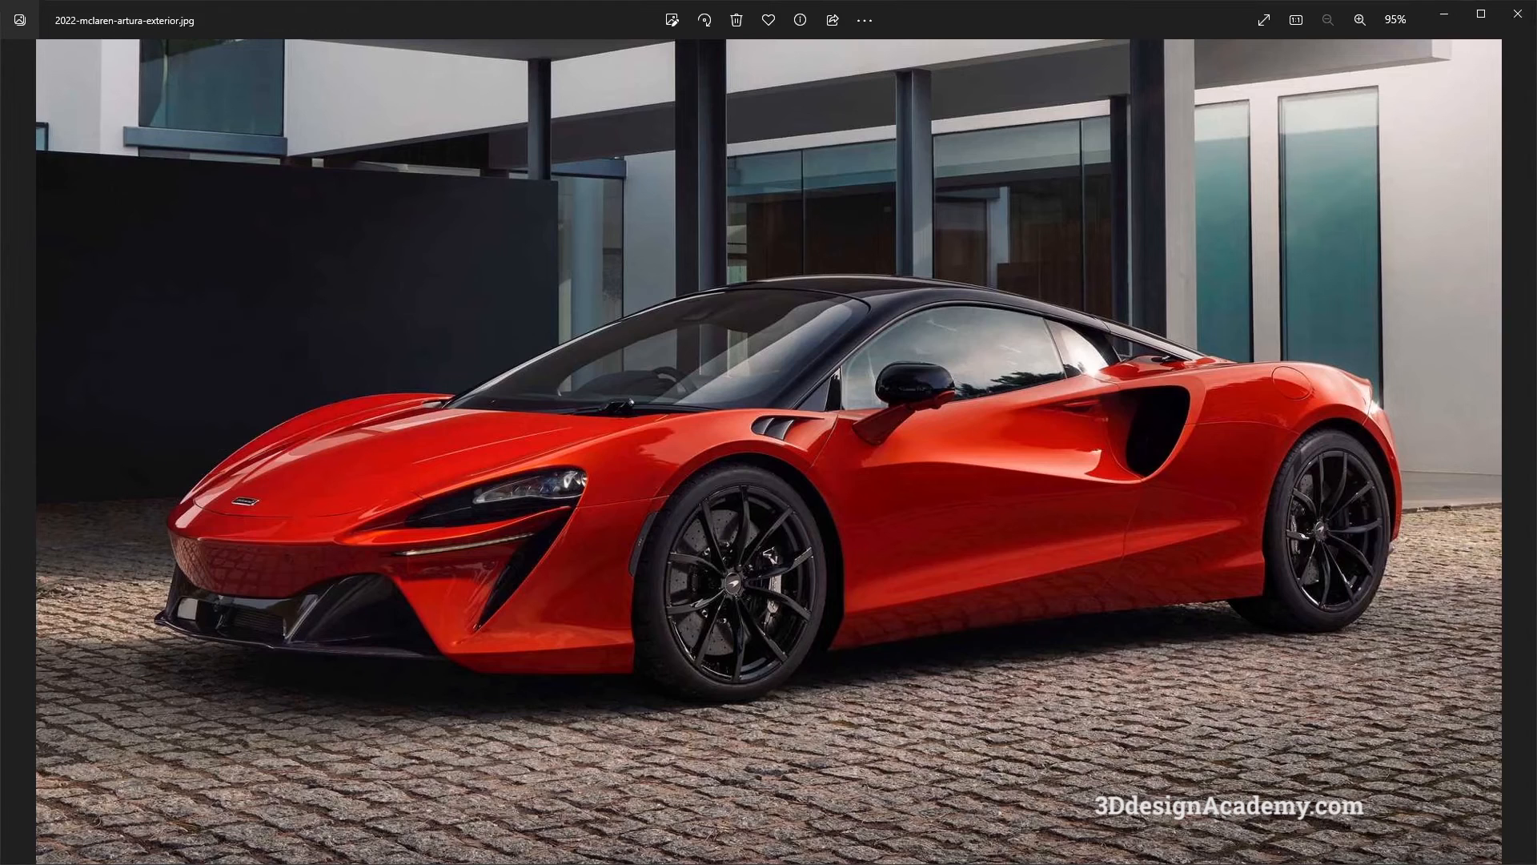
Step: Examine the car body surfaces in showroom reflection shading and switch the diagnostic shading to multi-color
left_click_drag(825, 556, 863, 482, "alt+shift")
left_click(1512, 567)
left_click_drag(920, 604, 1003, 654, "alt+shift")
key("alt+t")
mouse_move(808, 564)
left_mouse_down("alt+shift")
mouse_move(847, 542)
mouse_move(850, 591)
mouse_move(881, 603)
mouse_move(865, 645)
mouse_move(865, 611)
mouse_move(884, 622)
mouse_move(829, 585)
mouse_move(953, 616)
mouse_move(916, 584)
left_mouse_up("alt+shift")
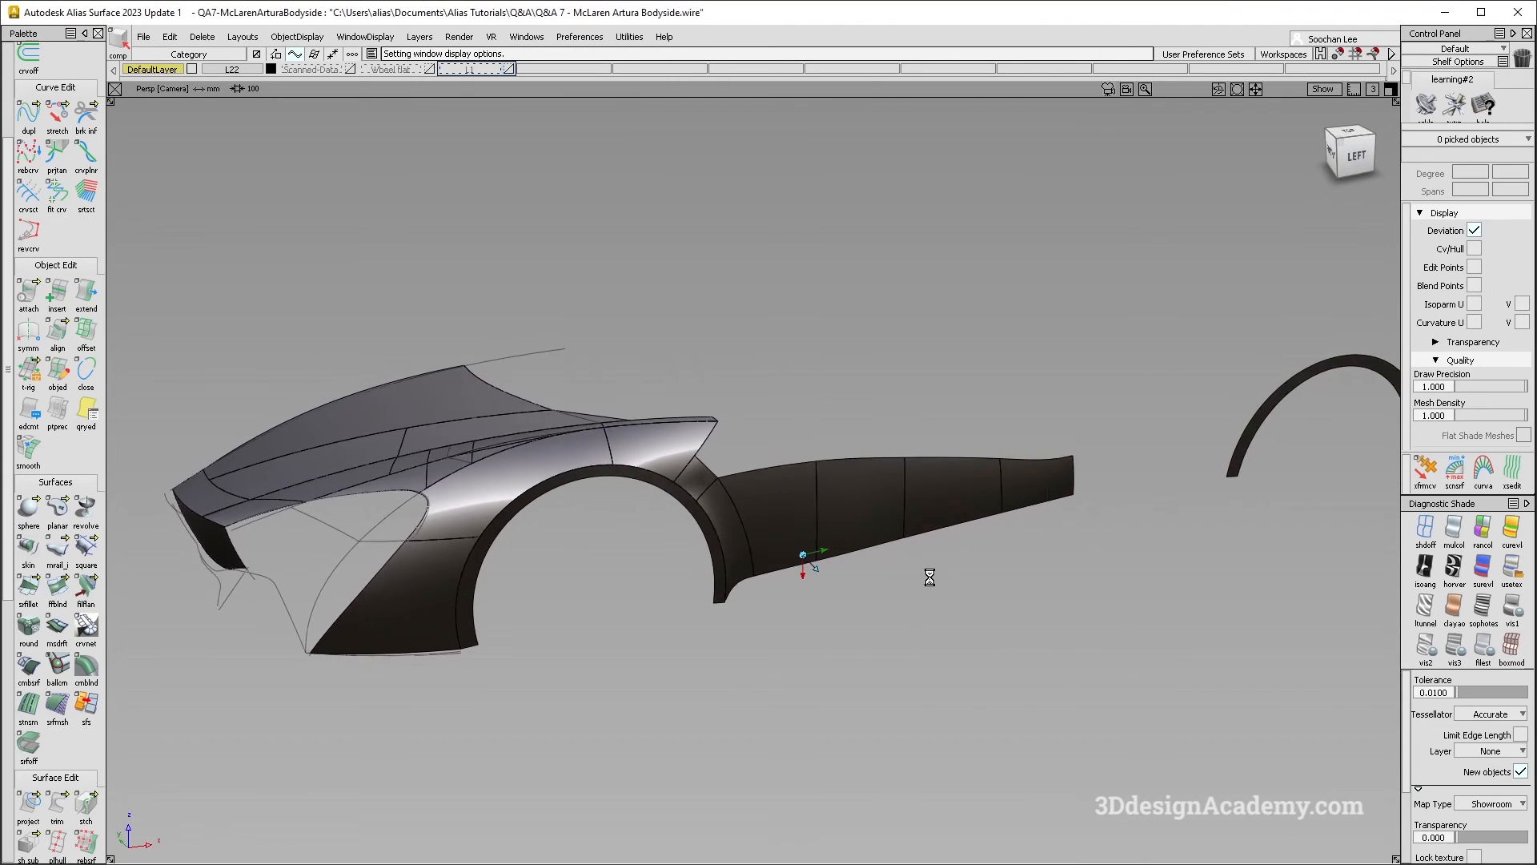
left_click(1455, 528)
mouse_move(800, 480)
left_mouse_down("alt+shift")
mouse_move(800, 409)
mouse_move(737, 477)
mouse_move(689, 499)
mouse_move(647, 331)
left_mouse_up("alt+shift")
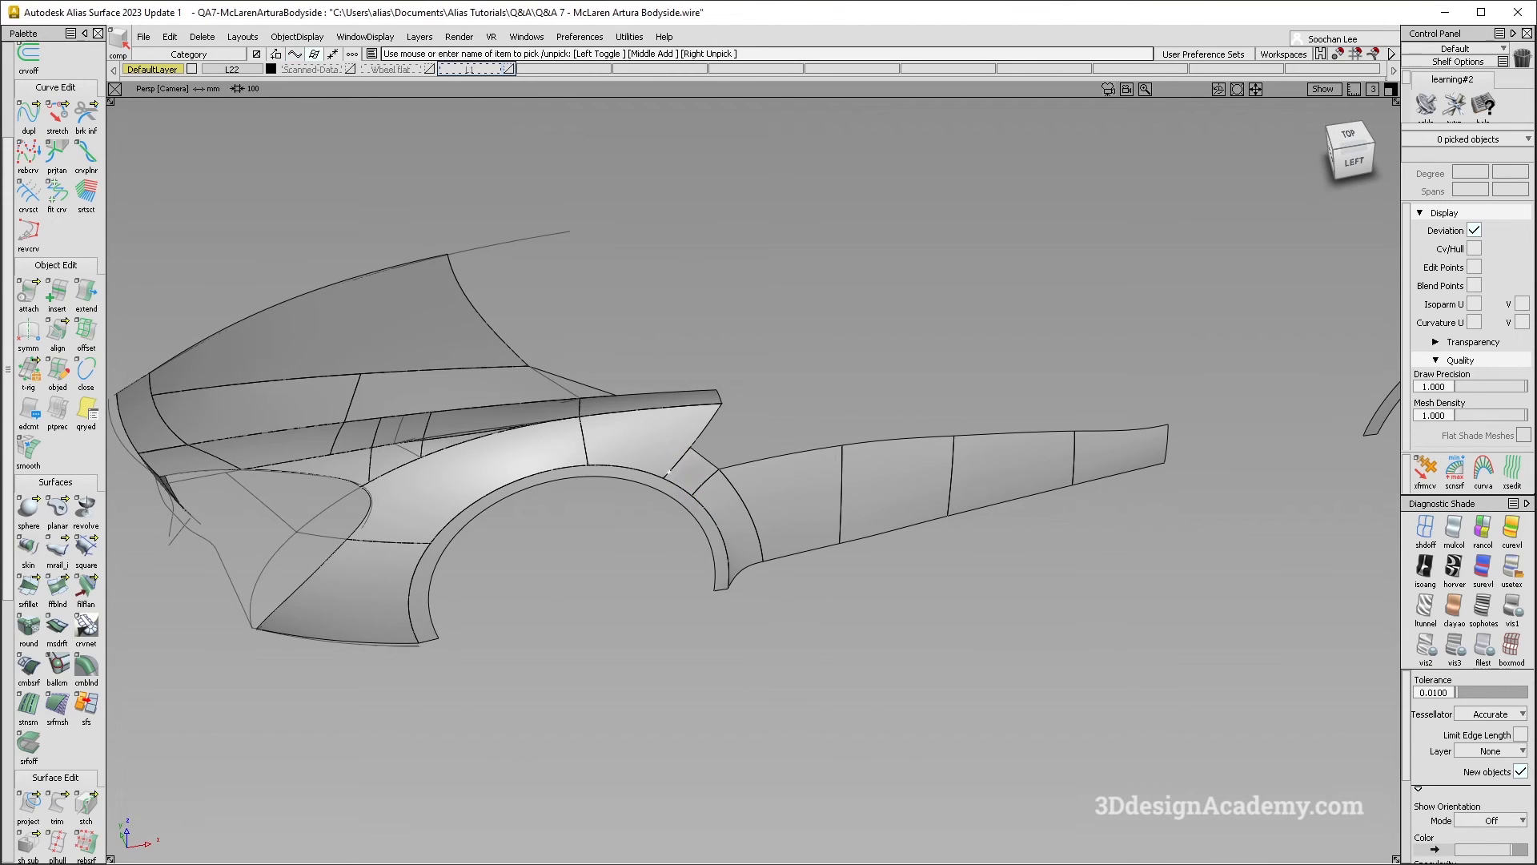
Step: Delete the narrow flange surface running along the inside of the front wheel arch
left_click(623, 477)
right_click_drag(583, 439, 640, 498, "ctrl+shift")
scroll(638, 494, "up", 3)
mouse_move(638, 490)
left_mouse_down("alt+shift")
mouse_move(656, 632)
mouse_move(598, 522)
mouse_move(585, 439)
mouse_move(363, 412)
mouse_move(637, 470)
mouse_move(727, 576)
mouse_move(771, 446)
mouse_move(798, 452)
left_mouse_up("alt+shift")
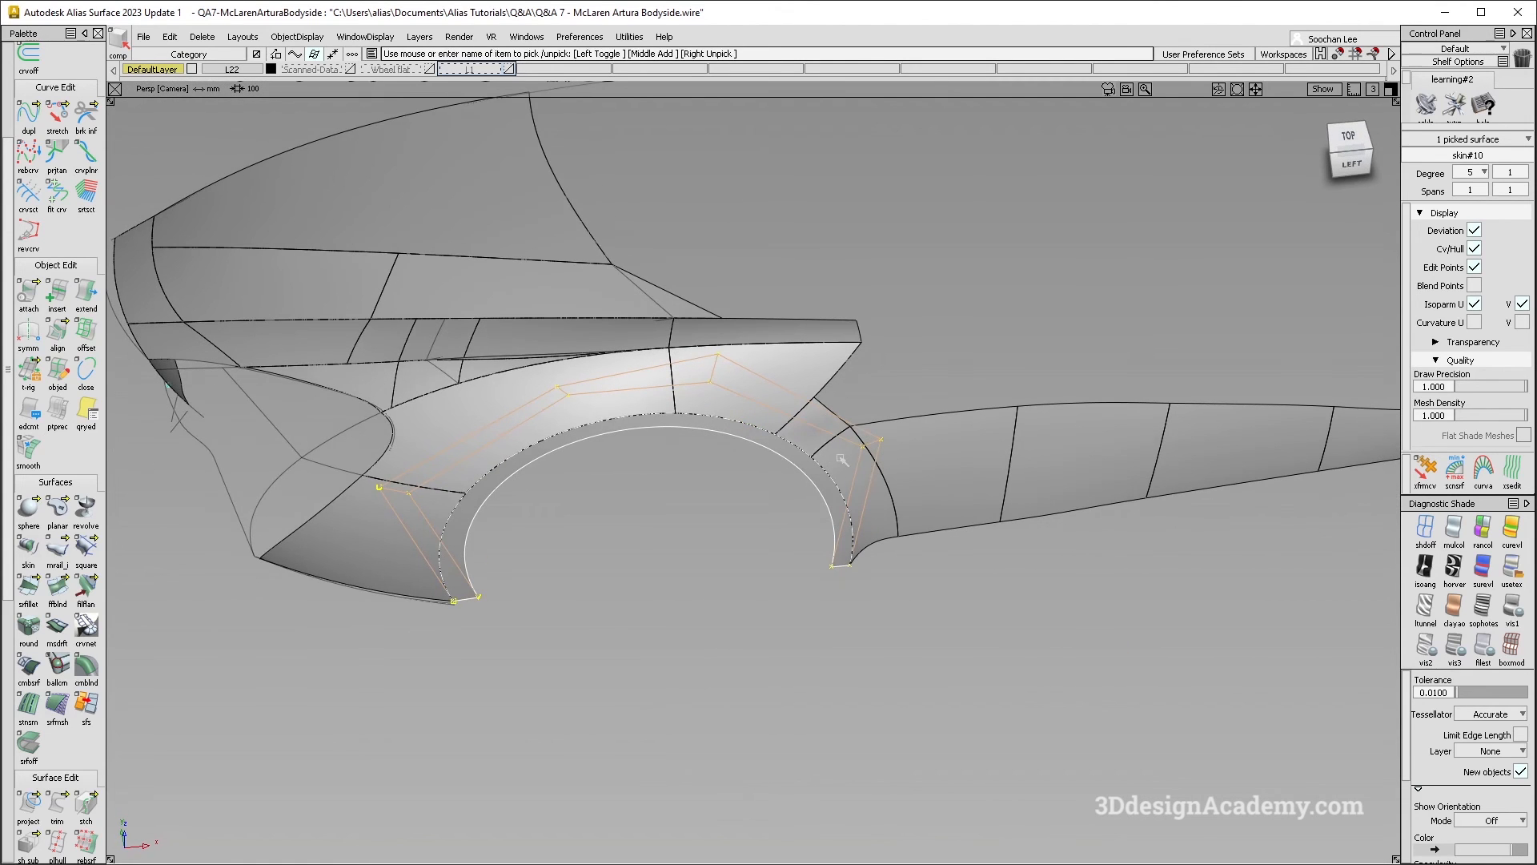
key("Delete")
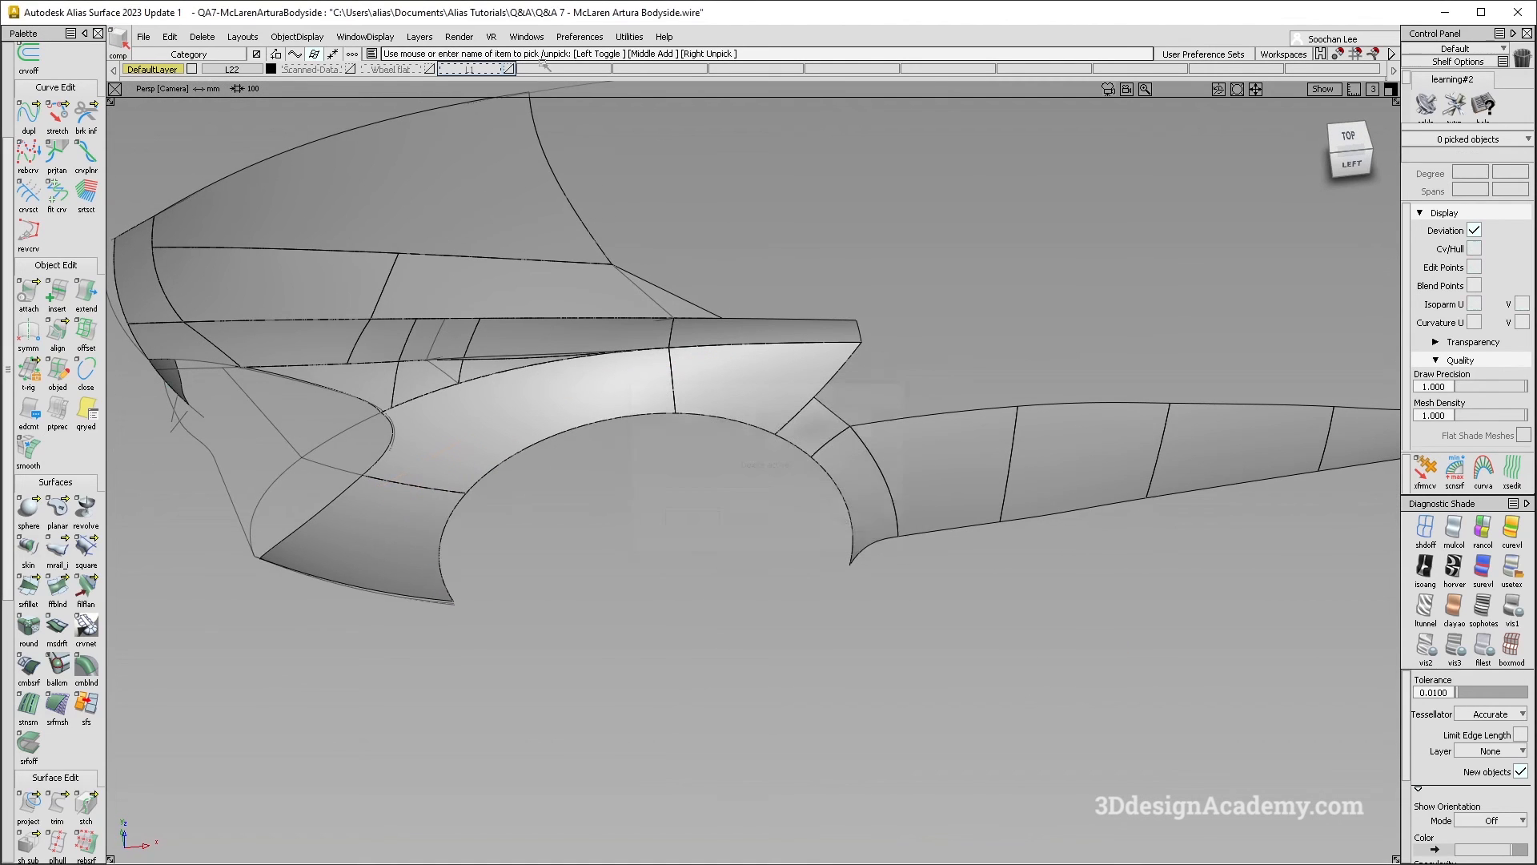
Step: Show layer L1 and inspect the control points of its front wheel-arch flange
left_click(803, 463)
right_click_drag(564, 330, 772, 527, "ctrl+shift")
mouse_move(772, 527)
left_mouse_down("alt+shift")
mouse_move(788, 587)
mouse_move(776, 604)
mouse_move(772, 518)
mouse_move(302, 295)
mouse_move(760, 496)
mouse_move(805, 540)
mouse_move(805, 522)
left_mouse_up("alt+shift")
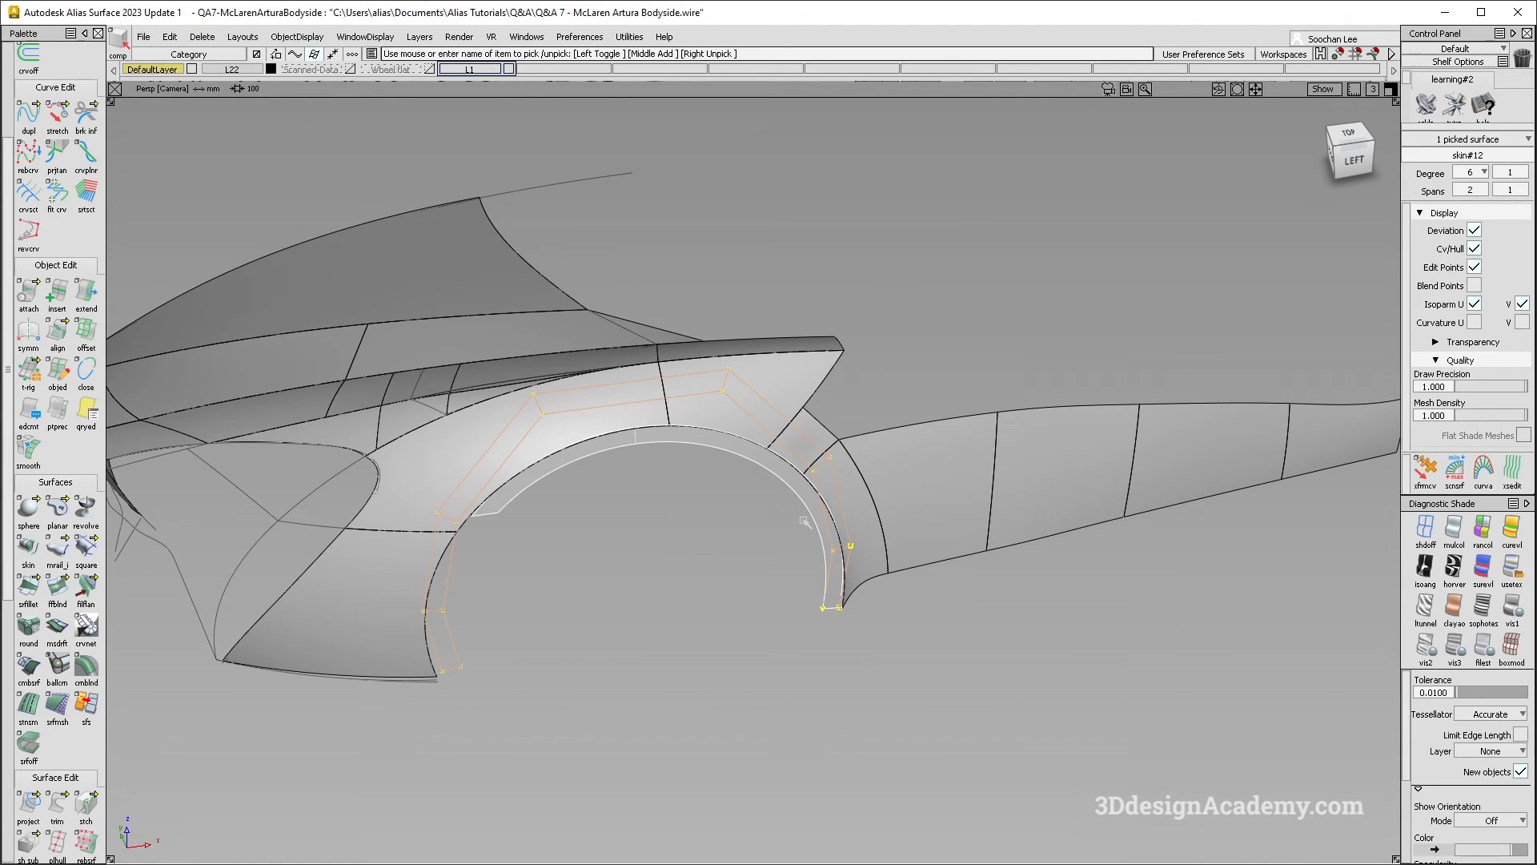
key("shift+alt")
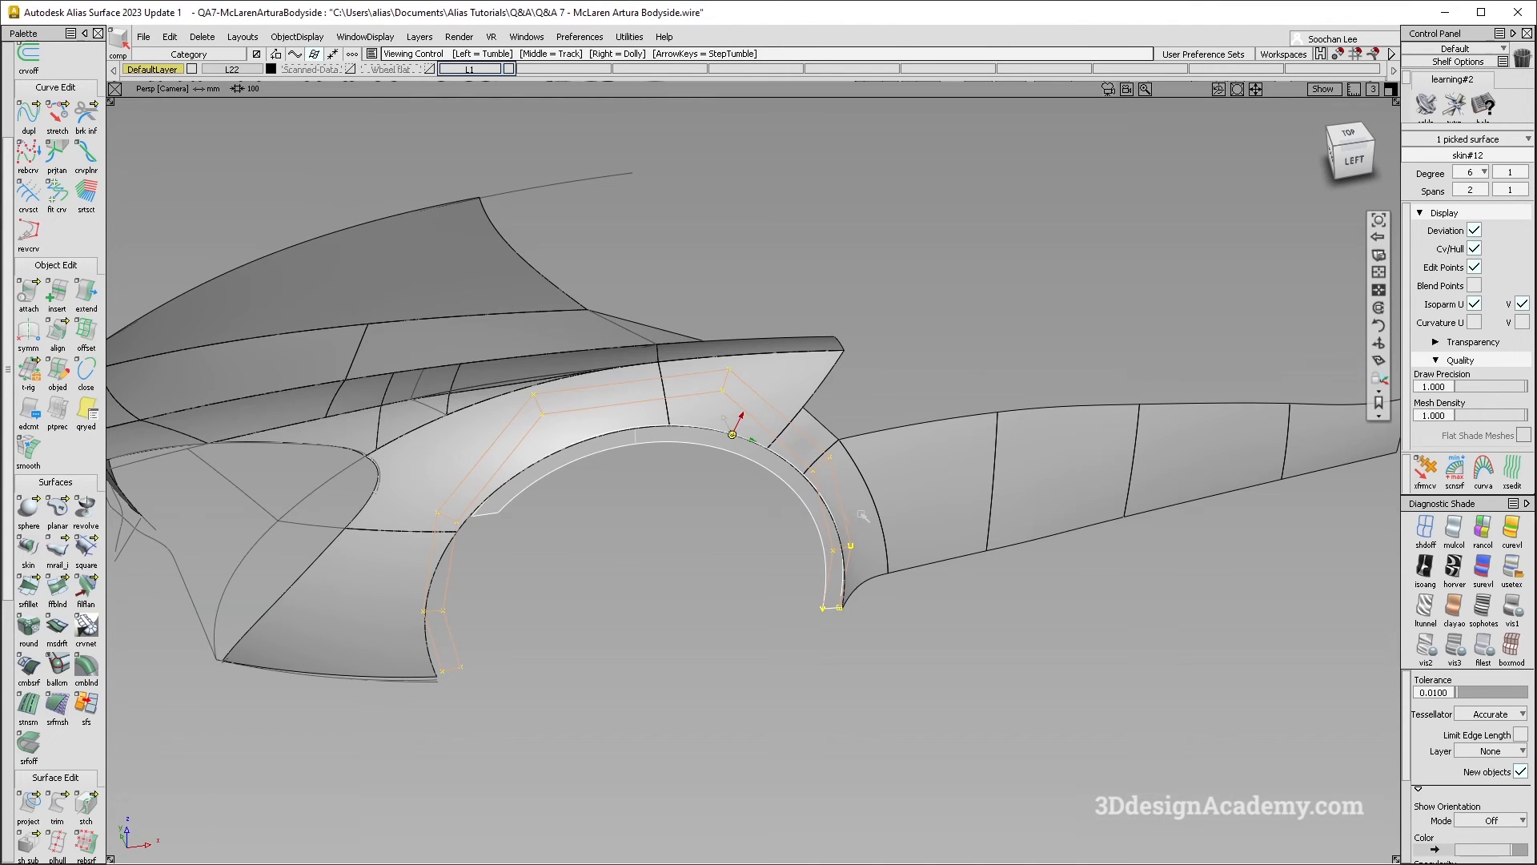
middle_click_drag(864, 515, 832, 510, "alt+shift")
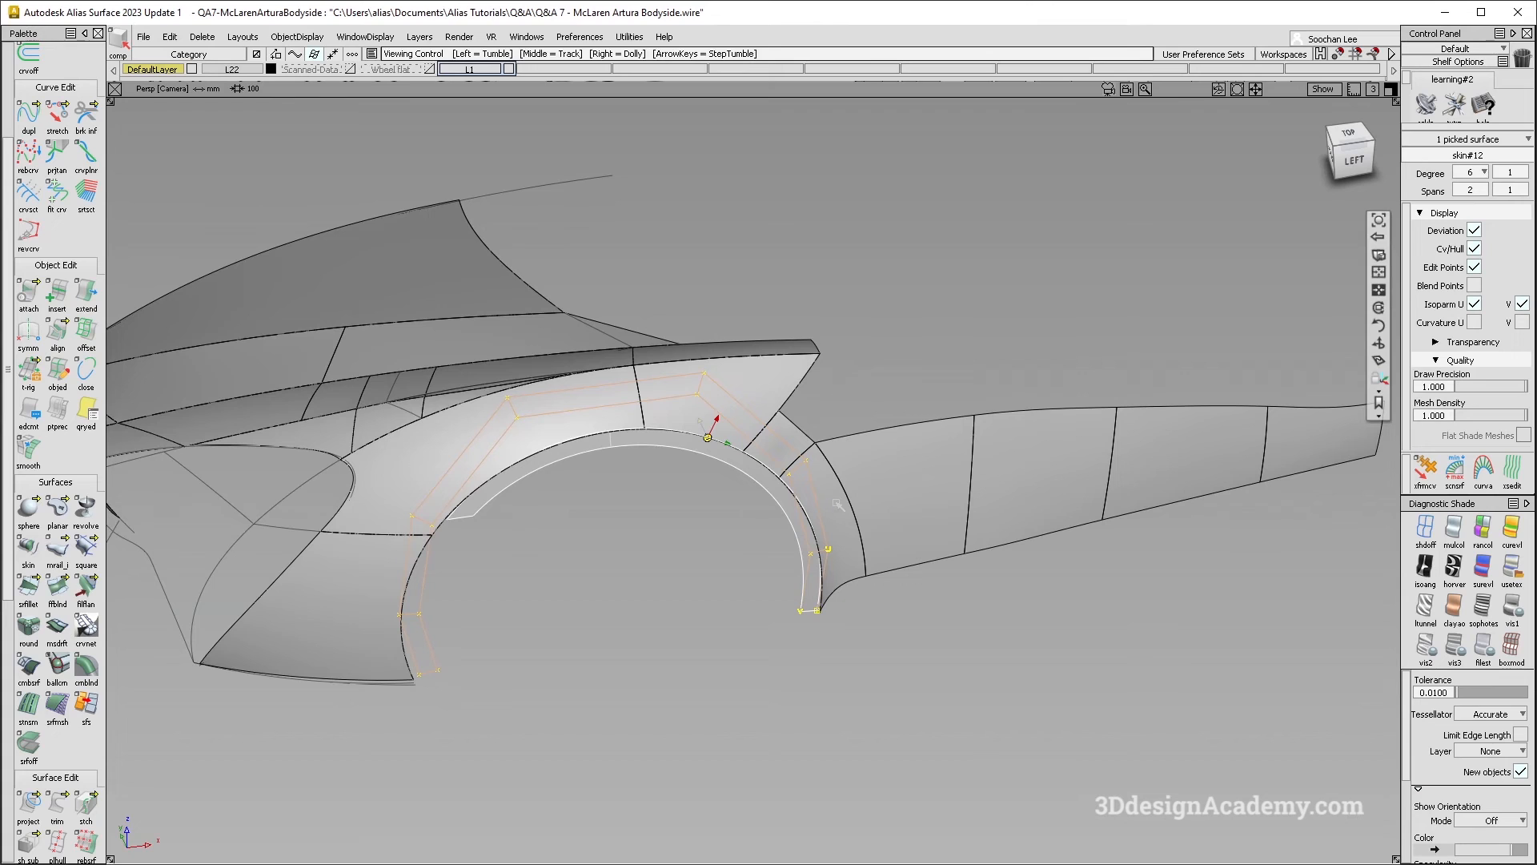
left_click_drag(837, 505, 900, 496, "alt+shift")
key("ctrl+shift+n")
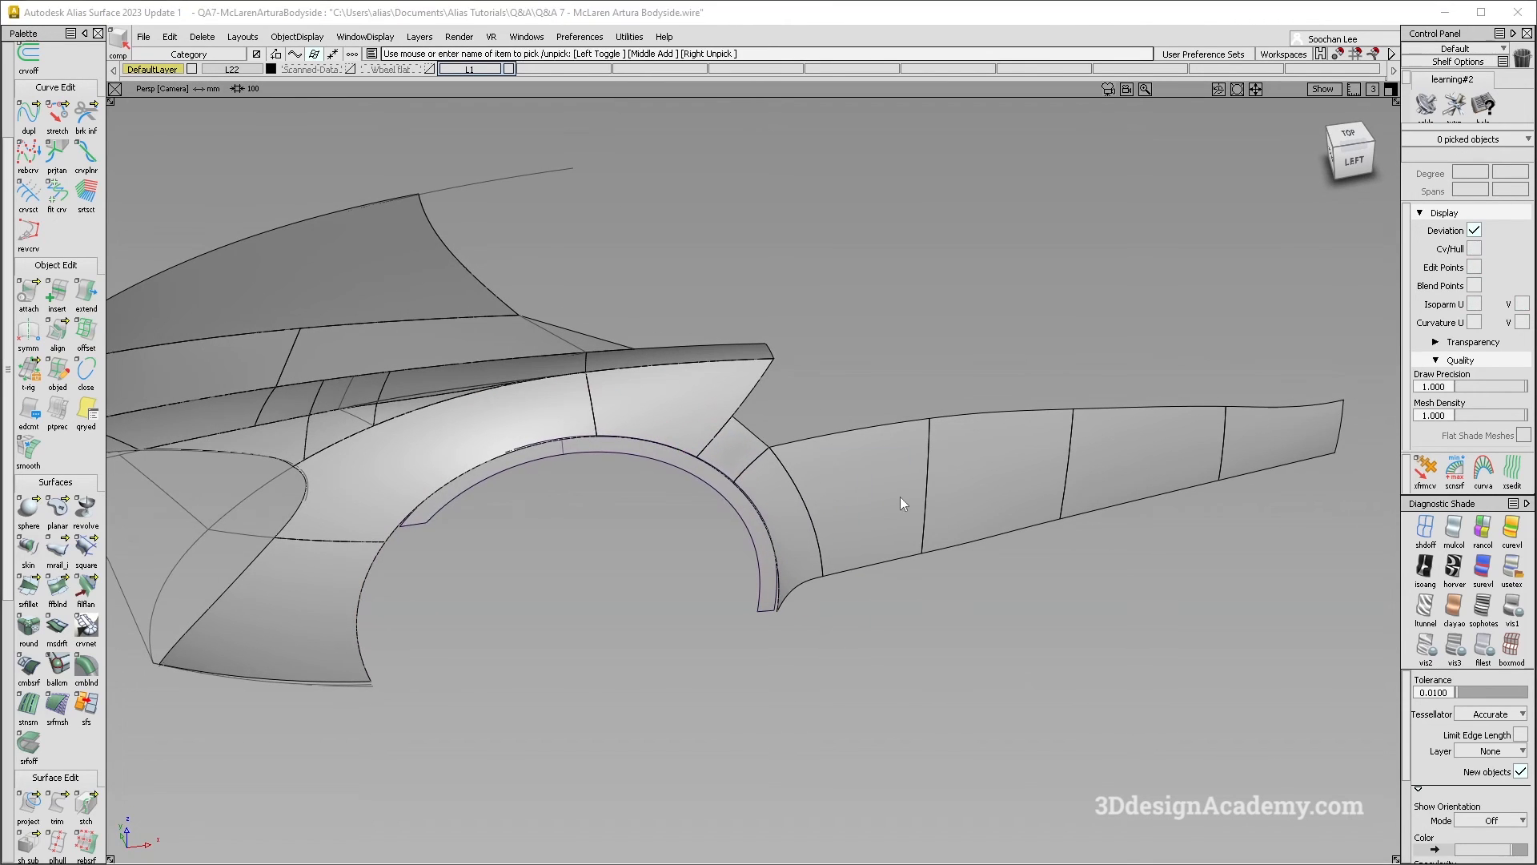
Step: Assign the side panel surfaces behind the front wheel to a new layer L2 and hide that layer
middle_click_drag(900, 496, 737, 450, "alt+shift")
left_click_drag(736, 451, 737, 487, "alt+shift")
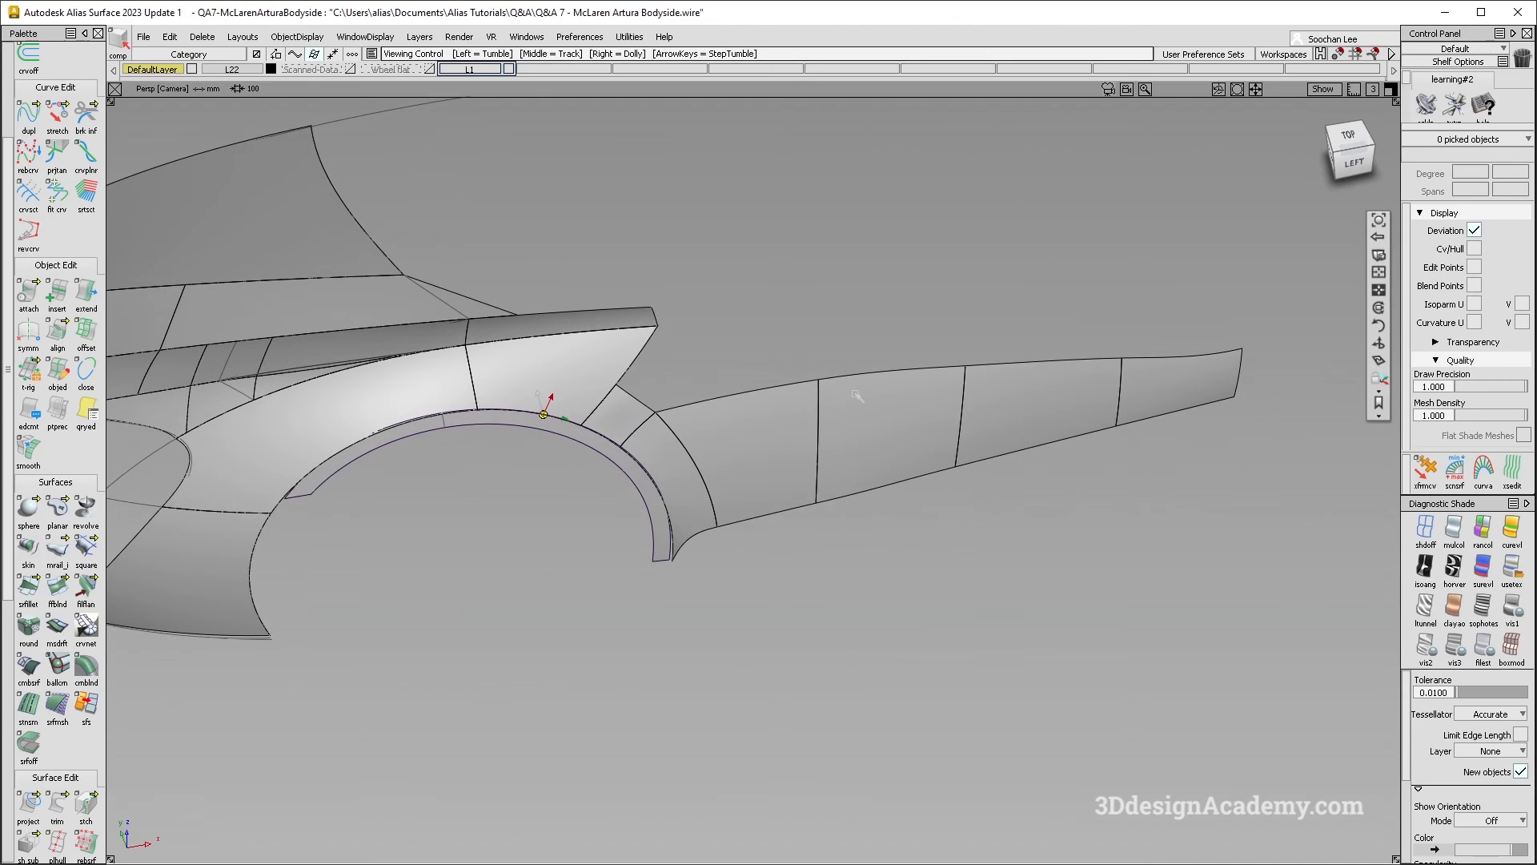
left_click_drag(858, 396, 777, 430, "alt+shift")
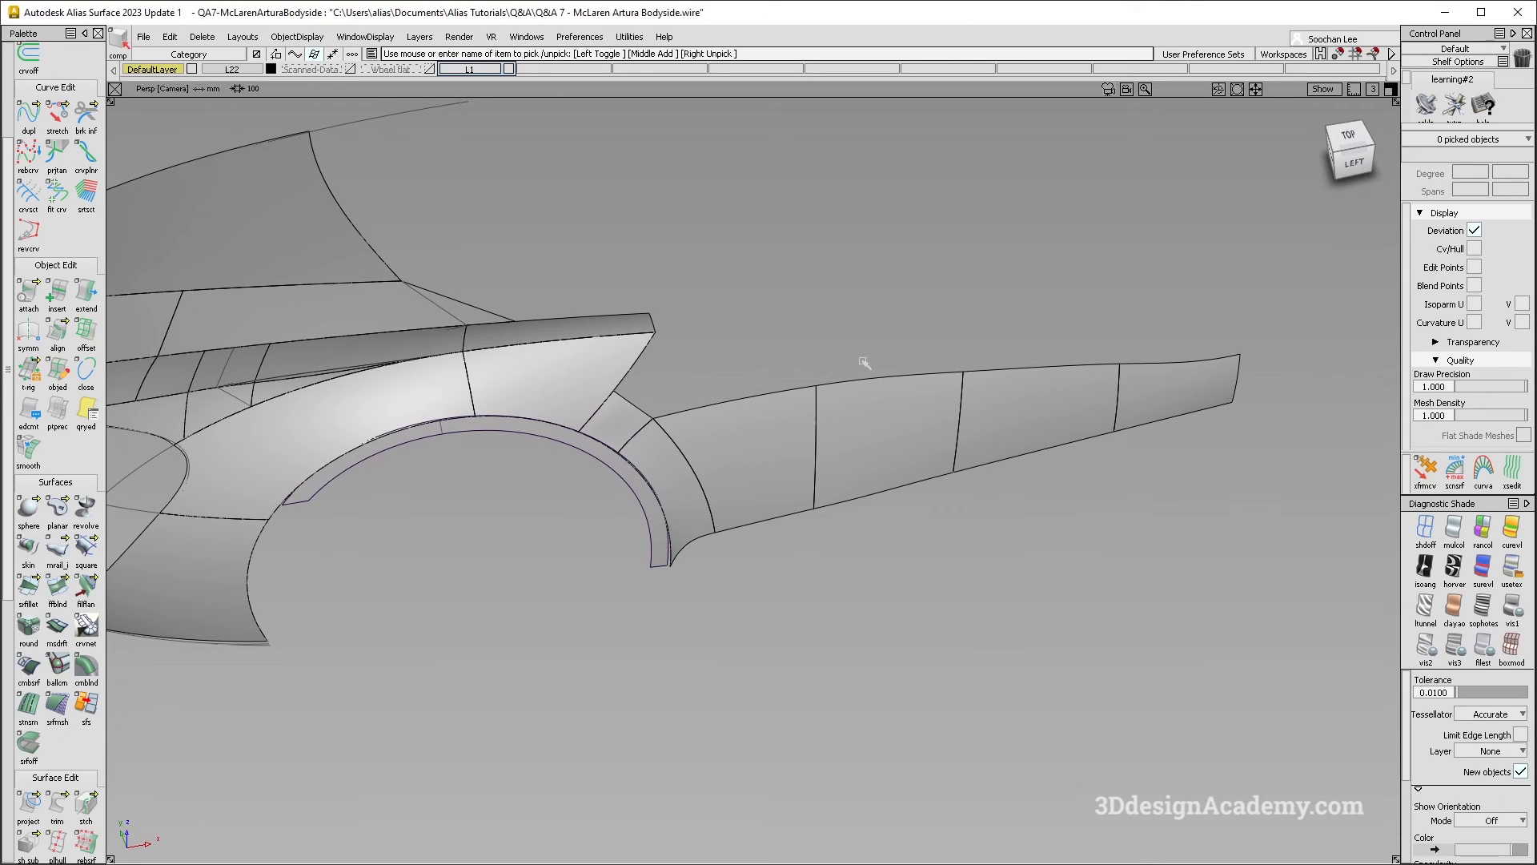
left_click_drag(786, 319, 1361, 592)
left_click(420, 37)
left_click(589, 79)
mouse_move(565, 72)
right_mouse_down()
mouse_move(564, 120)
mouse_move(564, 90)
right_mouse_up()
left_click(695, 472)
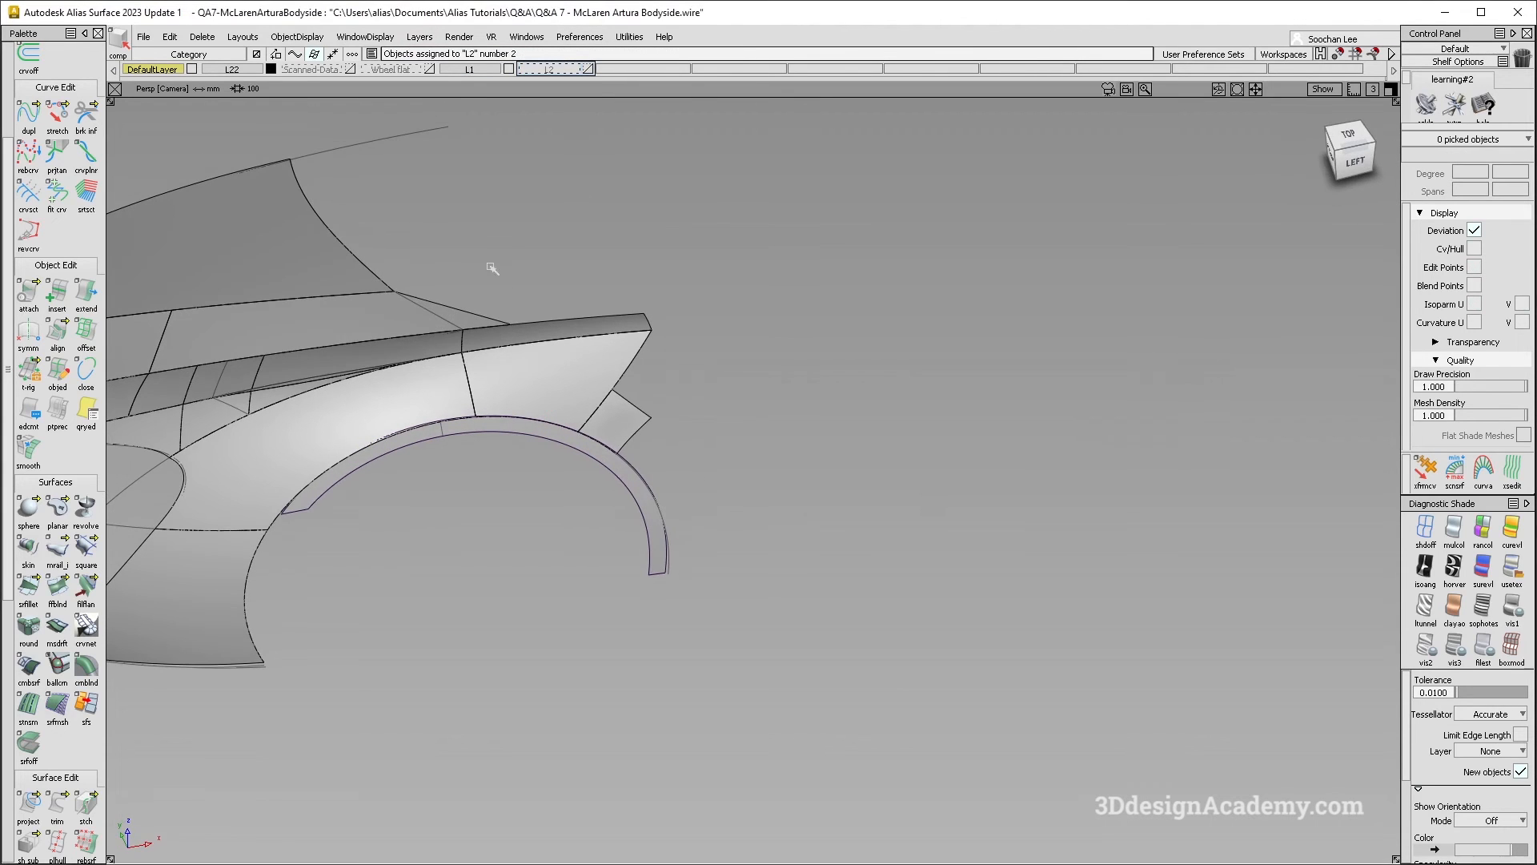
Step: Show the Scanned-Data layer and examine the lower bodyside and sill crease behind the front wheel
left_click(350, 69)
left_click_drag(528, 432, 542, 420, "alt+shift")
right_click_drag(817, 473, 736, 480, "alt+shift")
left_click_drag(736, 480, 773, 510, "alt+shift")
left_click_drag(911, 621, 910, 392, "ctrl+shift")
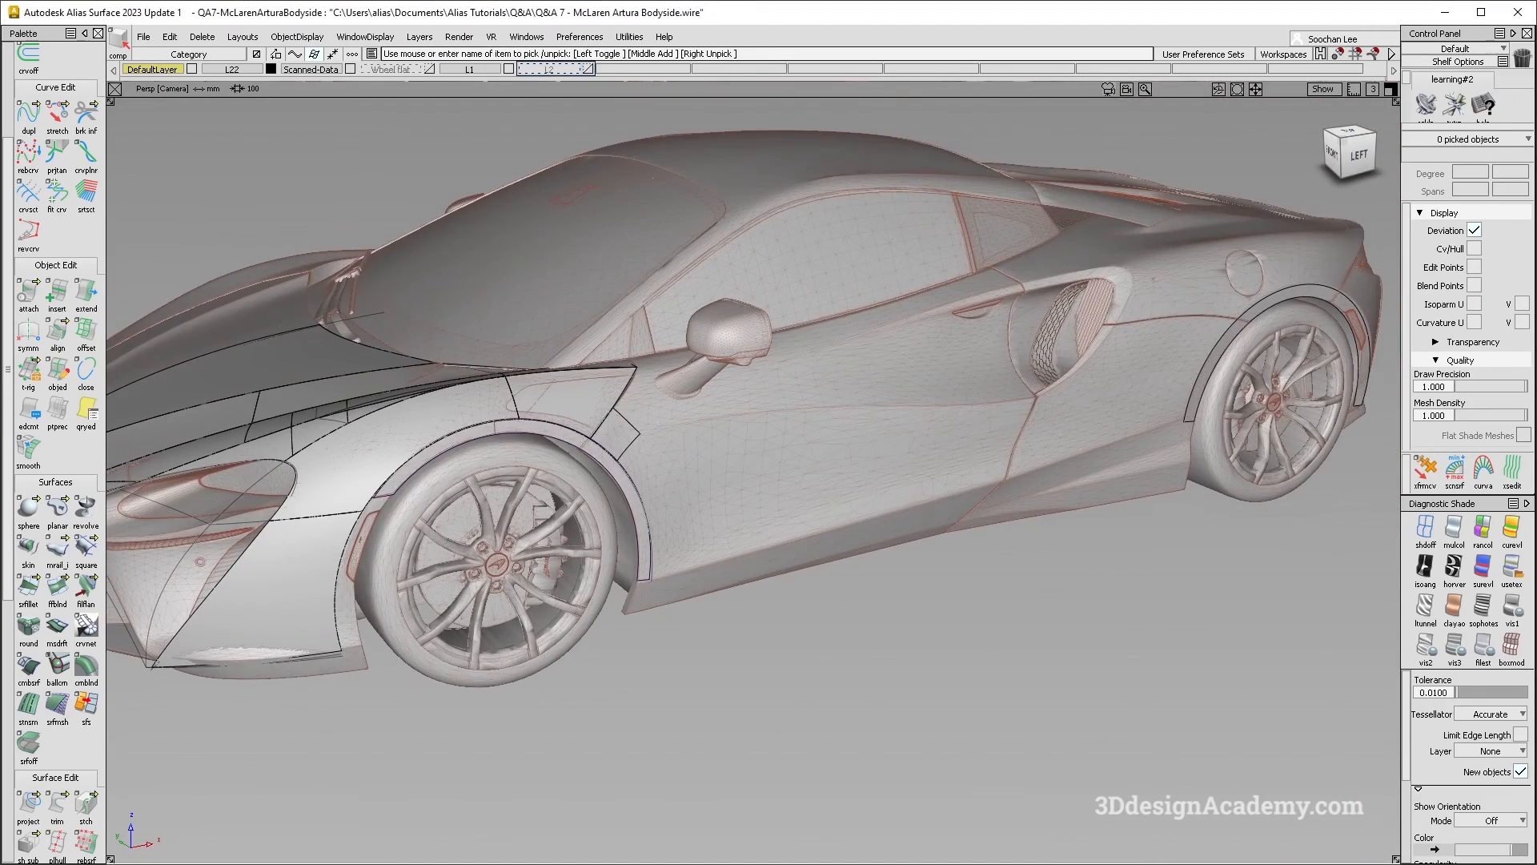
left_click_drag(833, 436, 866, 468, "alt+shift")
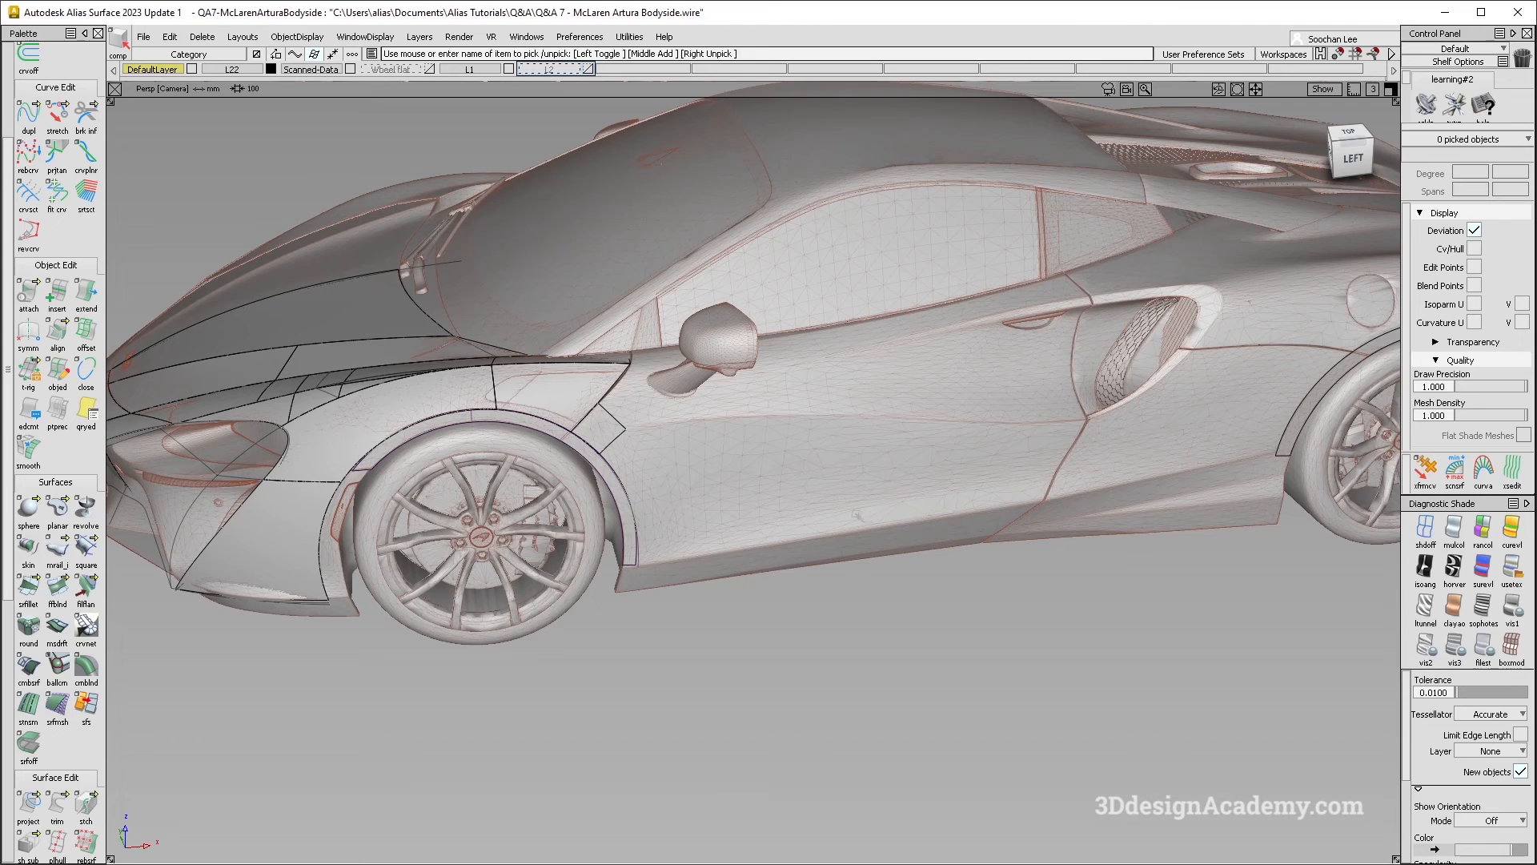
right_click_drag(854, 515, 655, 565, "alt+shift")
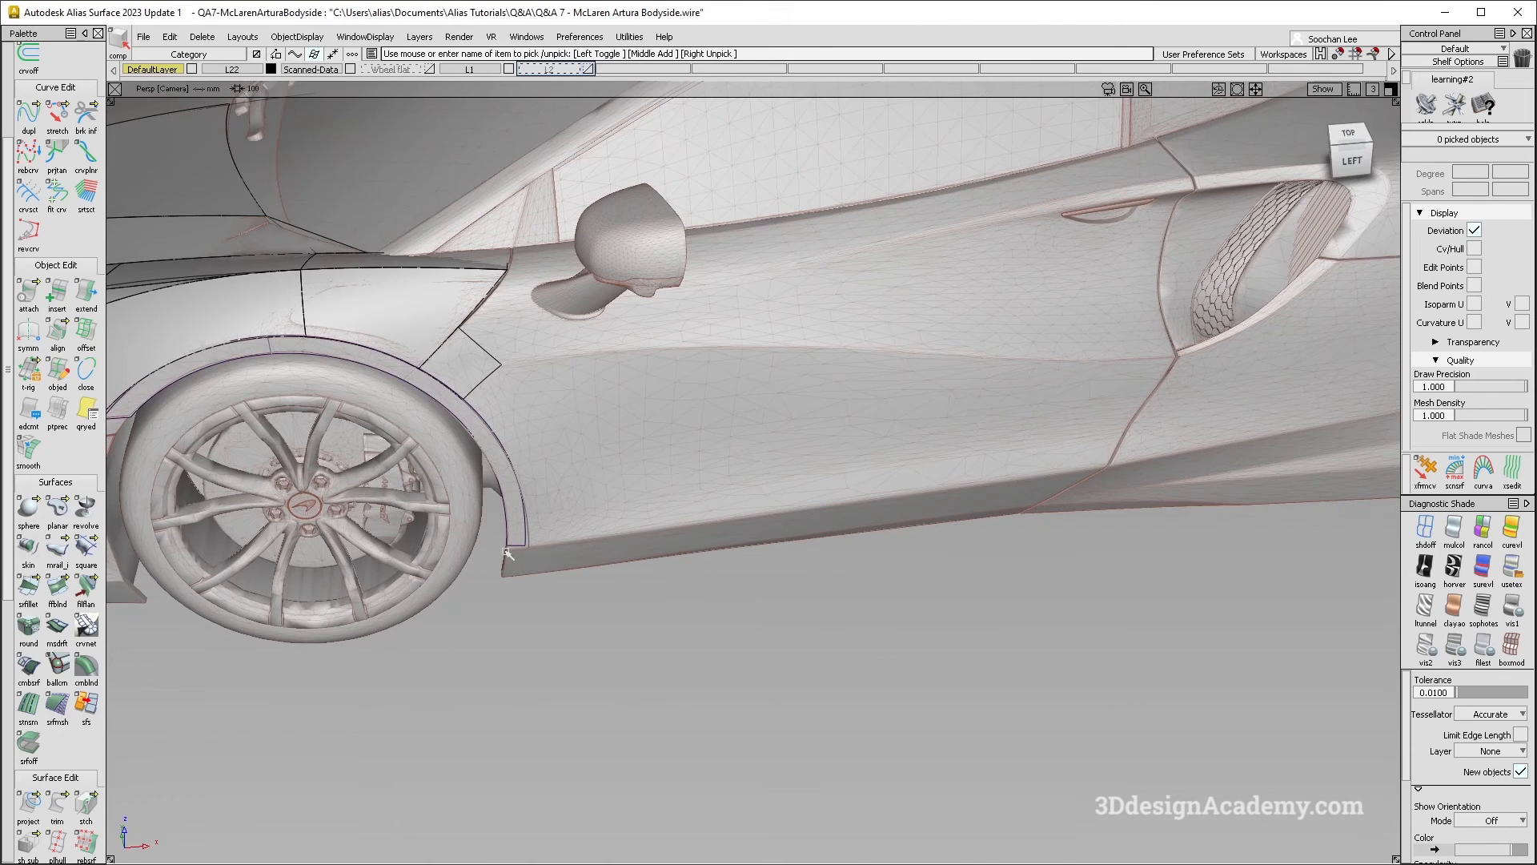
left_click_drag(957, 526, 521, 459, "alt+shift")
Step: Draw a degree 2 edit-point curve along the scanned sill crease from the front wheel arch to the rear one
scroll(58, 120, "up", 4)
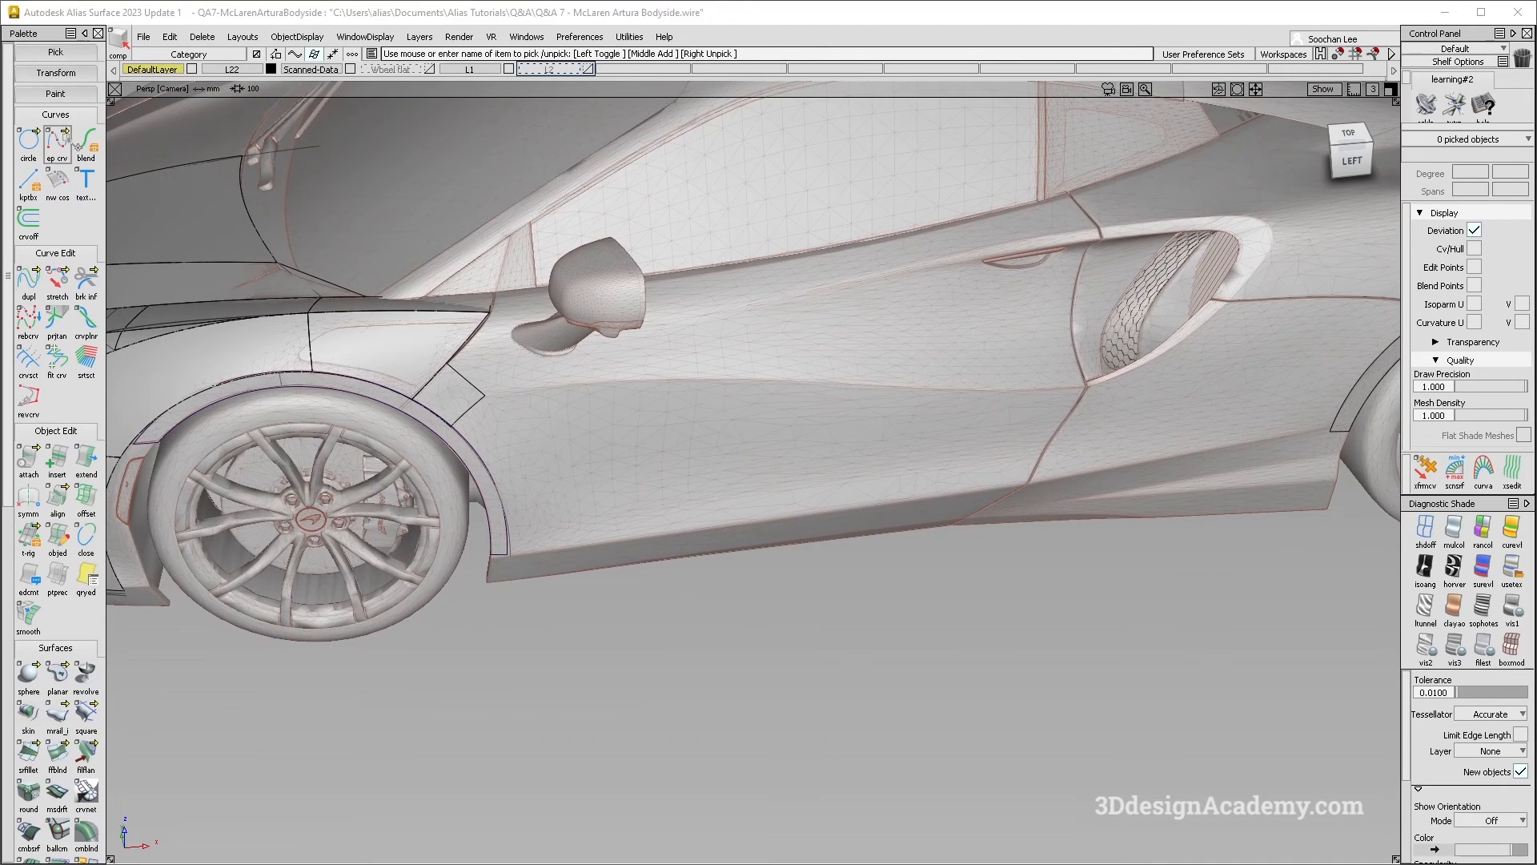
left_click(48, 130)
left_click(873, 535)
right_click_drag(624, 574, 521, 543, "alt+shift")
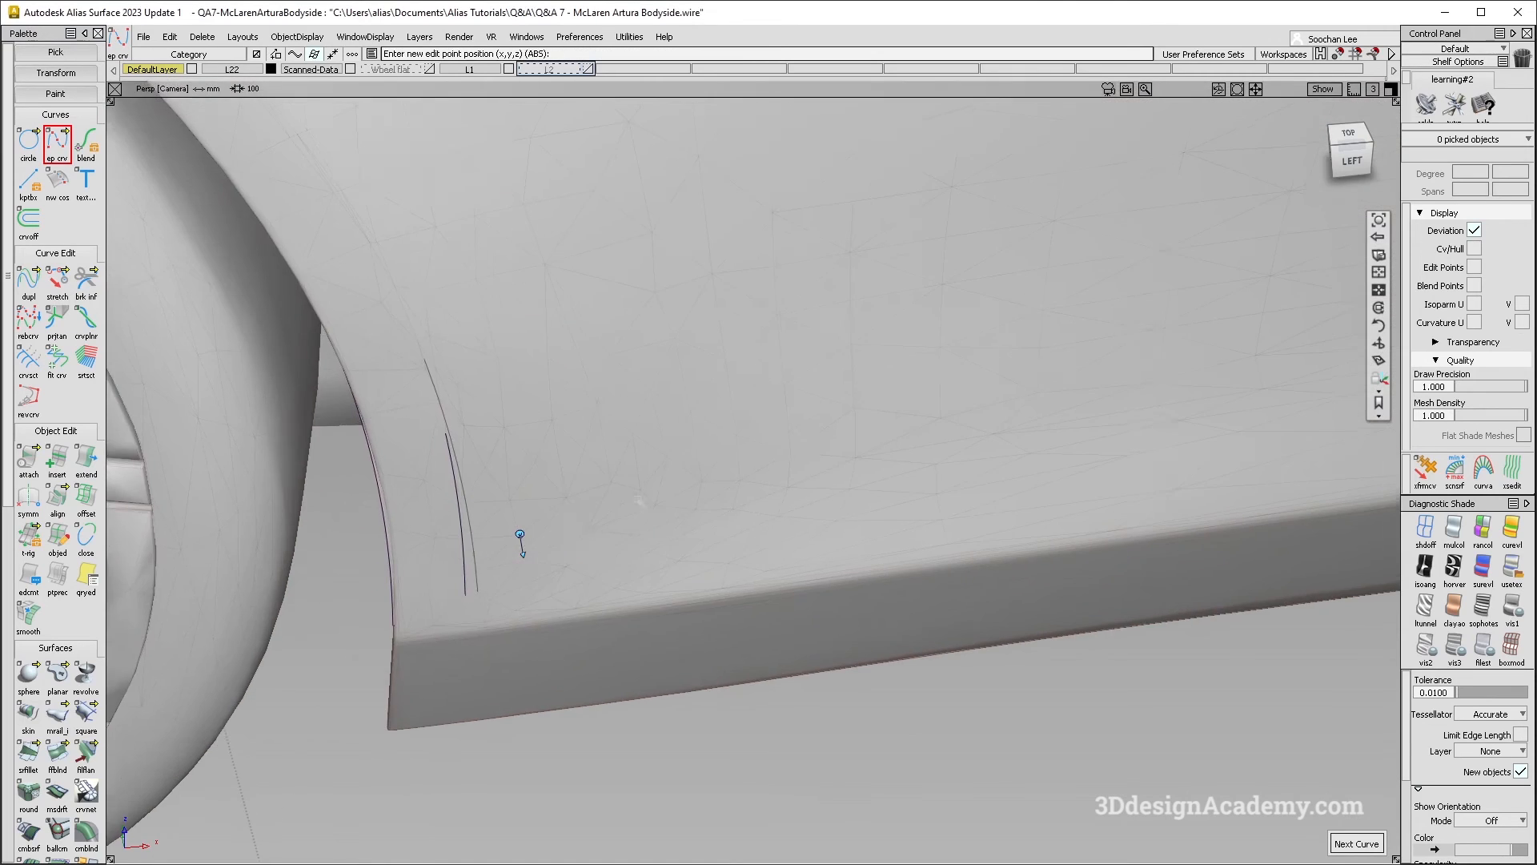
middle_click_drag(521, 542, 830, 384, "alt+shift")
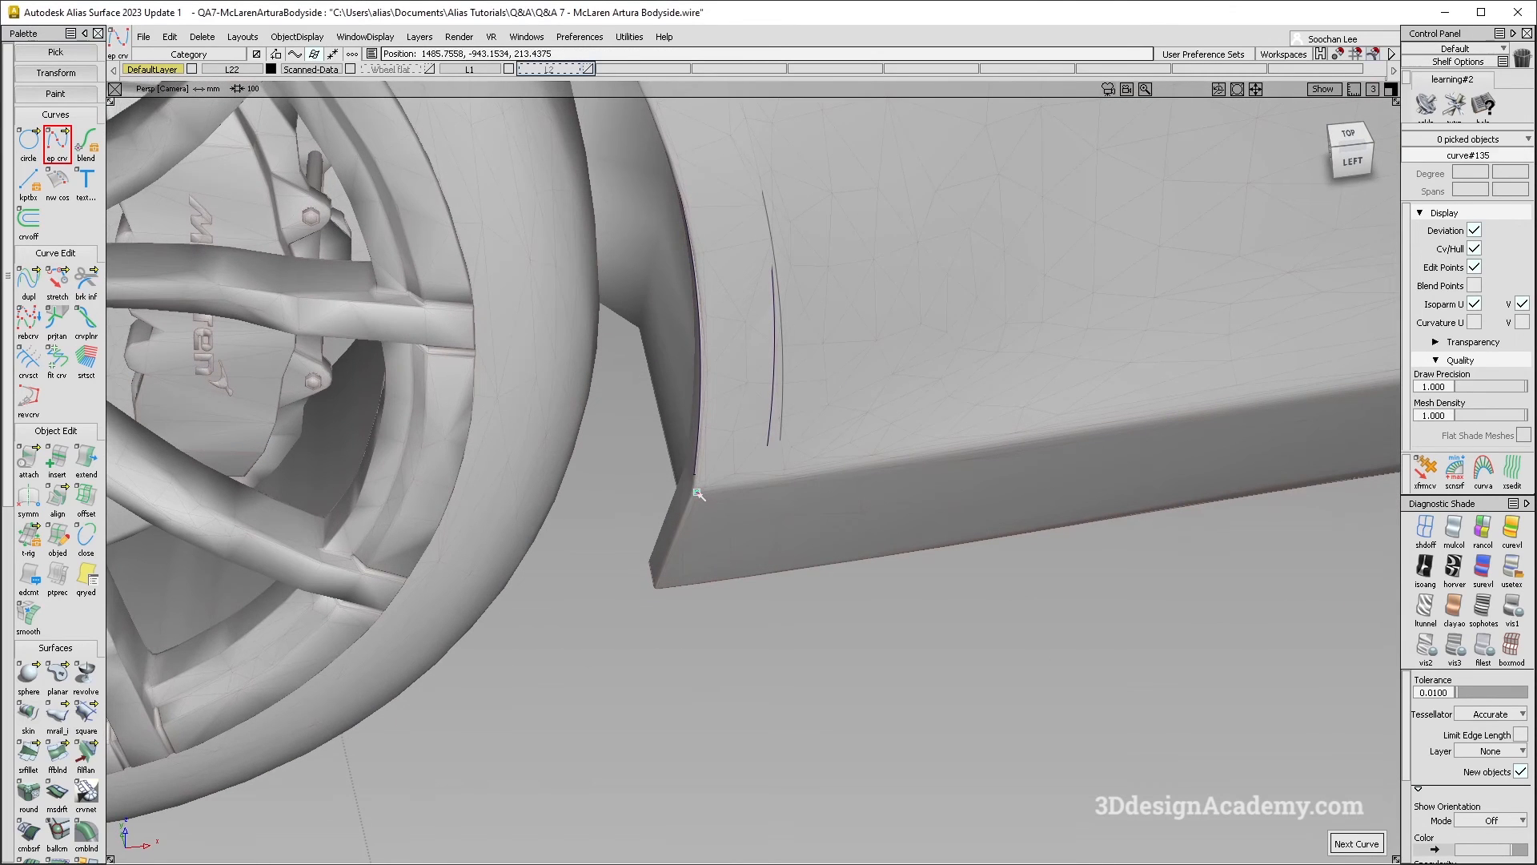
right_click_drag(892, 483, 1040, 416, "alt+shift")
middle_click_drag(1041, 416, 1337, 326, "alt+shift")
left_click_drag(820, 578, 823, 615, "alt+shift")
Step: Move the sill curve's middle CV to about X 2561, Y -983, Z 278 so the curve follows the scanned crease
left_click_drag(745, 368, 813, 397, "ctrl+shift")
left_click_drag(885, 560, 874, 503, "ctrl+shift")
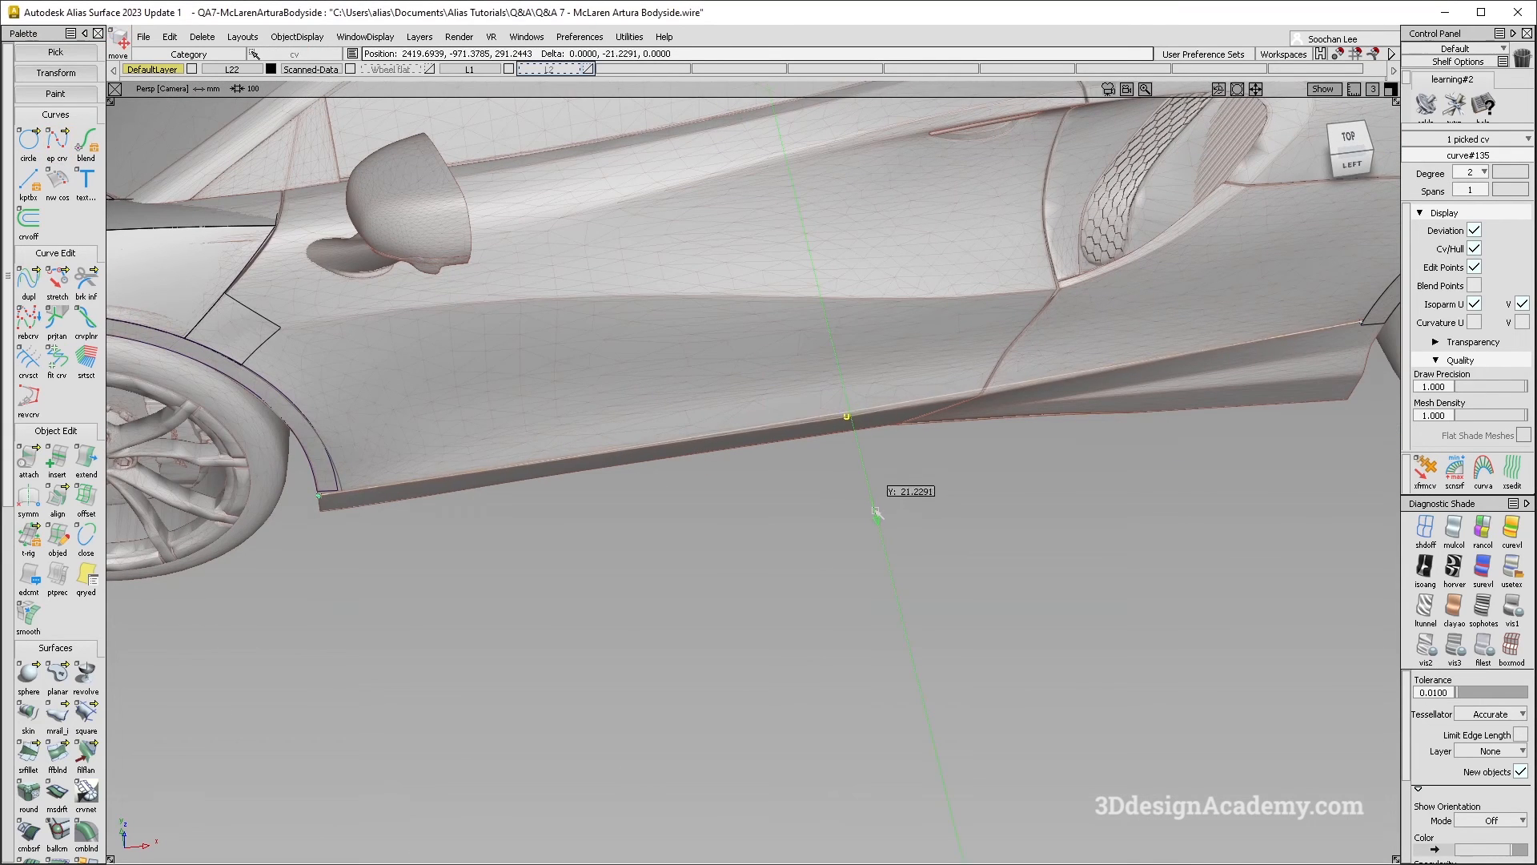
key("F6")
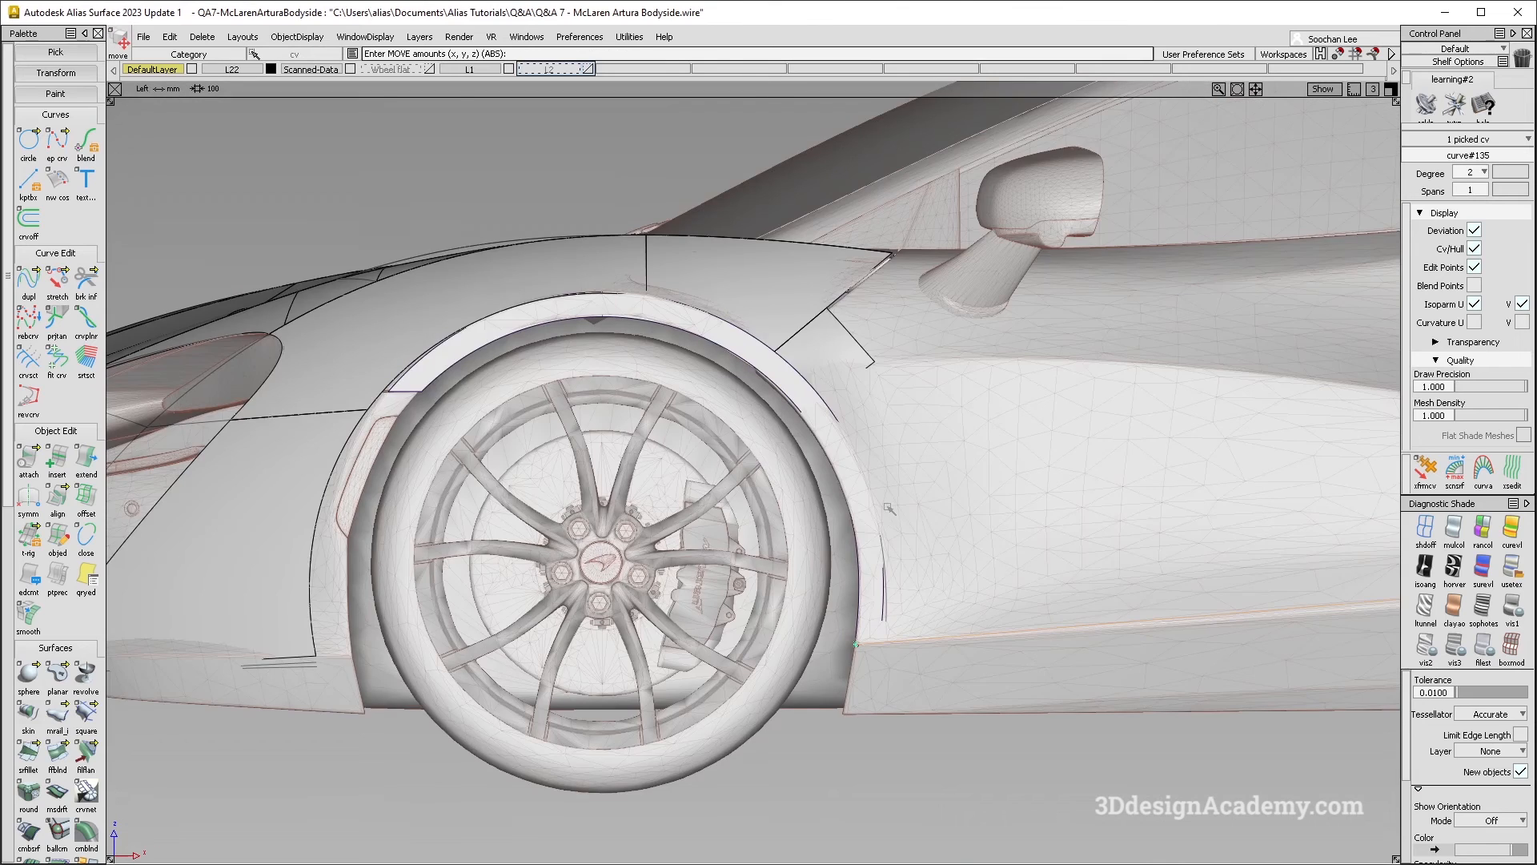
middle_click_drag(902, 602, 33, 416, "alt+shift")
left_click_drag(762, 522, 762, 426, "ctrl+shift")
right_click_drag(699, 445, 699, 450)
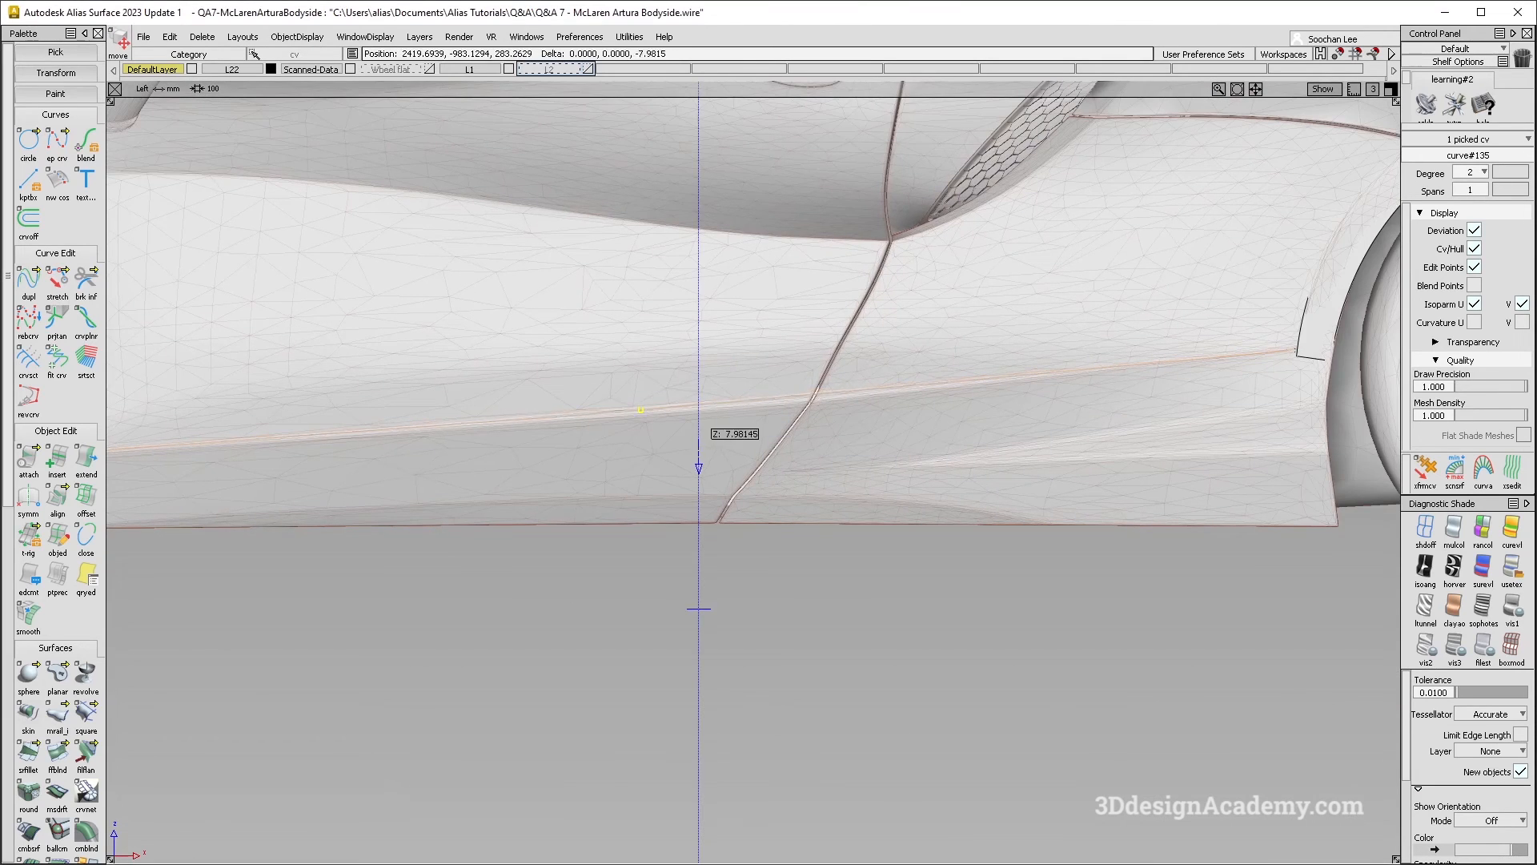
middle_click_drag(705, 464, 927, 465, "alt+shift")
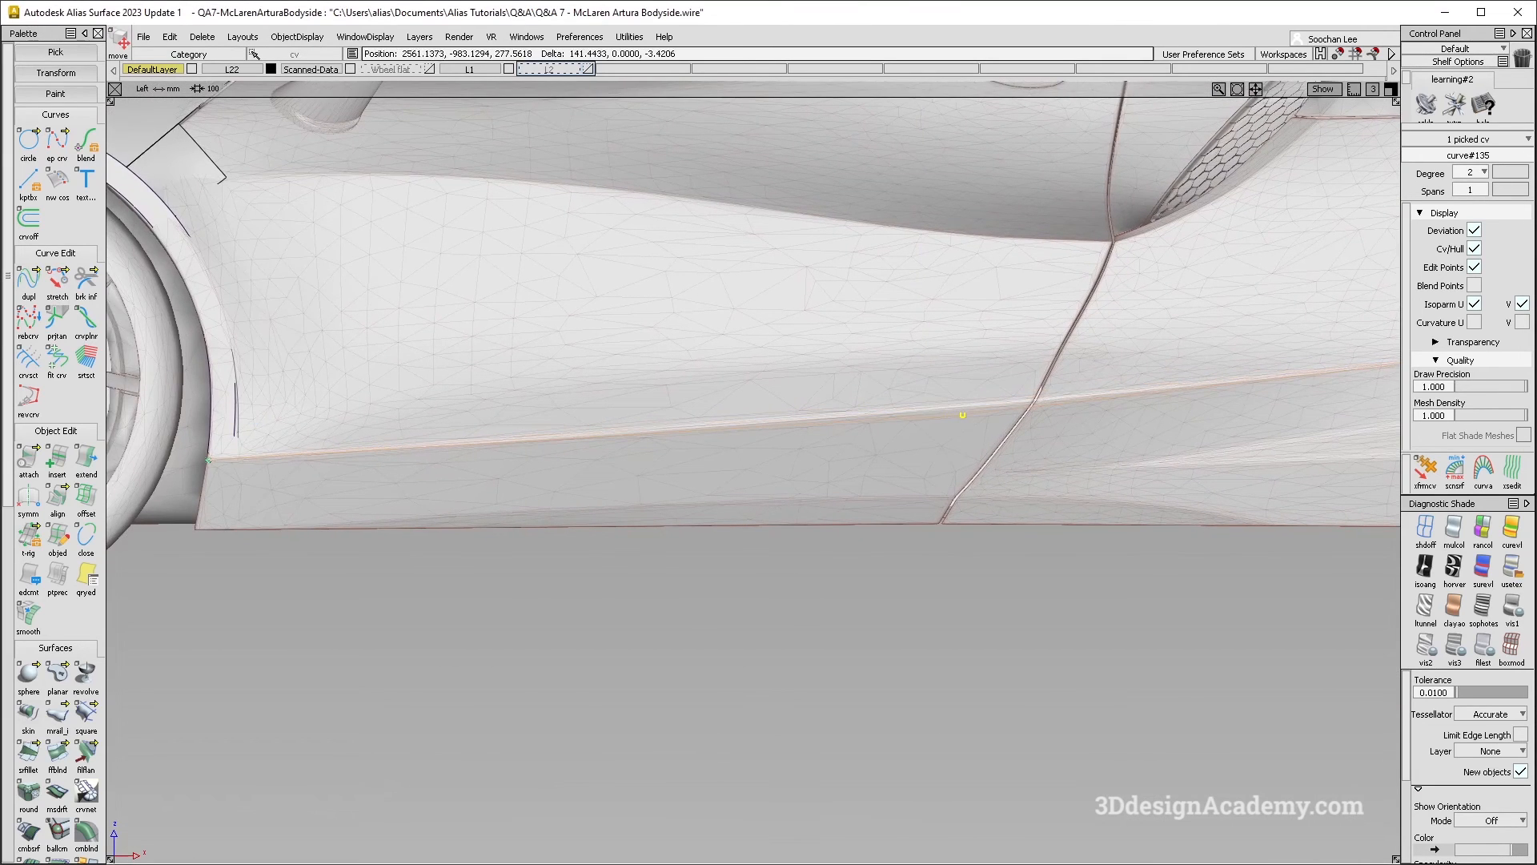
right_click_drag(336, 419, 254, 418, "alt+shift")
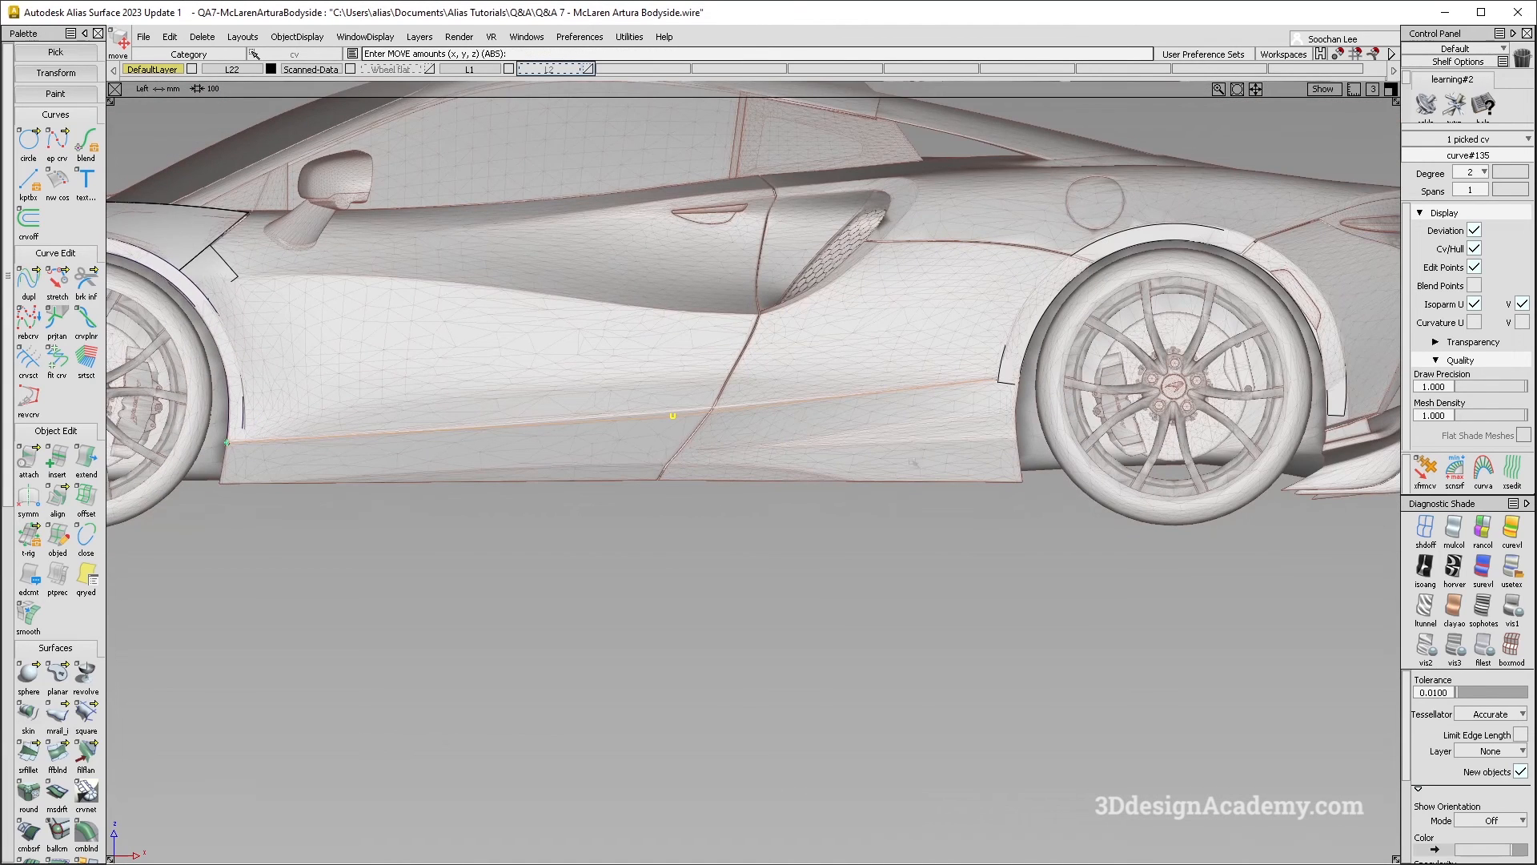
left_click_drag(918, 462, 876, 412, "alt+shift")
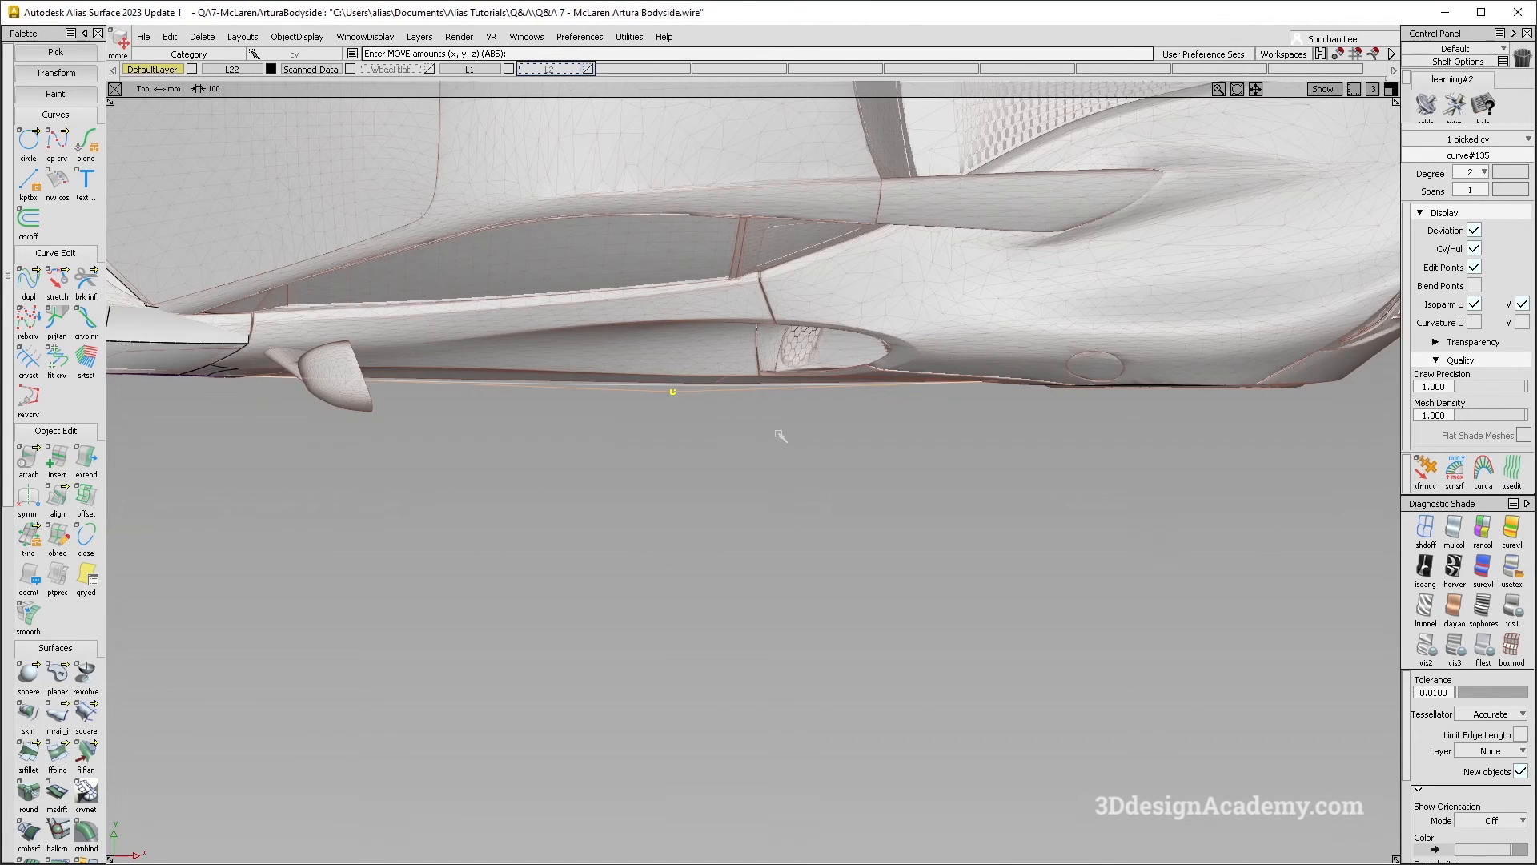
left_click_drag(781, 436, 794, 443, "alt+shift")
Step: Duplicate the sill curve by copying and pasting it in place
mouse_move(915, 428)
left_mouse_down("alt+shift")
mouse_move(841, 442)
mouse_move(817, 470)
mouse_move(849, 480)
mouse_move(904, 460)
mouse_move(848, 504)
mouse_move(910, 531)
mouse_move(941, 503)
mouse_move(855, 480)
mouse_move(658, 510)
mouse_move(990, 471)
mouse_move(534, 367)
mouse_move(472, 509)
mouse_move(642, 501)
left_mouse_up("alt+shift")
right_click_drag(713, 406, 1218, 333, "alt+shift")
left_click_drag(1066, 295, 1172, 412, "ctrl+shift")
right_click_drag(1171, 412, 1109, 413, "alt+shift")
left_click(1122, 383)
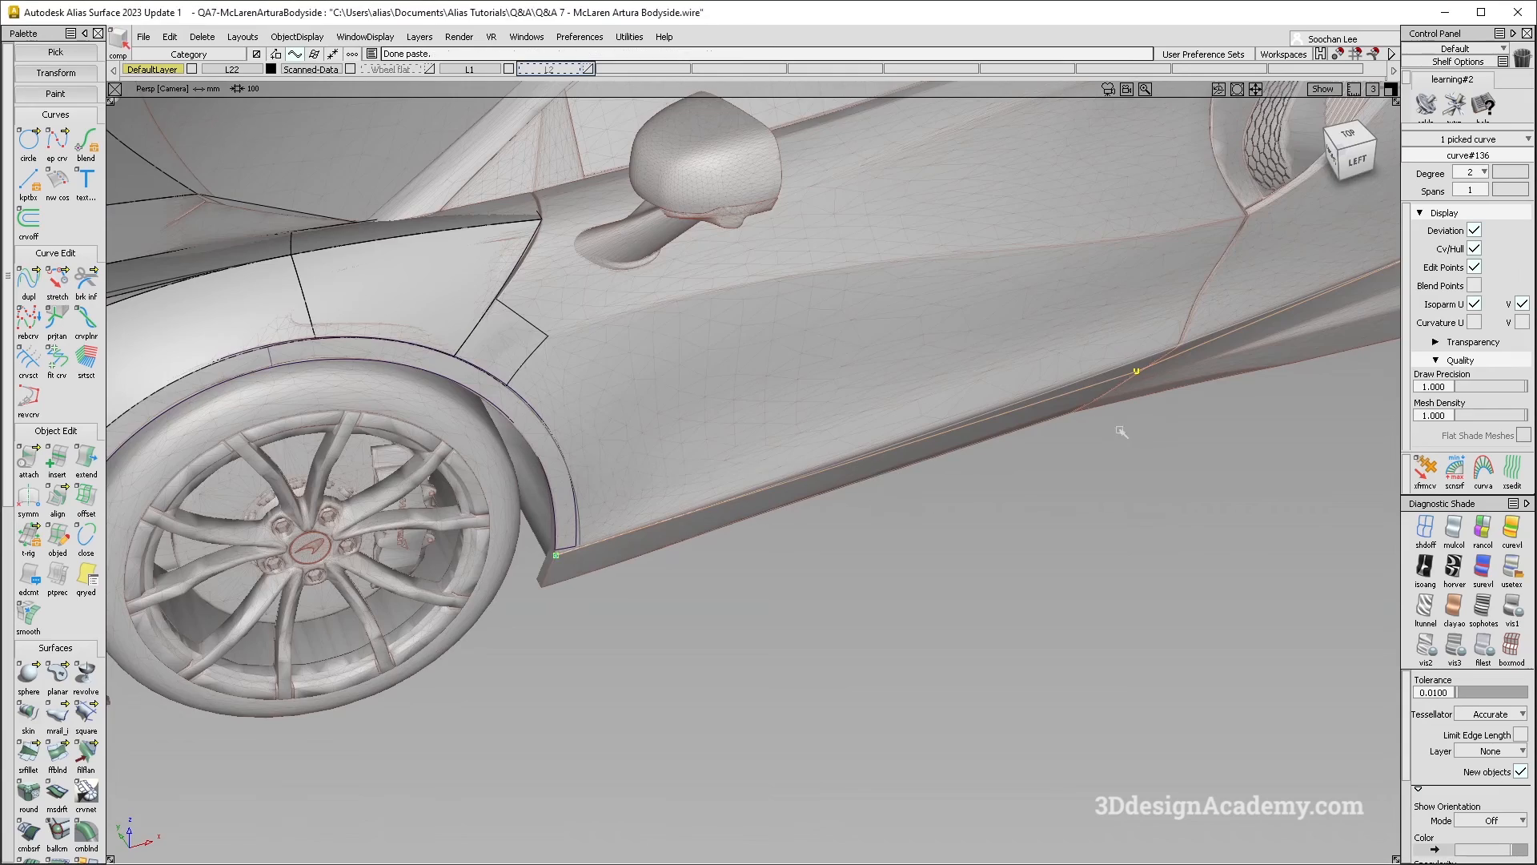
Step: Move the pasted sill curve about 40 mm inboard along the Y axis
middle_click_drag(1121, 432, 1006, 443, "alt+shift")
right_click_drag(1070, 432, 1041, 429, "alt+shift")
left_click_drag(1040, 429, 766, 451, "alt+shift")
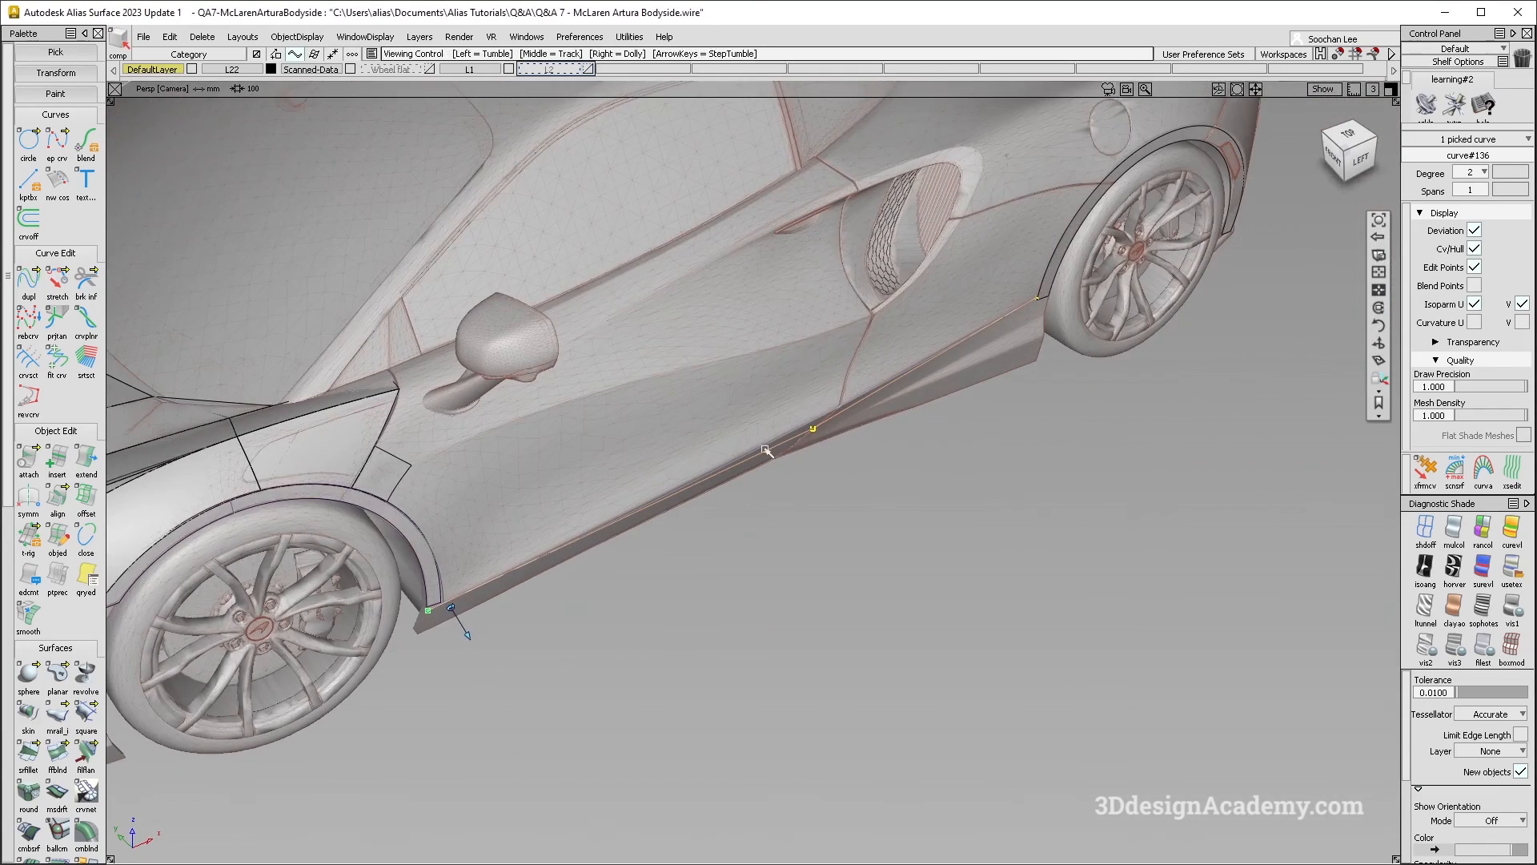
right_click_drag(767, 451, 920, 433, "alt+shift")
middle_click_drag(920, 433, 969, 442, "alt+shift")
left_click_drag(920, 470, 920, 577, "ctrl+shift")
left_click_drag(907, 520, 896, 510)
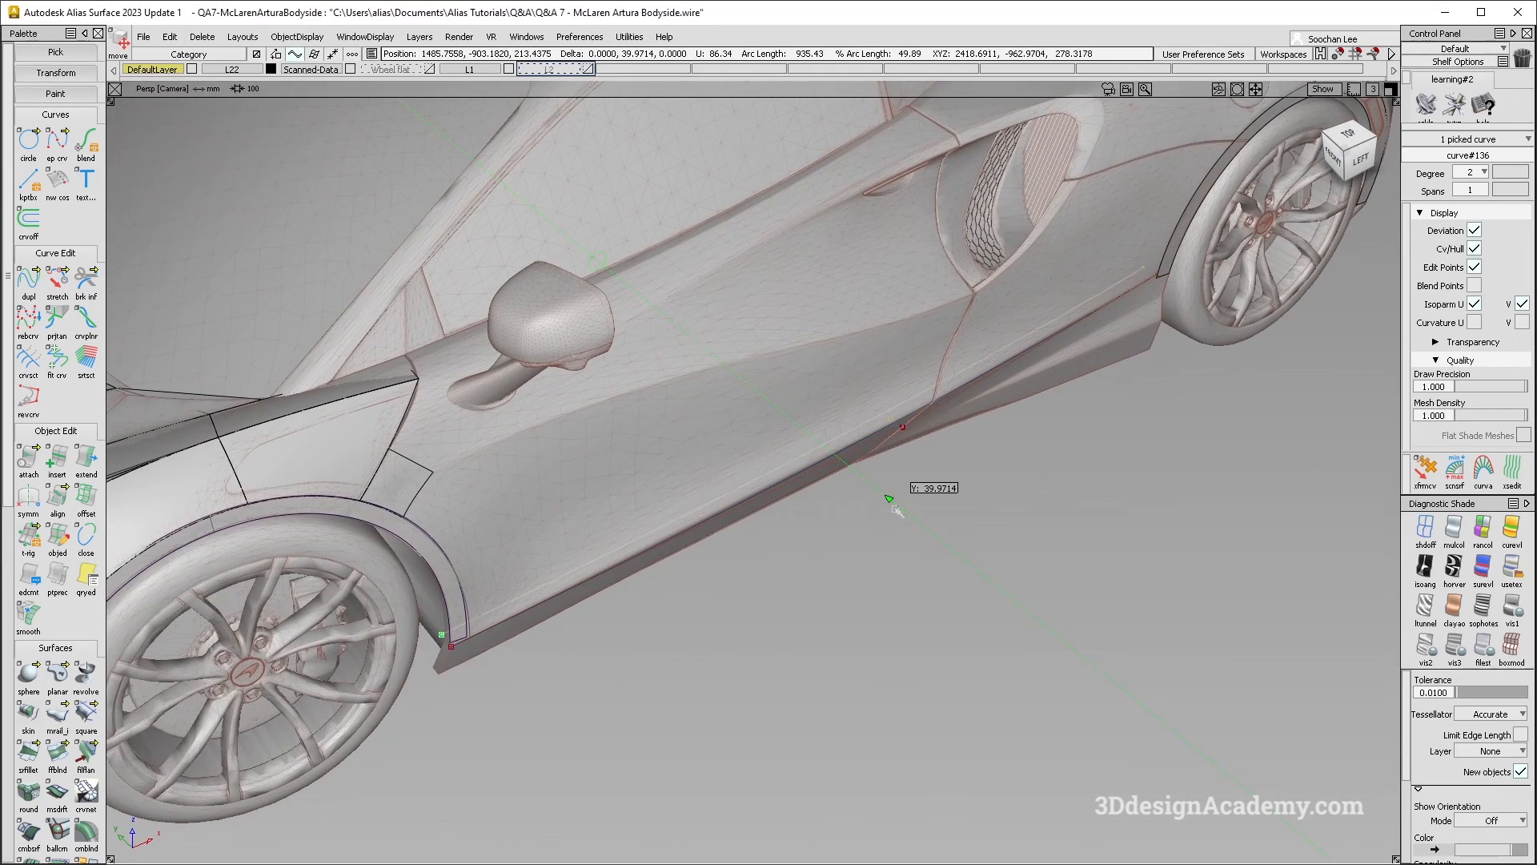
right_click_drag(676, 515, 728, 517, "alt+shift")
middle_click_drag(729, 516, 838, 460, "alt+shift")
middle_click_drag(731, 389, 829, 338, "alt+shift")
left_click_drag(829, 338, 825, 265, "ctrl+shift")
Step: Show layer L2 and fit a degree 2, single-span curve to the first full-height vertical seam between the side panels
left_click(589, 69)
left_click_drag(731, 536, 786, 479, "alt+shift")
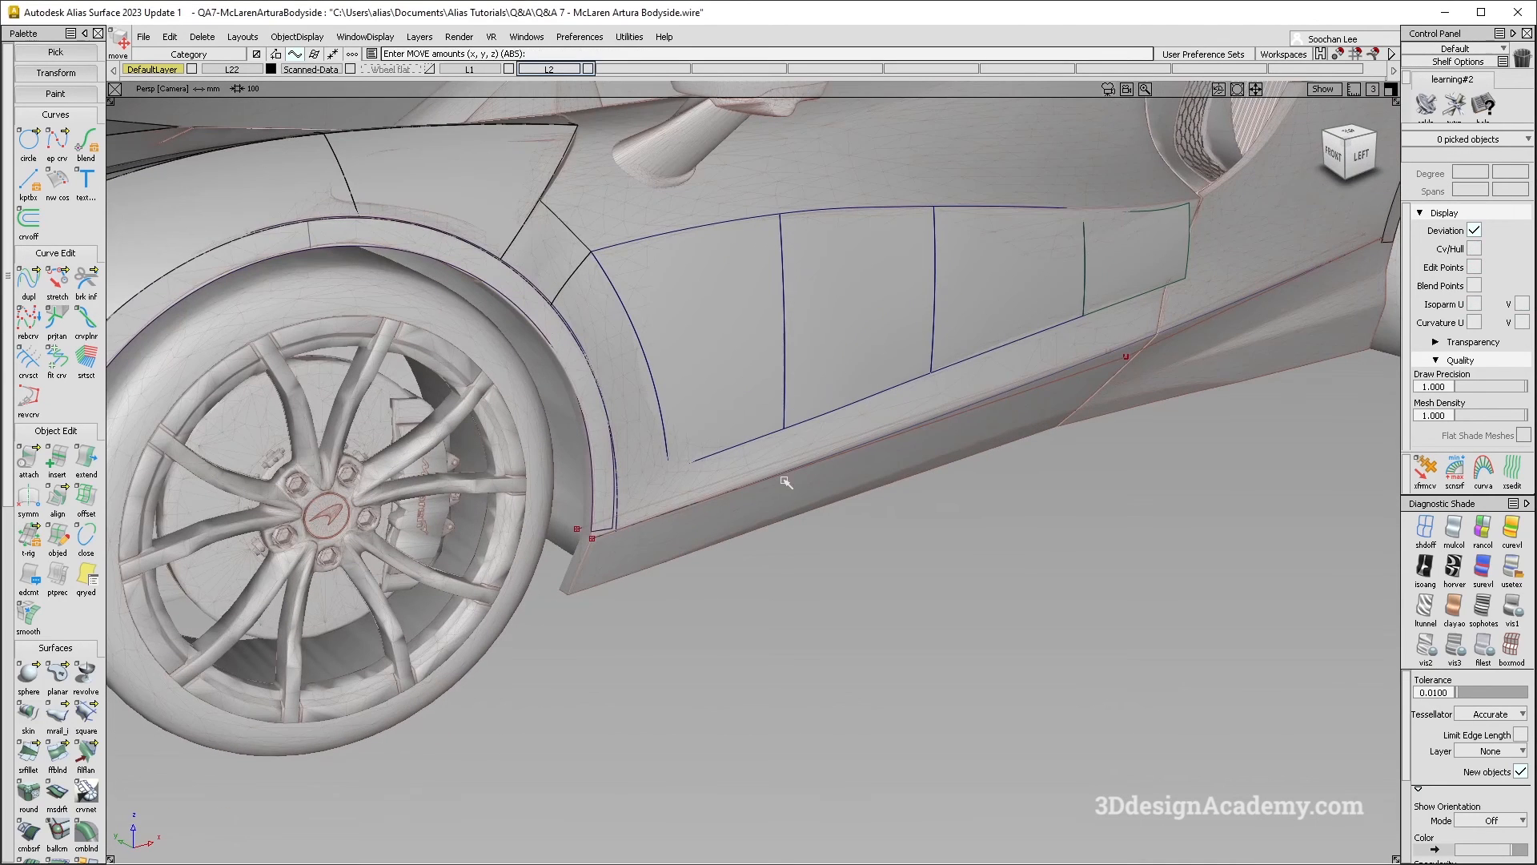
middle_click_drag(789, 327, 763, 383, "alt+shift")
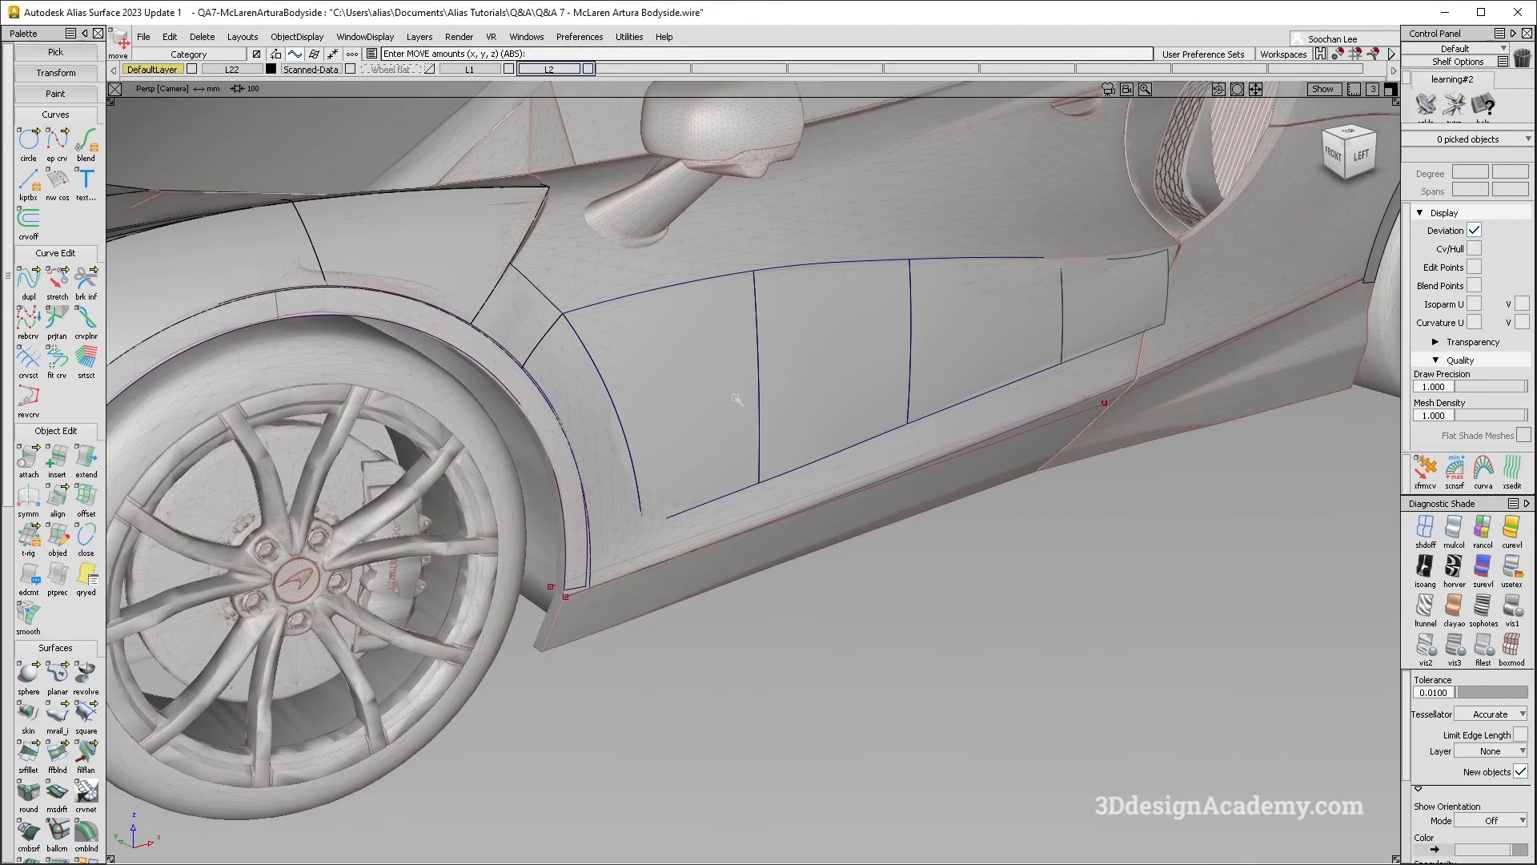
left_click(27, 279)
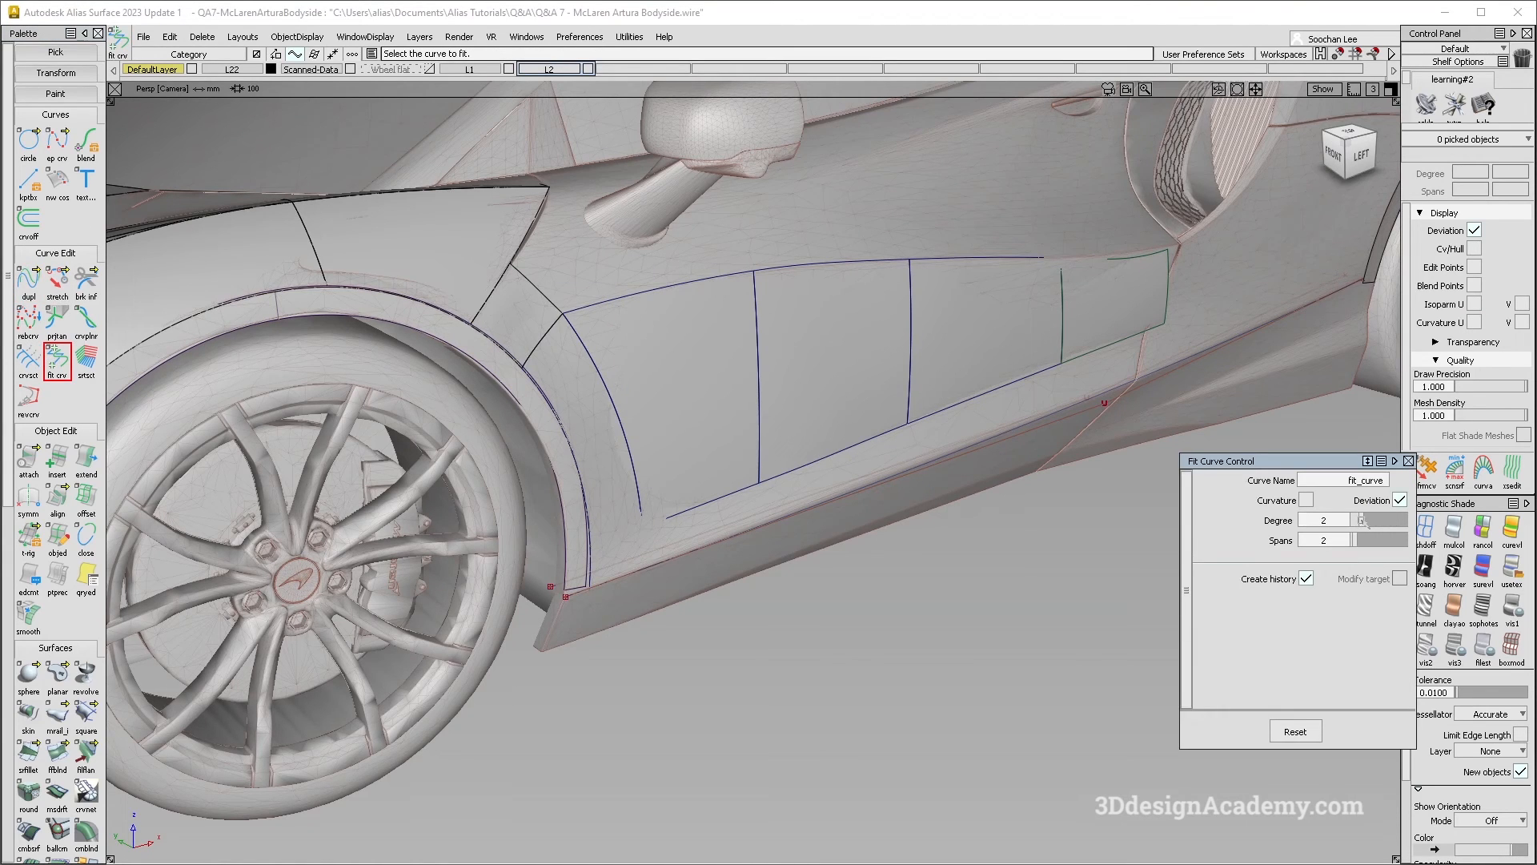
left_click_drag(819, 389, 759, 367, "alt+shift")
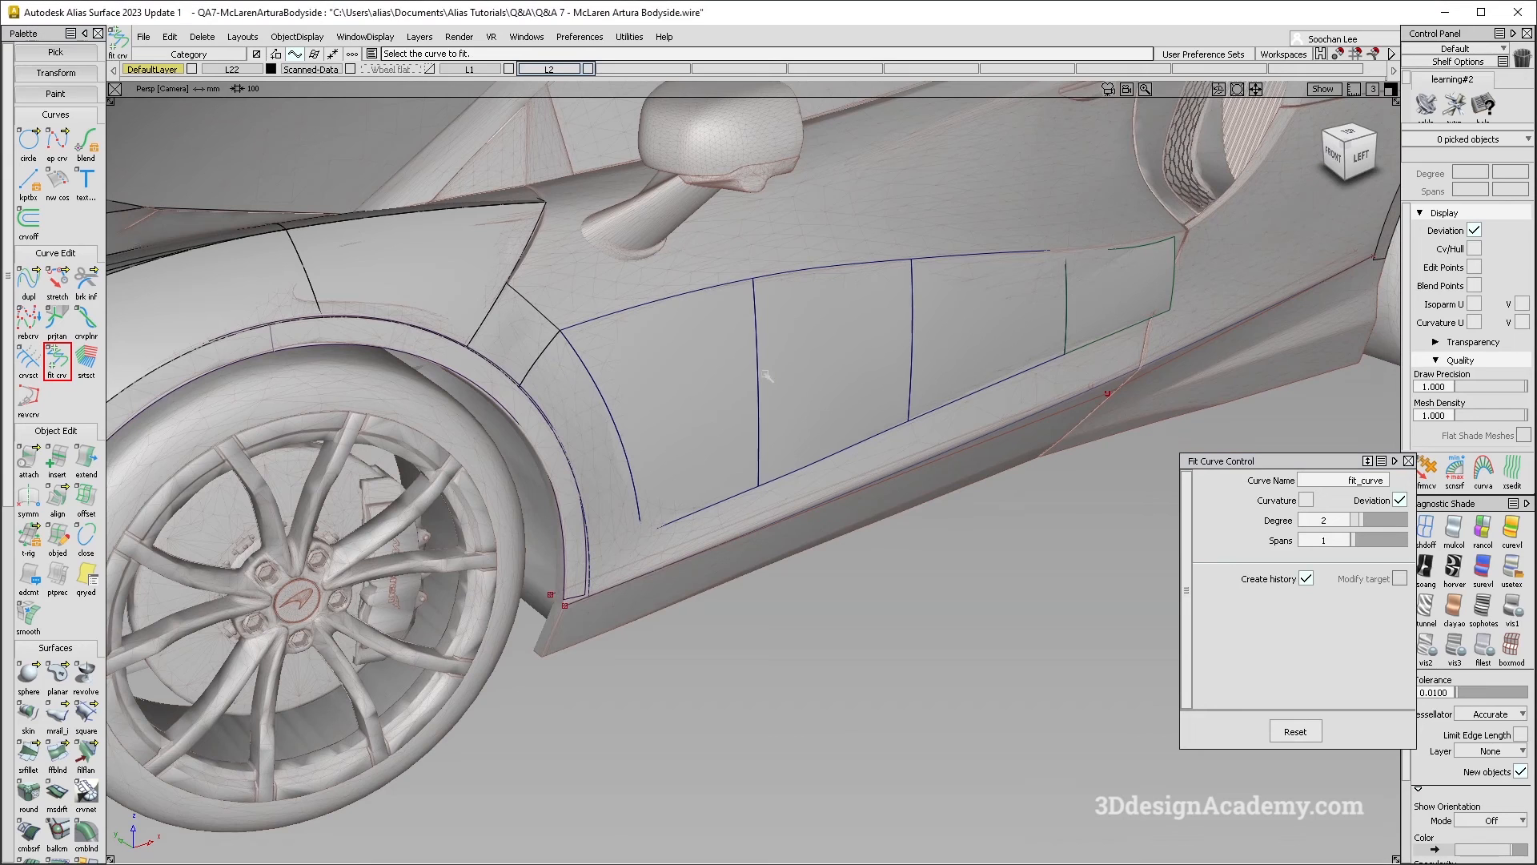
left_click(760, 375)
left_click(837, 381)
middle_click_drag(711, 591, 788, 495, "ctrl+shift")
left_click_drag(705, 351, 714, 354, "ctrl+shift")
left_click_drag(714, 353, 727, 417)
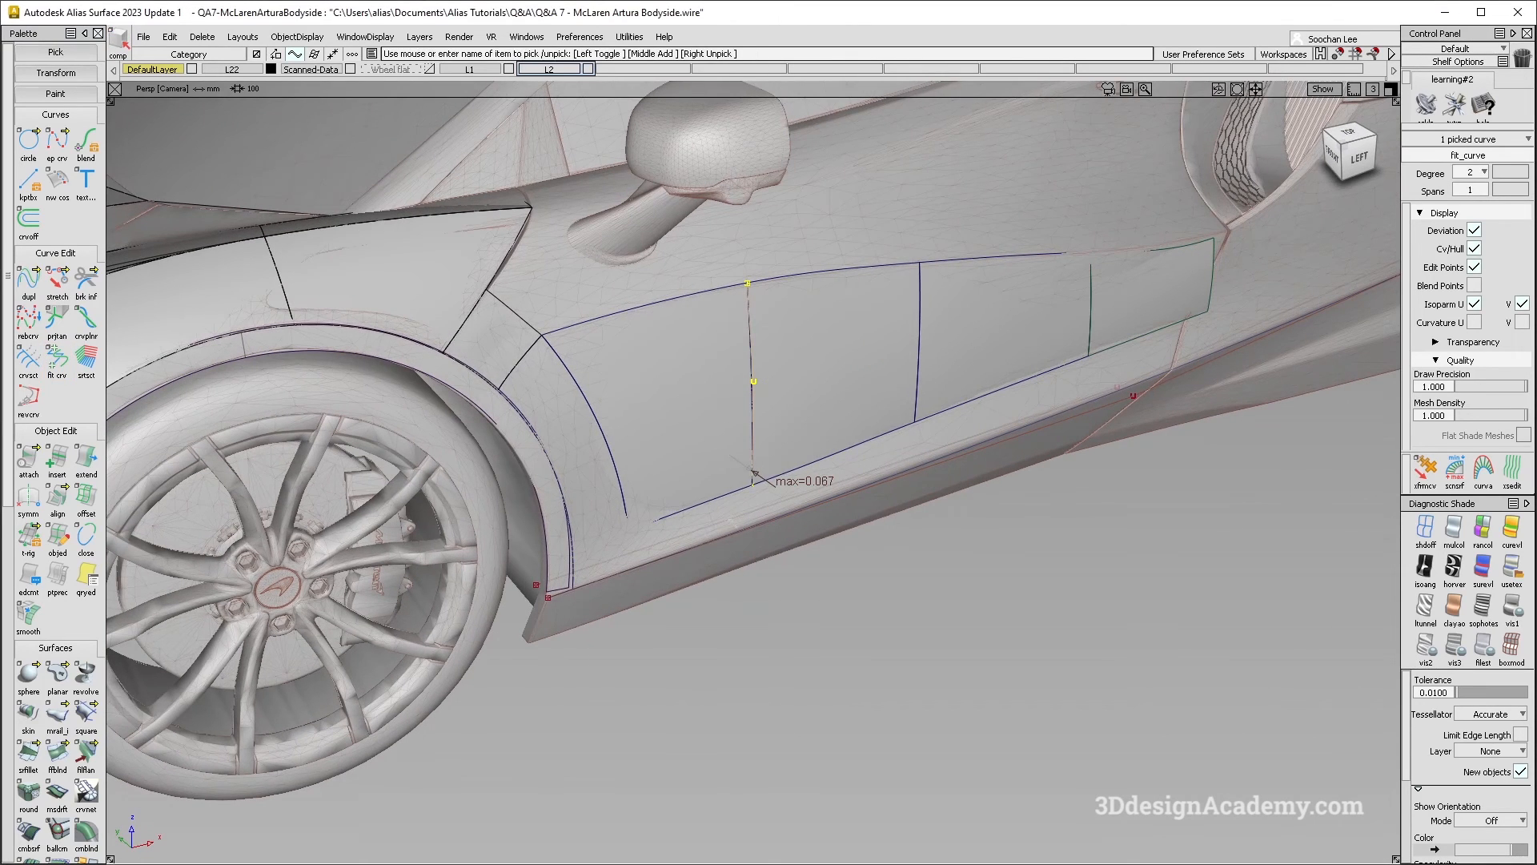
Step: Delete the fitted curve's construction history, place the curve at the front end of the inboard sill curve, and hide layer L2
left_click(198, 40)
left_click(210, 74)
middle_click_drag(557, 610, 536, 577, "ctrl+shift")
mouse_move(625, 489)
left_mouse_down("alt+shift")
mouse_move(694, 447)
mouse_move(695, 414)
mouse_move(608, 481)
left_mouse_up("alt+shift")
left_click(589, 70)
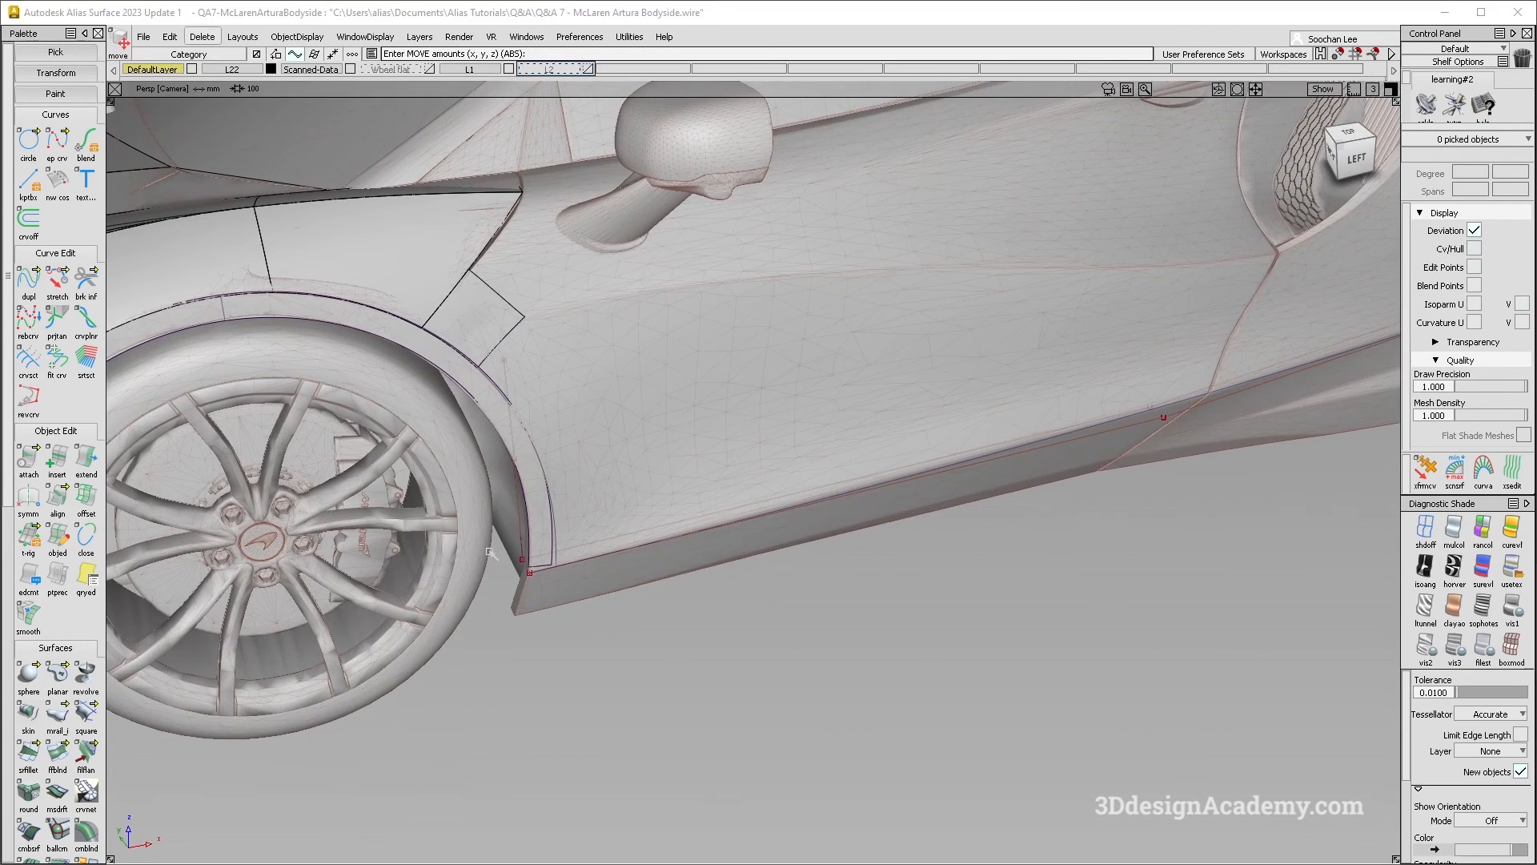
right_click_drag(481, 544, 573, 553, "alt+shift")
middle_click_drag(573, 552, 865, 444, "alt+shift")
left_click_drag(482, 558, 480, 425, "ctrl+shift")
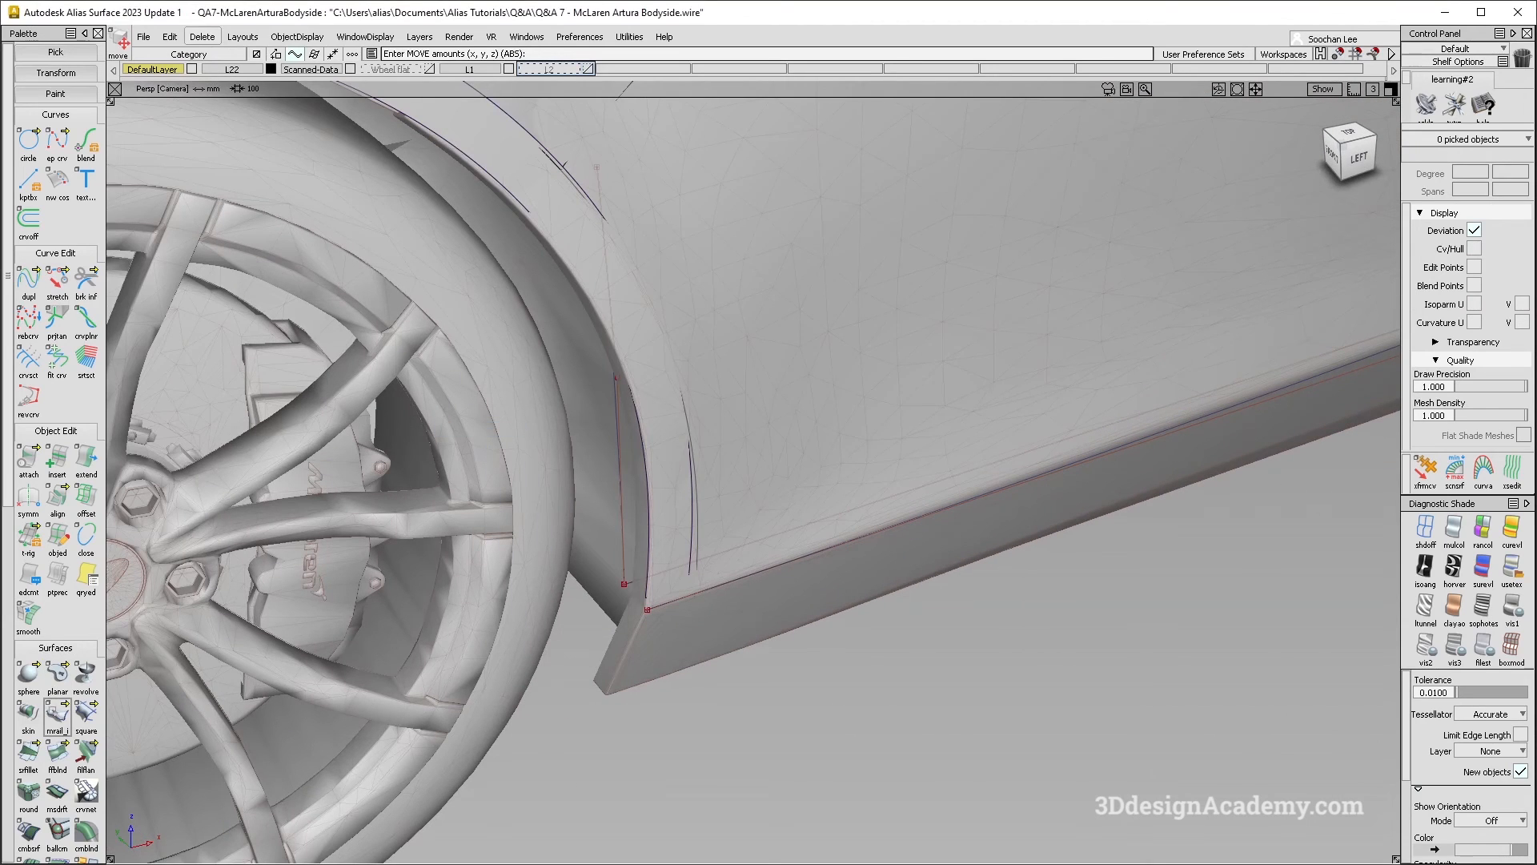
Step: Build a monorail surface, using the front section curve as the generation curve and the inboard sill curve as the single rail
double_click(58, 714)
middle_click_drag(944, 484, 930, 501, "alt+shift")
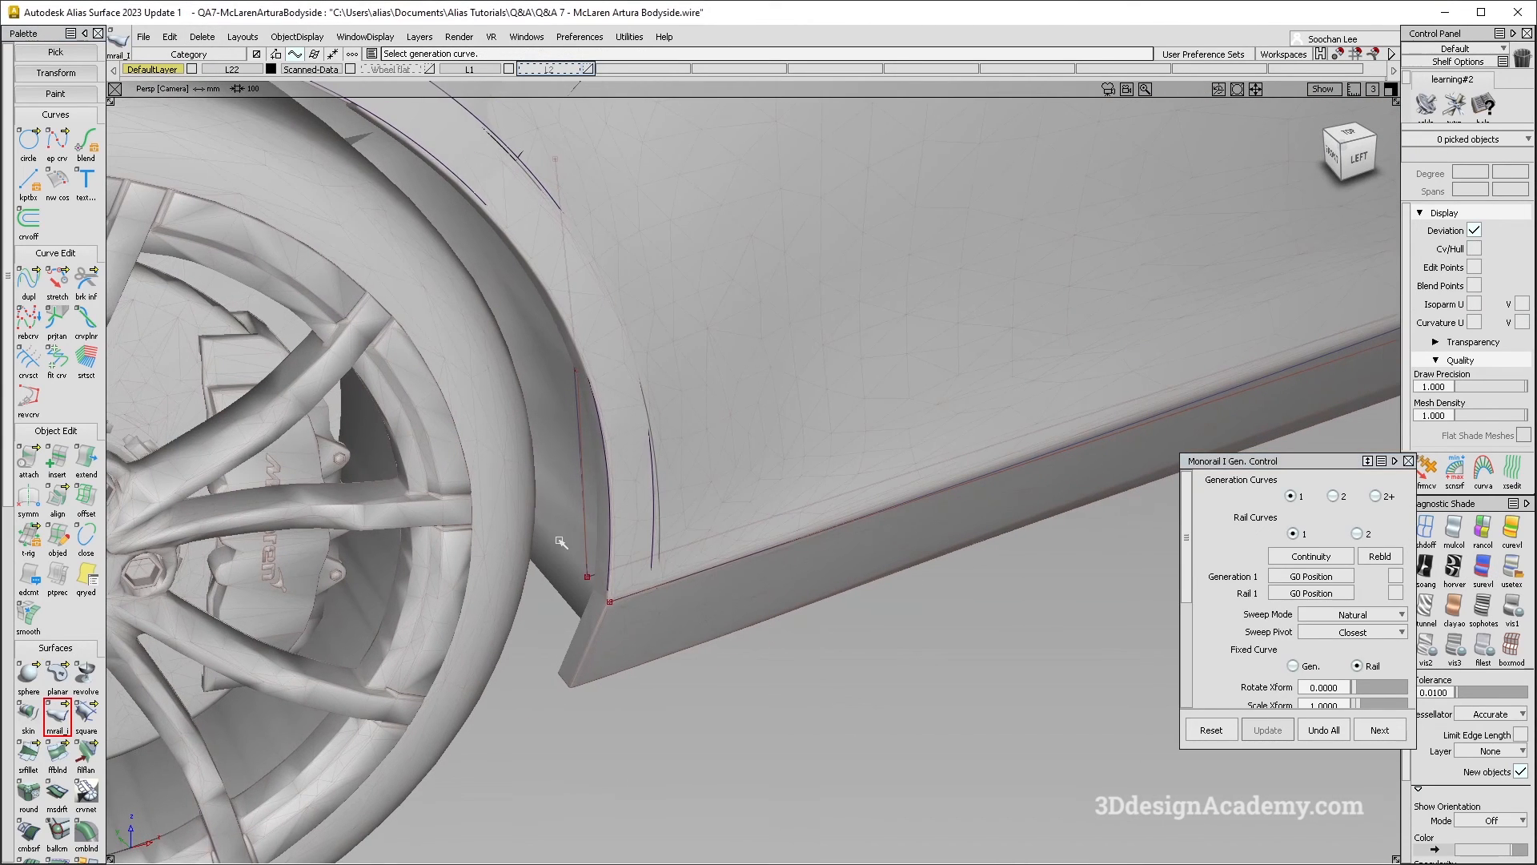
left_click(732, 546)
right_click_drag(733, 544, 513, 544, "alt+shift")
middle_click_drag(513, 544, 675, 462, "alt+shift")
left_click_drag(1001, 448, 1001, 336, "ctrl+shift")
right_click_drag(1005, 362, 1102, 336, "alt+shift")
middle_click_drag(1102, 337, 869, 333, "alt+shift")
left_click_drag(870, 332, 773, 345, "alt+shift")
left_click_drag(591, 480, 587, 389, "ctrl+shift")
right_click_drag(586, 387, 680, 384, "alt+shift")
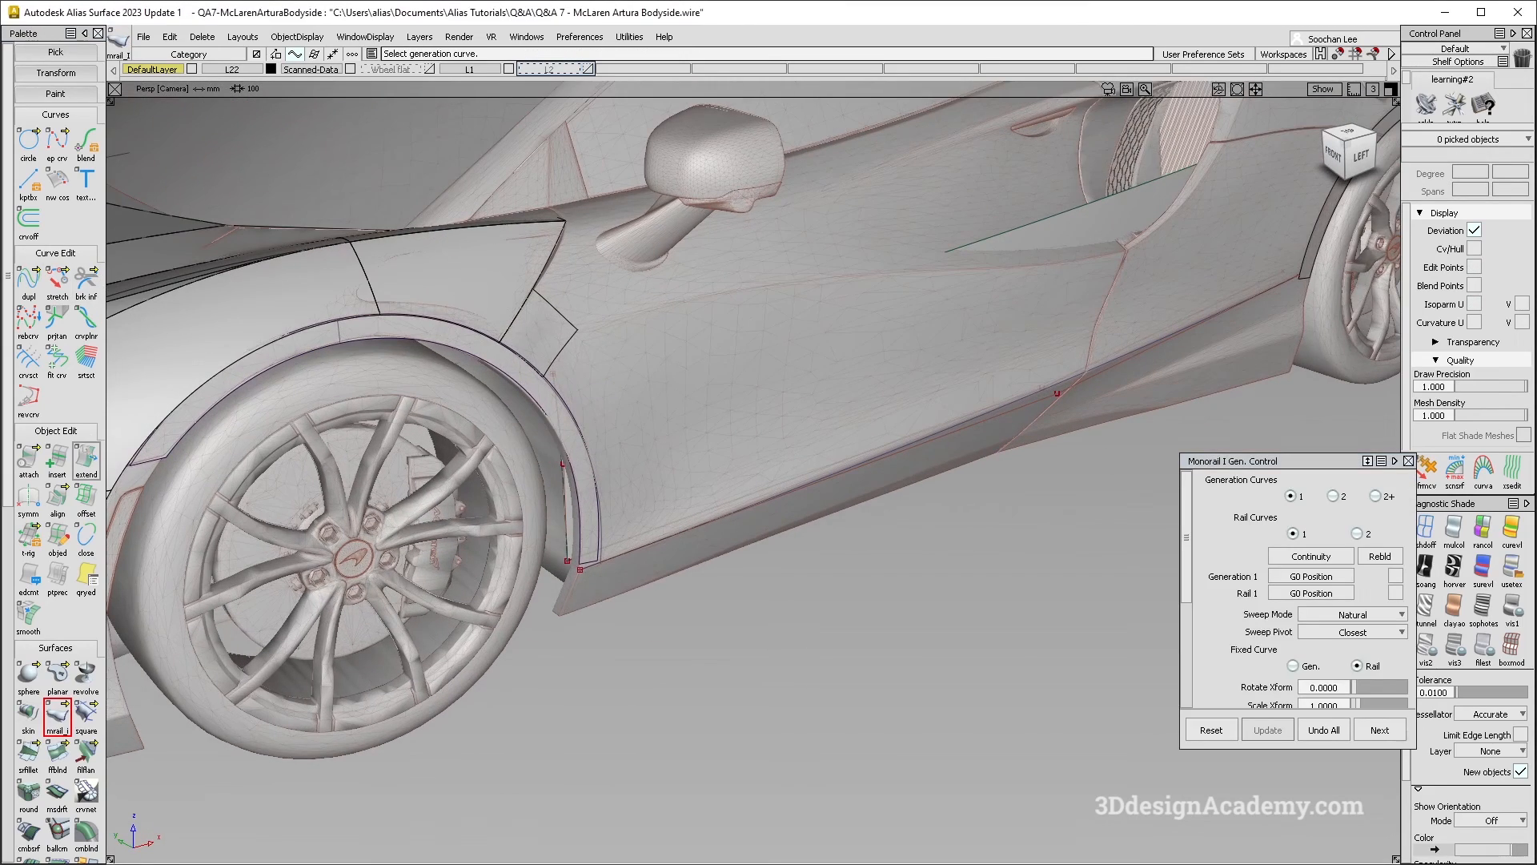
Step: Extend the upper end of the section curve behind the front wheel so the rail surface grows taller
double_click(85, 459)
left_click(869, 531)
right_click_drag(530, 354, 597, 361, "alt+shift")
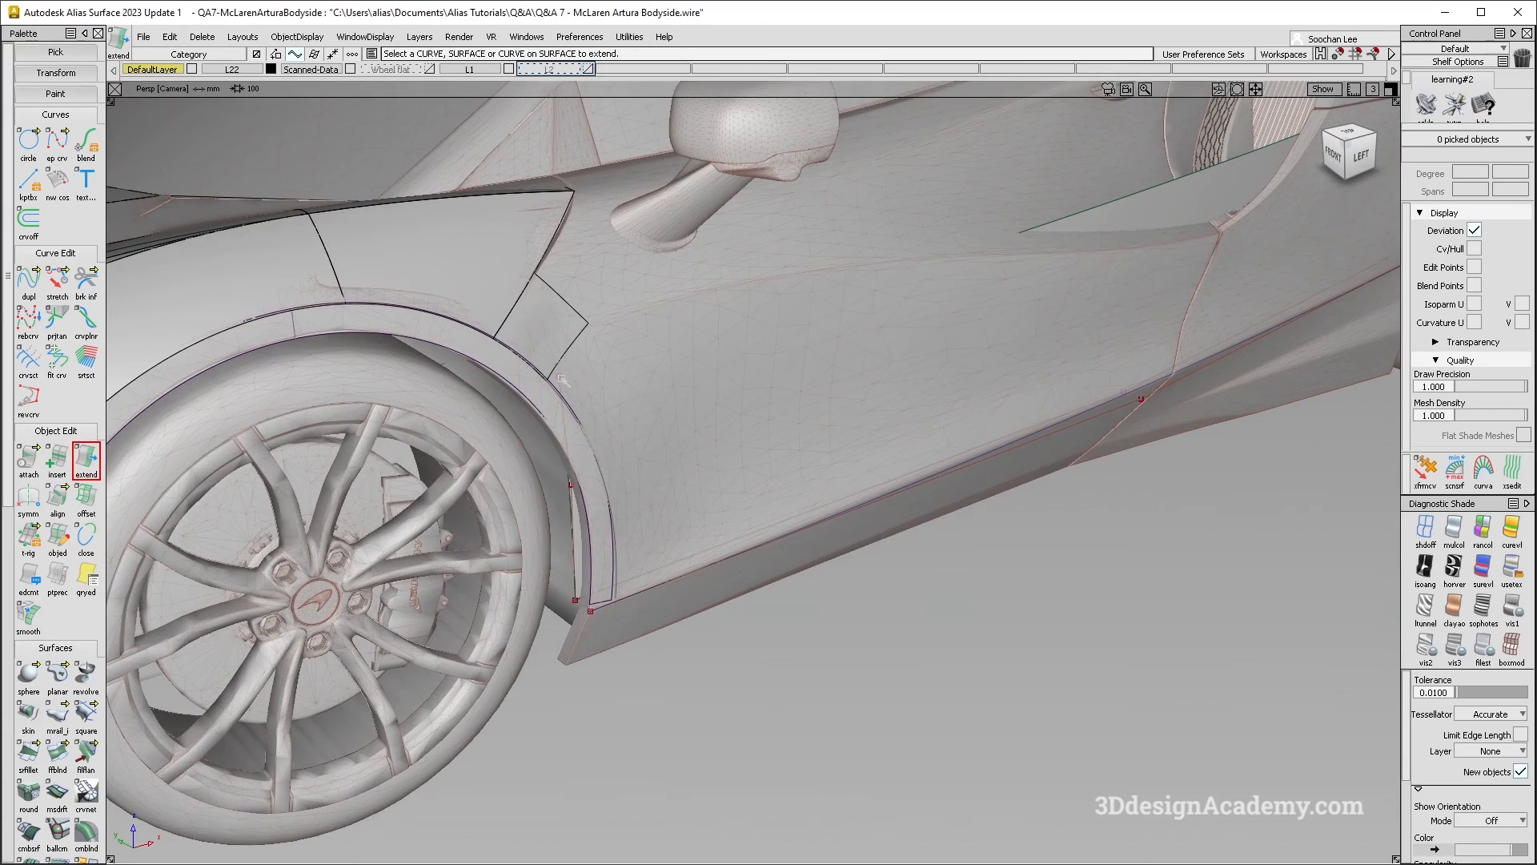
left_click(559, 382)
left_click(591, 394)
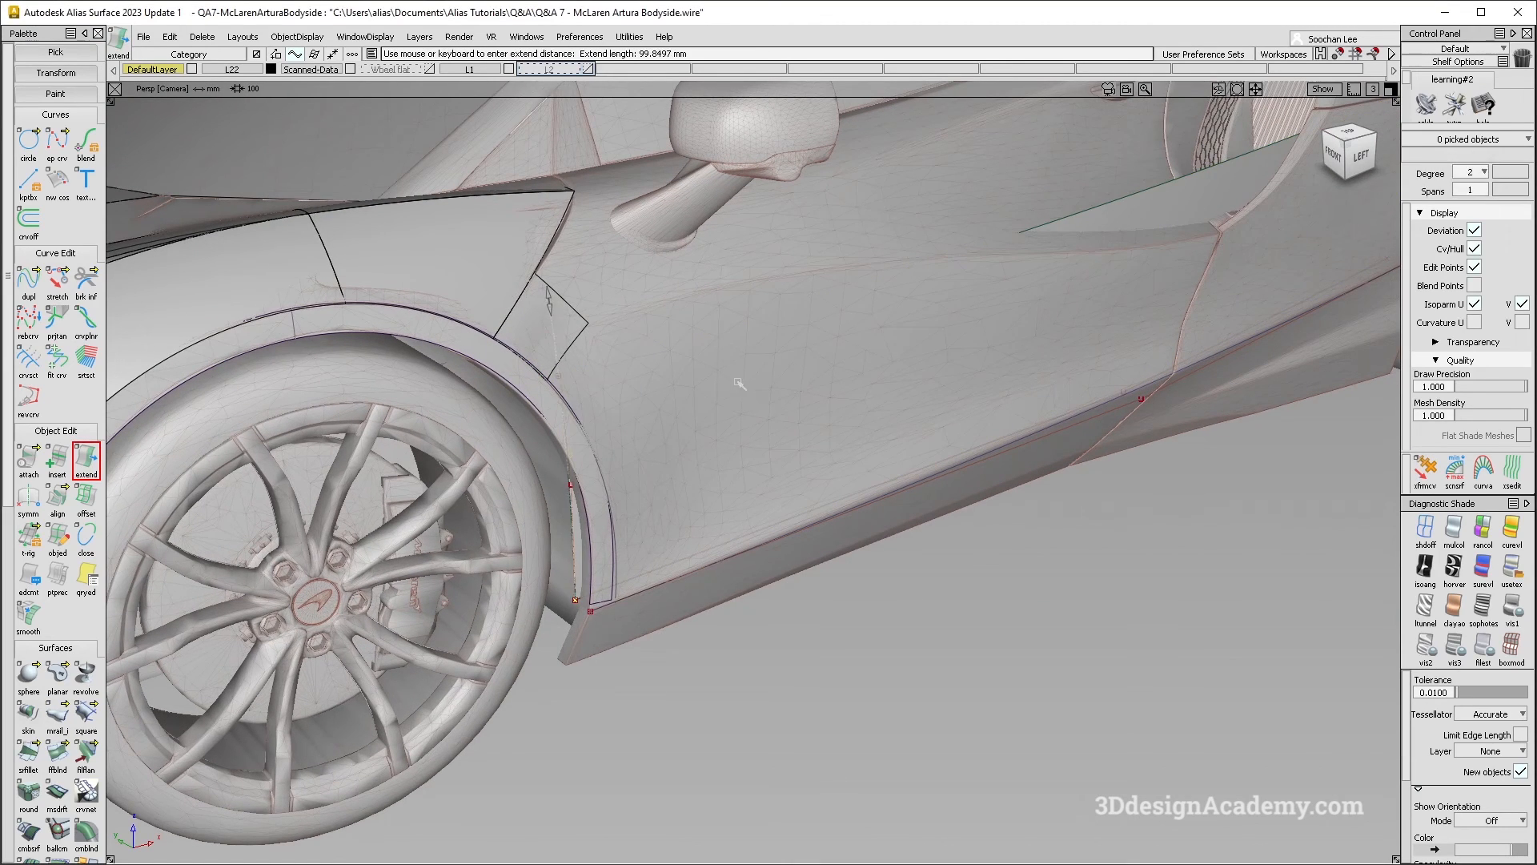
left_click_drag(739, 376, 763, 430)
Step: Examine how the extended rail surface follows the scanned door and sill between the wheels
right_click_drag(919, 371, 856, 373, "alt+shift")
left_click_drag(856, 373, 817, 360, "alt+shift")
left_click(947, 480)
mouse_move(645, 365)
left_mouse_down("alt+shift")
mouse_move(693, 378)
mouse_move(701, 410)
left_mouse_up("alt+shift")
middle_click_drag(635, 377, 678, 354, "alt+shift")
mouse_move(678, 354)
left_mouse_down("alt+shift")
mouse_move(749, 403)
mouse_move(762, 391)
left_mouse_up("alt+shift")
right_click_drag(762, 391, 816, 384, "alt+shift")
right_click_drag(839, 311, 1137, 376, "alt+shift")
left_click_drag(1158, 509, 1109, 490, "ctrl+shift")
right_click_drag(627, 491, 731, 436, "alt+shift")
middle_click_drag(731, 436, 725, 461, "alt+shift")
left_click_drag(630, 436, 638, 518, "ctrl+shift")
right_click_drag(607, 525, 634, 532, "alt+shift")
left_click(593, 513)
left_click(591, 504)
left_click(615, 594)
left_click(616, 595)
middle_click_drag(758, 695, 752, 618, "ctrl+shift")
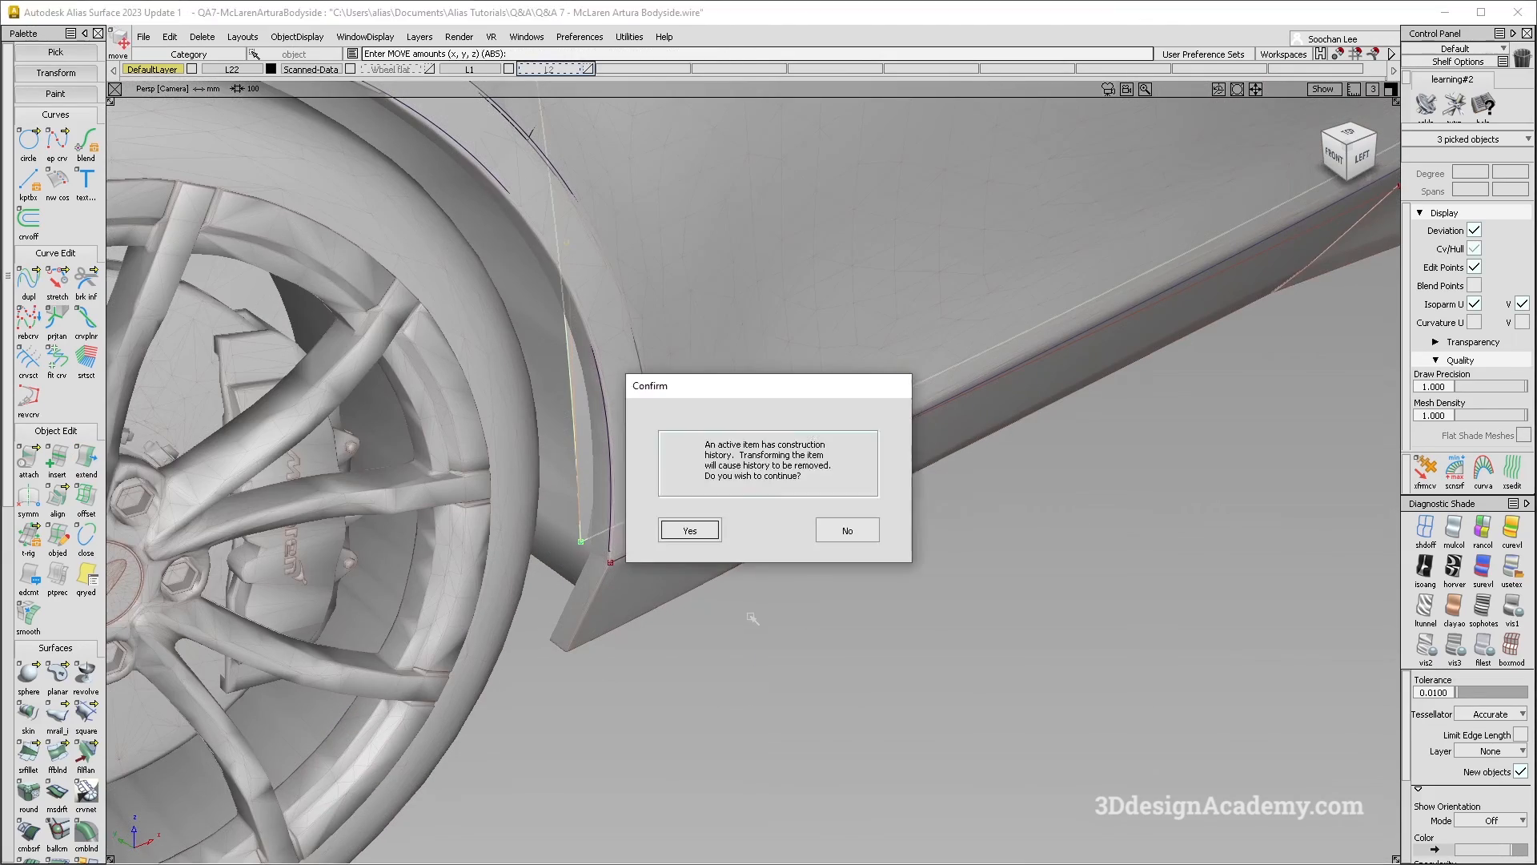
left_click(847, 531)
Step: Move the section curve and the inboard sill curve together slightly outboard along the Y axis
left_click_drag(591, 555, 573, 531)
middle_click_drag(689, 666, 698, 615, "ctrl+shift")
middle_click_drag(699, 628, 703, 630)
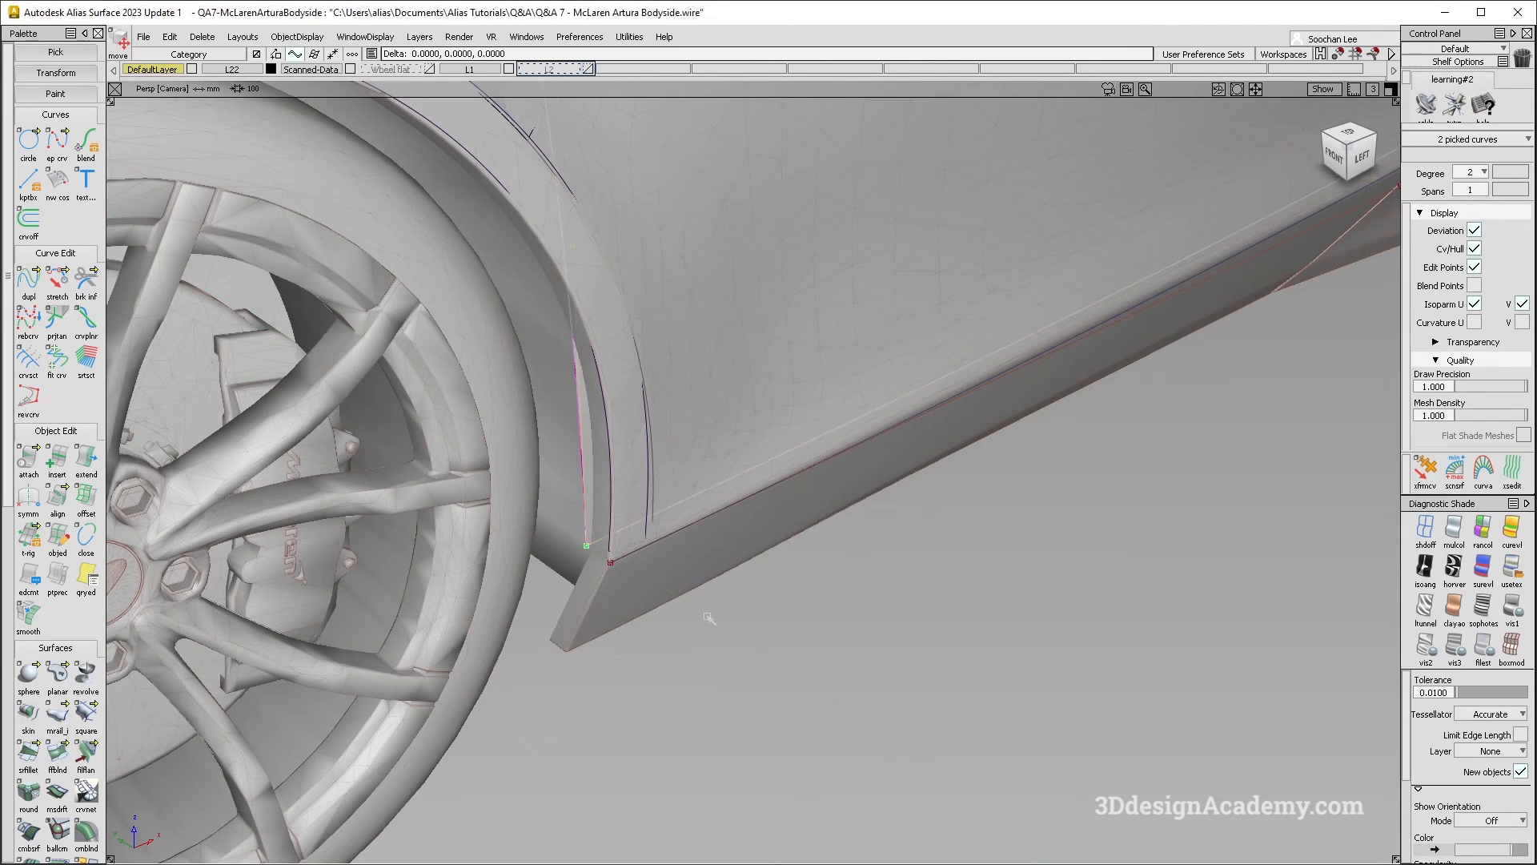
right_click_drag(744, 583, 882, 467, "alt+shift")
middle_click_drag(882, 467, 906, 375, "alt+shift")
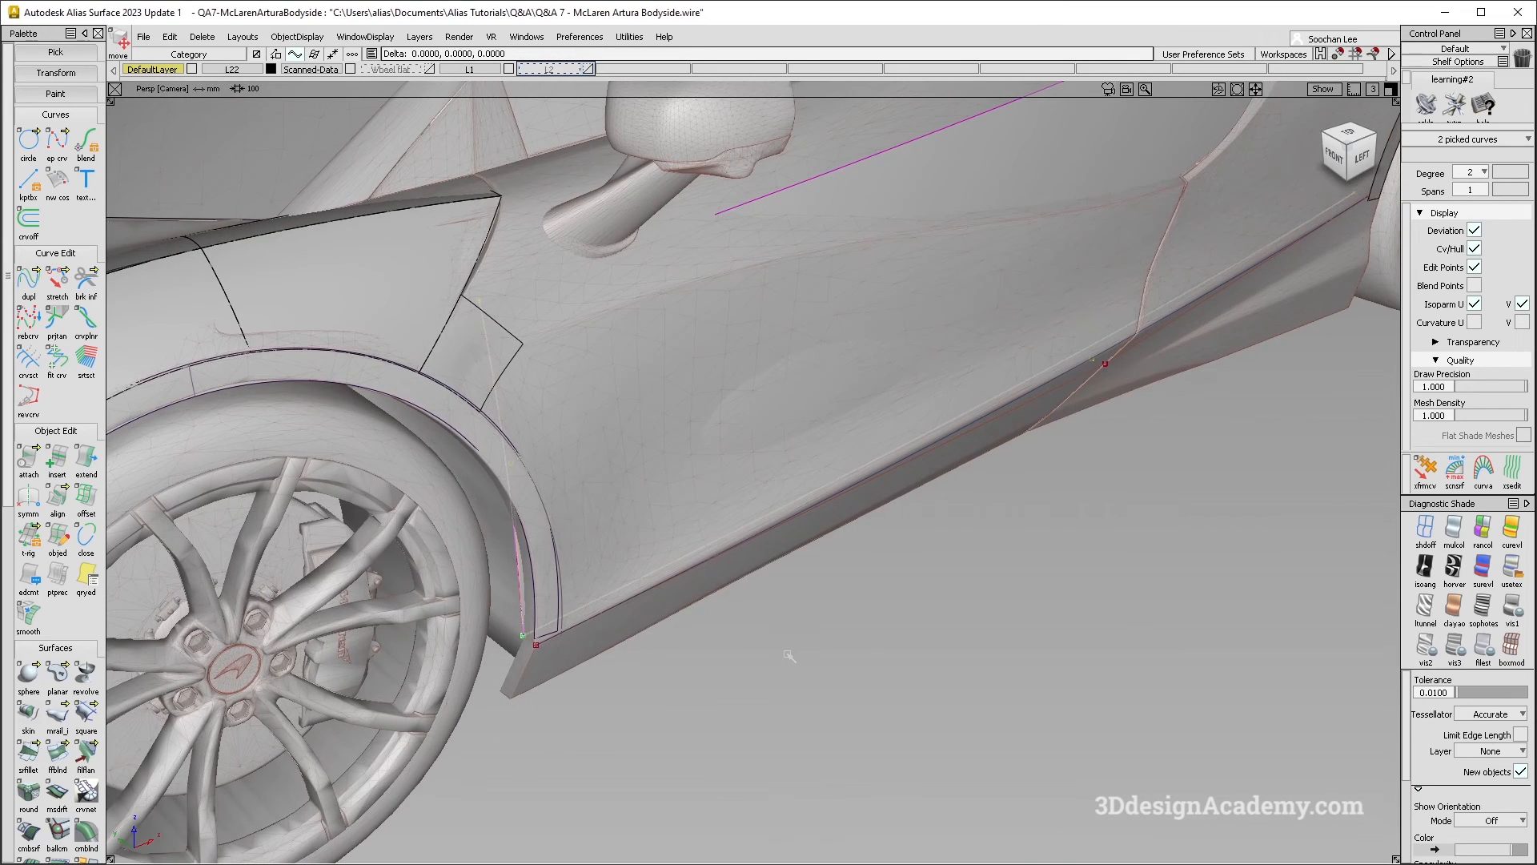
mouse_move(791, 638)
left_mouse_down("alt+shift")
mouse_move(827, 531)
mouse_move(788, 524)
left_mouse_up("alt+shift")
Step: Turn off diagnostic shading to show the curves, rail surface and scan as wireframe
left_click_drag(617, 470, 618, 653, "ctrl+shift")
left_click(58, 282)
left_click_drag(637, 394, 573, 300, "alt+shift")
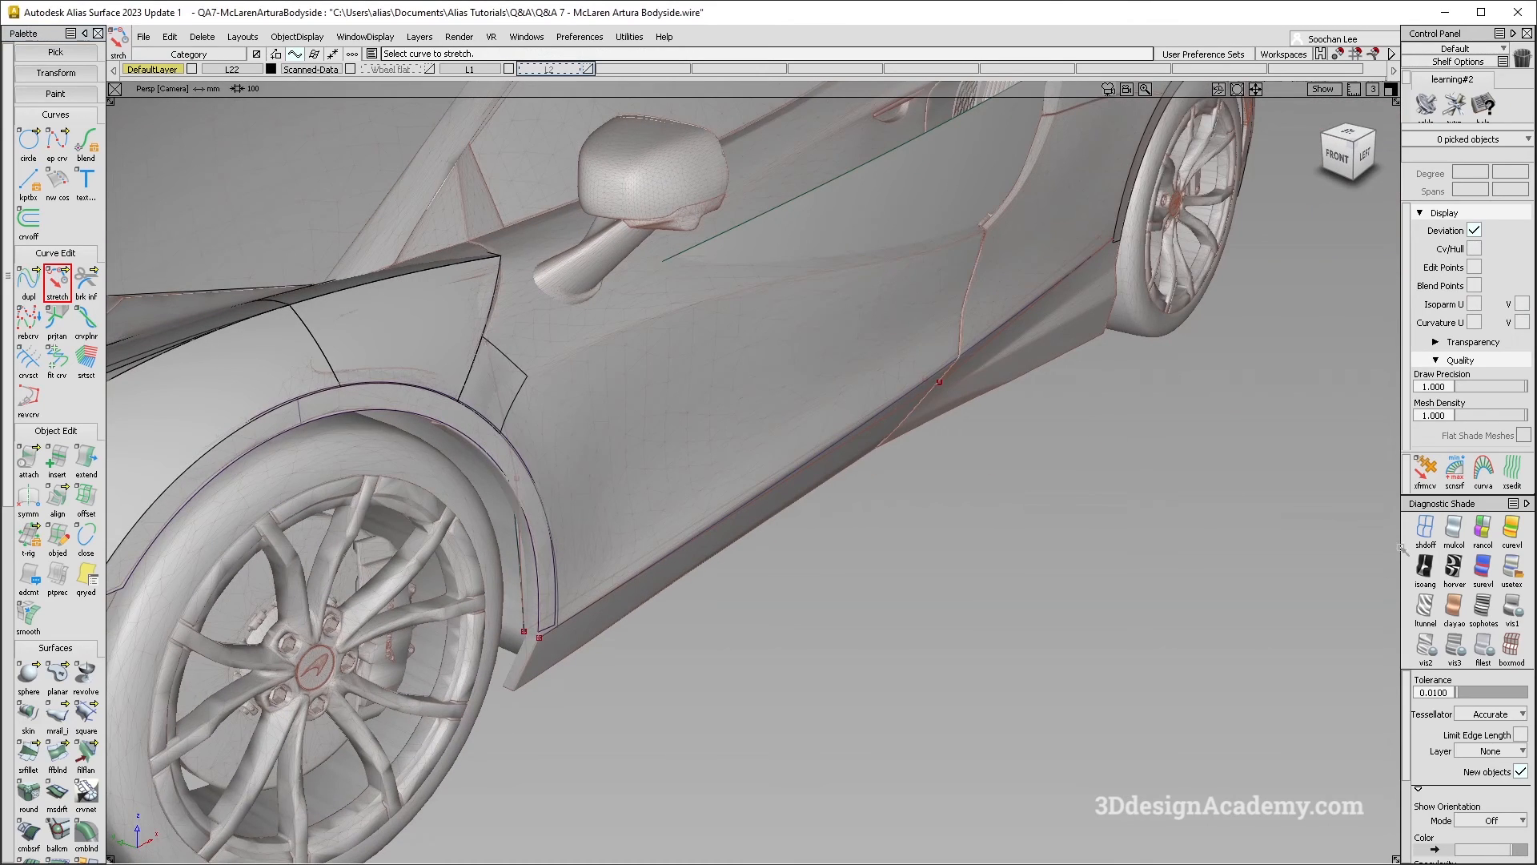
left_click(1423, 530)
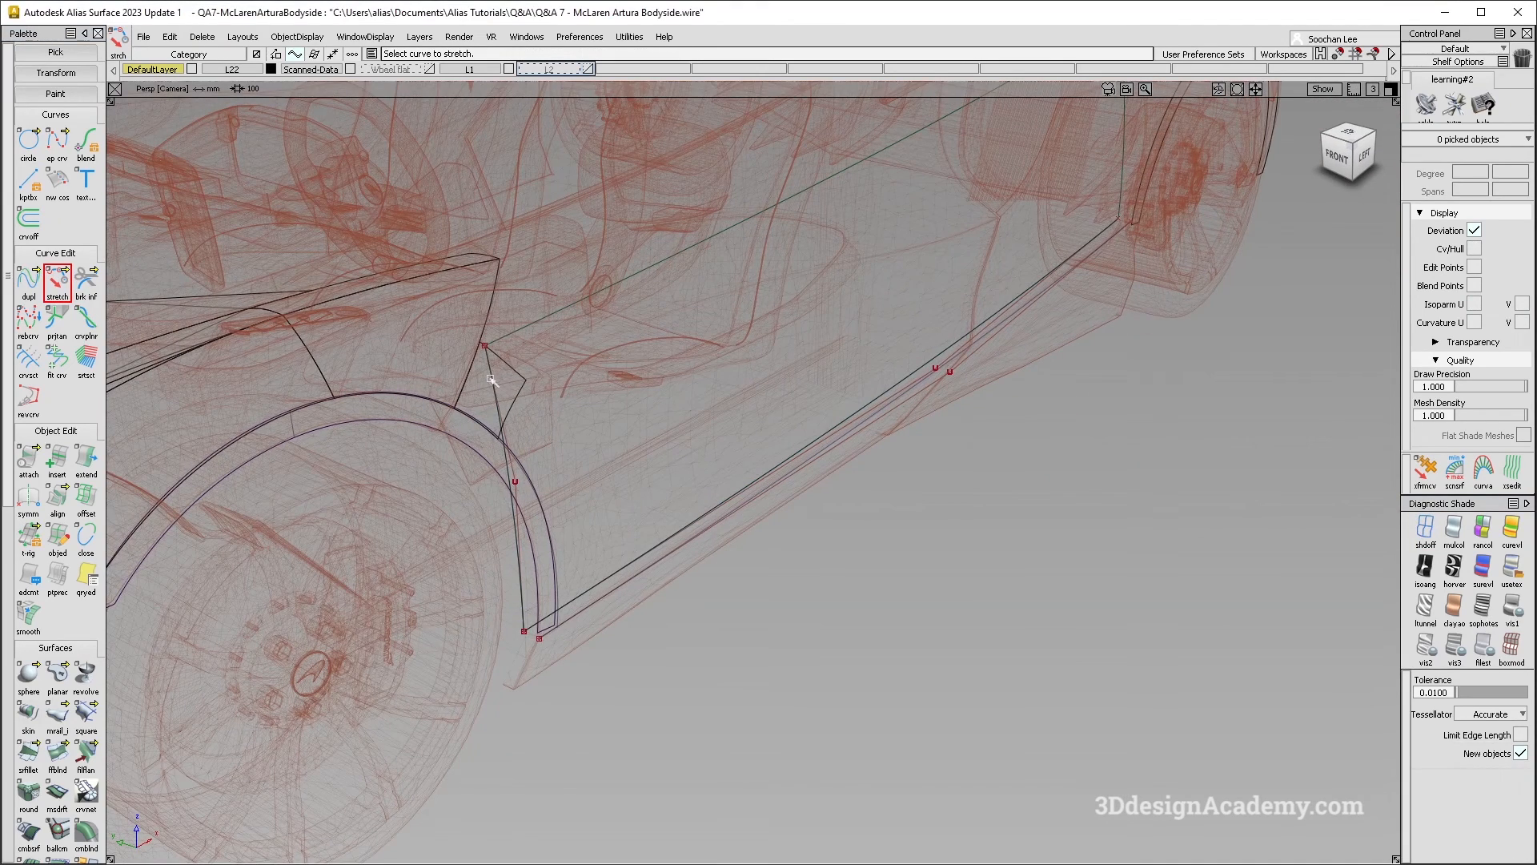
left_click(494, 382)
Step: Display X cross sections at 100 mm spacing on the rail surface and the scan data with the Cross Section Editor
left_click_drag(651, 479, 660, 299, "ctrl+shift")
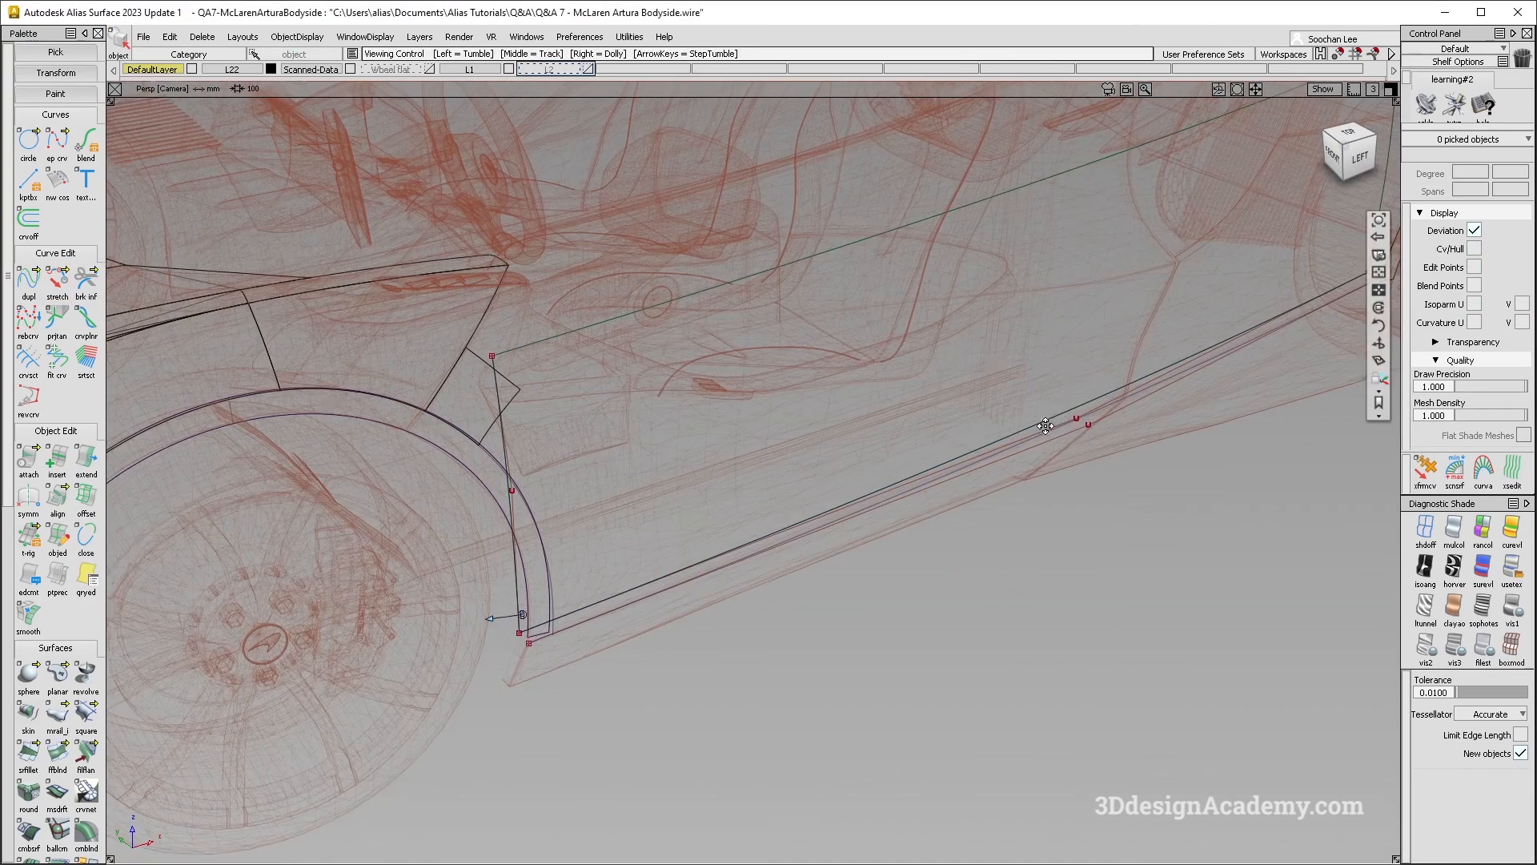
middle_click_drag(1025, 495, 1006, 525, "alt+shift")
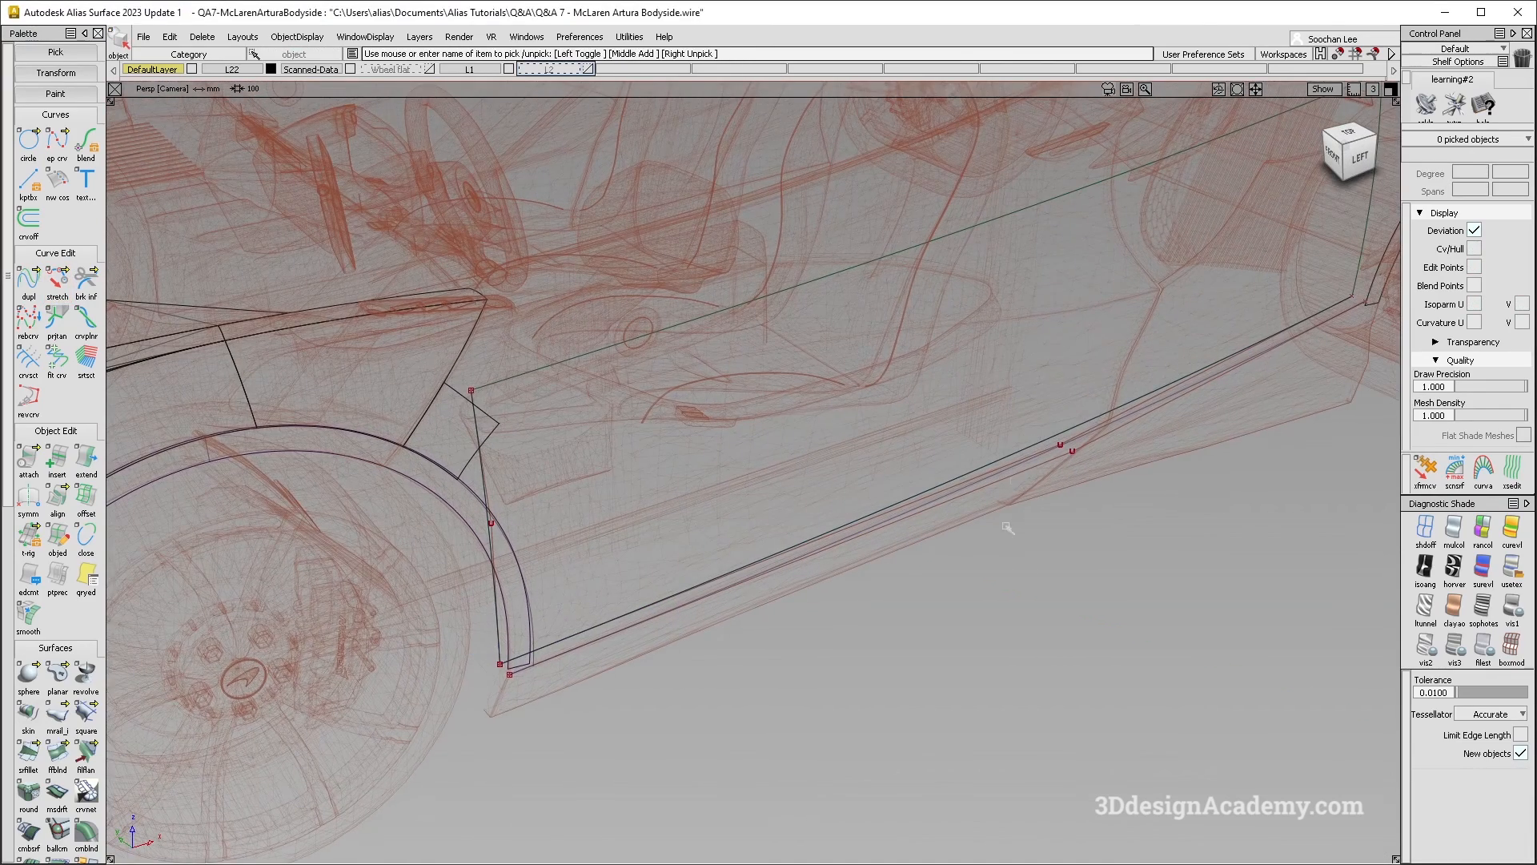
left_click(1513, 471)
left_click_drag(709, 581, 342, 164)
left_click_drag(606, 491, 606, 492)
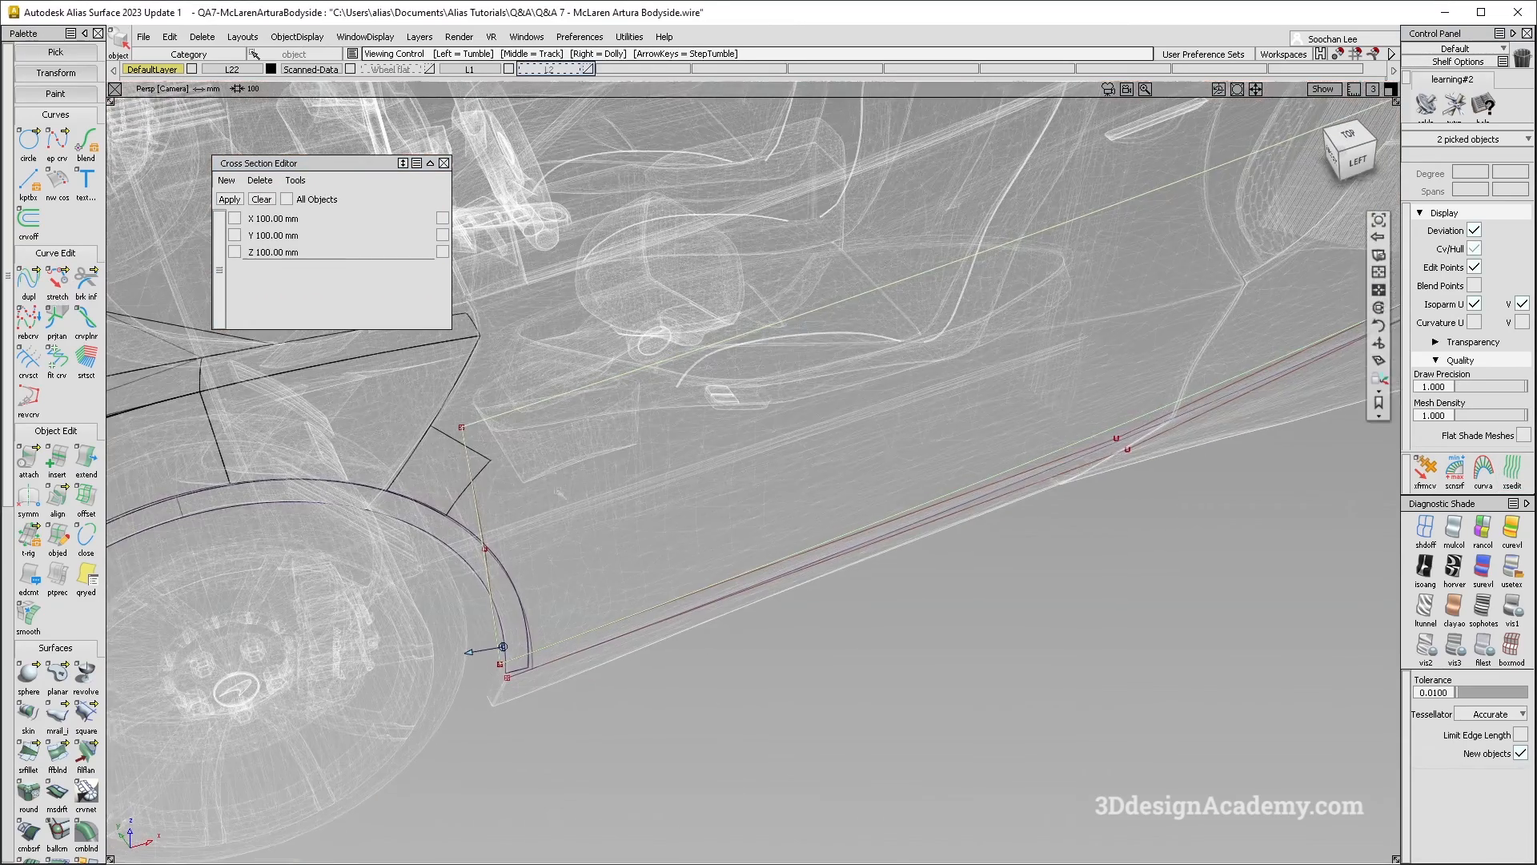
left_click(284, 219)
left_click_drag(633, 464, 721, 468, "alt+shift")
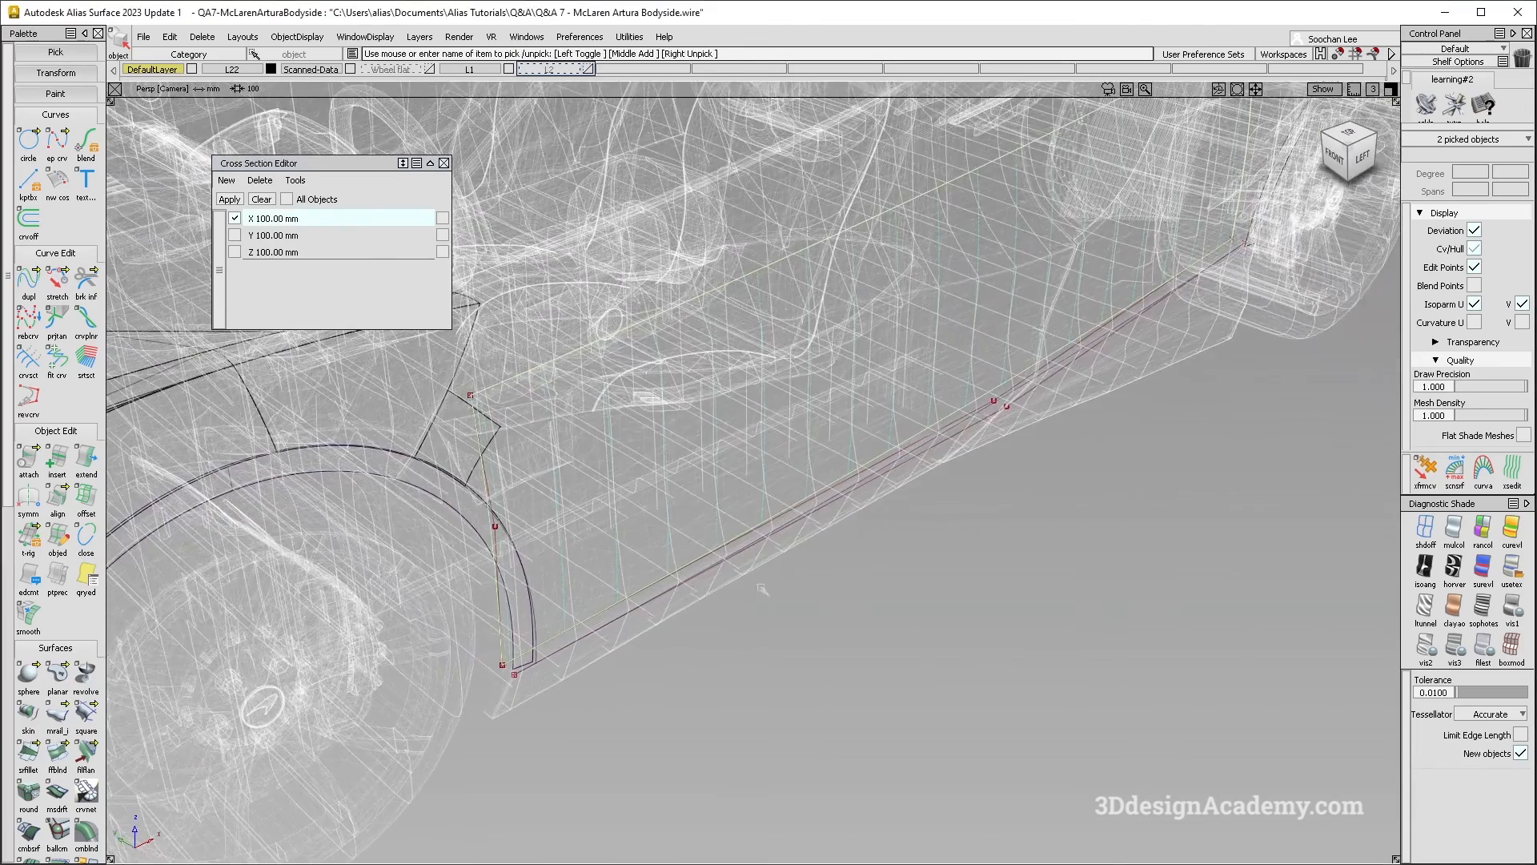
left_click(749, 561)
mouse_move(750, 553)
left_mouse_down("alt+shift")
mouse_move(753, 458)
mouse_move(858, 434)
left_mouse_up("alt+shift")
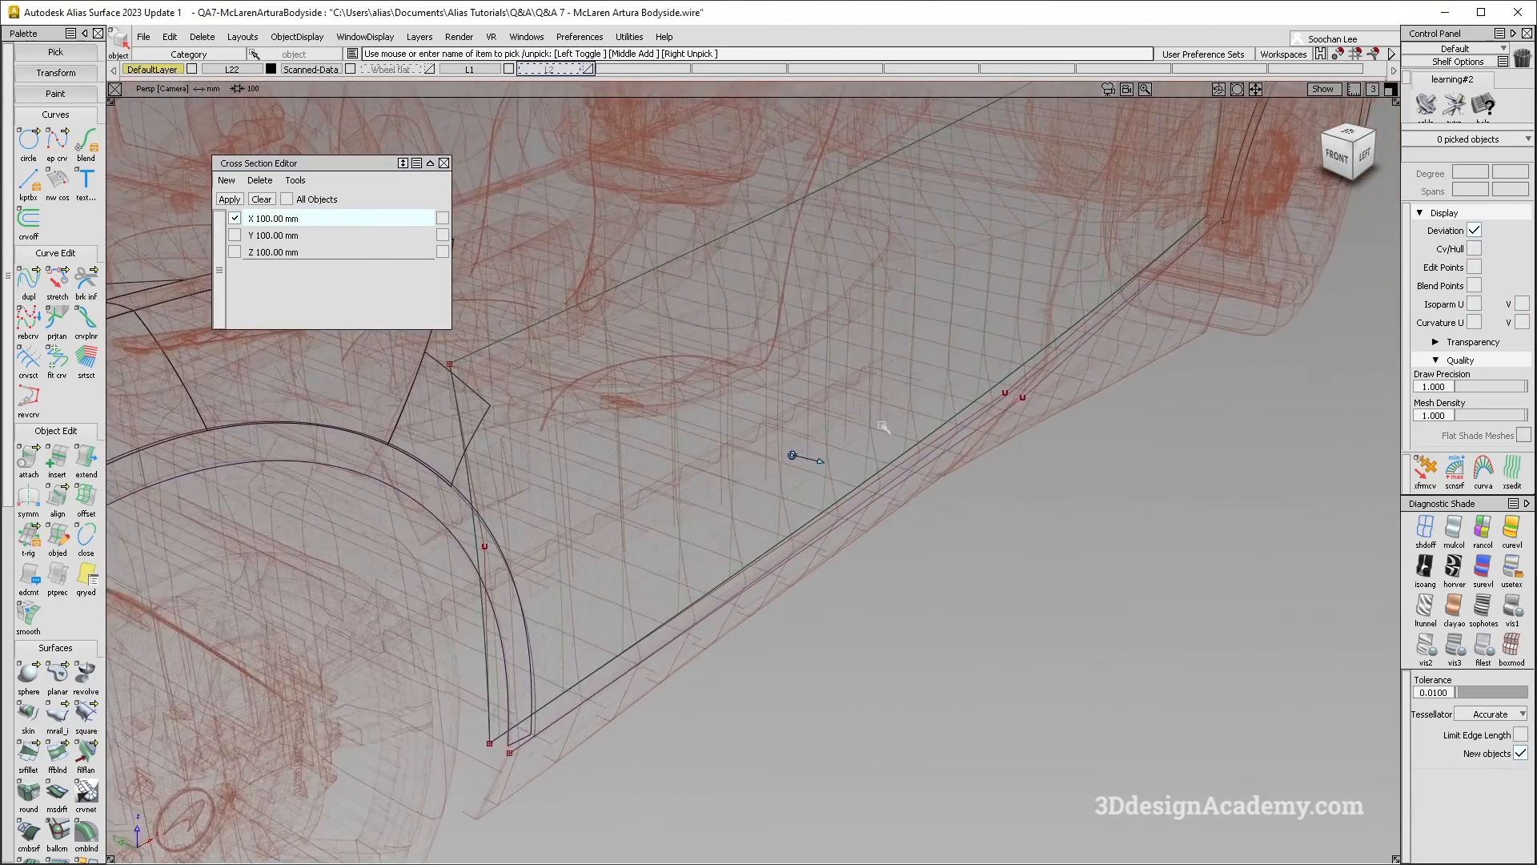
Step: Move the rear end CV of the inboard sill curve outboard toward the lower corner of the rear wheel arch
middle_click_drag(858, 434, 824, 477, "alt+shift")
right_click_drag(1015, 340, 1057, 299, "alt+shift")
middle_click_drag(999, 278, 960, 343, "alt+shift")
middle_click_drag(683, 494, 875, 426, "alt+shift")
mouse_move(874, 426)
left_mouse_down("alt+shift")
mouse_move(776, 457)
mouse_move(774, 487)
mouse_move(826, 474)
mouse_move(908, 405)
mouse_move(978, 401)
mouse_move(826, 426)
mouse_move(635, 556)
mouse_move(662, 508)
mouse_move(807, 613)
left_mouse_up("alt+shift")
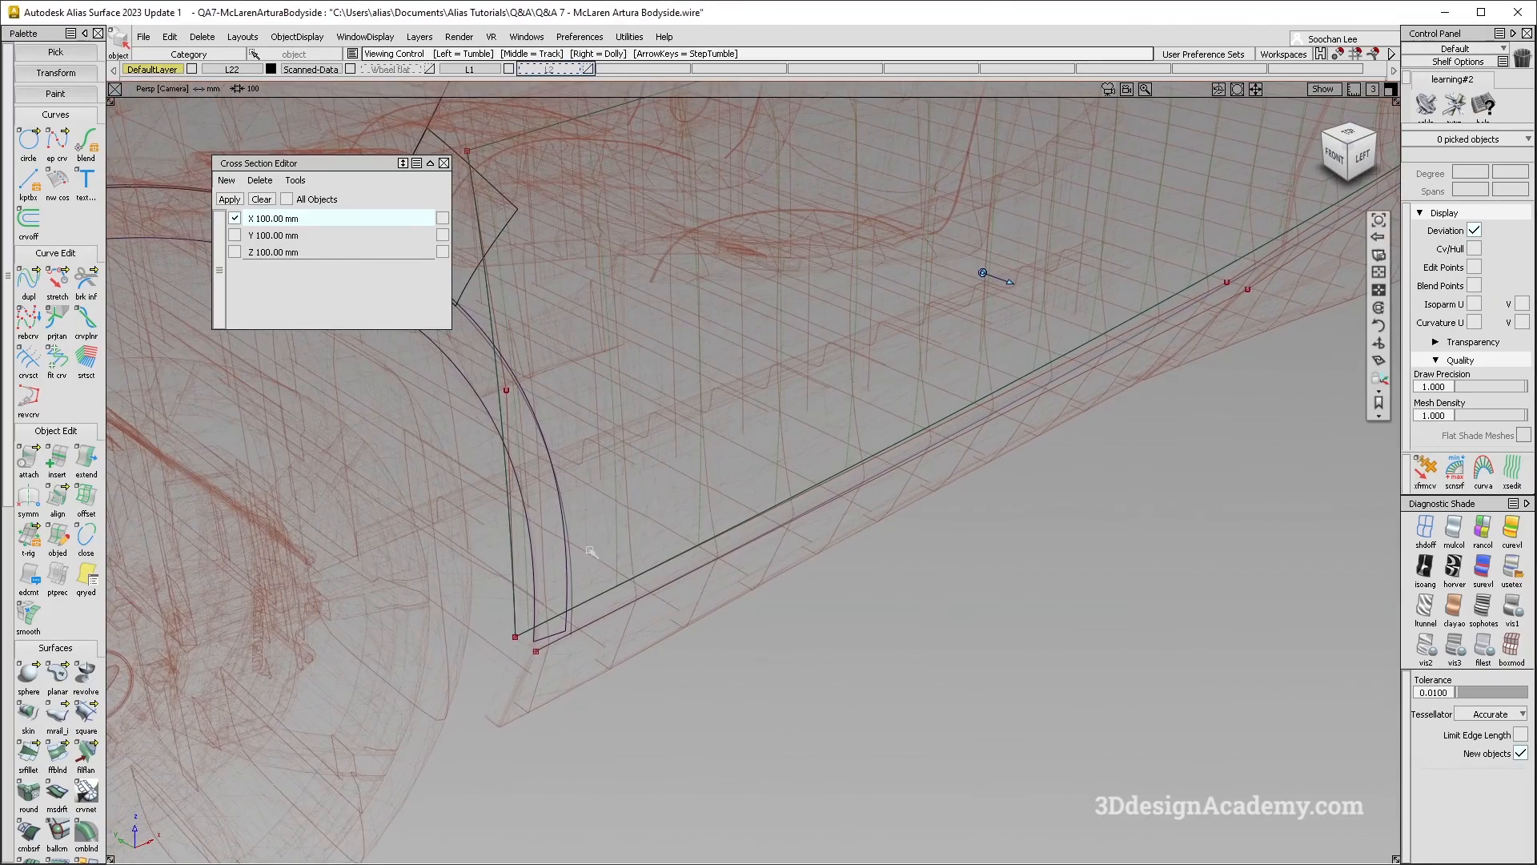
left_click_drag(950, 419, 1122, 353, "alt+shift")
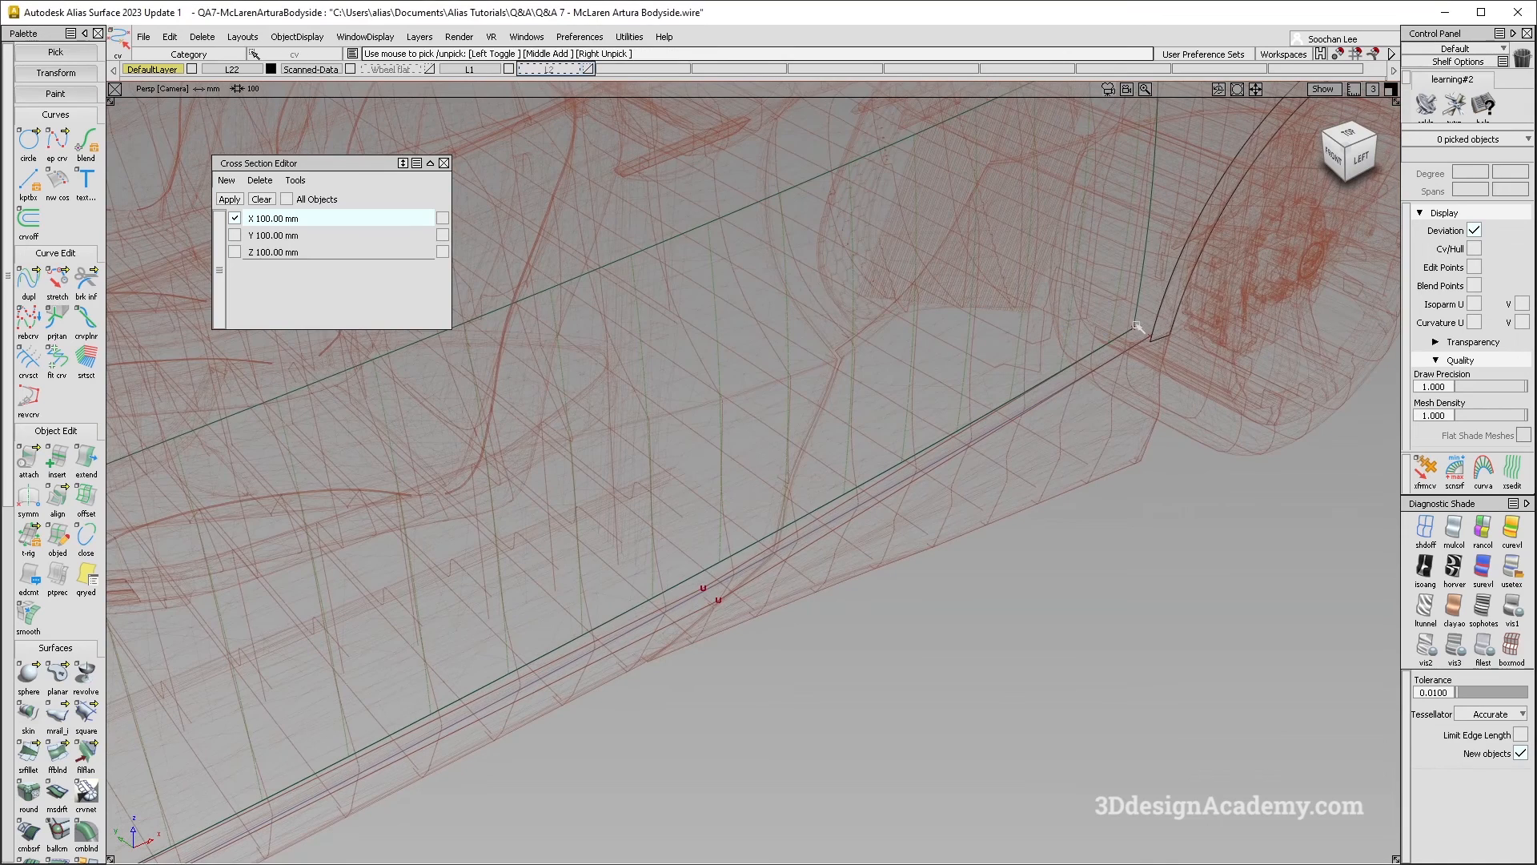
left_click(1135, 328)
key("m")
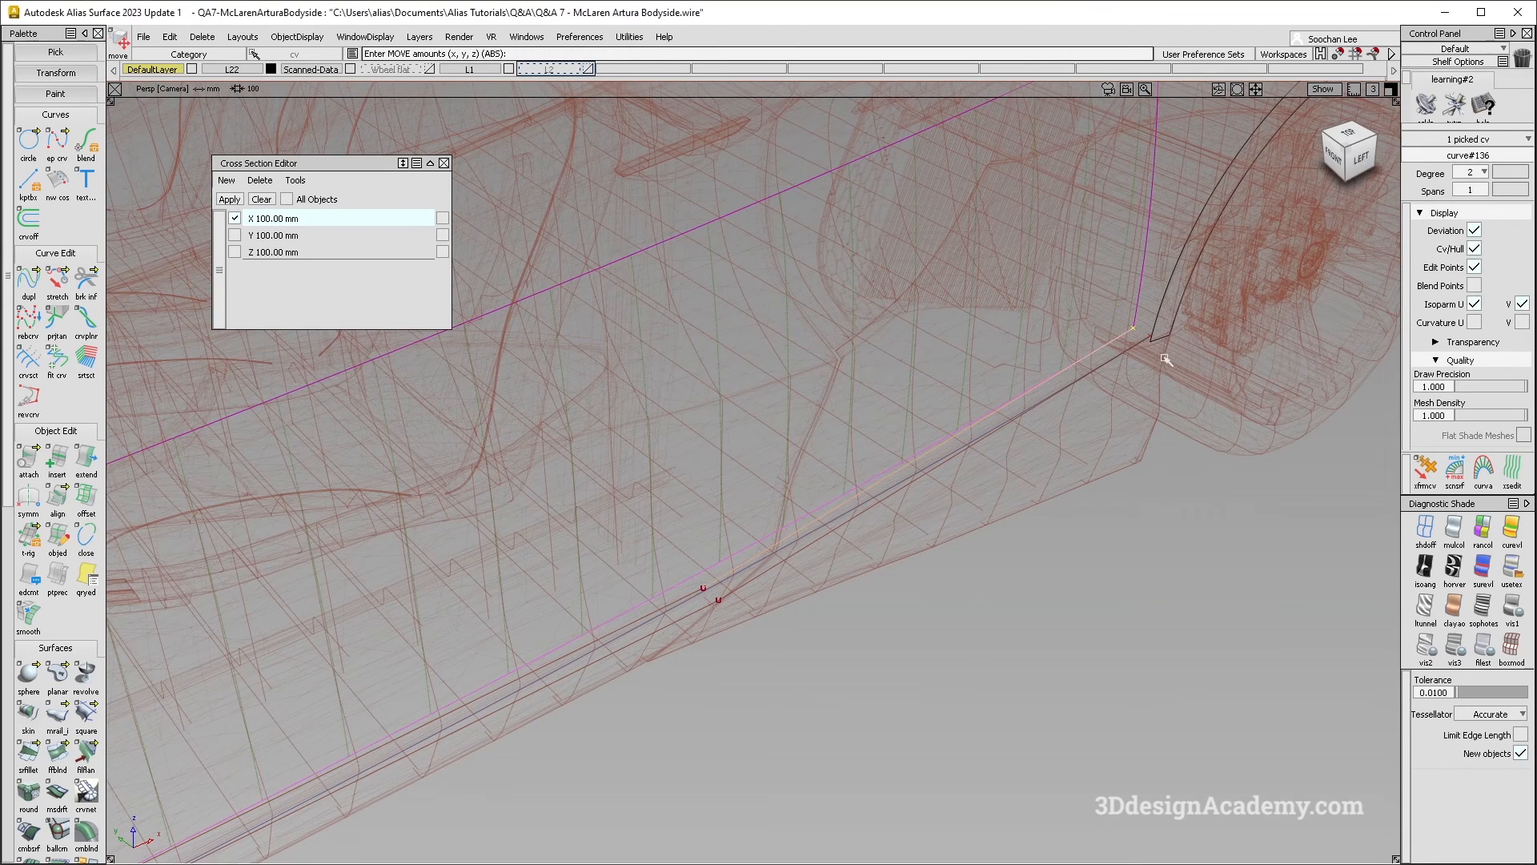
left_click_drag(1177, 310, 825, 521)
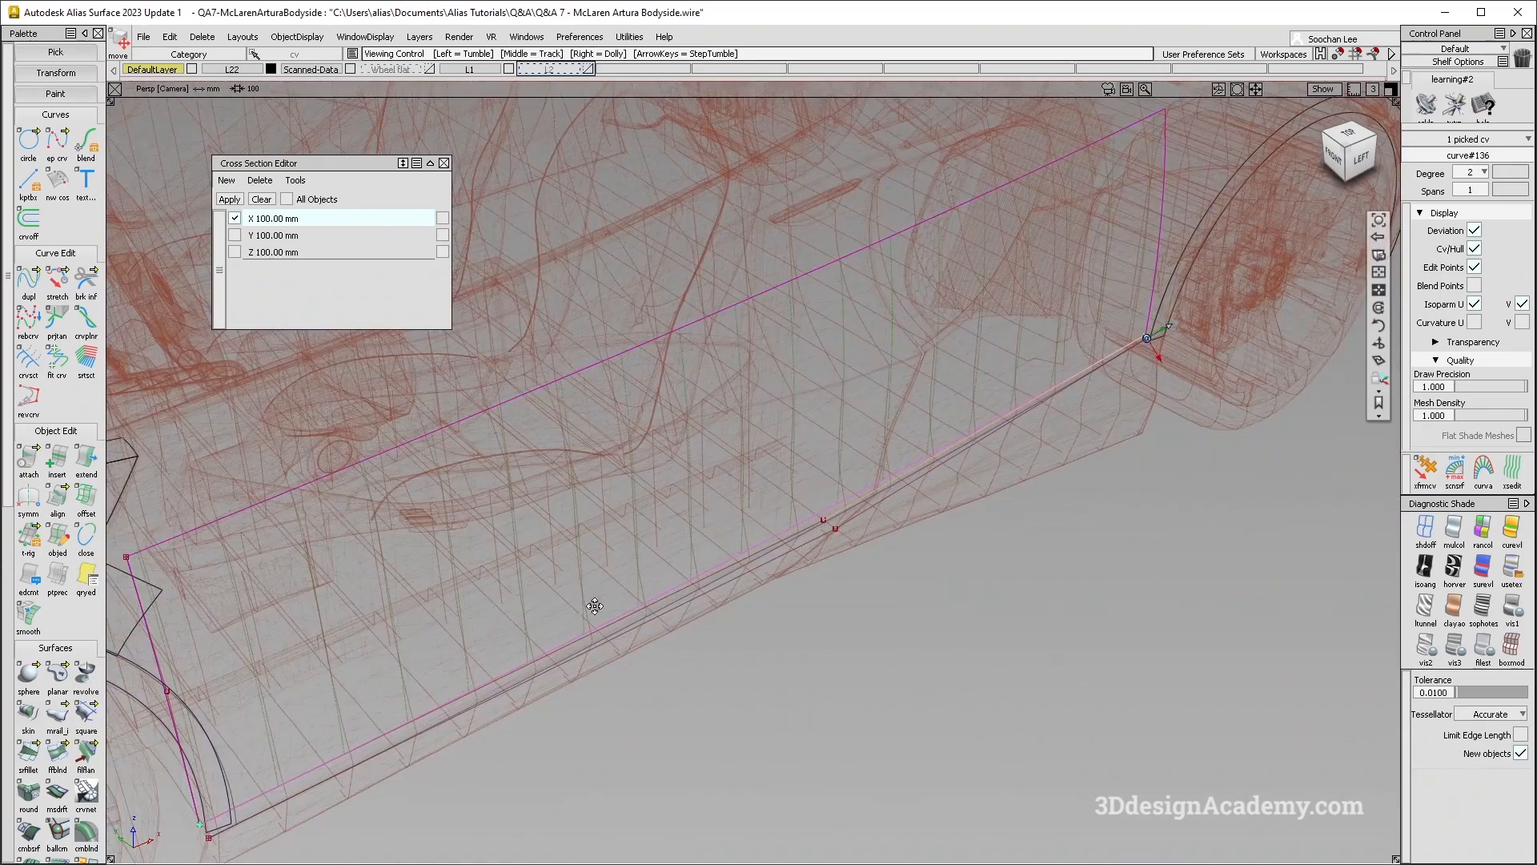
Step: Fine-tune the sill curve's rear end CV by moving it about 2 mm back inboard along Y, and deselect it
middle_click_drag(824, 520, 589, 505, "alt+shift")
middle_click_drag(676, 442, 667, 471, "alt+shift")
middle_click_drag(715, 425, 512, 535, "alt+shift")
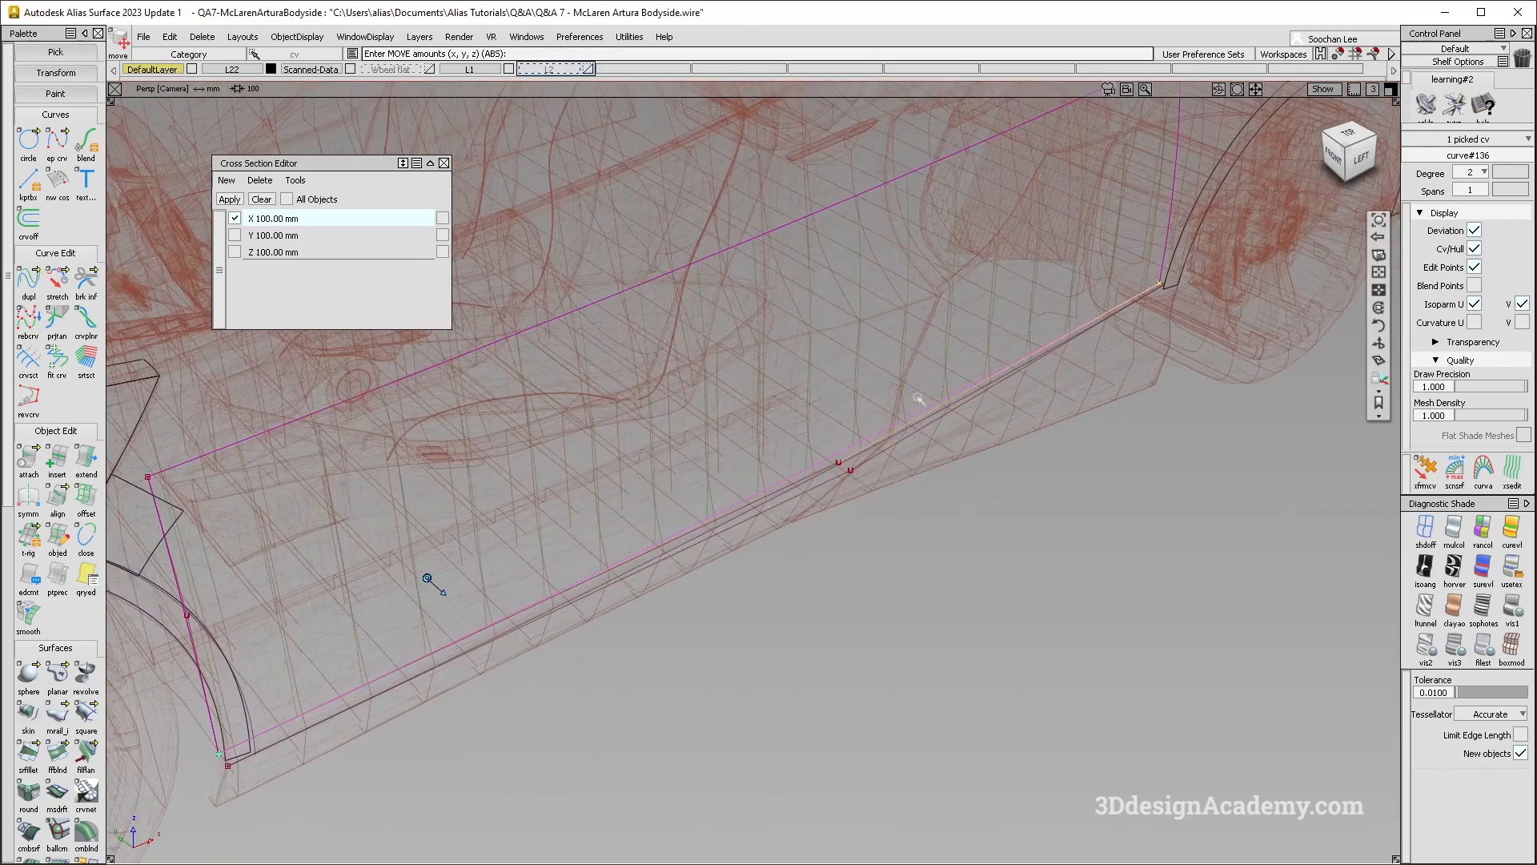
right_click_drag(1052, 331, 981, 173, "alt+shift")
middle_click_drag(981, 173, 957, 448, "alt+shift")
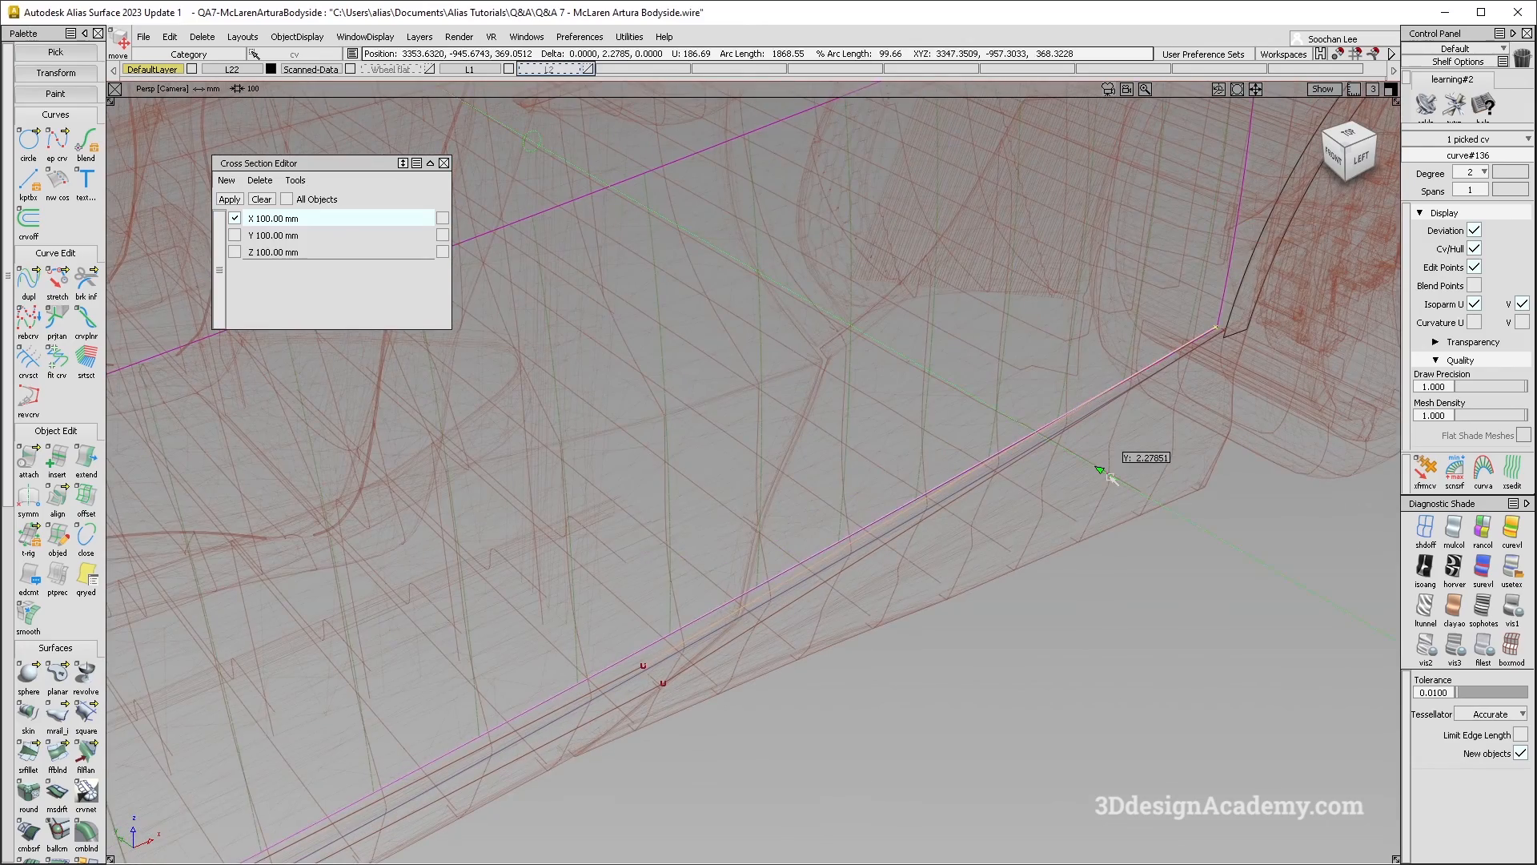
left_click_drag(1112, 478, 1108, 474)
middle_click_drag(1152, 389, 1109, 449, "alt+shift")
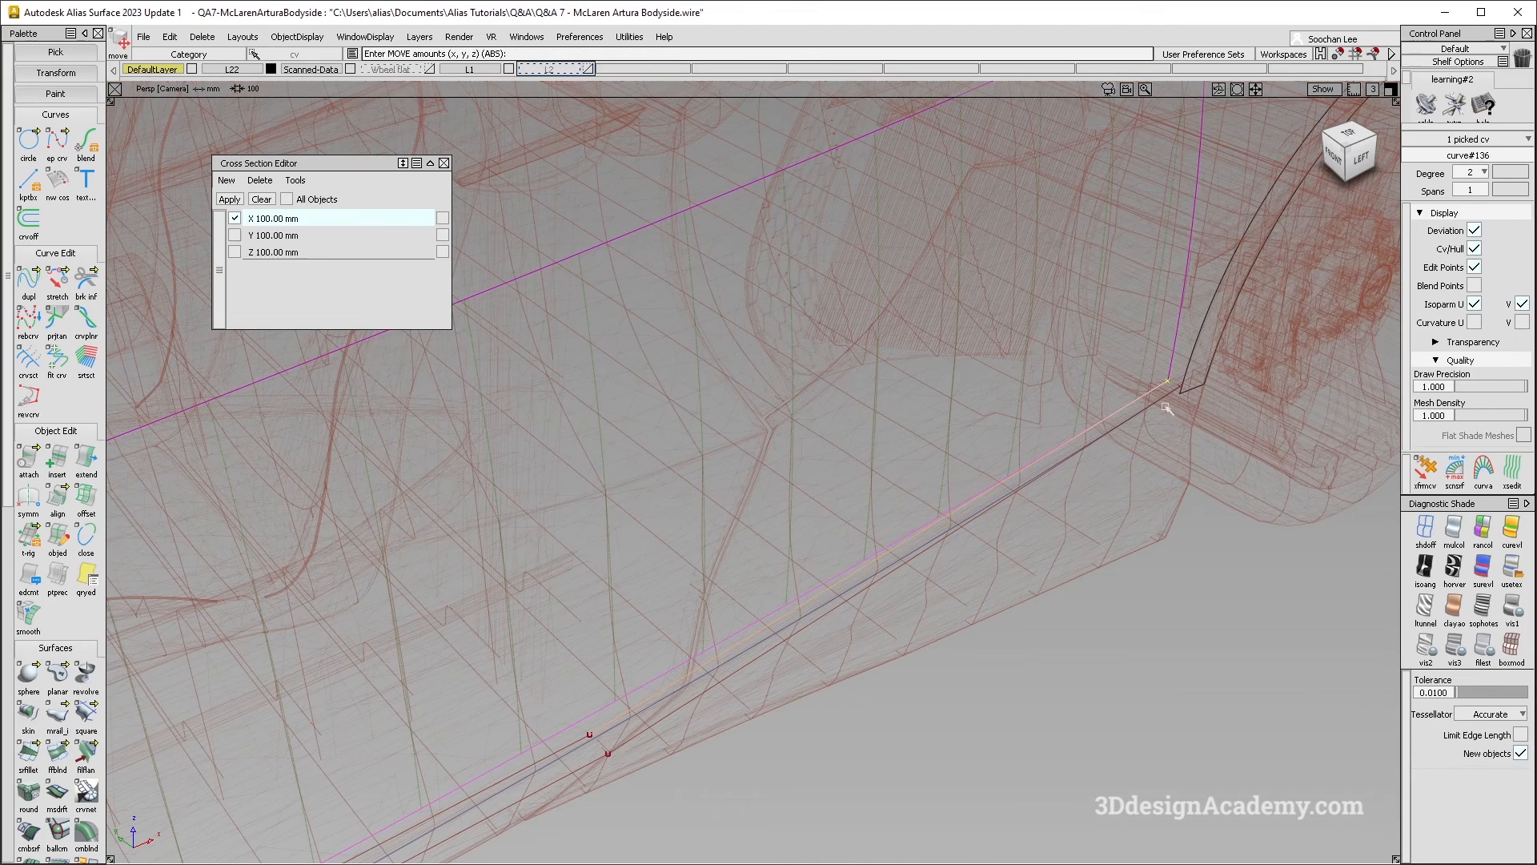
middle_click_drag(953, 567, 1052, 481, "alt+shift")
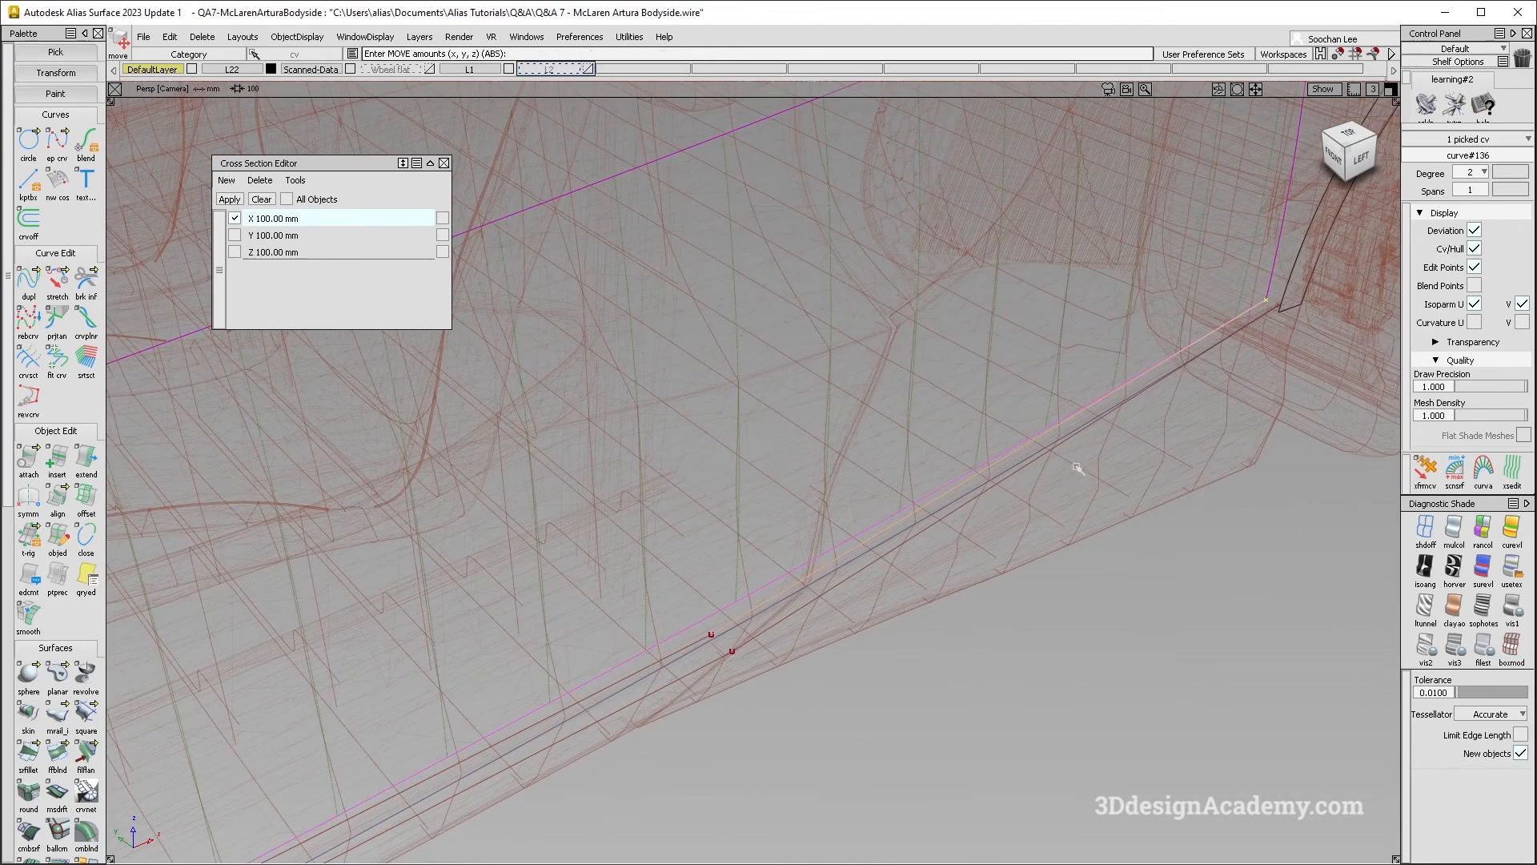
right_click_drag(1041, 489, 1128, 410, "alt+shift")
middle_click_drag(926, 504, 964, 474, "alt+shift")
left_click_drag(812, 583, 814, 450, "ctrl+shift")
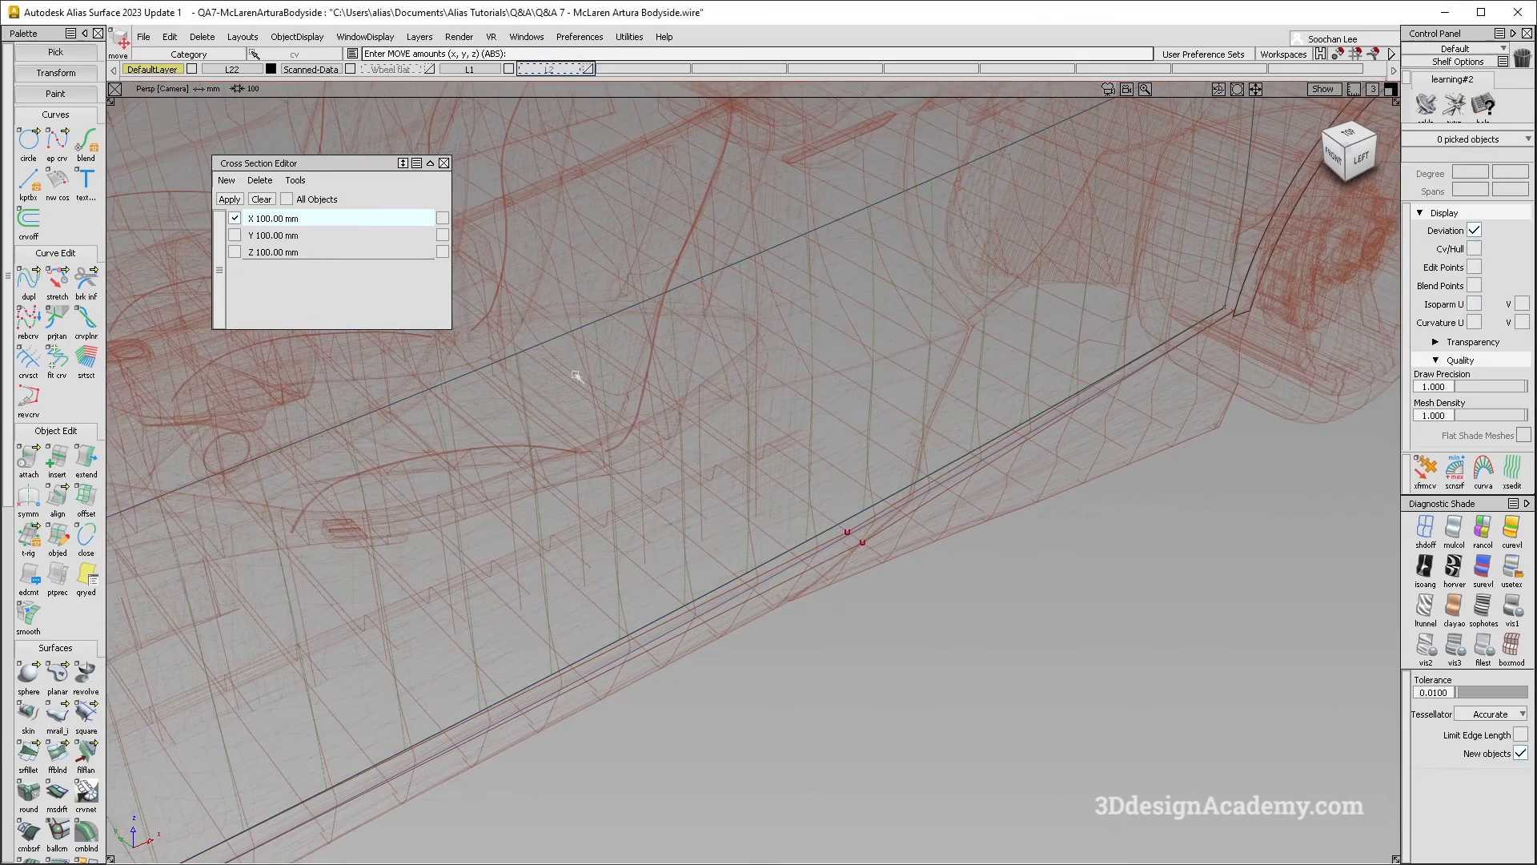
Step: Stretch the front section curve by its upper end handle to match the surface sections to the scan
middle_click_drag(497, 577, 784, 426, "alt+shift")
left_click_drag(857, 496, 857, 343, "alt+shift")
left_click_drag(765, 387, 673, 353, "alt+shift")
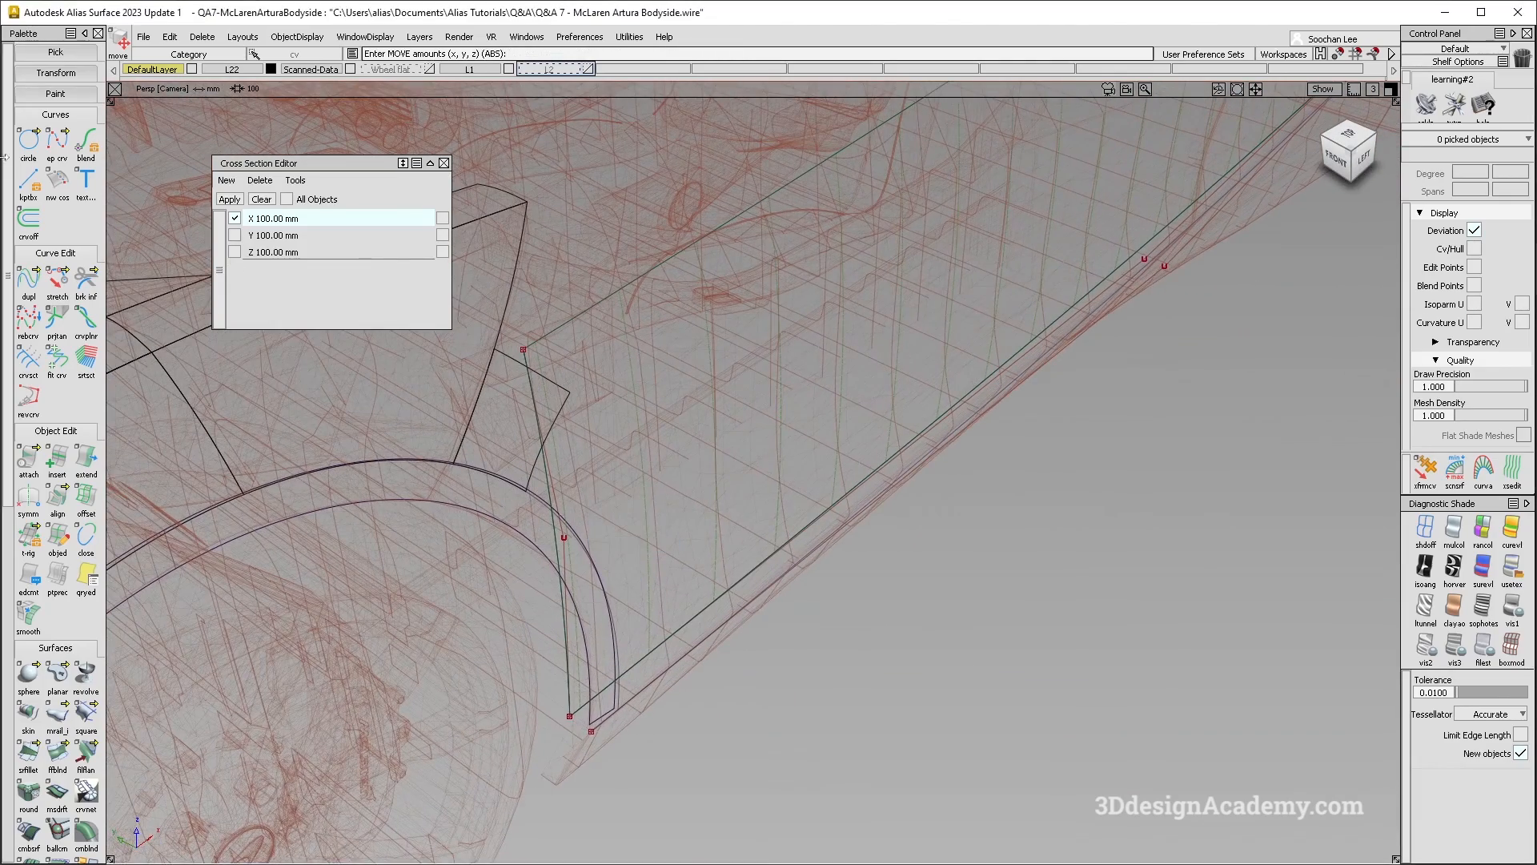
left_click(56, 282)
left_click(526, 370)
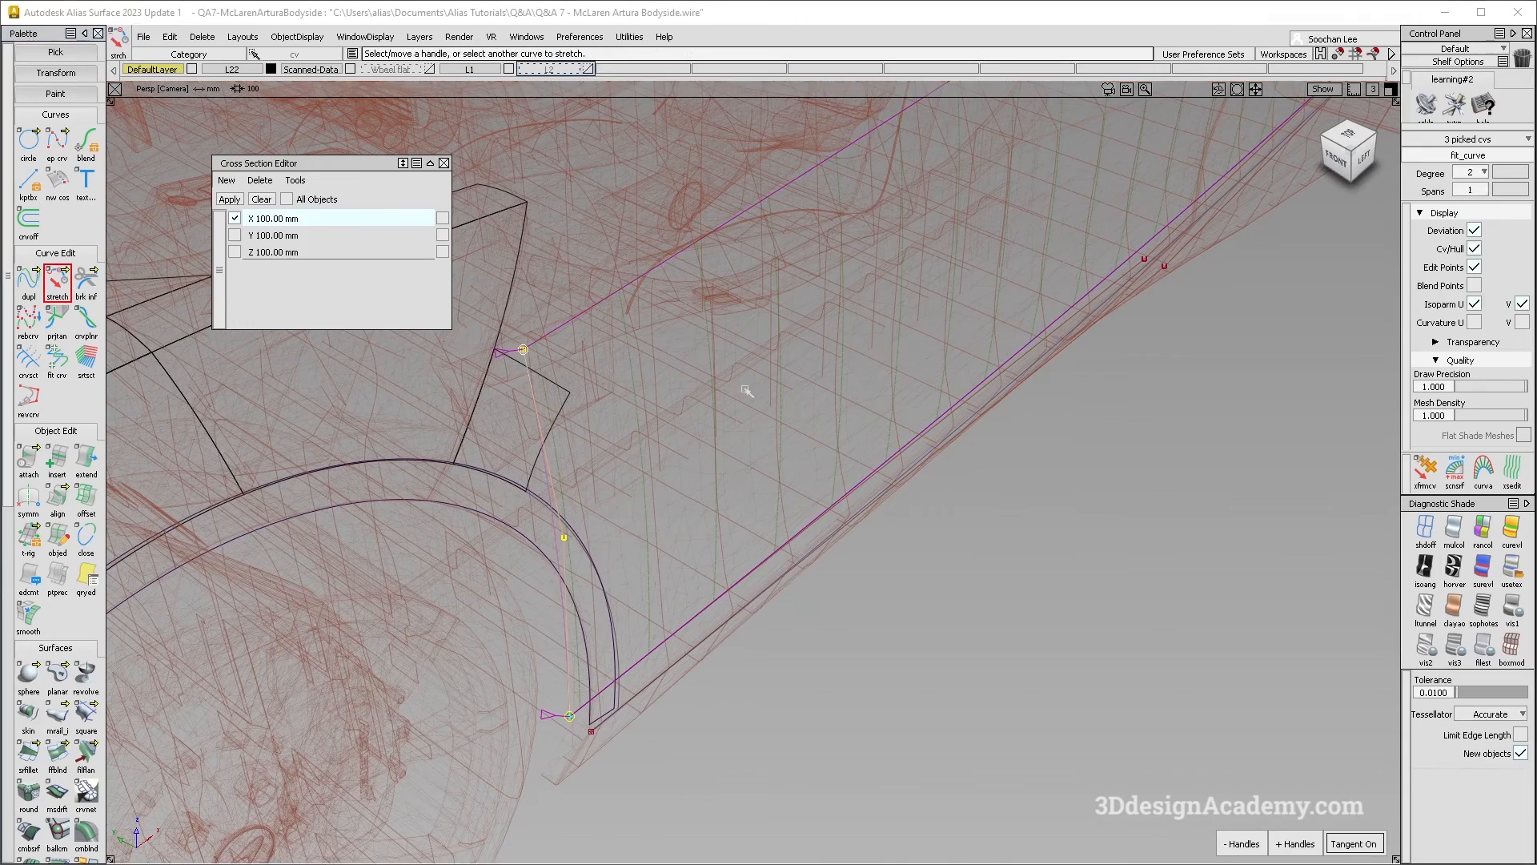
left_click_drag(749, 390, 982, 326)
left_click_drag(673, 599, 663, 565, "alt+shift")
left_click_drag(725, 519, 730, 518)
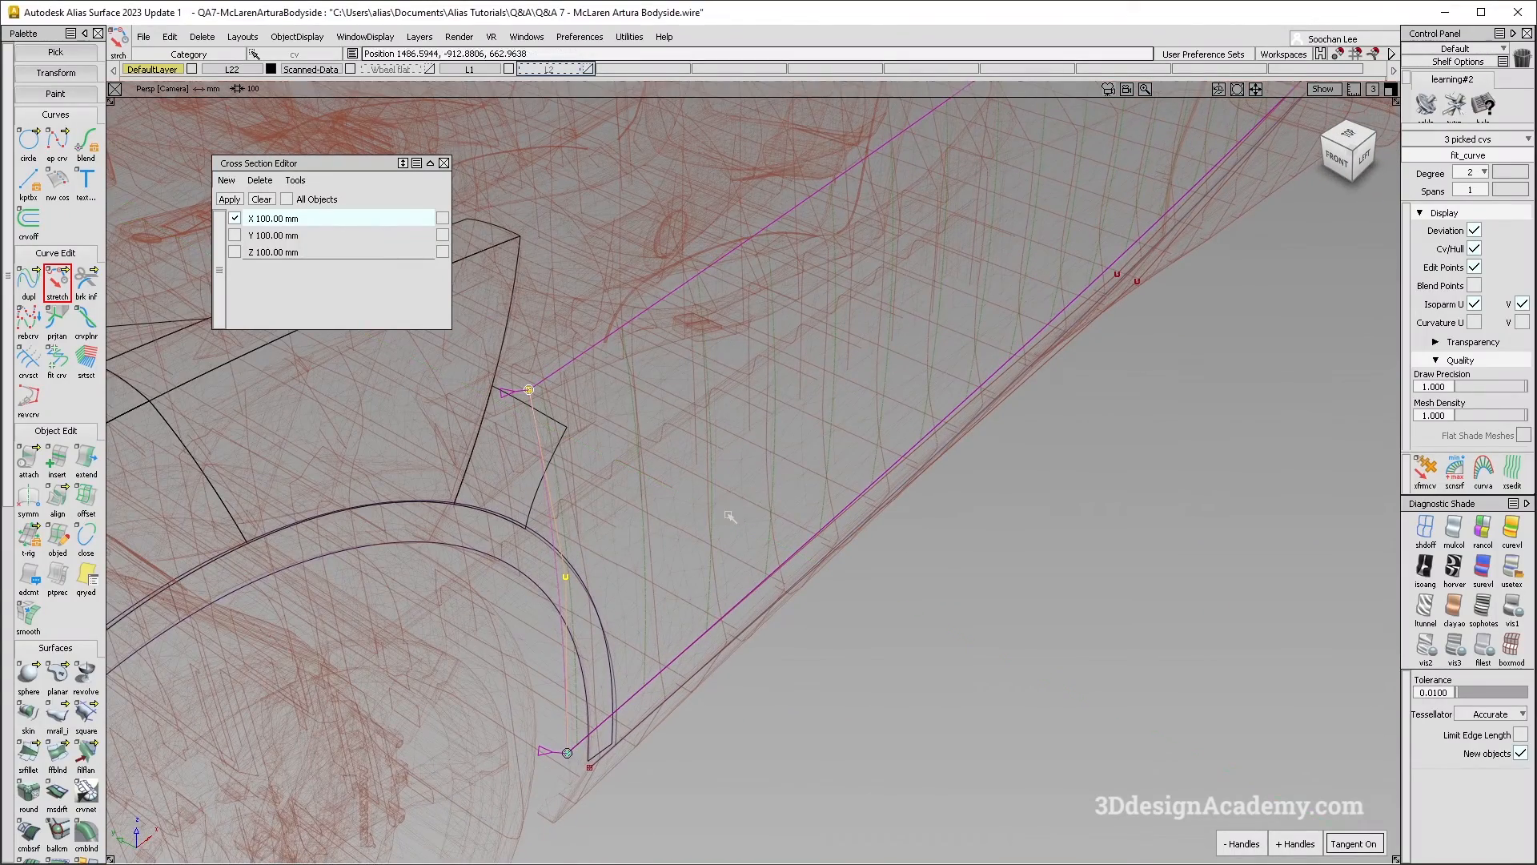
left_click_drag(723, 519, 593, 552, "alt+shift")
Step: Select all section curve CVs with the sill curve's front end CV and adjust their position against the scan
left_click_drag(415, 433, 504, 417, "ctrl+shift")
left_click_drag(514, 341, 605, 783)
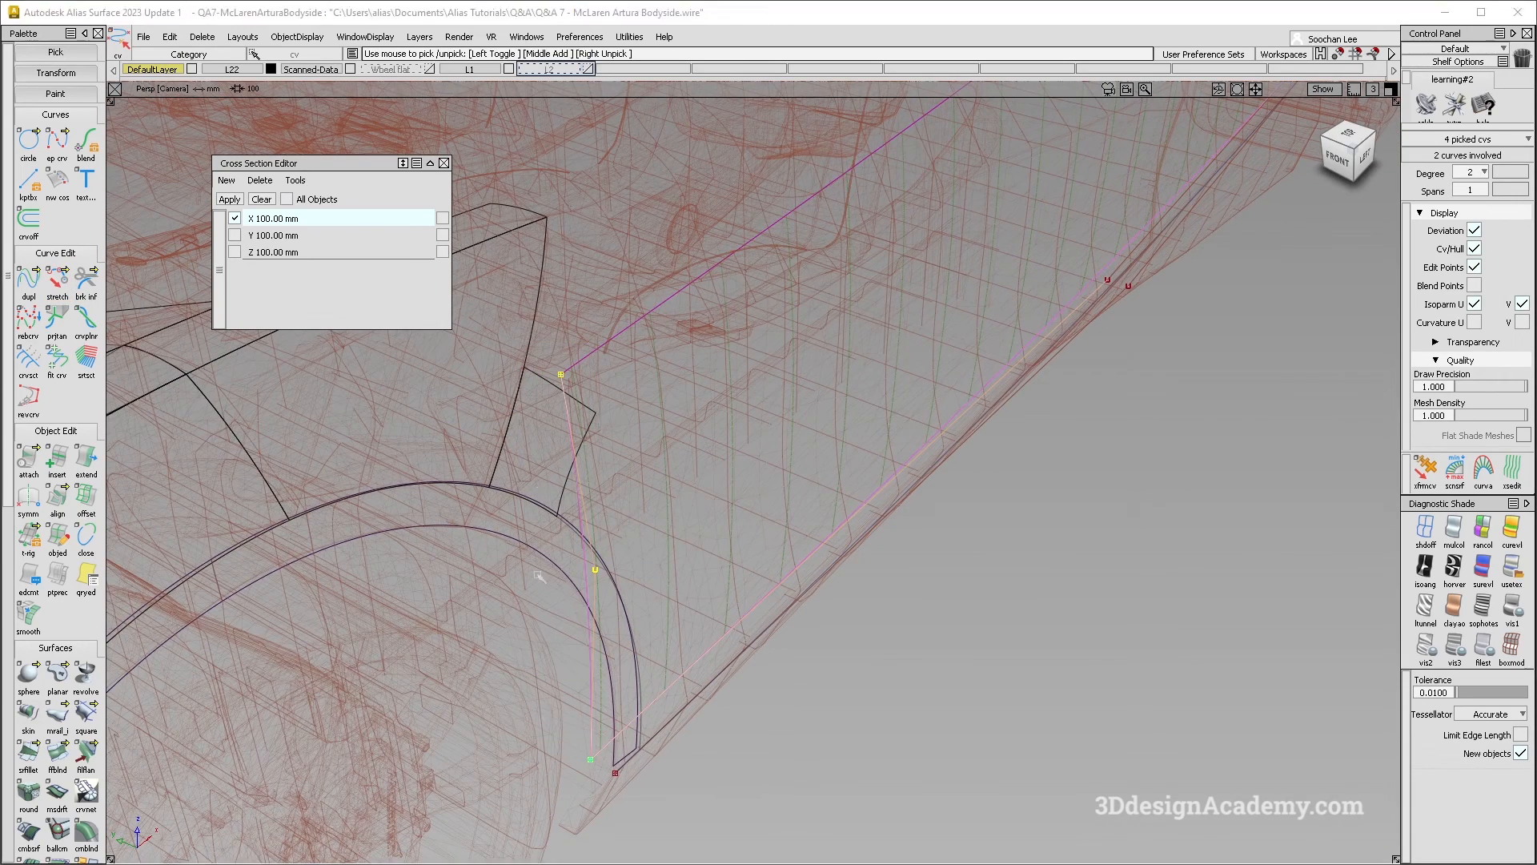
left_click(538, 680)
left_click_drag(546, 358, 602, 781)
right_click_drag(695, 725, 760, 711, "ctrl+shift")
left_click_drag(759, 711, 1070, 371)
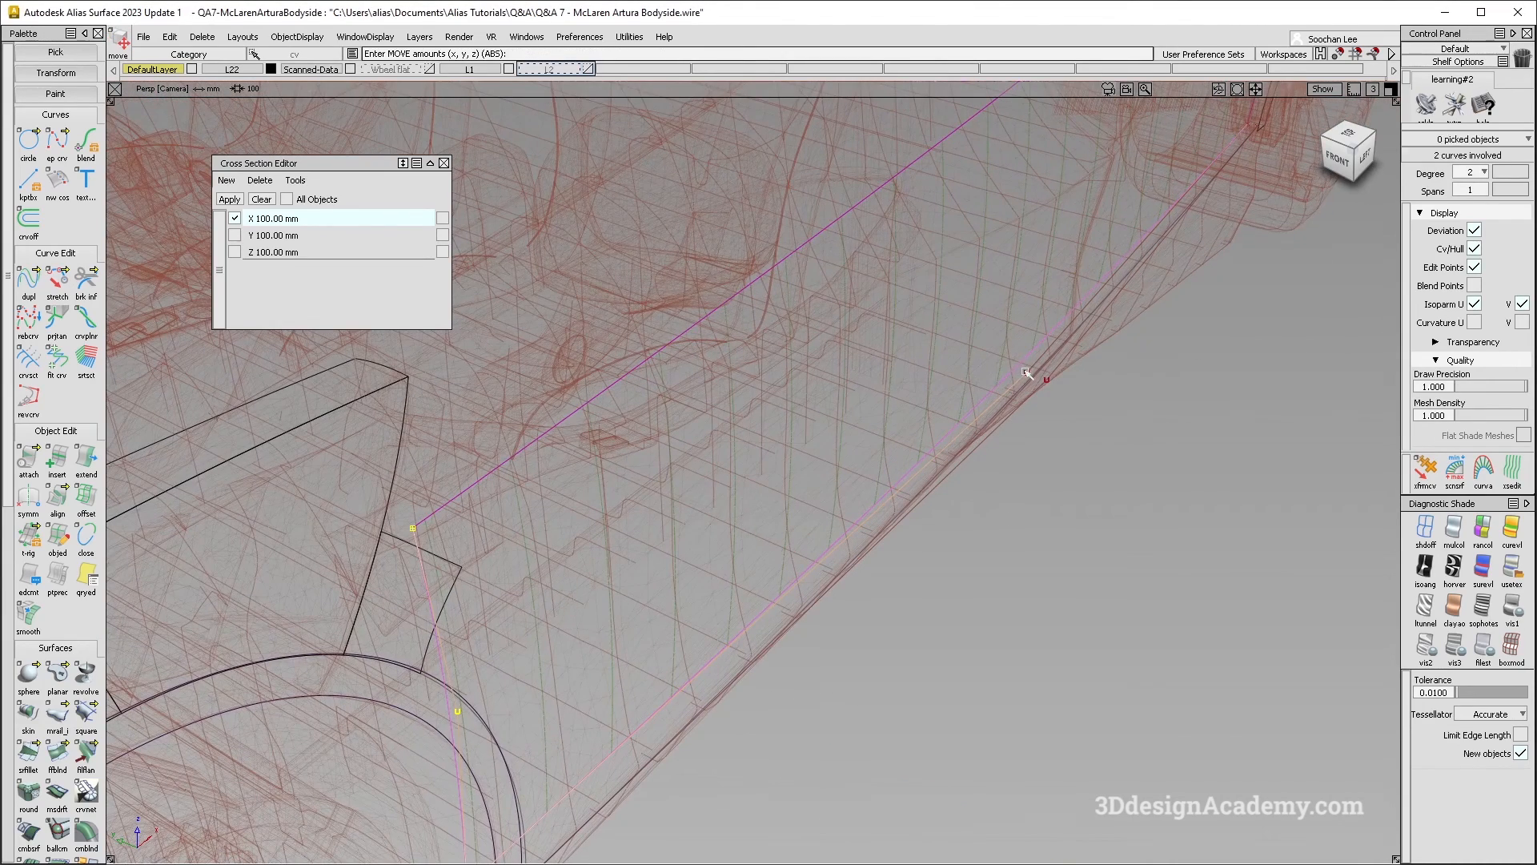
Step: Adjust the middle CV of the inboard sill curve to fit the surface to the scan sections
left_click(1027, 373)
left_click_drag(1065, 464, 830, 370)
left_click_drag(799, 446, 769, 496, "alt+shift")
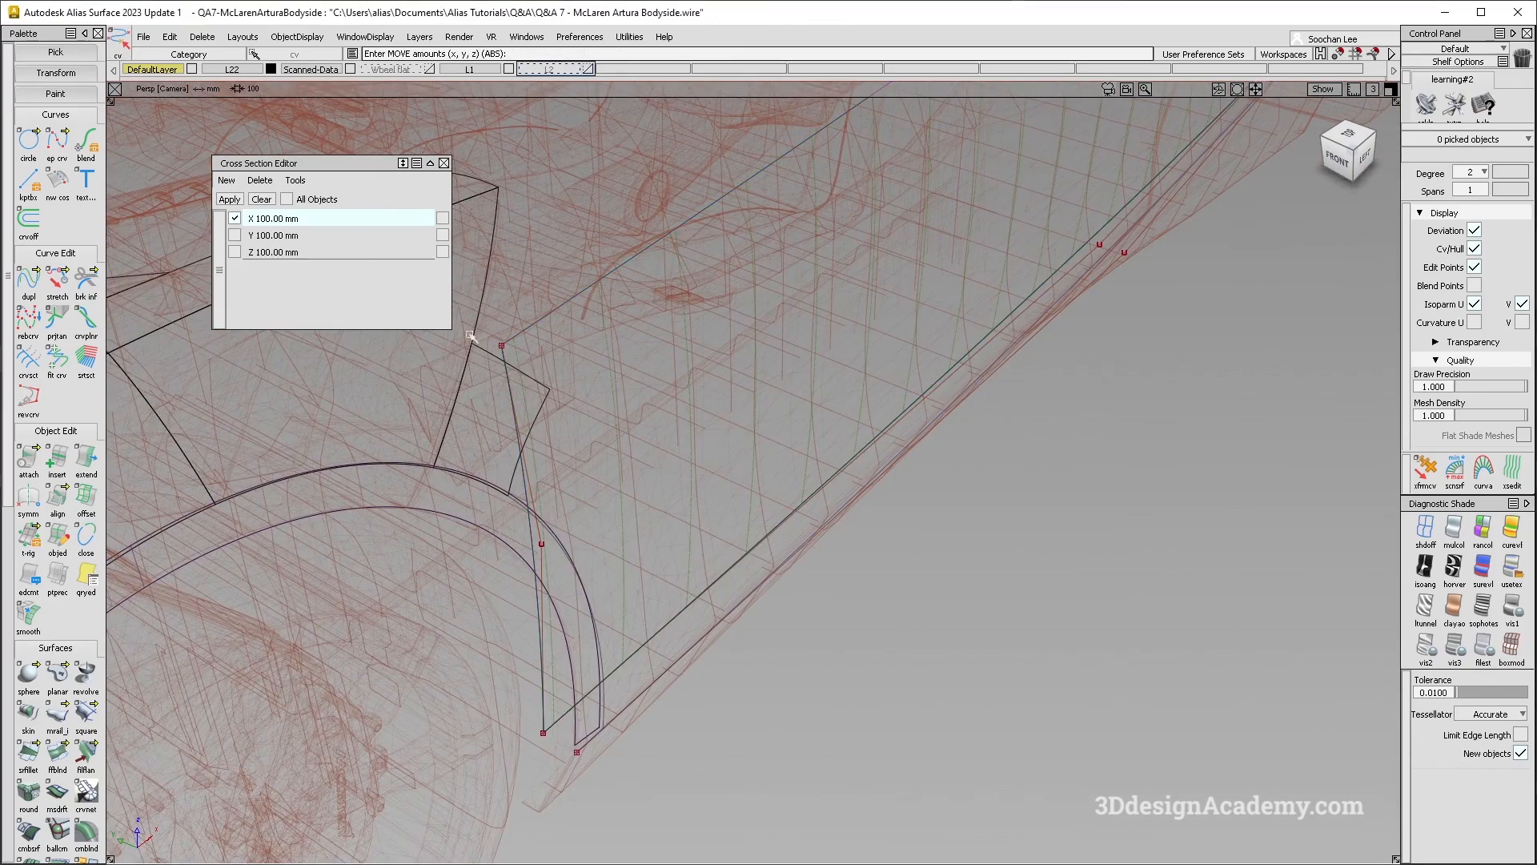
Step: Nudge the section curve CVs and the sill curve's front end CV inboard along Y by about 0.65 mm
left_click_drag(537, 735, 537, 736)
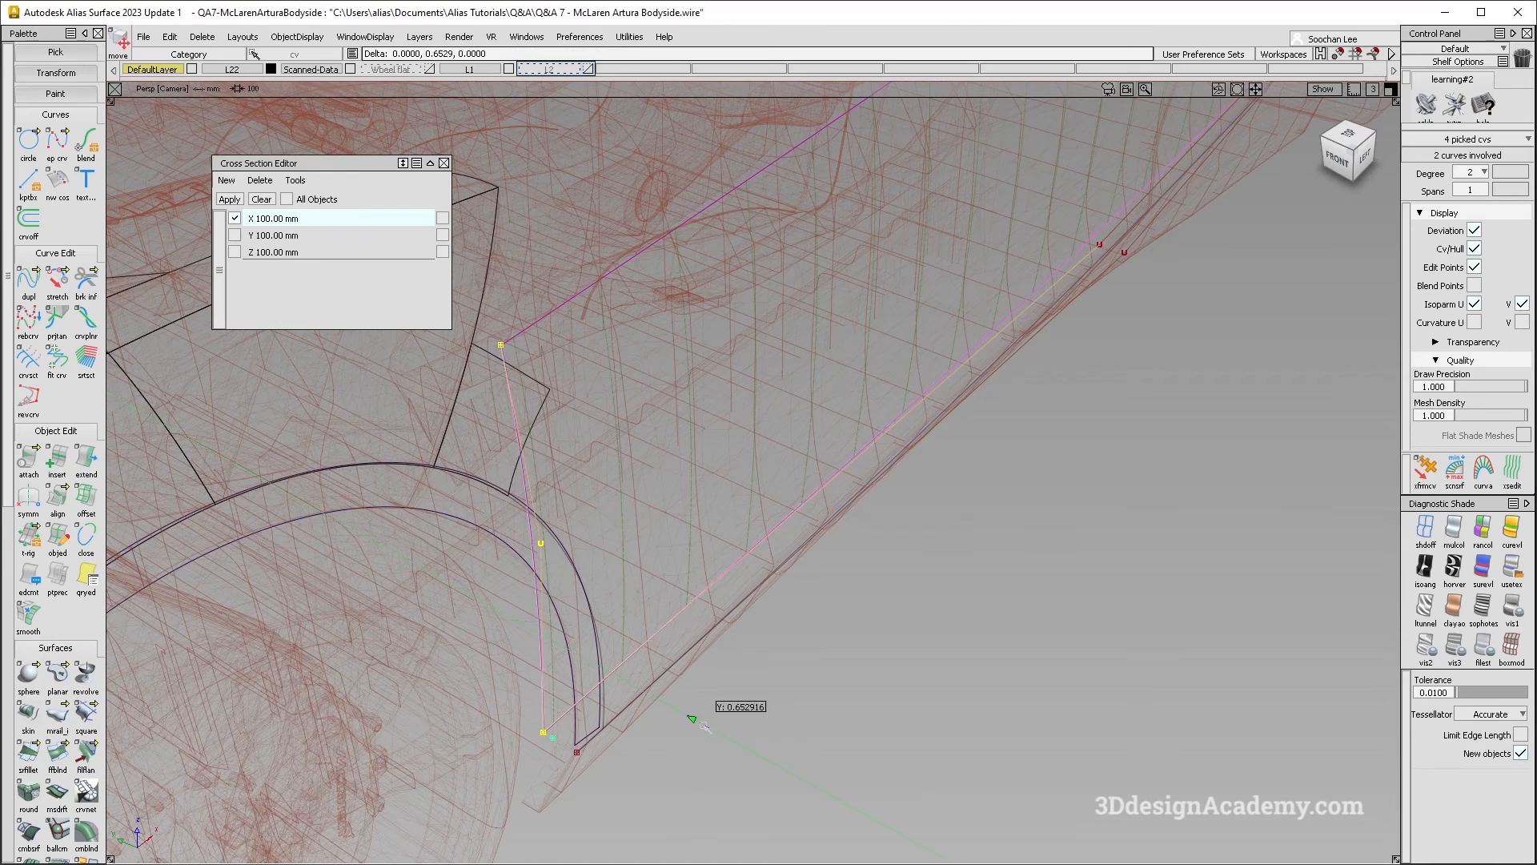
left_click_drag(705, 724, 702, 725)
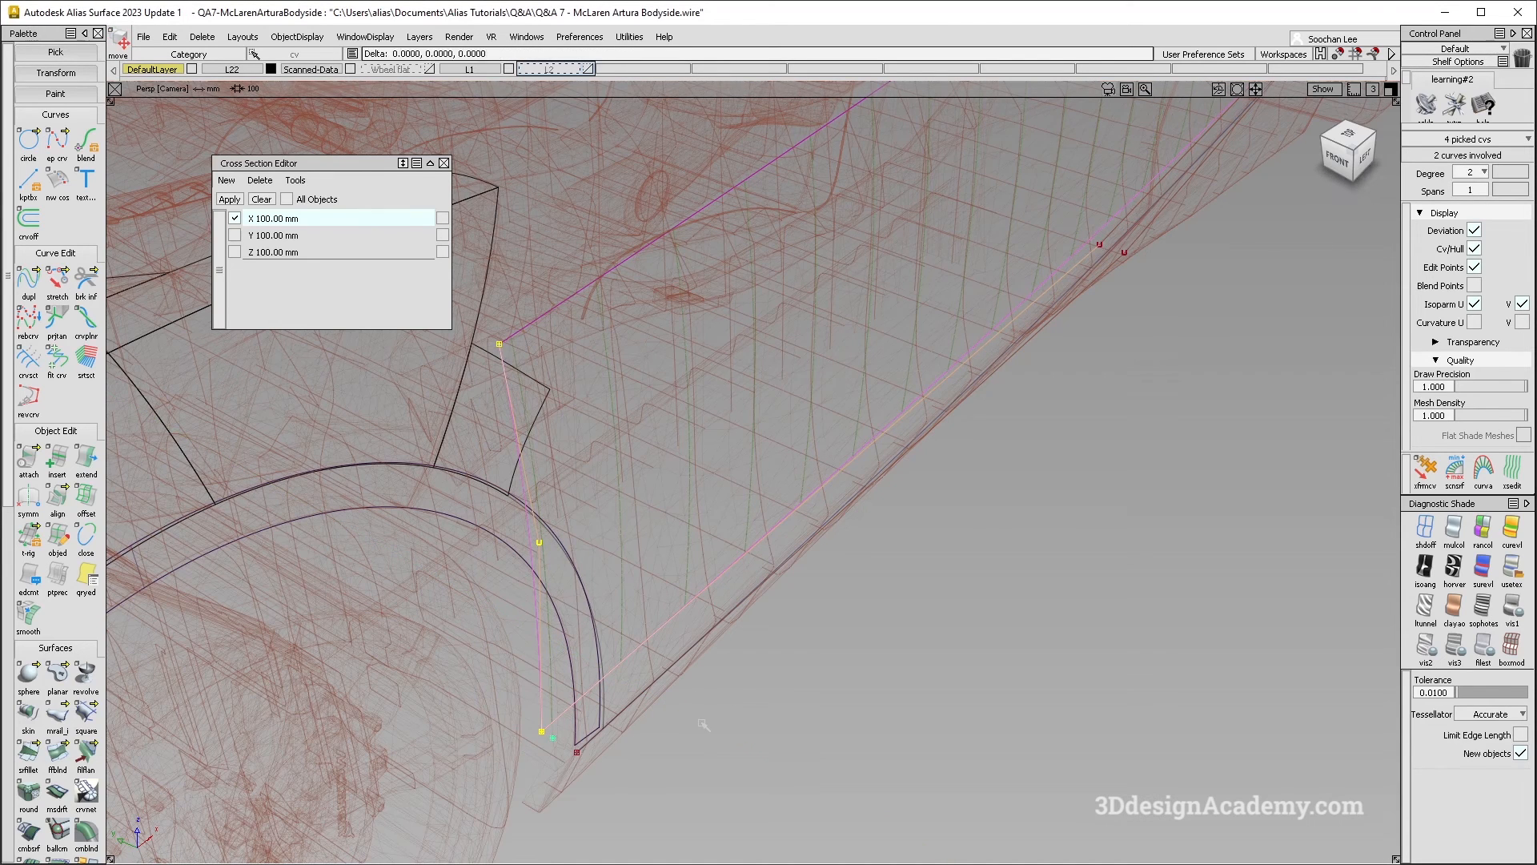
middle_click_drag(913, 383, 902, 470, "alt+shift")
left_click_drag(902, 470, 715, 418, "alt+shift")
Step: Select the rail surface and compare its cross sections with the scan along the sill, then deselect it
left_click_drag(741, 299, 799, 233, "ctrl+shift")
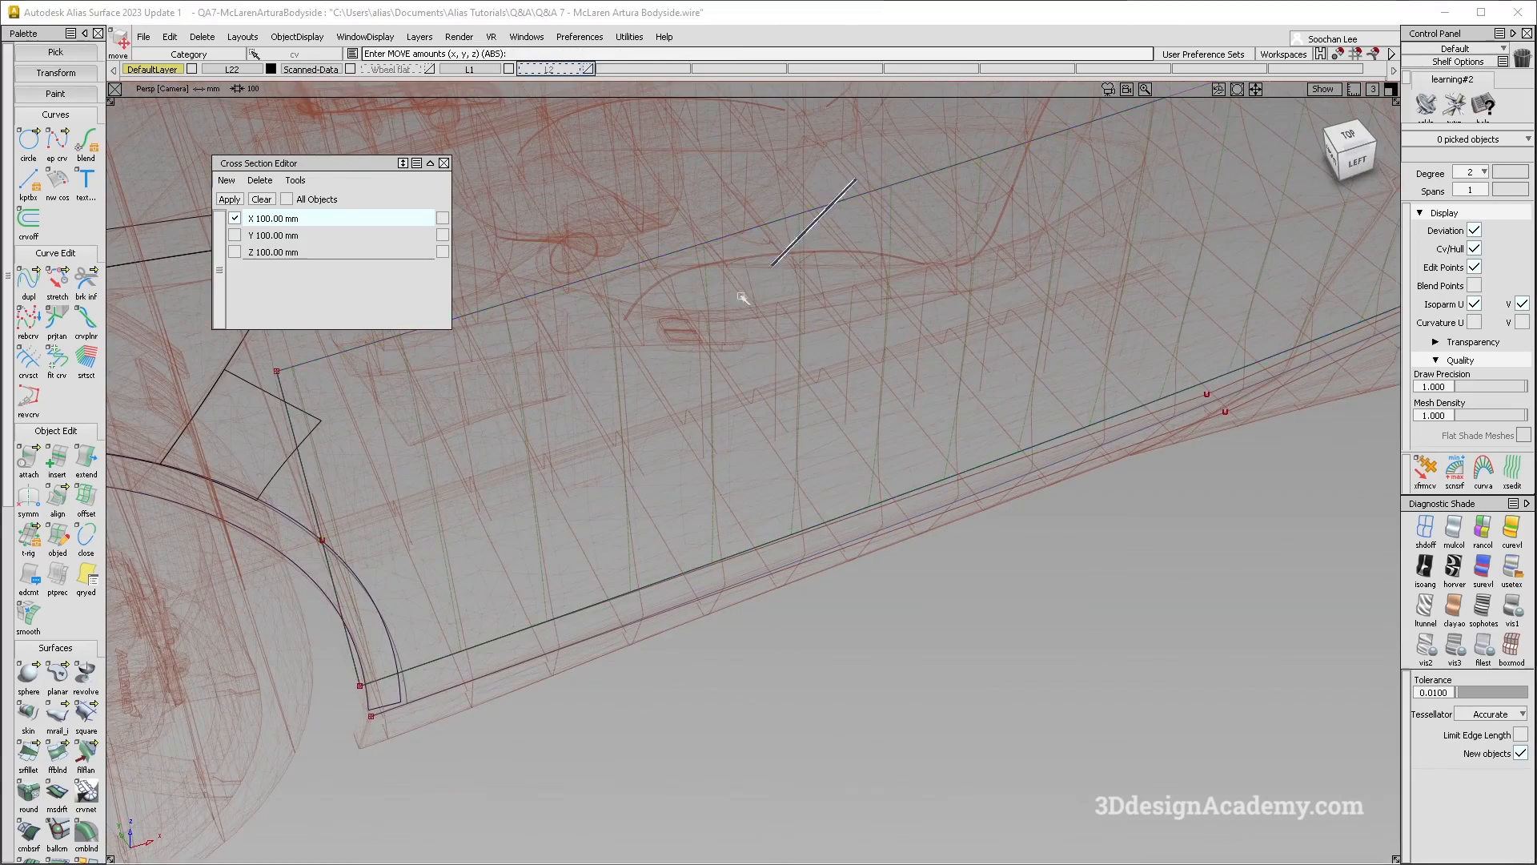
left_click(799, 220)
left_click_drag(677, 372, 1009, 370, "alt+shift")
middle_click_drag(1009, 370, 775, 525, "alt+shift")
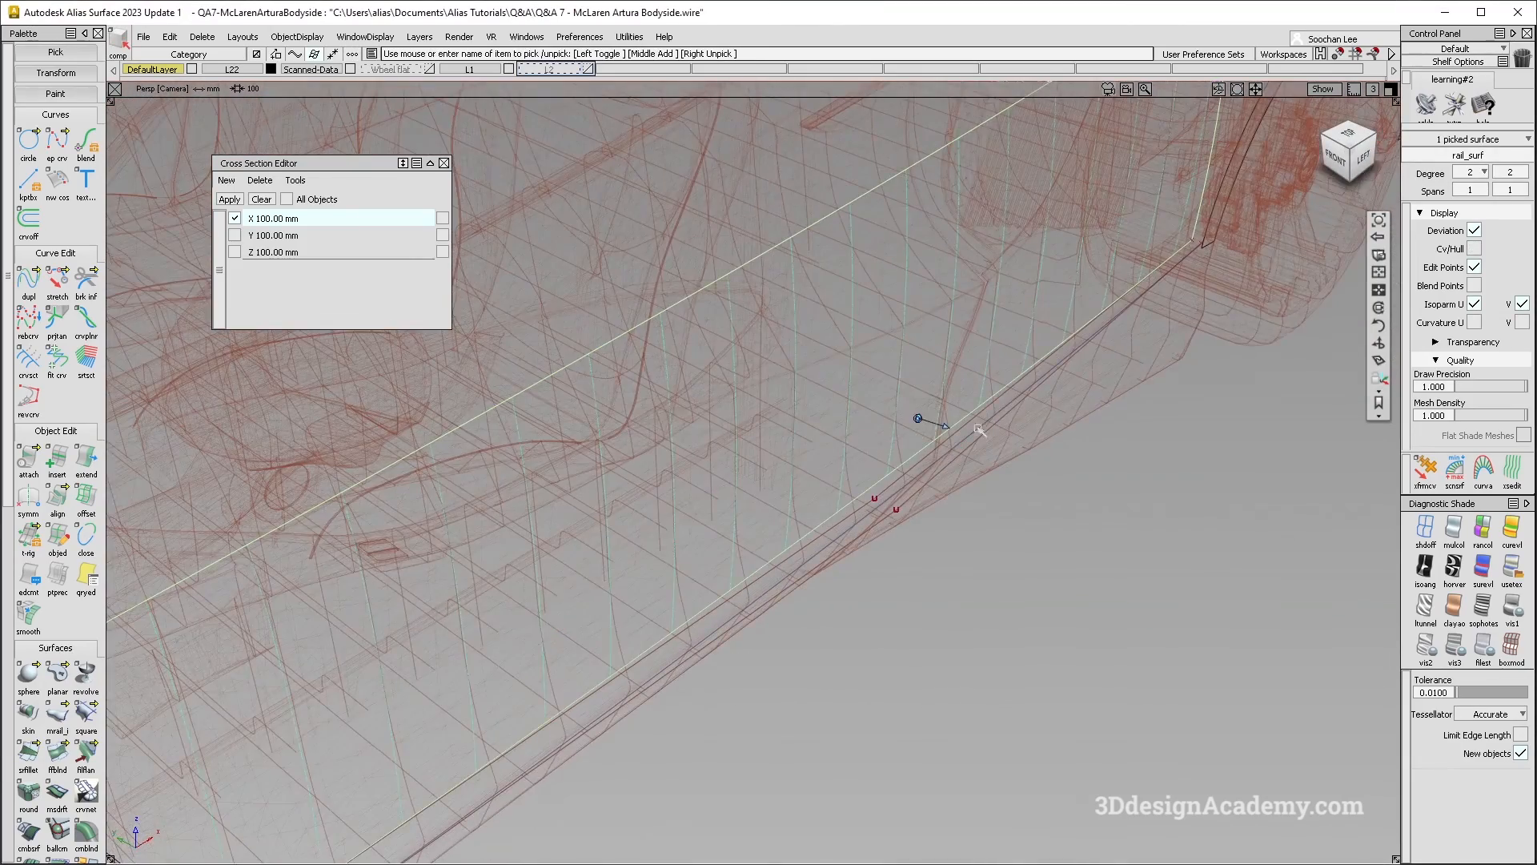
left_click_drag(918, 418, 1017, 394, "alt+shift")
left_click_drag(1026, 515, 1050, 401, "ctrl+shift")
Step: Apply user-texture diagnostic shading with the Showroom map, hide the scanned data, and view the bodyside surface from the left
left_click(1511, 569)
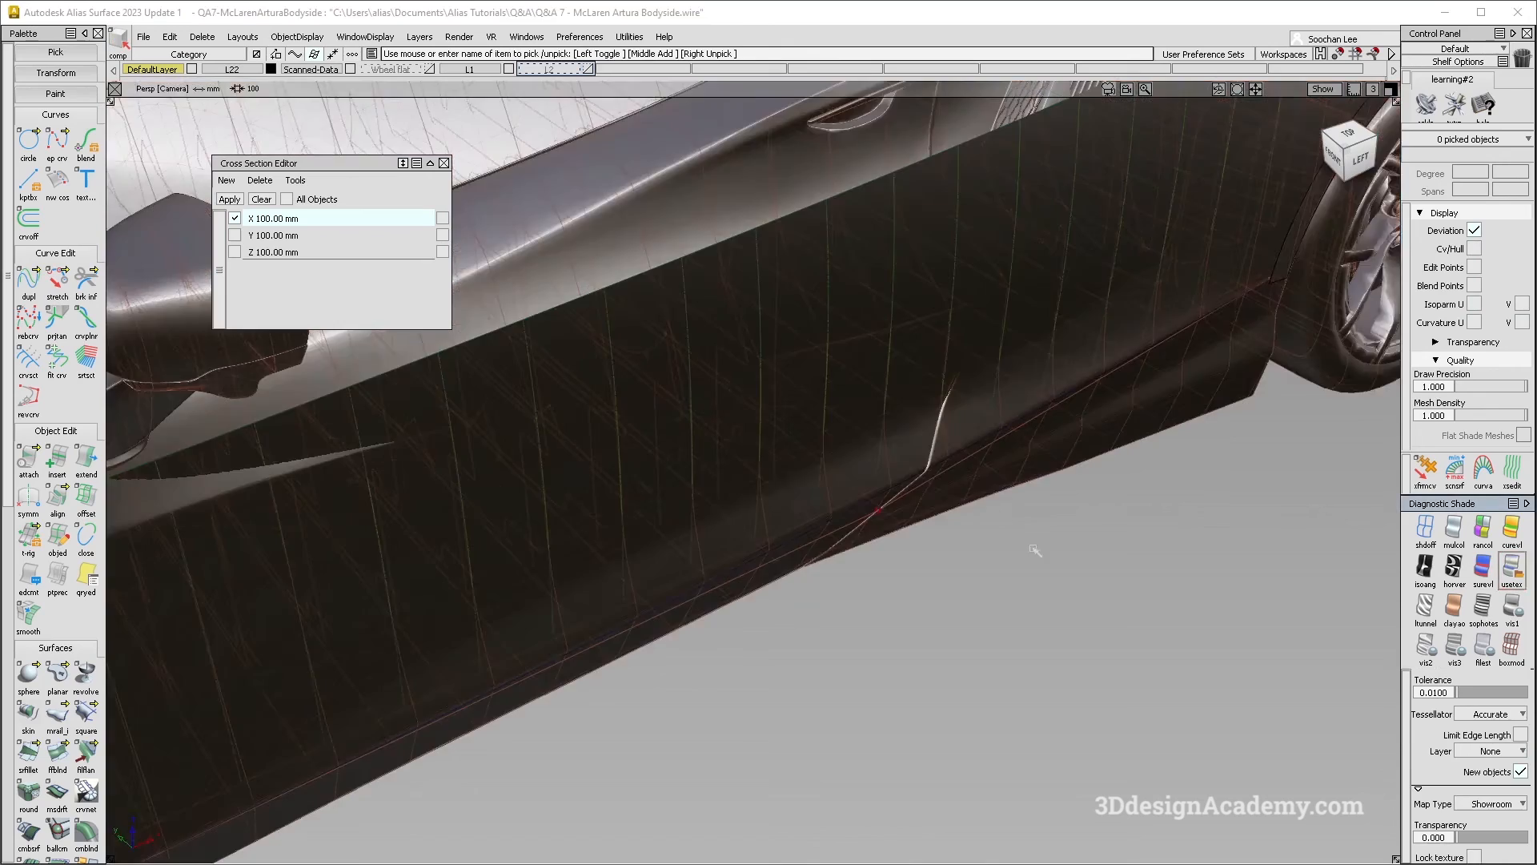
left_click_drag(953, 544, 762, 492, "alt+shift")
right_click_drag(761, 491, 733, 472, "alt+shift")
middle_click_drag(761, 448, 865, 436, "alt+shift")
left_click_drag(864, 436, 840, 421, "alt+shift")
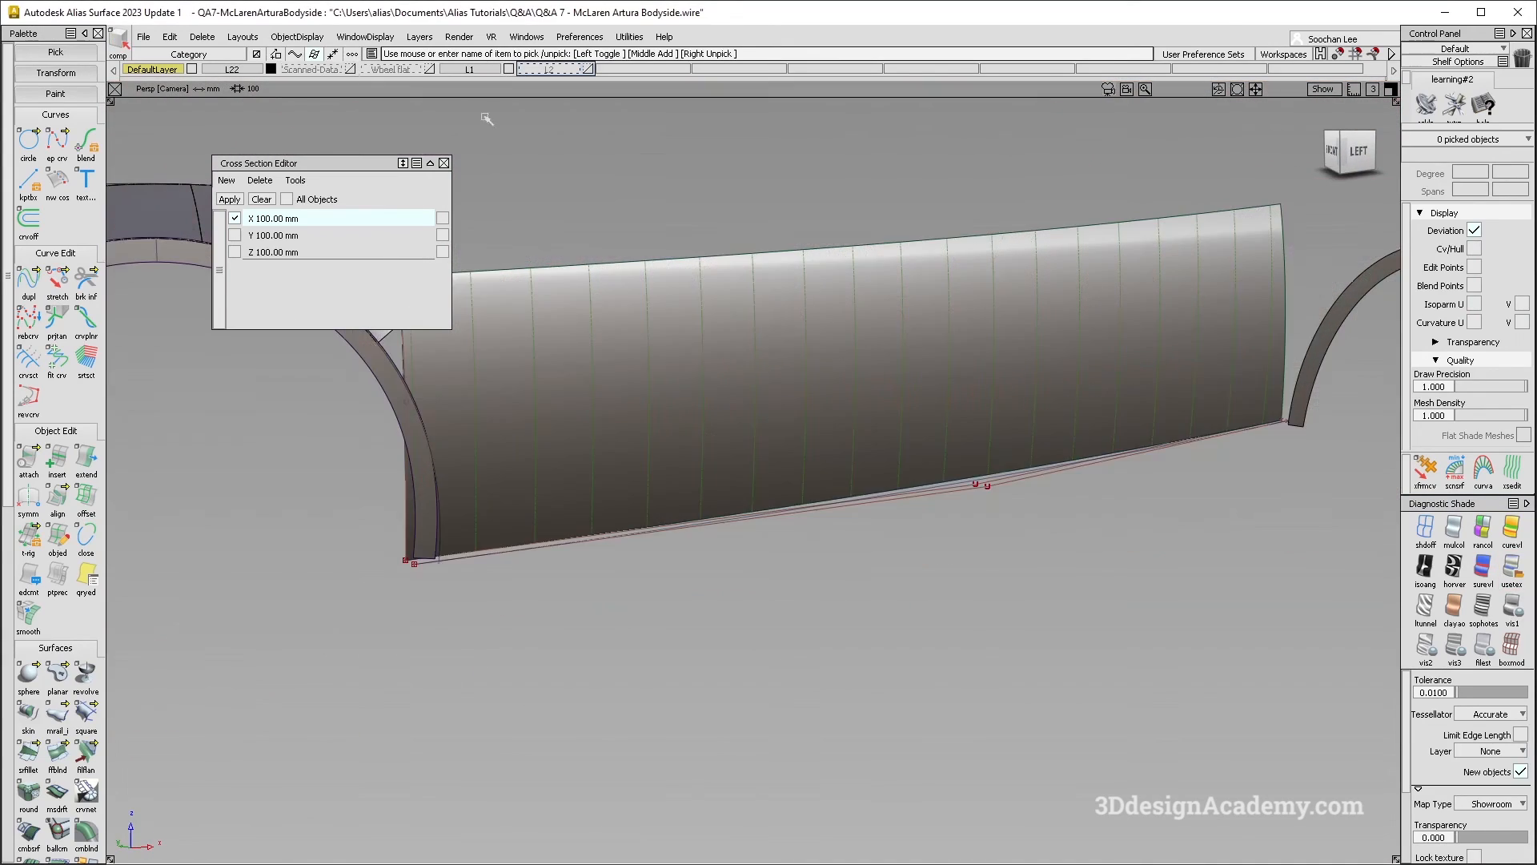
Step: Inspect the highlight across the shaded bodyside surface and compare it with the McLaren Artura reference photos in the photo viewer
left_click_drag(977, 489, 806, 446, "alt+shift")
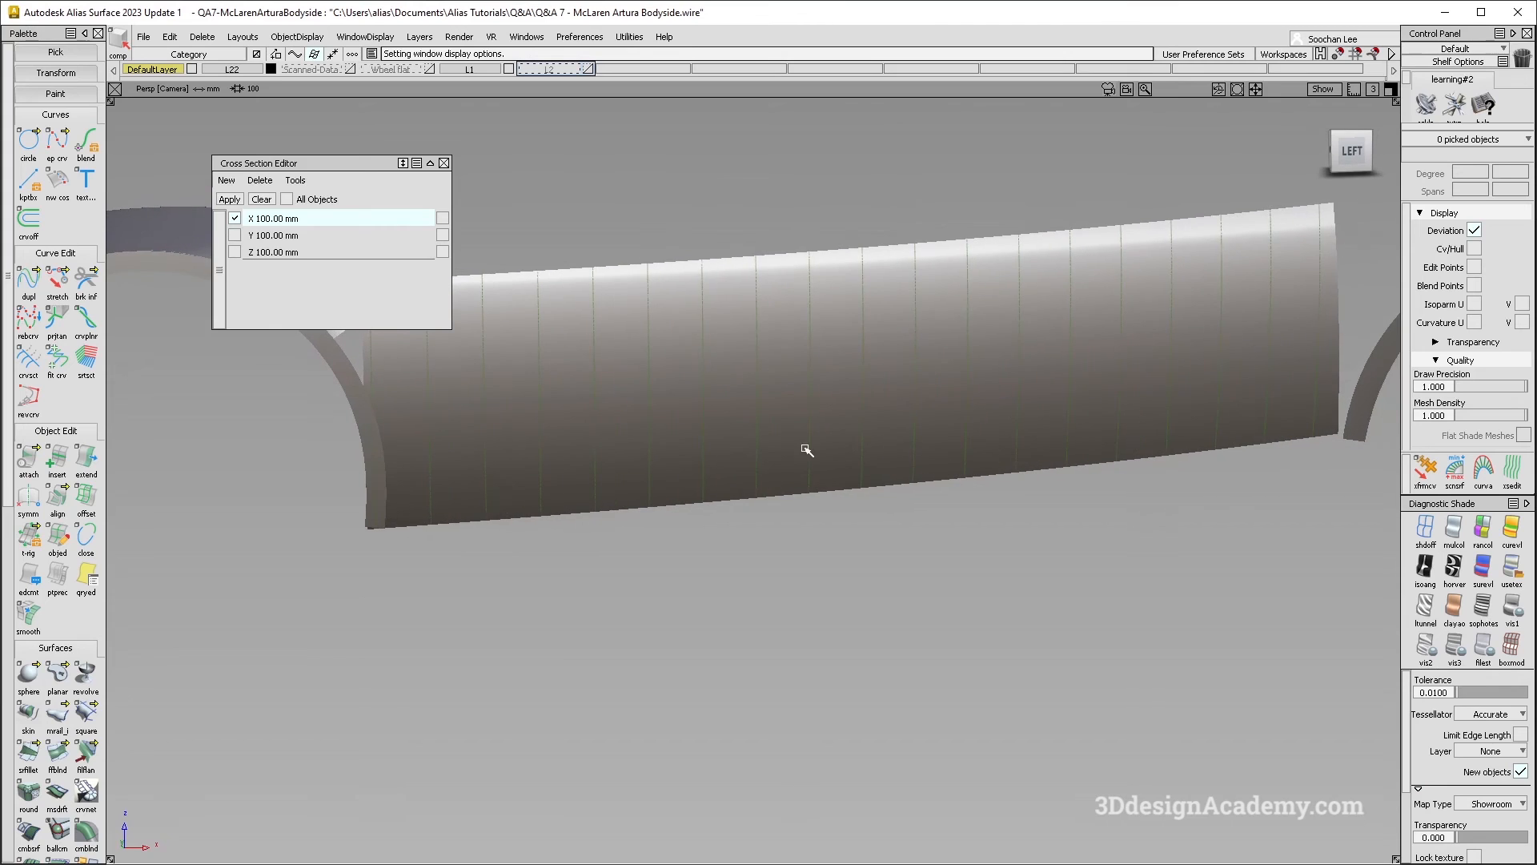
right_click_drag(851, 518, 849, 494, "alt+shift")
left_click_drag(849, 476, 868, 418, "alt+shift")
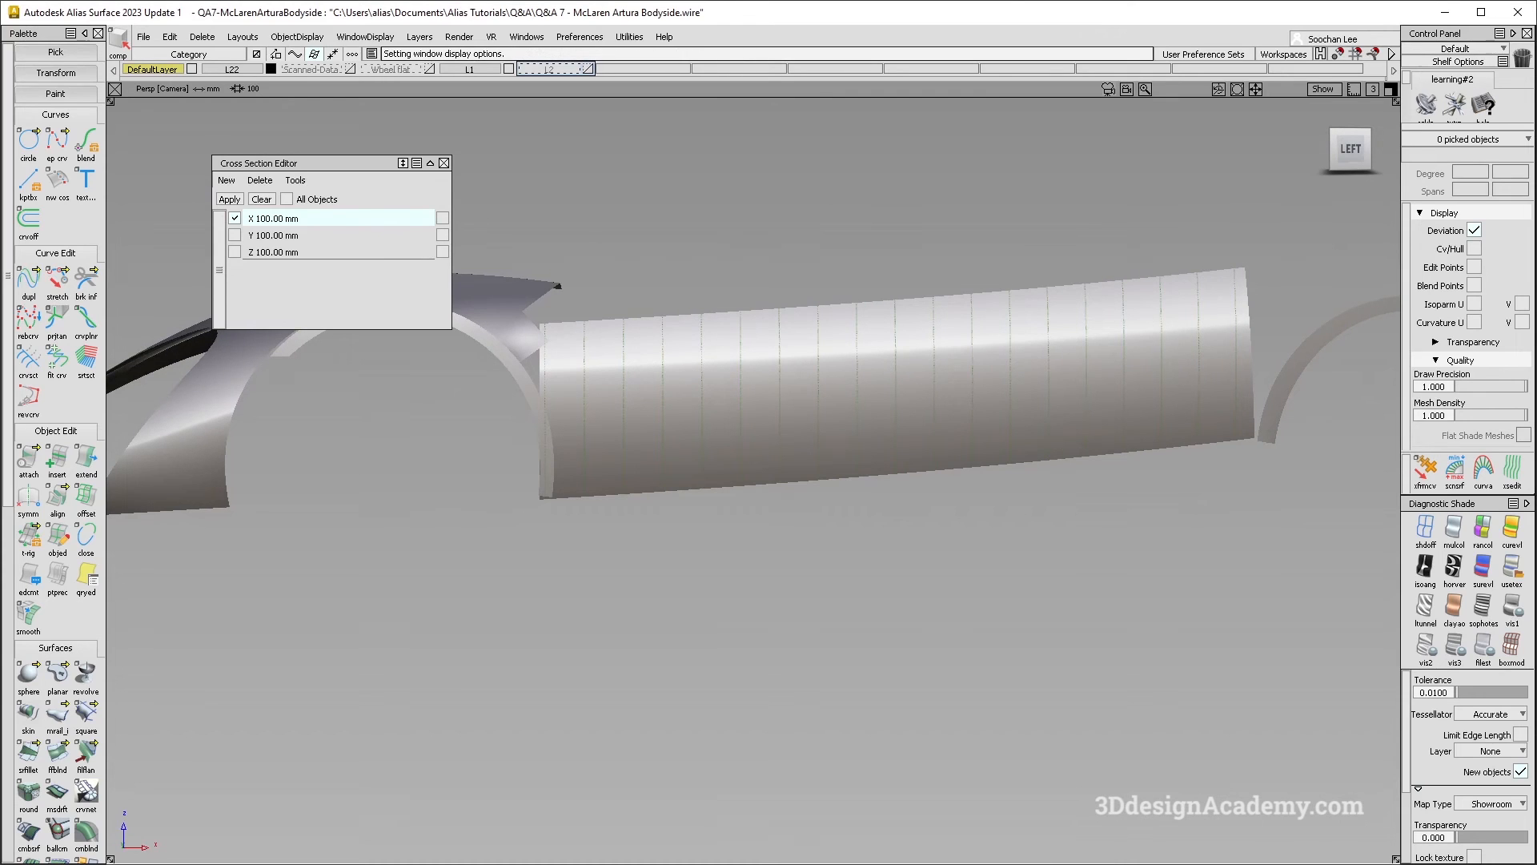
key("alt+Tab")
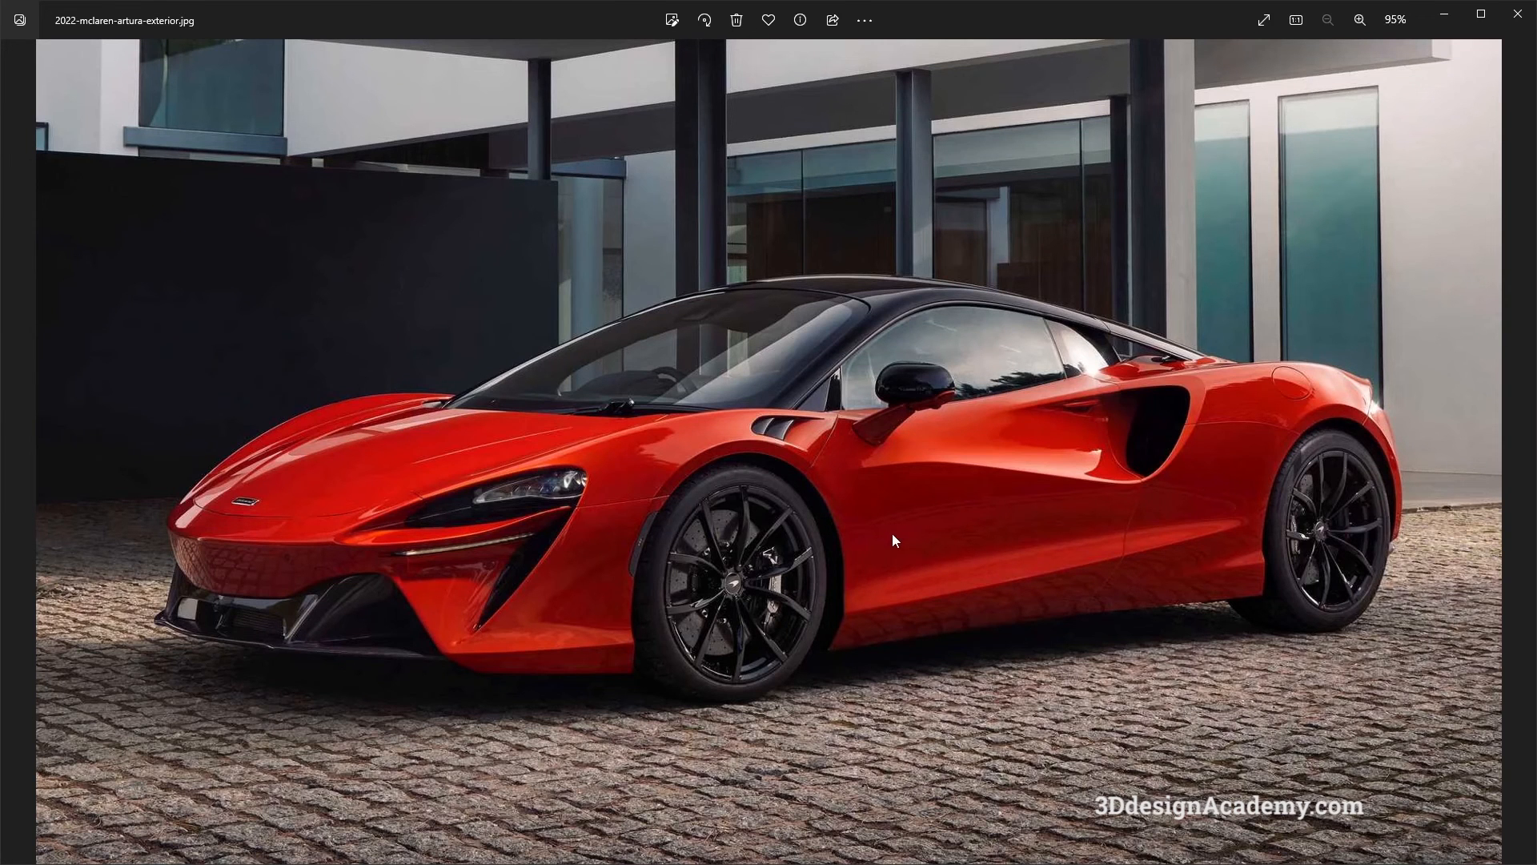
key("Right")
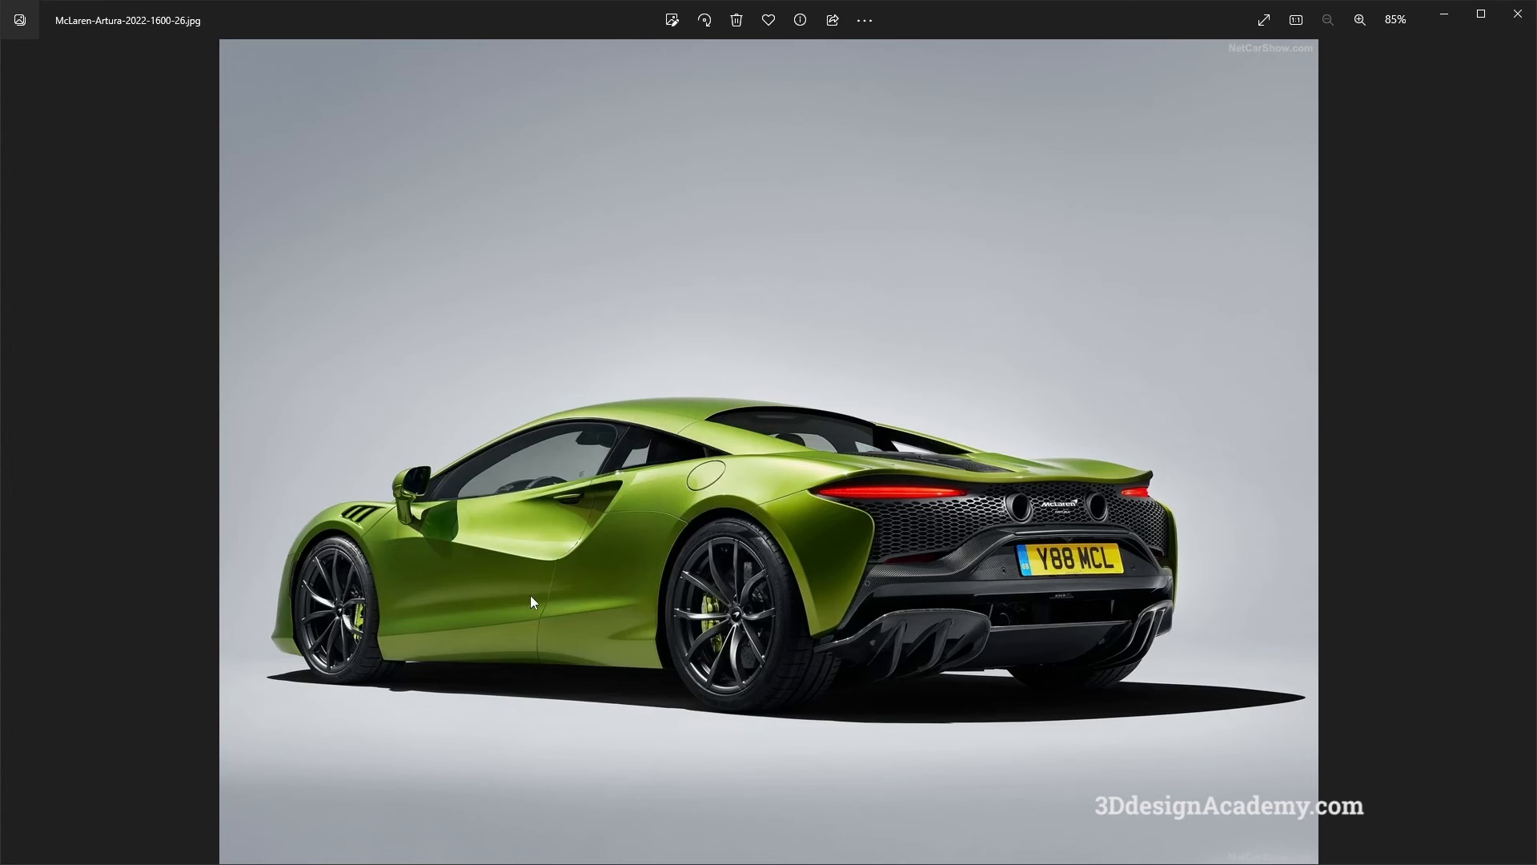
key("Left")
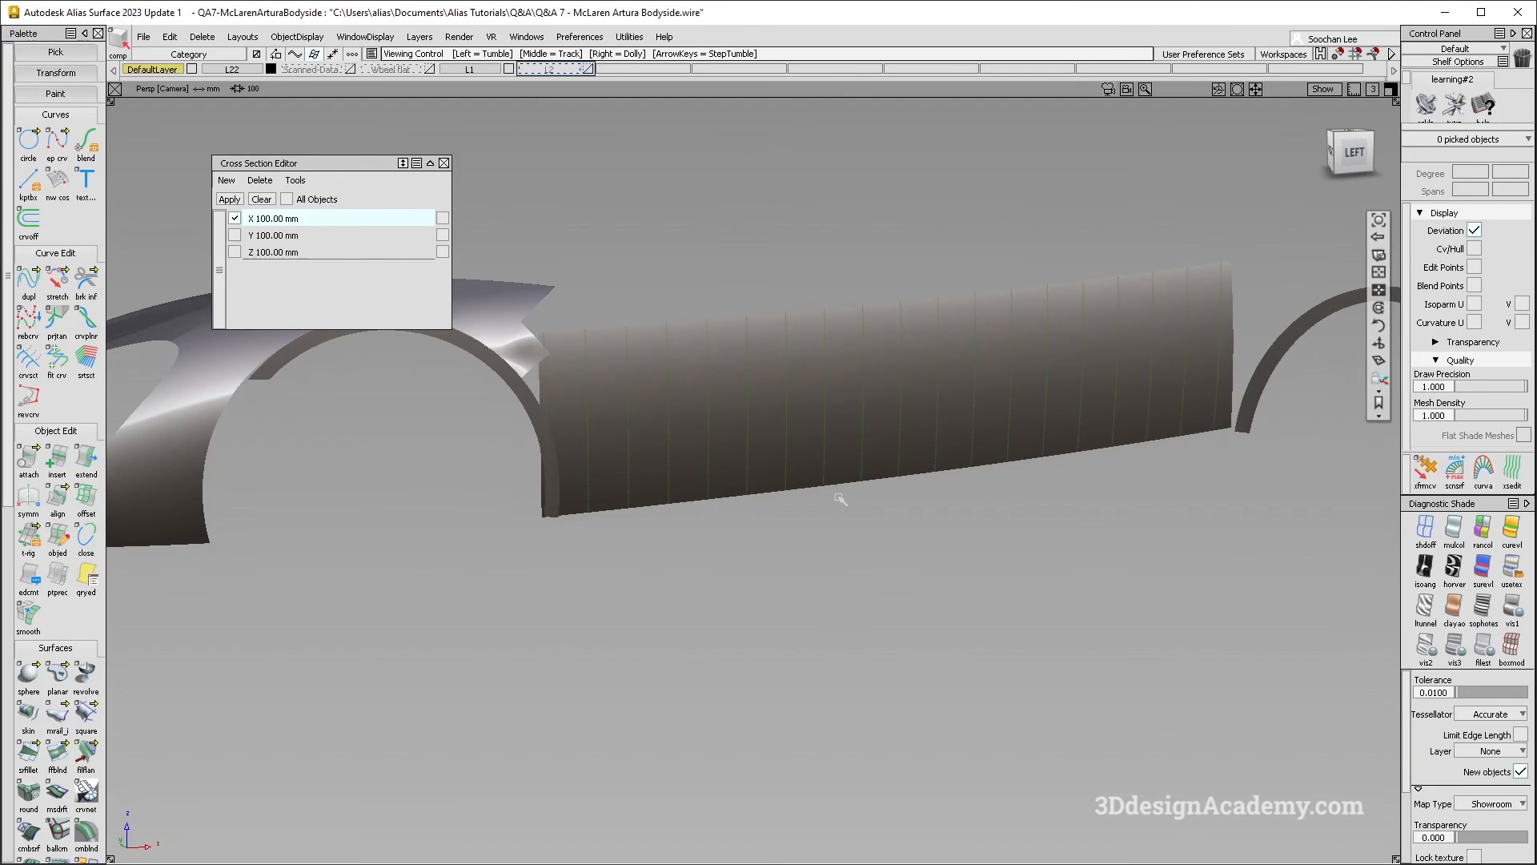
Step: Lower the rear end CVs of both sill curves along Z in the left orthographic view to straighten the bodyside surface's lower edge
left_click_drag(859, 593, 913, 449, "ctrl+shift")
key("ctrl+5")
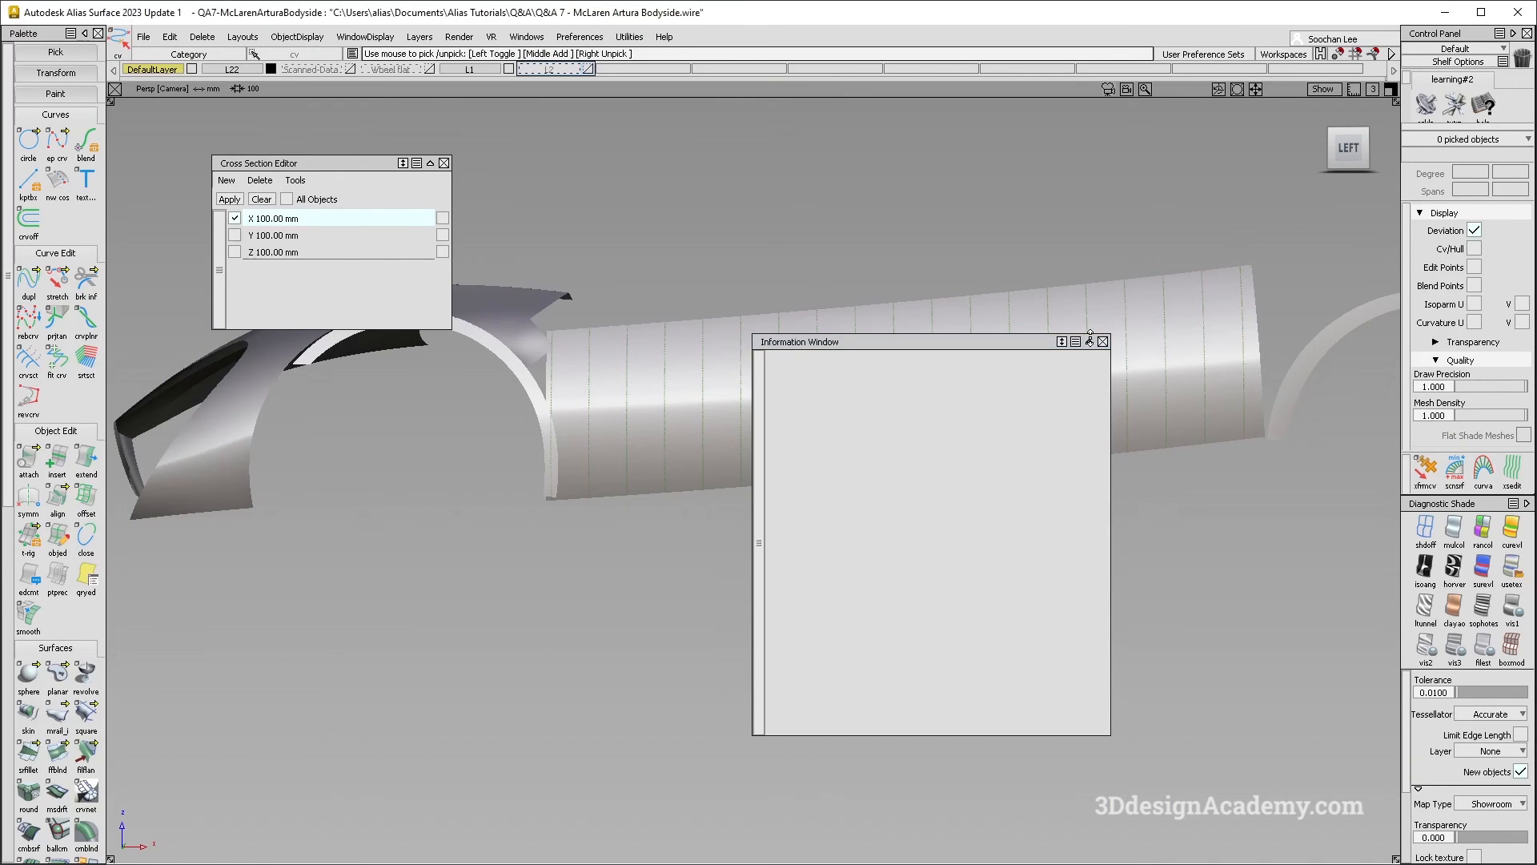
left_click(1103, 342)
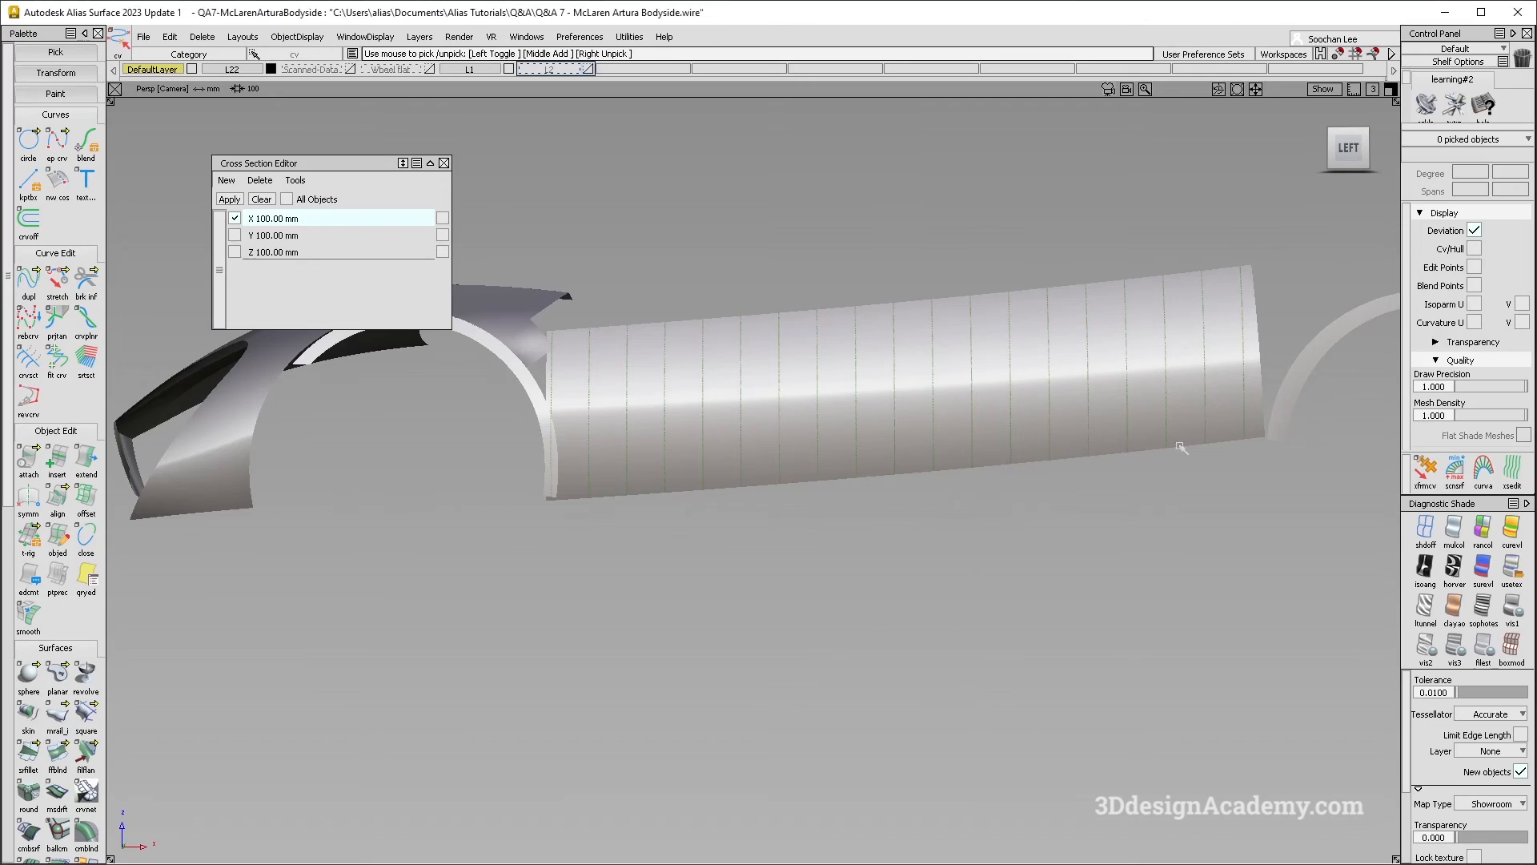
left_click(1261, 428)
left_click(1357, 155)
middle_click_drag(1206, 577, 1235, 471, "ctrl+shift")
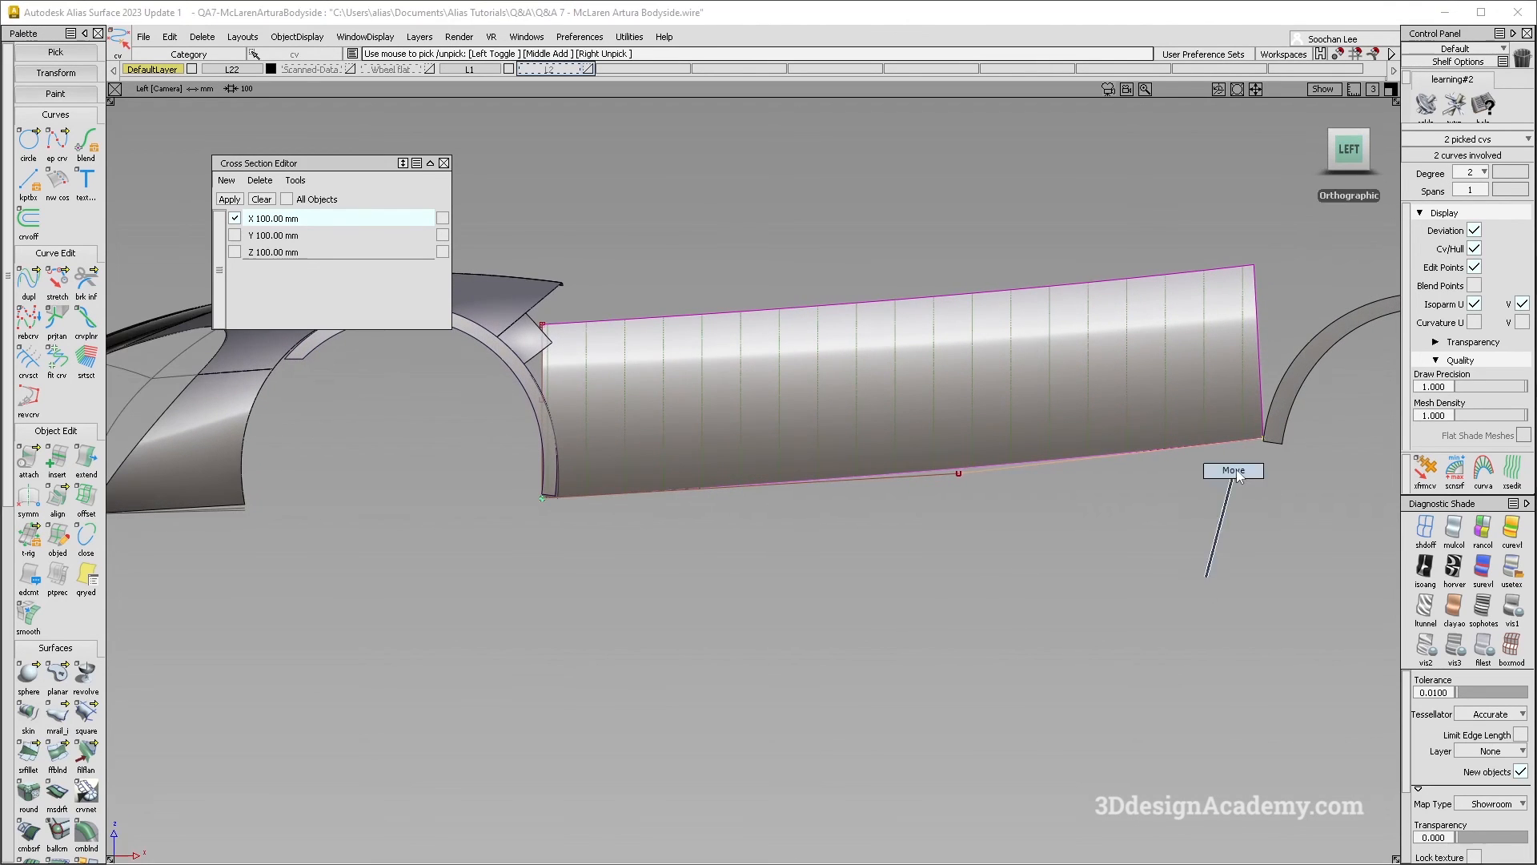
right_click_drag(1237, 470, 1238, 483)
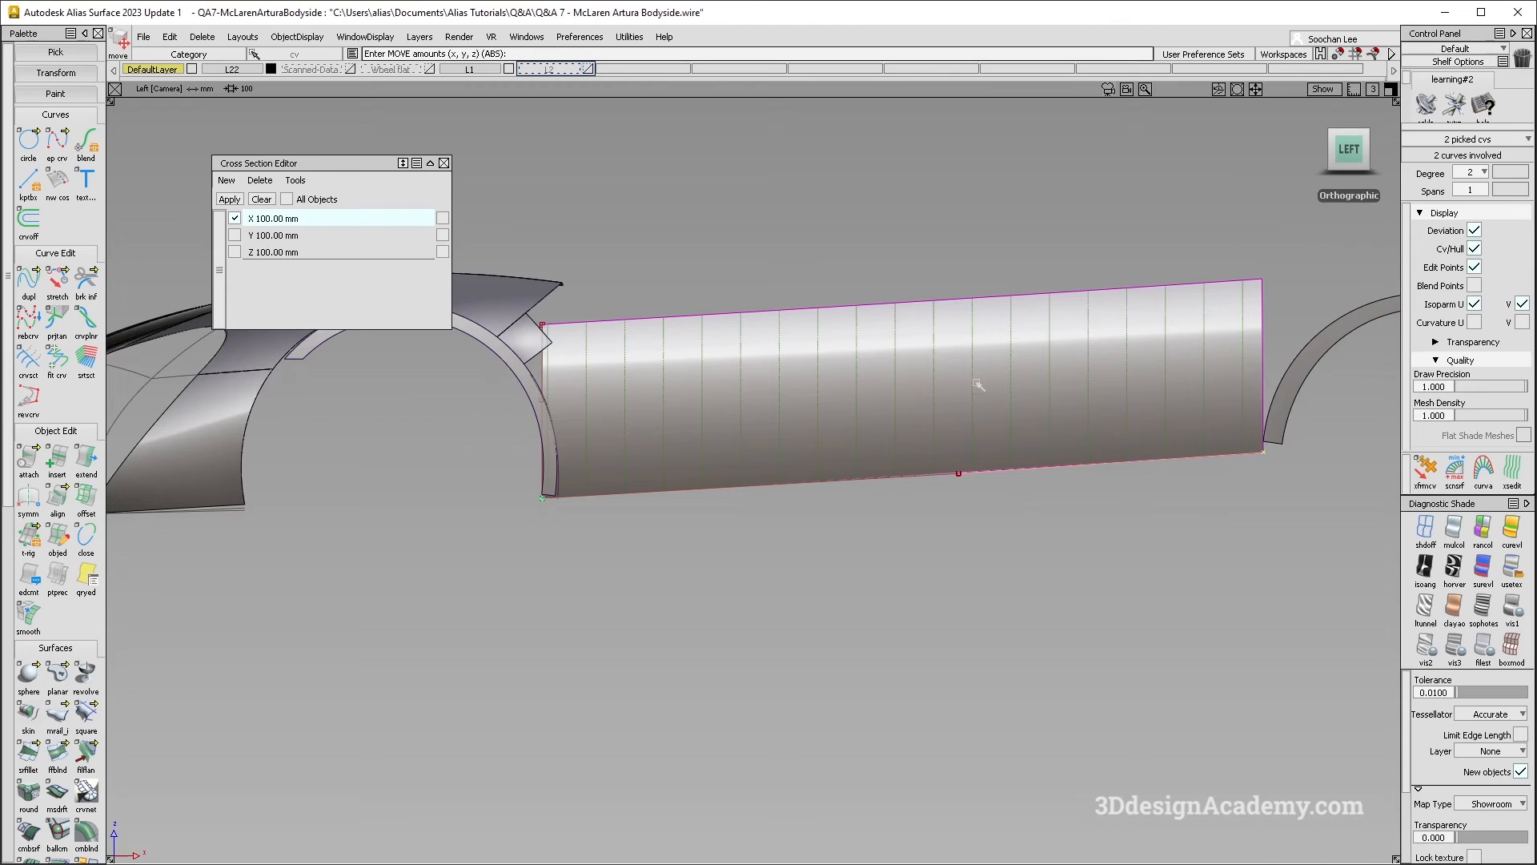
right_click_drag(1259, 500, 1258, 502)
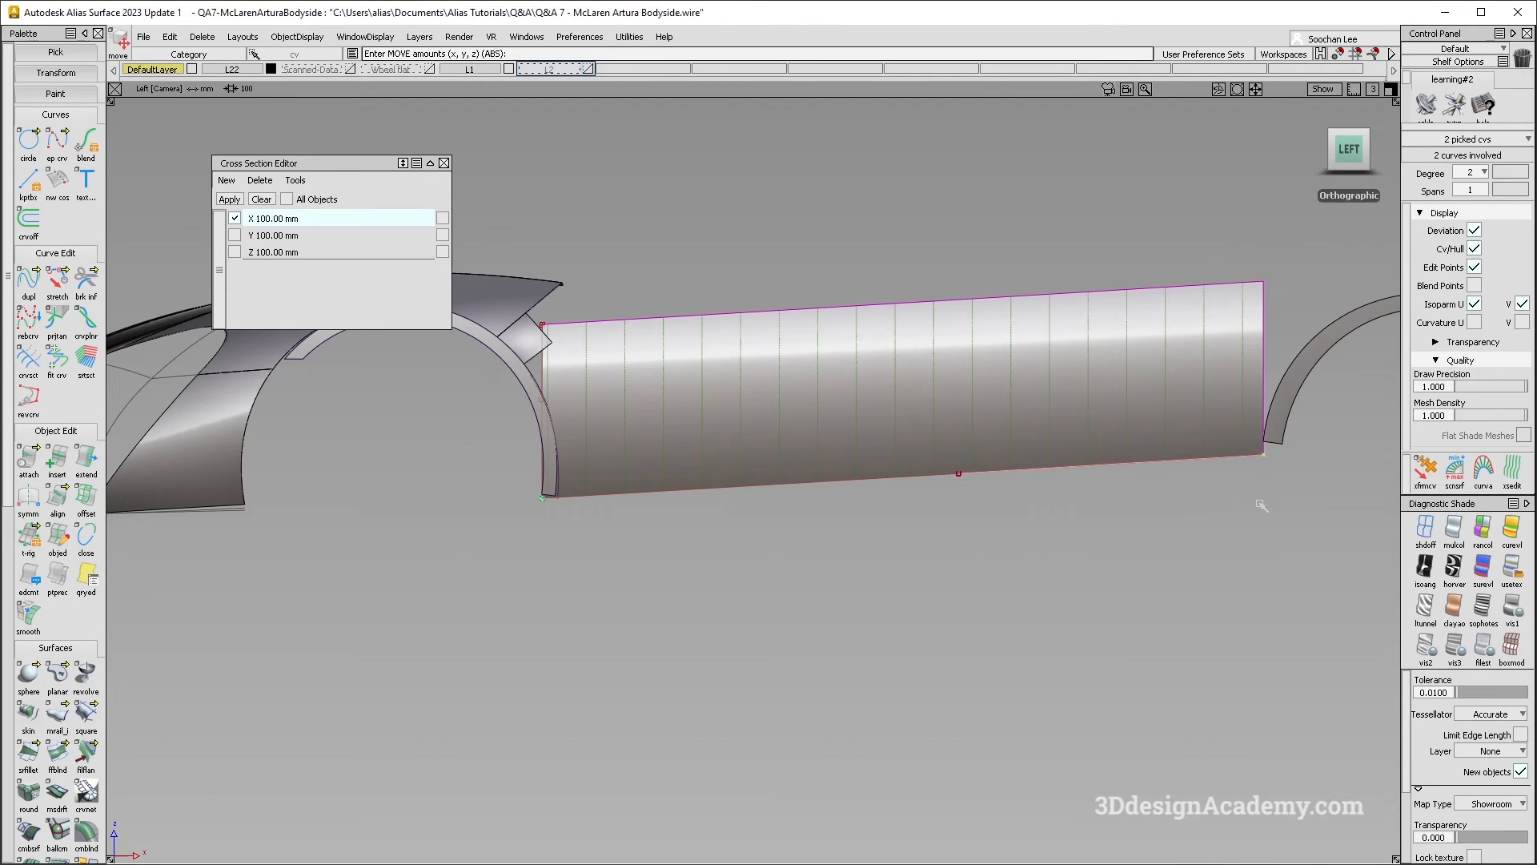
Step: Deselect the CVs, show the Scanned-Data layer again and turn off the diagnostic shading
left_click_drag(943, 529, 809, 484, "alt+shift")
left_click_drag(803, 489, 763, 189, "ctrl+shift")
left_click(297, 37)
left_click_drag(768, 372, 659, 480, "alt+shift")
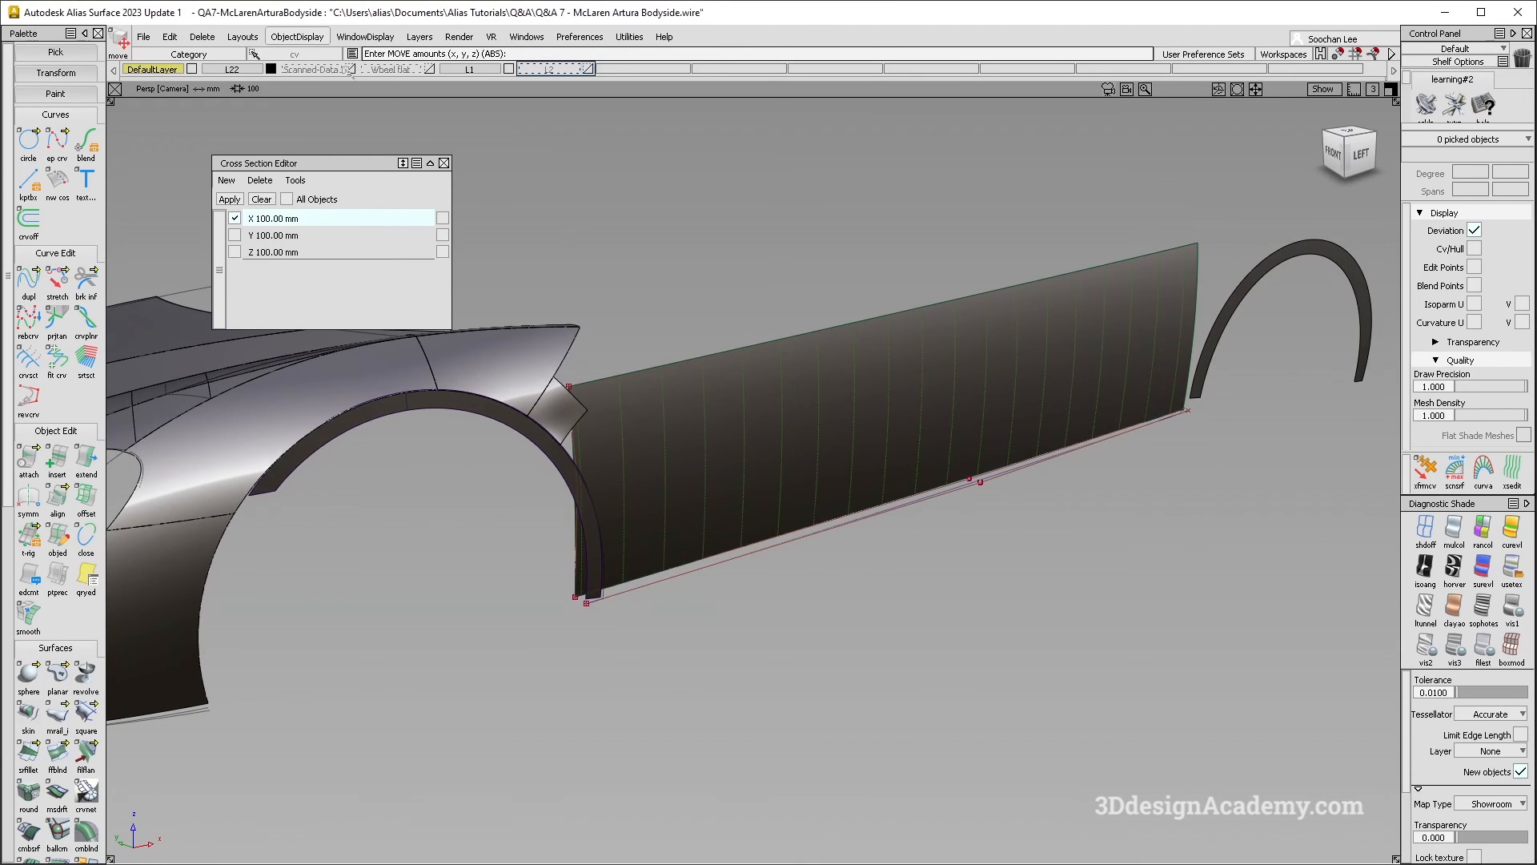
left_click(349, 71)
right_click_drag(929, 425, 889, 476, "alt+shift")
left_click(1415, 537)
left_click_drag(946, 335, 934, 401, "ctrl+shift")
Step: Draw a short edit-point curve upward from the outboard sill curve near the front wheel arch, snapped along the scan's cross section
right_click_drag(931, 399, 949, 404, "alt+shift")
left_click_drag(949, 404, 987, 351, "alt+shift")
middle_click_drag(810, 478, 868, 440, "alt+shift")
left_click_drag(868, 440, 913, 445, "alt+shift")
right_click_drag(913, 445, 893, 447, "alt+shift")
left_click_drag(894, 447, 1006, 422, "alt+shift")
middle_click_drag(1006, 422, 929, 422, "alt+shift")
left_click_drag(1040, 611, 1050, 439, "ctrl+shift")
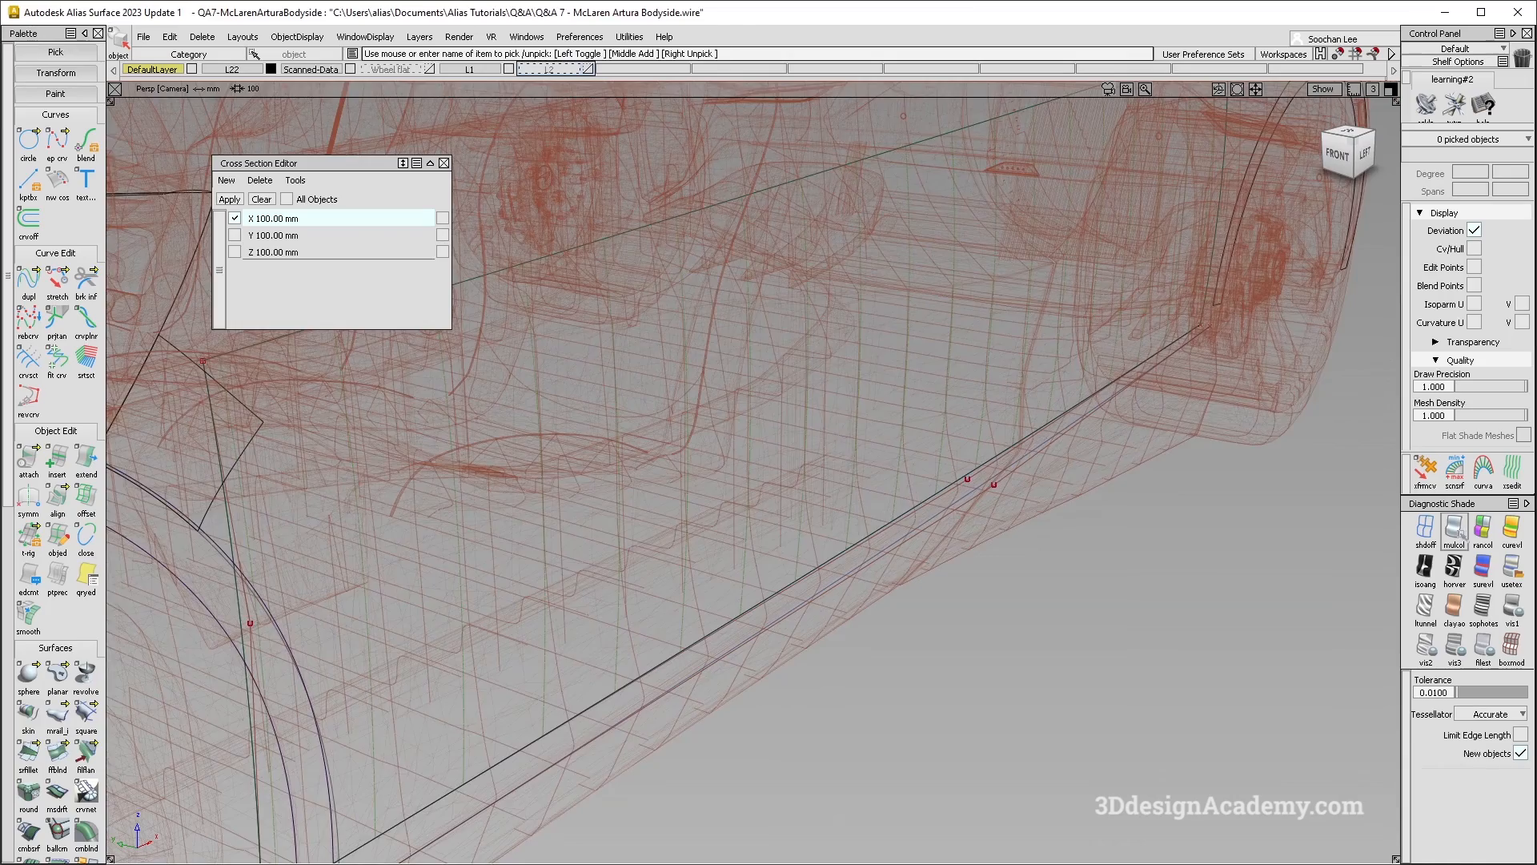
middle_click_drag(652, 625, 819, 470, "alt+shift")
scroll(566, 674, "up", 3, "alt+shift")
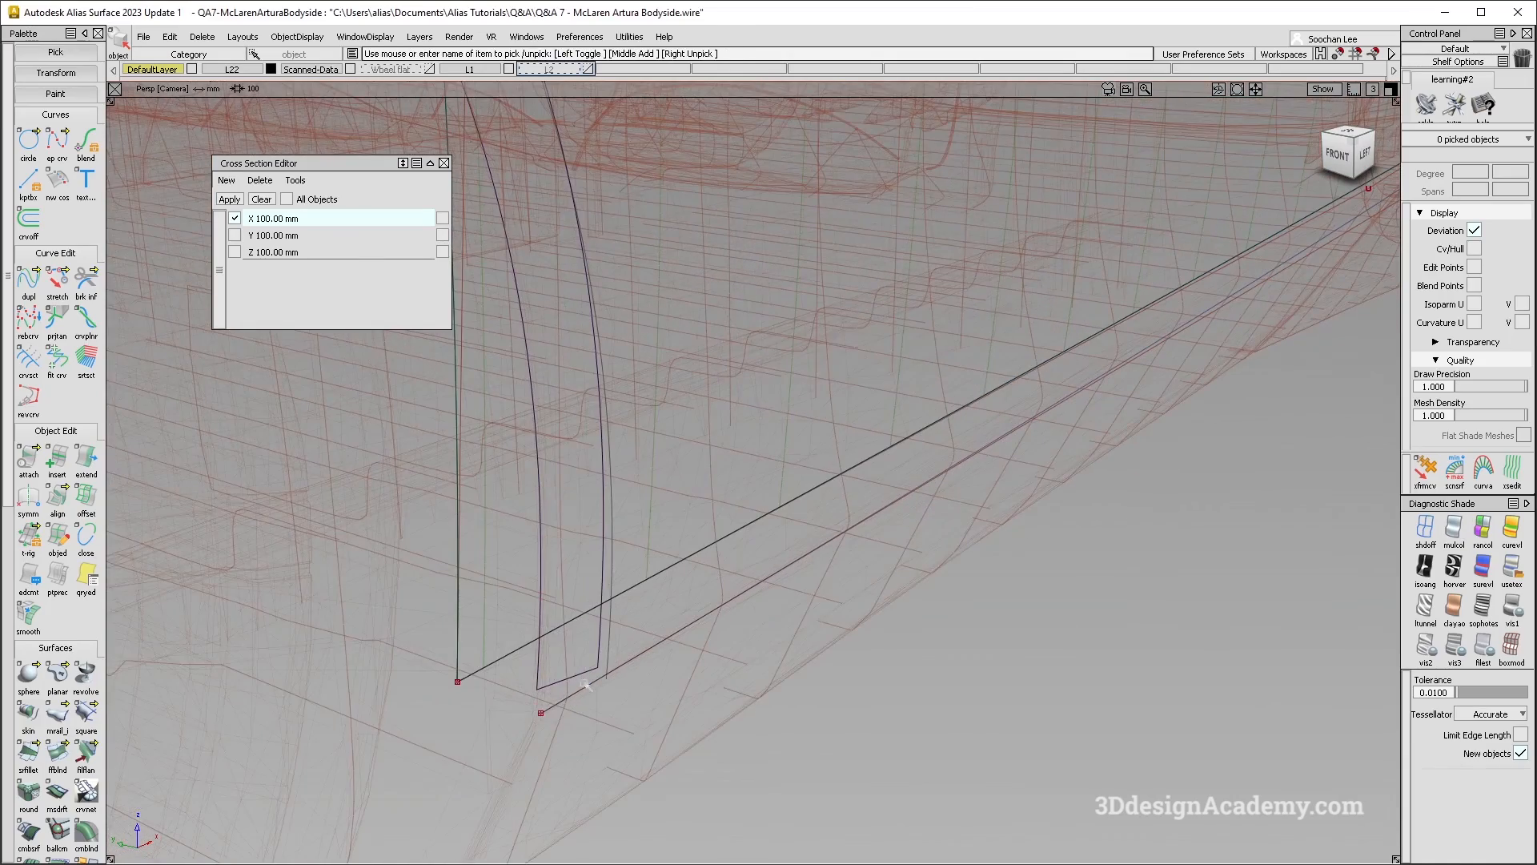
scroll(584, 684, "down", 2, "alt+shift")
left_click_drag(578, 671, 587, 676, "alt+shift")
left_click_drag(587, 676, 540, 419, "ctrl+shift")
left_click(55, 148)
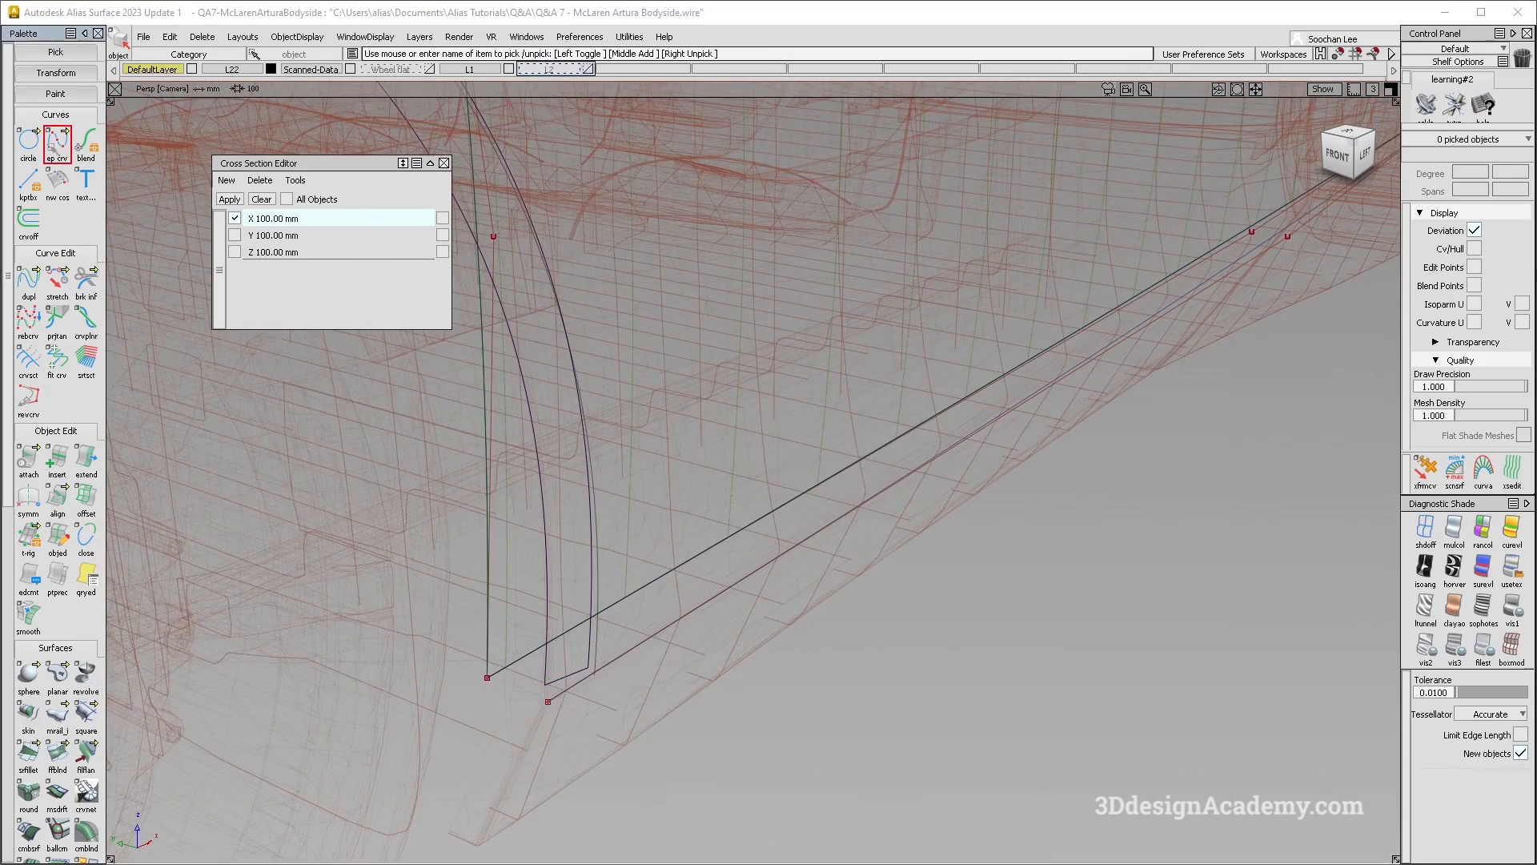
scroll(767, 526, "up", 2)
left_click(783, 548, "ctrl+alt")
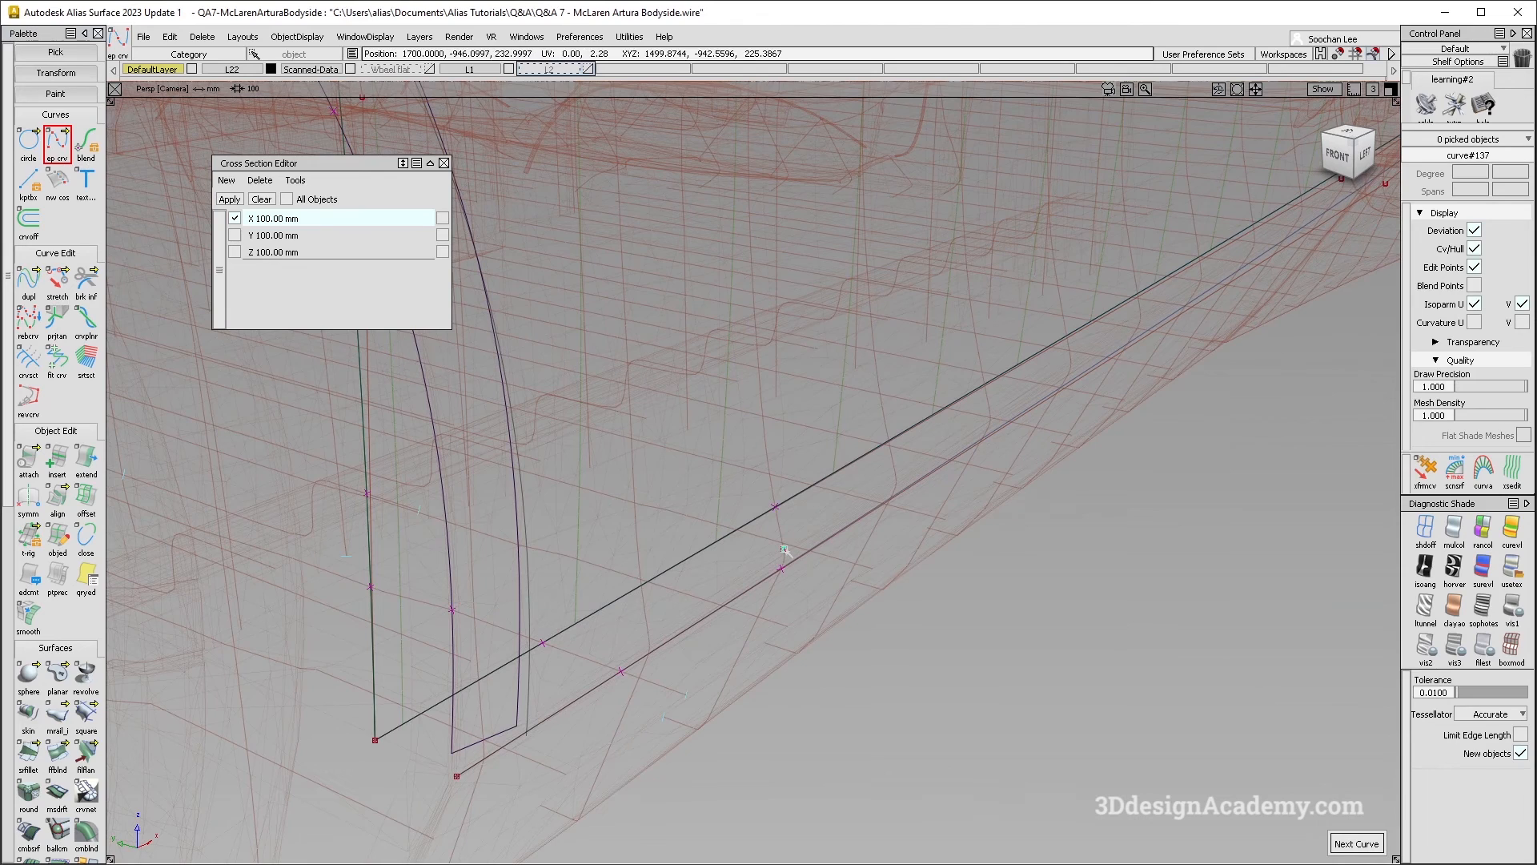
left_click(771, 473, "ctrl+alt")
mouse_move(775, 474)
left_mouse_down("ctrl+shift")
mouse_move(776, 604)
mouse_move(817, 539)
left_mouse_up("ctrl+shift")
Step: Move the short section curve forward, snapping its lower end to the outboard sill curve's front end CV, and deselect it
left_click_drag(775, 593, 754, 495, "ctrl+shift")
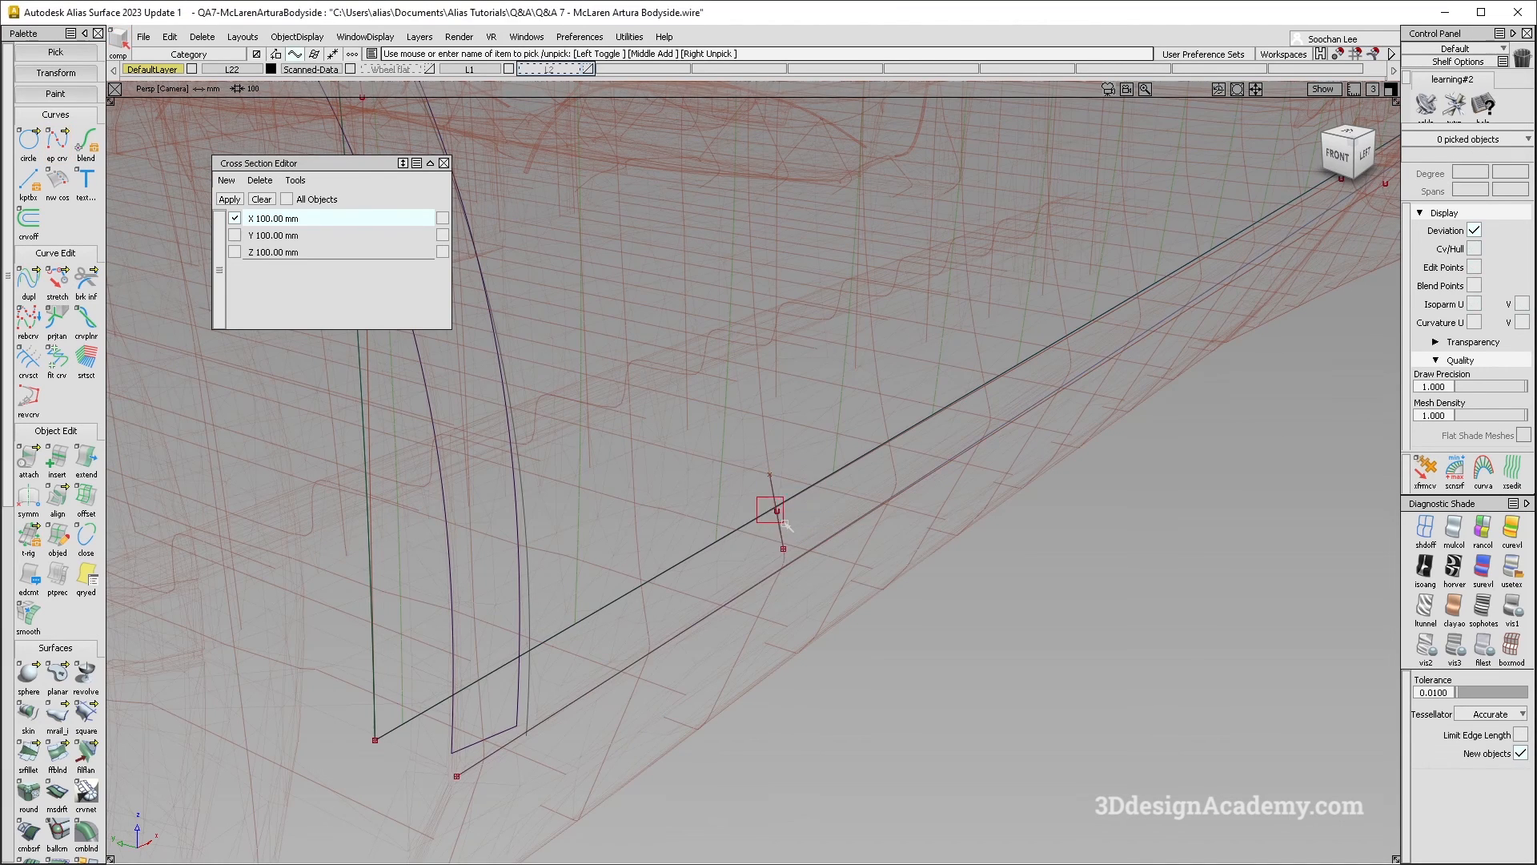
left_click(778, 530)
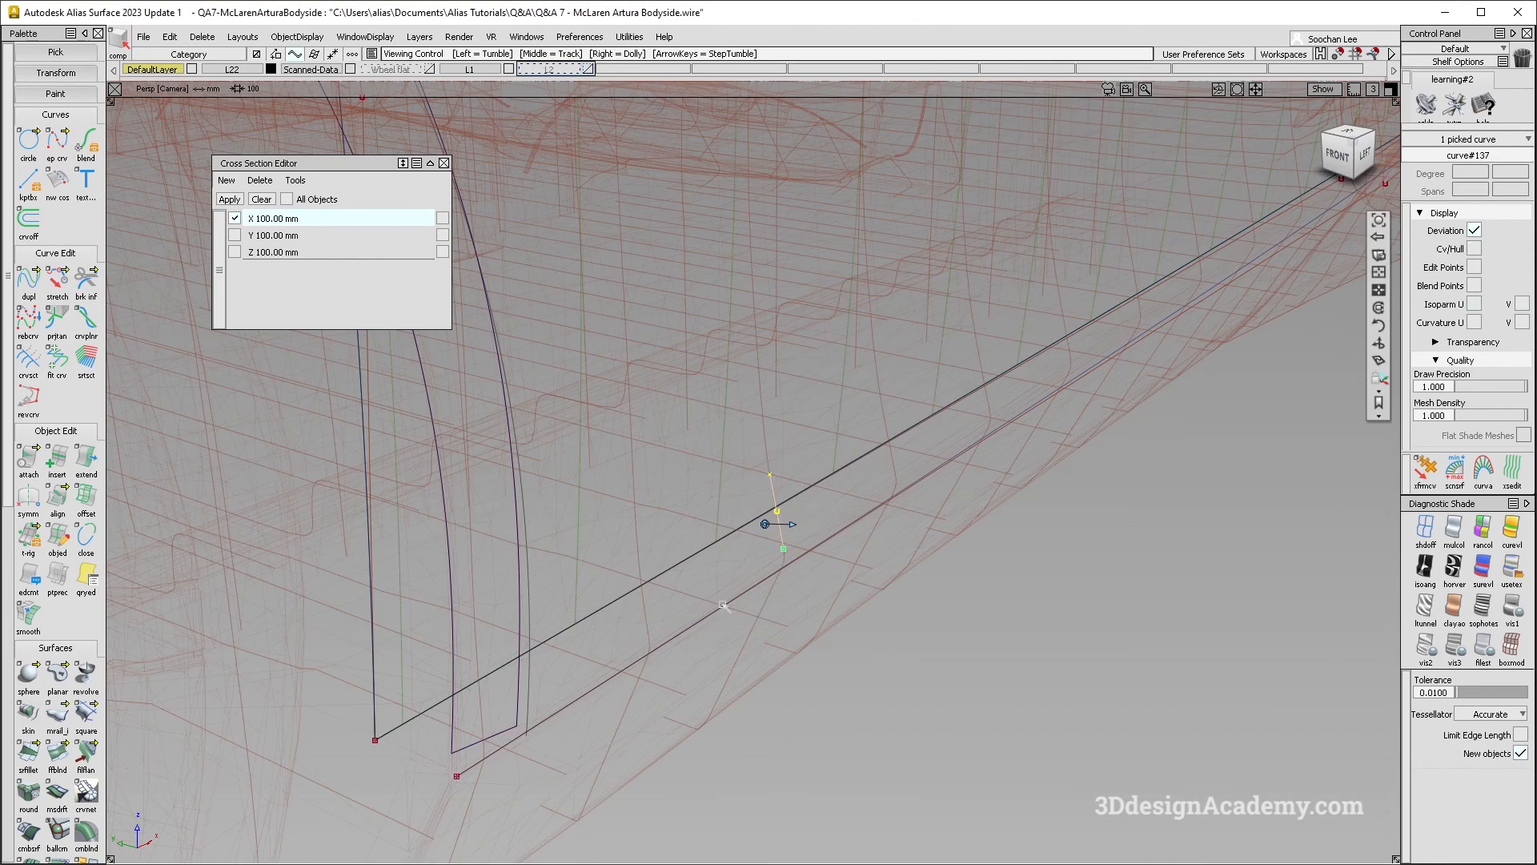
middle_click_drag(724, 607, 806, 486, "alt+shift")
right_click_drag(590, 647, 586, 679, "ctrl+shift")
left_click(541, 650, "ctrl")
left_click_drag(750, 641, 745, 562, "ctrl+shift")
Step: Check the shape of the lower door and sill area in the green and red Artura photos, and return to Alias
key("alt+Tab")
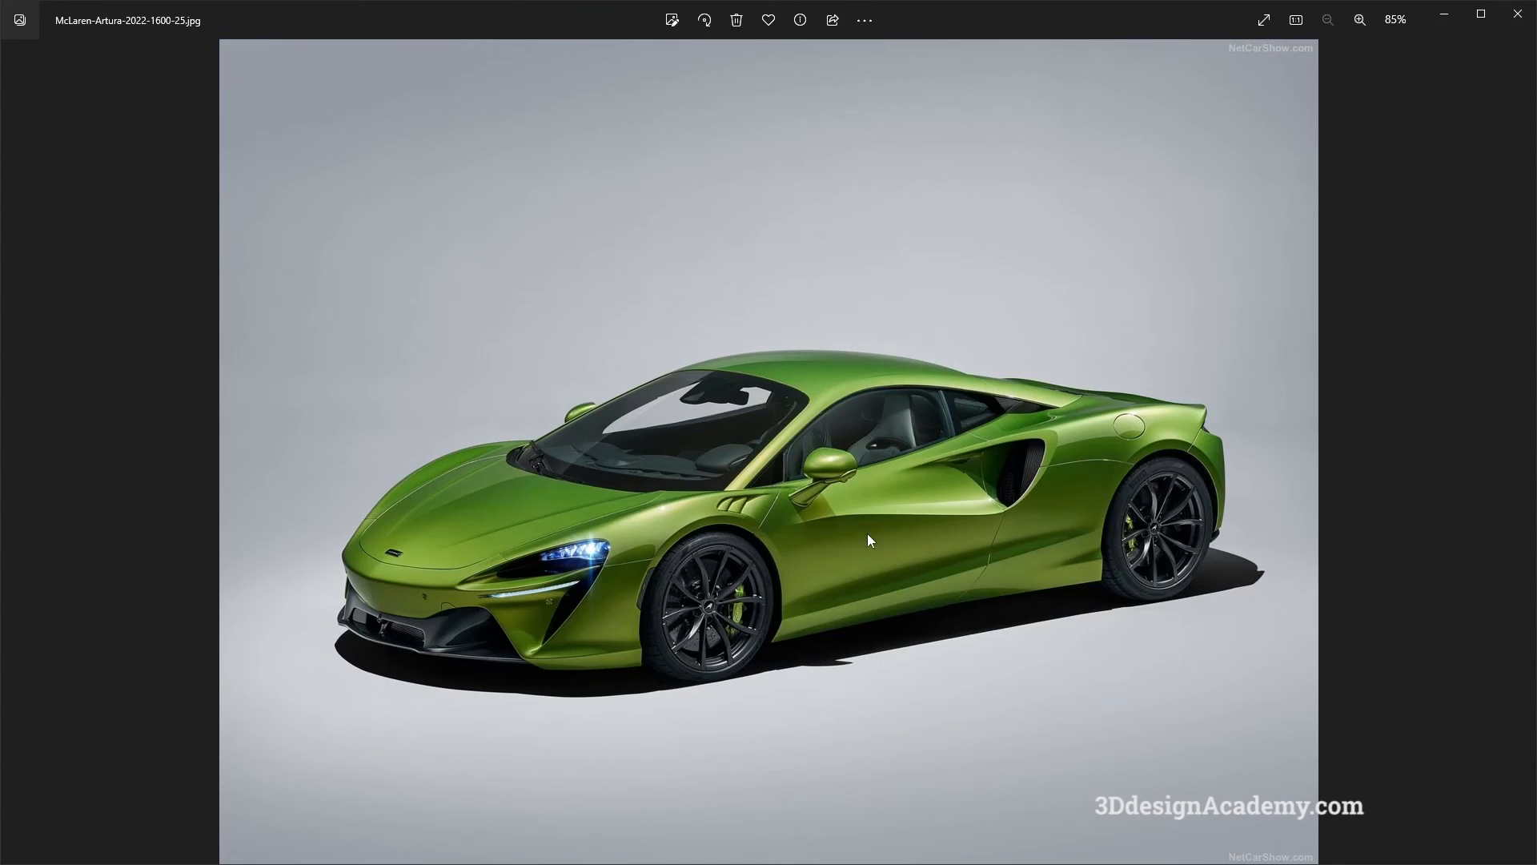
key("Right")
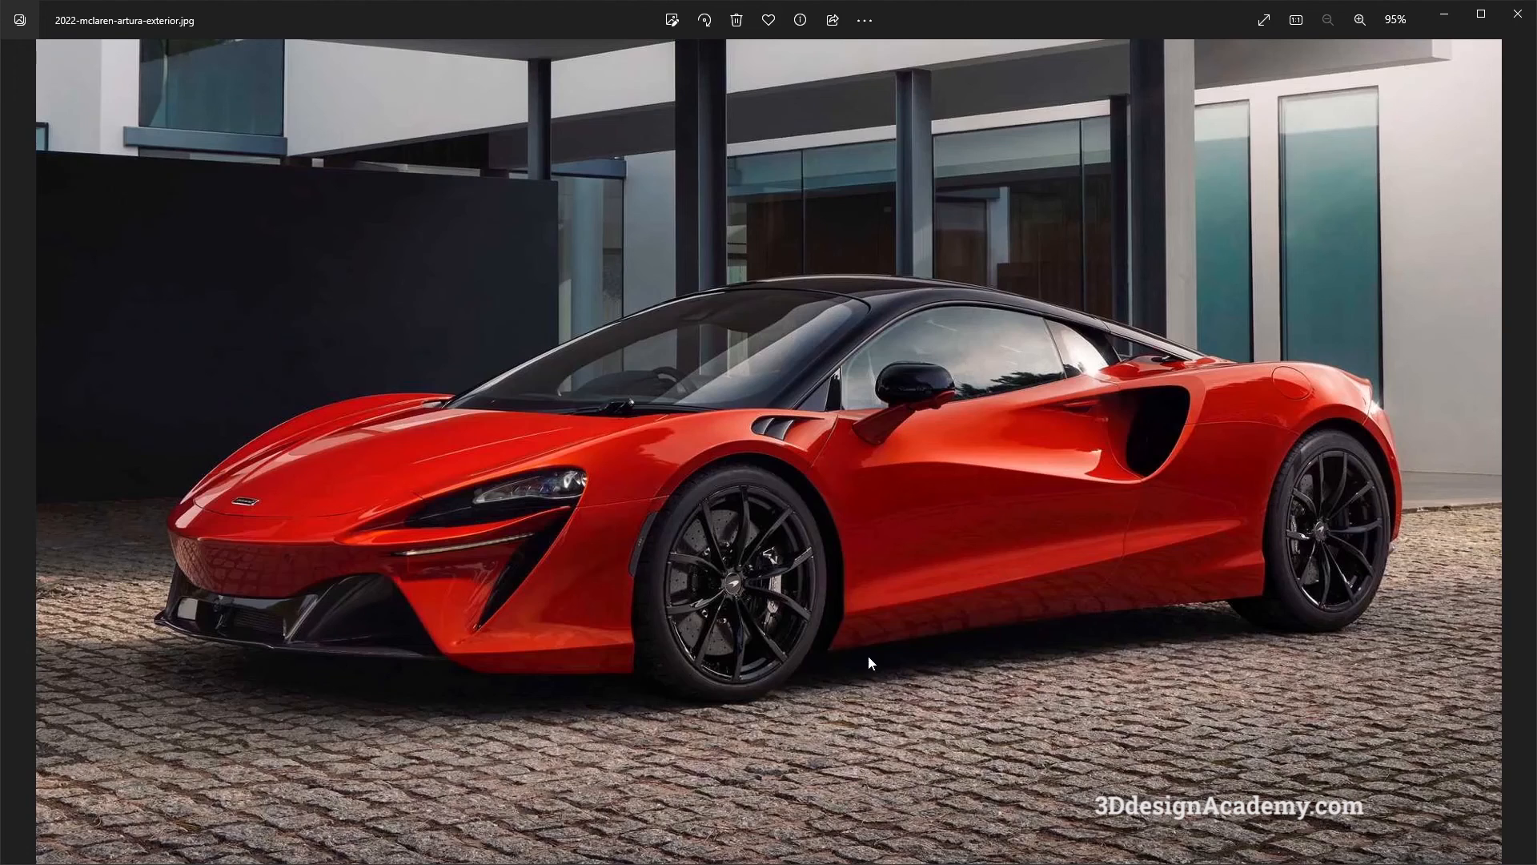
key("Left")
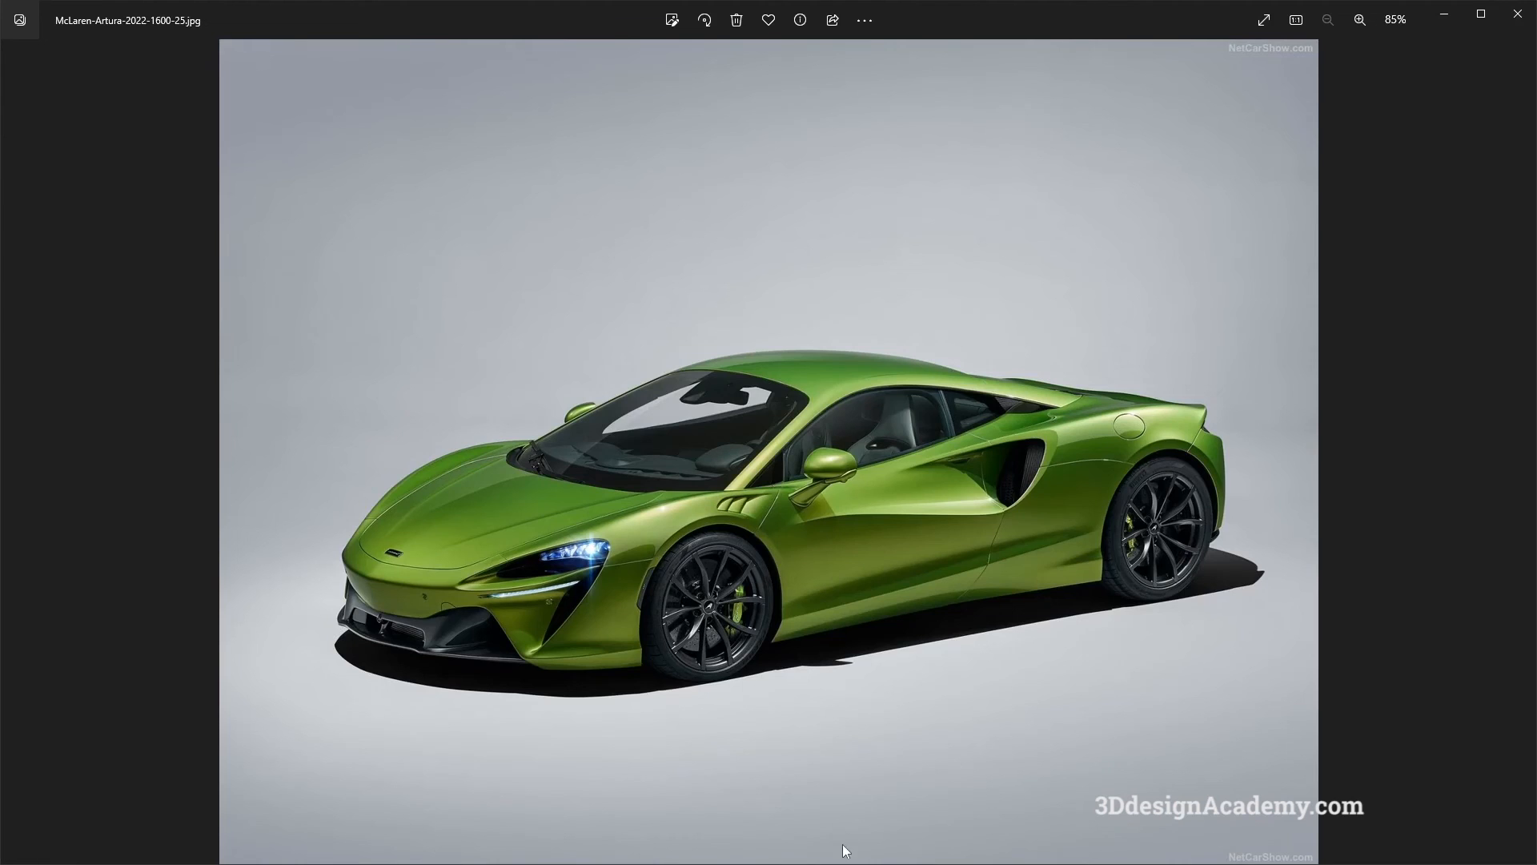
key("alt+Tab")
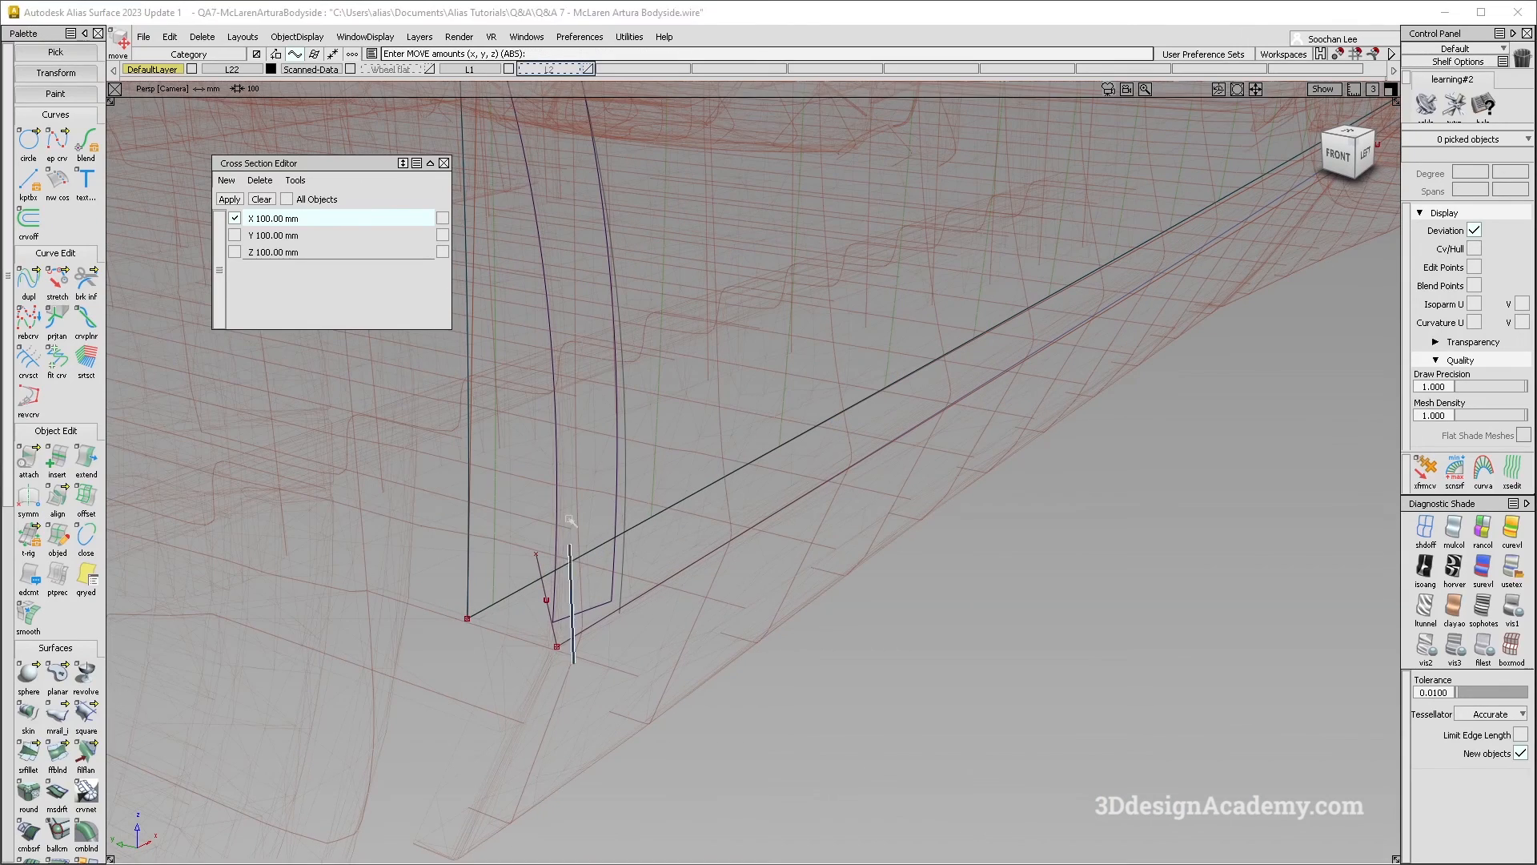
Step: Extend the short section curve by about 27 mm at its upper end
left_click_drag(539, 569, 519, 485)
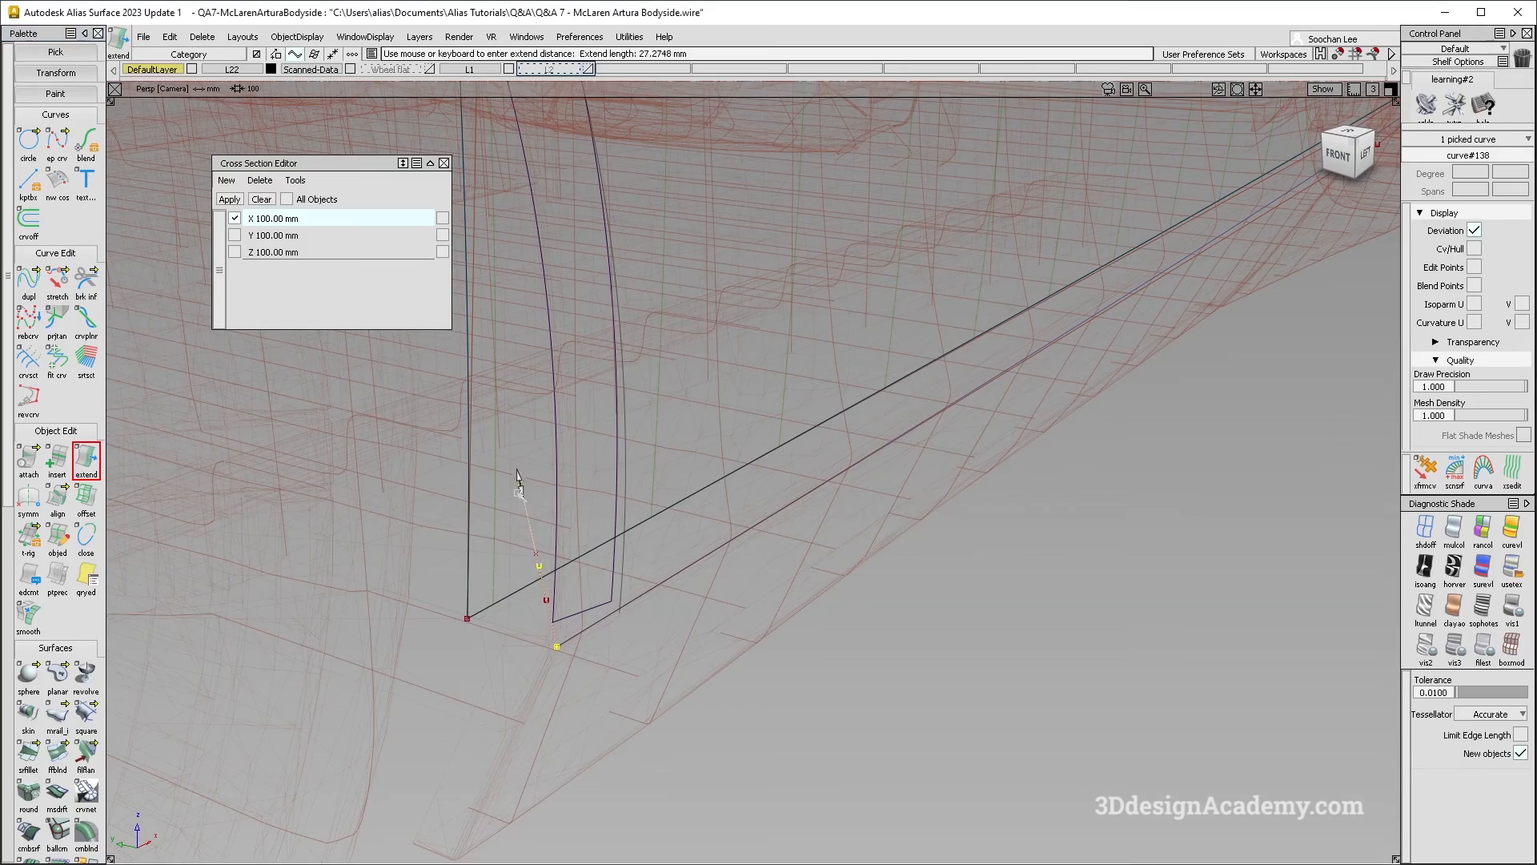
left_click_drag(539, 613, 541, 558, "ctrl+shift")
left_click(1336, 155)
right_click_drag(868, 453, 1049, 425, "alt+shift")
left_click_drag(1050, 425, 609, 437, "ctrl+shift")
left_click_drag(767, 454, 110, 633, "alt+shift")
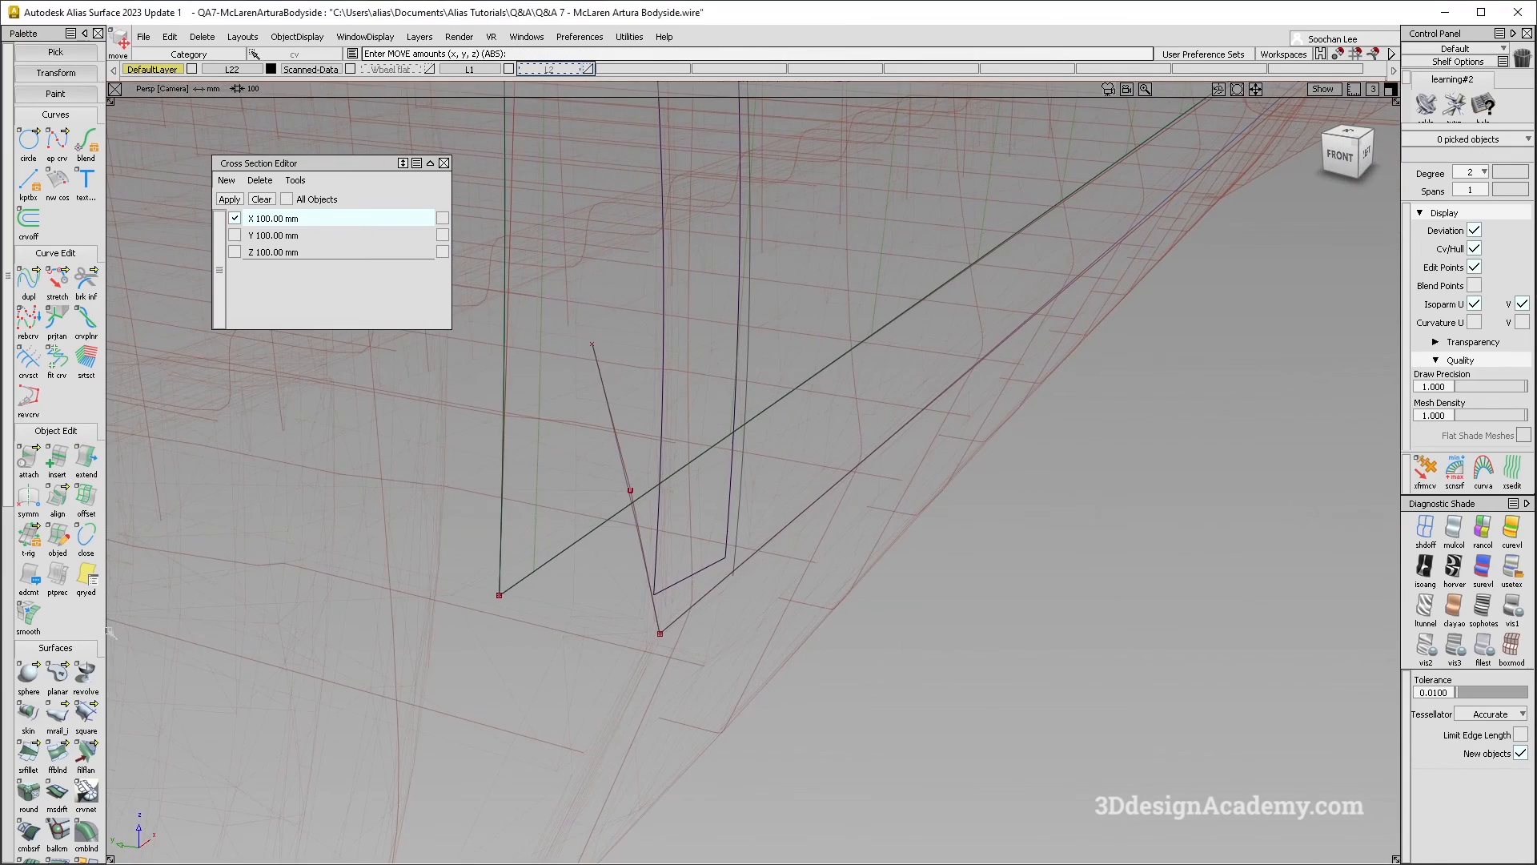
Step: Build a monorail surface with the short section curve as generation curve and the outboard sill curve as rail
left_click(56, 715)
left_click(644, 556)
left_click(774, 541)
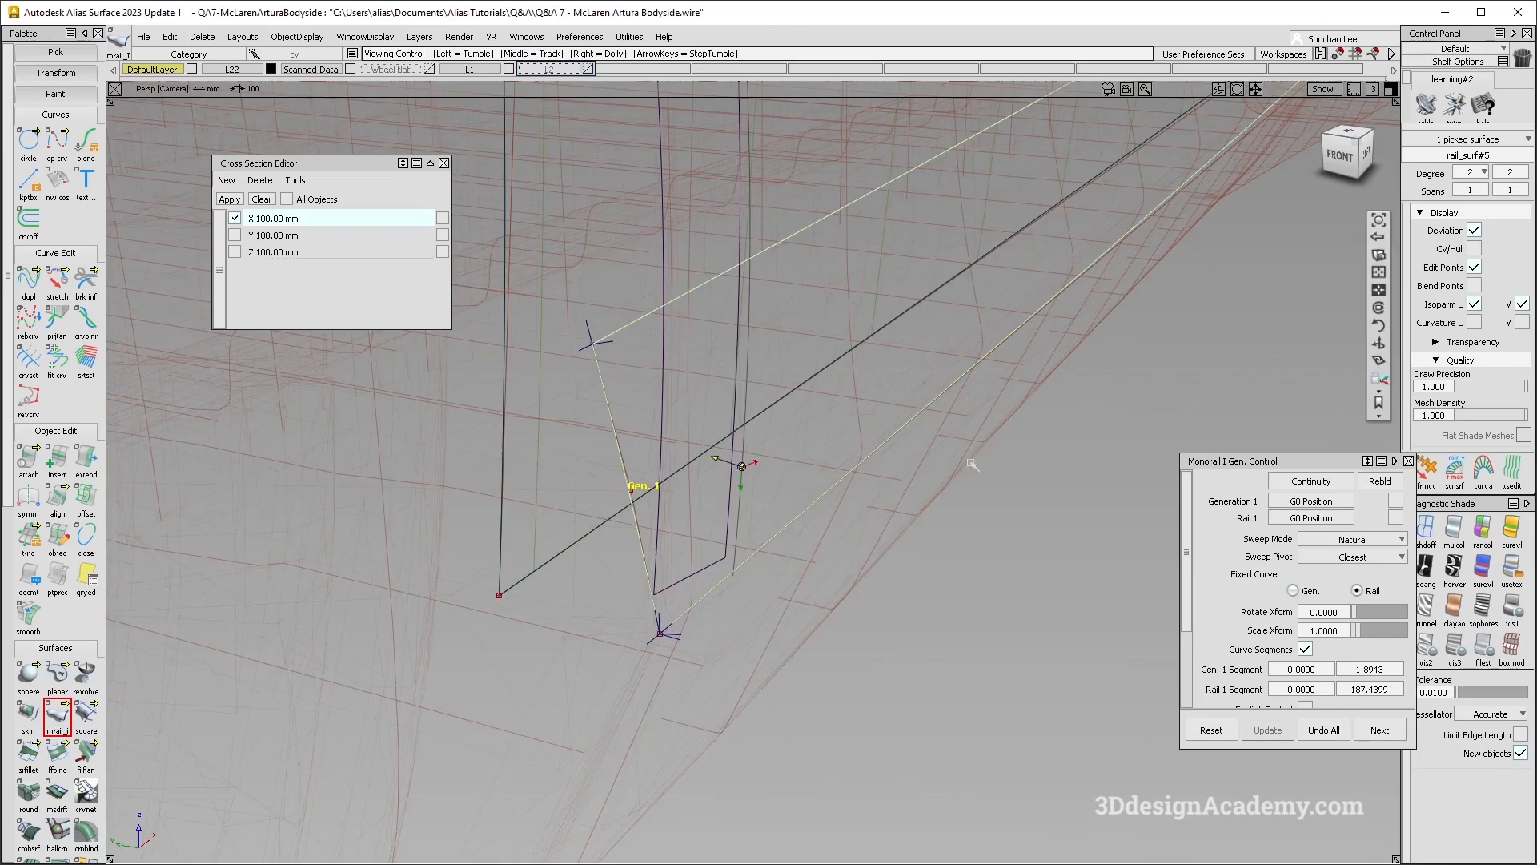
right_click_drag(977, 463, 905, 472, "alt+shift")
middle_click_drag(905, 473, 723, 535, "alt+shift")
Step: Select the surfaces, sill curves and scan, apply the 100 mm X cross sections to them, and deselect everything
left_click_drag(724, 535, 790, 422, "ctrl+shift")
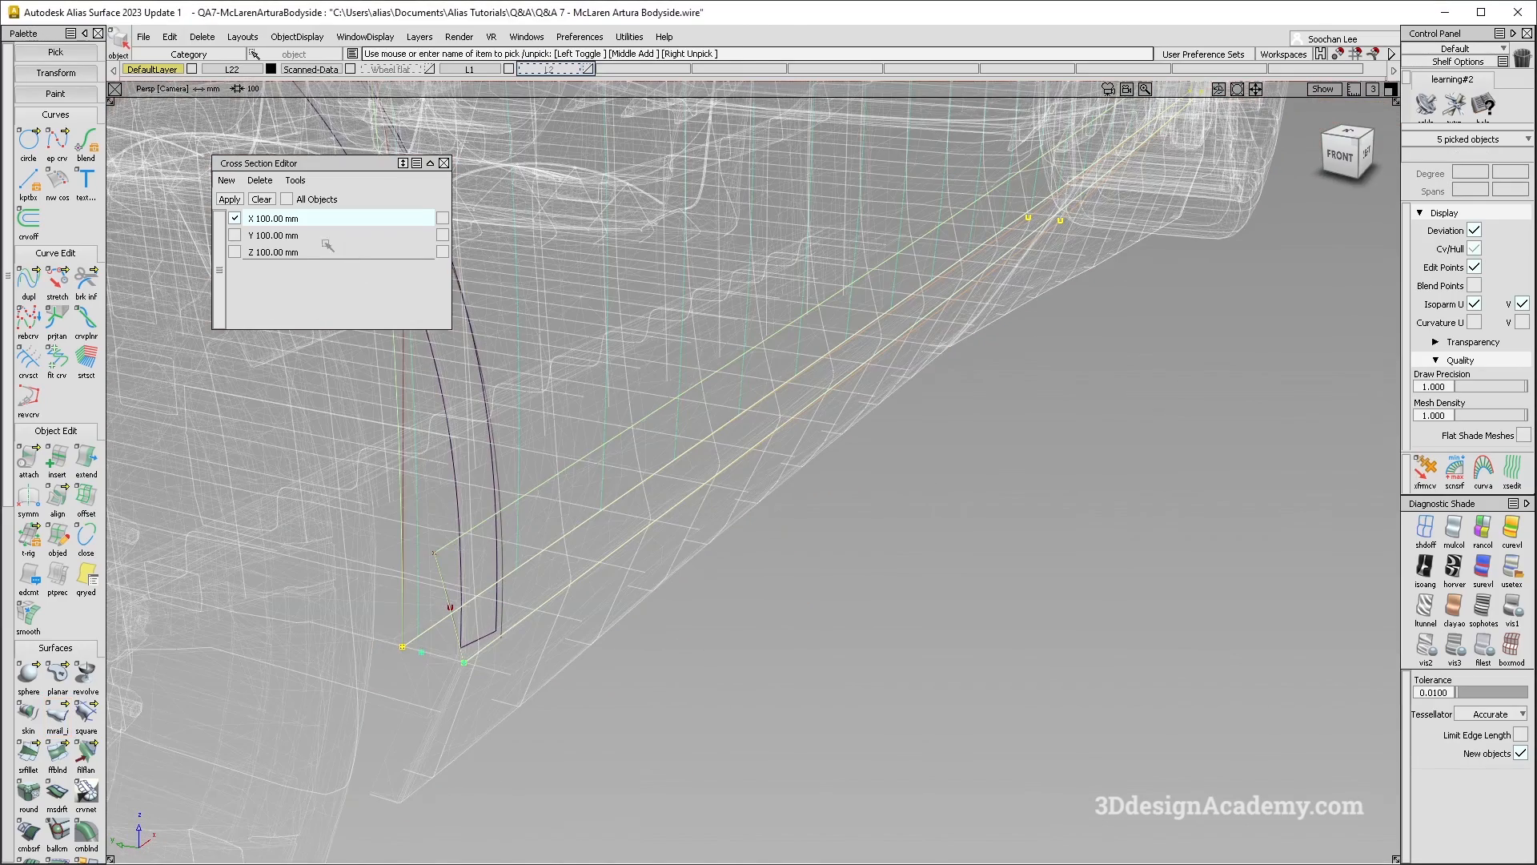
left_click_drag(805, 398, 806, 393, "ctrl+shift")
middle_click_drag(921, 322, 851, 393, "alt+shift")
left_click(872, 336, "alt+shift")
left_click_drag(930, 331, 894, 372, "alt+shift")
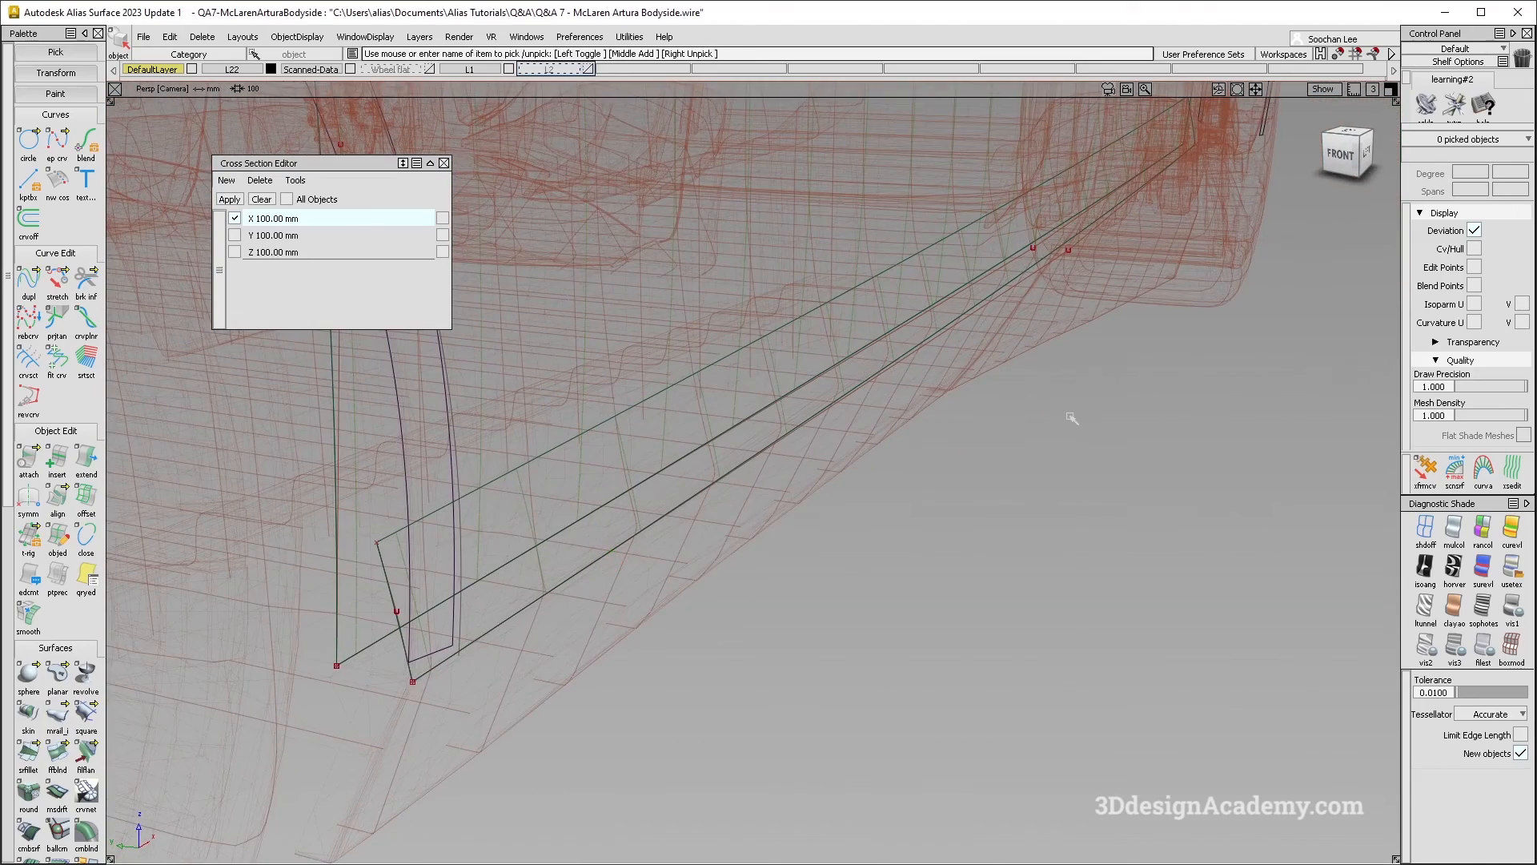
Step: Raise the outboard sill curve's rear end CV along Z in the left view to the lower corner of the rear wheel arch
middle_click_drag(1085, 296, 853, 357, "alt+shift")
left_click(828, 369, "alt+shift")
left_click_drag(882, 353, 615, 421, "alt+shift")
left_click_drag(830, 371, 962, 464, "alt+shift")
mouse_move(983, 574)
left_mouse_down("ctrl+shift")
mouse_move(962, 466)
mouse_move(897, 430)
mouse_move(951, 440)
mouse_move(914, 442)
mouse_move(970, 477)
left_mouse_up("ctrl+shift")
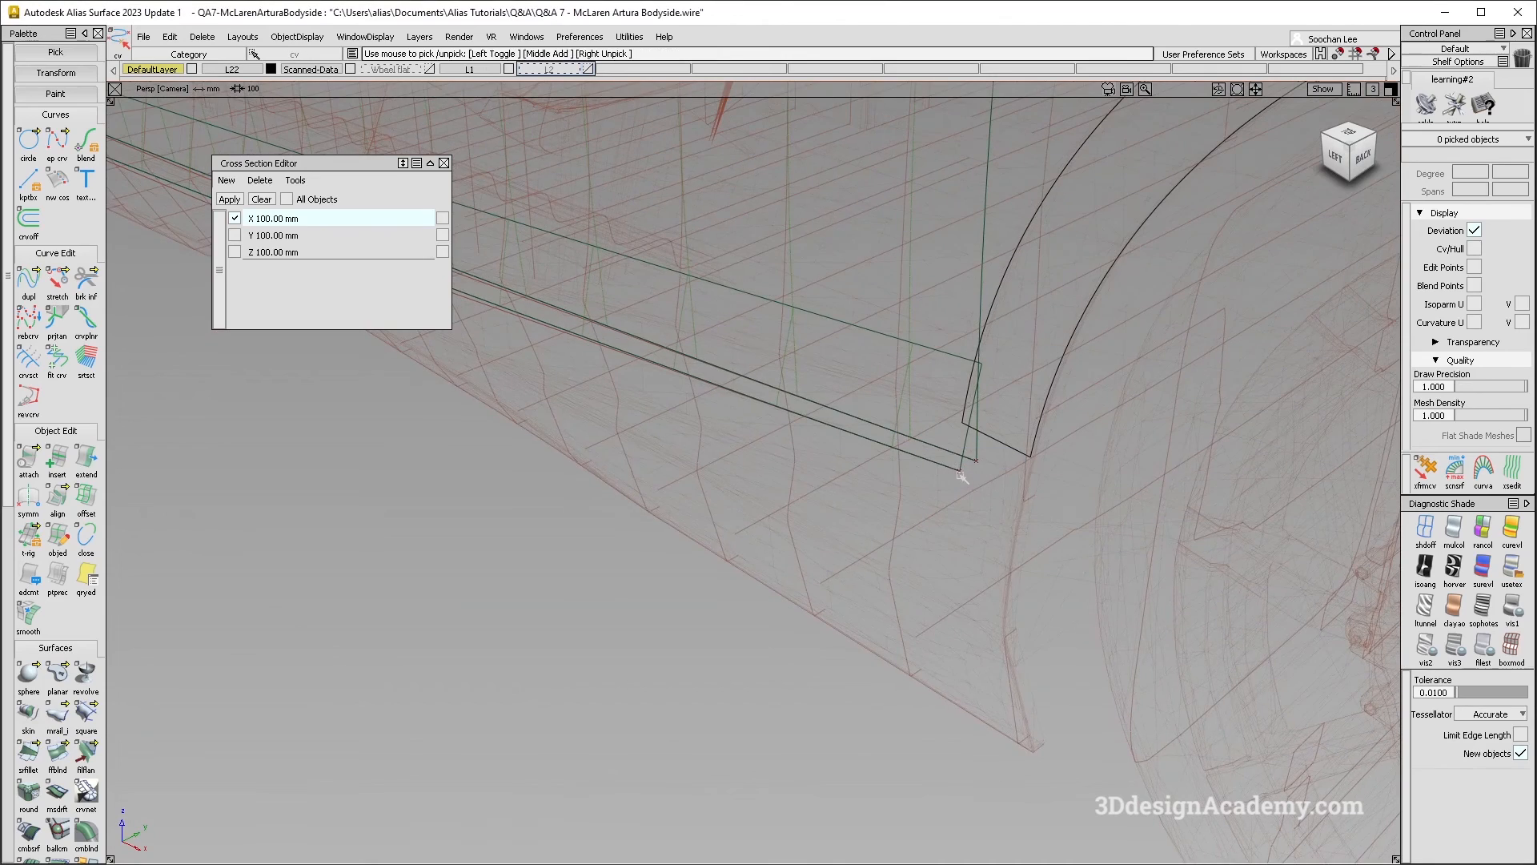
left_click(961, 475)
key("F6")
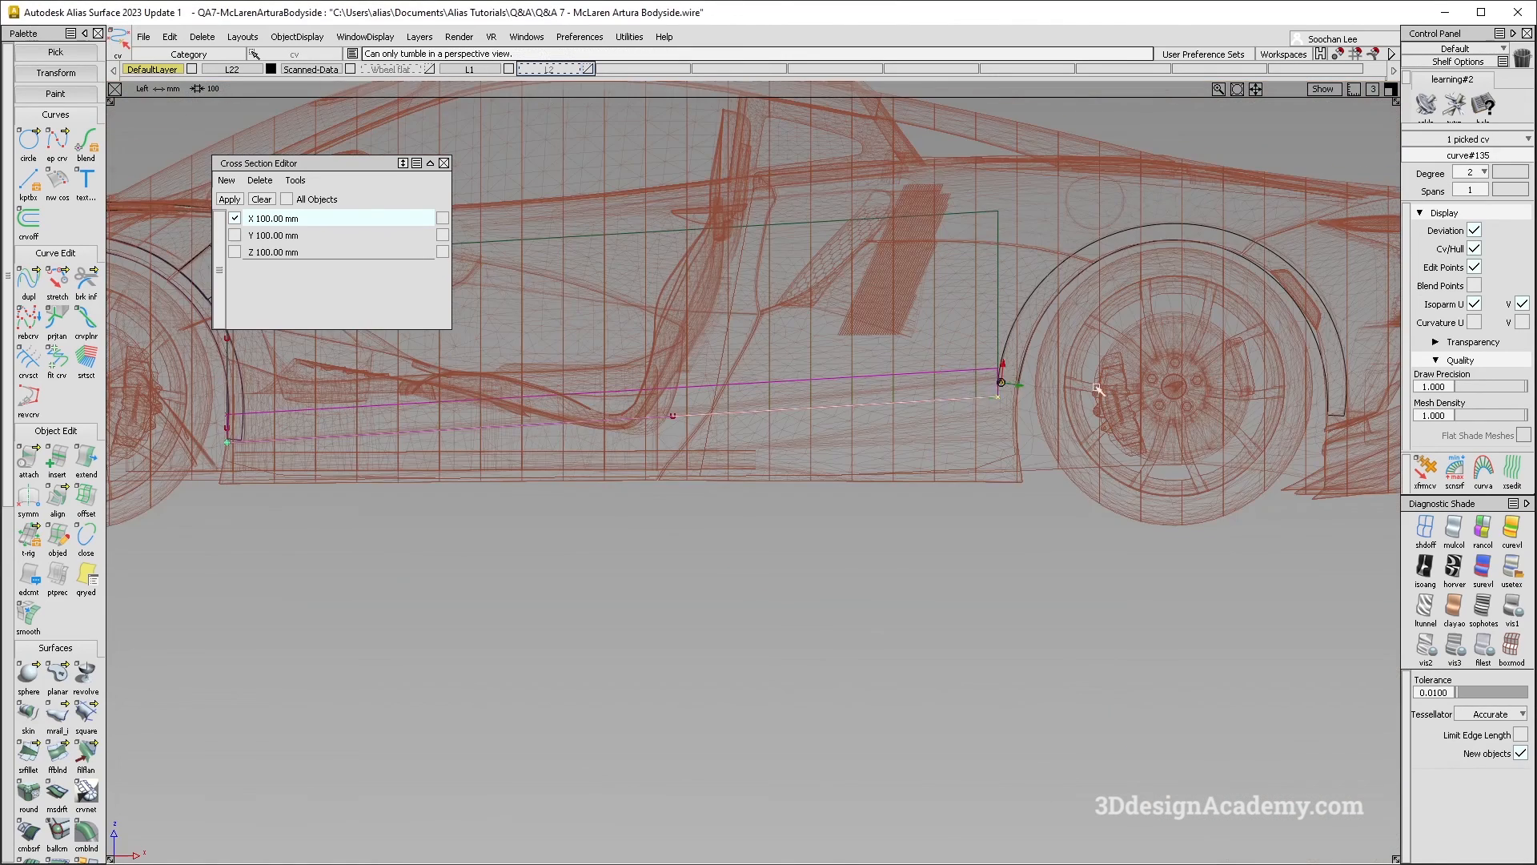
right_click_drag(1051, 388, 1050, 518, "alt+shift")
middle_click_drag(1050, 518, 1002, 512, "ctrl+shift")
right_click_drag(1001, 511, 999, 446)
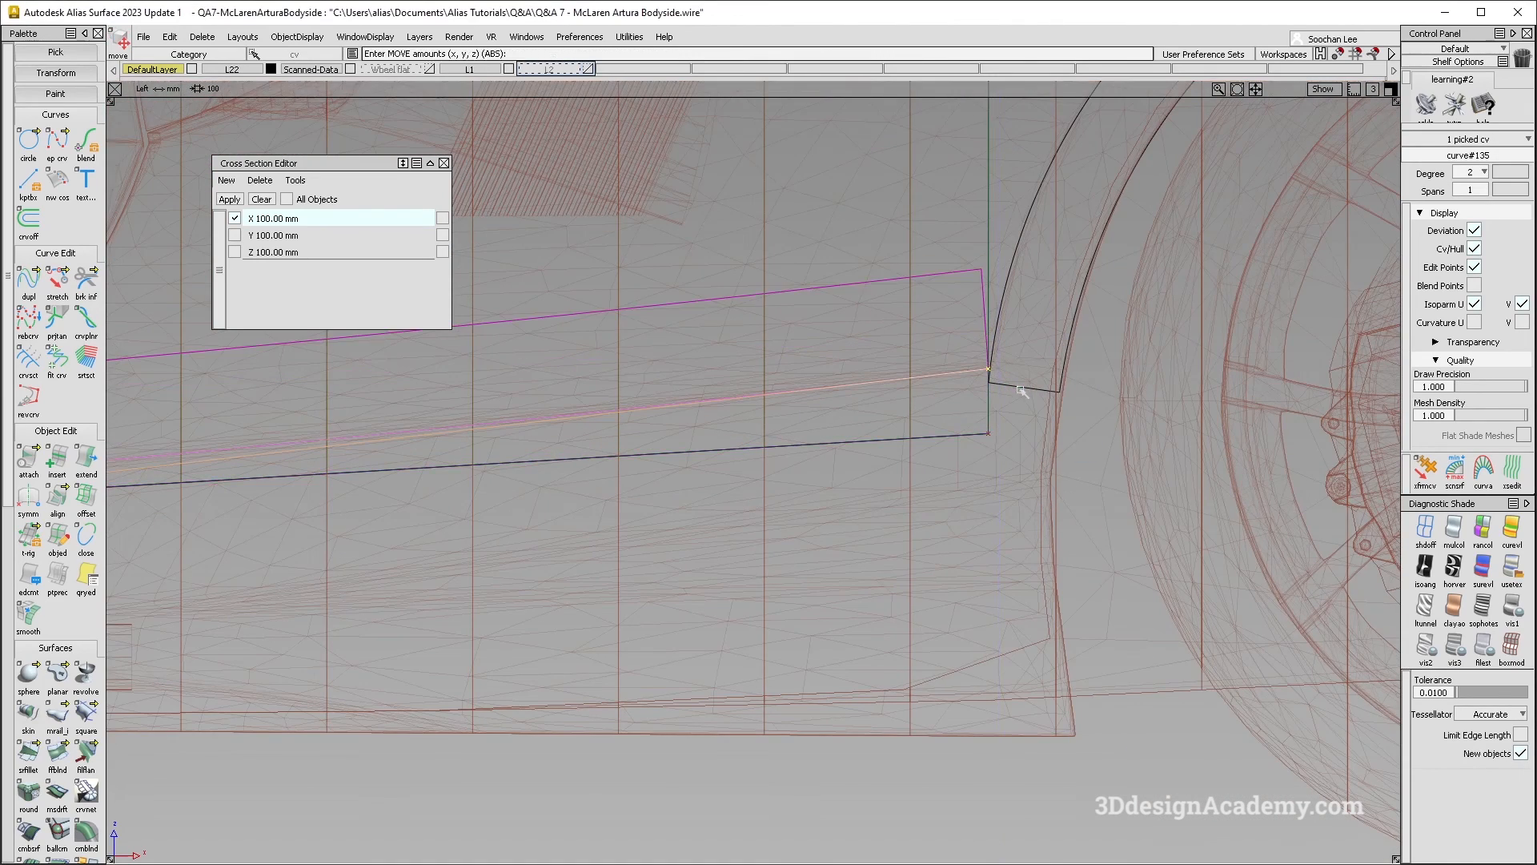
right_click_drag(1047, 379, 1129, 379, "alt+shift")
left_click_drag(961, 337, 964, 325, "ctrl+alt")
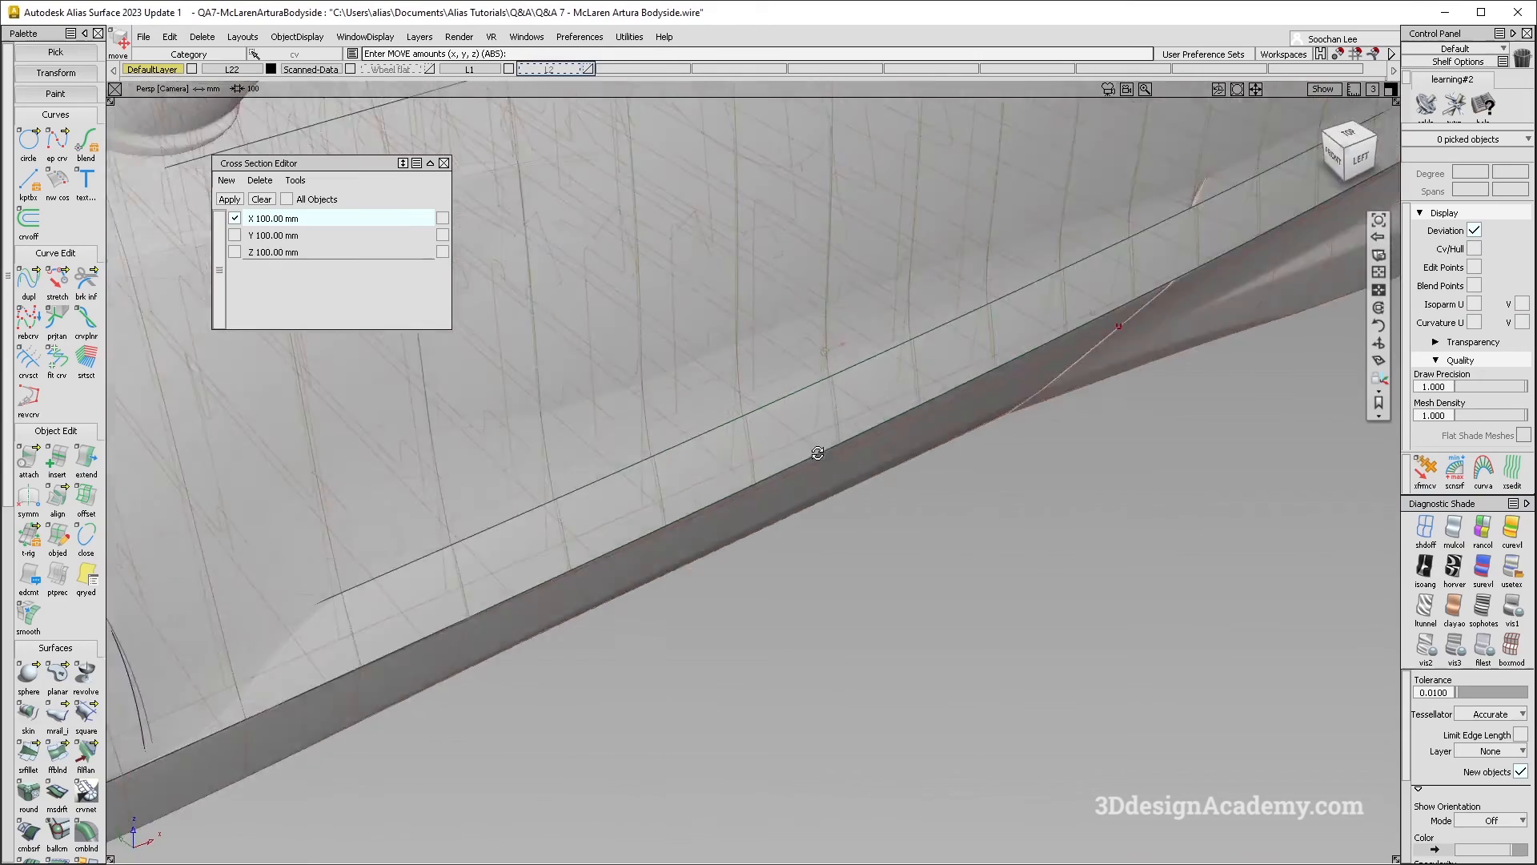
Step: Move the outboard sill curve's middle CV along Y to fit the new lower surface to the scan sections
left_click_drag(817, 453, 988, 383, "alt+shift")
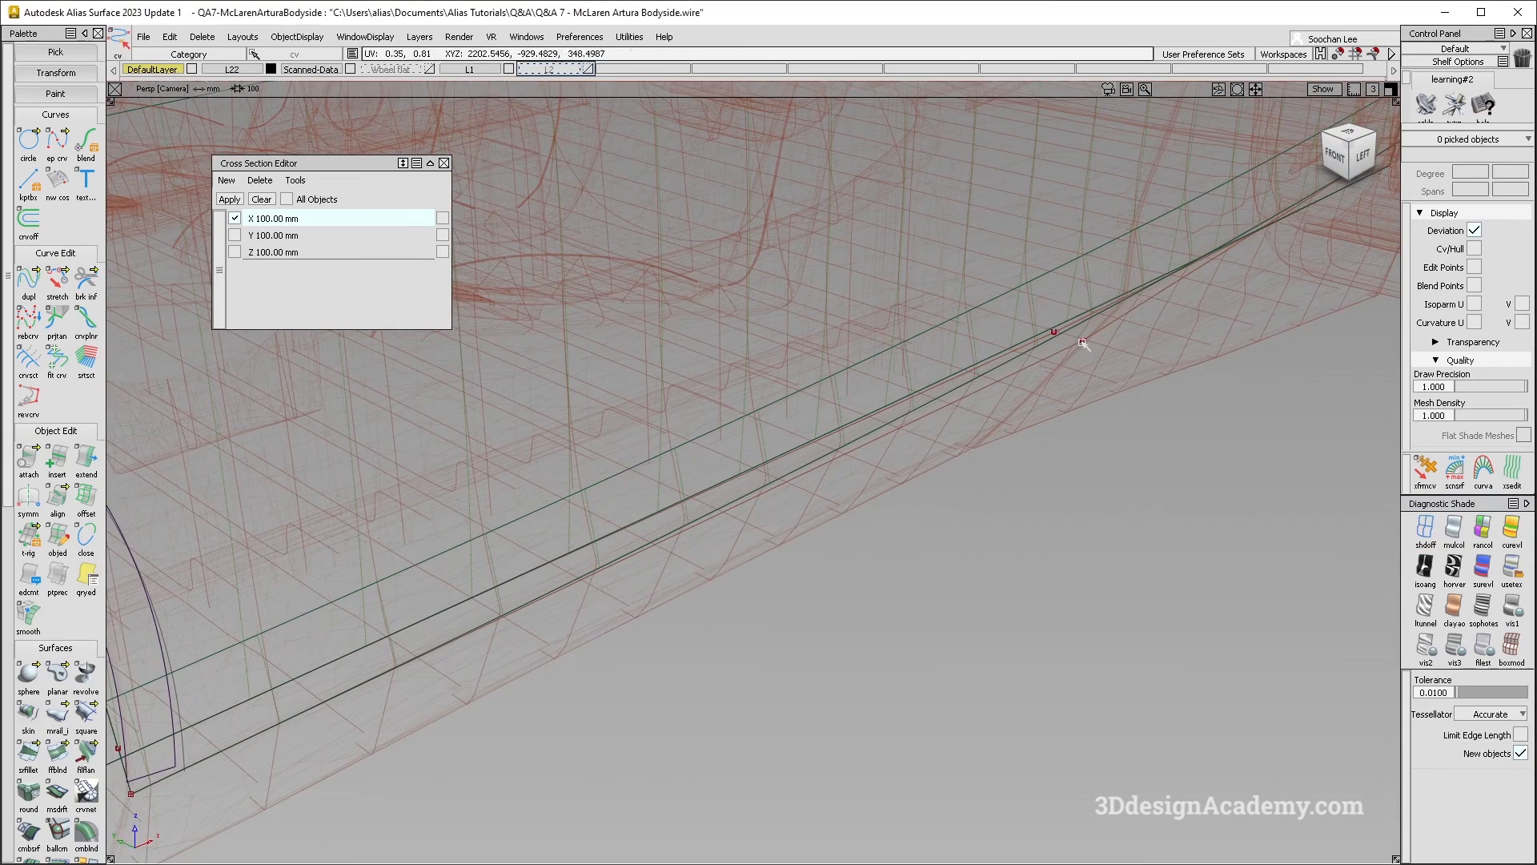
left_click(1083, 343)
middle_click_drag(1082, 343, 1110, 442)
right_click_drag(1108, 441, 651, 515, "alt+shift")
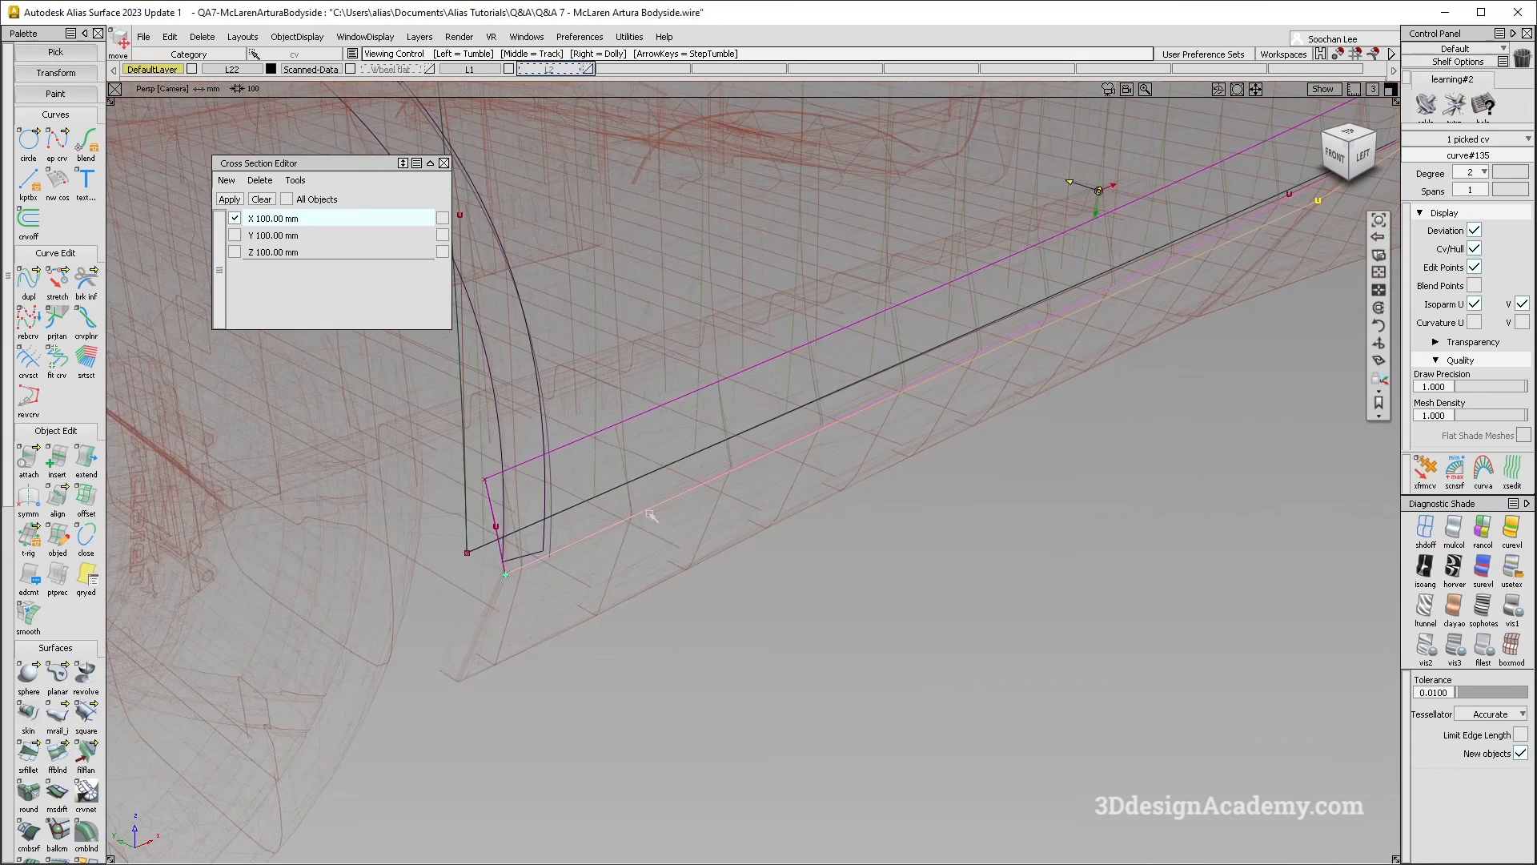
right_click_drag(1034, 383, 1029, 463, "alt+shift")
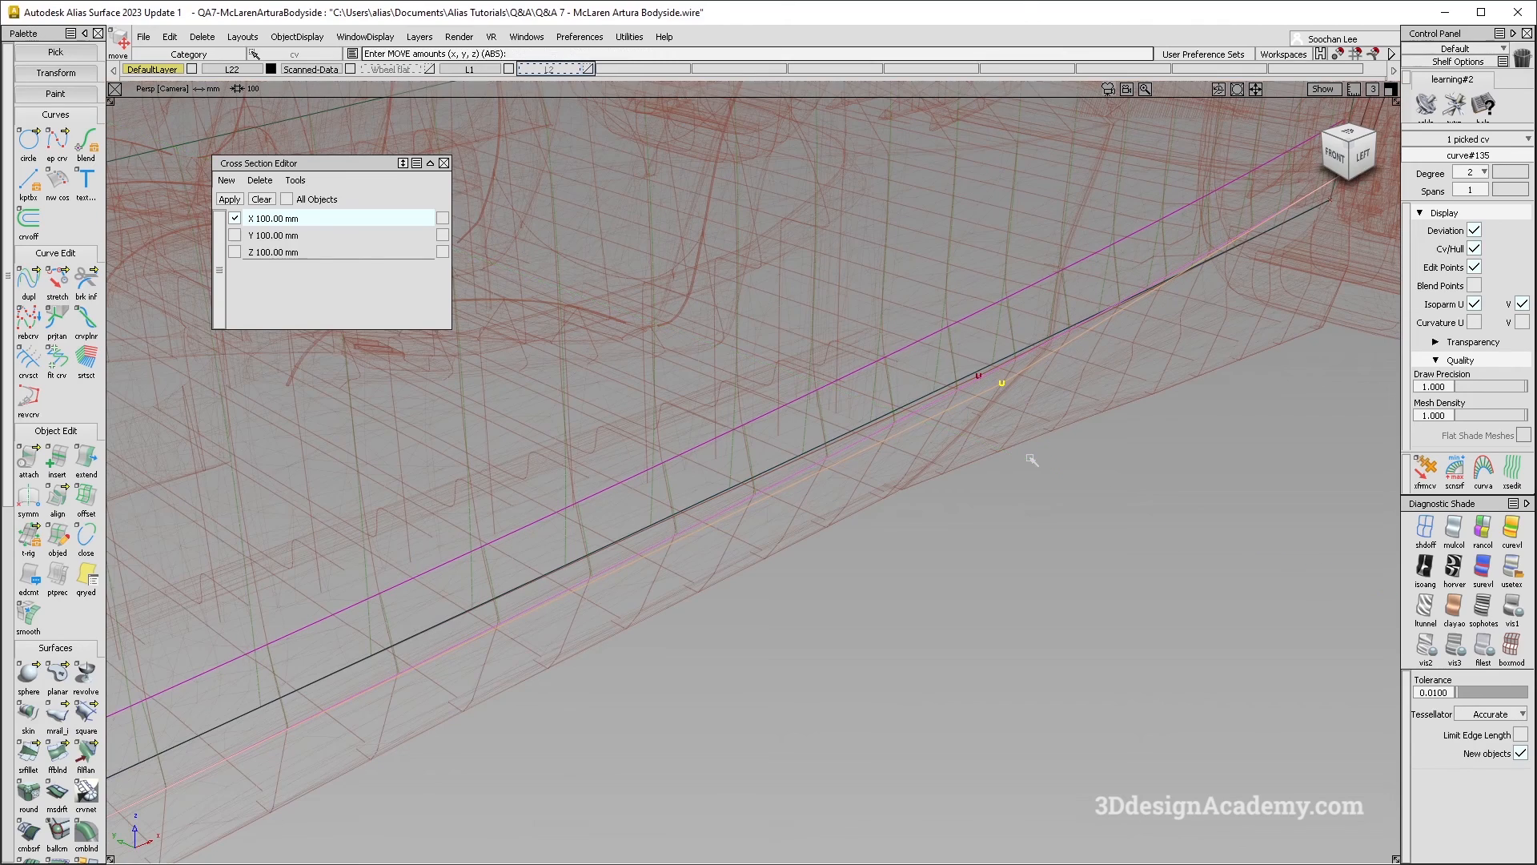
right_click_drag(1033, 458, 1016, 439, "alt+shift")
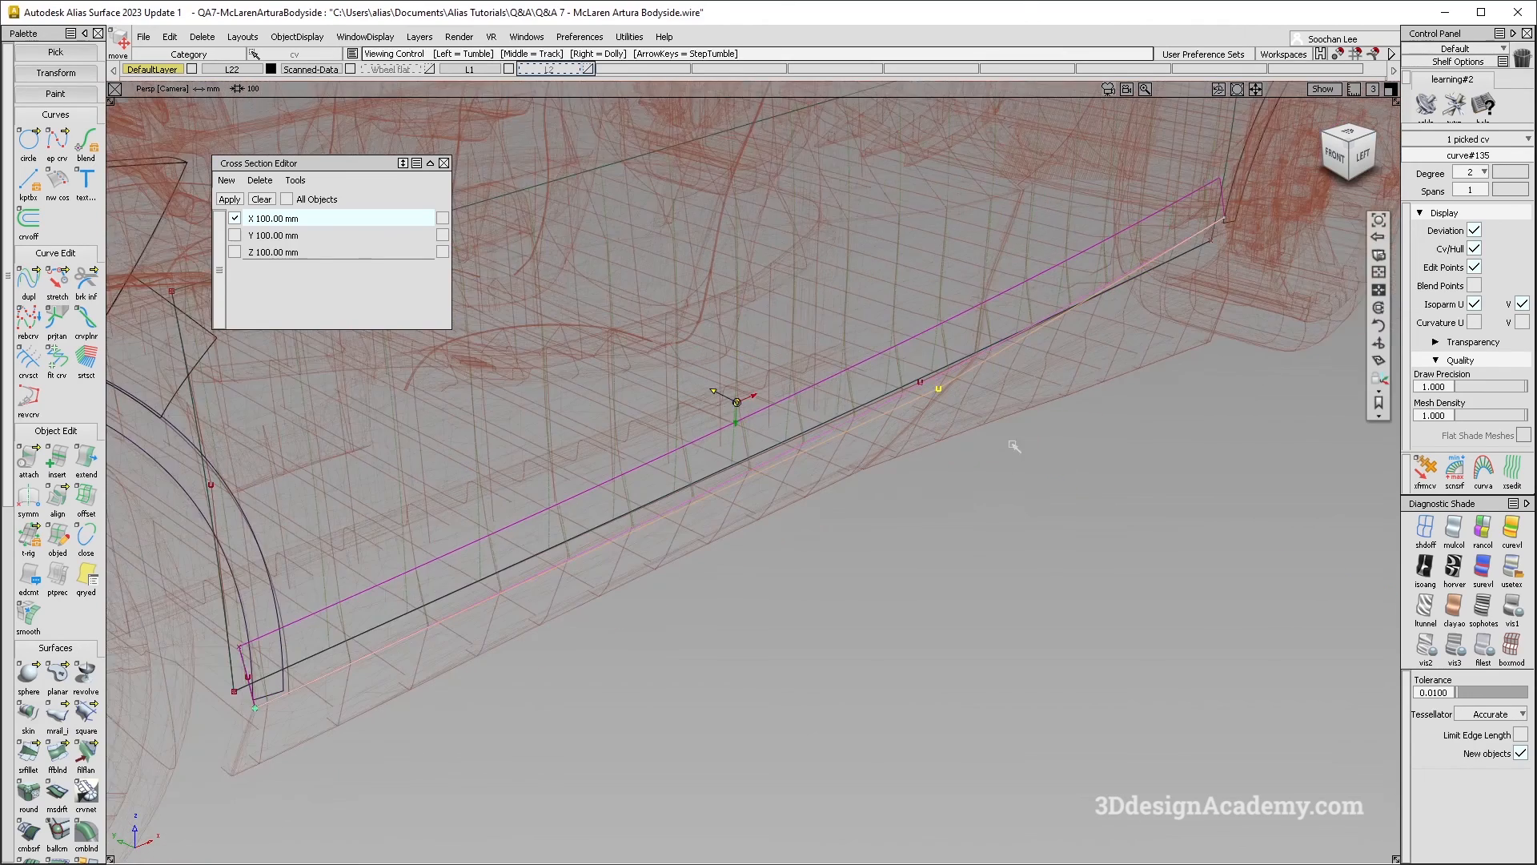
left_click_drag(1016, 439, 718, 413, "alt+shift")
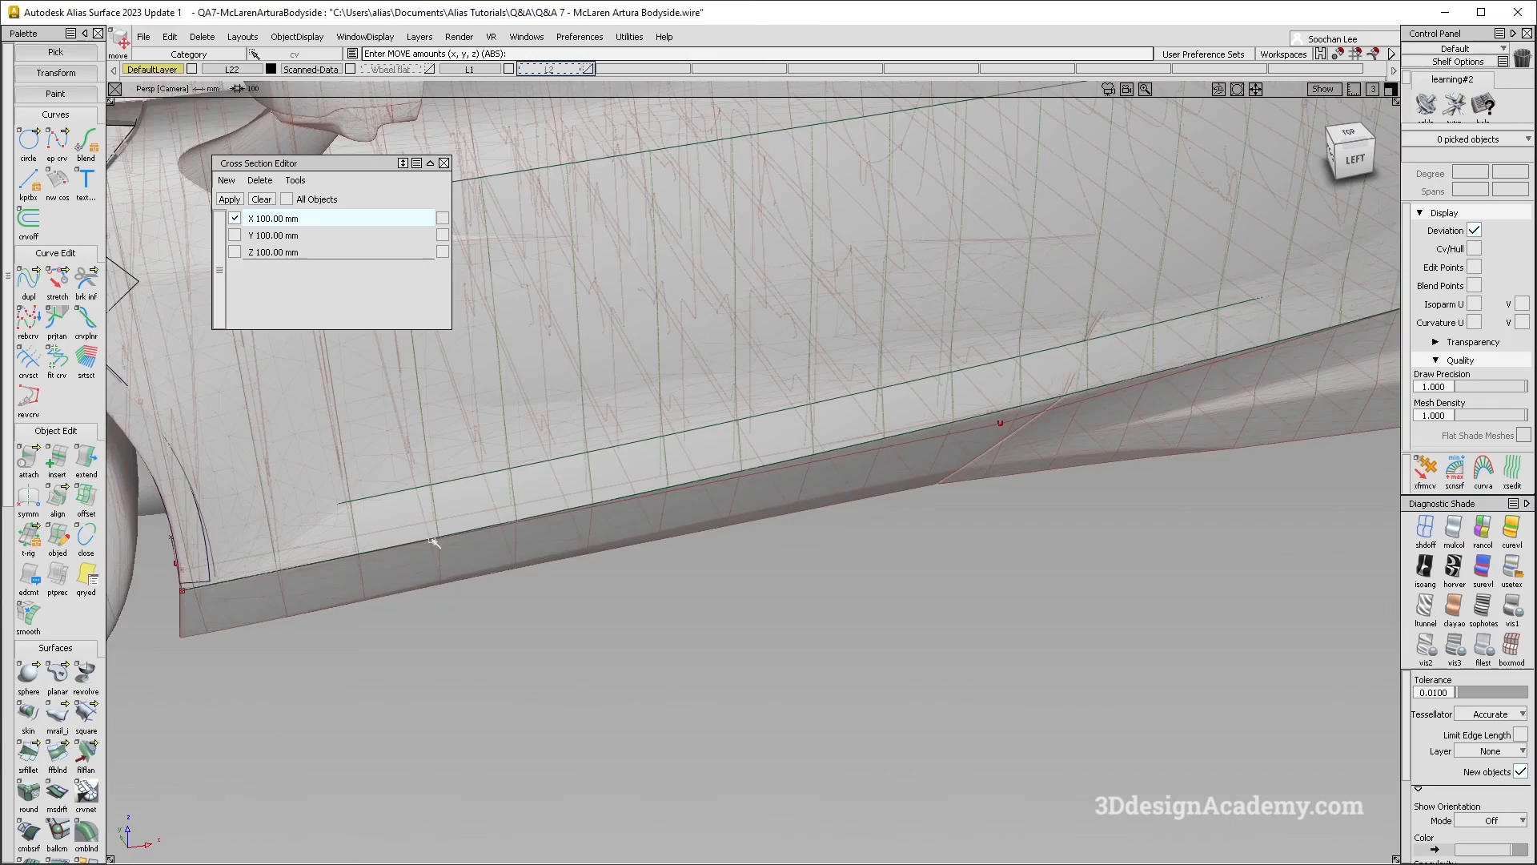
Step: Inspect the lower surface's fit to the scan along the sill, down to its front end at the wheel arch
middle_click_drag(434, 543, 627, 518, "alt+shift")
left_click_drag(626, 519, 662, 452, "alt+shift")
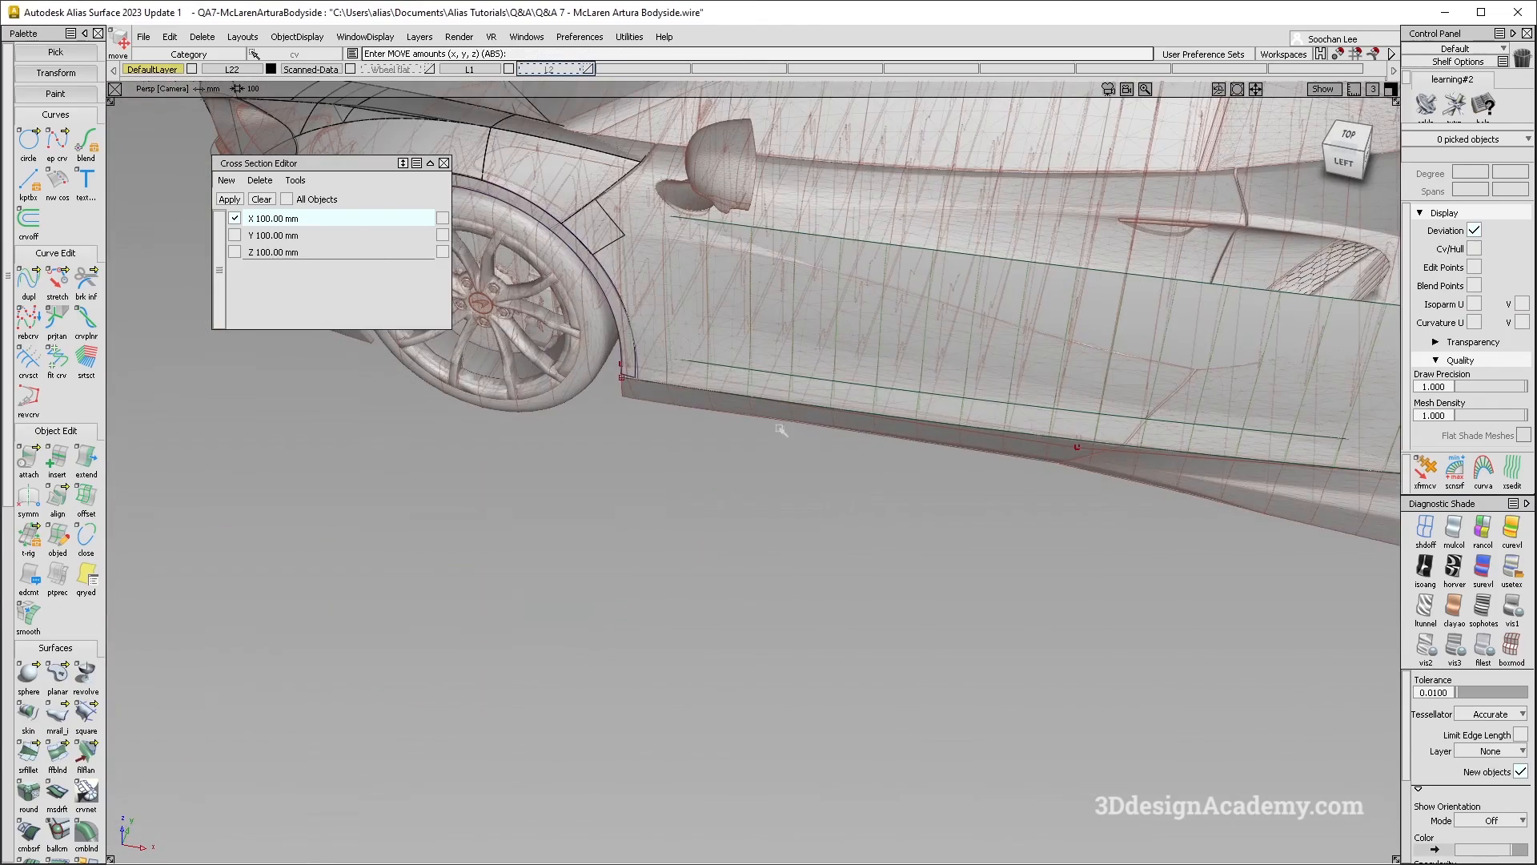
left_click_drag(782, 430, 576, 403, "alt+shift")
left_click_drag(1011, 337, 1105, 361, "ctrl+shift")
left_click(934, 374)
right_click_drag(448, 553, 596, 504, "alt+shift")
left_click_drag(595, 505, 589, 480, "alt+shift")
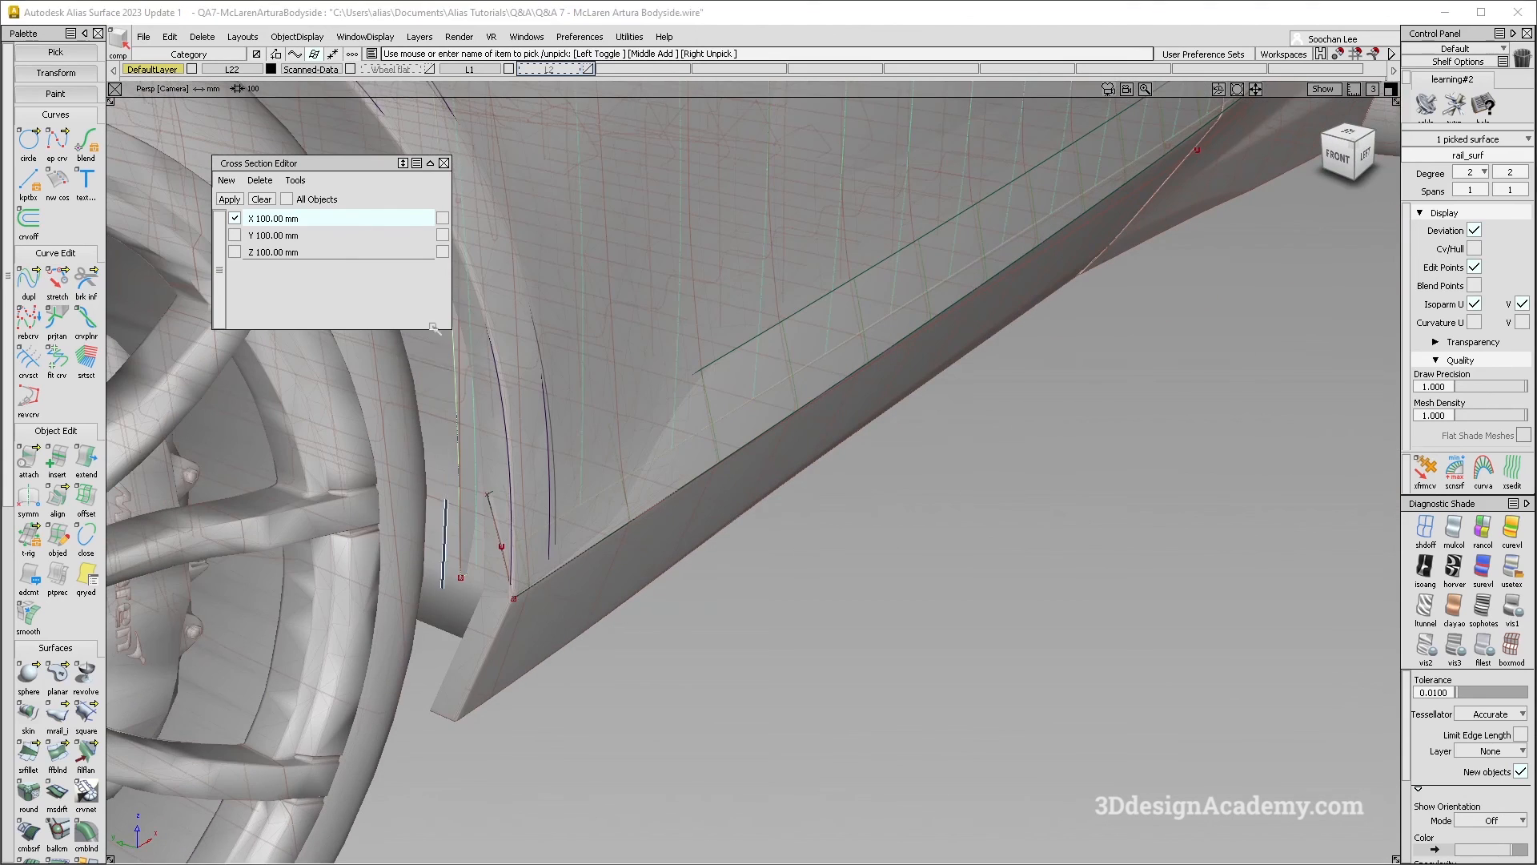
left_click(588, 481)
Step: Extend the upper end of the short section curve past the bodyside surface and turn shading off
left_click(86, 458)
left_click(493, 514)
left_click(510, 524)
left_click_drag(832, 630, 817, 577)
left_click_drag(1029, 473, 919, 392, "alt+shift")
left_click(1426, 529)
left_click_drag(1125, 424, 993, 371, "alt+shift")
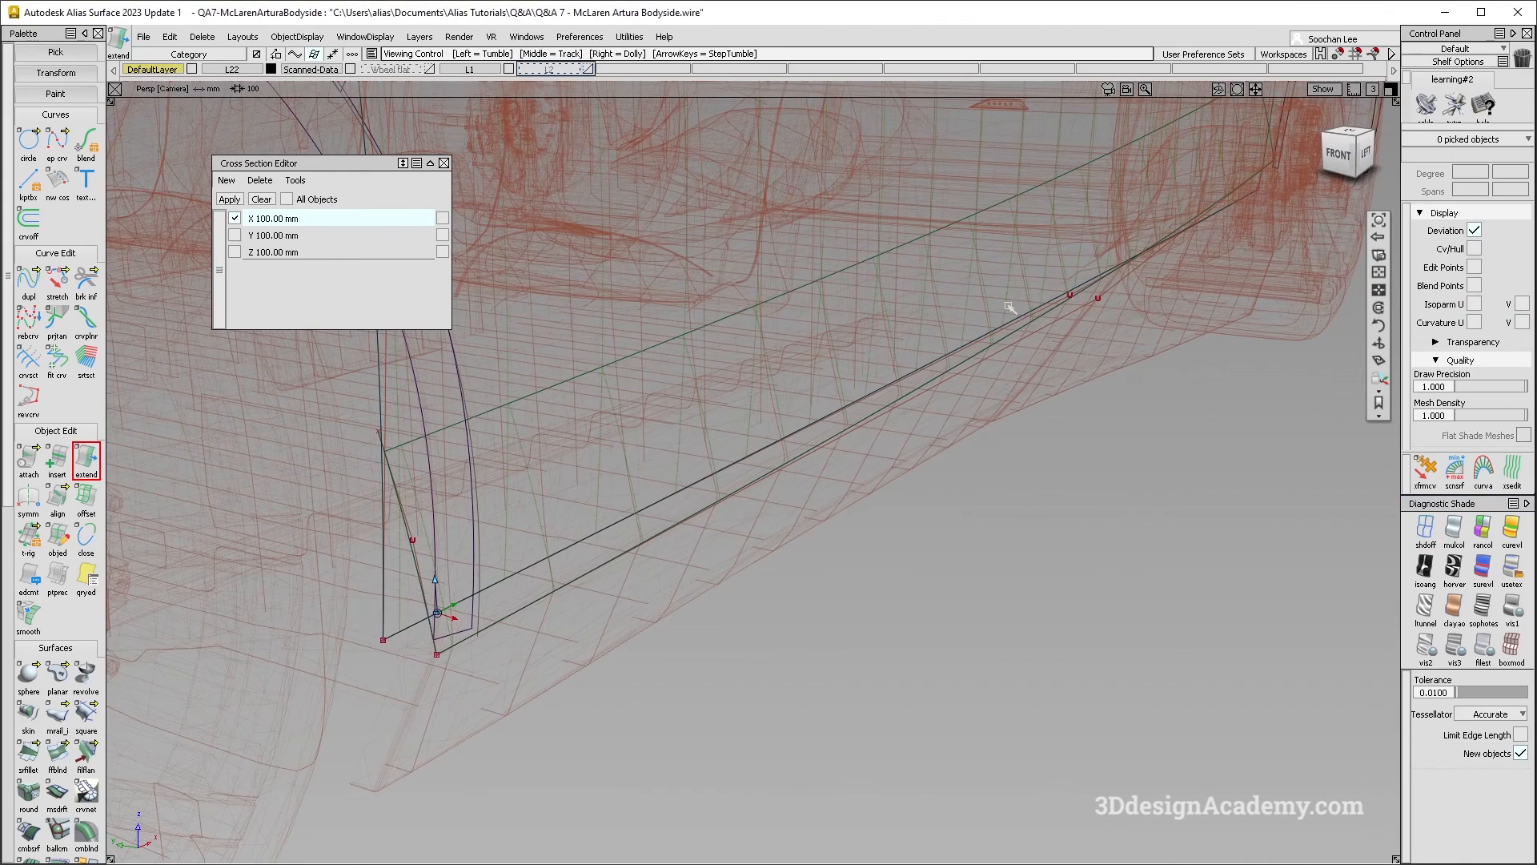
Step: Adjust the short section curve with the Stretch tool and turn multi-color shading back on
left_click(57, 280)
left_click(391, 469)
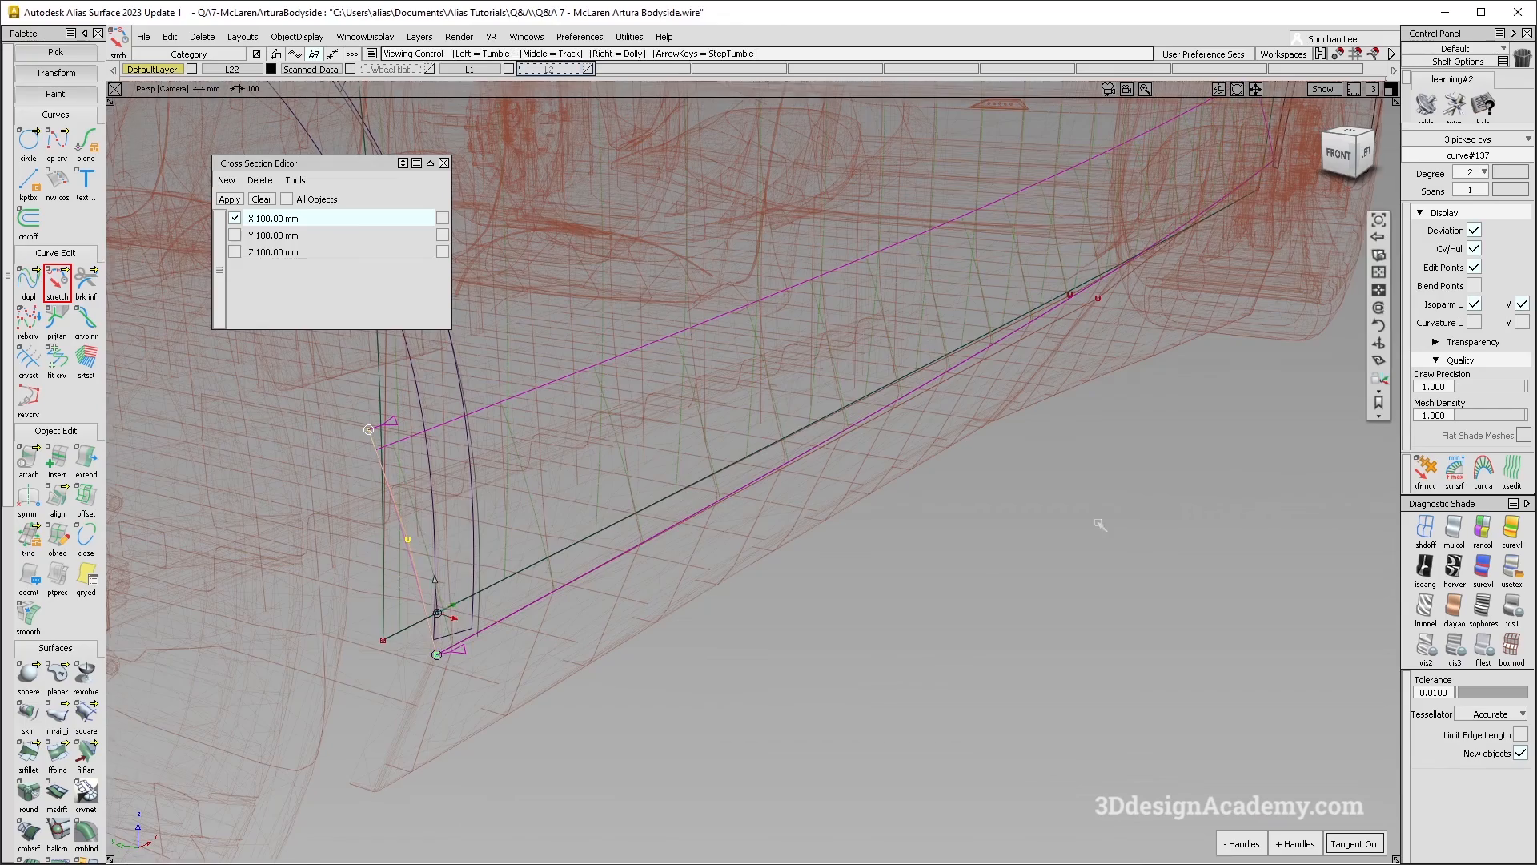
middle_click_drag(1098, 526, 951, 499, "alt+shift")
left_click_drag(993, 416, 944, 406, "alt+shift")
left_click(943, 406)
left_click(1454, 528)
Step: Compare the line where the lower surface crosses the bodyside with the reference photos of the Artura
mouse_move(905, 336)
left_mouse_down("alt+shift")
mouse_move(681, 378)
mouse_move(623, 533)
left_mouse_up("alt+shift")
right_click_drag(1005, 409, 928, 429, "alt+shift")
left_click_drag(998, 383, 934, 521, "alt+shift")
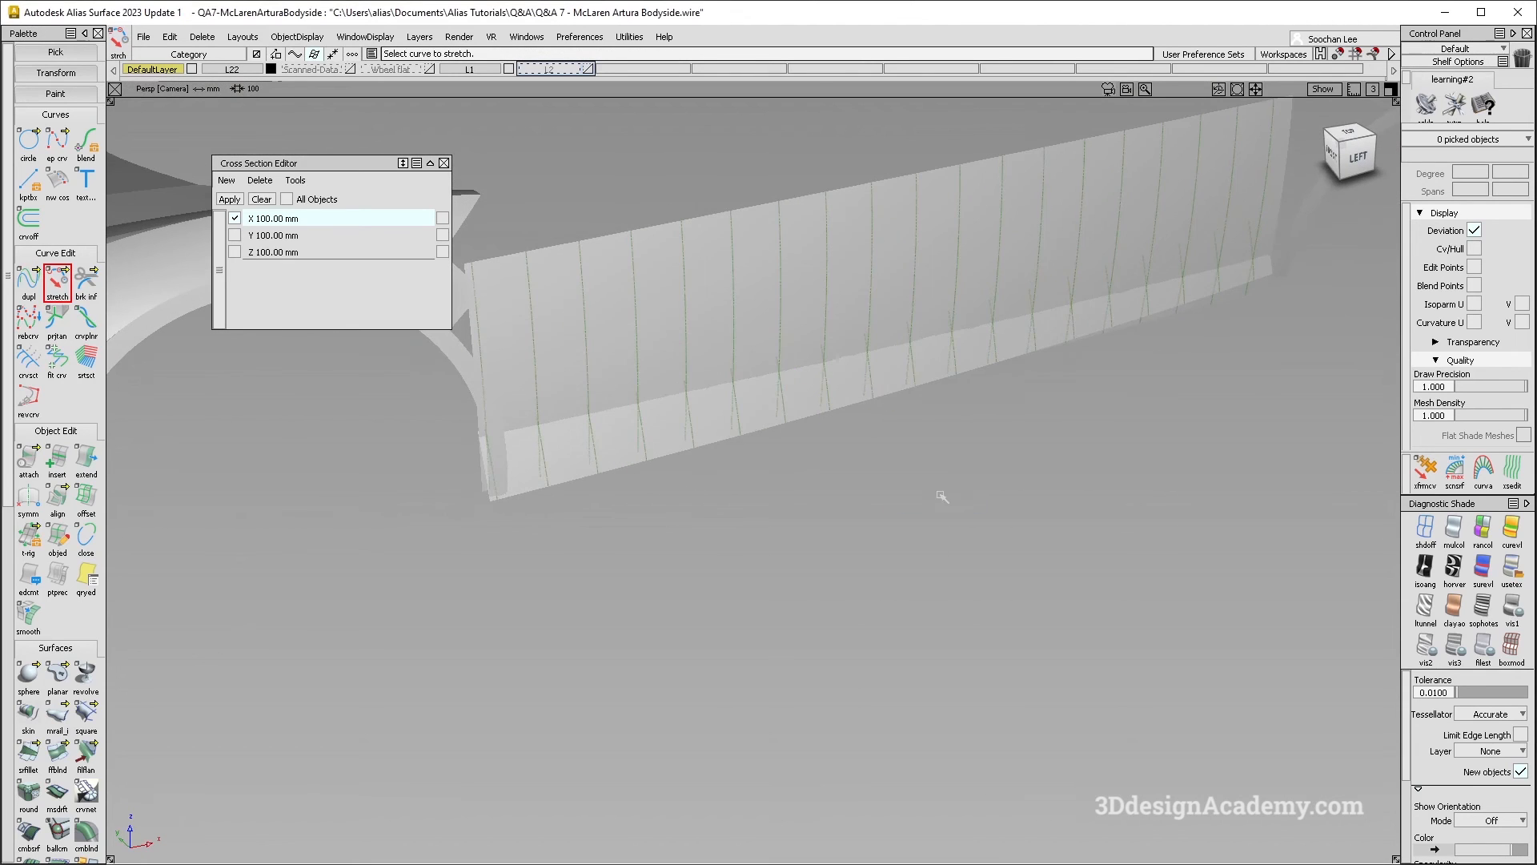
left_click_drag(894, 428, 1101, 382, "alt+shift")
left_click_drag(958, 416, 816, 493, "alt+shift")
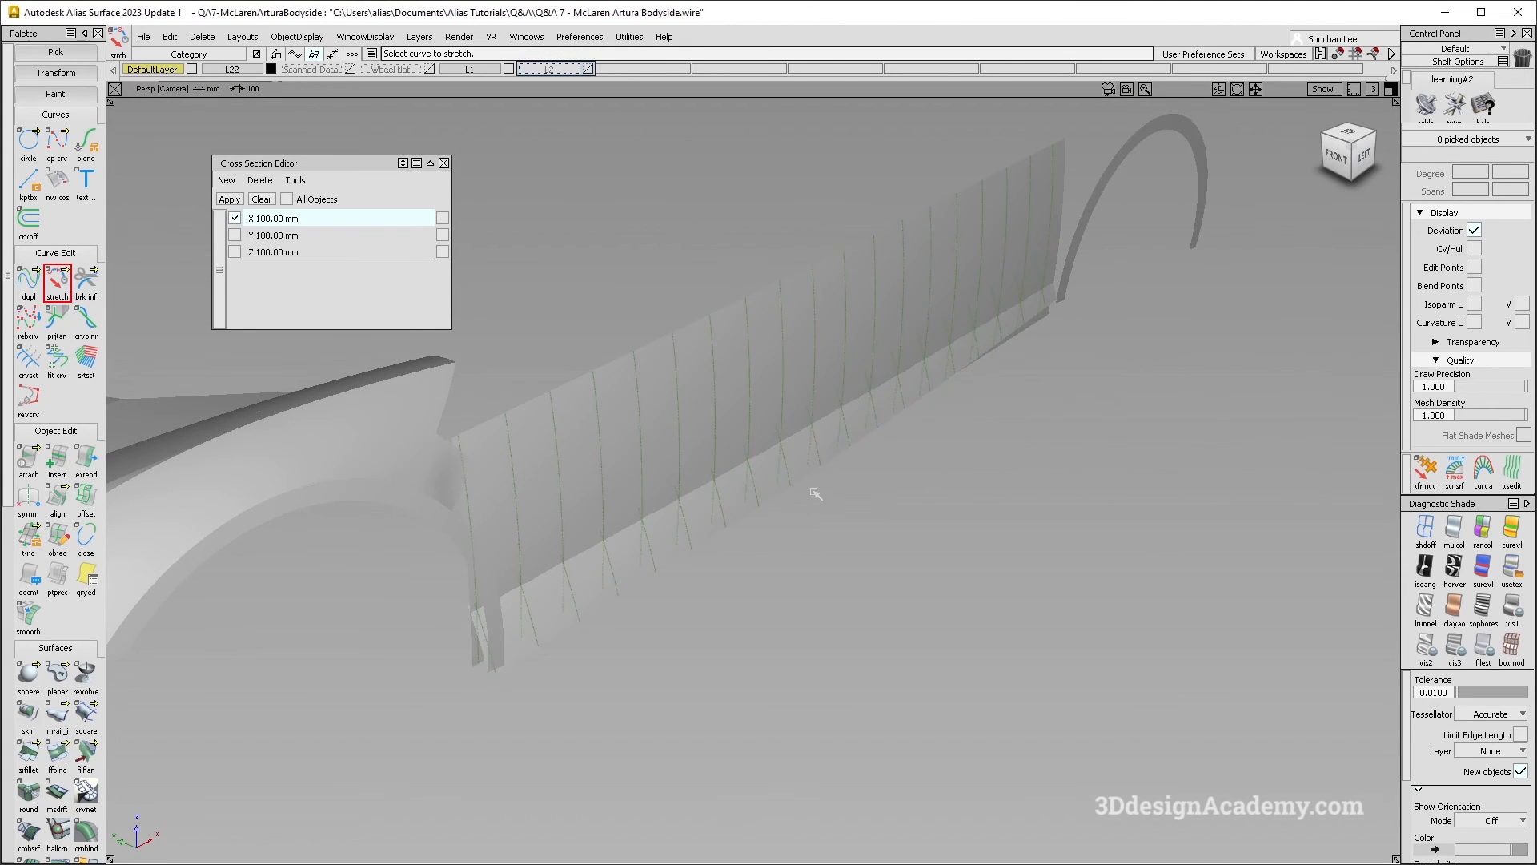
right_click_drag(854, 490, 881, 433, "alt+shift")
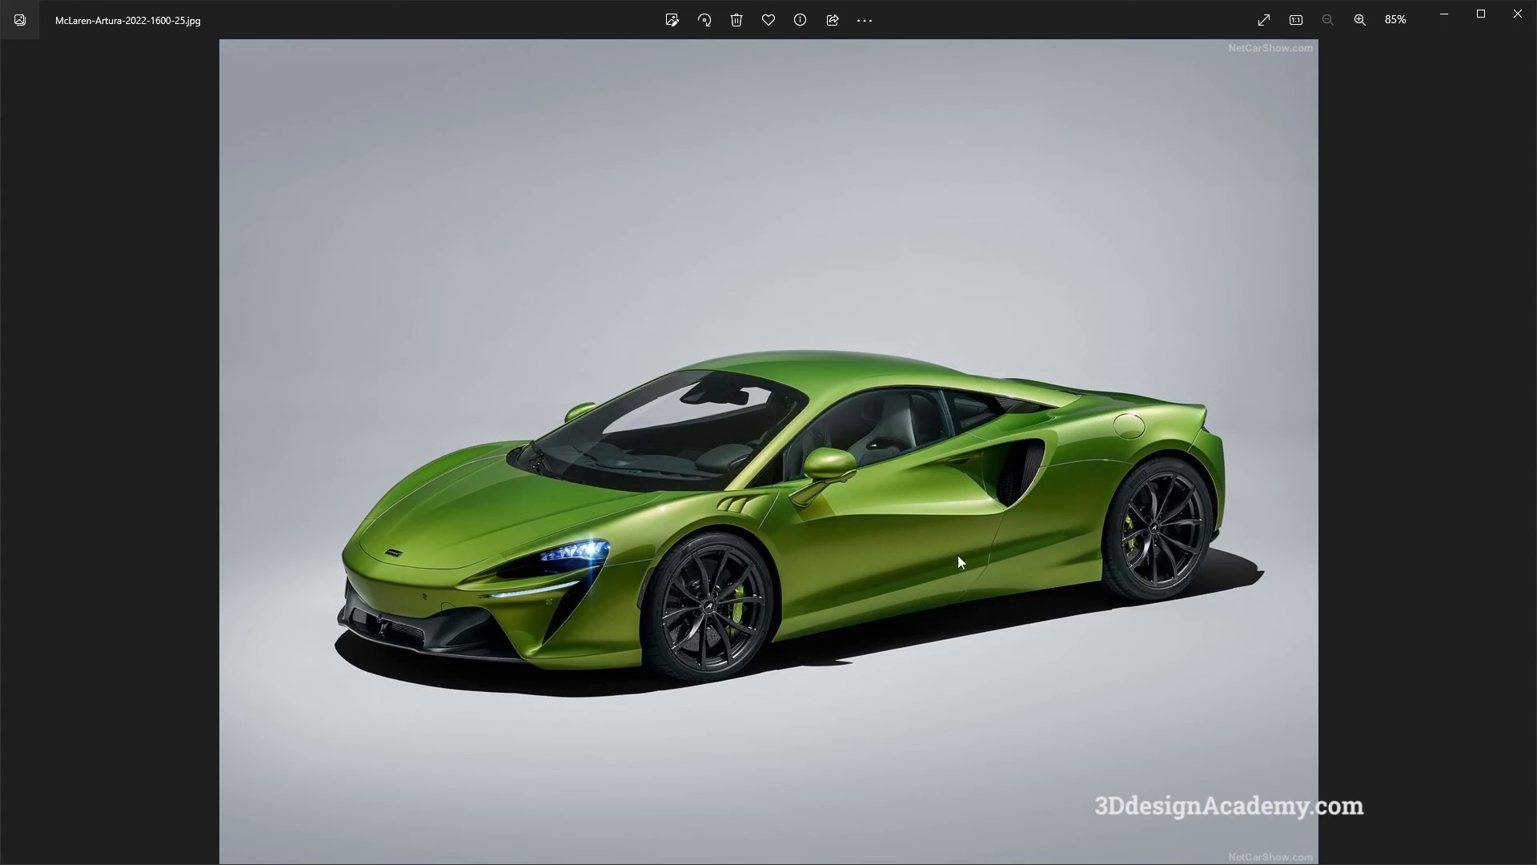
key("Right")
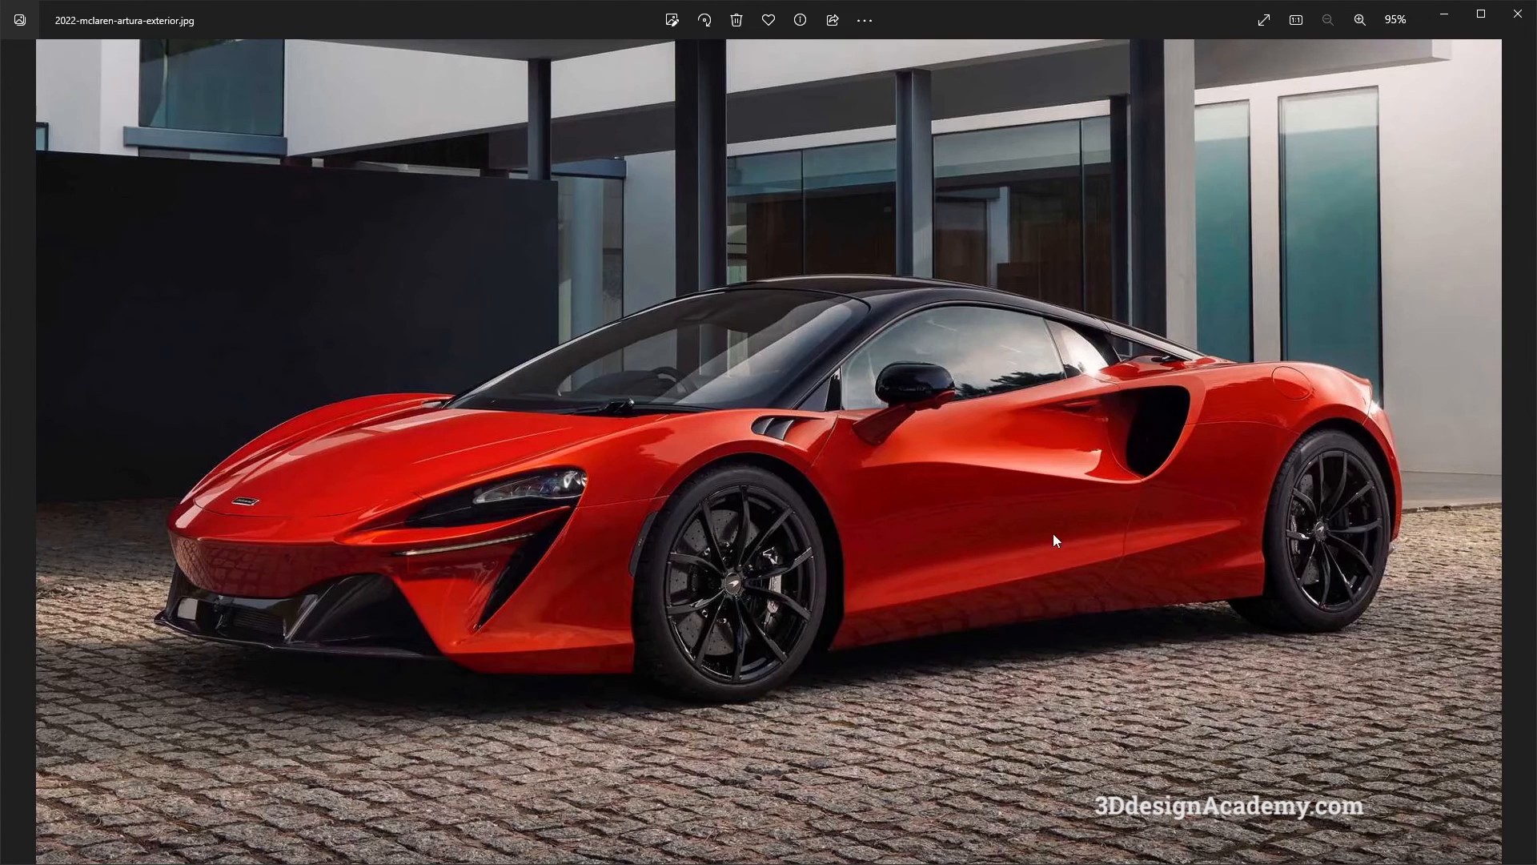
key("Left")
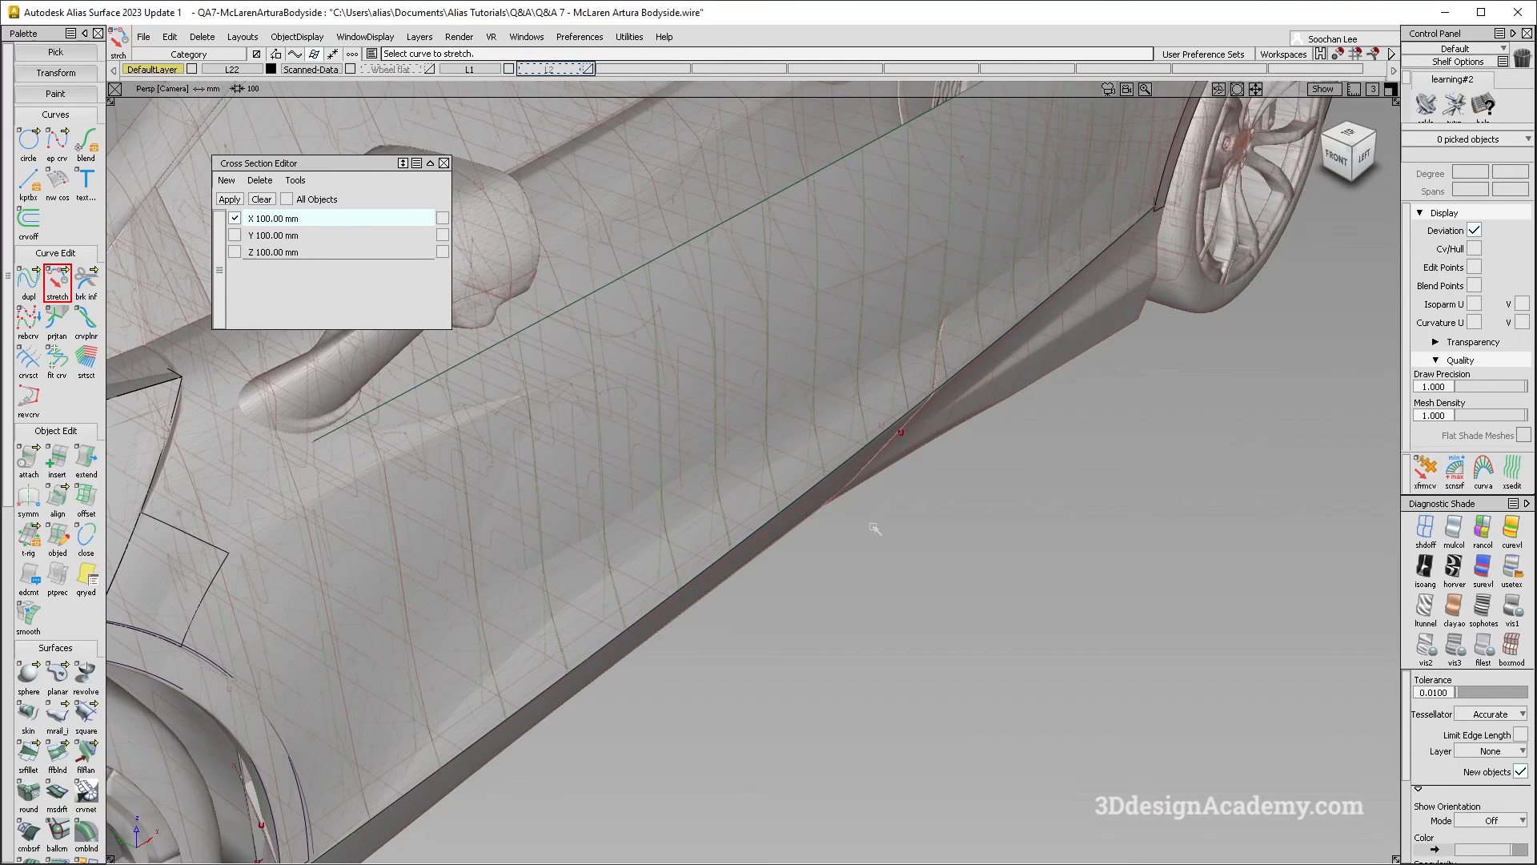
Step: Nudge the bodyside sill curve's middle CV to fit the sill edge of the scan
left_click(968, 405)
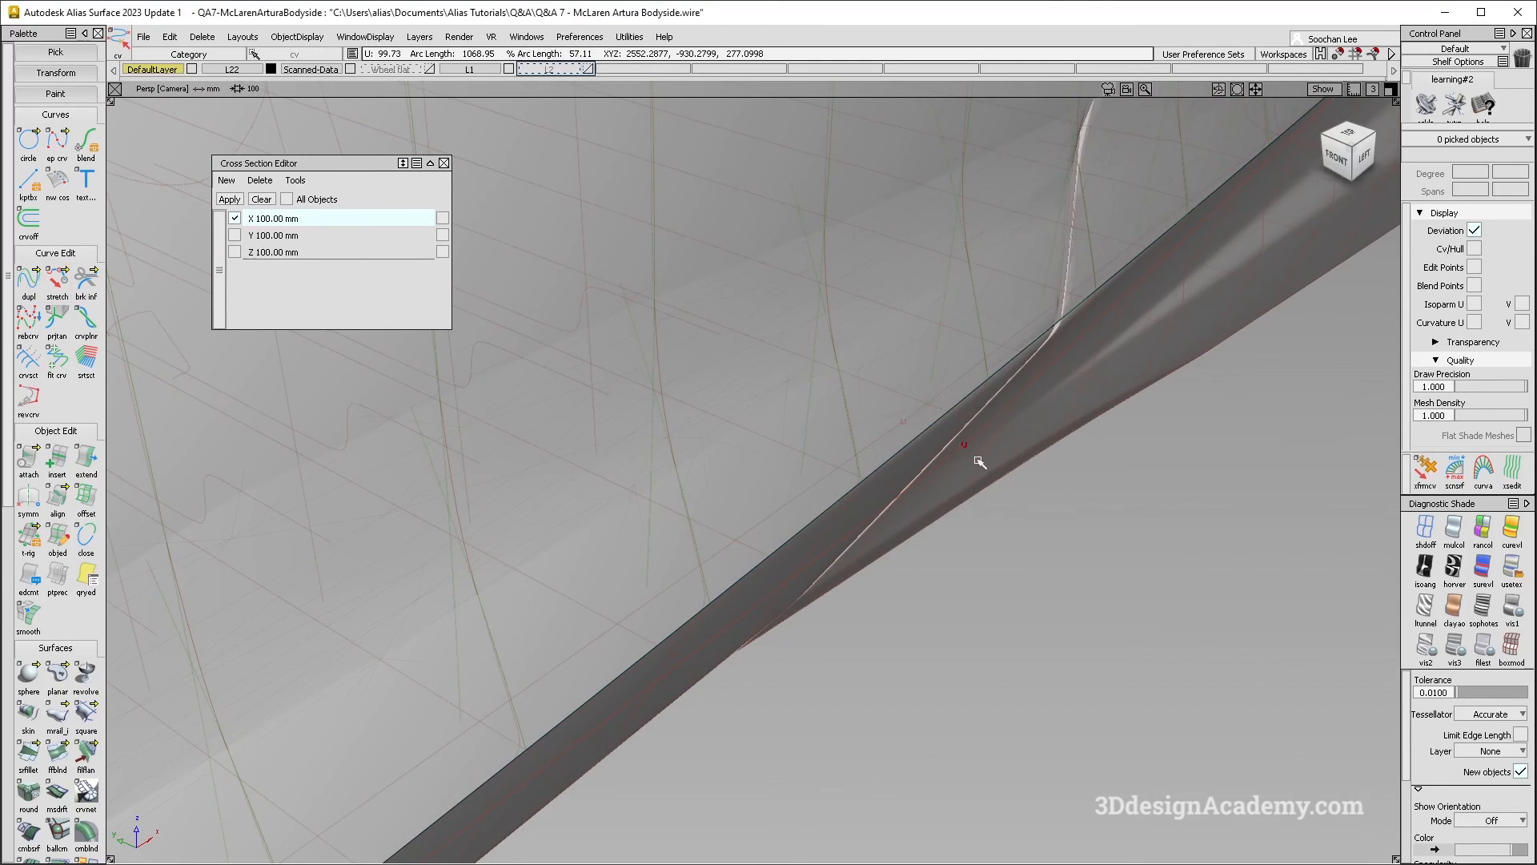
middle_click_drag(998, 499, 1000, 499)
left_click_drag(861, 436, 917, 430, "ctrl+shift")
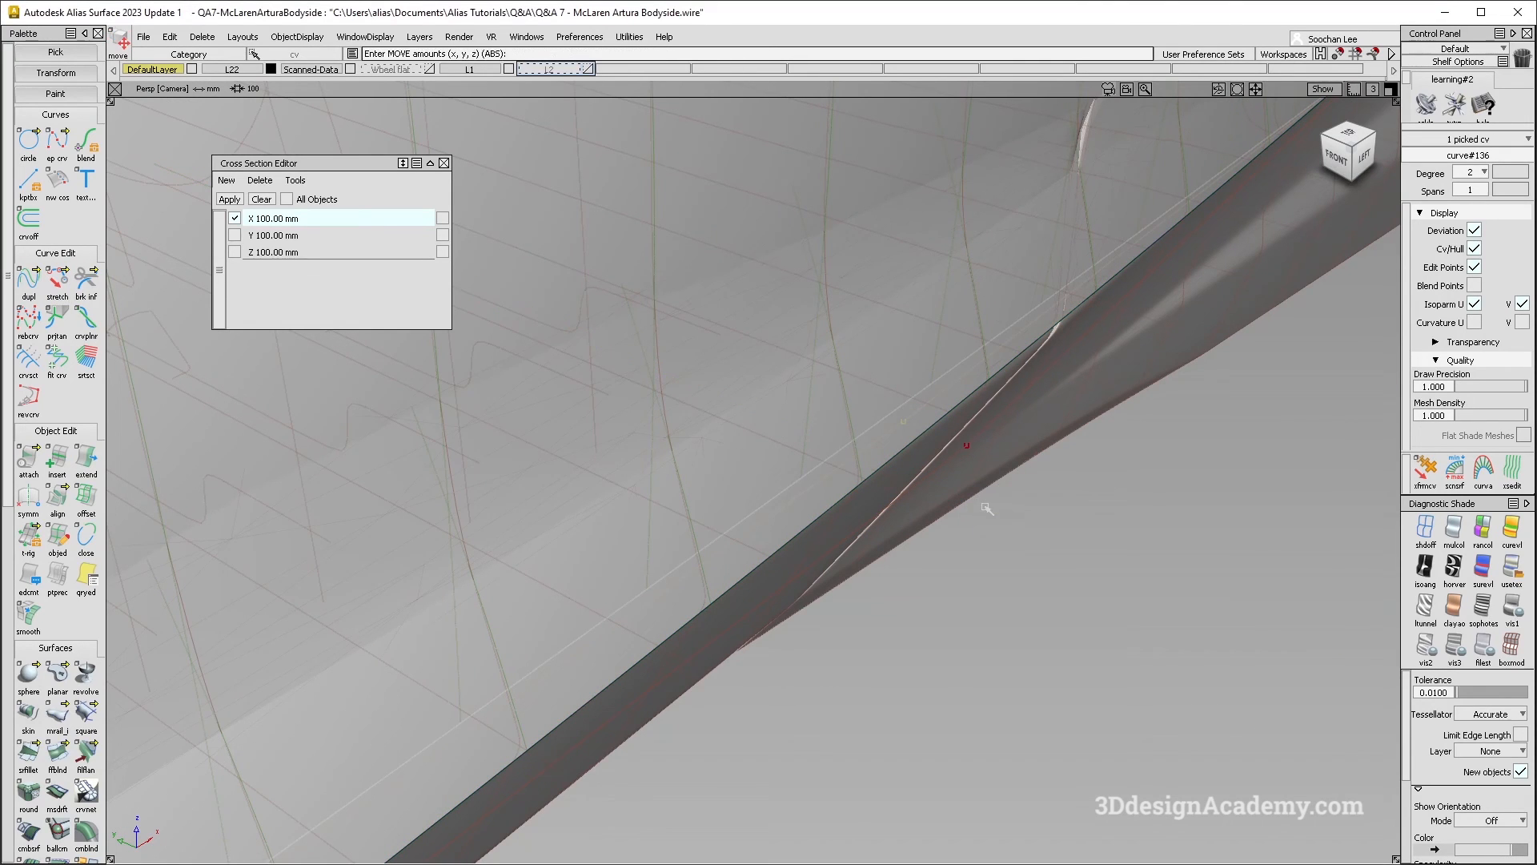
middle_click_drag(984, 508, 983, 505)
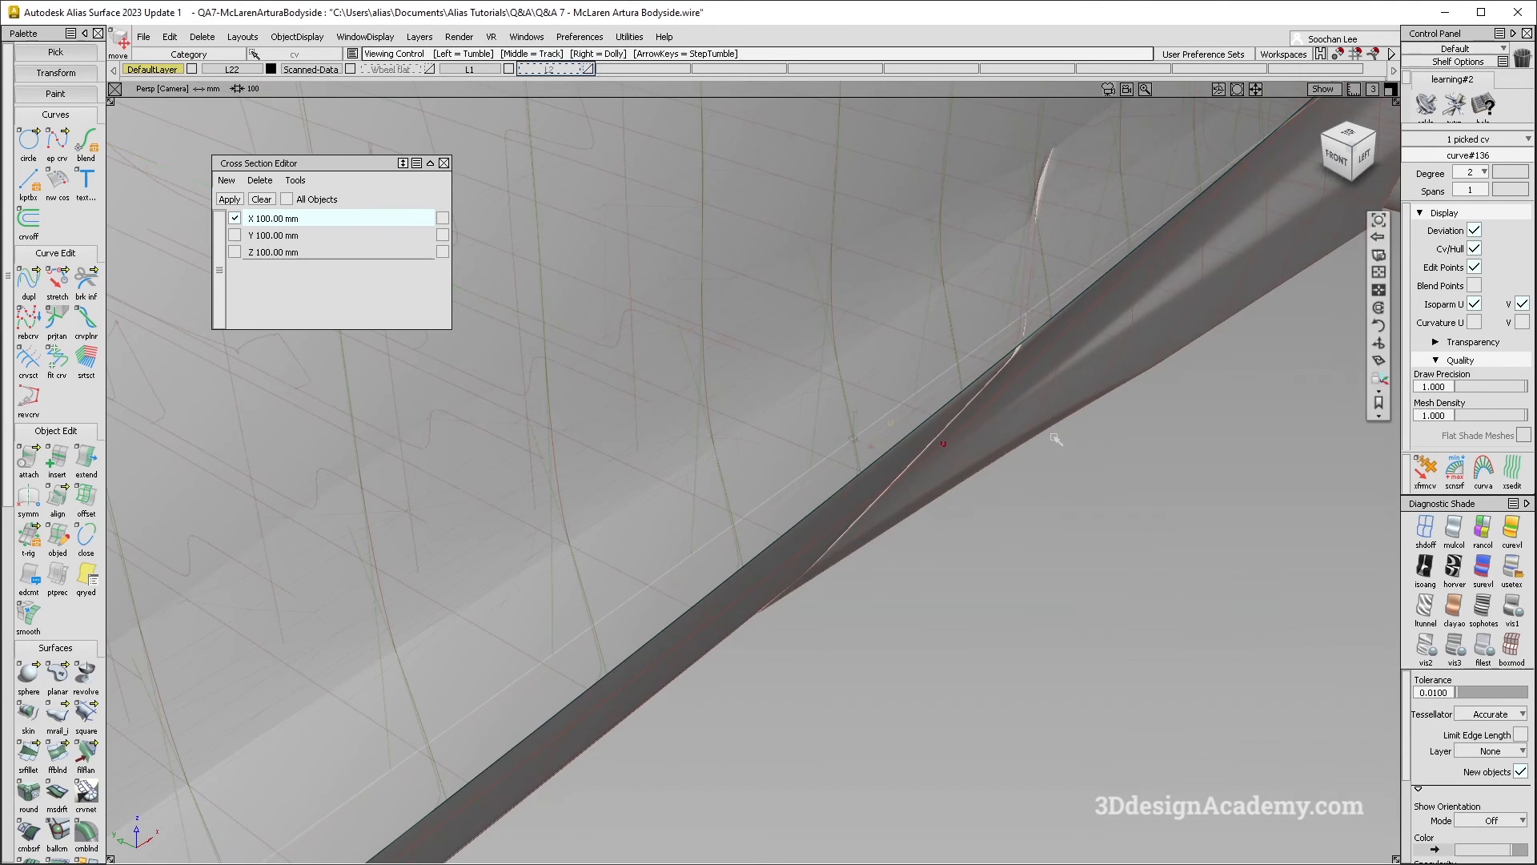
scroll(984, 504, "down", 5)
right_click_drag(1000, 477, 937, 480, "alt+shift")
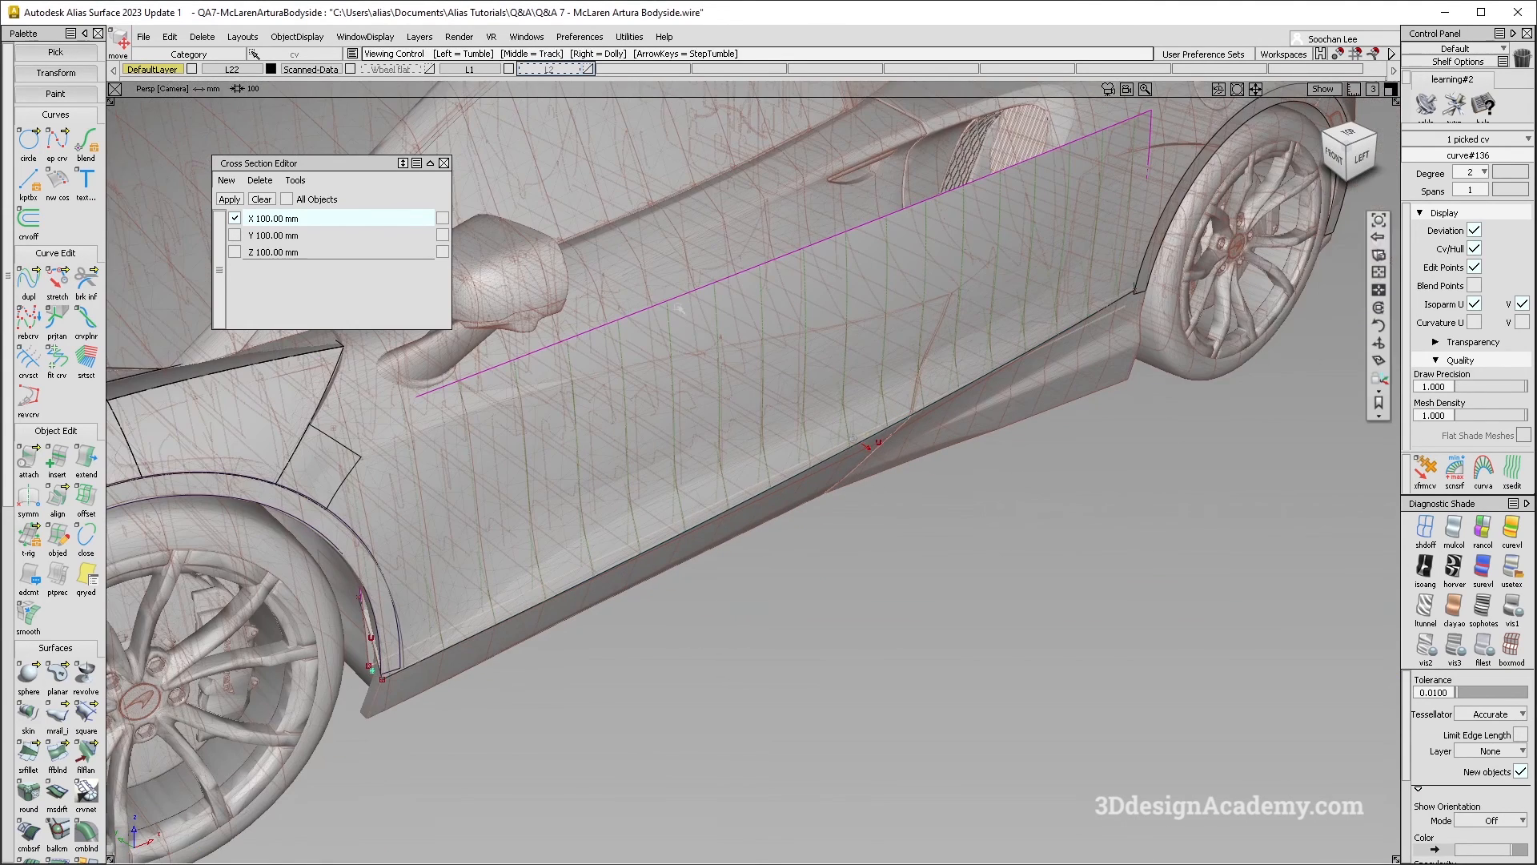
Step: Hide the scan data, deselect everything and turn off the X 100 mm cross sections to view the bare surfaces
left_click(351, 69)
left_click_drag(704, 400, 796, 466, "alt+shift")
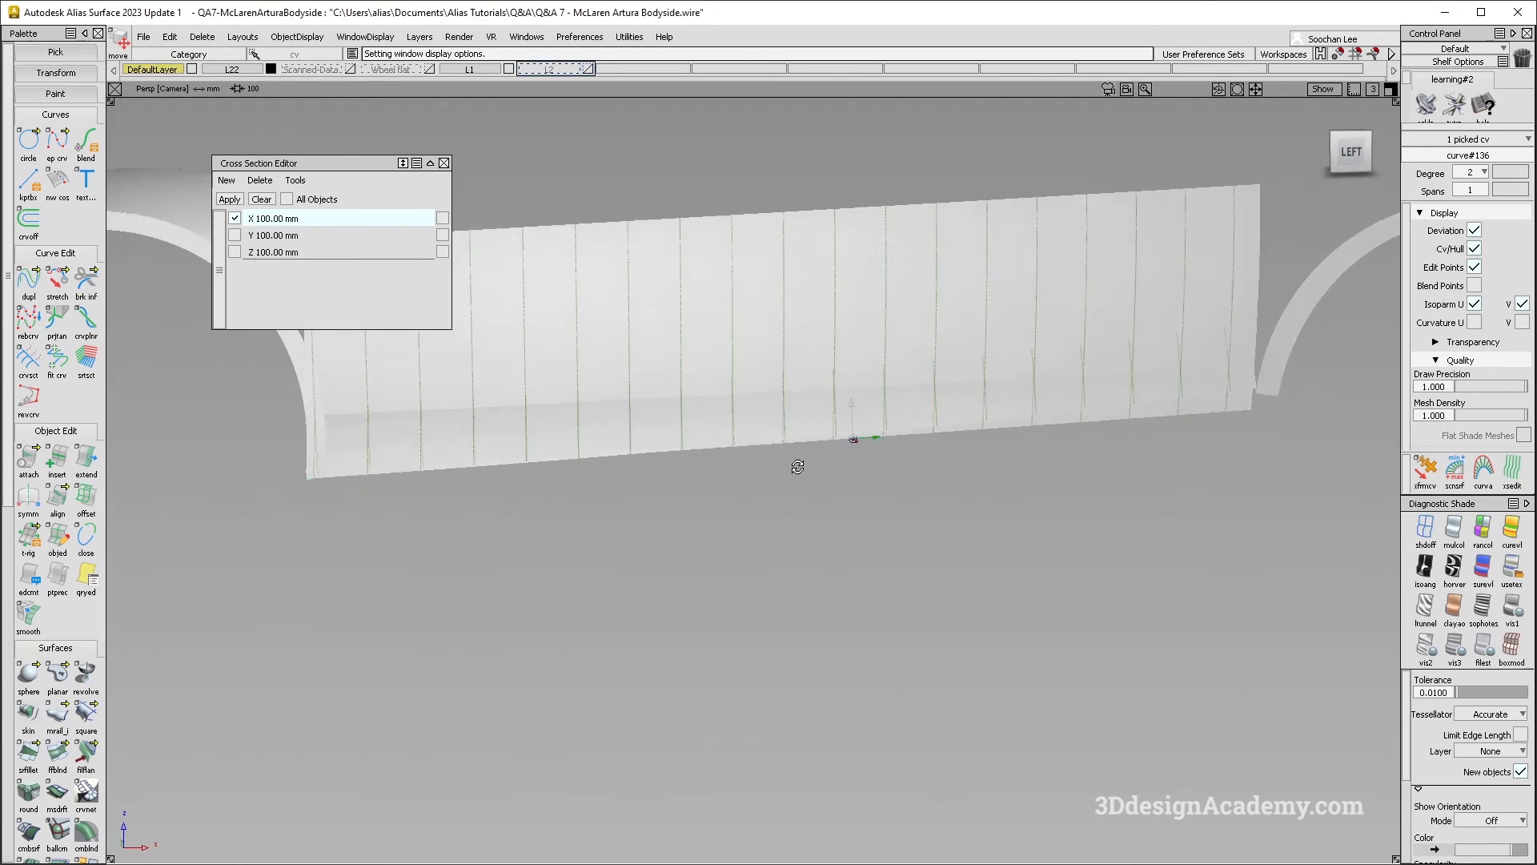
right_click_drag(796, 467, 758, 470, "alt+shift")
left_click_drag(796, 539, 830, 437, "ctrl+shift")
right_click_drag(830, 437, 757, 440, "alt+shift")
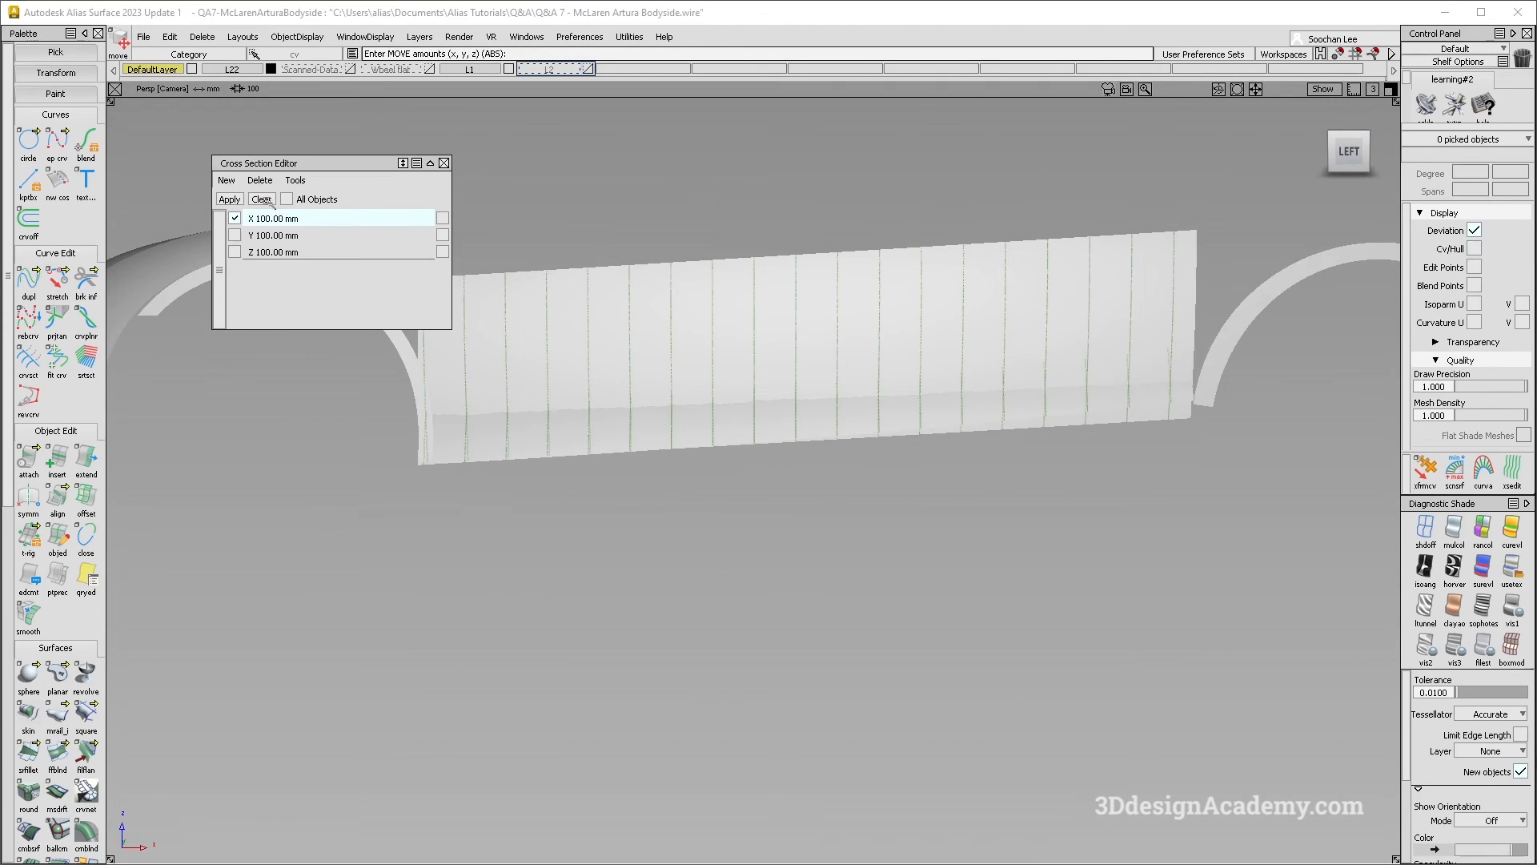
left_click(235, 218)
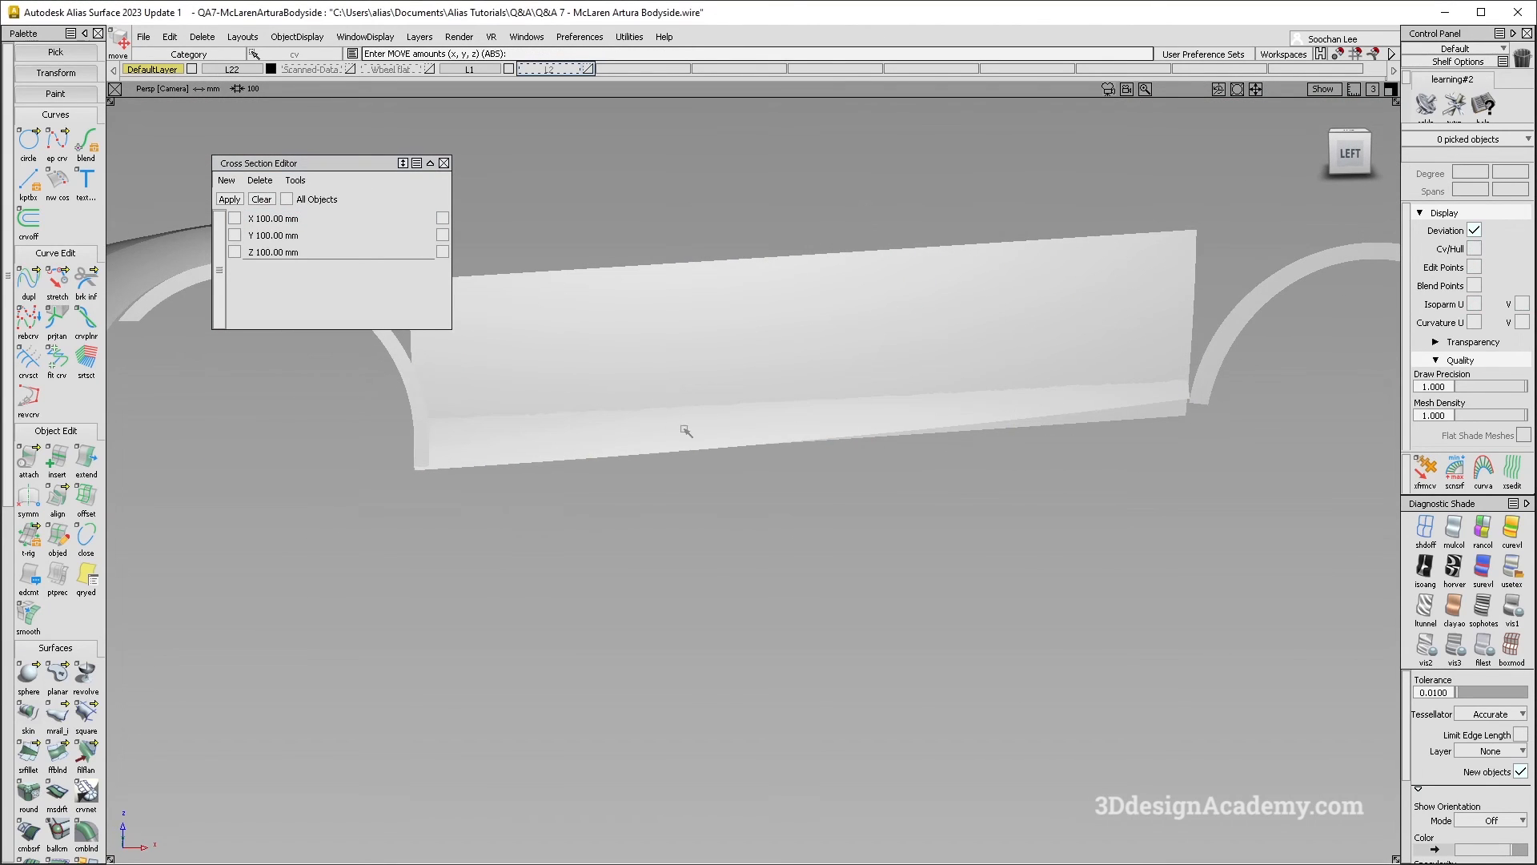
left_click_drag(674, 438, 909, 549, "alt+shift")
Step: Try moving the bodyside sill curve's middle CV to reshape the line where the surfaces cross, and undo the move
right_click_drag(934, 567, 875, 466, "ctrl+shift")
right_click_drag(841, 462, 896, 464, "alt+shift")
left_click(899, 428)
right_click_drag(1011, 522, 951, 530, "alt+shift")
middle_click_drag(951, 532, 960, 511, "ctrl+shift")
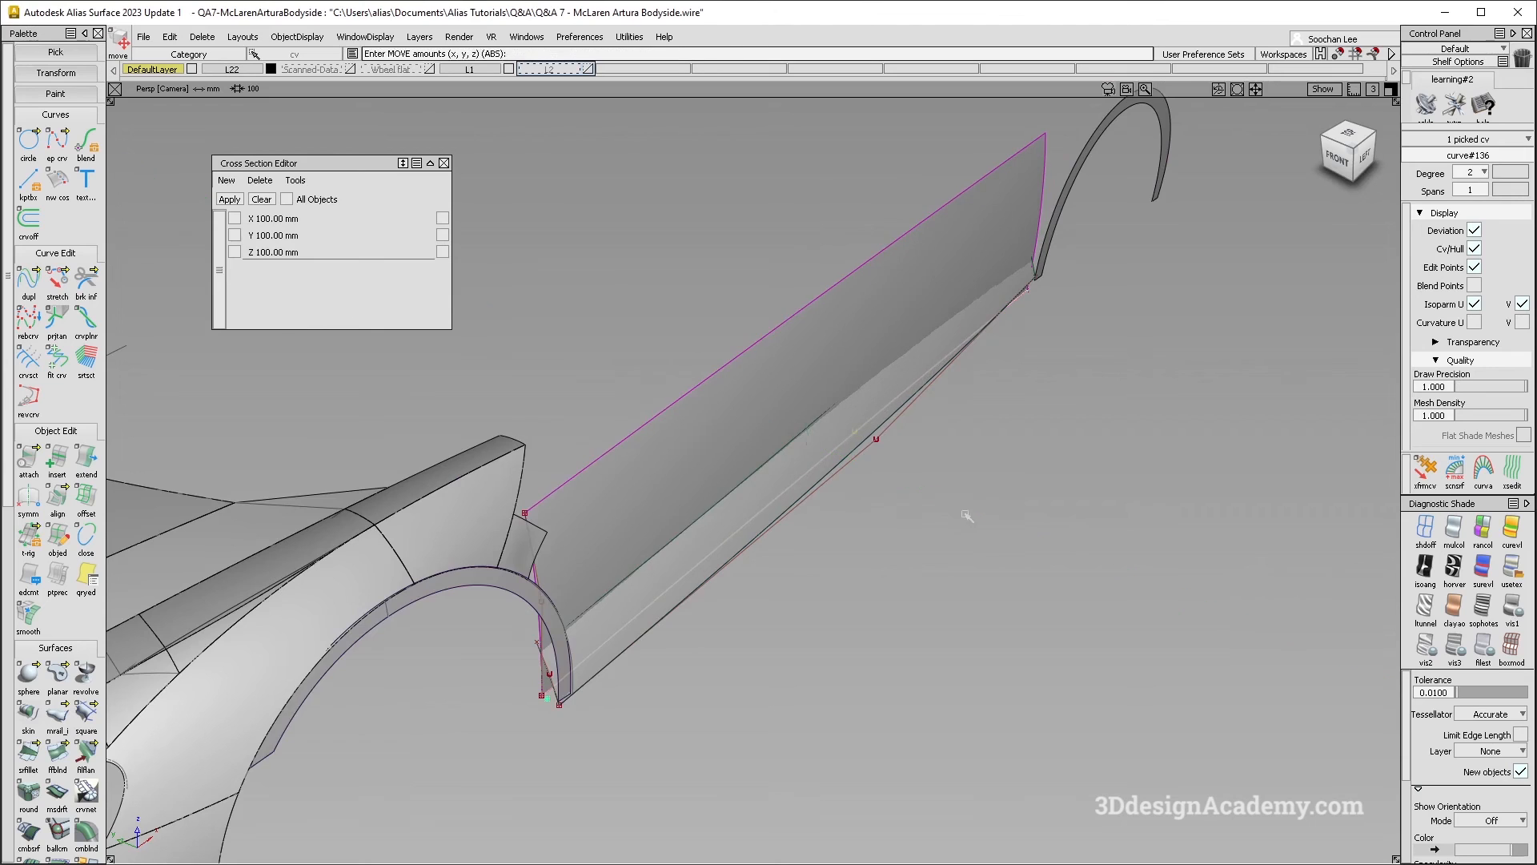
left_click_drag(963, 514, 833, 448, "alt+shift")
right_click_drag(945, 488, 896, 400, "ctrl+shift")
left_click_drag(1033, 436, 1006, 434, "alt+shift")
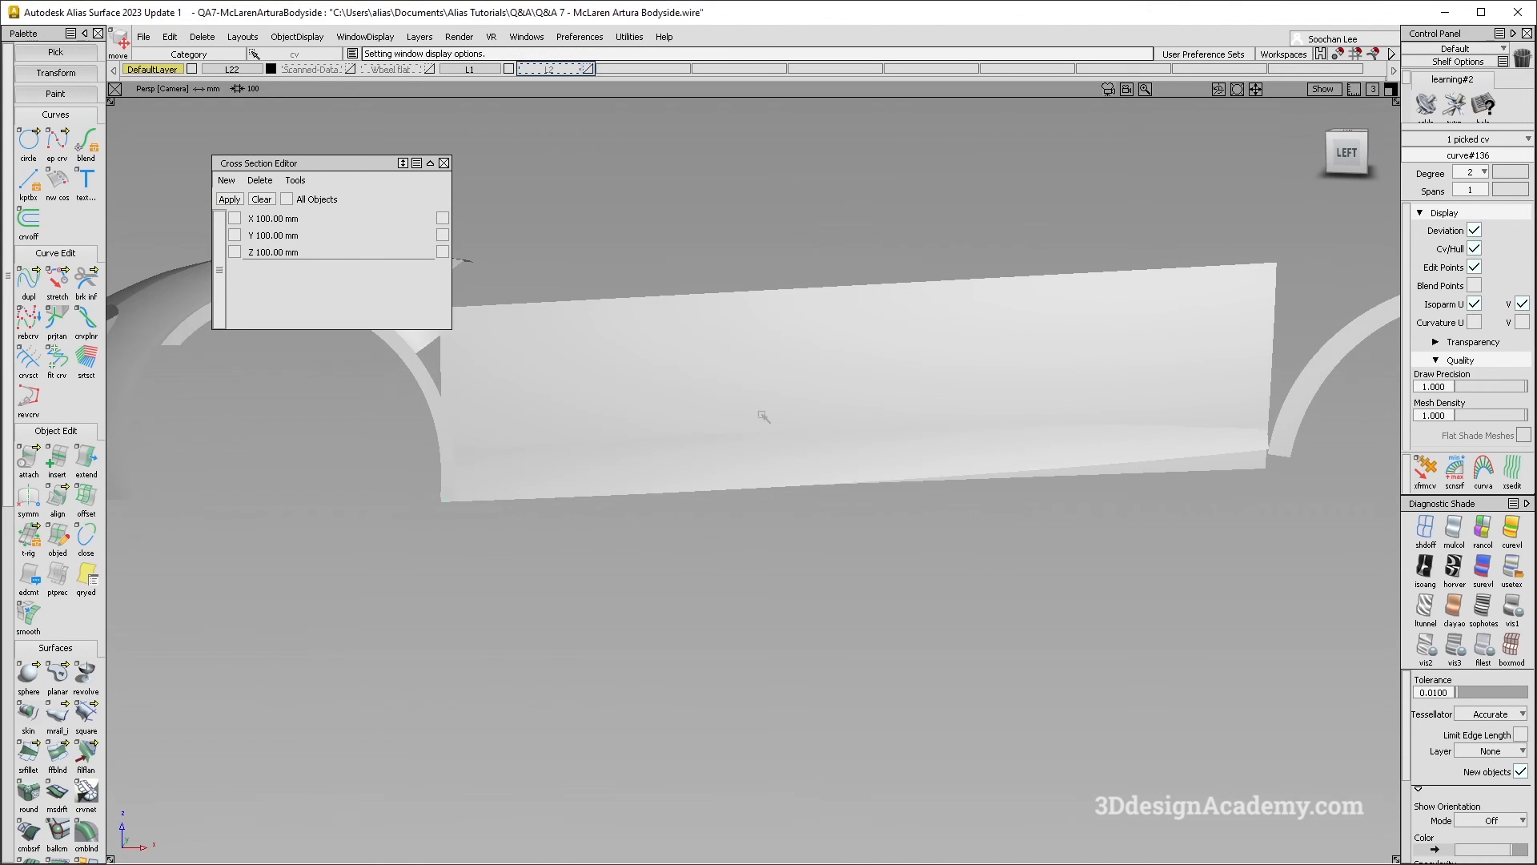
left_click_drag(713, 425, 1041, 423, "alt+shift")
left_click_drag(779, 445, 854, 473, "alt+shift")
key("ctrl+z")
Step: Nudge the outboard sill curve's middle CV and pick the bodyside sill curve's middle CV
right_click_drag(844, 442, 993, 481, "alt+shift")
right_click_drag(903, 549, 902, 480, "ctrl+shift")
left_click_drag(904, 473, 945, 436, "ctrl+shift")
left_click(942, 439)
left_click_drag(957, 494, 954, 469, "ctrl+shift")
middle_click_drag(953, 468, 958, 471)
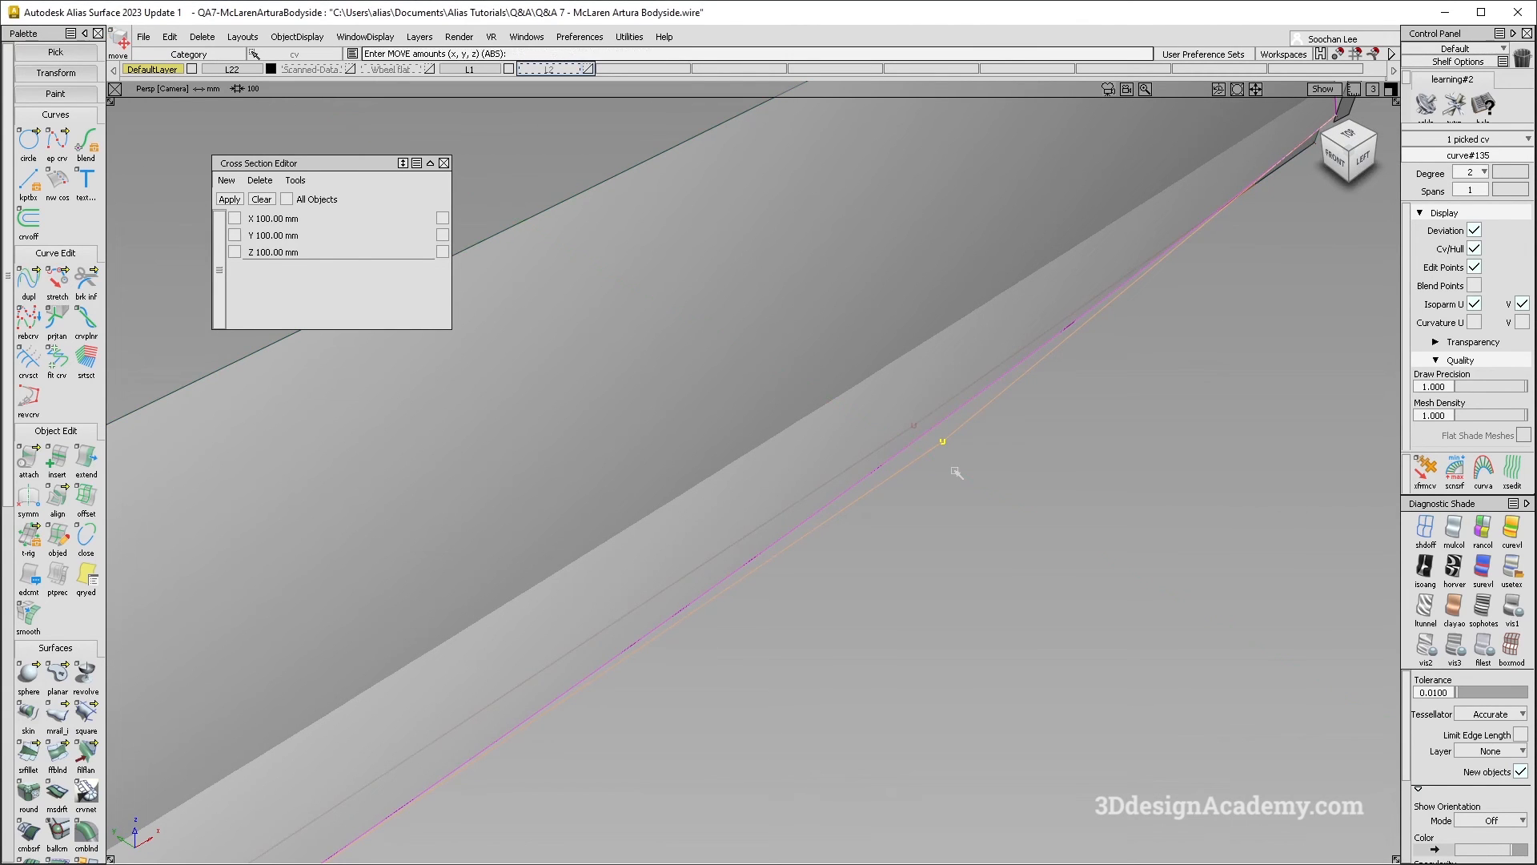
middle_click_drag(957, 471, 979, 491)
left_click(916, 428)
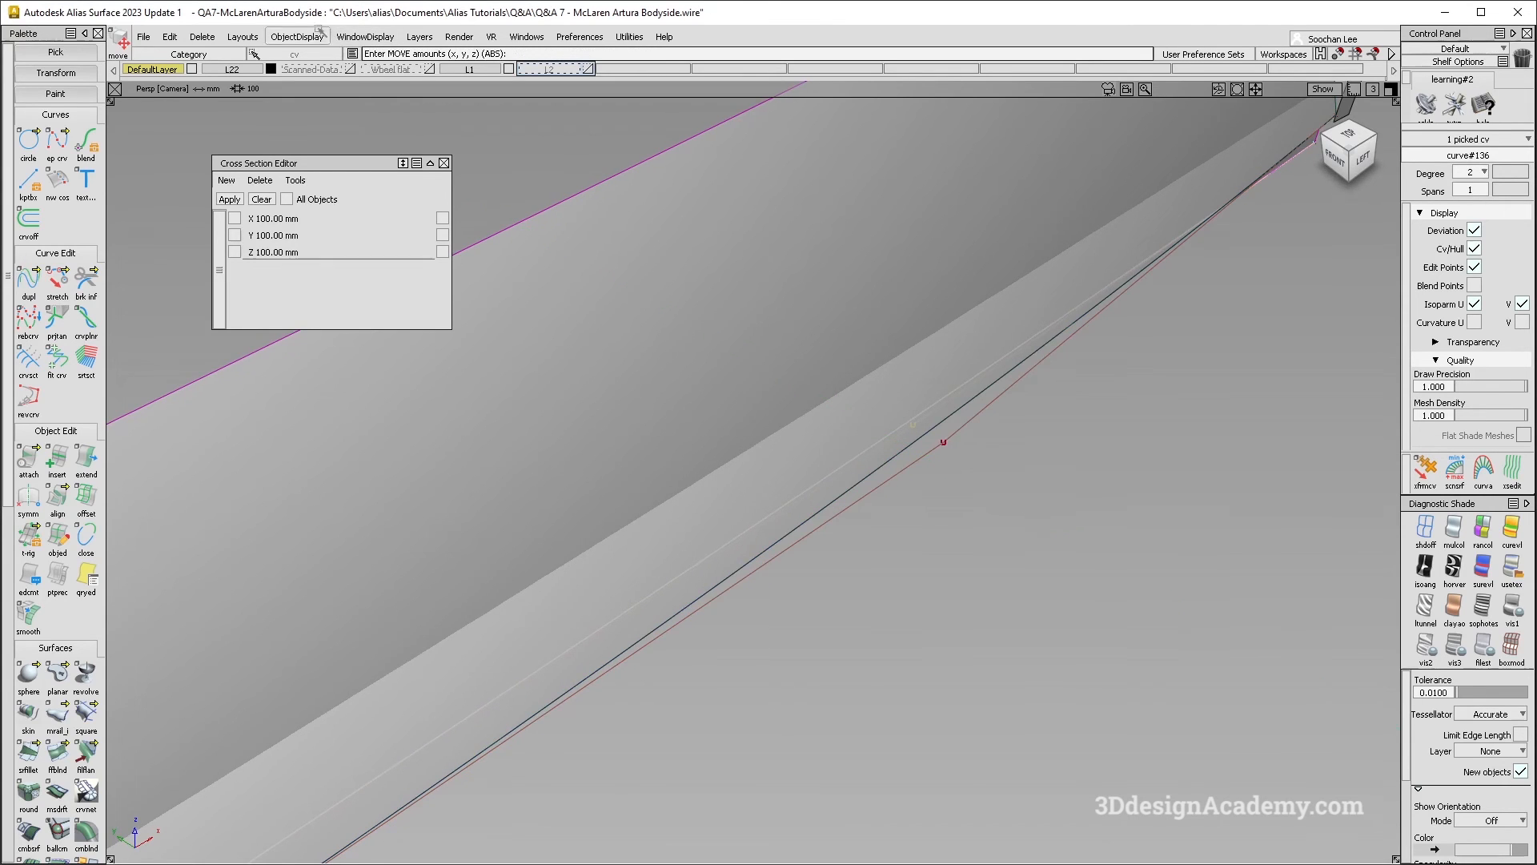
Step: Show the scan data again, reapply the X 100 mm cross sections to the selected objects, and deselect everything
left_click(350, 70)
left_click_drag(832, 352, 897, 384, "alt+shift")
left_click_drag(904, 490, 890, 352, "ctrl+shift")
left_click(817, 307)
left_click(282, 219)
left_click(230, 200)
left_click_drag(785, 464, 1011, 458, "alt+shift")
left_click(982, 504)
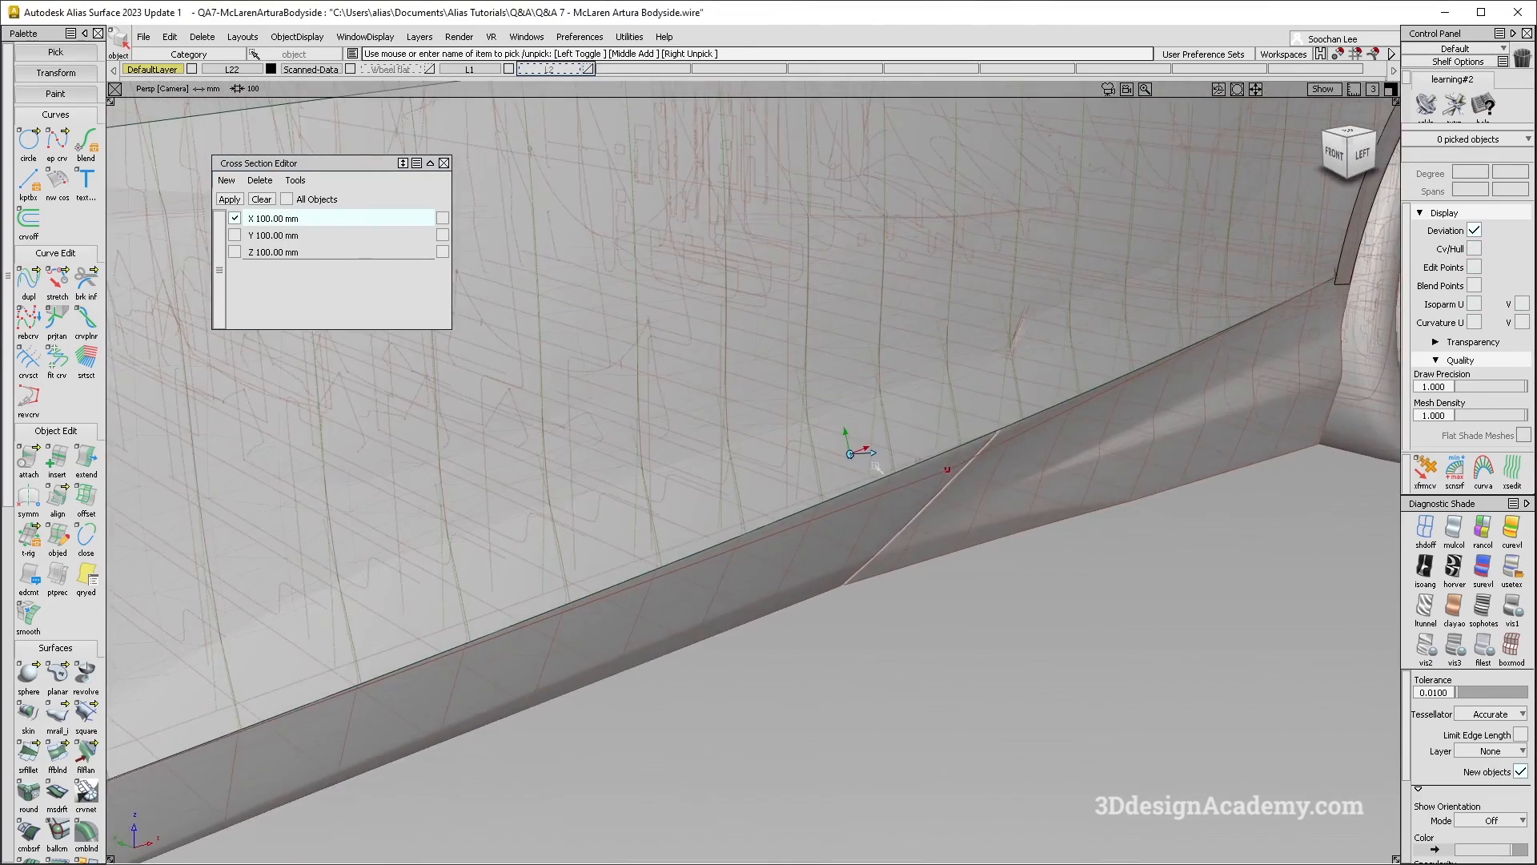
Step: Examine how the bodyside and lower surfaces follow the scan sections along the sill and behind the front wheel
right_click_drag(1011, 458, 919, 463, "alt+shift")
left_click_drag(919, 463, 1002, 437, "alt+shift")
right_click_drag(1001, 437, 948, 436, "alt+shift")
left_click_drag(949, 436, 896, 454, "alt+shift")
middle_click_drag(881, 472, 823, 486, "alt+shift")
left_click_drag(824, 487, 824, 491, "alt+shift")
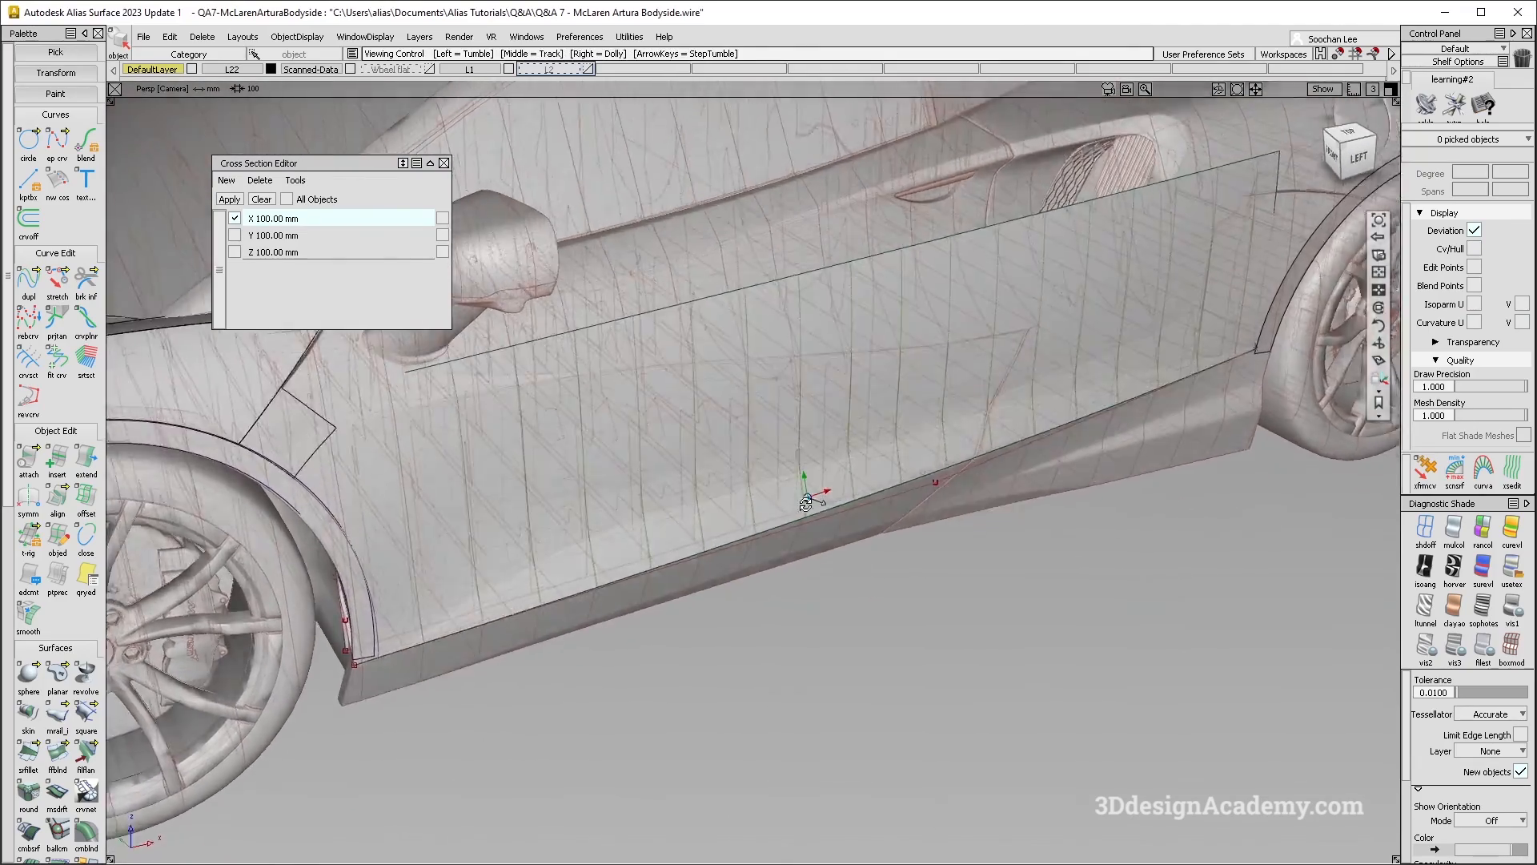
middle_click_drag(824, 491, 1010, 458, "alt+shift")
left_click_drag(851, 426, 585, 492, "alt+shift")
left_click_drag(695, 467, 1129, 419, "alt+shift")
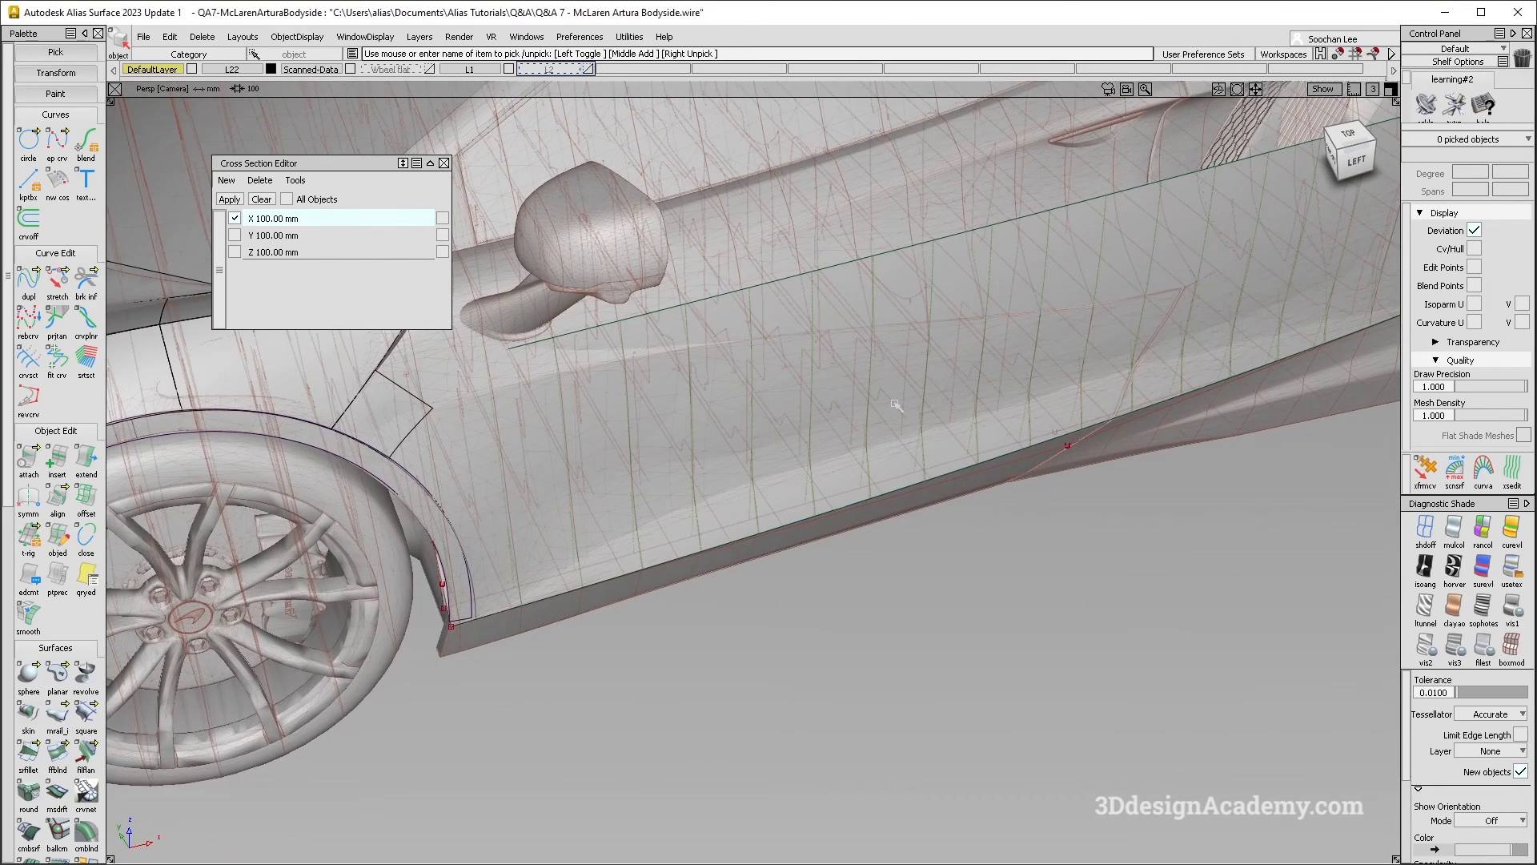
right_click_drag(891, 359, 712, 481, "alt+shift")
left_click_drag(712, 480, 774, 535, "alt+shift")
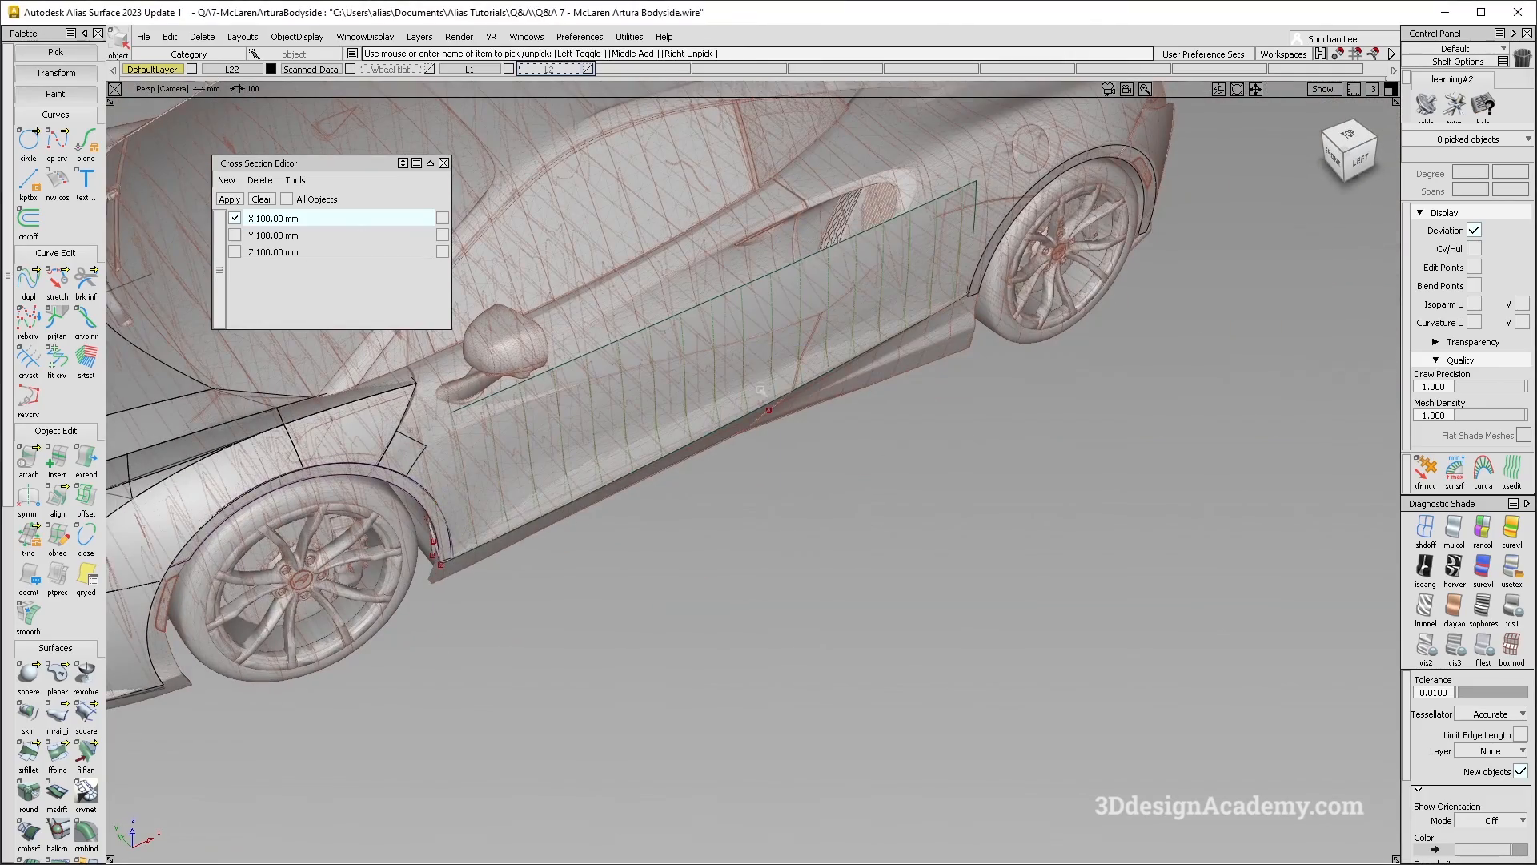
middle_click_drag(635, 424, 888, 352, "alt+shift")
right_click_drag(889, 352, 1040, 361, "alt+shift")
left_click_drag(1040, 360, 945, 344, "alt+shift")
right_click_drag(648, 425, 738, 386, "alt+shift")
left_click_drag(738, 386, 898, 362, "alt+shift")
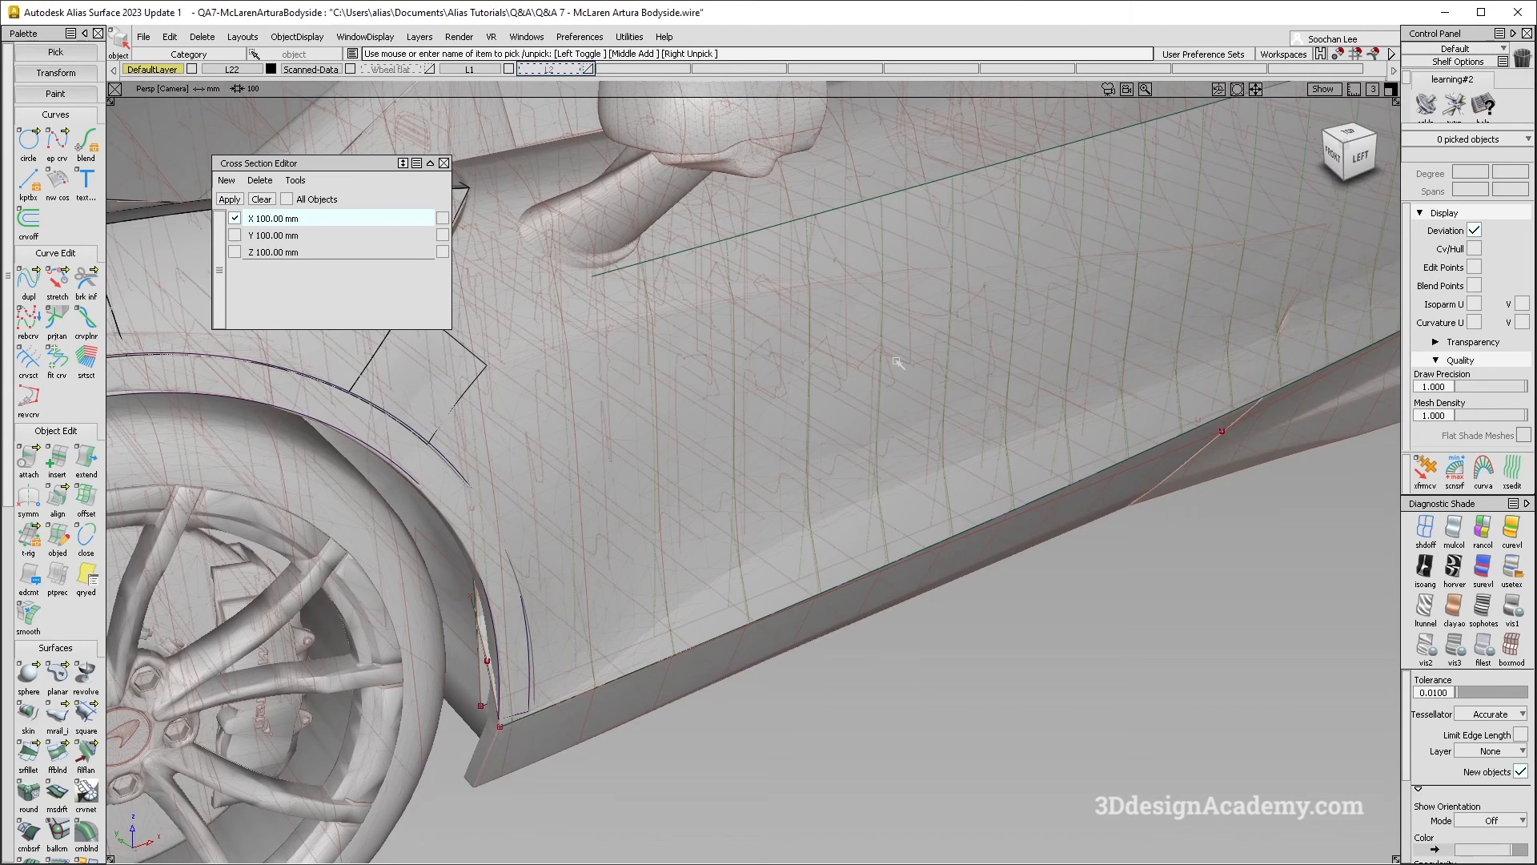
key("alt+shift")
left_click_drag(901, 373, 840, 498, "alt+shift")
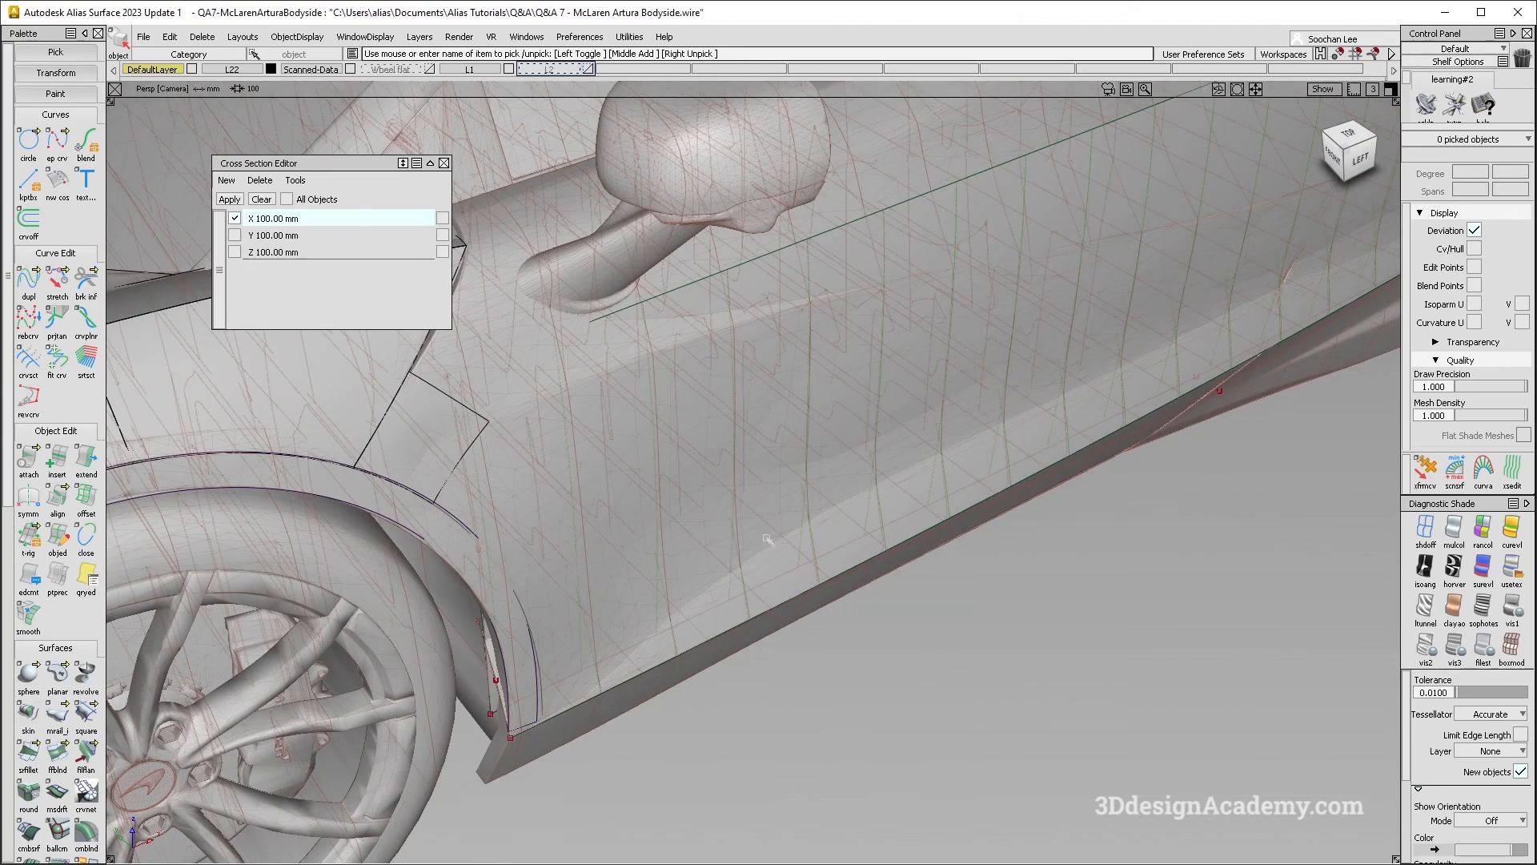
left_click_drag(784, 452, 796, 573, "alt+shift")
right_click_drag(796, 573, 910, 375, "alt+shift")
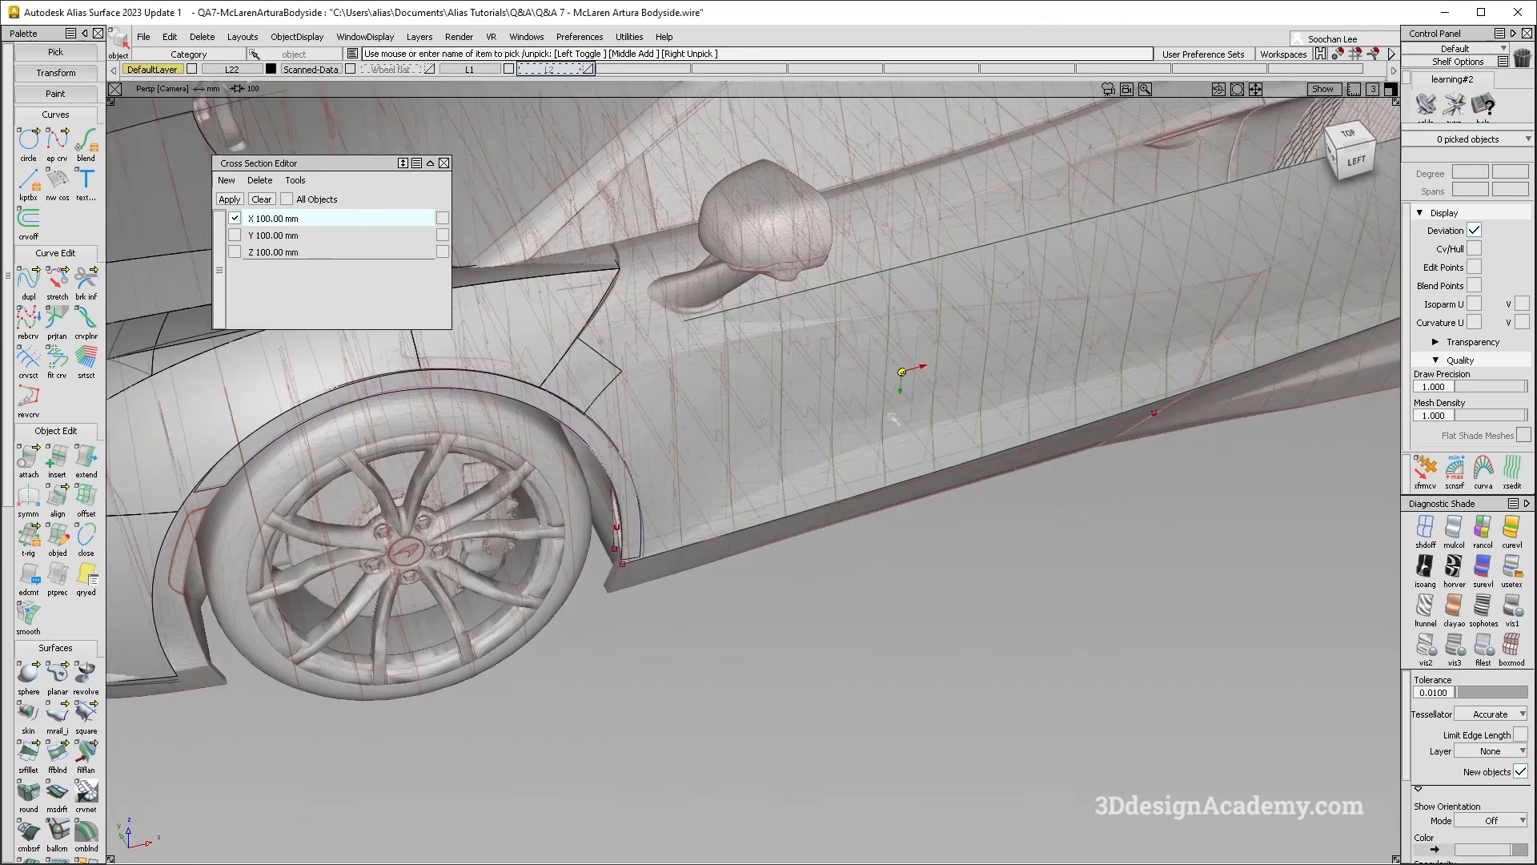
left_click_drag(909, 375, 820, 457, "alt+shift")
Step: Draw a vertical edit point curve across the bodyside behind the front wheel in the left view, checking the reference photos
key("F6")
left_click(56, 152)
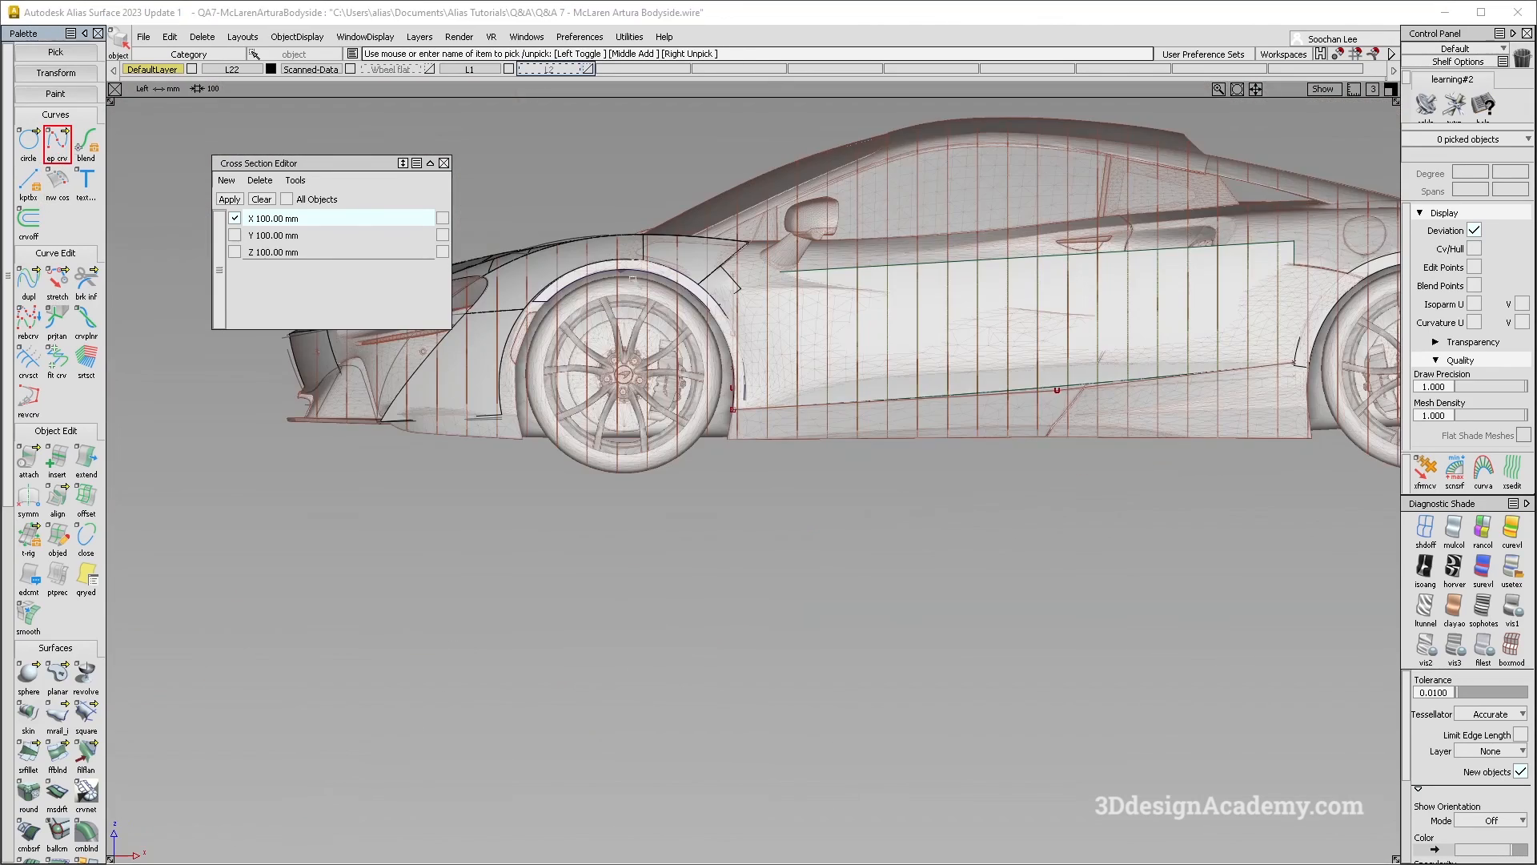
right_click_drag(999, 298, 893, 192, "alt+shift")
right_click_drag(889, 501, 889, 512)
left_click_drag(933, 575, 936, 316, "ctrl+shift")
left_click_drag(813, 286, 958, 391)
middle_click_drag(982, 439, 1011, 360, "ctrl+shift")
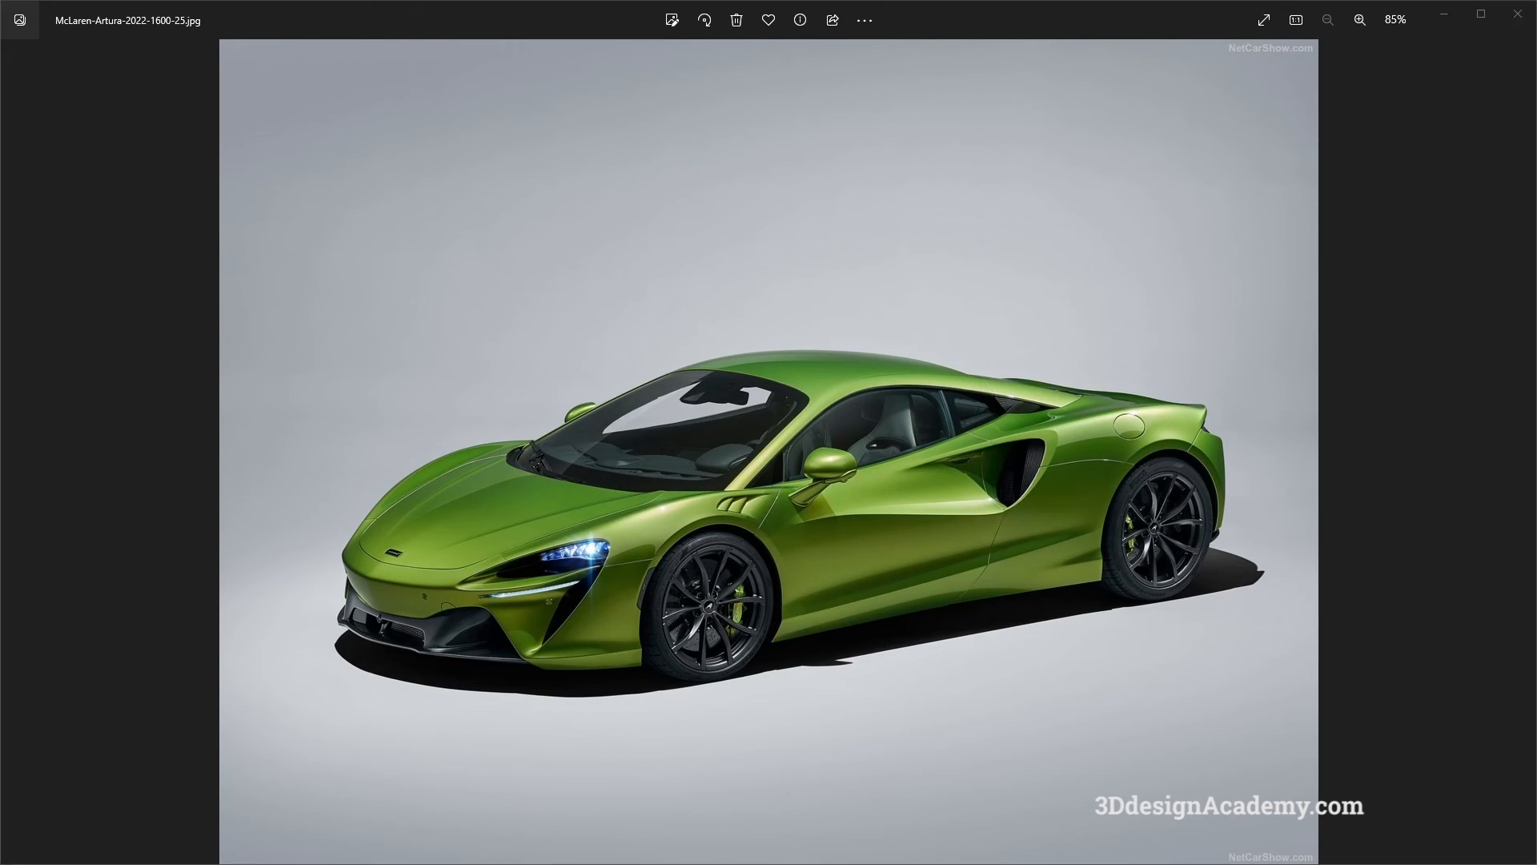
key("Right")
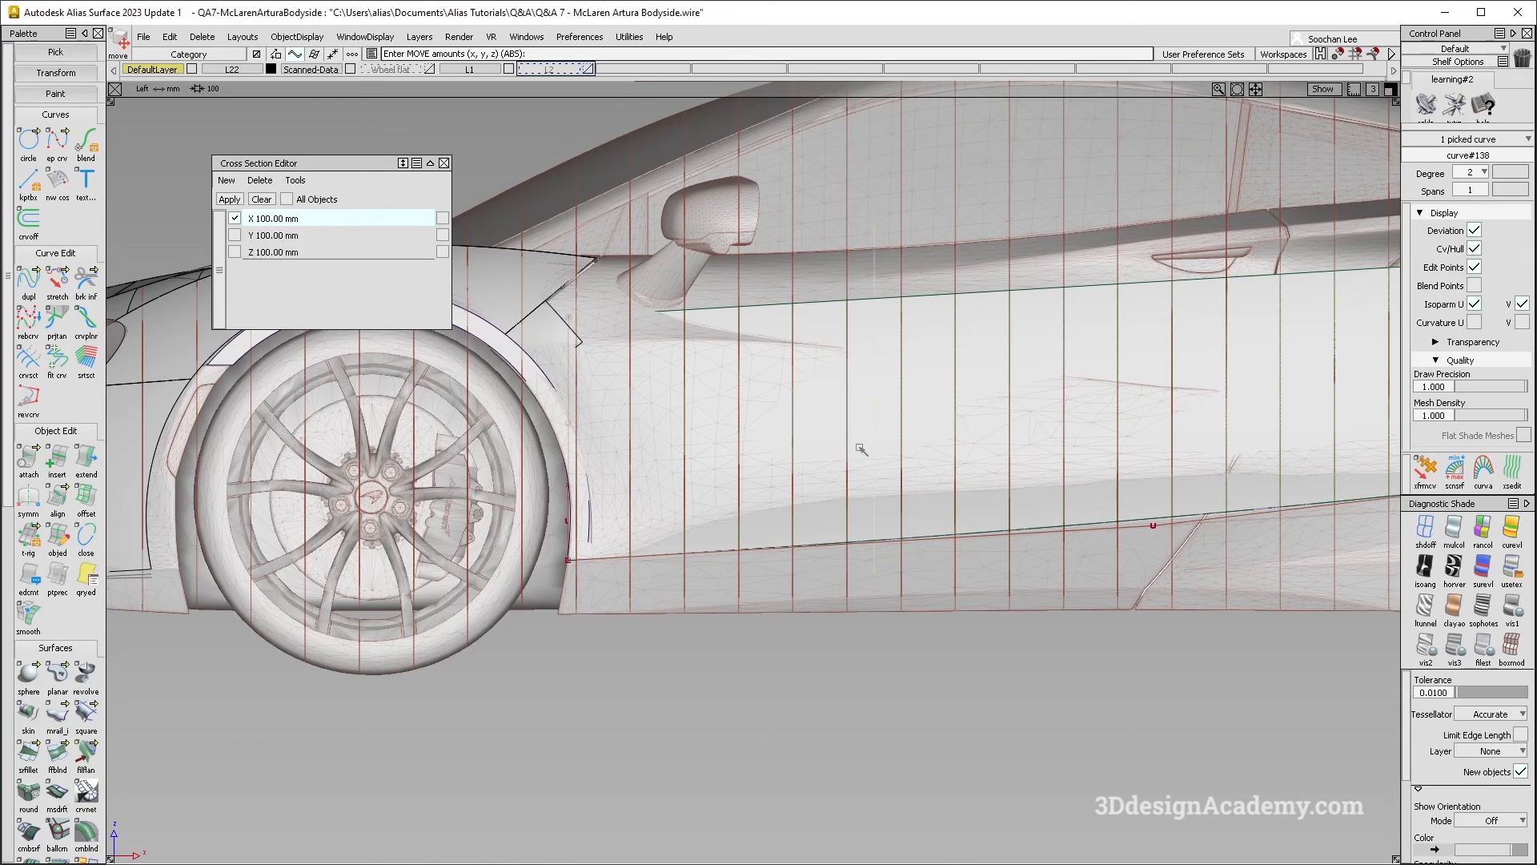
Step: Turn shading off and project the vertical curve onto the bodyside surface along Y as a curve on surface
left_click_drag(861, 506, 906, 338, "ctrl+shift")
left_click(1425, 529)
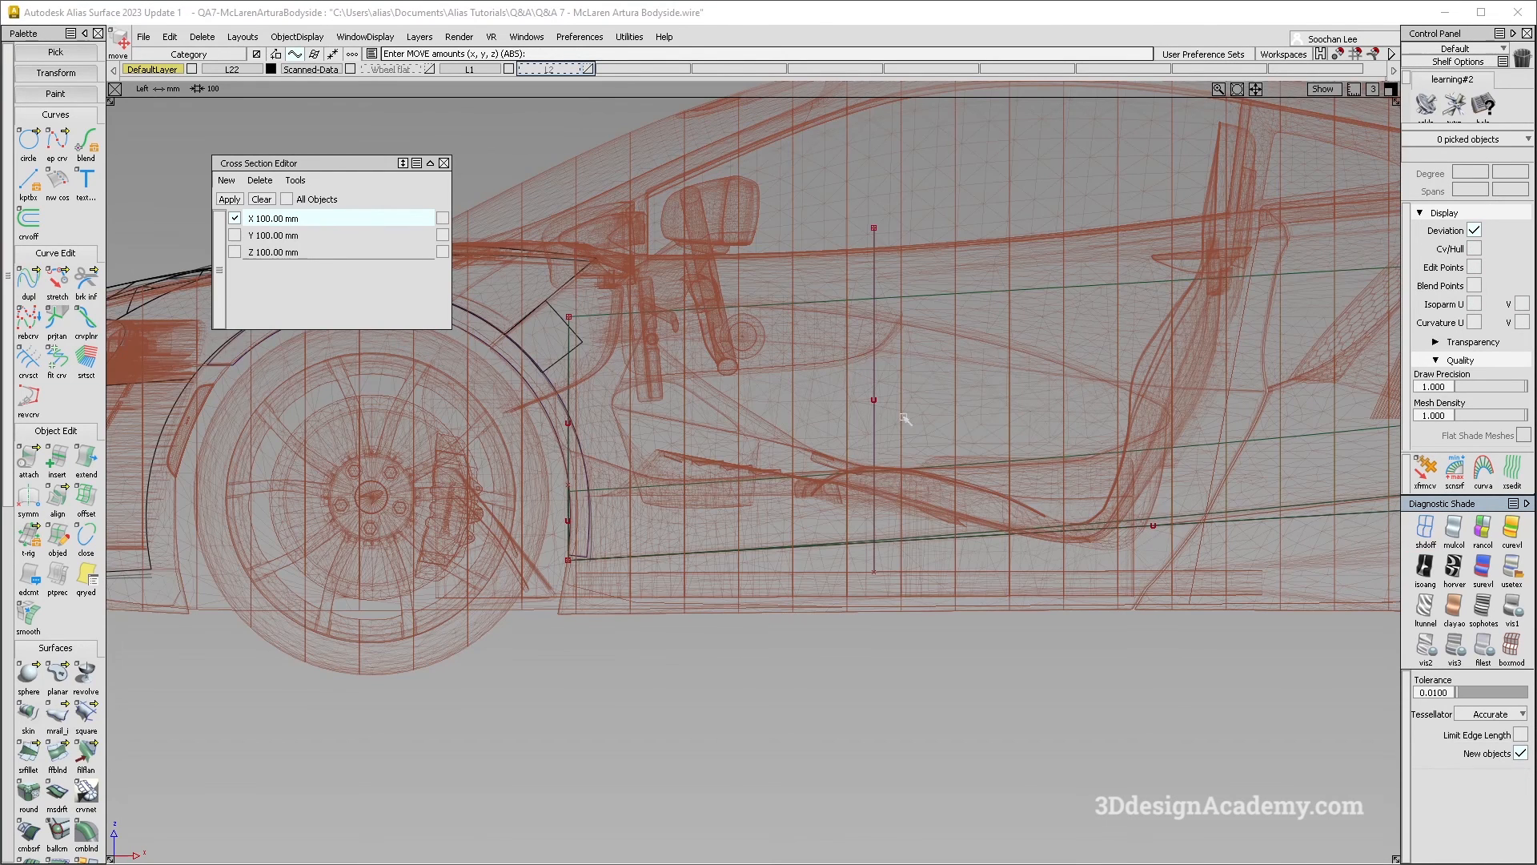
left_click(872, 381)
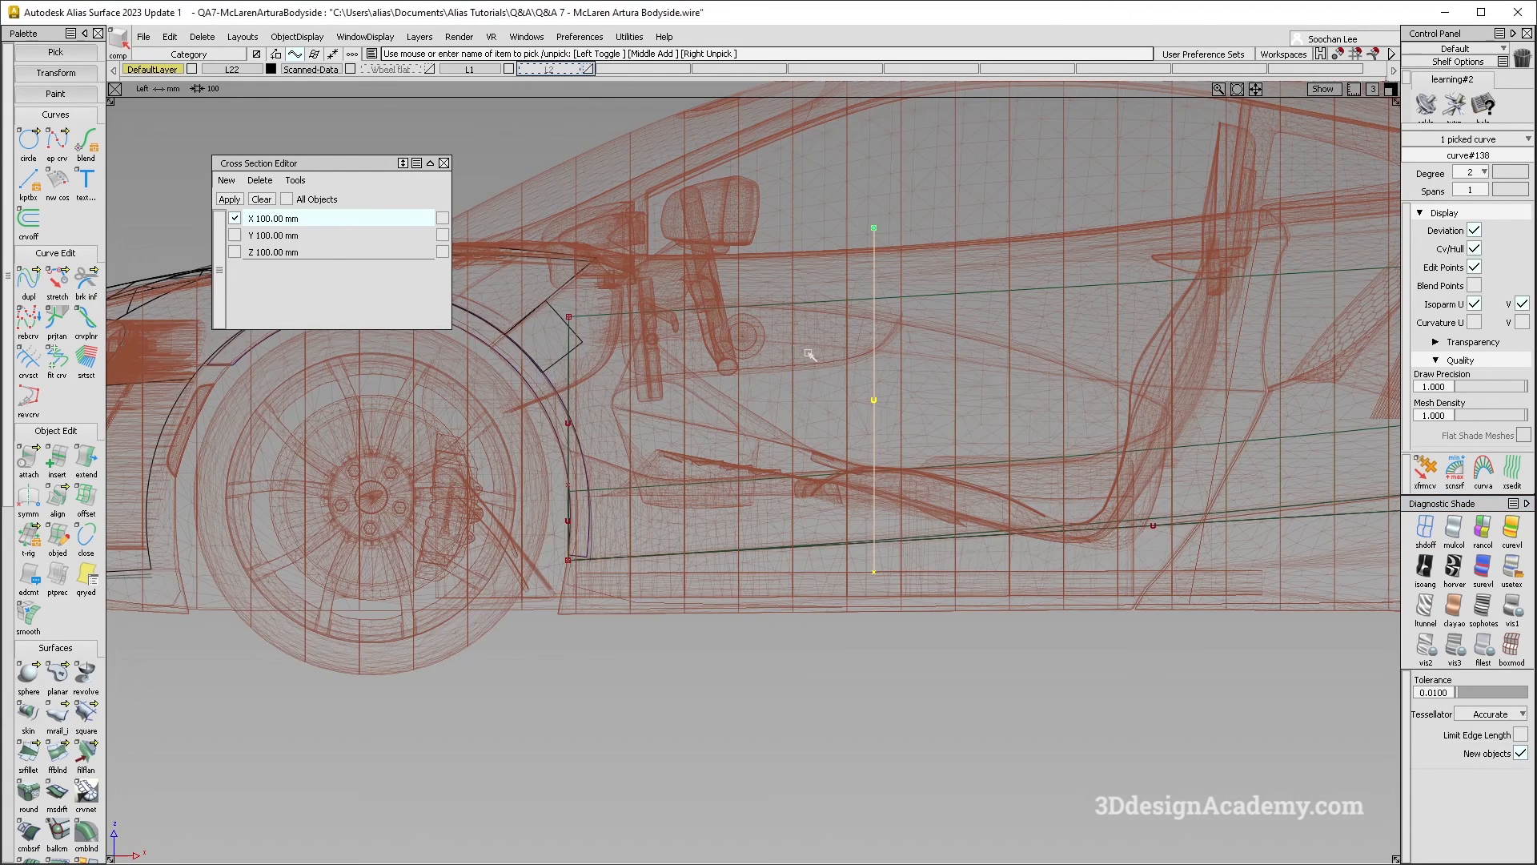
left_click_drag(863, 543, 832, 316, "ctrl+shift")
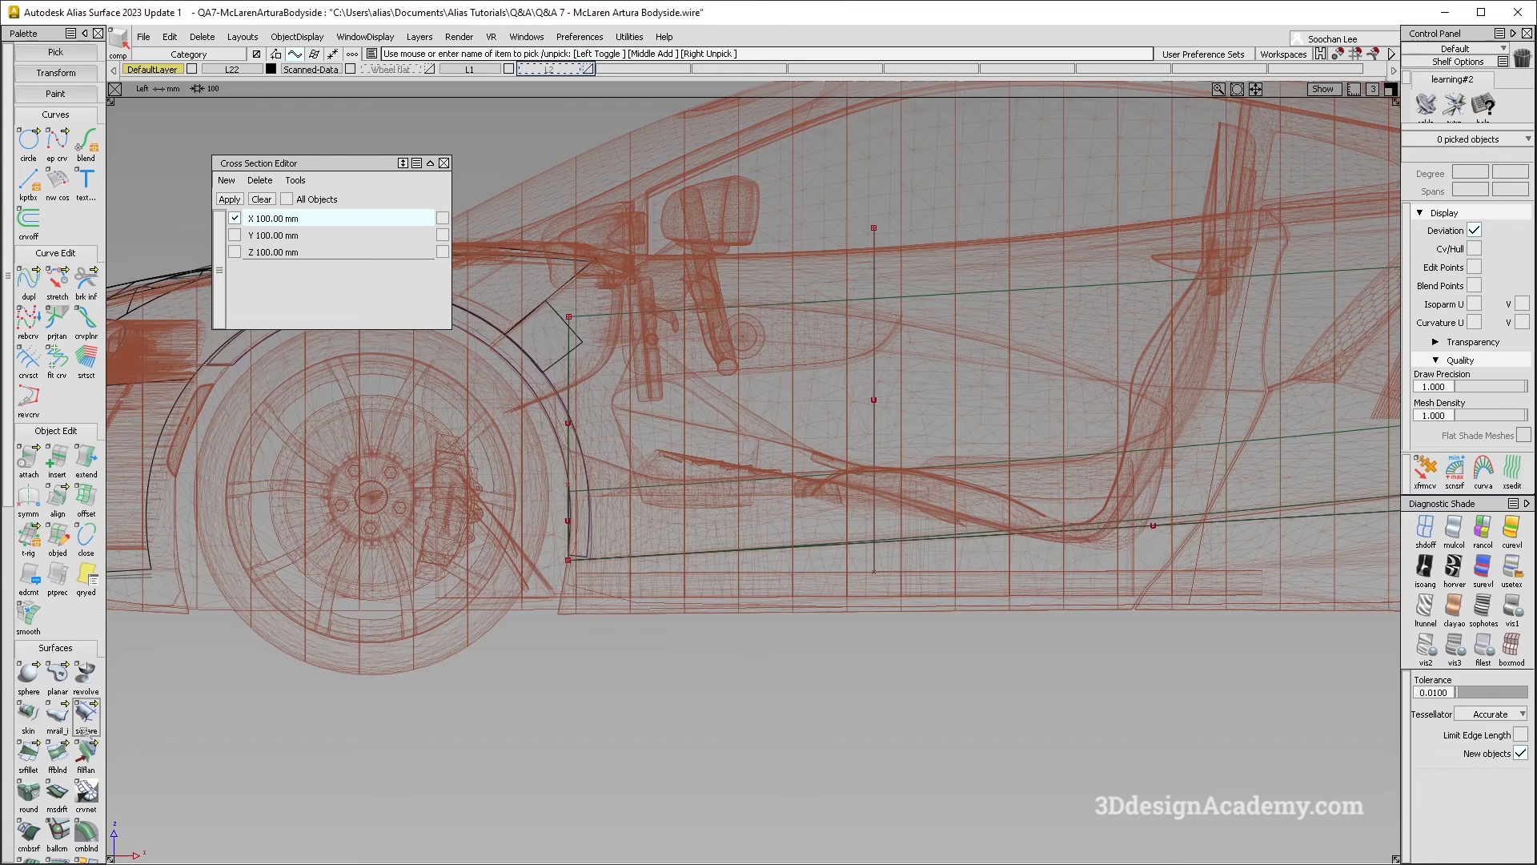
scroll(56, 737, "down", 5)
left_click(29, 787)
left_click(894, 328)
left_click_drag(894, 328, 884, 426, "alt+shift")
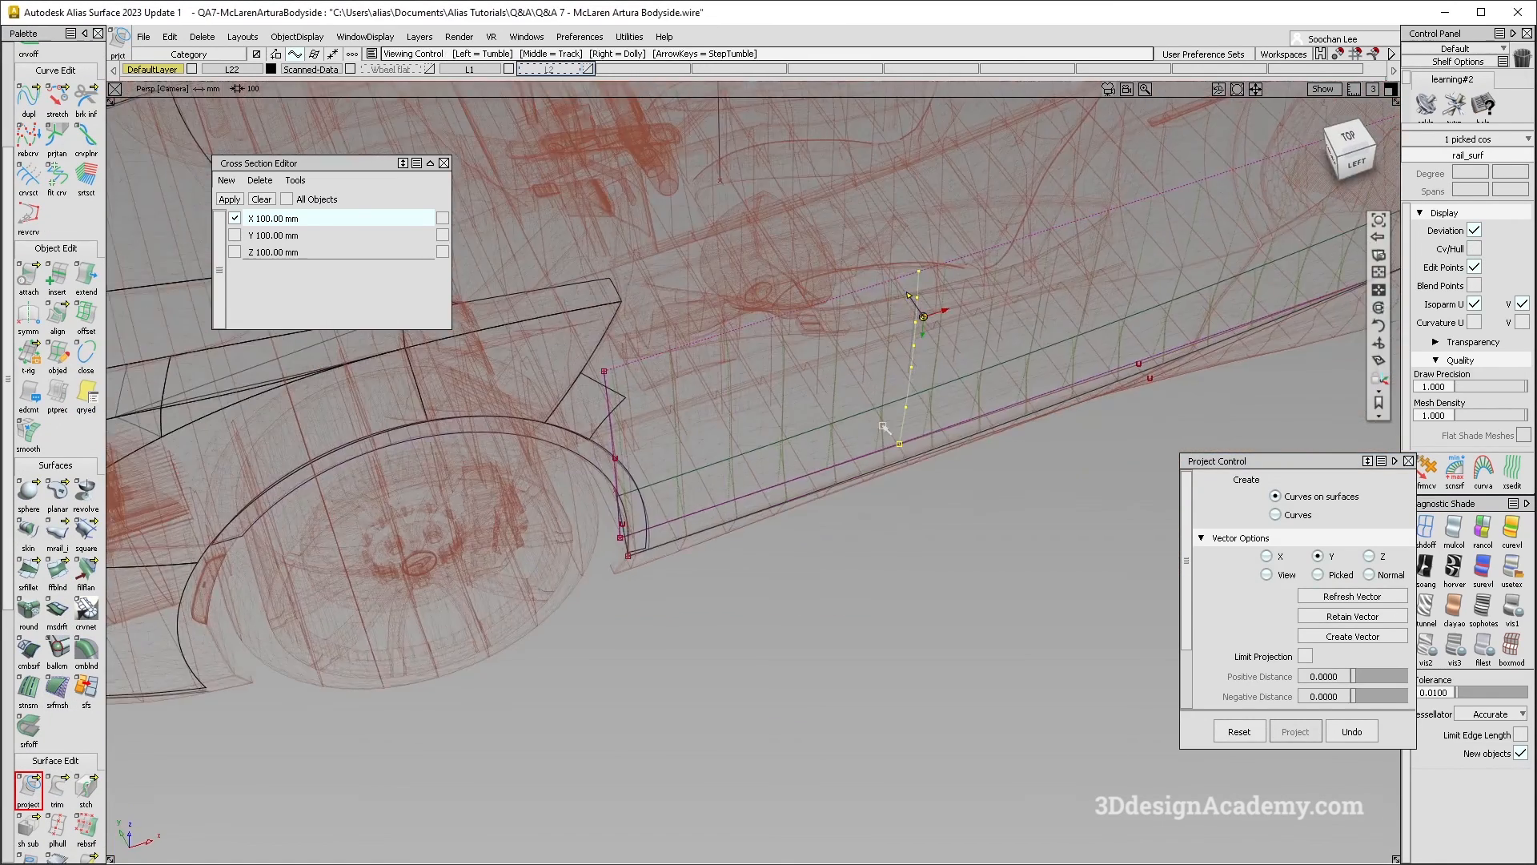
middle_click_drag(884, 427, 822, 487, "alt+shift")
left_click_drag(727, 554, 630, 297, "ctrl+shift")
Step: Trim the bodyside surface at the projected curve, keeping the portion behind it
left_click(58, 789)
left_click(964, 387)
left_click(926, 333)
key("space")
mouse_move(851, 665)
left_mouse_down("alt+shift")
mouse_move(847, 619)
mouse_move(757, 423)
left_mouse_up("alt+shift")
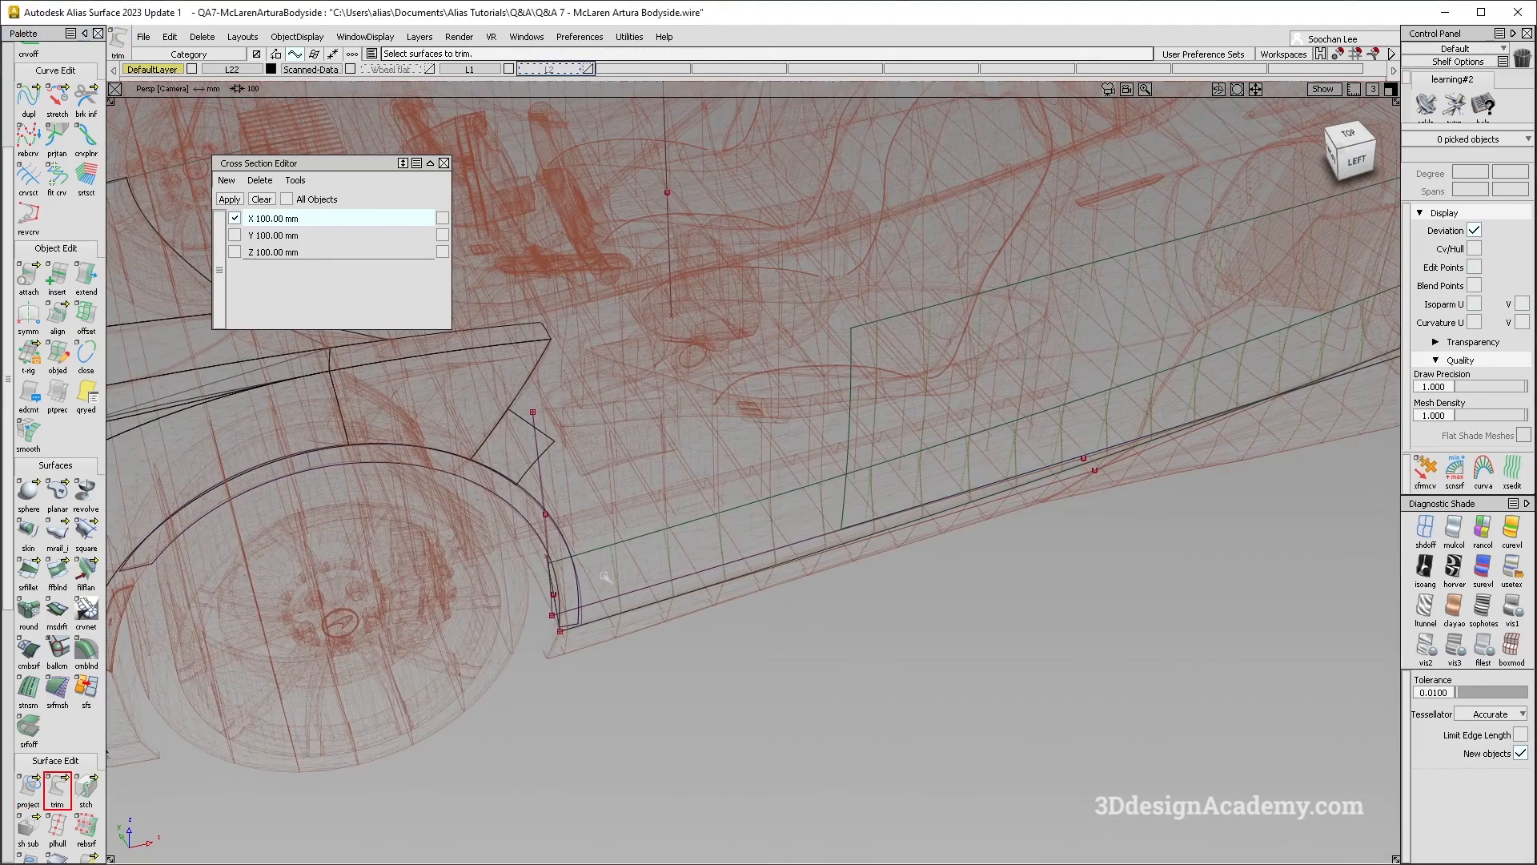
Step: Delete the existing curve along the rear of the front wheel arch
right_click_drag(600, 577, 631, 504, "alt+shift")
left_click_drag(632, 505, 522, 485, "alt+shift")
left_click(520, 488)
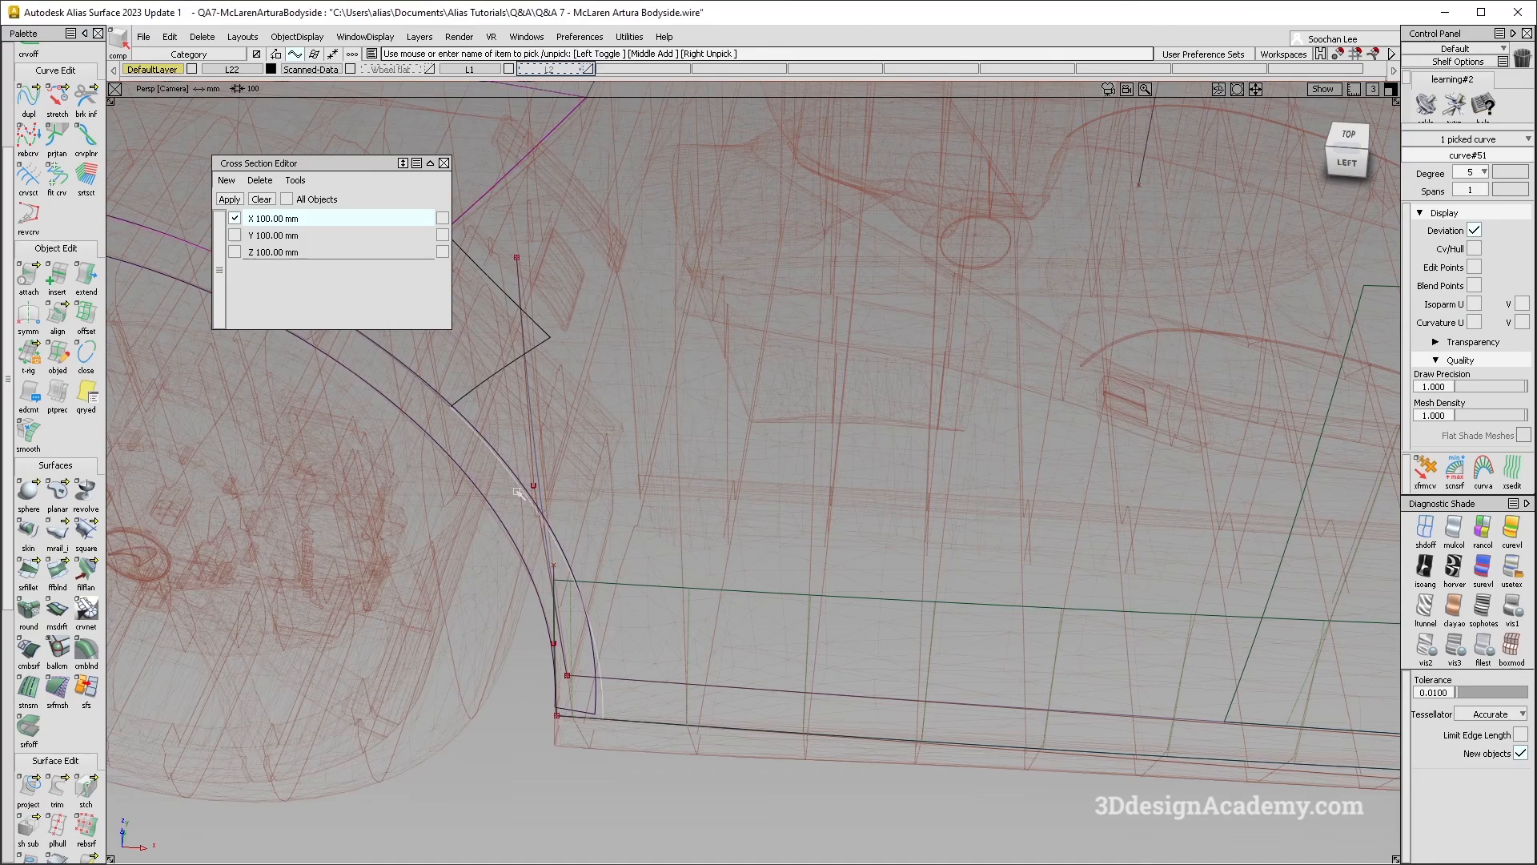
key("Delete")
key("Return")
Step: Duplicate the front wheel arch edge as a separate curve
left_click_drag(566, 542, 602, 530, "alt+shift")
left_click(28, 96)
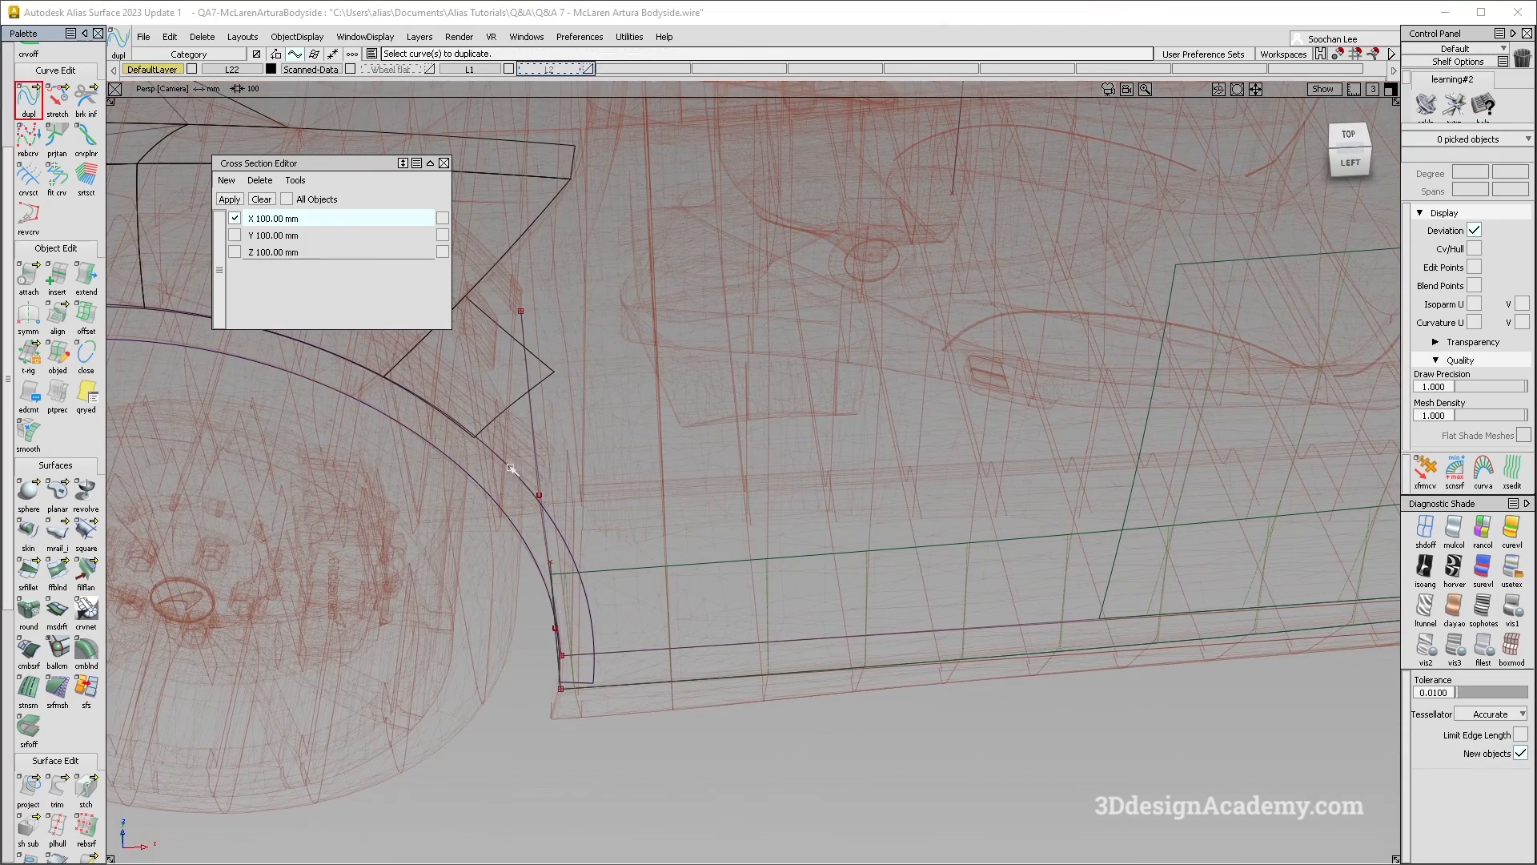
left_click(499, 510)
left_click_drag(499, 509, 459, 488, "alt+shift")
key("Delete")
key("Return")
Step: Fit a curve to the front wheel arch and limit its range to the arch's rear stretch down to the sill
left_click(58, 193)
left_click(596, 442)
left_click_drag(595, 442, 303, 479, "alt+shift")
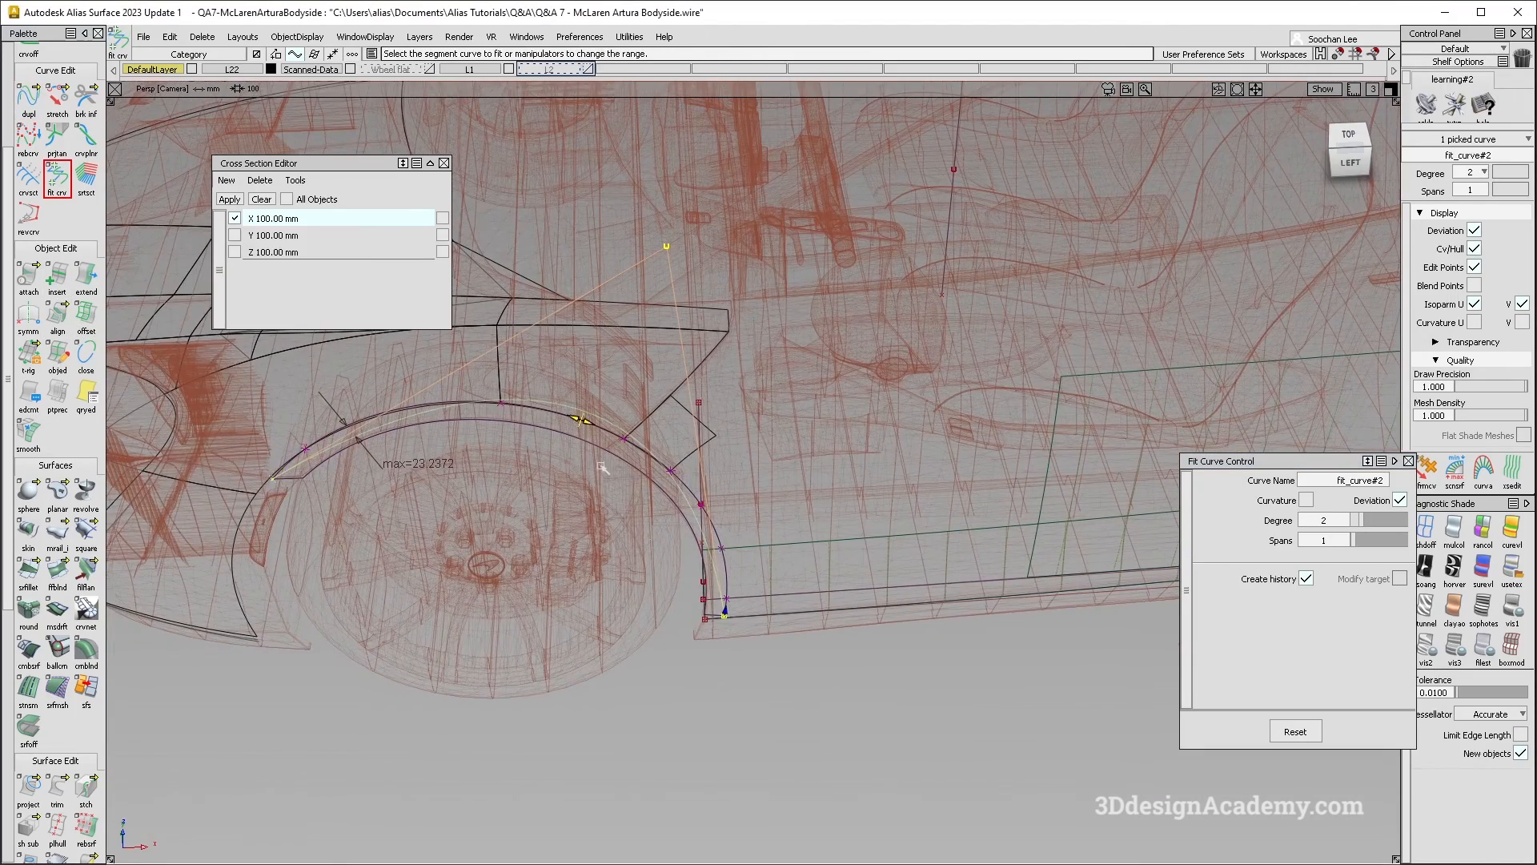
left_click(661, 463)
left_click_drag(661, 462, 565, 421, "alt+shift")
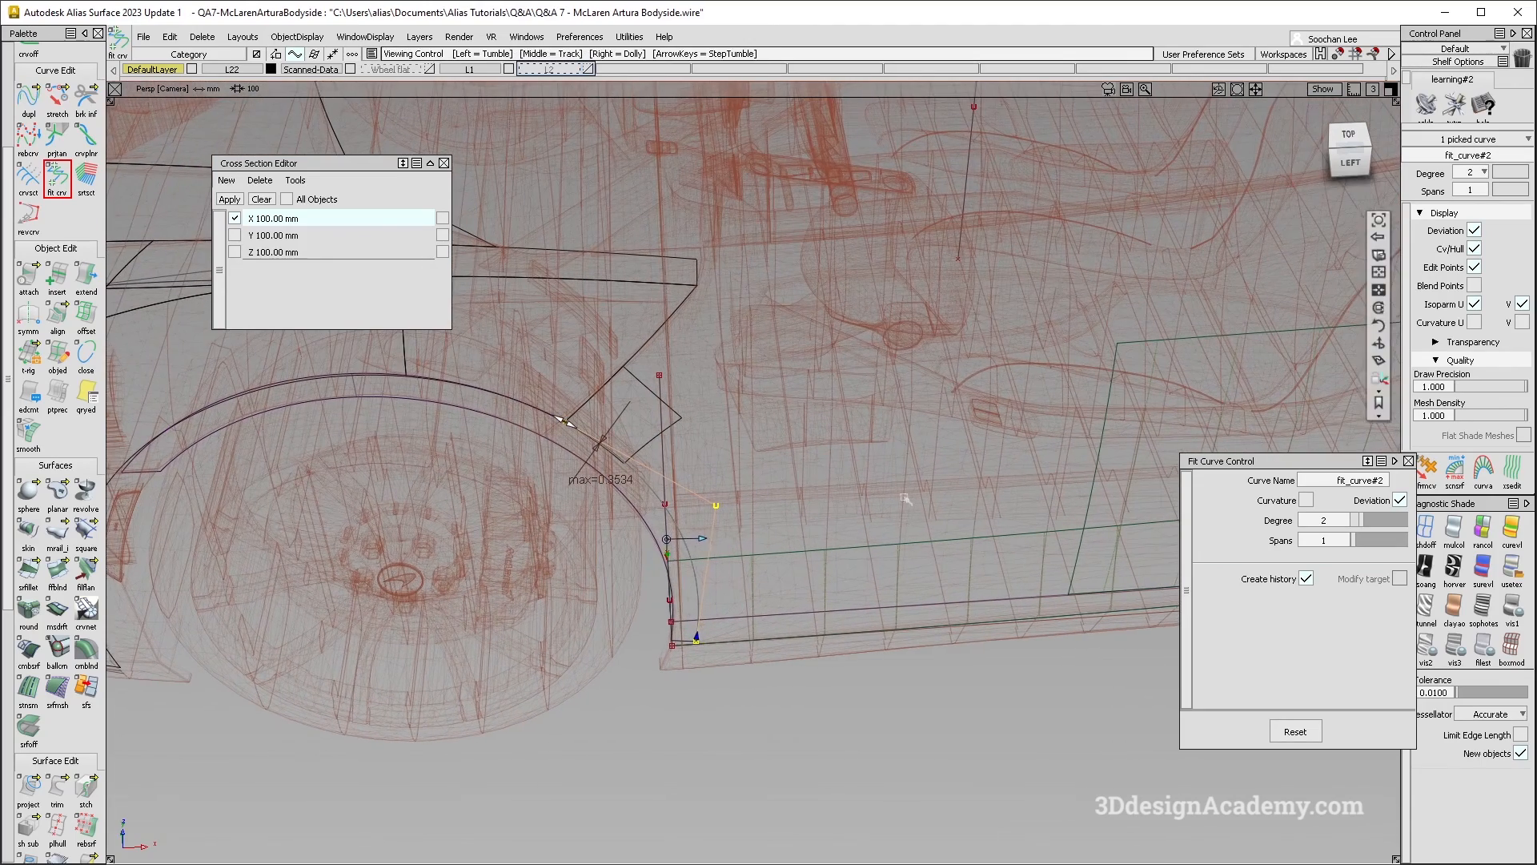
Step: Set the fitted arch curve's degree to 5, keeping a single span
left_click(1369, 521)
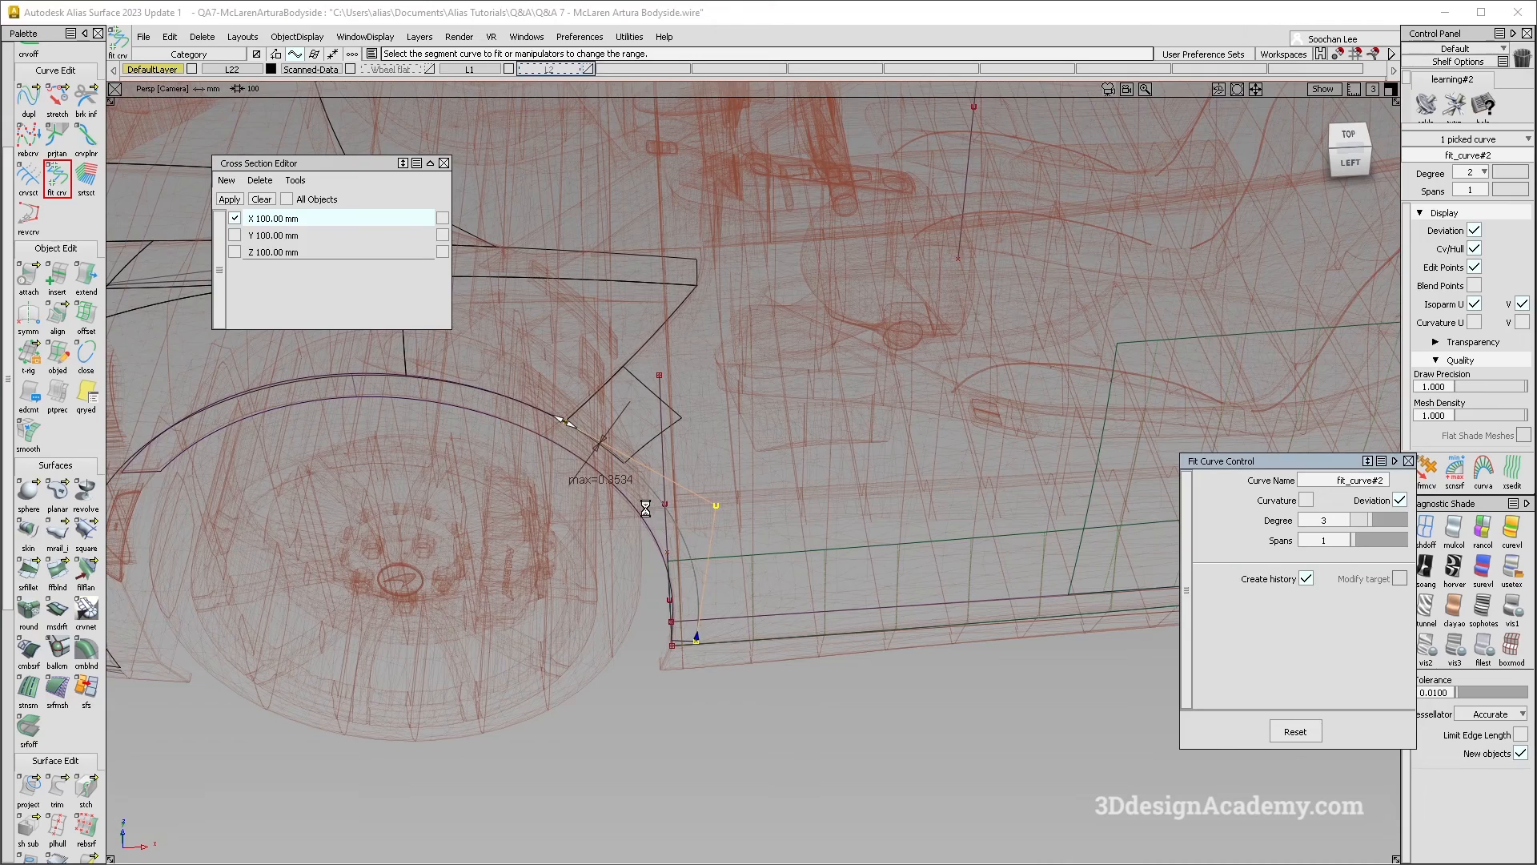
left_click_drag(708, 542, 711, 517, "alt+shift")
left_click(1376, 521)
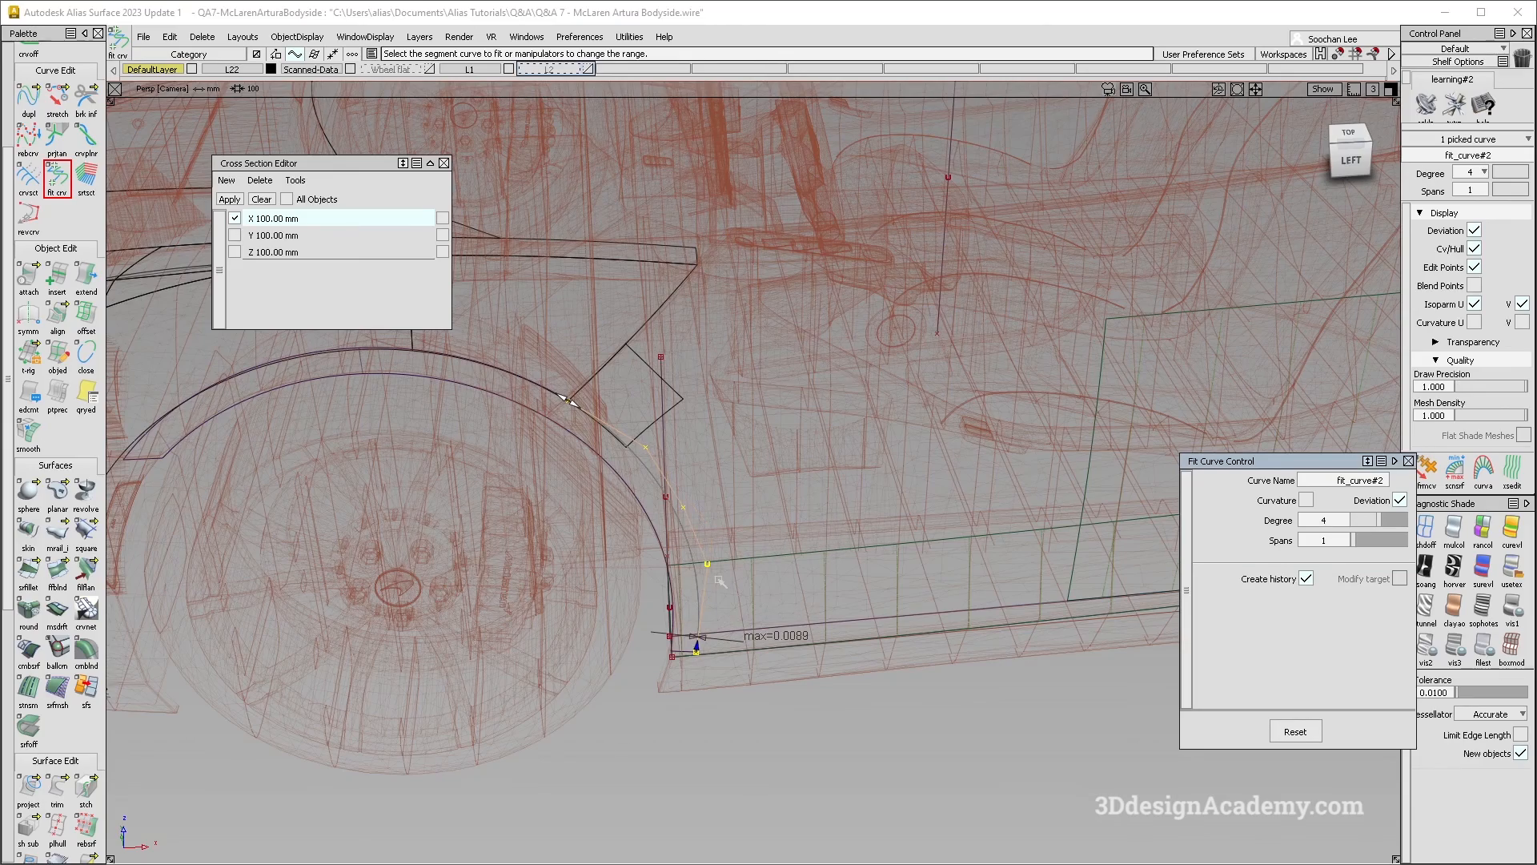
left_click_drag(721, 581, 764, 446, "alt+shift")
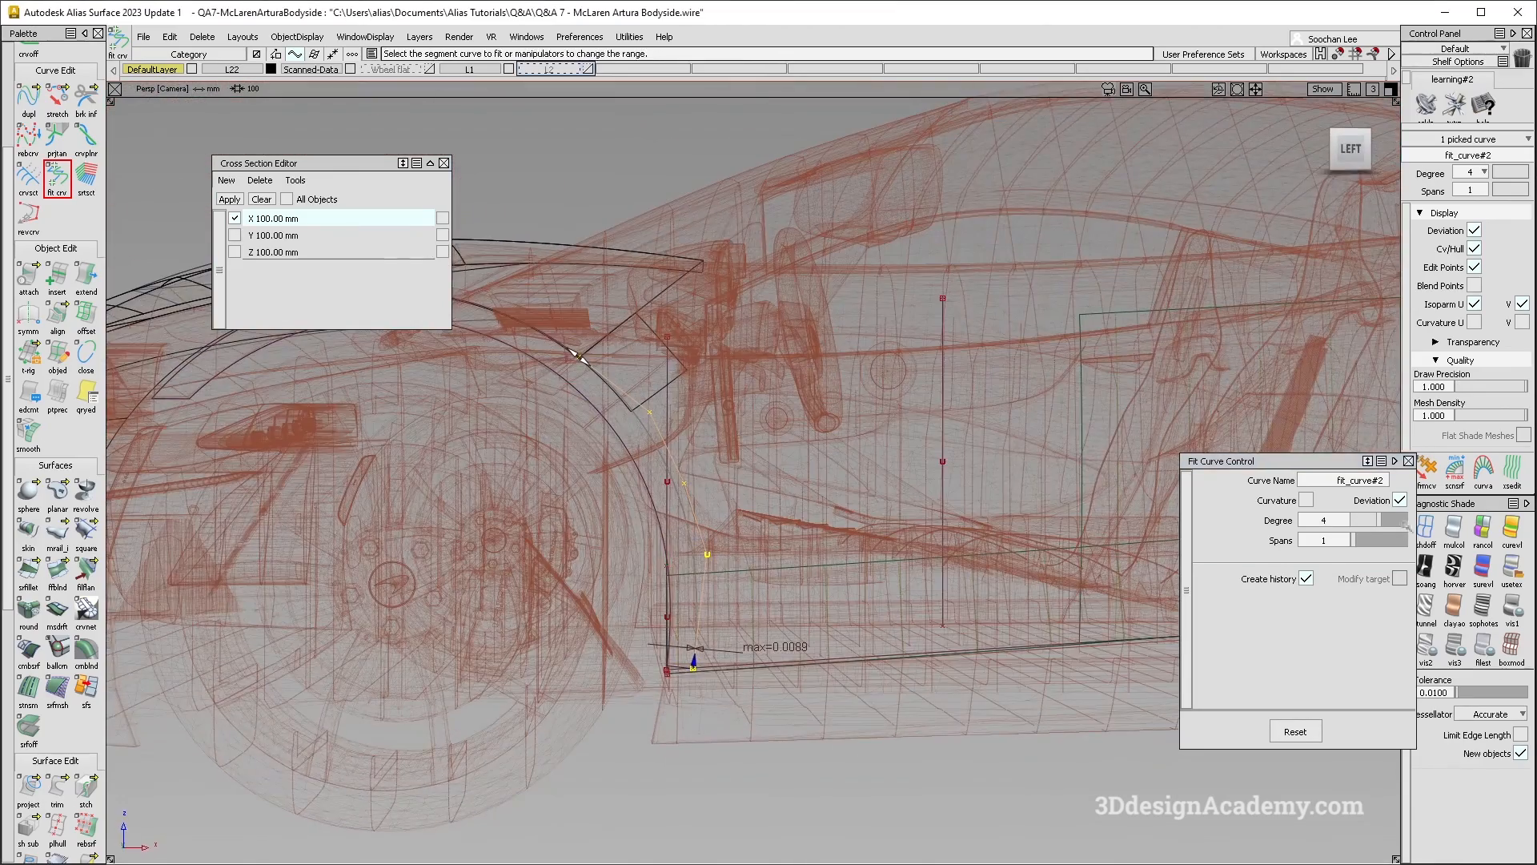
left_click(1386, 524)
Step: Move the fitted arch curve slightly to offset it from the original arch edge, checking it from several angles
left_click_drag(727, 665, 706, 502, "alt+shift")
left_click(606, 418)
left_click(674, 474)
left_click_drag(669, 428, 701, 545, "alt+shift")
left_click(202, 37)
middle_click_drag(761, 707, 761, 698)
right_click_drag(762, 699, 724, 552, "alt+shift")
left_click_drag(725, 552, 791, 711, "alt+shift")
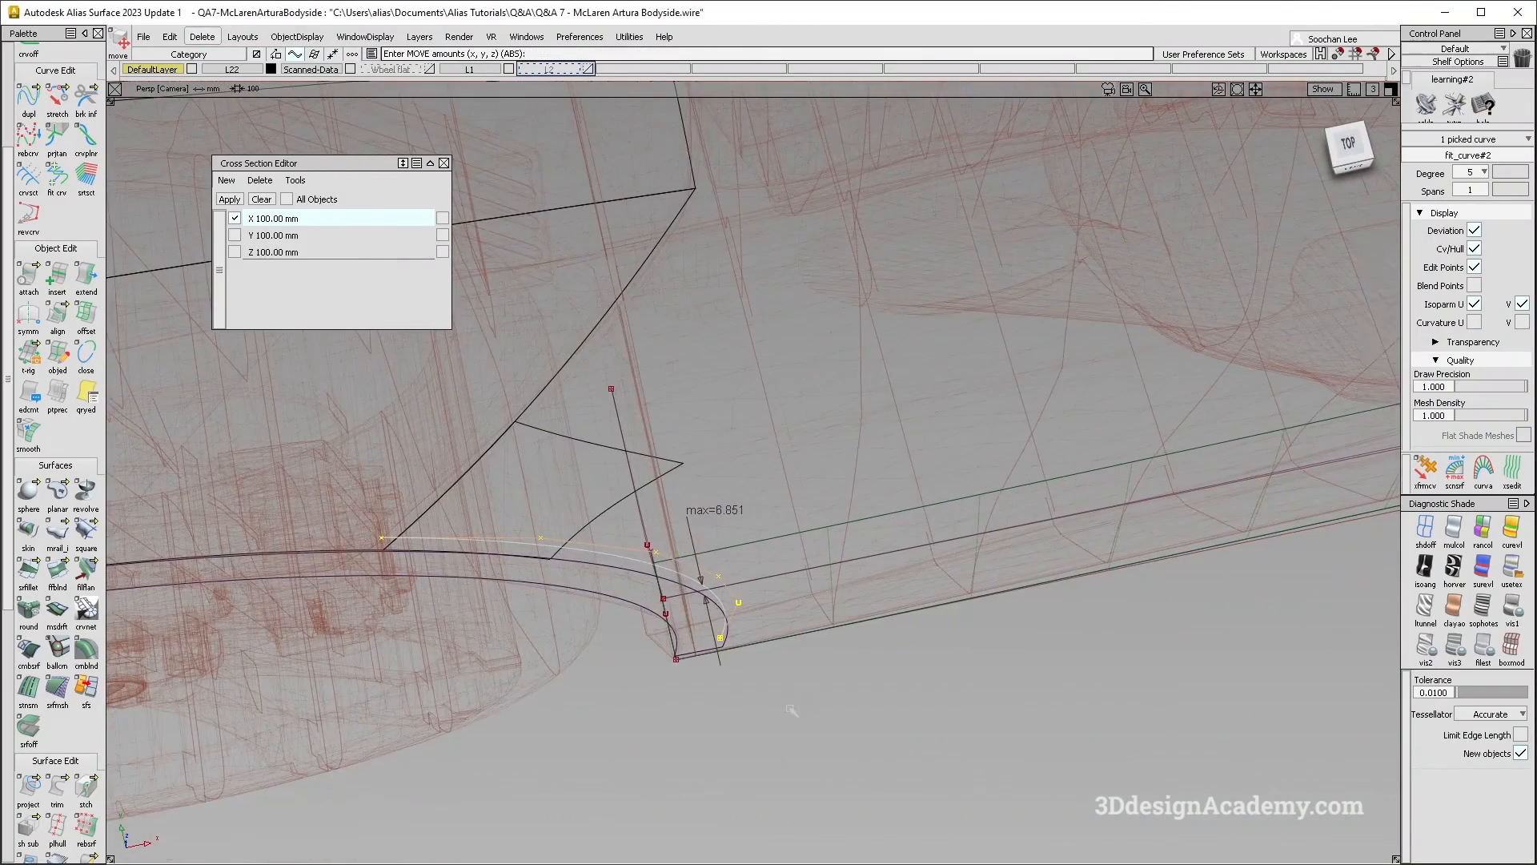
right_click_drag(791, 710, 820, 604, "alt+shift")
left_click_drag(820, 604, 840, 549, "alt+shift")
left_click_drag(839, 550, 851, 365, "ctrl+shift")
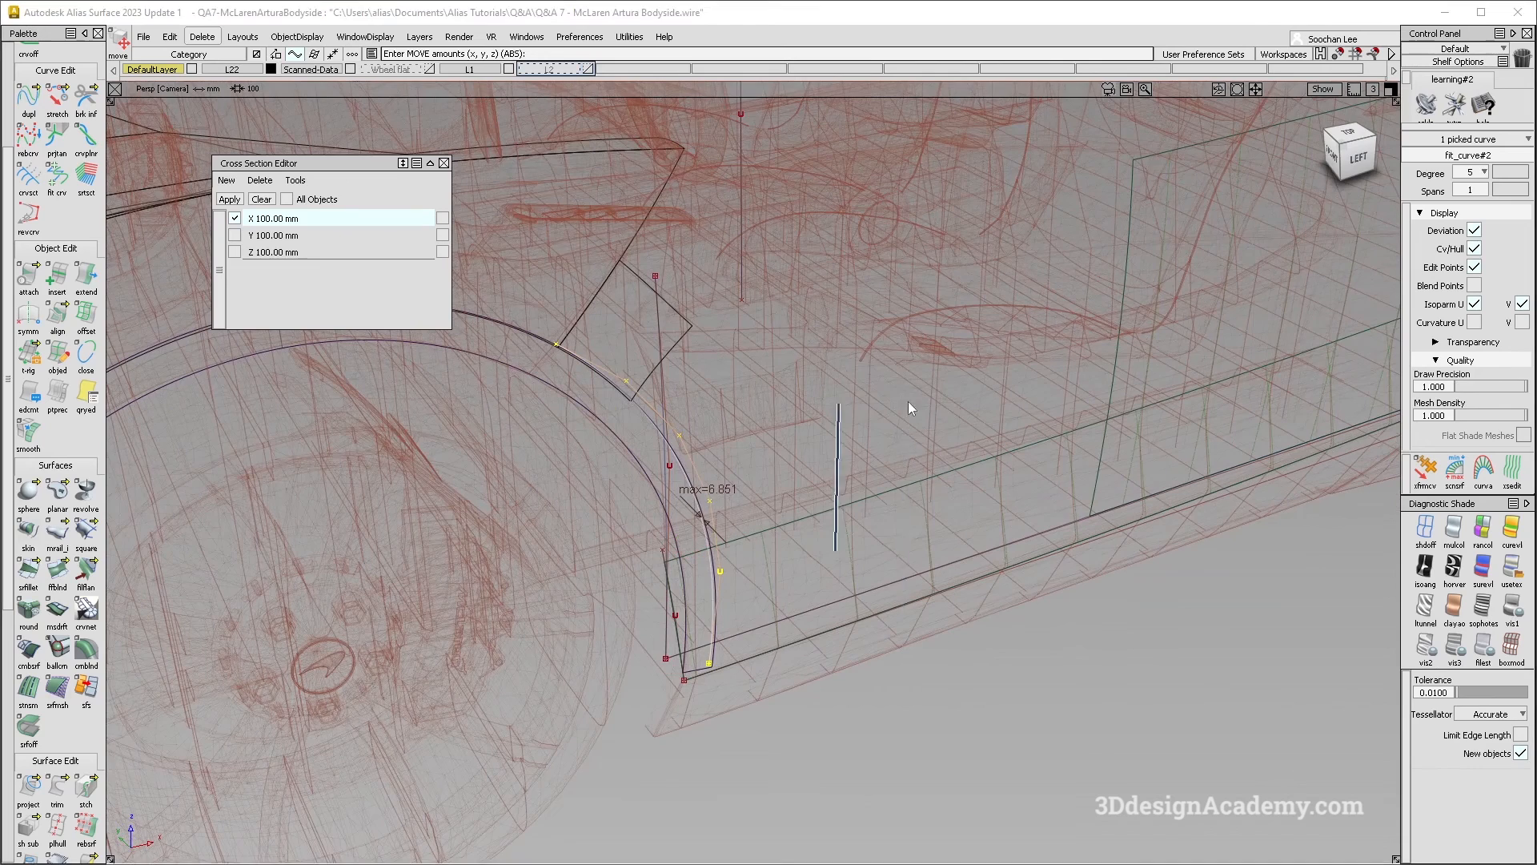
Step: Try a Freeform Blend from the bodyside's trimmed edge with G2 Curvature to the fitted arch curve with G0 Position
left_click(57, 570)
left_click(1109, 384)
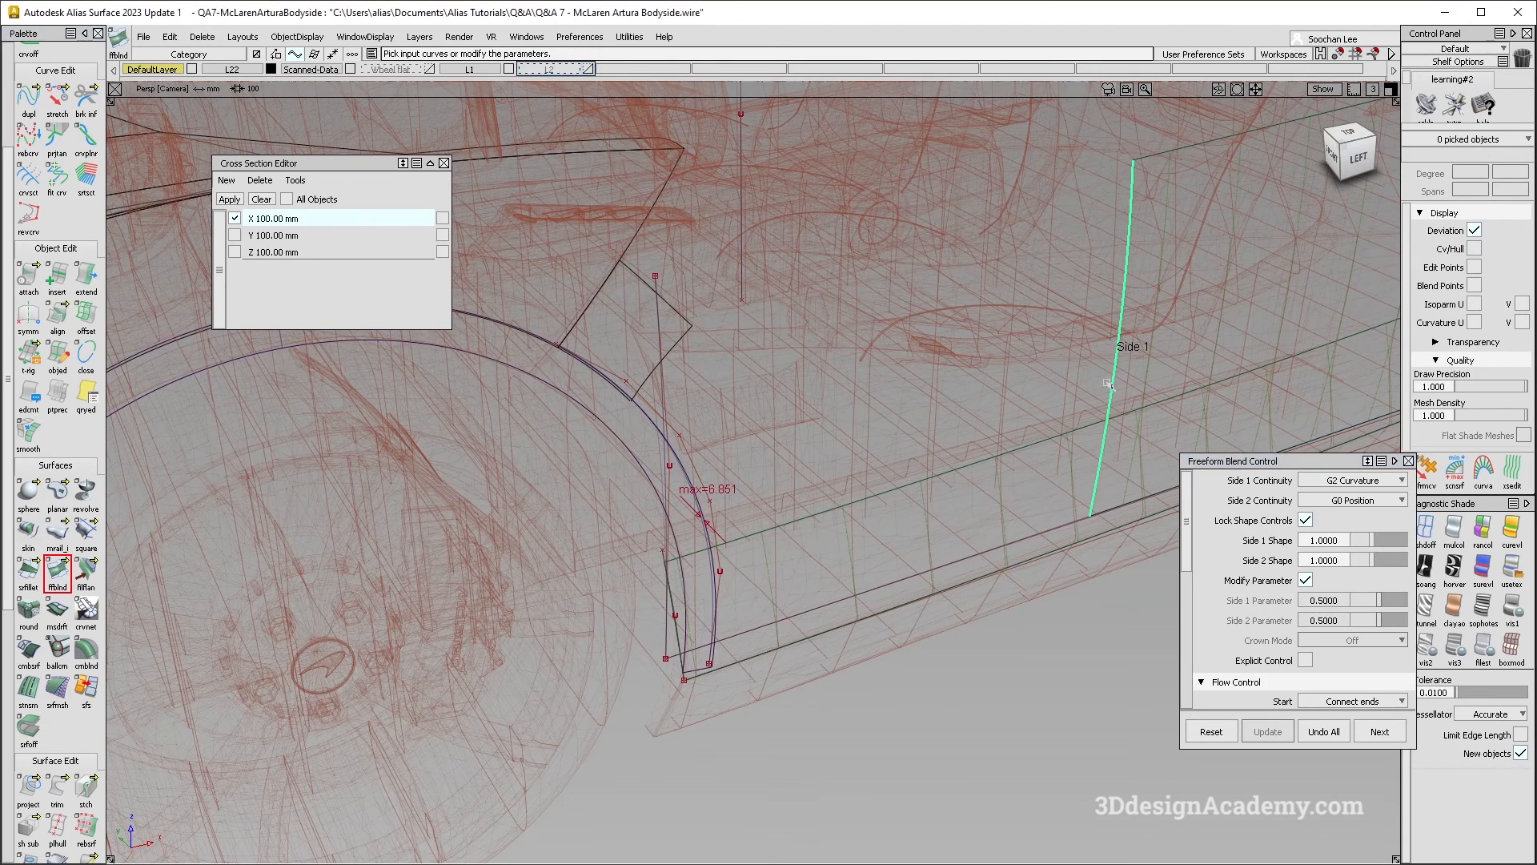
left_click(685, 471)
left_click_drag(752, 448, 875, 435, "alt+shift")
left_click_drag(804, 281, 697, 552, "alt+shift")
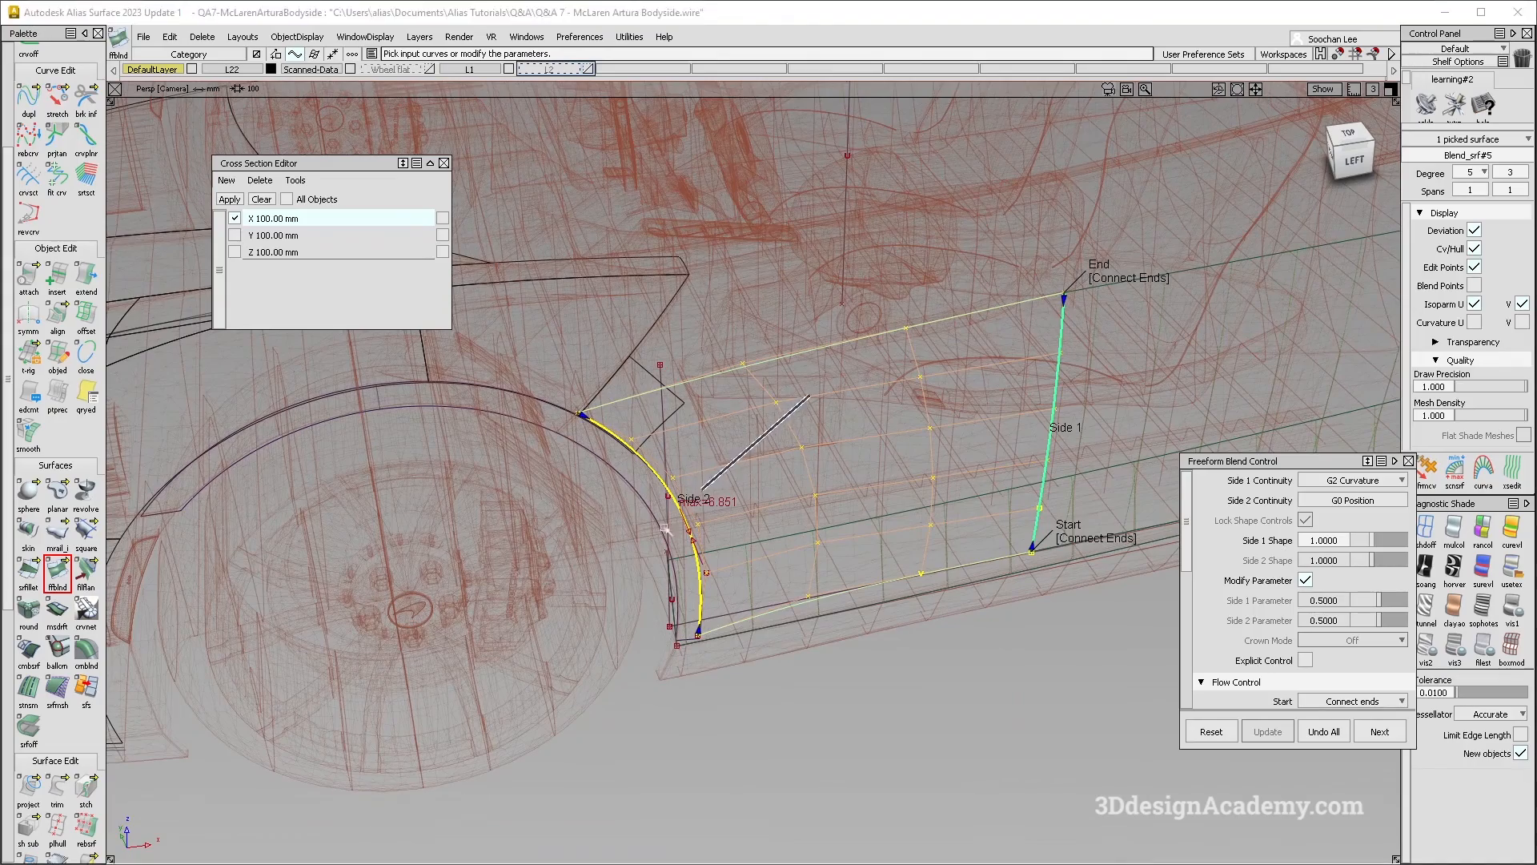
key("ctrl+z")
Step: Shade the model and switch the displayed cross sections from X to Z at 100 mm
left_click(1453, 529)
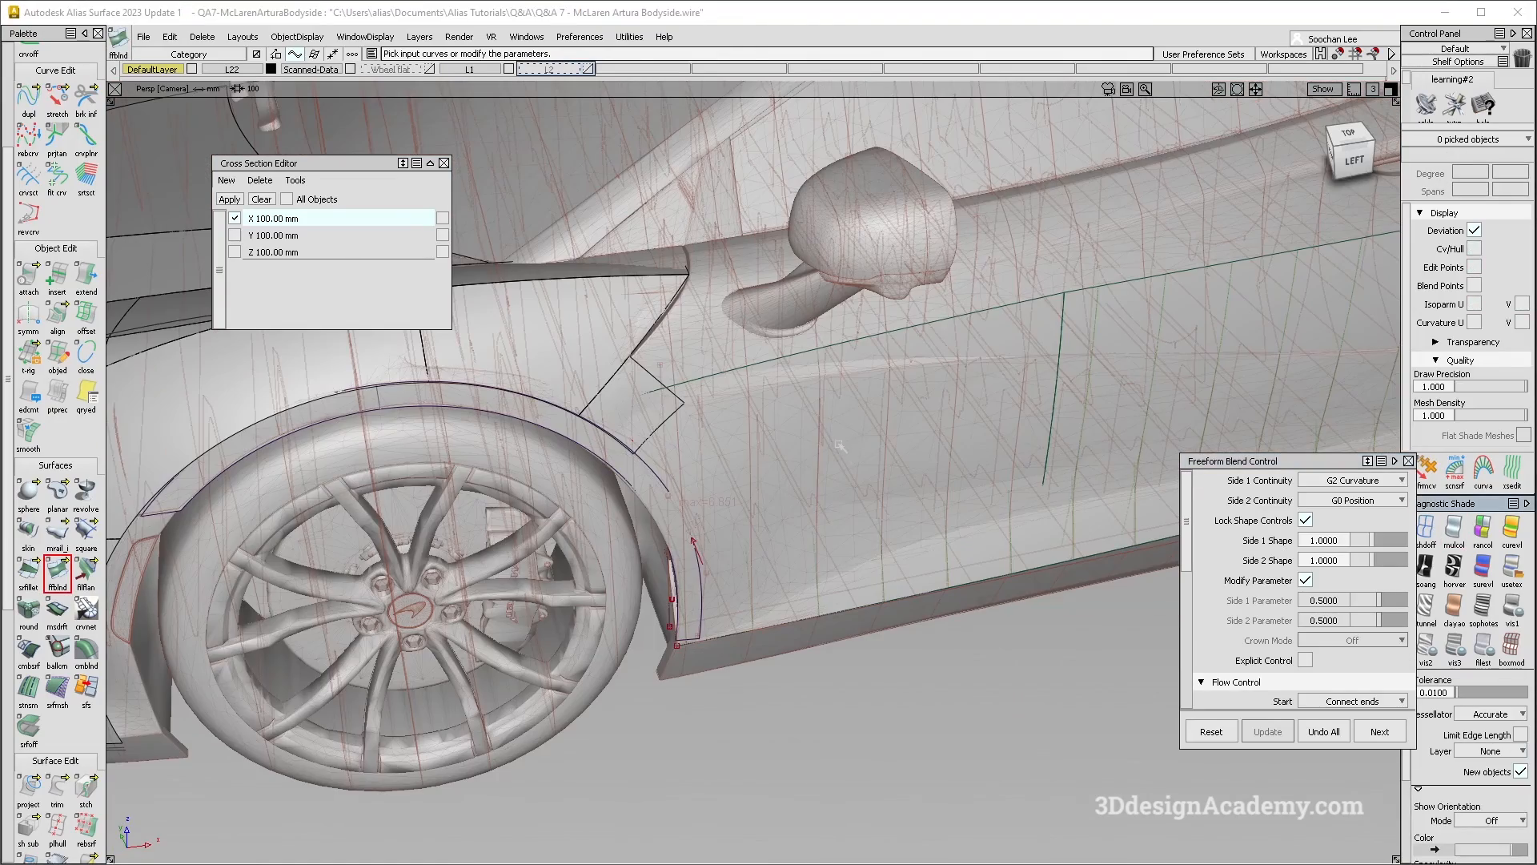
left_click_drag(827, 489, 834, 449, "ctrl+shift")
left_click(826, 487)
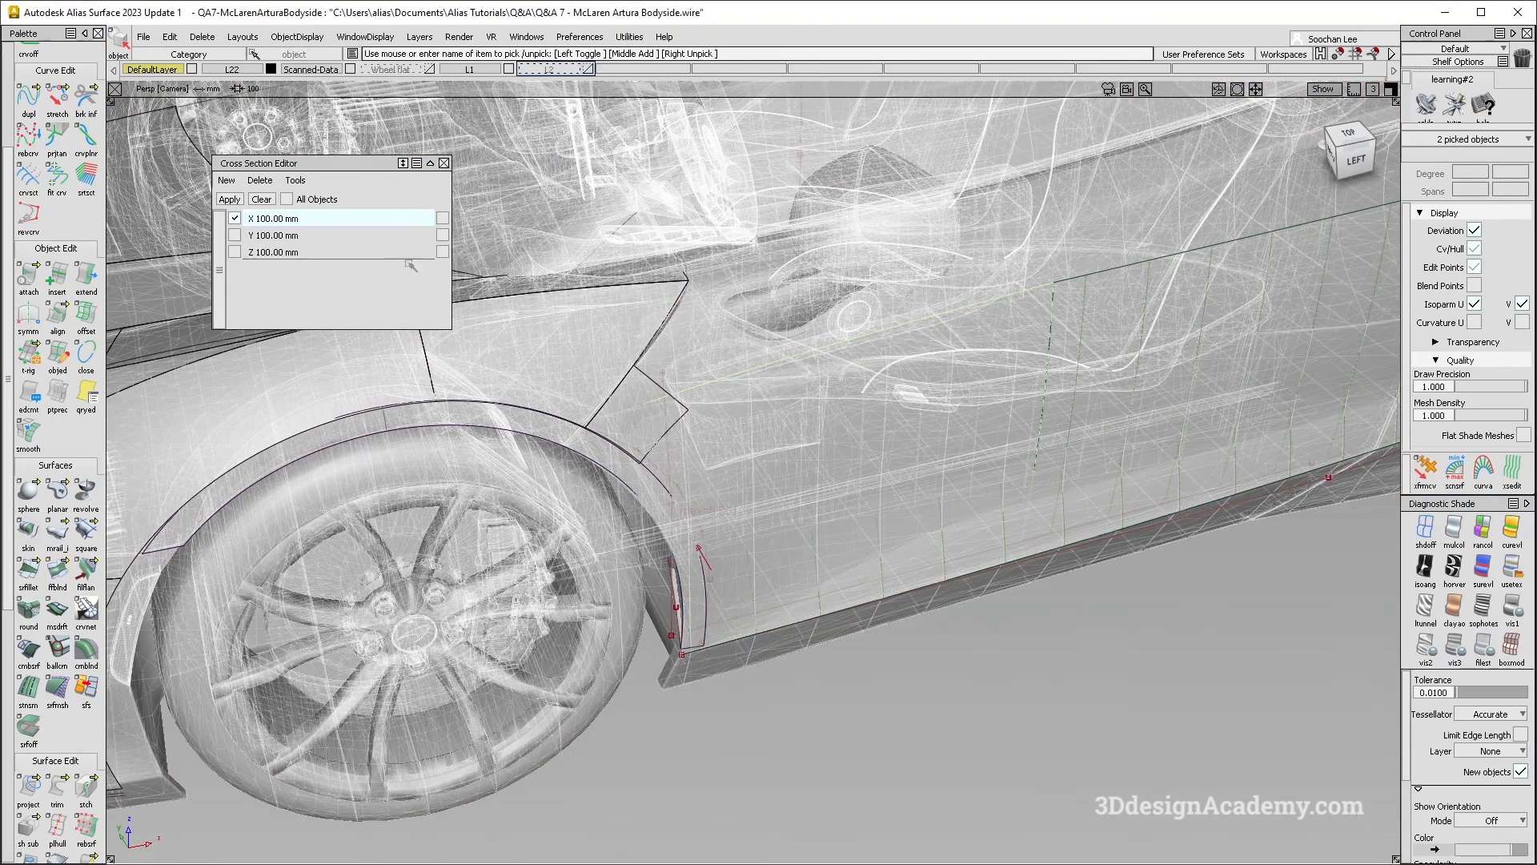
middle_click_drag(826, 483, 763, 446, "alt+shift")
left_click(274, 253)
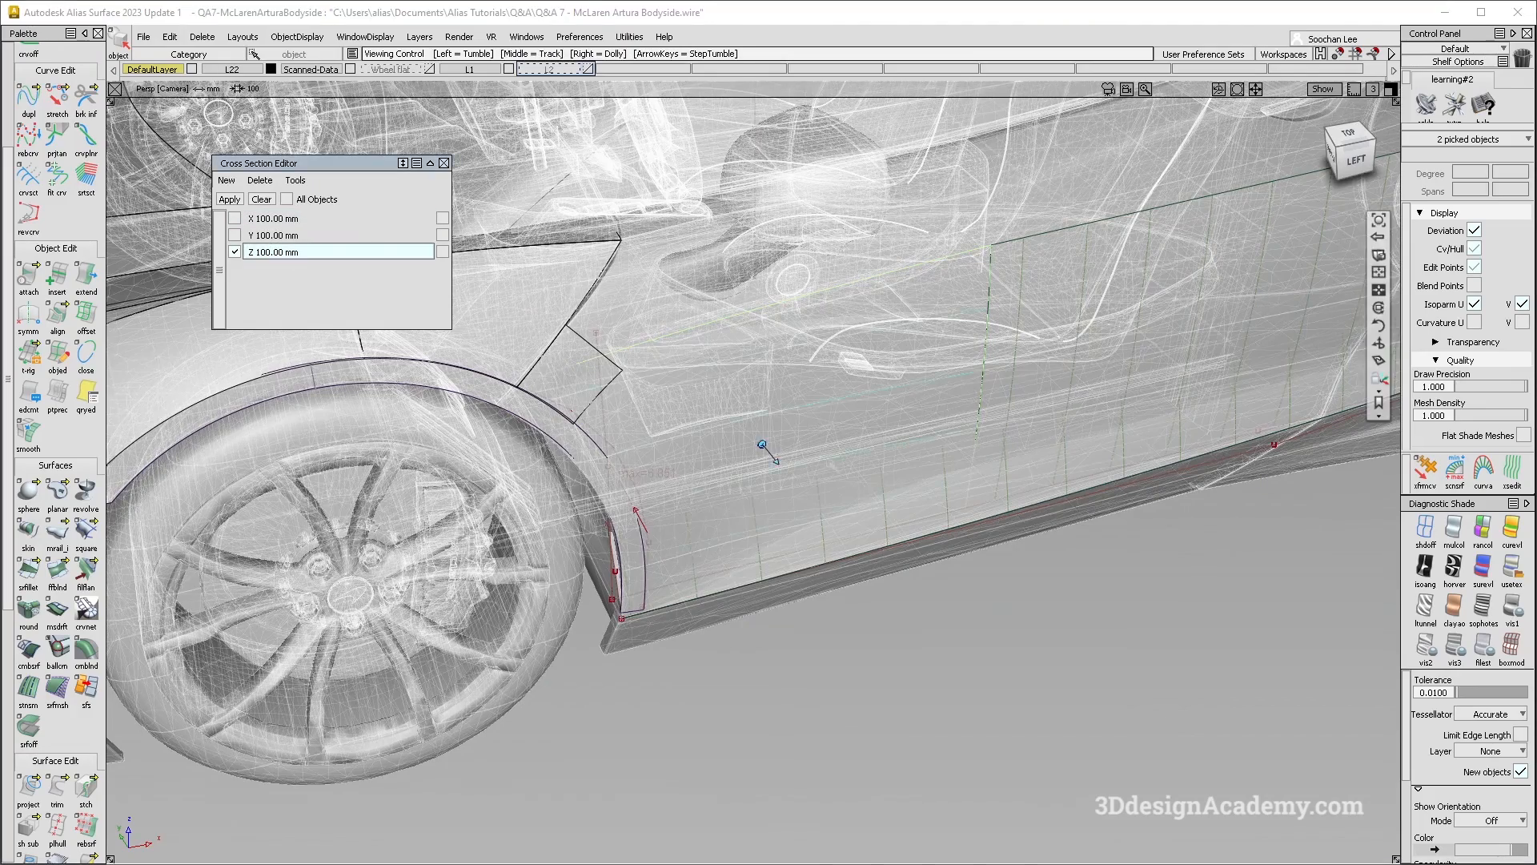
left_click_drag(830, 464, 774, 512, "alt+shift")
left_click_drag(772, 514, 757, 400, "ctrl+shift")
right_click_drag(757, 402, 796, 419, "alt+shift")
left_click_drag(796, 419, 849, 426, "alt+shift")
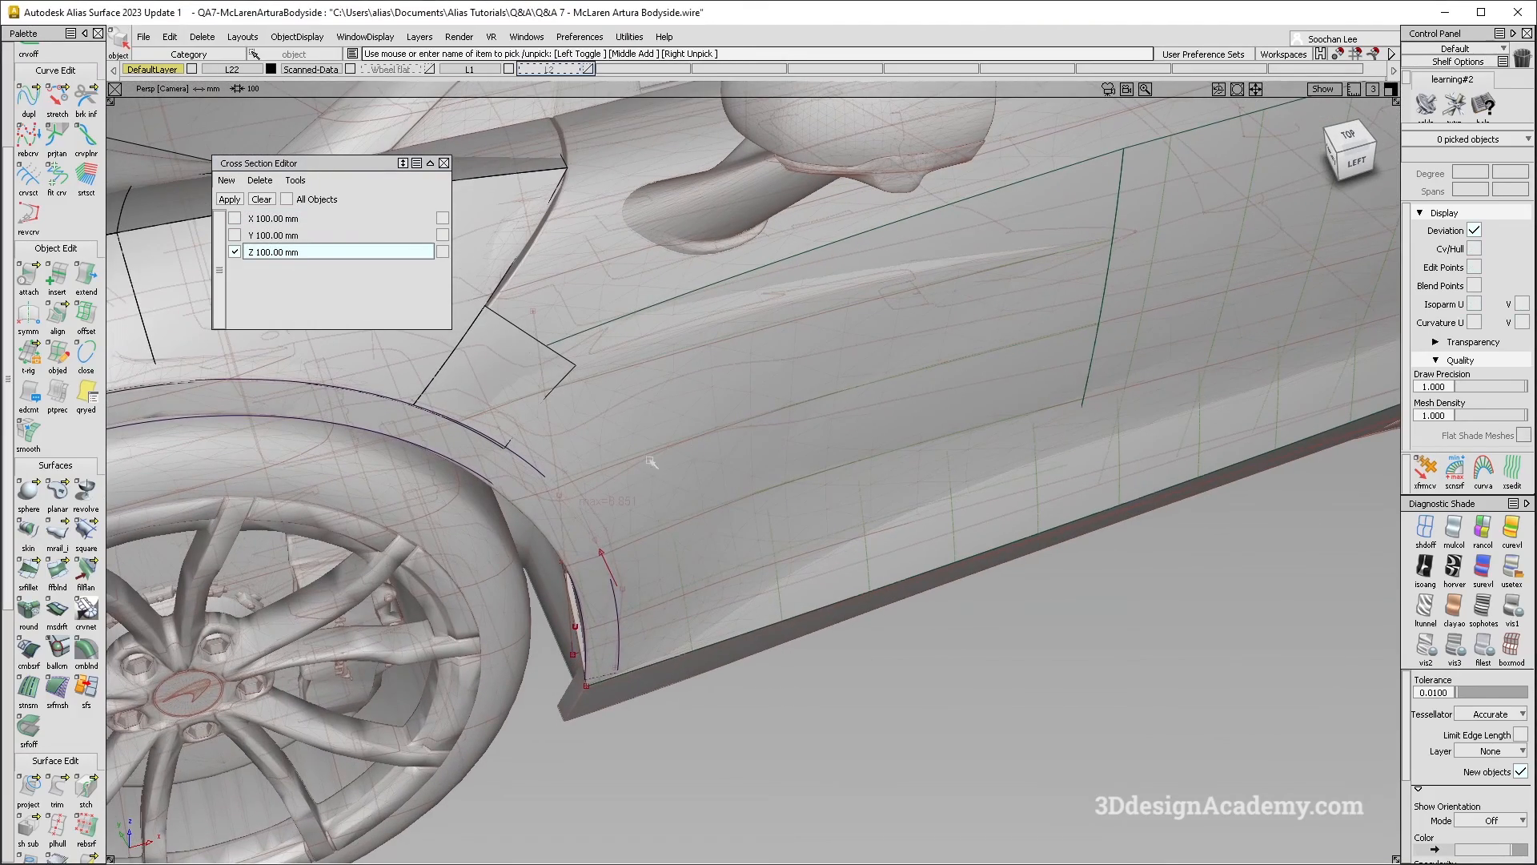
Step: Pick the fitted arch curve and adjust its position against the shaded scan behind the front wheel
left_click_drag(686, 497, 719, 498, "alt+shift")
left_click_drag(506, 442, 601, 491, "ctrl+shift")
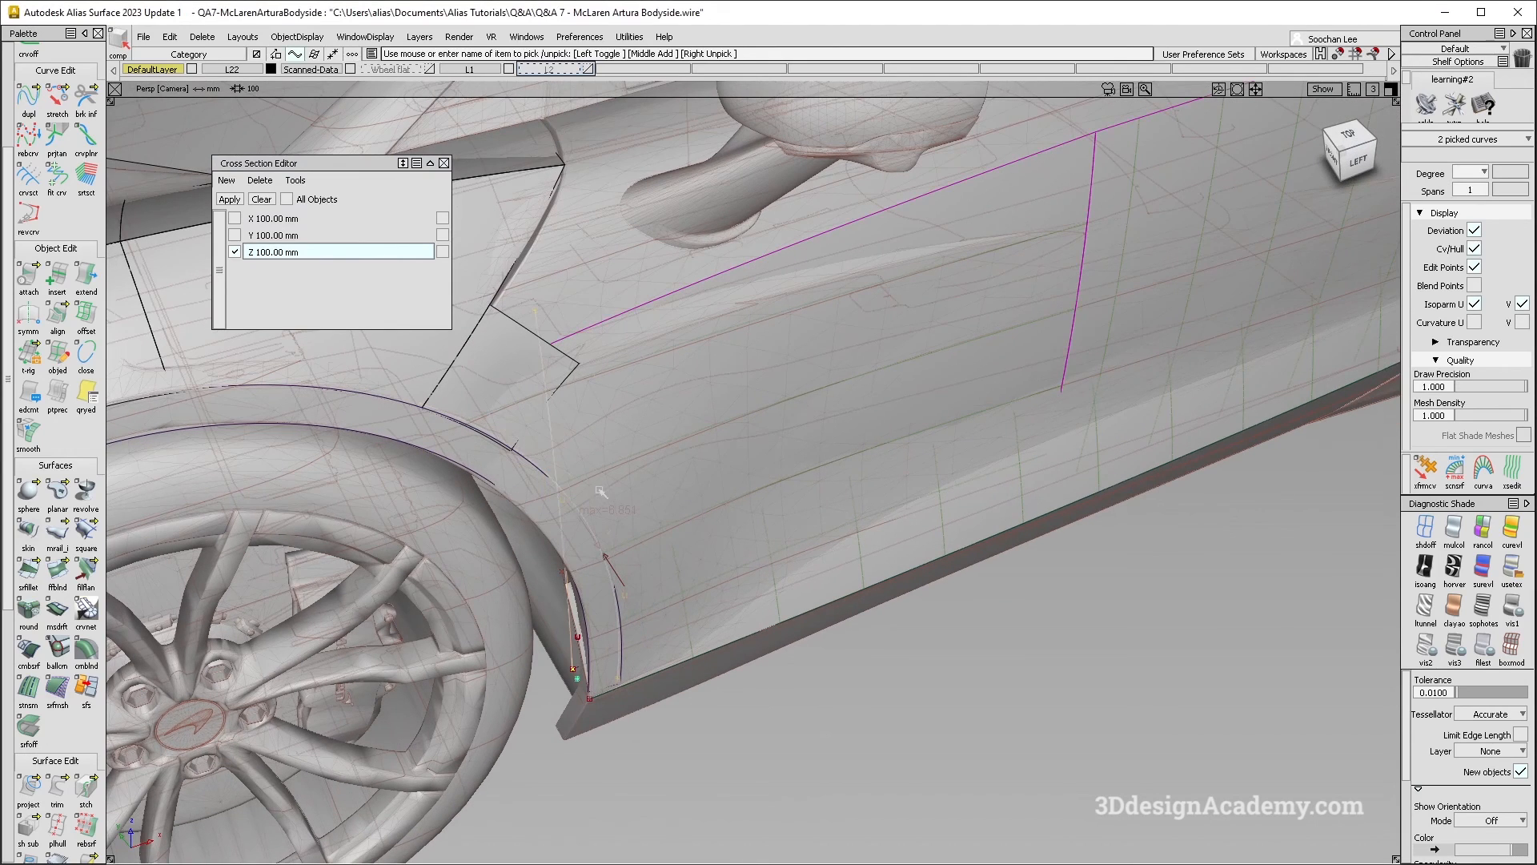
right_click_drag(693, 500, 745, 506, "alt+shift")
left_click(566, 524)
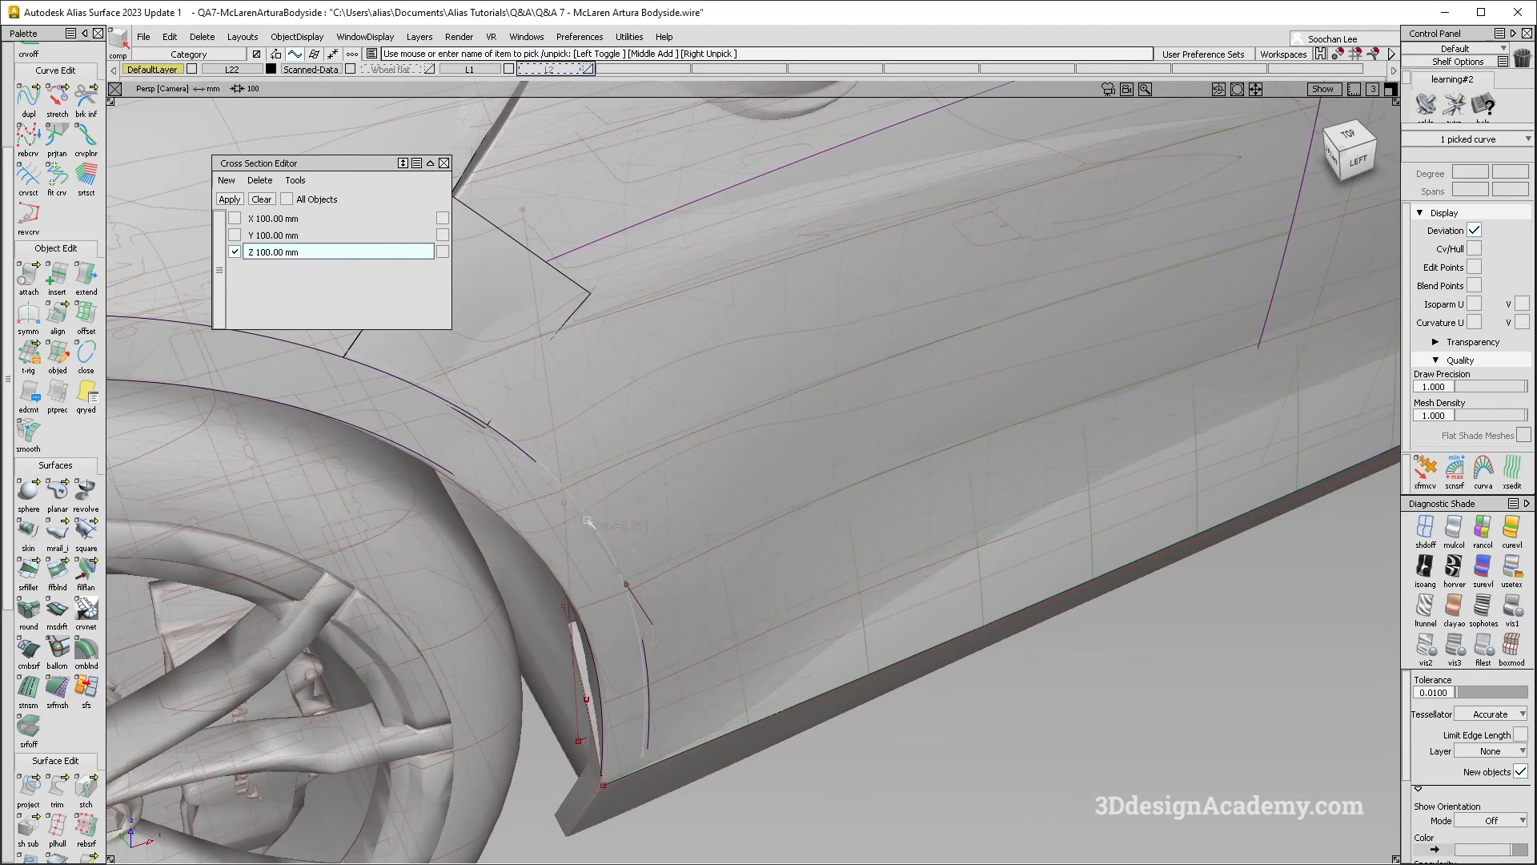
left_click_drag(658, 508, 662, 542, "alt+shift")
middle_click_drag(662, 542, 690, 506, "ctrl+shift")
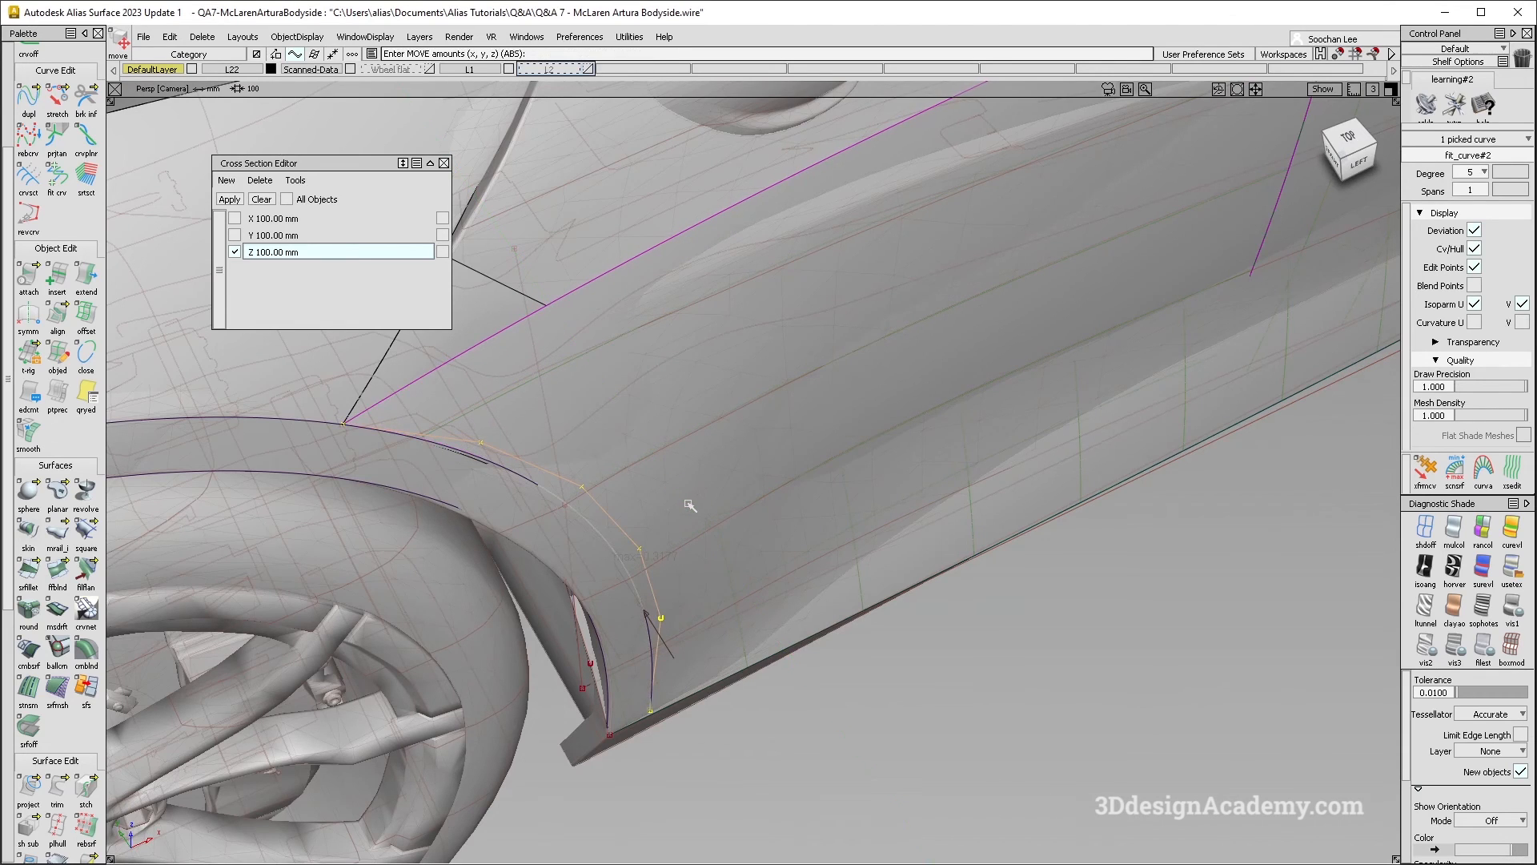
scroll(689, 505, "up", 3)
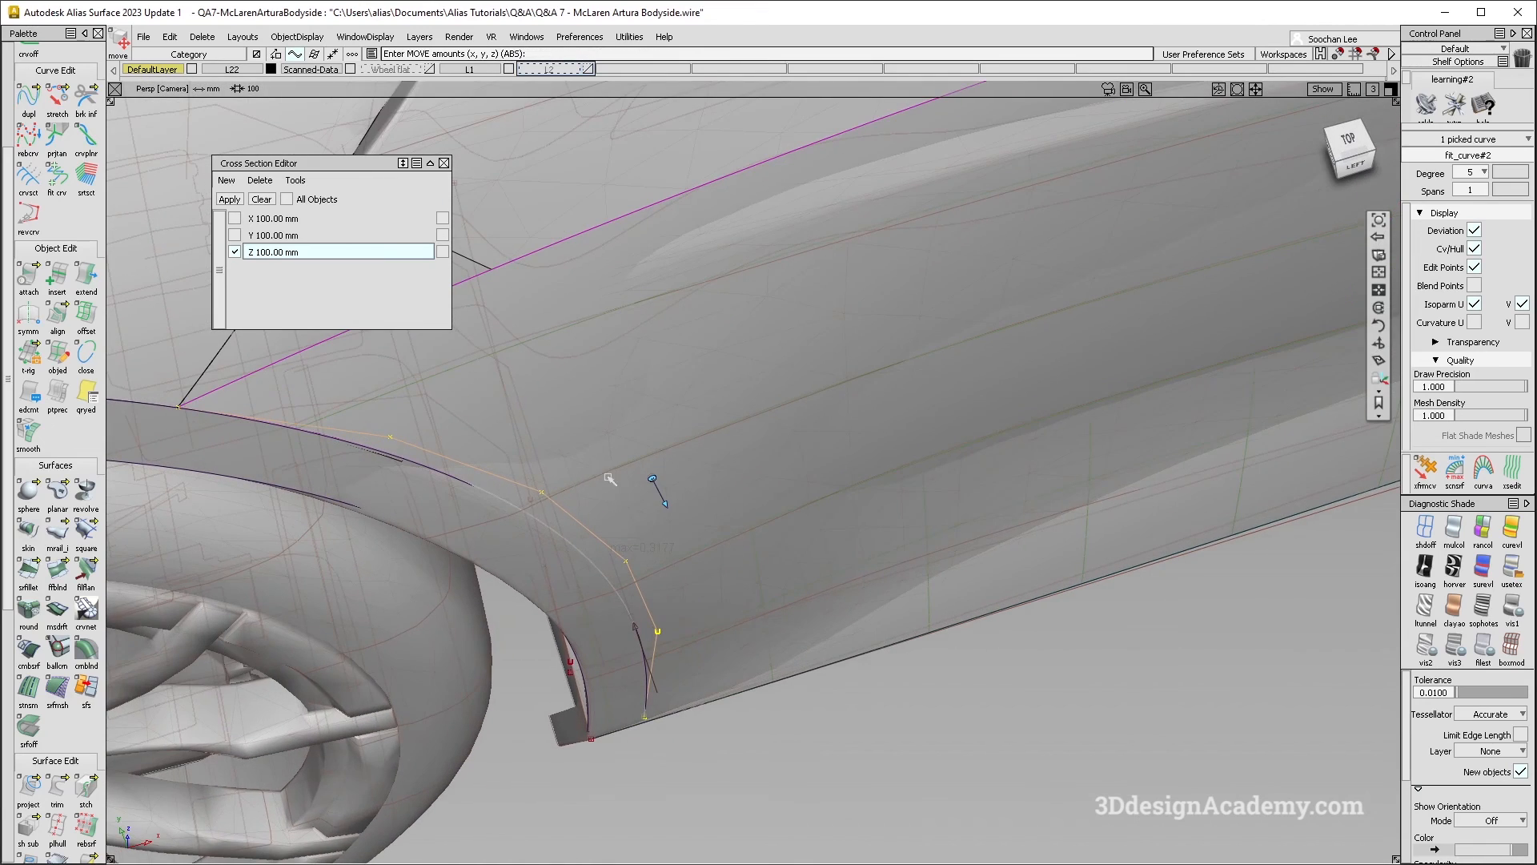
scroll(801, 465, "down", 2)
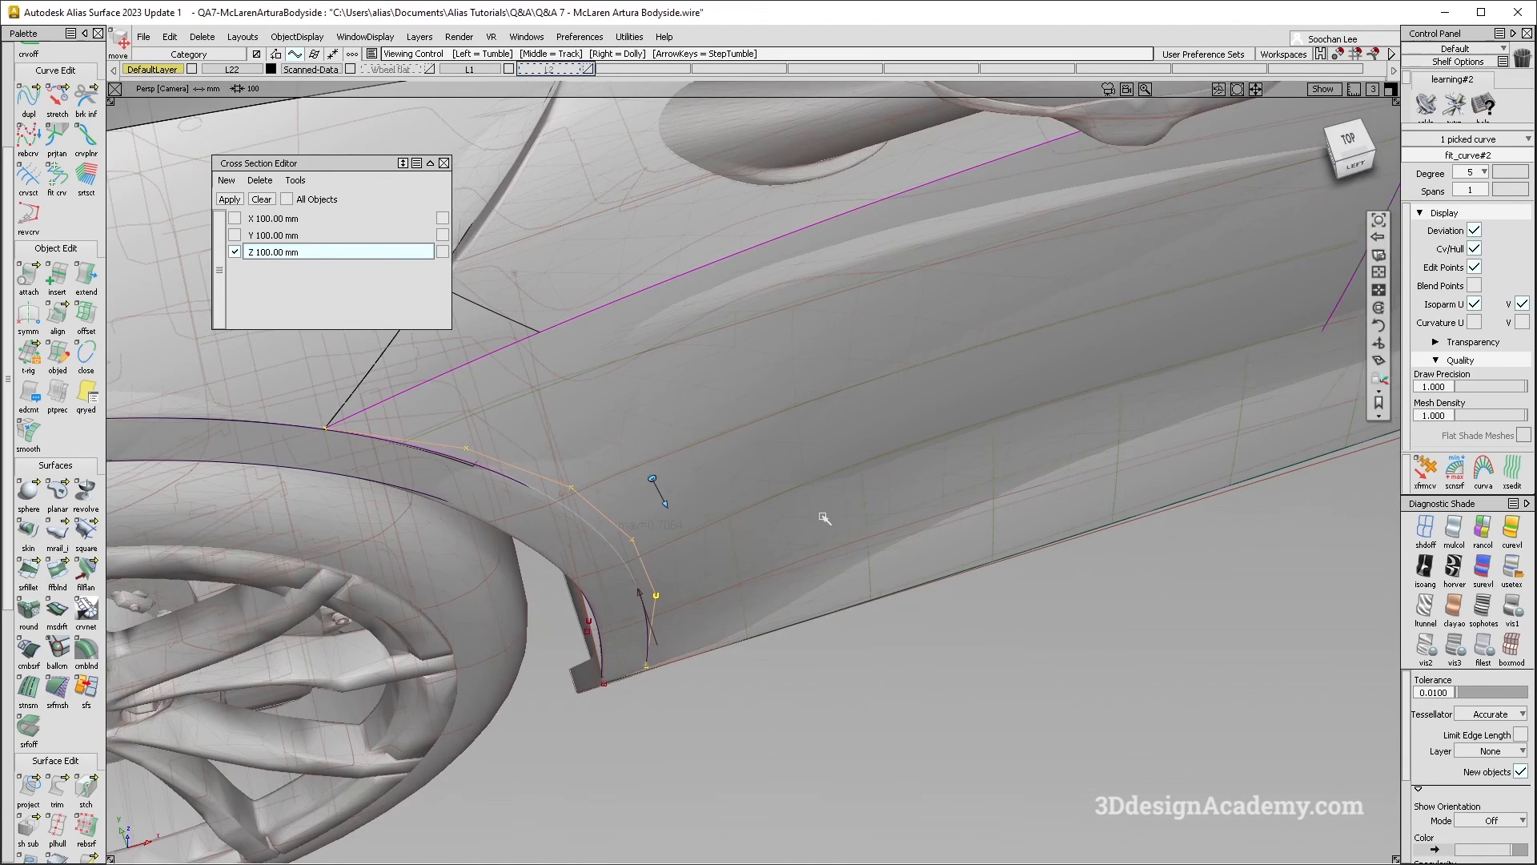
left_click(948, 661)
key("alt+Tab")
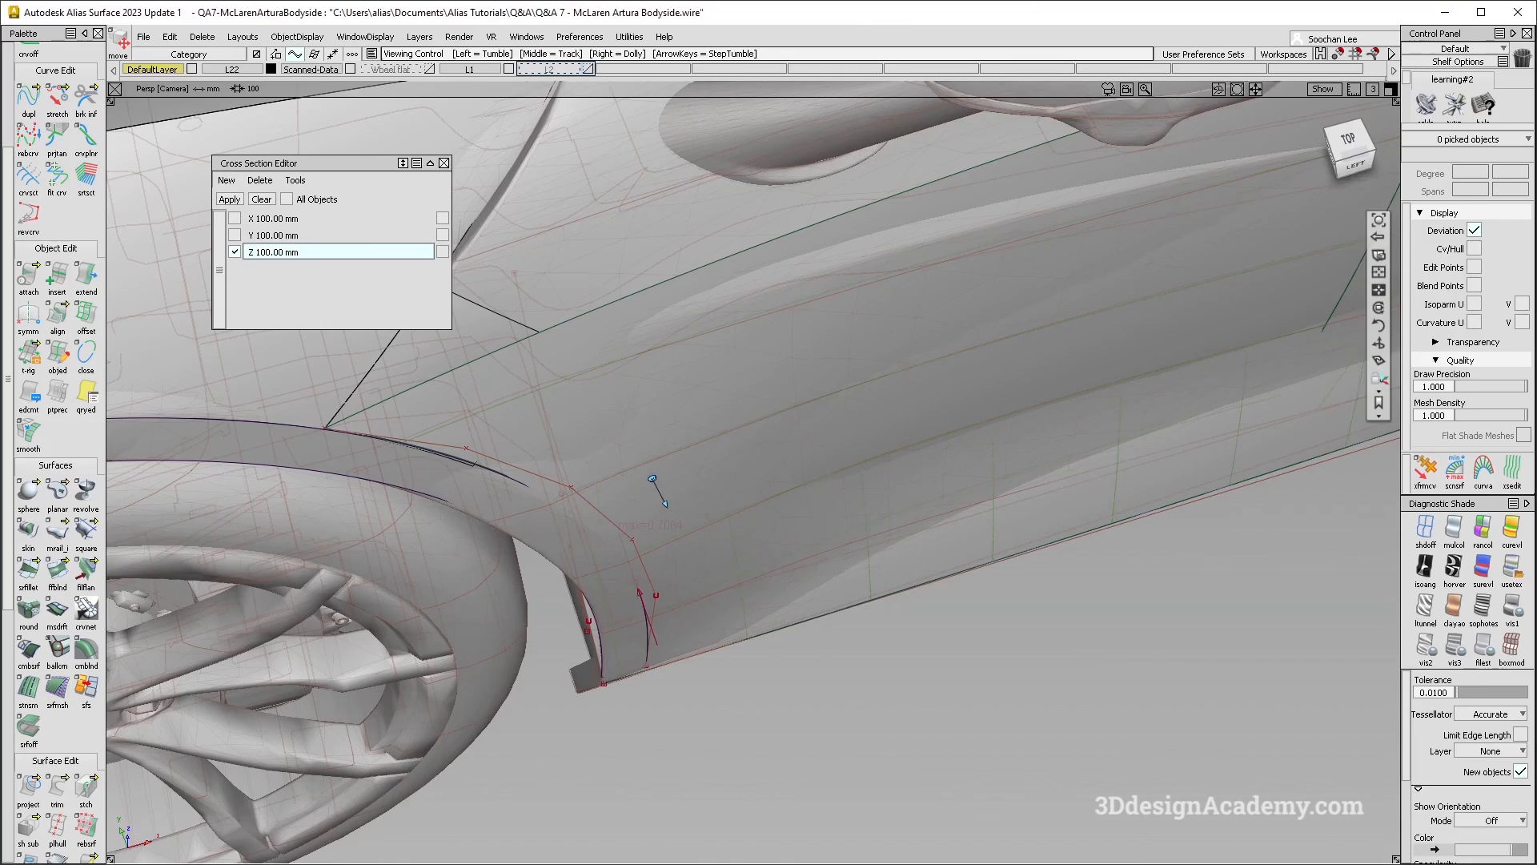
Step: Examine how the fender corner, fitted arch curve and bodyside follow the Z sections of the scan behind the front wheel
right_click_drag(646, 530, 677, 350, "alt+shift")
left_click_drag(676, 351, 600, 371, "alt+shift")
right_click_drag(601, 370, 531, 329, "alt+shift")
left_click_drag(627, 148, 557, 233, "ctrl+shift")
right_click_drag(535, 193, 614, 286, "ctrl+shift")
left_click_drag(532, 333, 517, 335, "alt+shift")
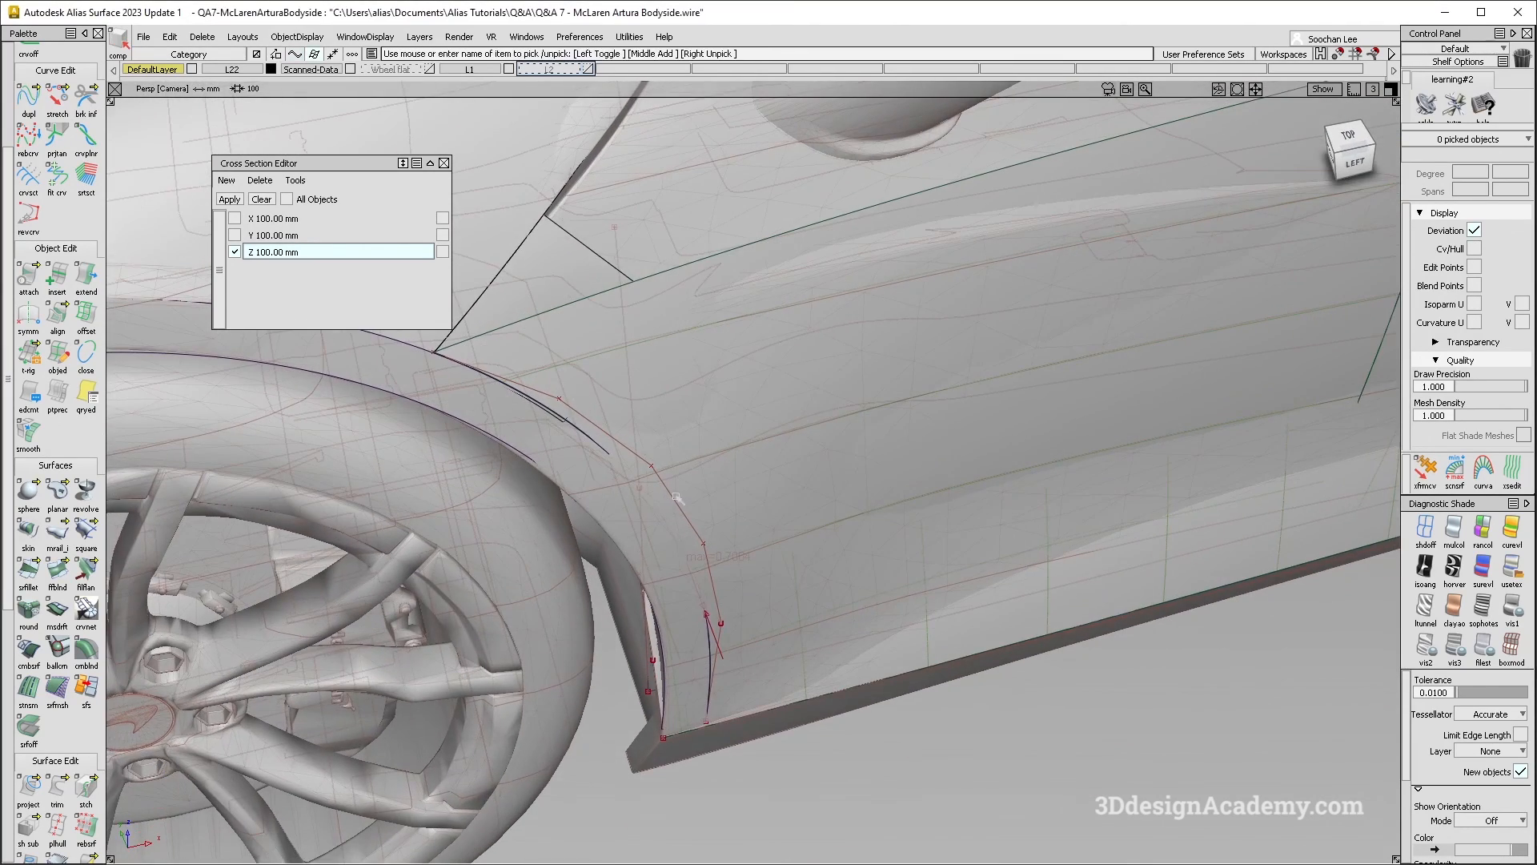
right_click_drag(517, 334, 747, 413, "alt+shift")
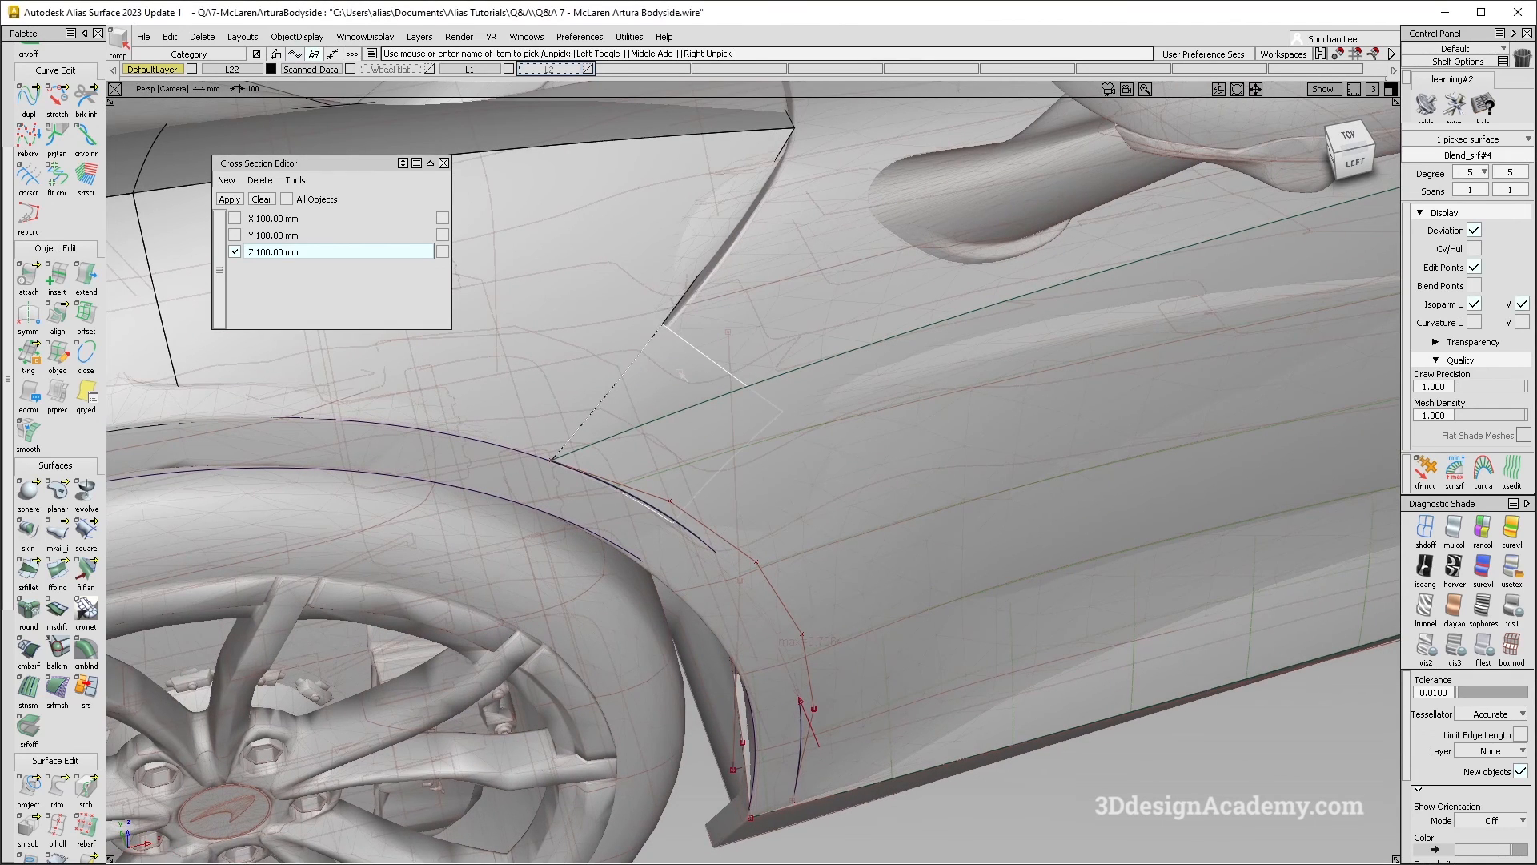
left_click_drag(740, 468, 764, 578, "alt+shift")
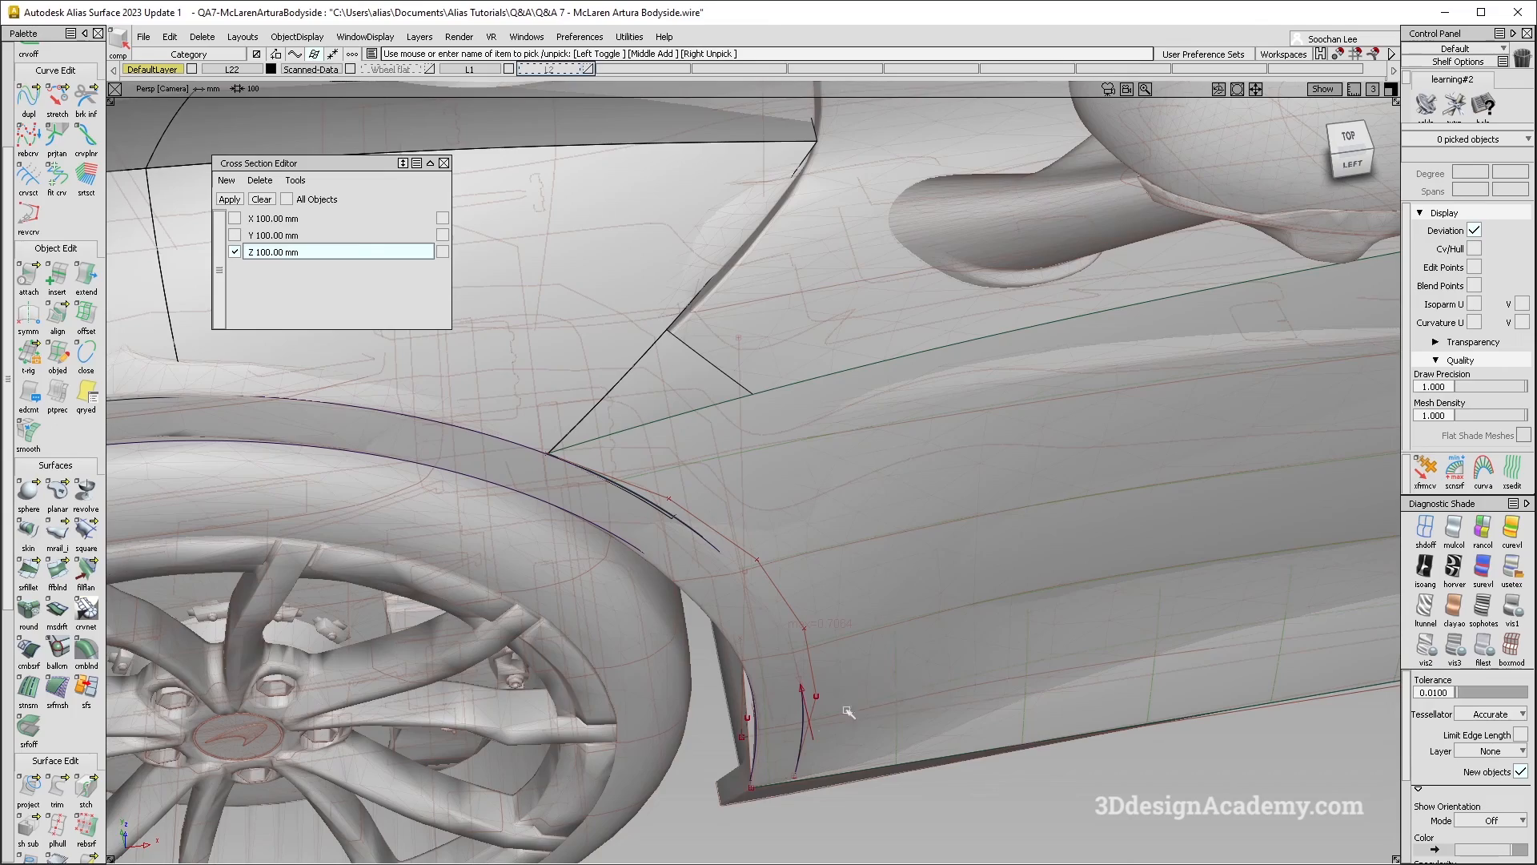
right_click_drag(1069, 669, 1012, 652, "alt+shift")
left_click_drag(1012, 652, 973, 658, "alt+shift")
left_click_drag(927, 713, 864, 473, "ctrl+shift")
left_click_drag(757, 451, 809, 450, "alt+shift")
middle_click_drag(859, 427, 790, 449, "alt+shift")
left_click(802, 428, "alt+shift")
right_click_drag(802, 428, 832, 436, "alt+shift")
left_click_drag(833, 437, 1036, 408, "alt+shift")
right_click_drag(1036, 409, 889, 429, "alt+shift")
mouse_move(889, 428)
left_mouse_down("alt+shift")
mouse_move(941, 436)
mouse_move(903, 441)
left_mouse_up("alt+shift")
left_click(913, 396, "alt+shift")
left_click_drag(993, 407, 905, 378, "alt+shift")
right_click_drag(905, 378, 836, 386, "alt+shift")
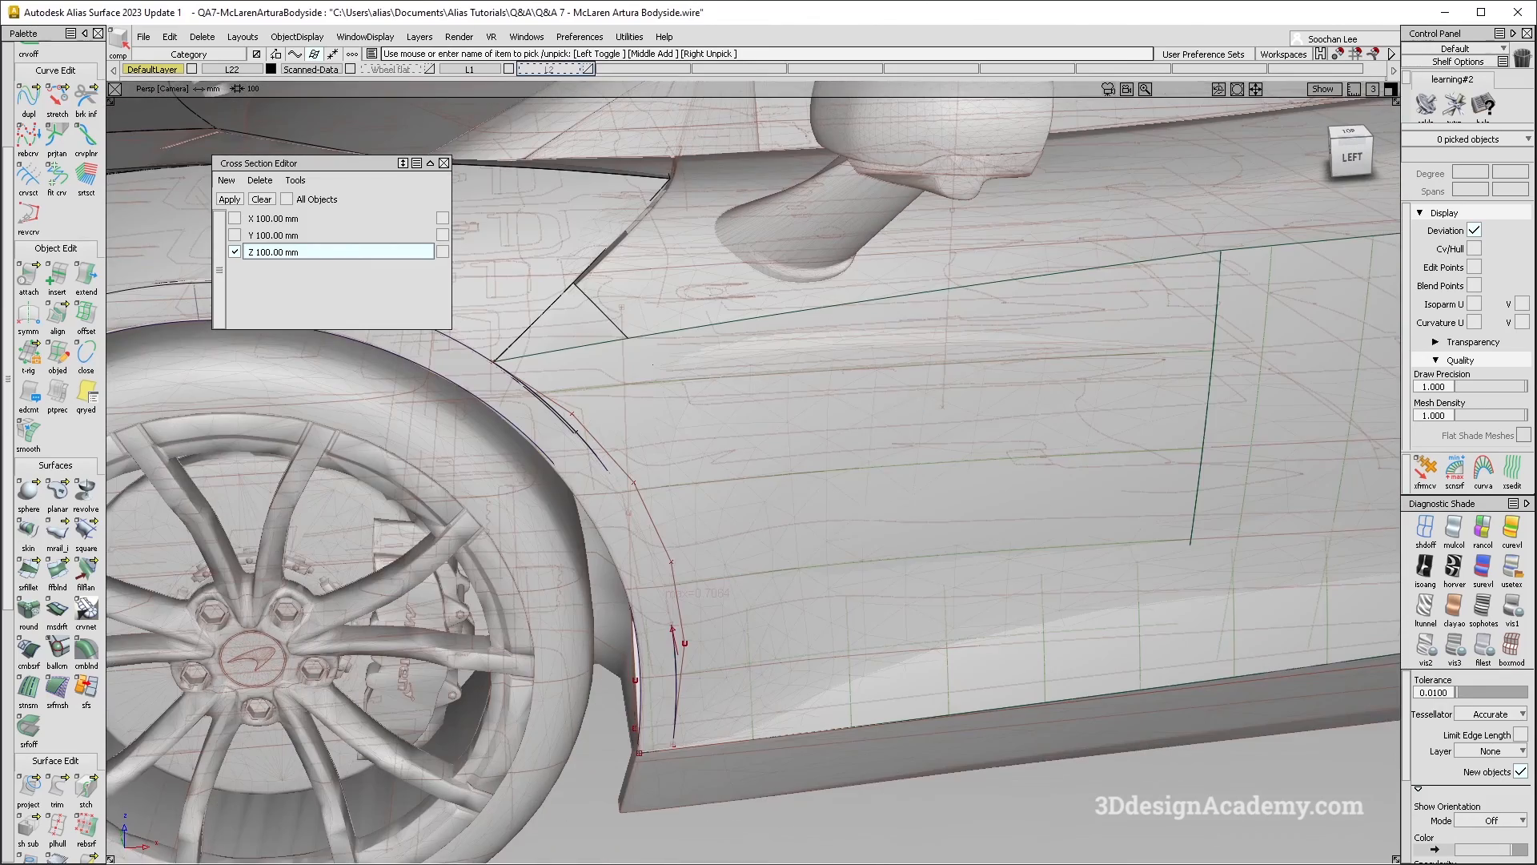
left_click_drag(872, 381, 920, 401, "alt+shift")
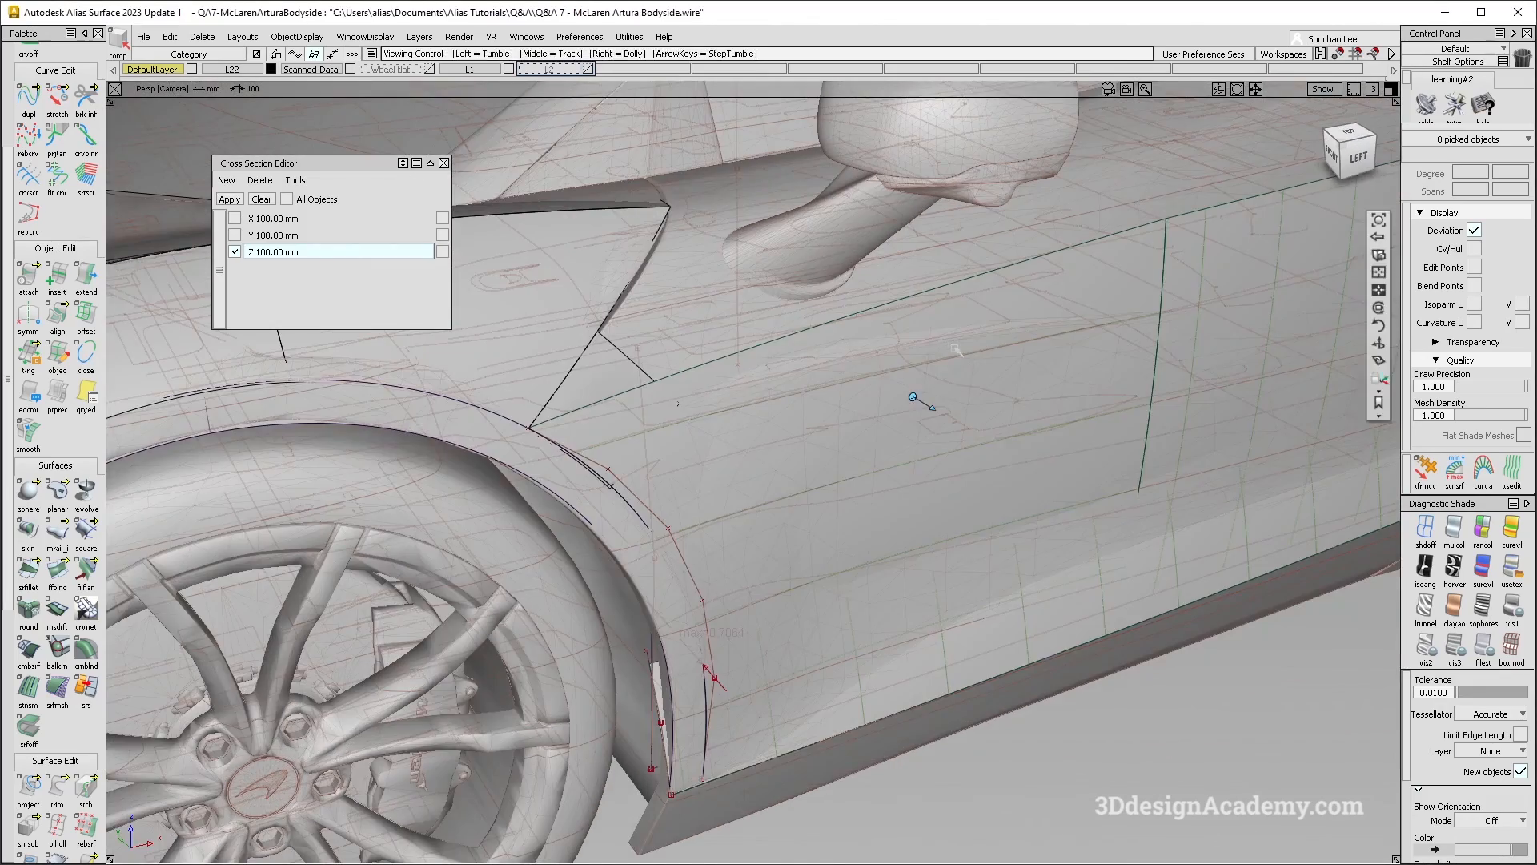
left_click_drag(956, 347, 949, 364, "alt+shift")
Step: Turn shading off in the left view and clear the cross sections
key("F6")
left_click(1433, 535)
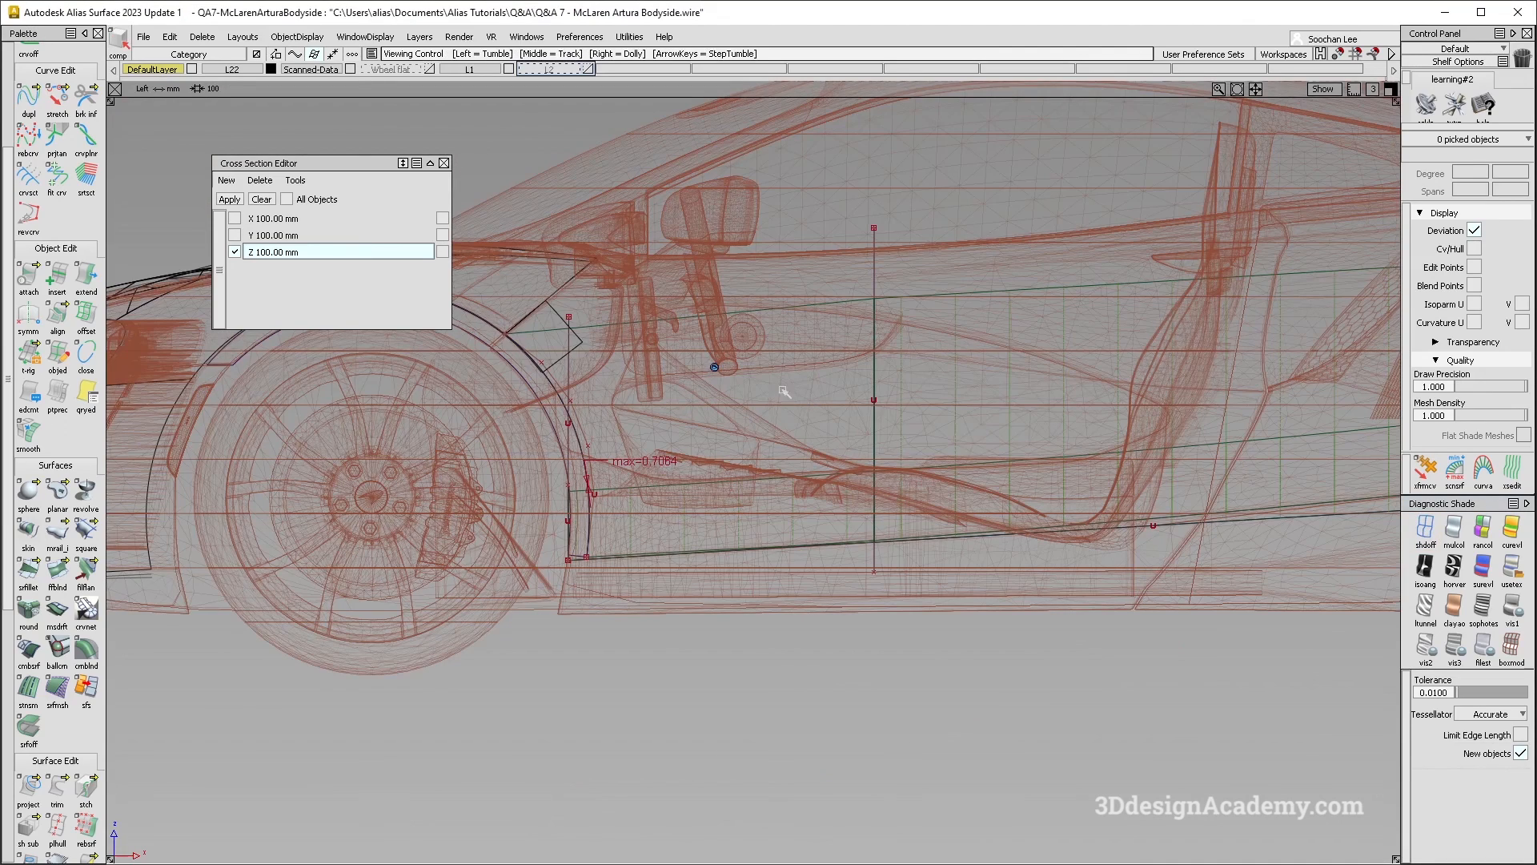
left_click(269, 200)
middle_click_drag(989, 388, 956, 393, "alt+shift")
Step: Hide the modelled curves and surfaces and shade the scan in the left view
left_click_drag(920, 499, 928, 345, "ctrl+shift")
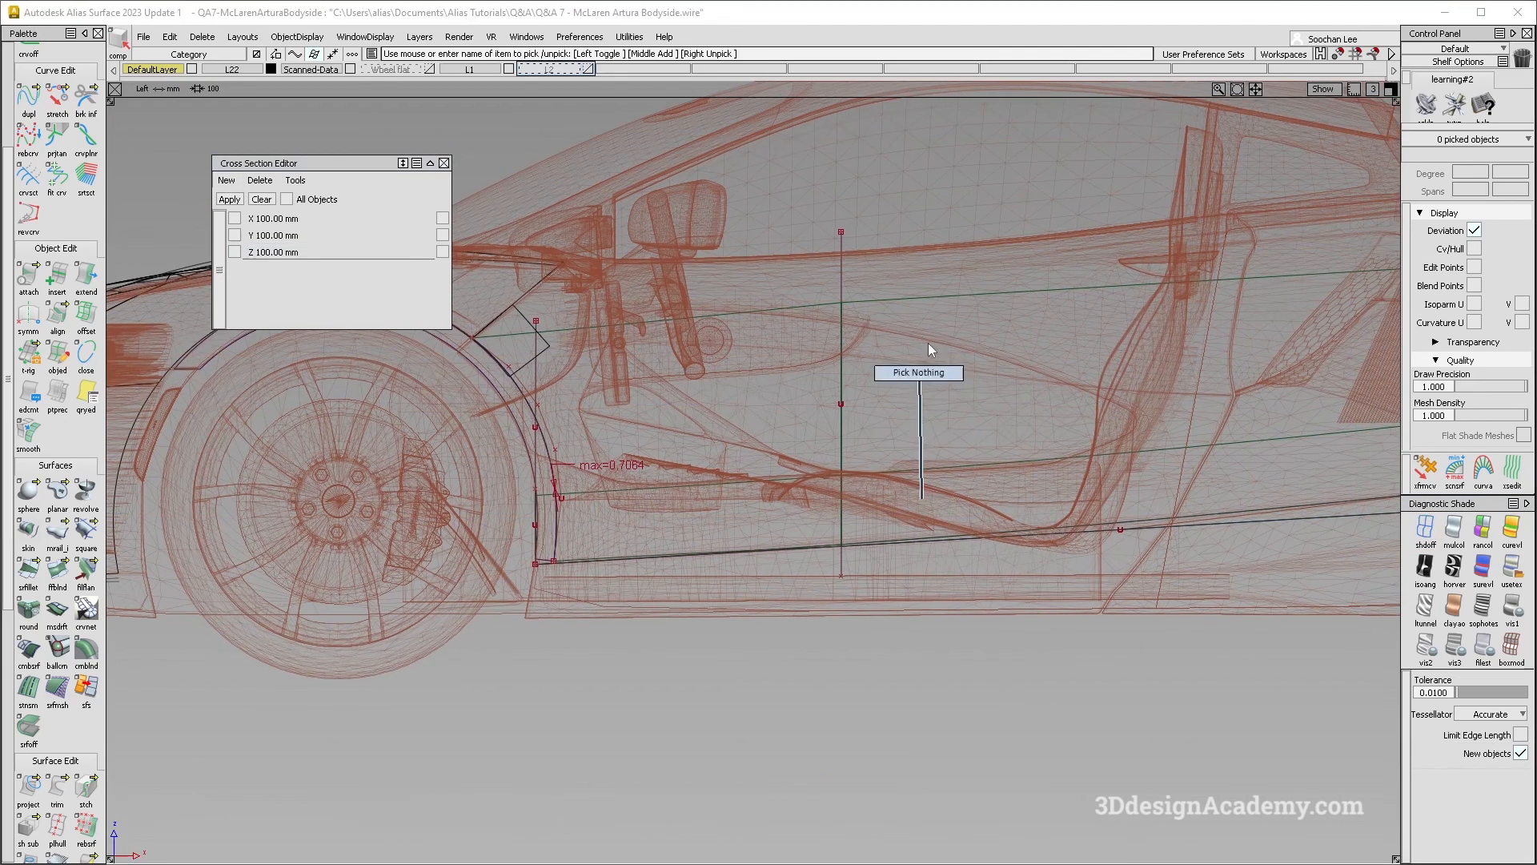
left_click(922, 388)
left_click(296, 37)
left_click(309, 319)
left_click(1454, 529)
middle_click_drag(791, 347, 820, 358, "alt+shift")
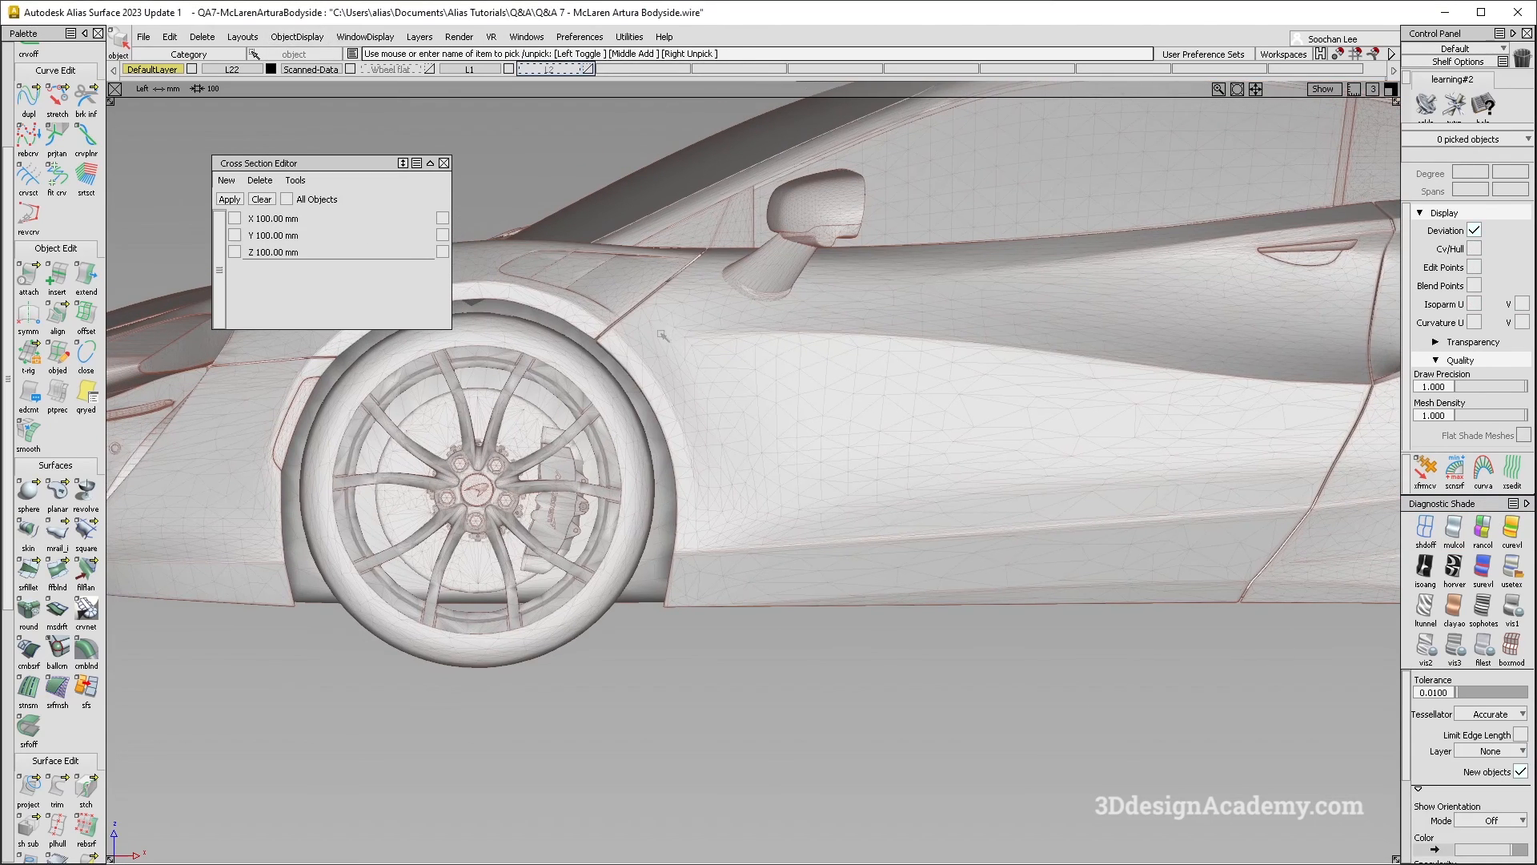
Step: Draw a degree 2 edit point curve along the door's character line in the left view
left_click_drag(654, 467, 560, 201, "ctrl+shift")
scroll(27, 160, "up", 3)
left_click(60, 136)
left_click(1296, 386)
left_click_drag(1281, 395, 1282, 494, "ctrl+shift")
Step: Move the new character line curve outward past the side of the car in the top view
key("F5")
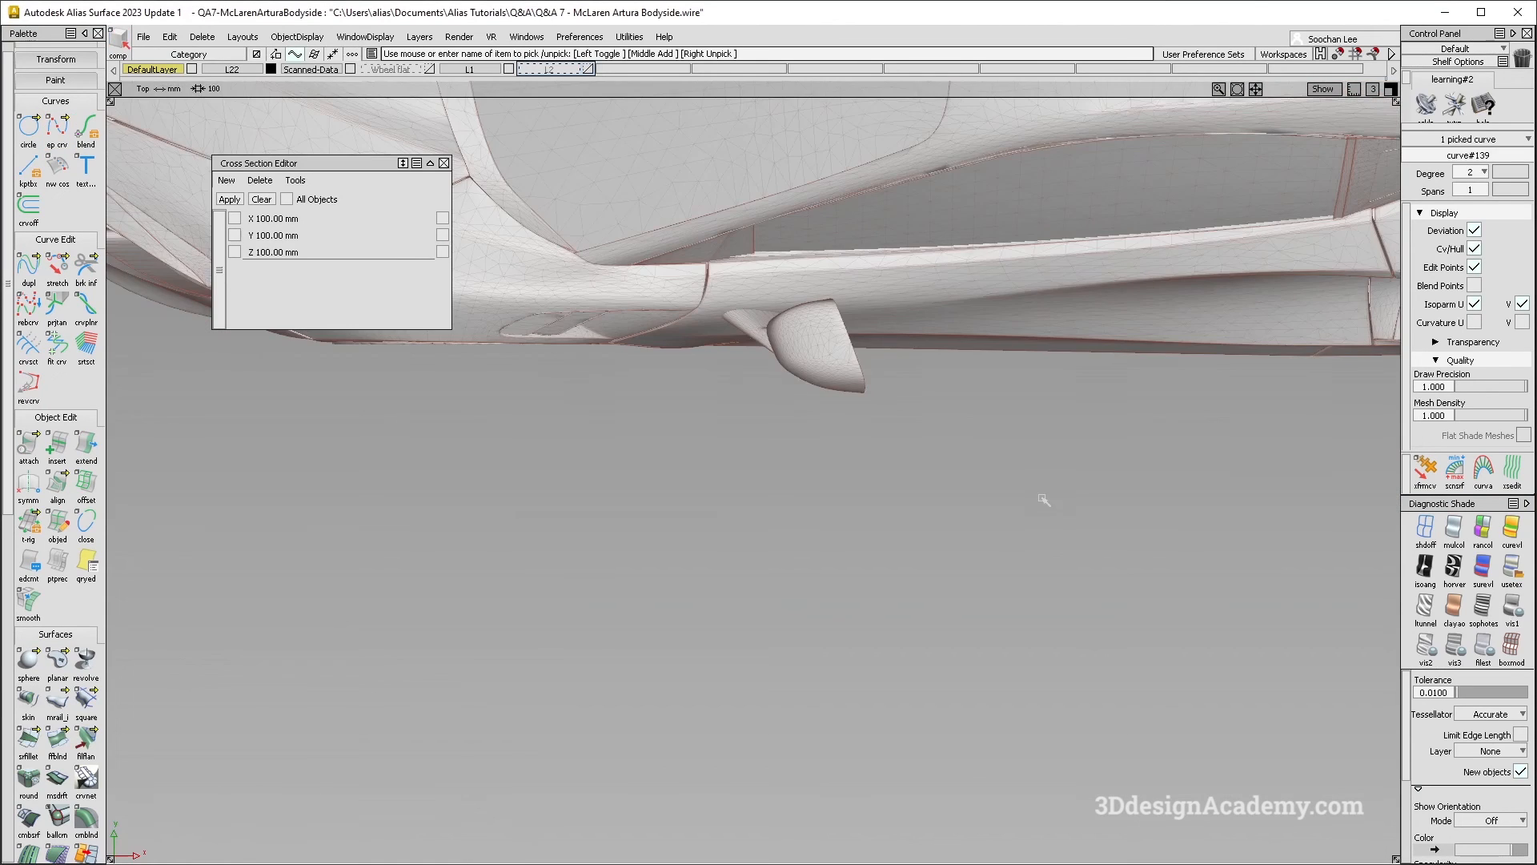
right_click_drag(1042, 499, 1019, 405, "alt+shift")
middle_click_drag(1019, 406, 796, 565, "alt+shift")
middle_click_drag(800, 531, 803, 642, "ctrl+shift")
right_click(737, 609)
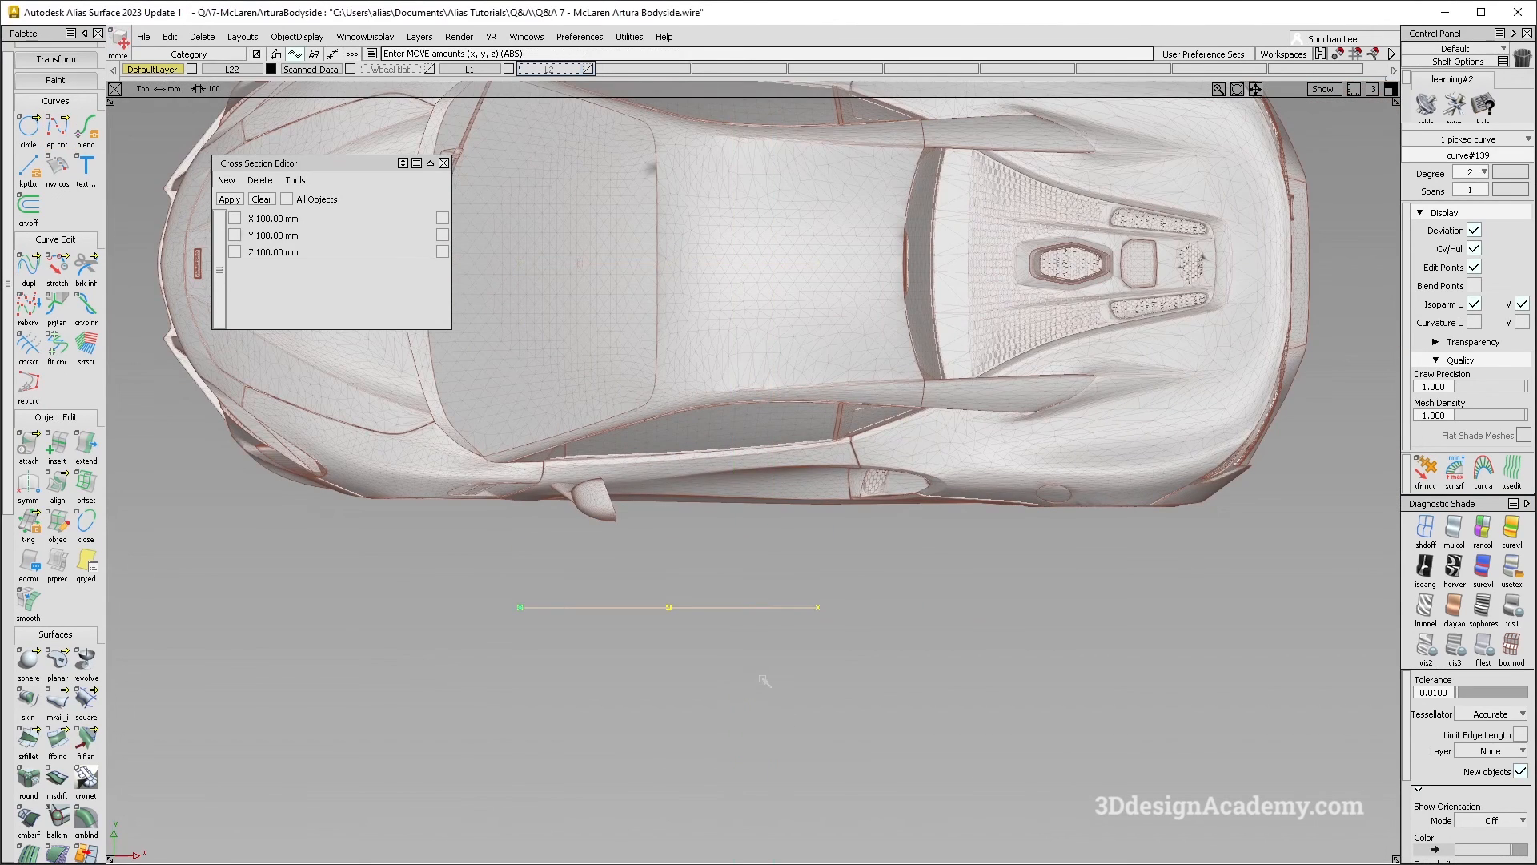
Step: Adjust the middle and rear control vertices in the left view so the curve follows the door's character line
key("F6")
right_click_drag(585, 417, 710, 540, "alt+shift")
left_click_drag(751, 522, 740, 432, "ctrl+shift")
left_click_drag(694, 360, 913, 427, "ctrl+shift")
left_click(815, 423)
middle_click_drag(882, 473, 913, 618, "ctrl+shift")
left_click_drag(865, 531, 738, 455)
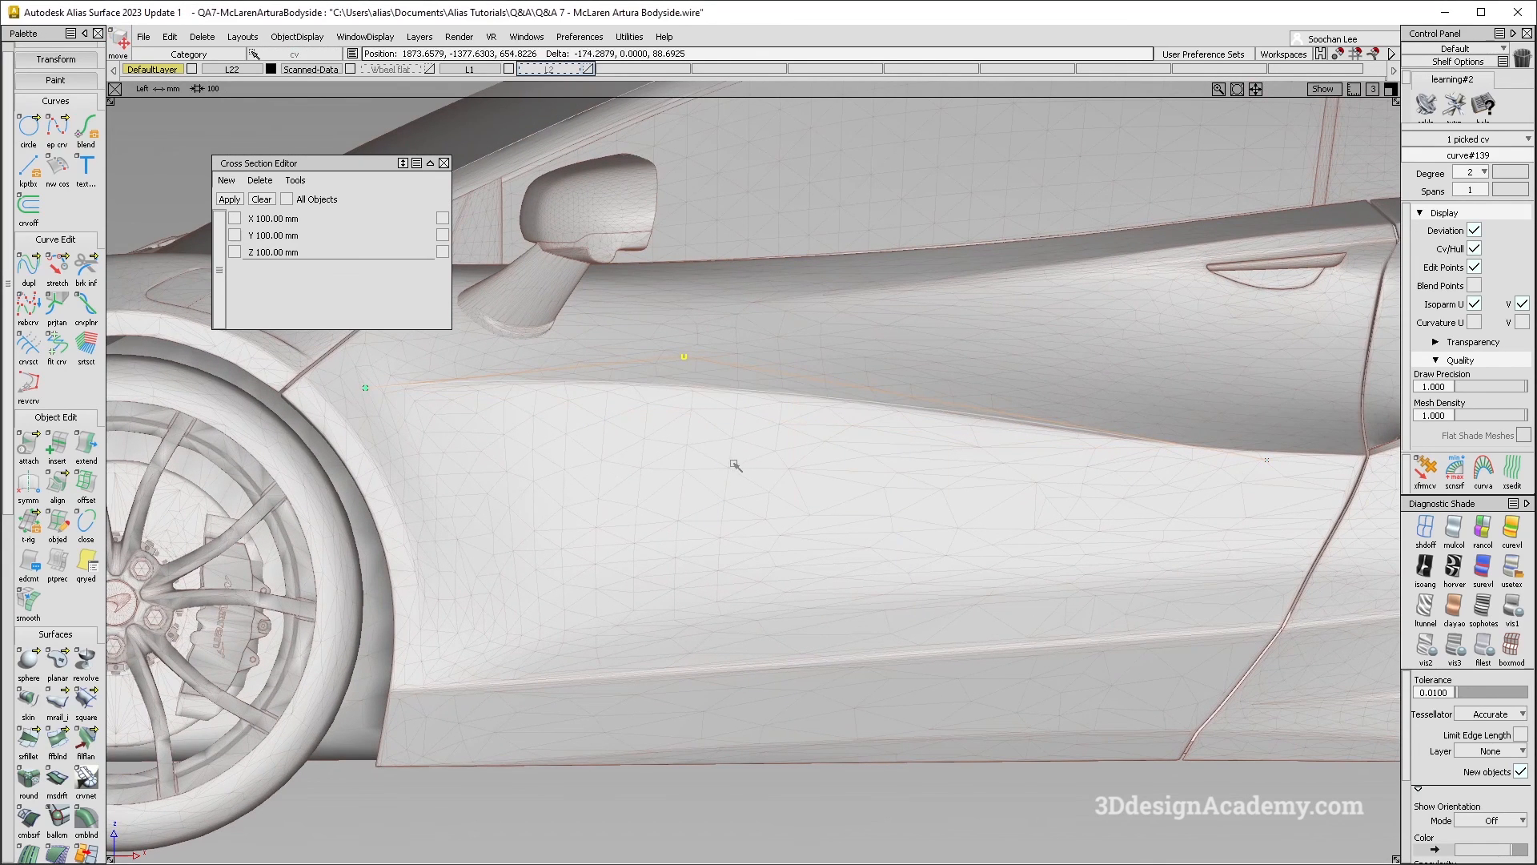
left_click(1269, 463)
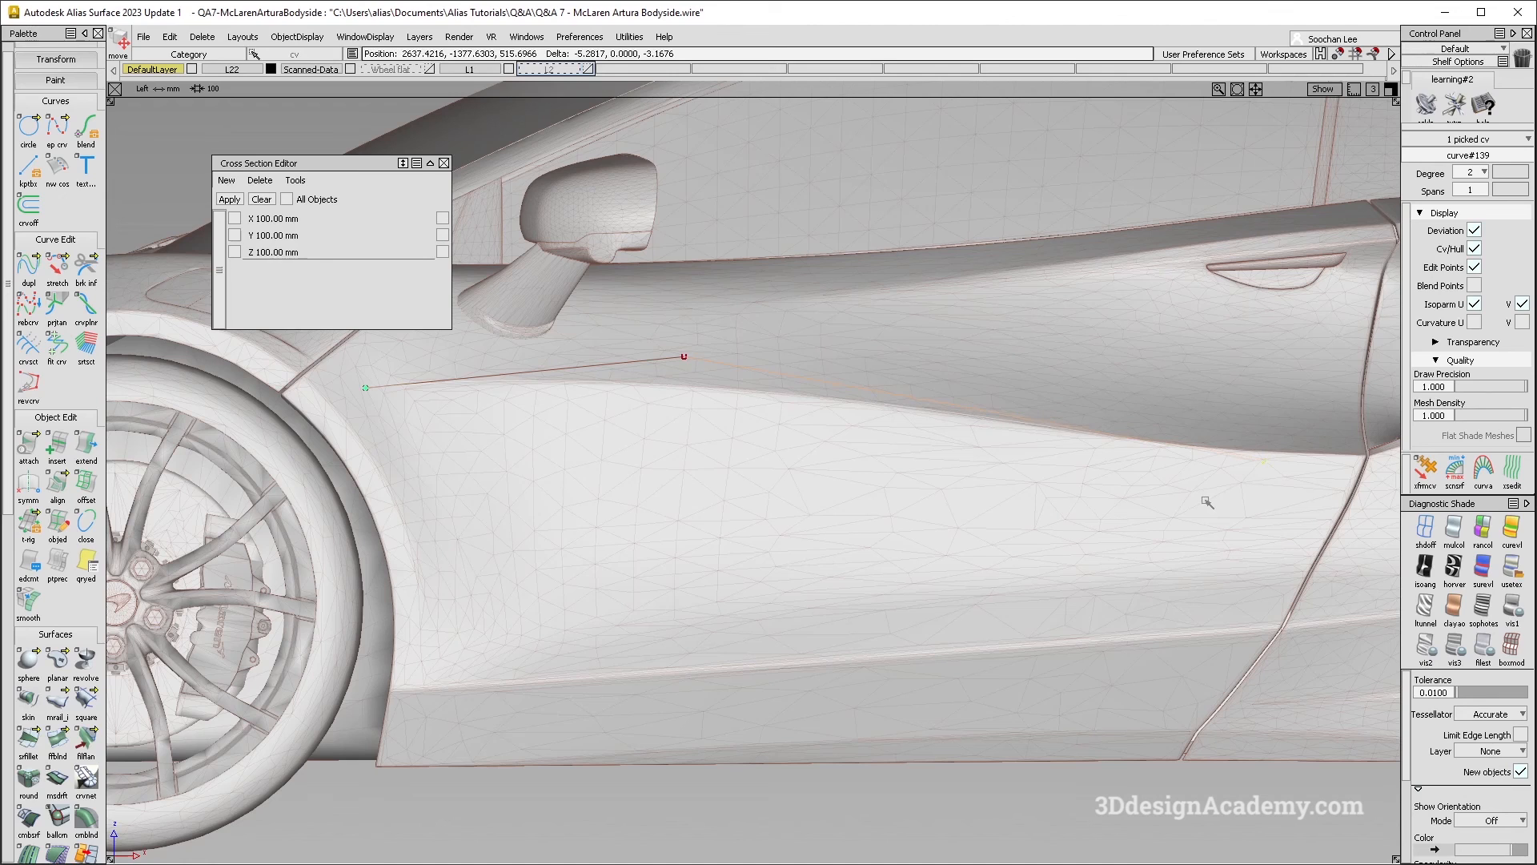
Step: Draw an edit point curve along the rear of the character line, crossing the door's shut line, in the left view
middle_click_drag(1160, 486, 1061, 489, "alt+shift")
left_click_drag(717, 432, 672, 570, "ctrl+shift")
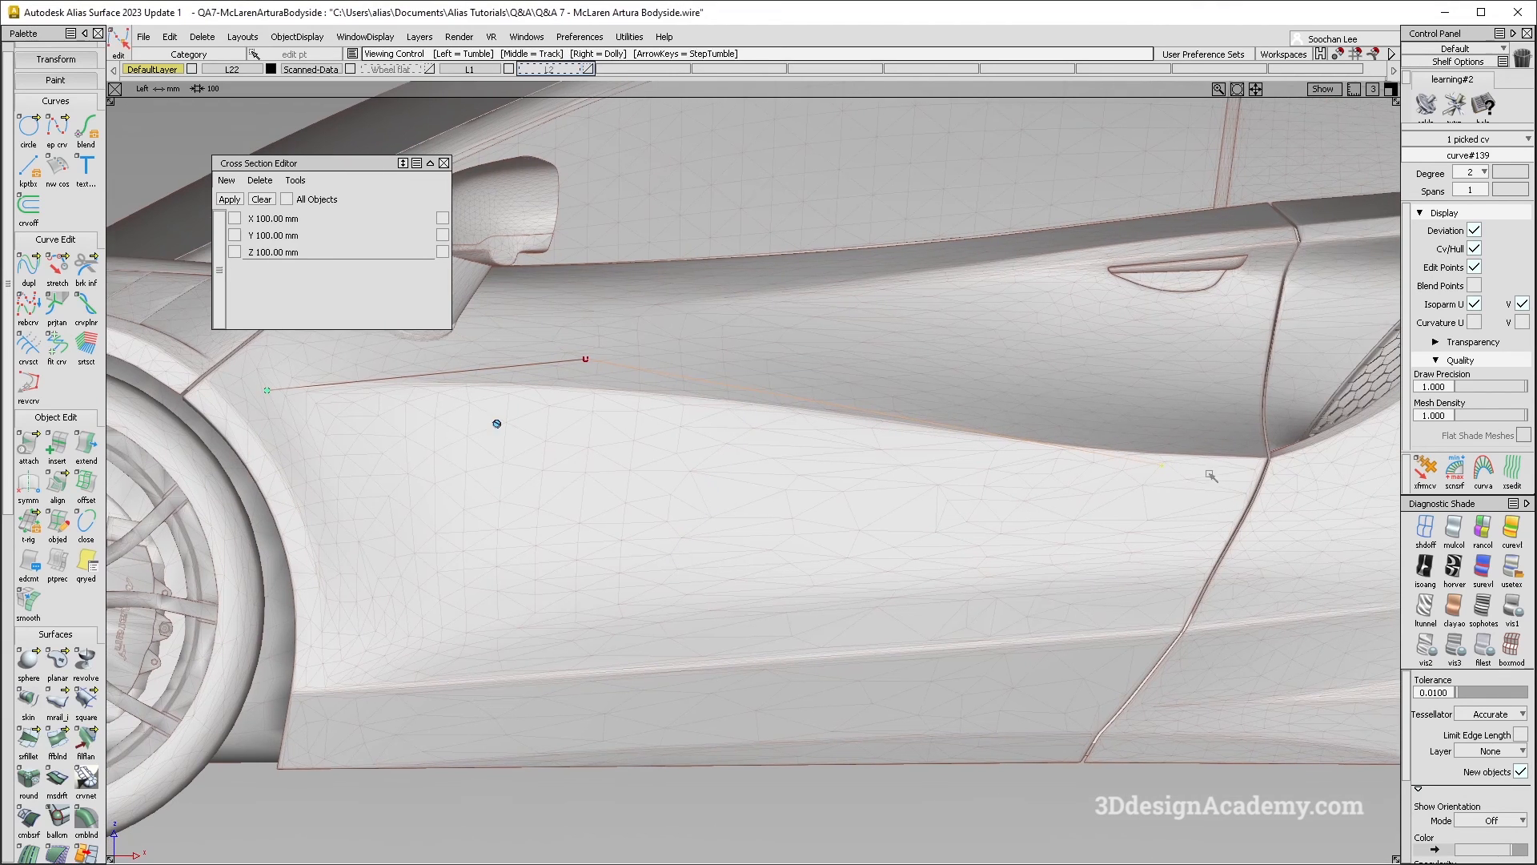
middle_click_drag(1209, 477, 944, 481, "alt+shift")
left_click_drag(922, 547, 882, 271, "ctrl+shift")
left_click(57, 131)
left_click(1052, 453)
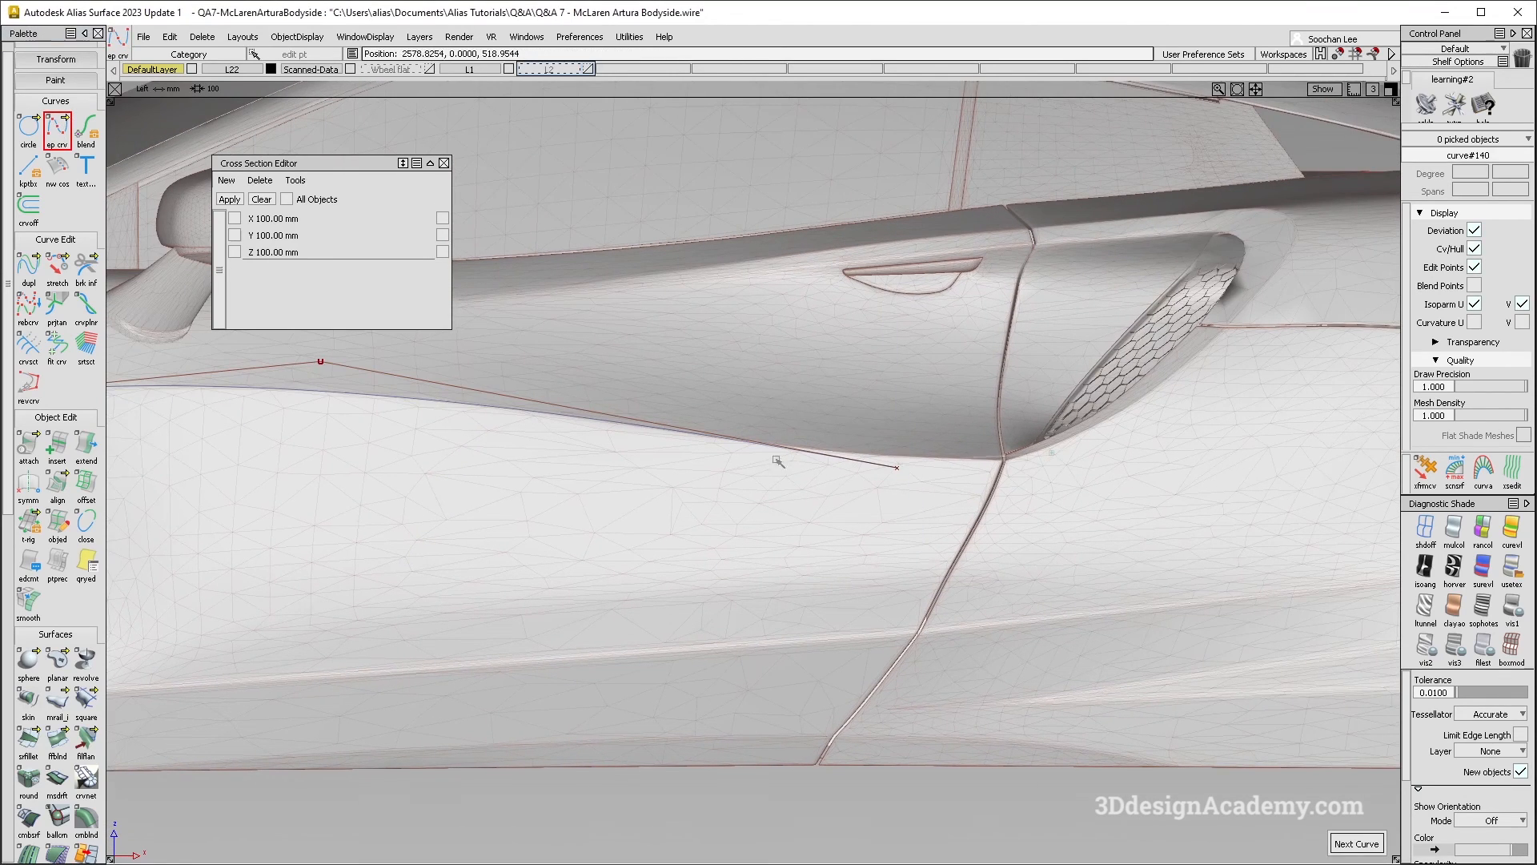
Step: Nudge the new rear curve vertically onto the character line in the left view
mouse_move(898, 508)
left_mouse_down("ctrl+shift")
mouse_move(903, 424)
mouse_move(991, 465)
left_mouse_up("ctrl+shift")
middle_click_drag(998, 469, 1032, 506, "ctrl+shift")
right_click_drag(1033, 506, 1033, 519)
left_click_drag(1054, 568, 1097, 445, "ctrl+shift")
Step: Turn off shading and rotate the rear curve slightly so it follows the character line up to the shut line
left_click(1425, 529)
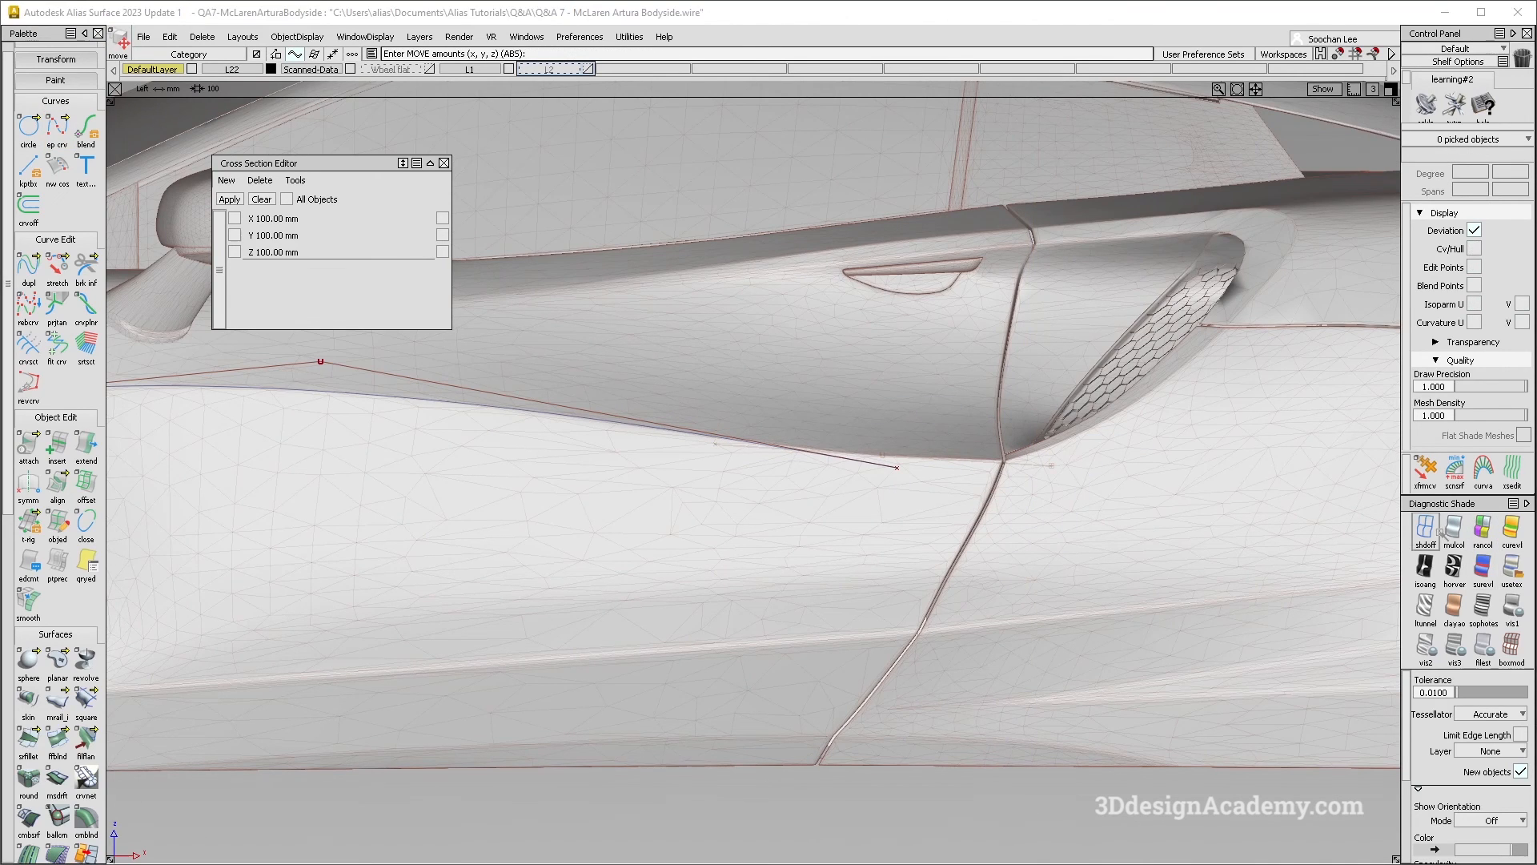
left_click_drag(918, 393, 1060, 520, "ctrl+shift")
left_click_drag(985, 442, 966, 485)
mouse_move(928, 491)
middle_mouse_down("ctrl+shift")
mouse_move(961, 506)
mouse_move(954, 538)
middle_mouse_up("ctrl+shift")
middle_click_drag(964, 518, 969, 514)
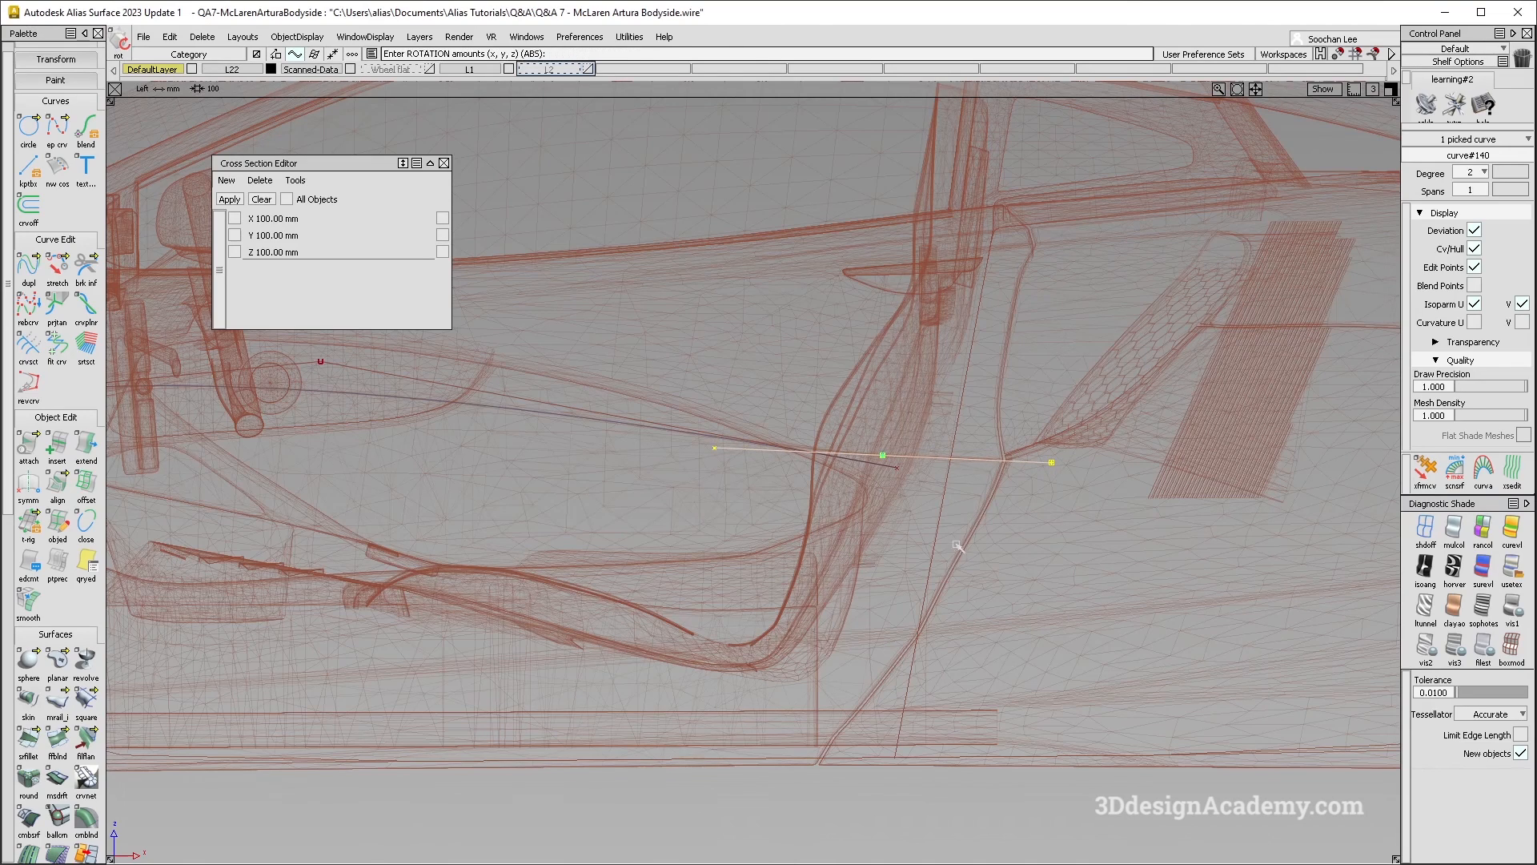
left_click_drag(956, 547, 964, 464, "ctrl+shift")
middle_click_drag(833, 506, 898, 502, "alt+shift")
left_click_drag(896, 501, 903, 410, "ctrl+shift")
left_click_drag(1038, 604, 1089, 471, "ctrl+shift")
Step: Shade the scan again and compare the positions of the two character line curves in the perspective view
key("F8")
left_click(1455, 528)
middle_click_drag(953, 432, 590, 404, "alt+shift")
right_click_drag(590, 404, 1145, 410, "alt+shift")
middle_click_drag(1145, 409, 882, 392, "alt+shift")
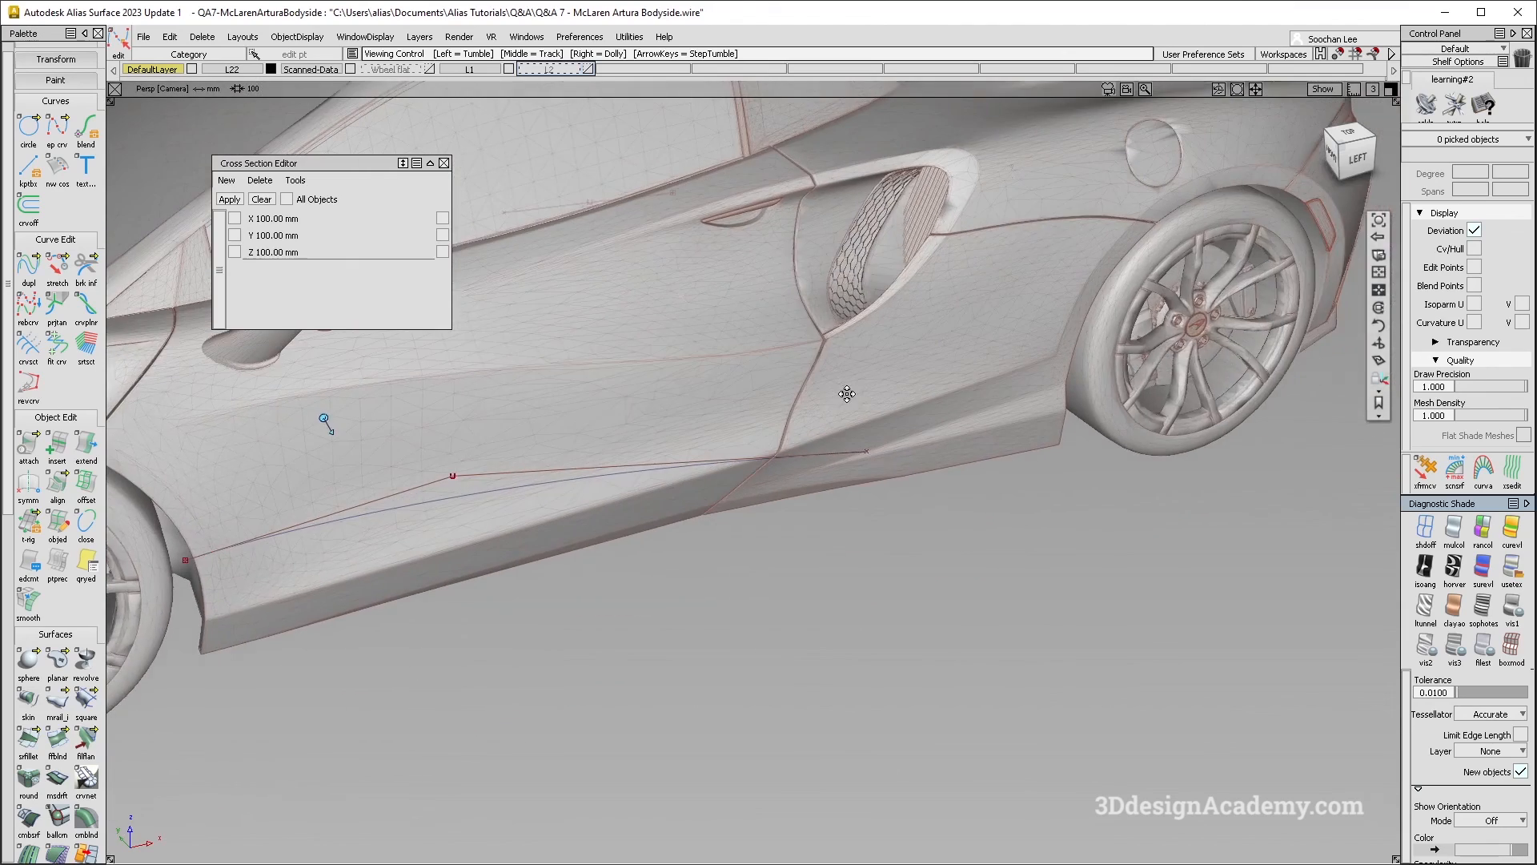
right_click_drag(883, 392, 705, 385, "alt+shift")
middle_click_drag(705, 384, 865, 453, "alt+shift")
Step: Move the rear curve outward in the top view so it lies level with the front character line curve
key("F5")
left_click_drag(889, 314, 980, 195, "ctrl+shift")
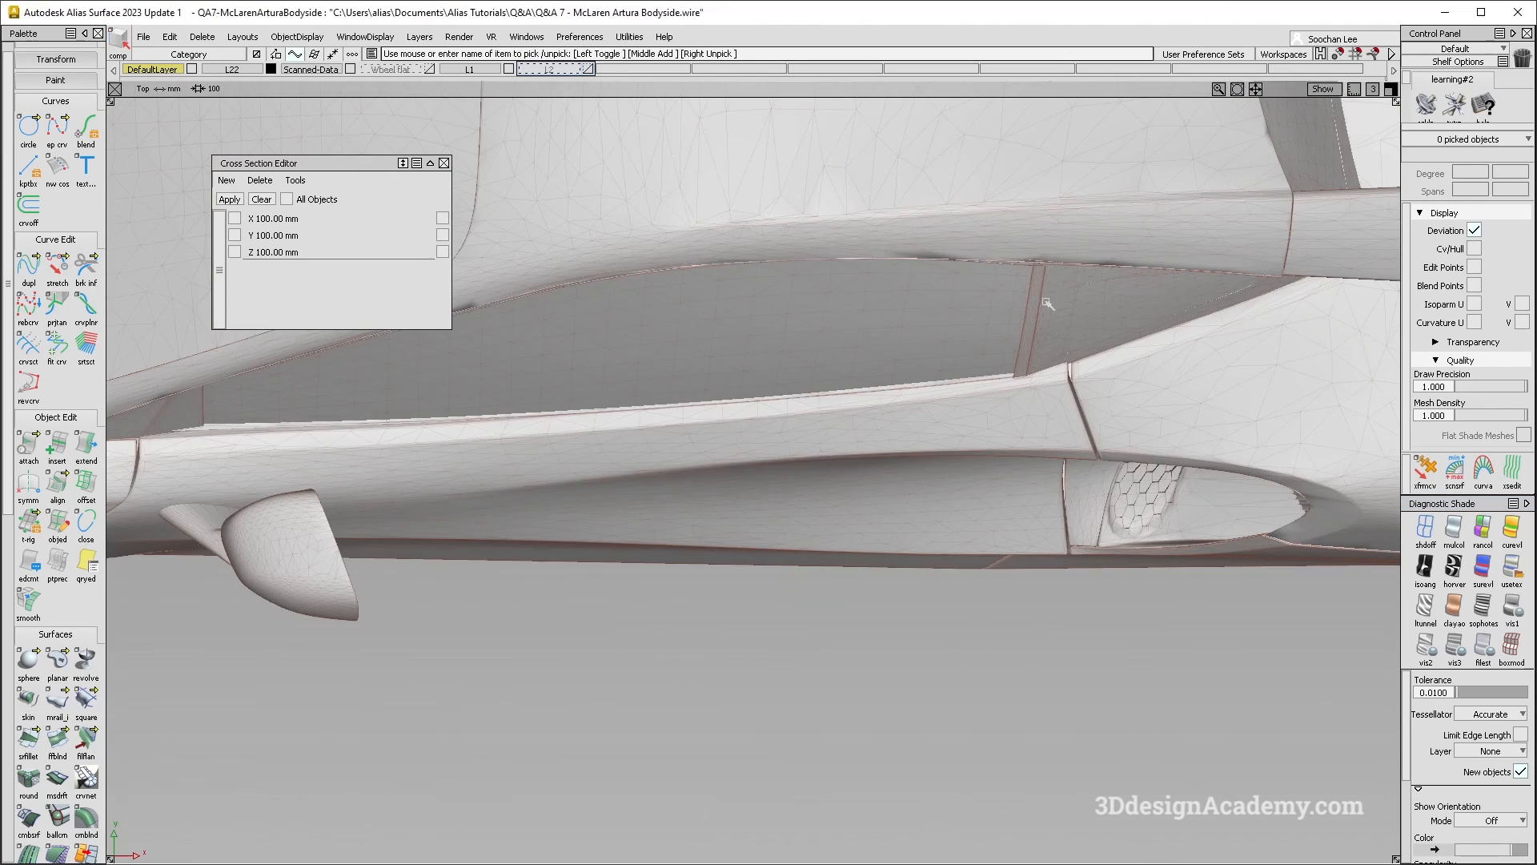
right_click_drag(1055, 283, 697, 95, "alt+shift")
middle_click_drag(696, 95, 722, 176, "alt+shift")
middle_click_drag(807, 304, 895, 120, "alt+shift")
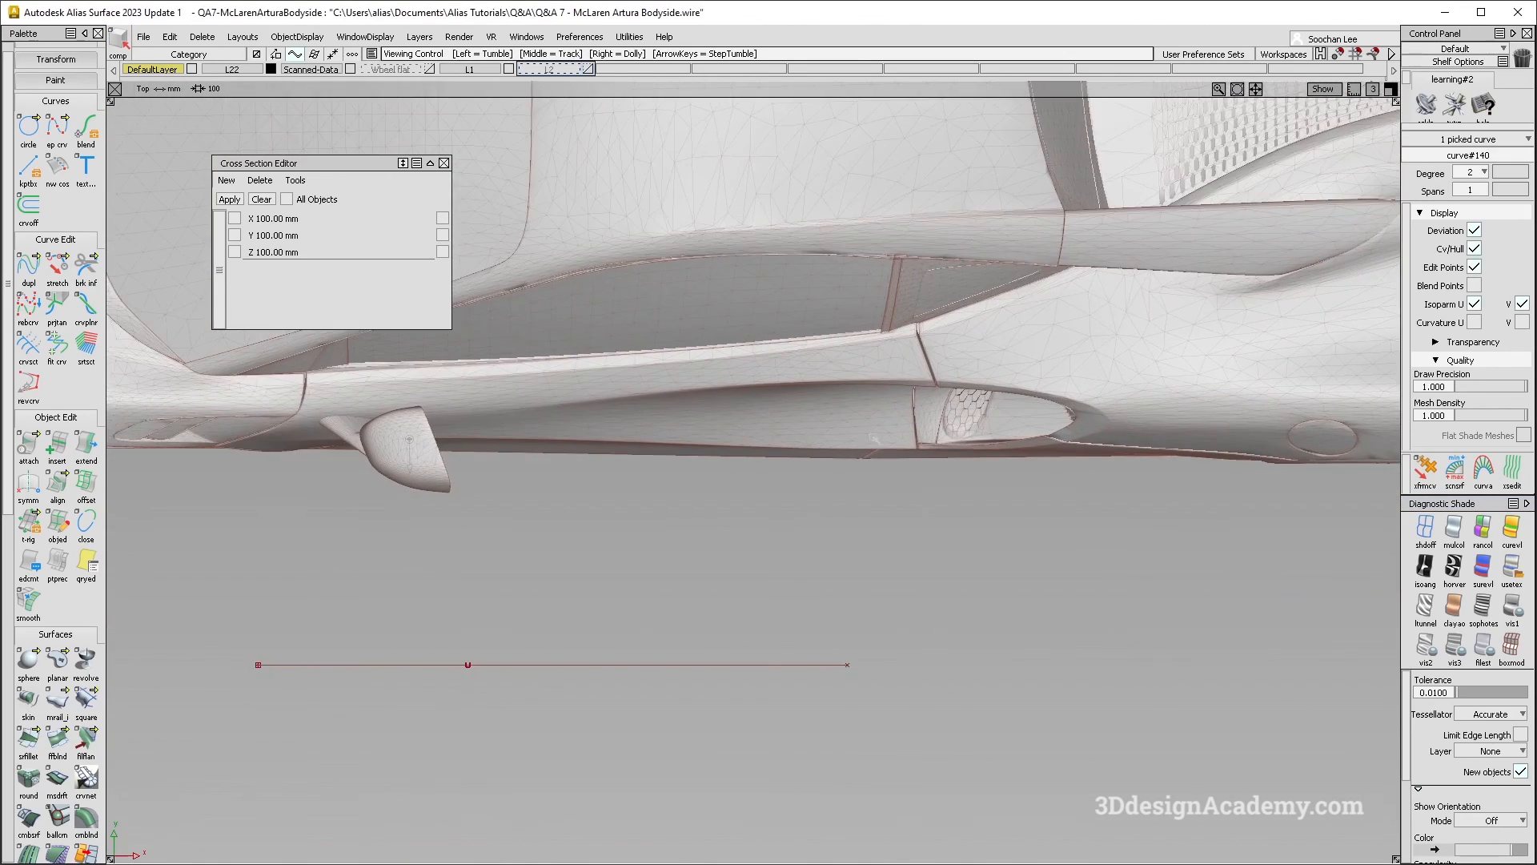
right_click_drag(895, 121, 577, 121, "alt+shift")
left_click(700, 588)
middle_click_drag(790, 653, 786, 622, "ctrl+shift")
middle_click_drag(692, 604, 759, 605)
key("F7")
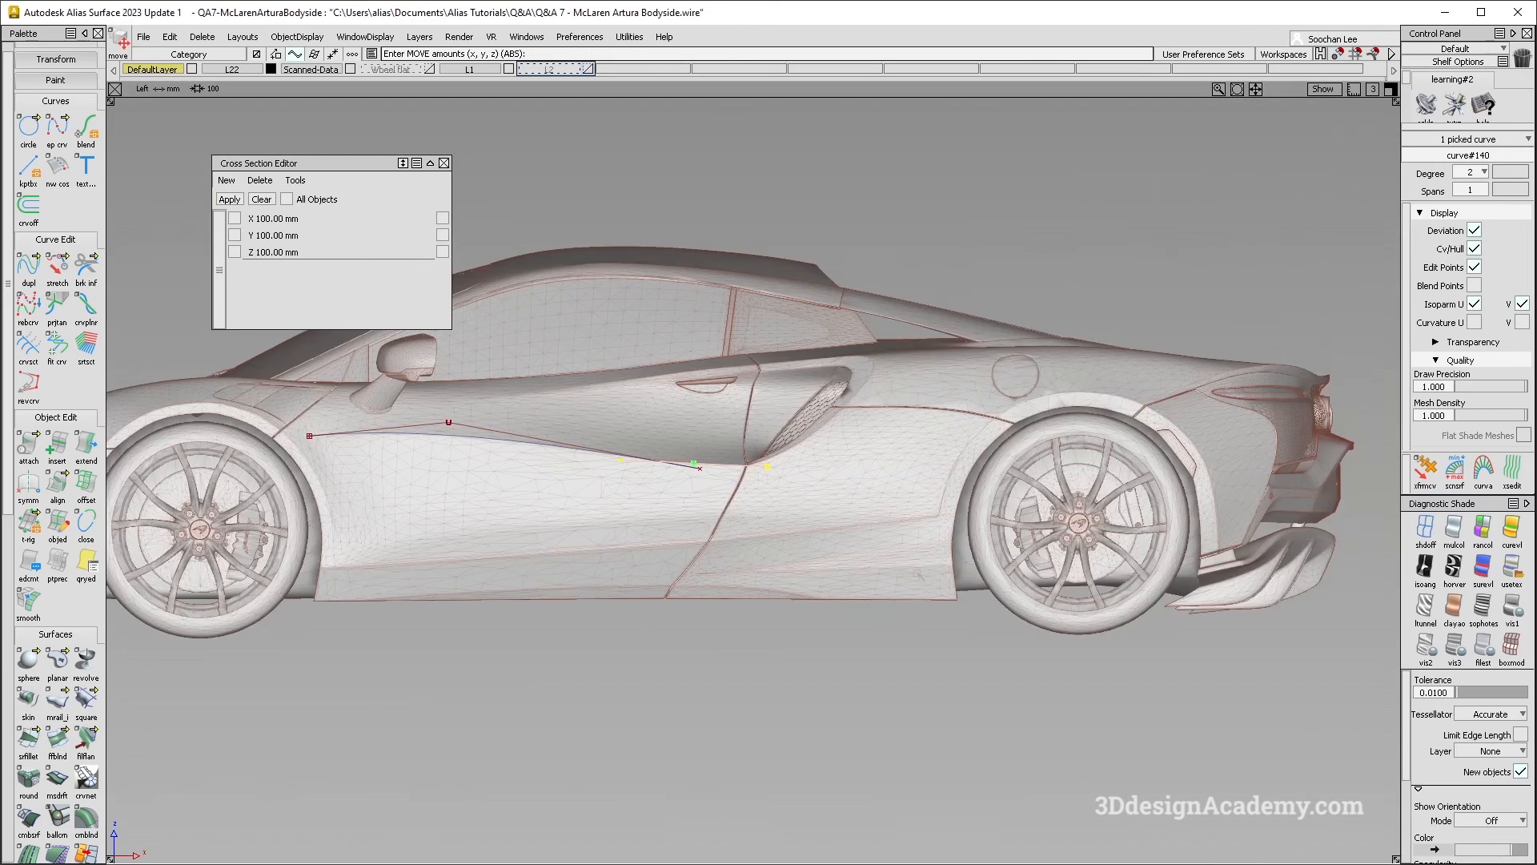
Step: Set up a Chord type curve fillet with G2 Curvature between the front and rear character line curves
right_click_drag(693, 478, 830, 470, "alt+shift")
left_click_drag(709, 432, 658, 424, "ctrl+shift")
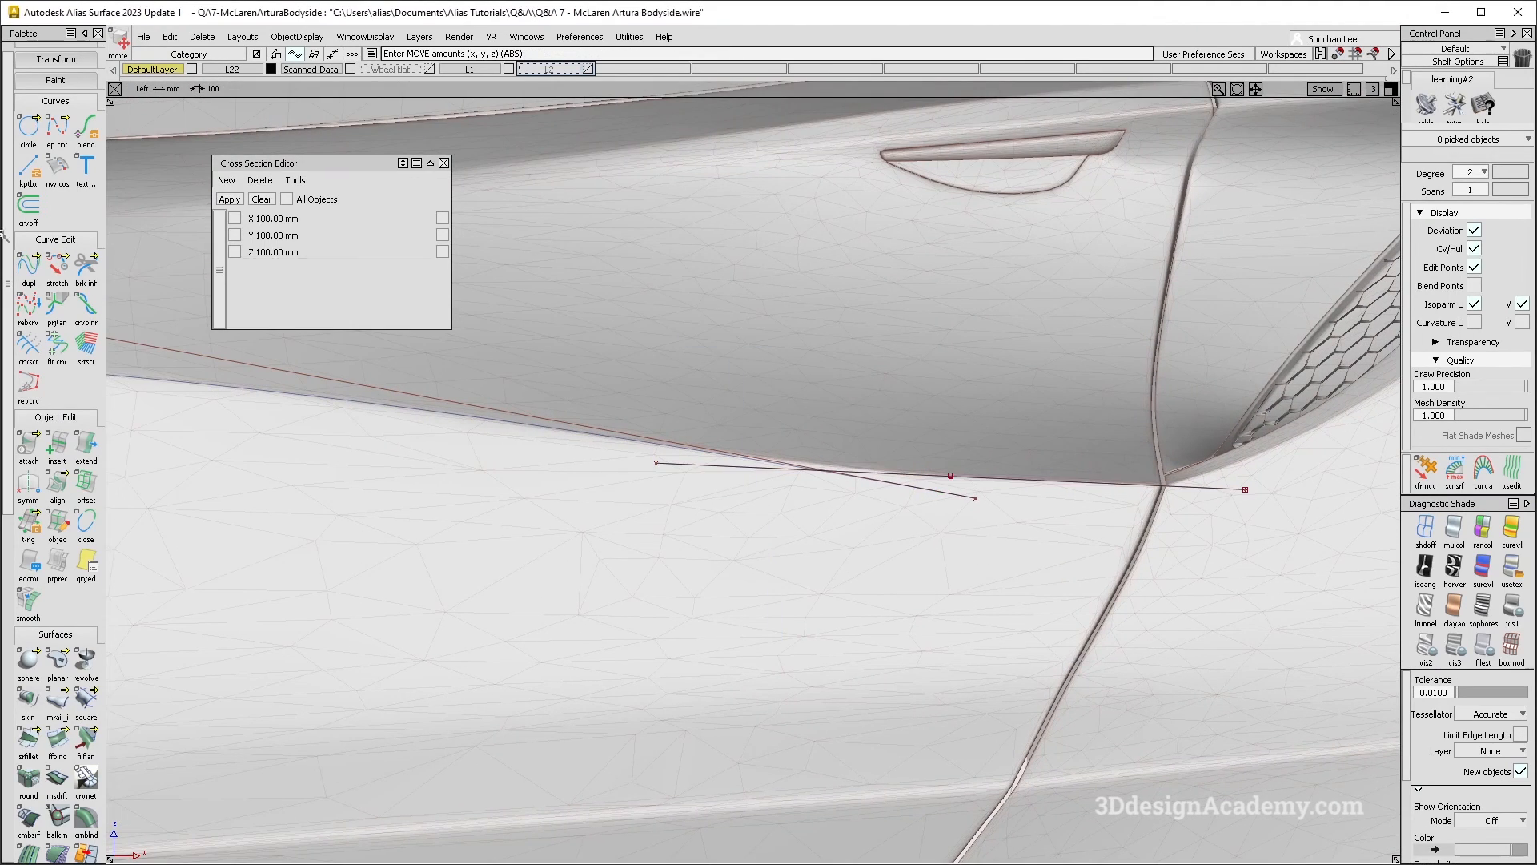
middle_click_drag(708, 492, 734, 497, "alt+shift")
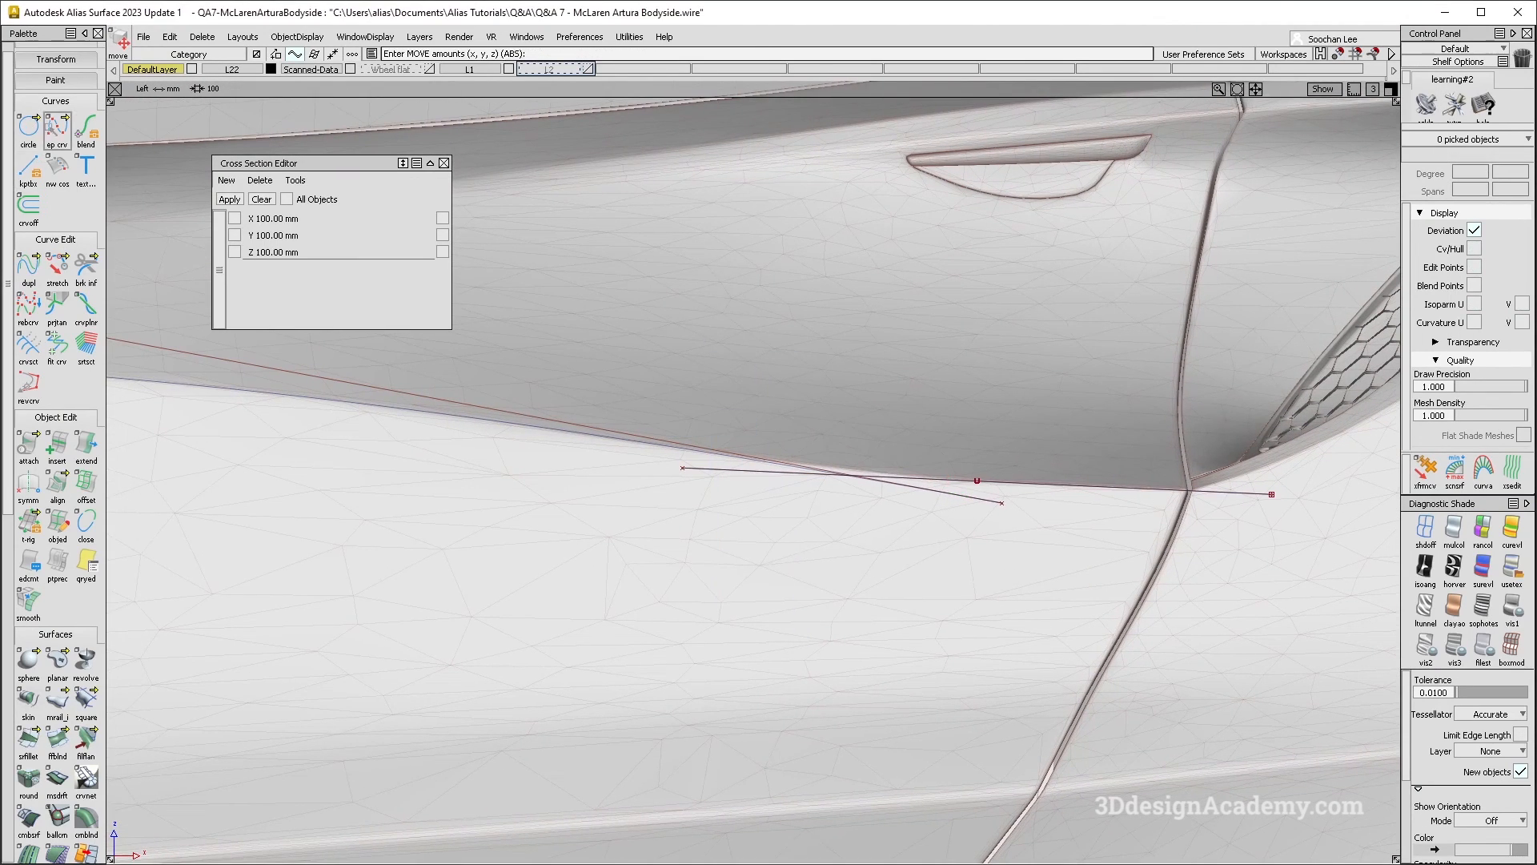
left_click_drag(29, 269, 117, 270)
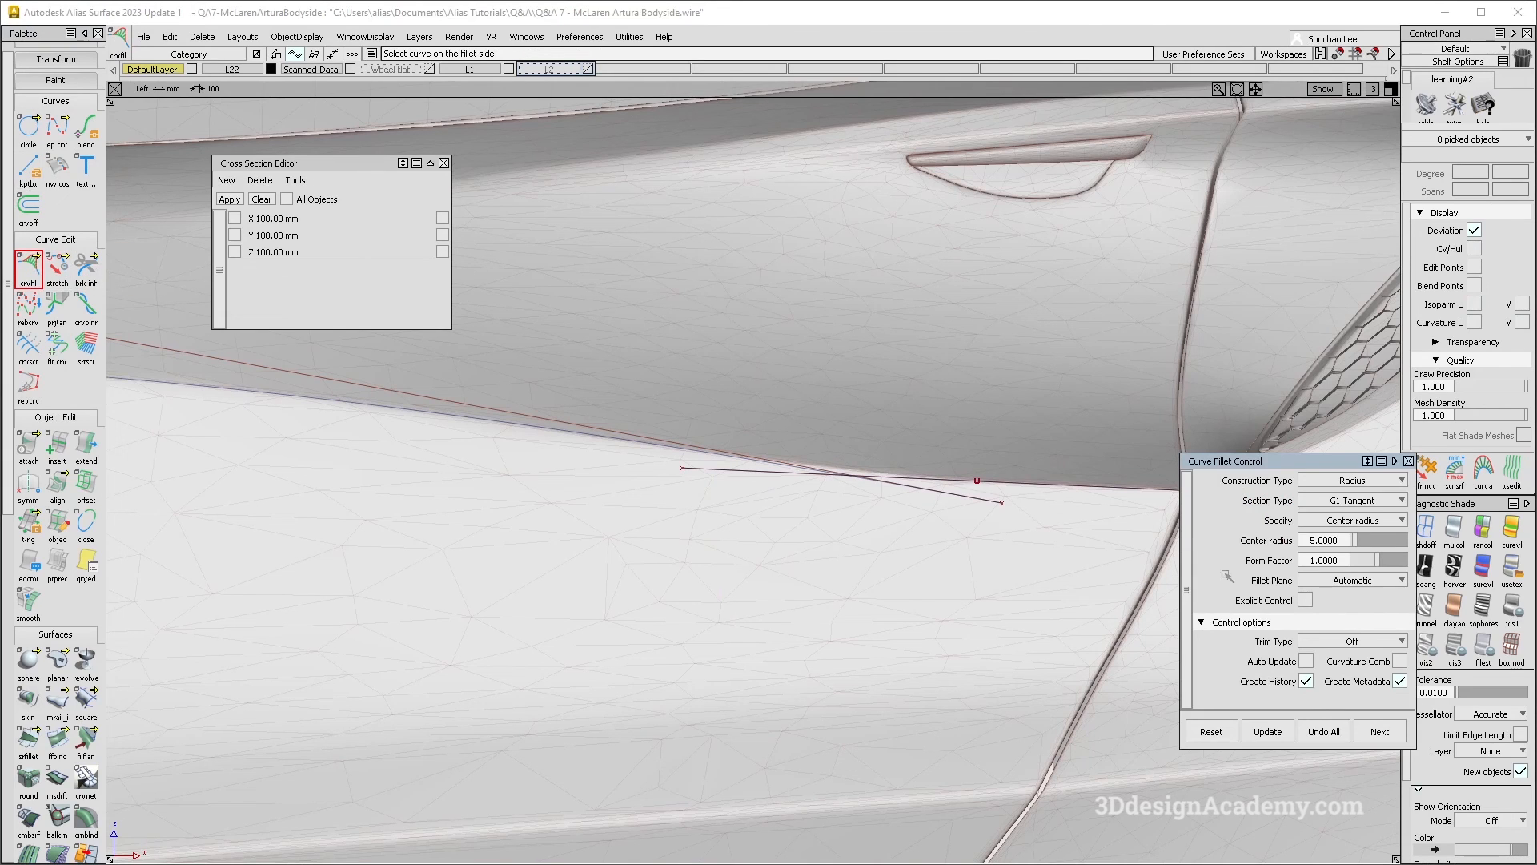
left_click(1356, 482)
left_click(1368, 499)
left_click(1370, 501)
left_click(1351, 577)
left_click(788, 470)
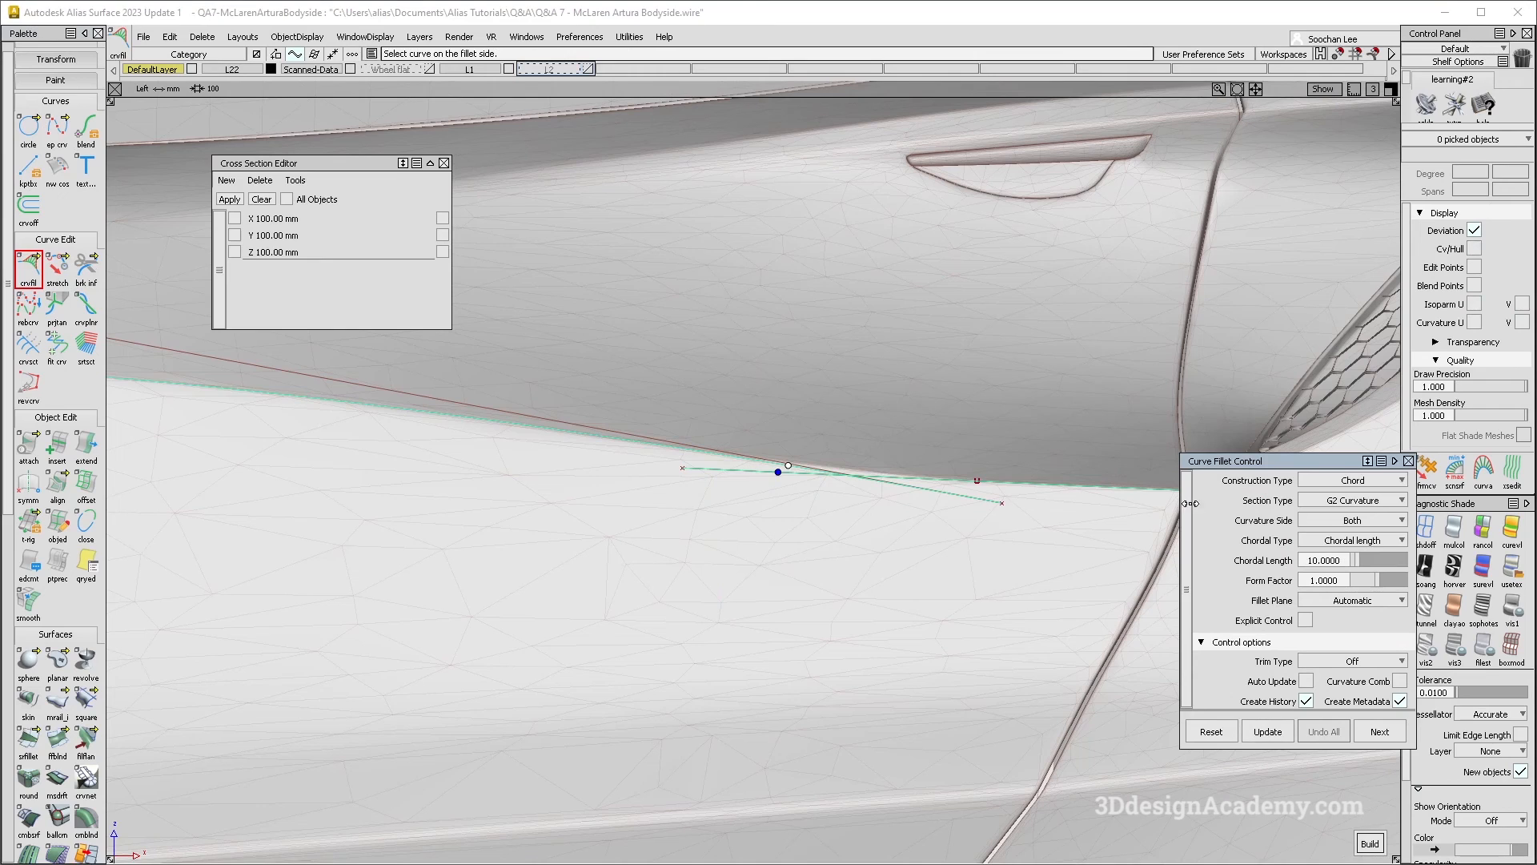
left_click(964, 481)
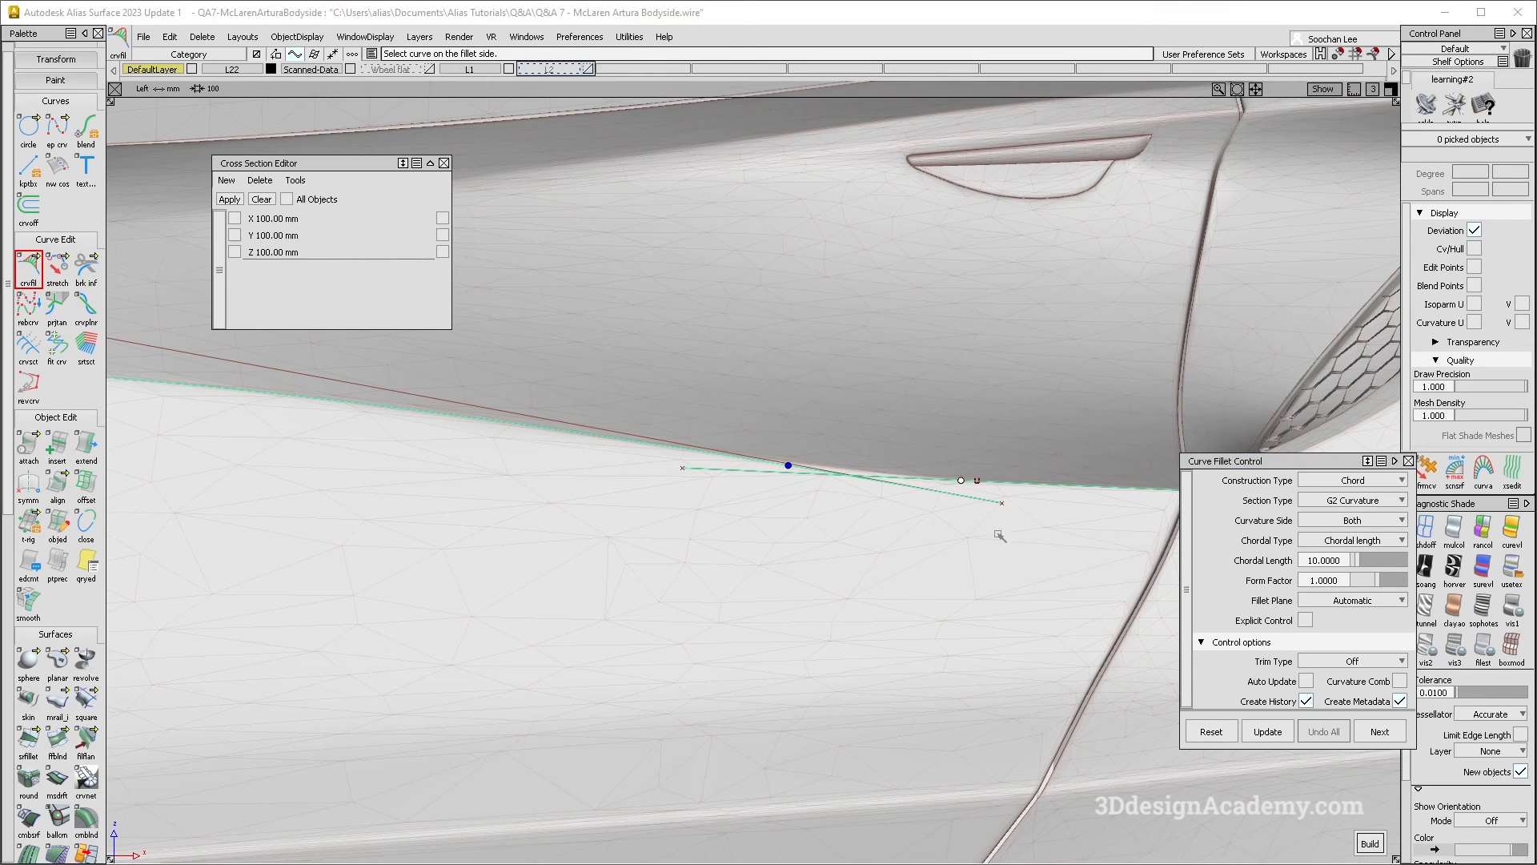
middle_click_drag(999, 536, 1039, 545, "alt+shift")
middle_click_drag(894, 488, 867, 498, "alt+shift")
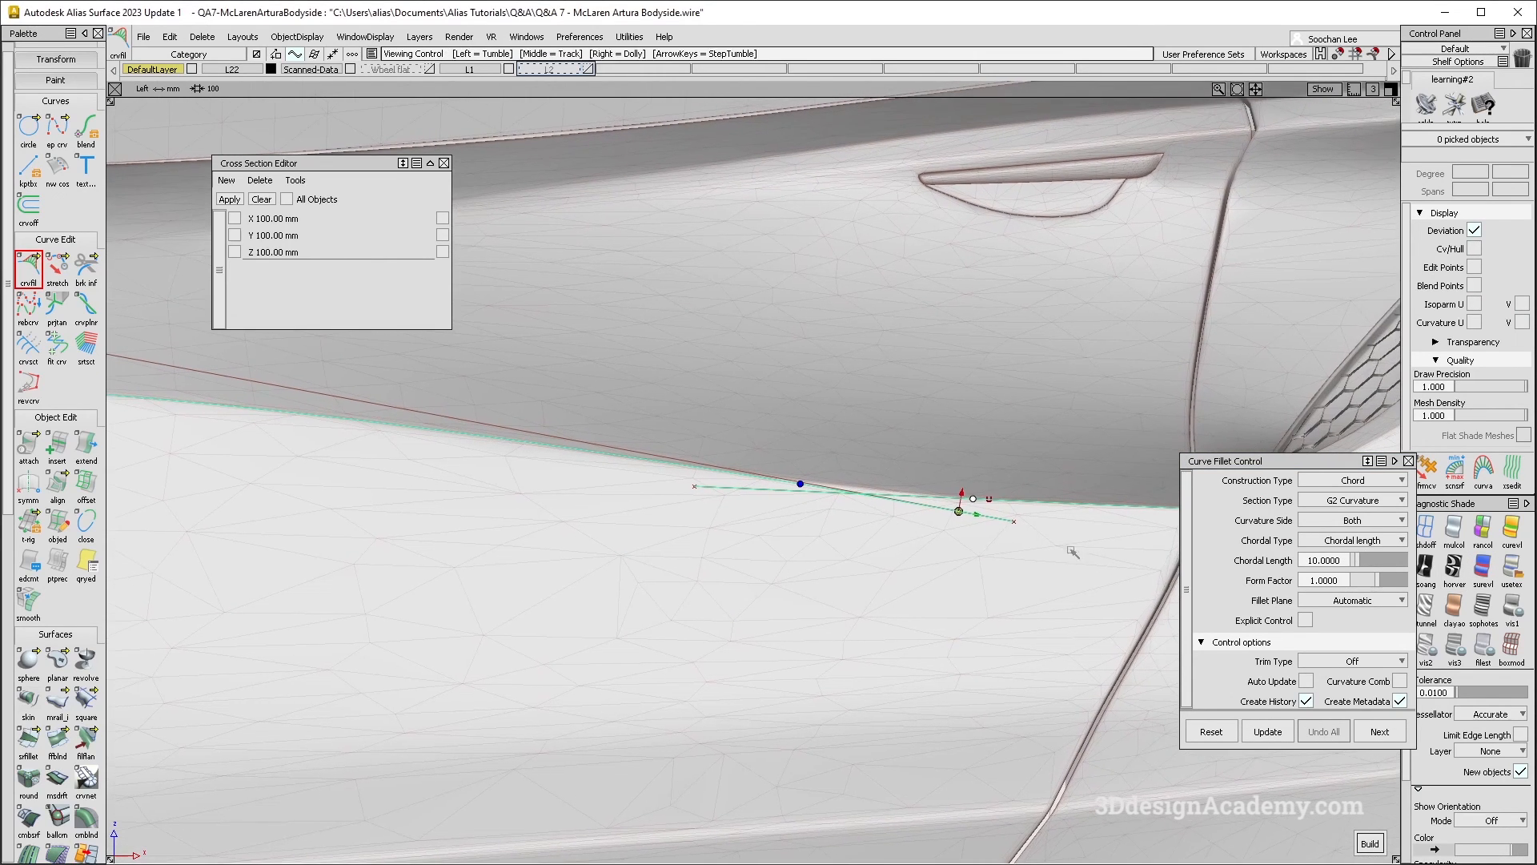
Step: Build the curve fillet, testing chordal lengths of 150 and 500 and settling on 400
left_click(1342, 560)
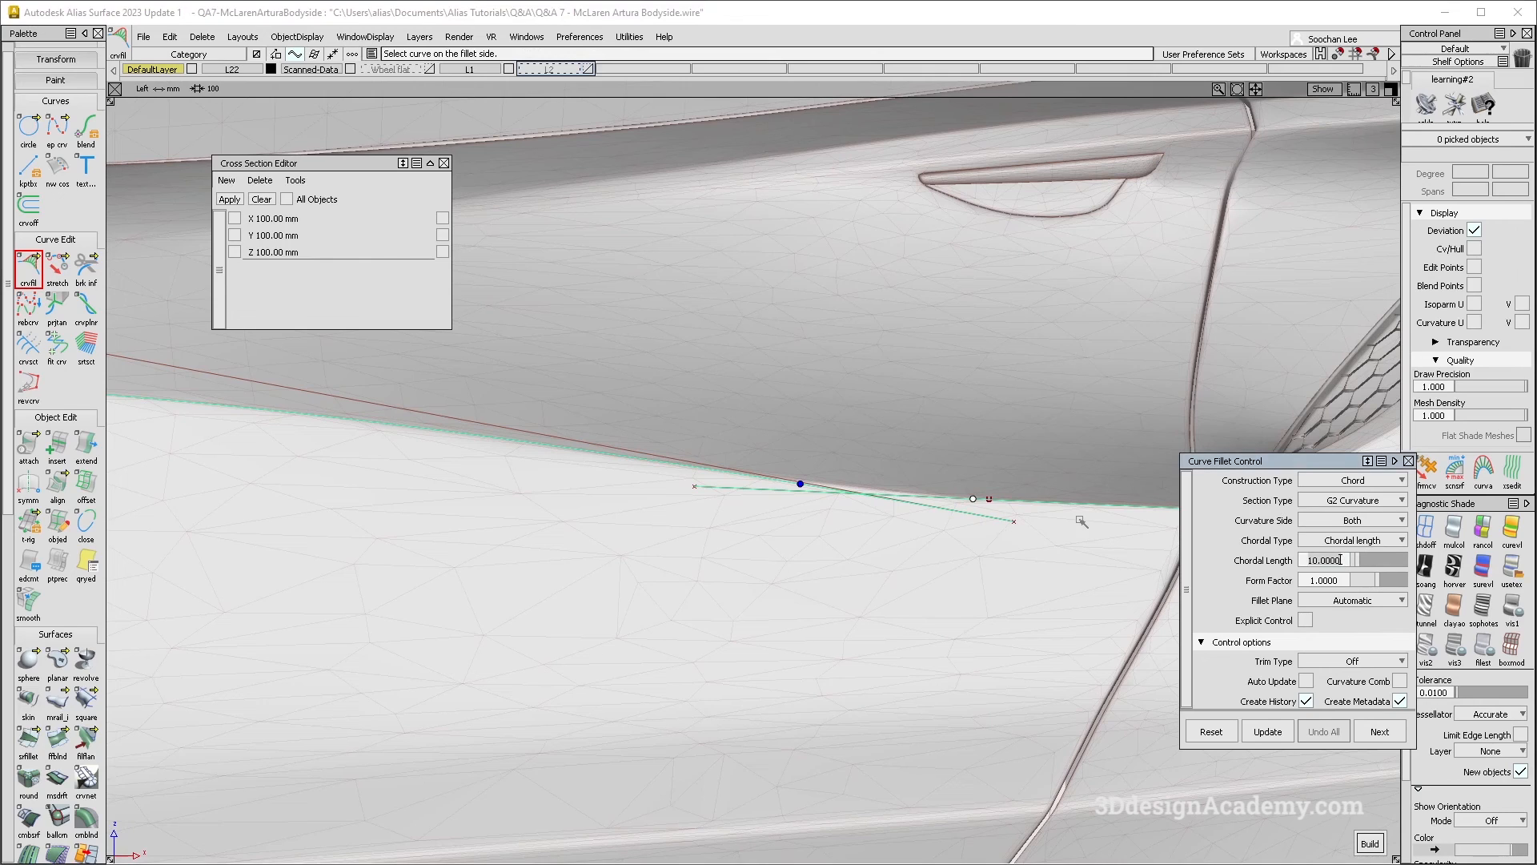
key("Return")
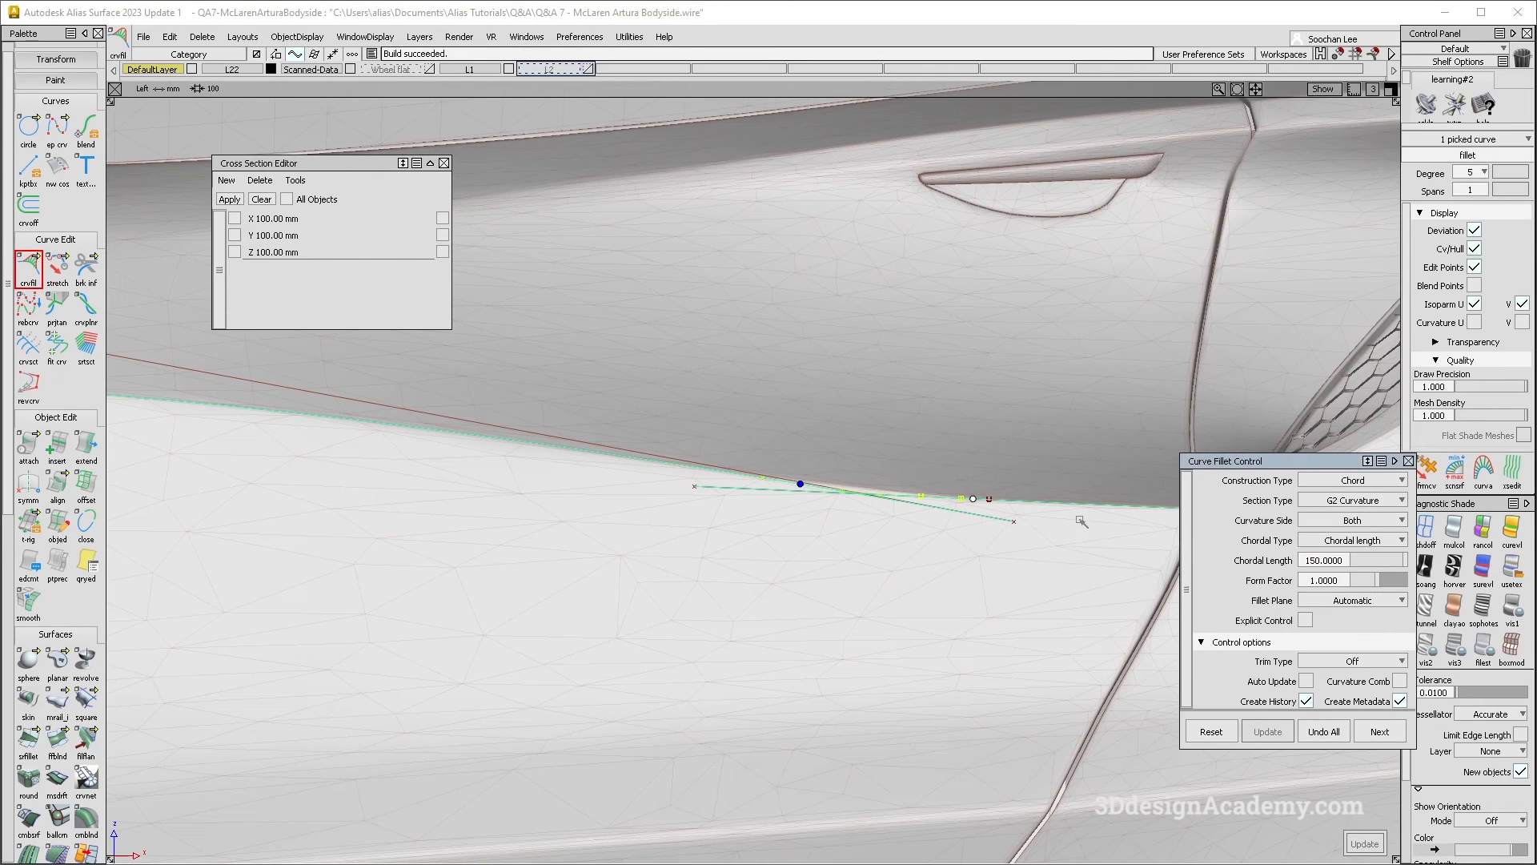
left_click_drag(1353, 565, 1214, 561)
scroll(906, 504, "up", 5)
left_click_drag(907, 501, 1025, 405, "ctrl+shift")
left_click(929, 482)
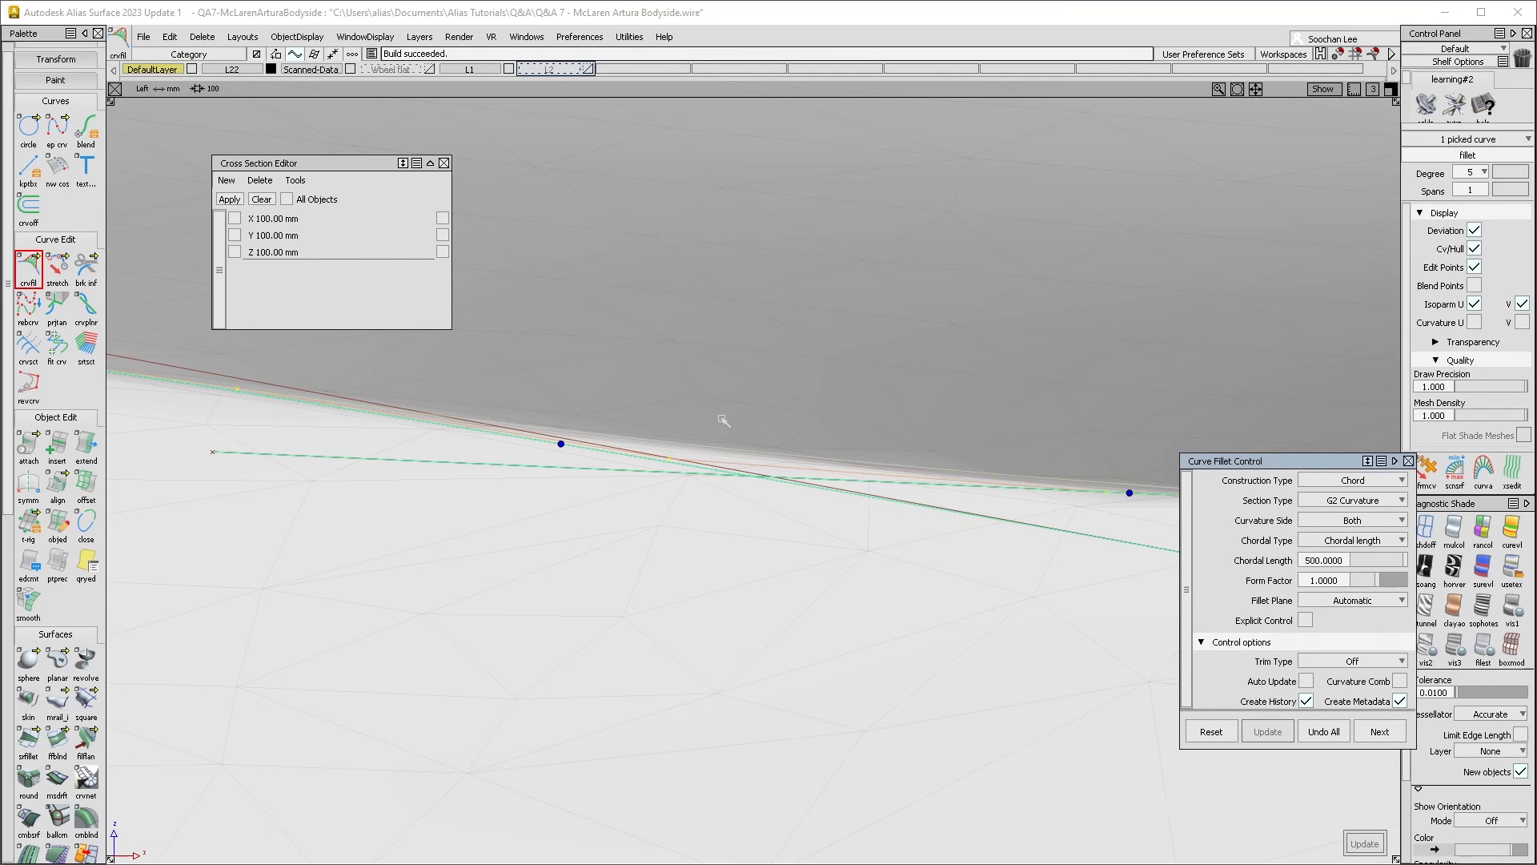
scroll(900, 496, "down", 5)
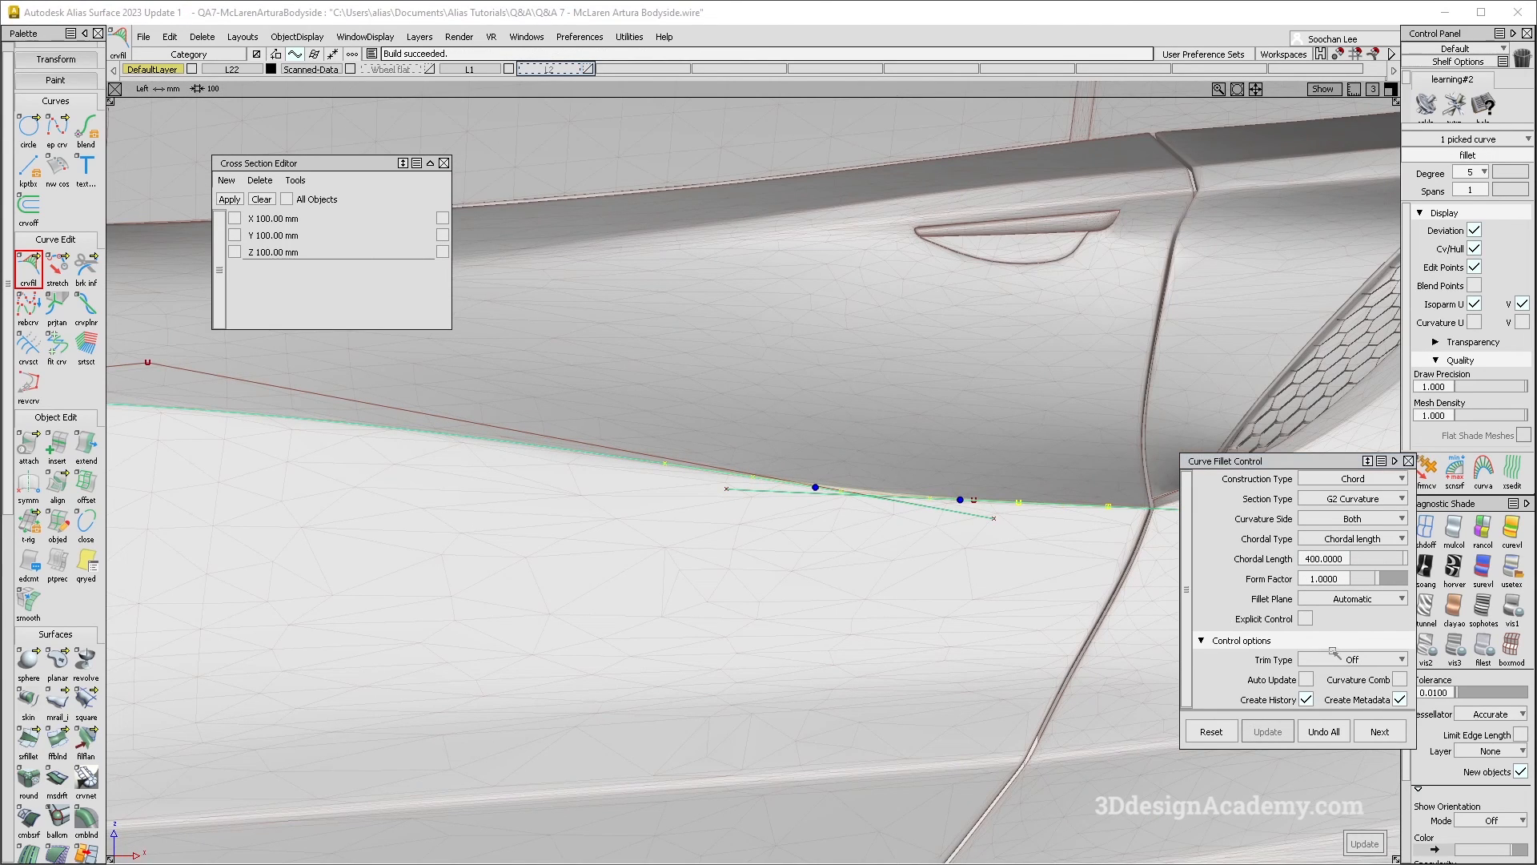
Step: Set the fillet's Trim Type to Automatic, and show the hidden curves and surfaces again
left_click(1347, 675)
scroll(837, 517, "down", 5)
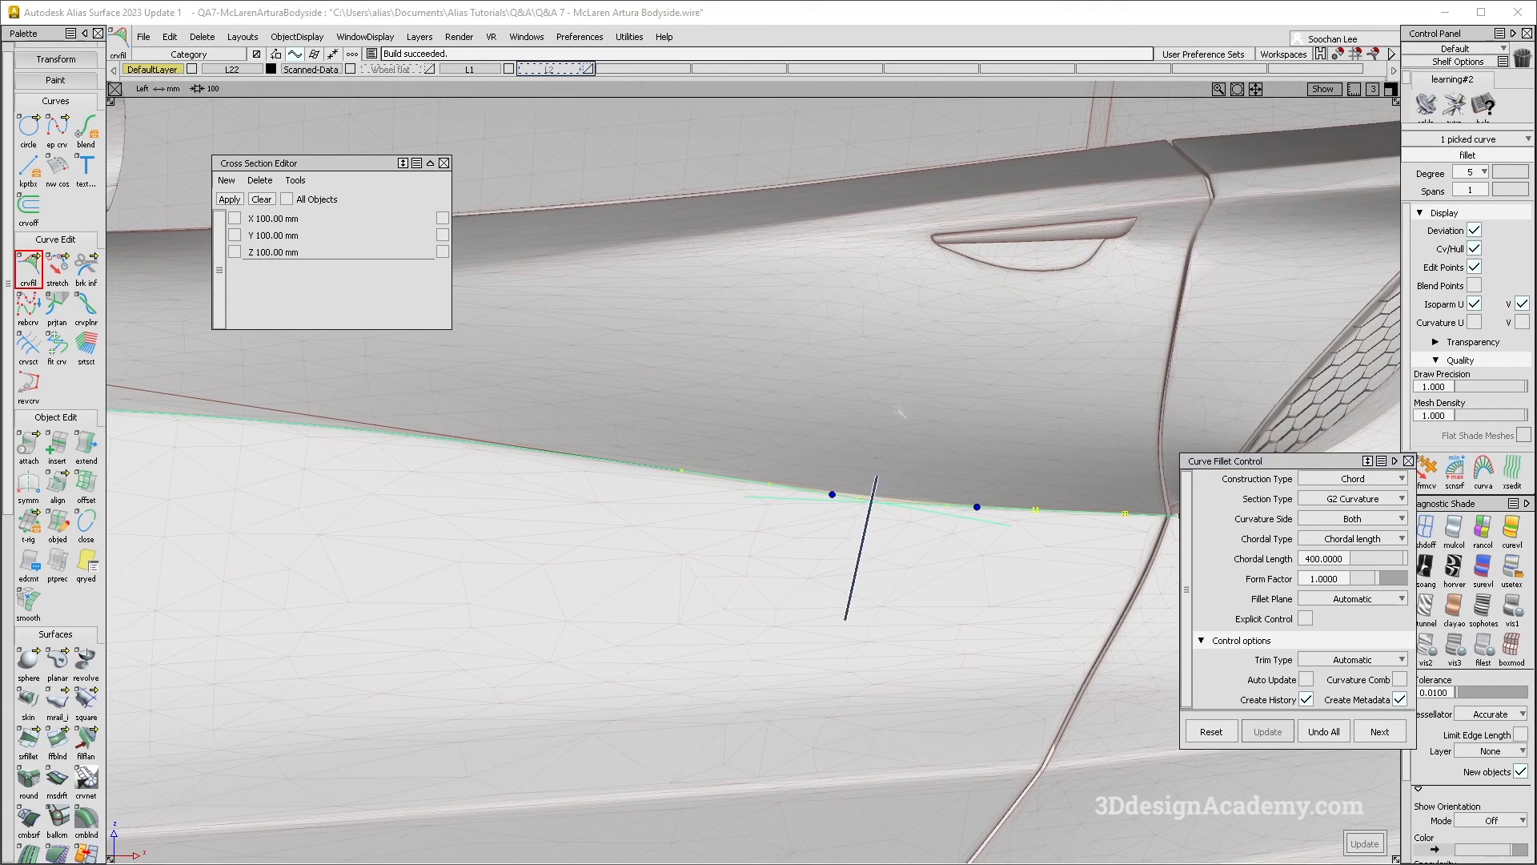
scroll(823, 502, "down", 2)
scroll(653, 458, "up", 2)
left_click(298, 37)
left_click(292, 76)
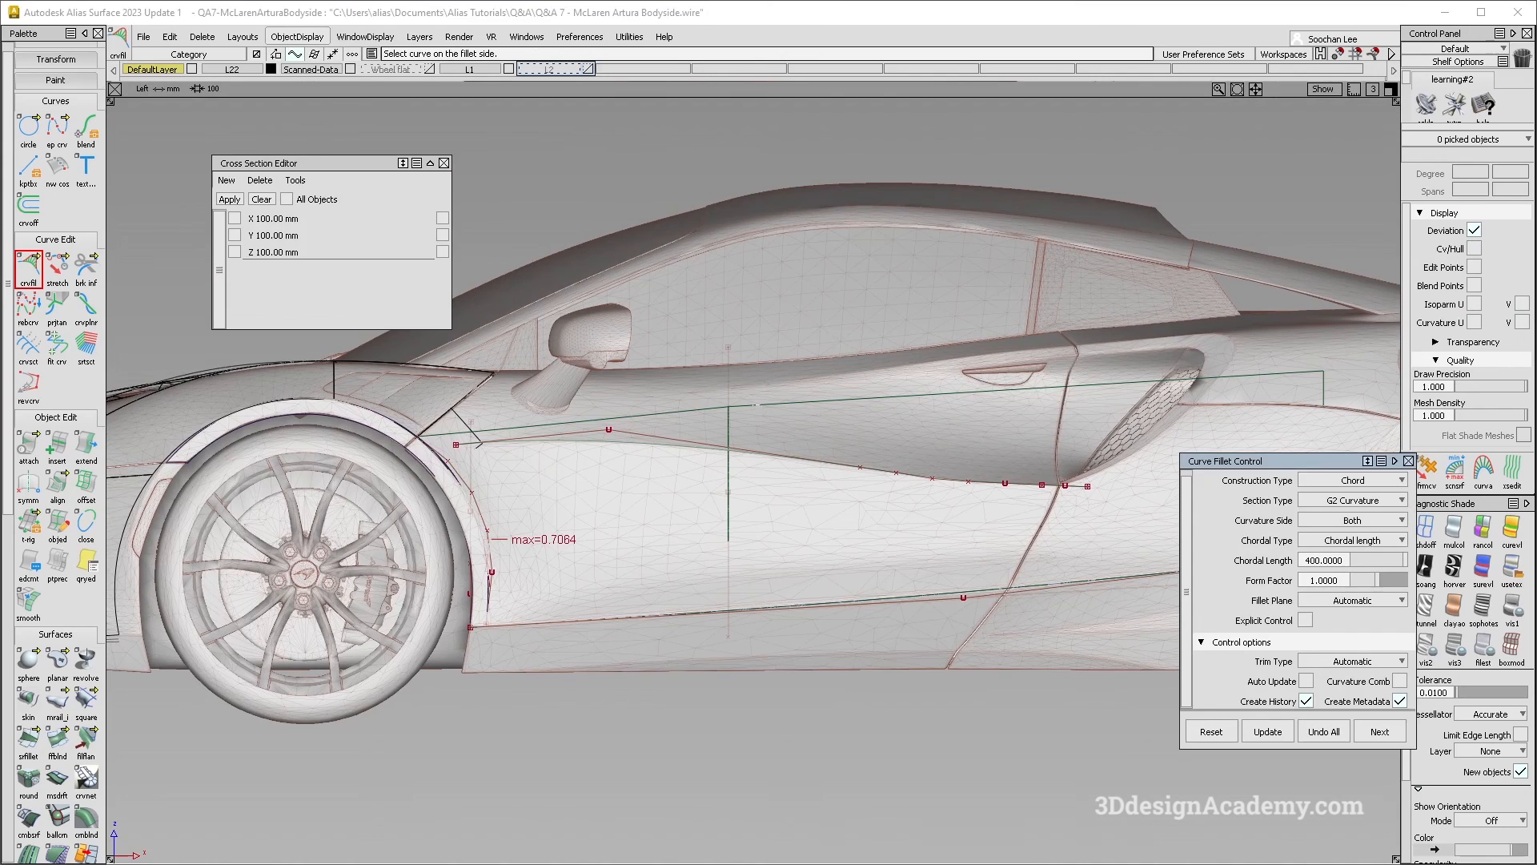
Step: Extend the front end of the character line curve about 84 mm toward the front wheel arch
left_click(87, 445)
left_click(477, 442)
middle_click_drag(731, 484, 670, 482, "alt+shift")
left_click_drag(776, 625, 799, 465, "ctrl+shift")
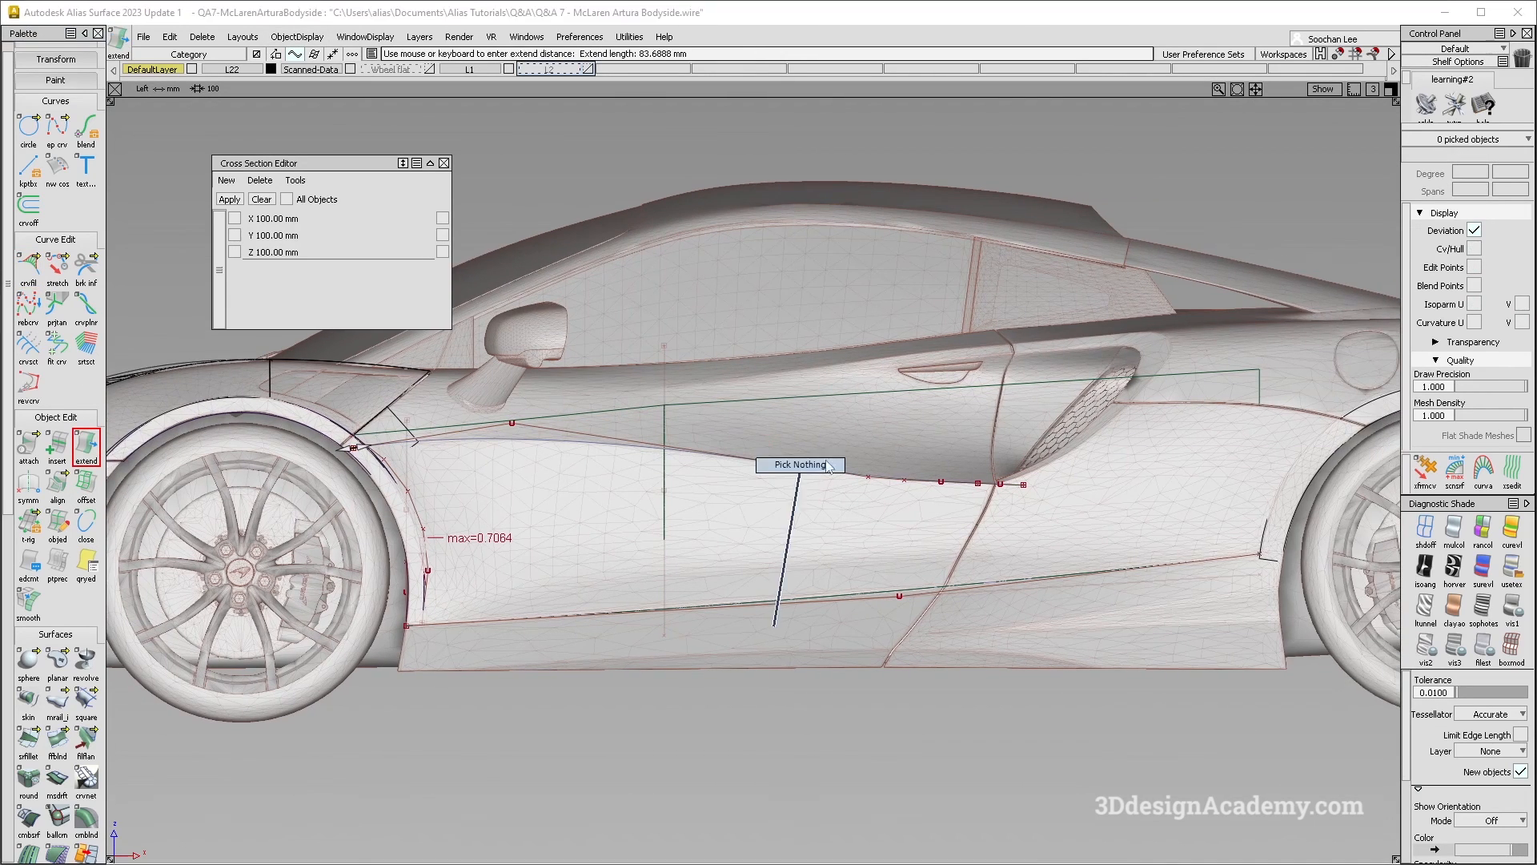
right_click_drag(784, 462, 728, 422, "alt+shift")
left_click_drag(753, 398, 766, 487, "ctrl+shift")
left_click(751, 463)
right_click_drag(764, 462, 778, 521, "alt+shift")
Step: Project the filleted character line curves onto the two bodyside surfaces
left_click_drag(699, 635, 707, 446, "ctrl+shift")
left_click_drag(703, 502, 584, 501)
scroll(78, 732, "down", 3)
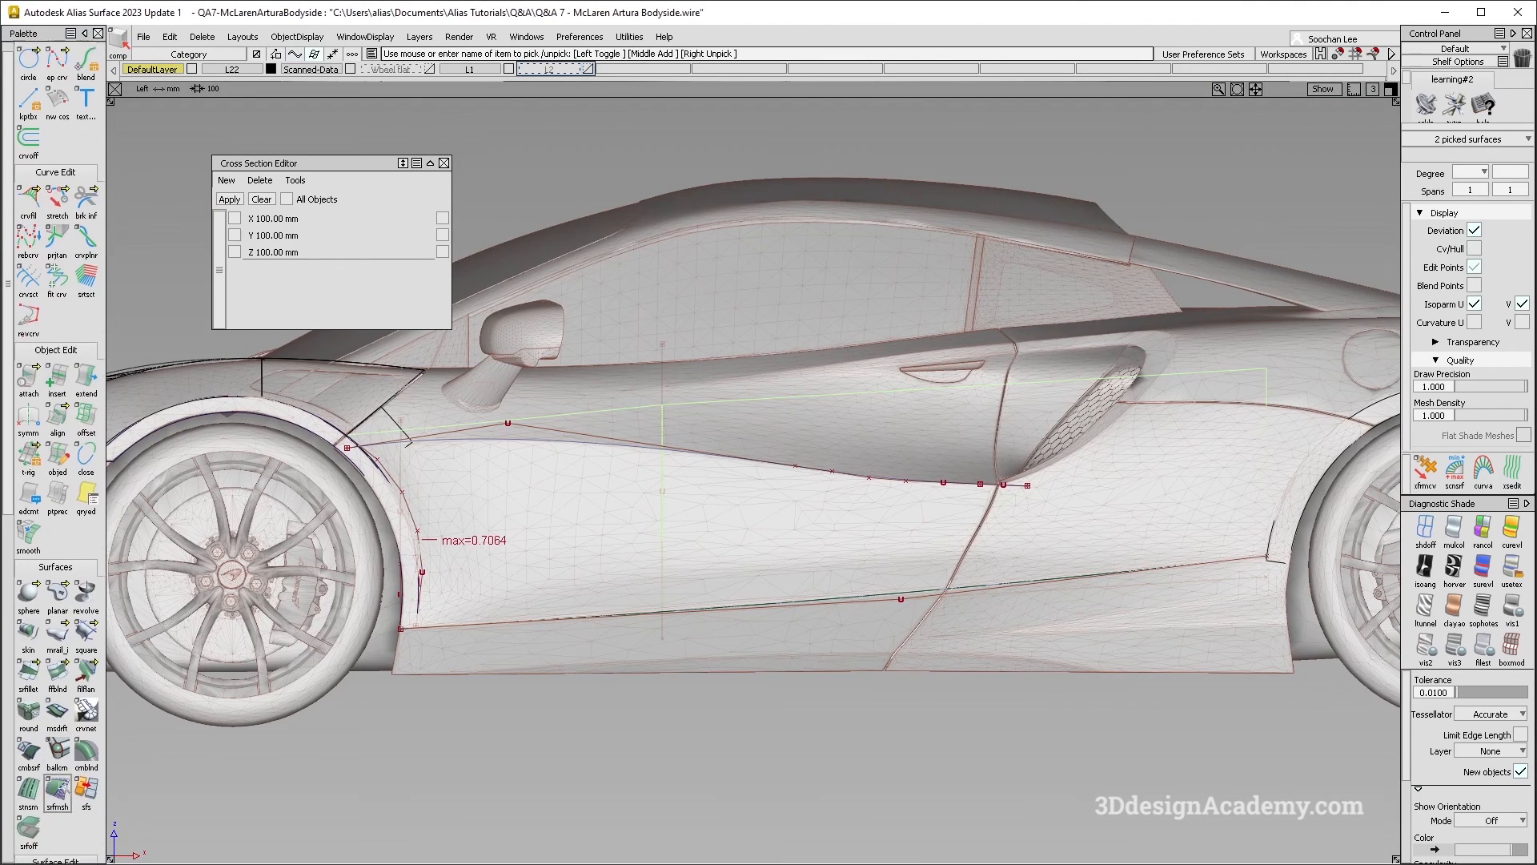
left_click(28, 777)
left_click_drag(629, 436, 995, 510)
middle_click_drag(998, 509, 760, 502, "alt+shift")
left_click_drag(837, 580, 845, 461, "ctrl+shift")
left_click_drag(750, 544, 715, 276, "ctrl+shift")
Step: Draw a degree 2 edit point curve from the character line's rear along the side intake and shape it with its control vertices
scroll(60, 152, "up", 4)
left_click(59, 141)
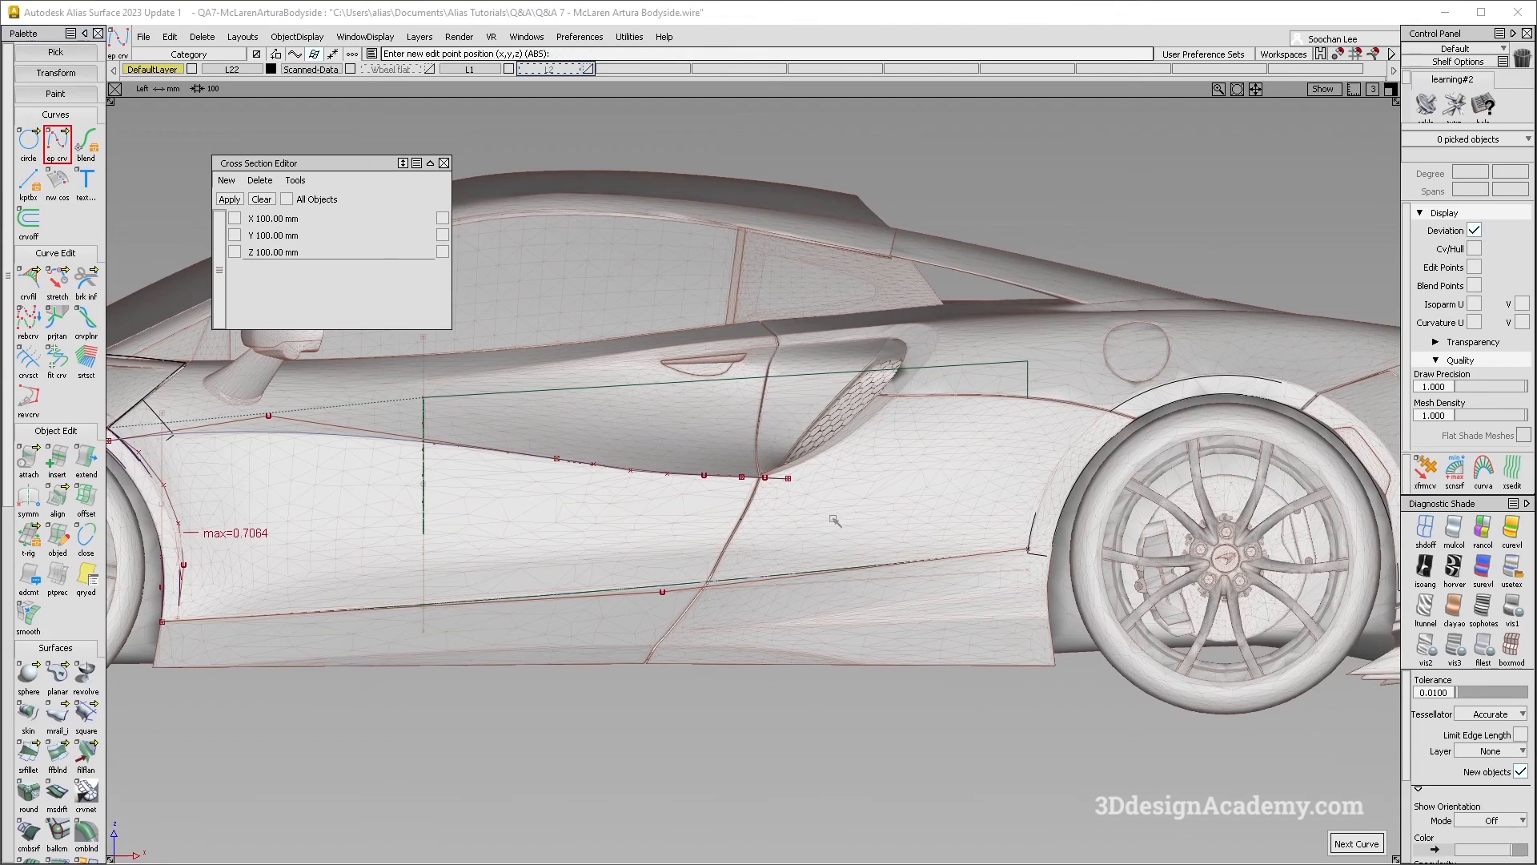
left_click(765, 476)
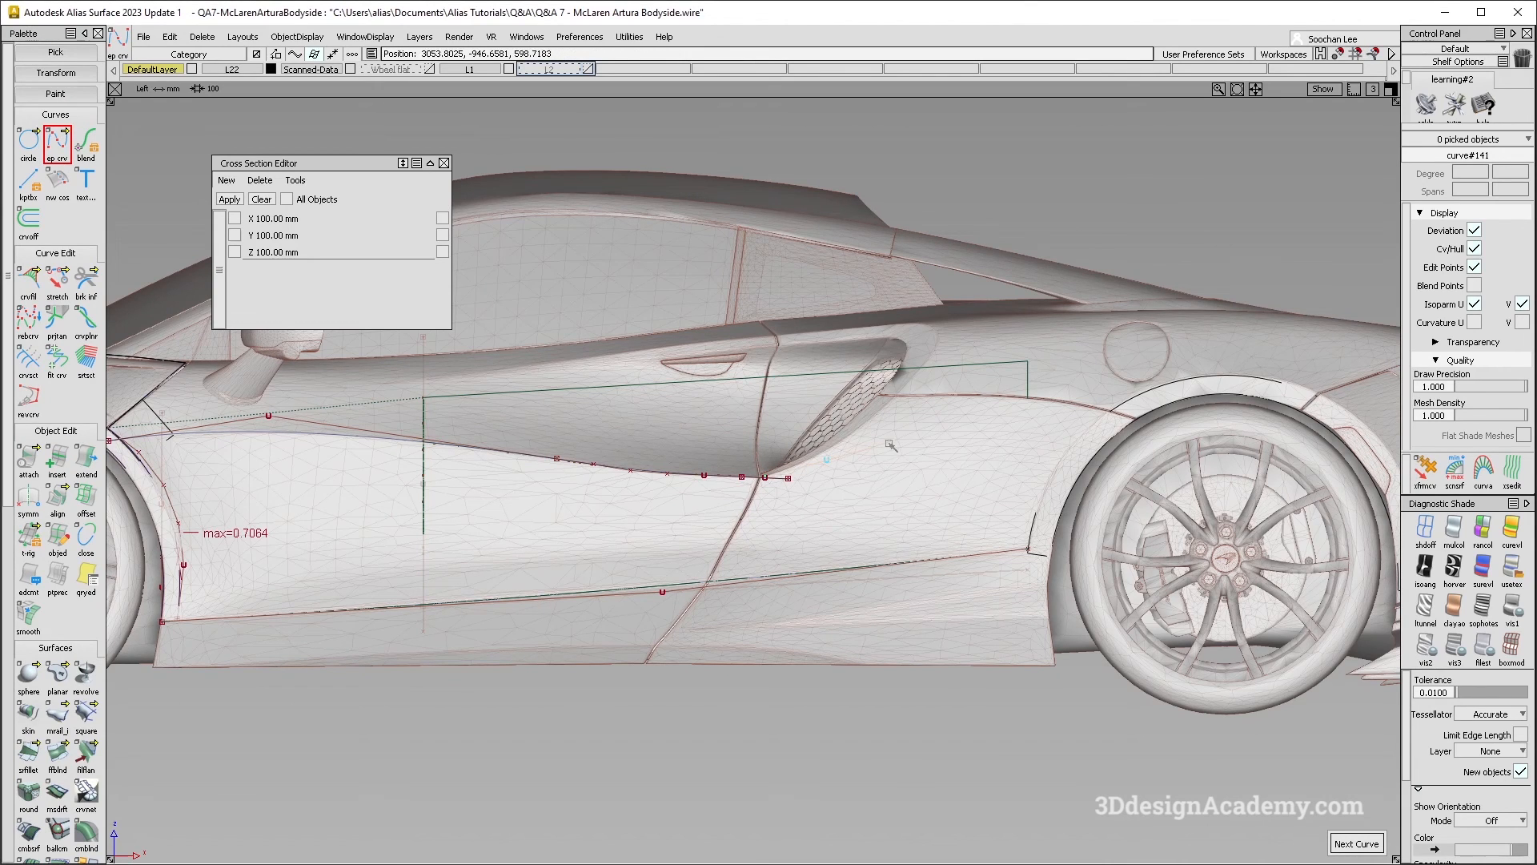
left_click(847, 419)
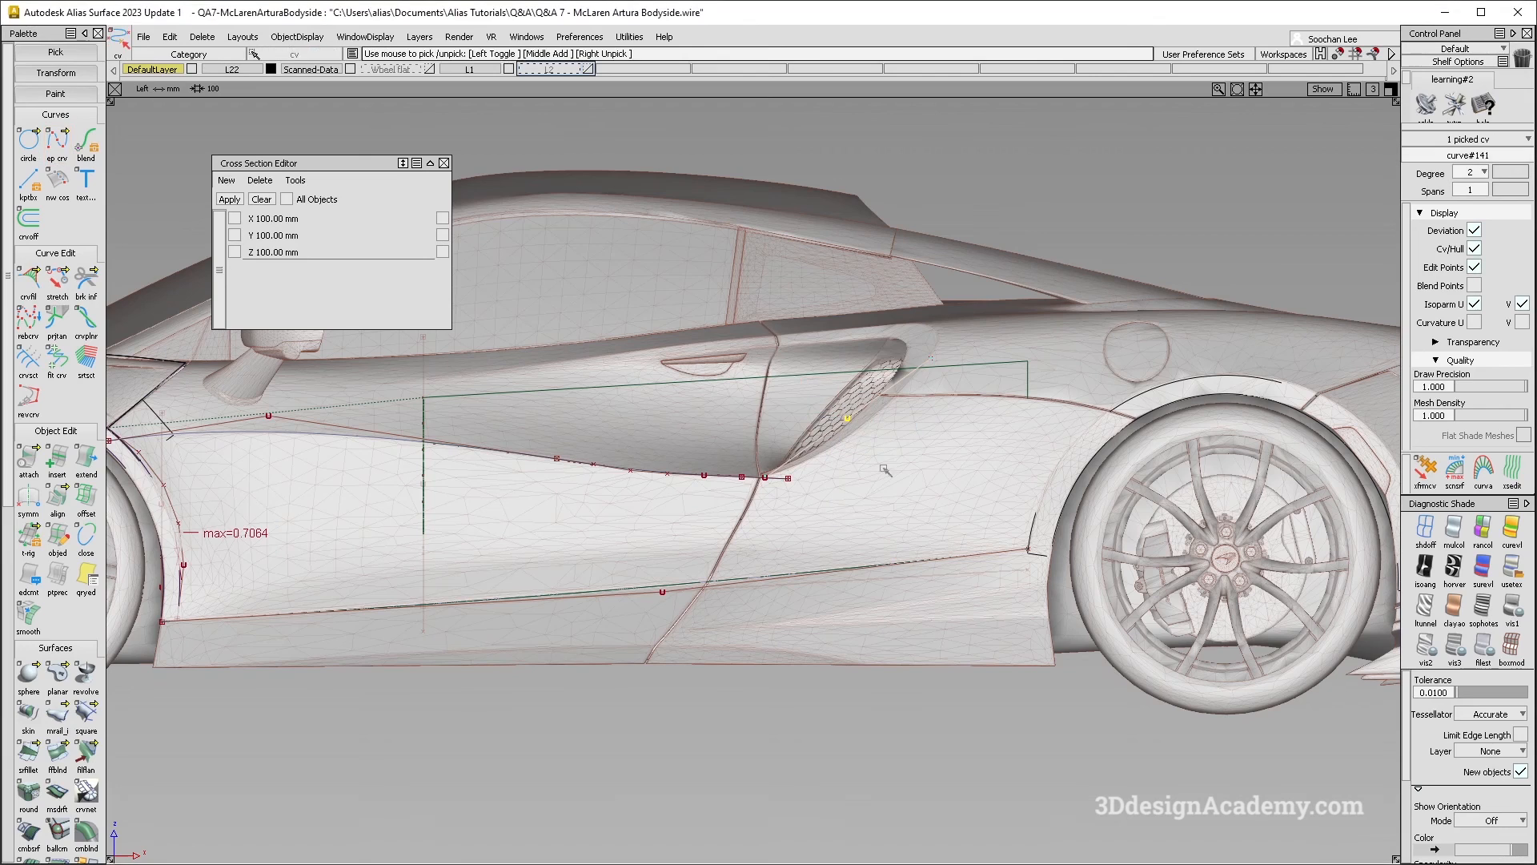
left_click_drag(872, 535, 843, 308, "ctrl+shift")
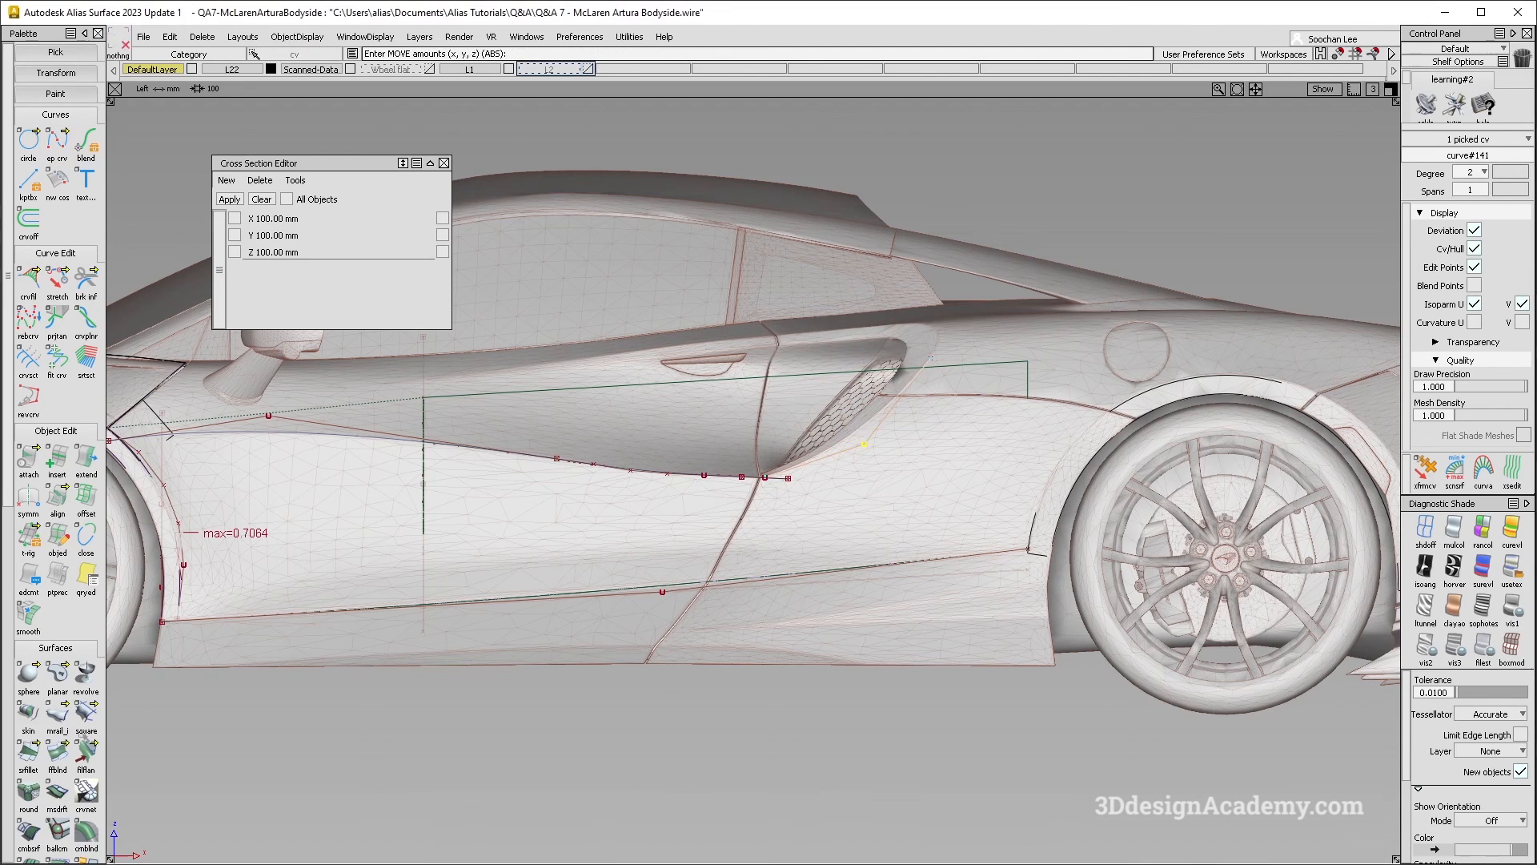
Step: Project the side intake curve onto the rear bodyside surface along the Y vector as a curve on surface
scroll(58, 764, "down", 3)
scroll(38, 838, "down", 1)
left_click(31, 804)
left_click(423, 488)
left_click(873, 422)
Step: Try to trim the bodyside surfaces, and pick the curve on surface Blend_srf#5.cos1 at the seam between them
left_click(56, 804)
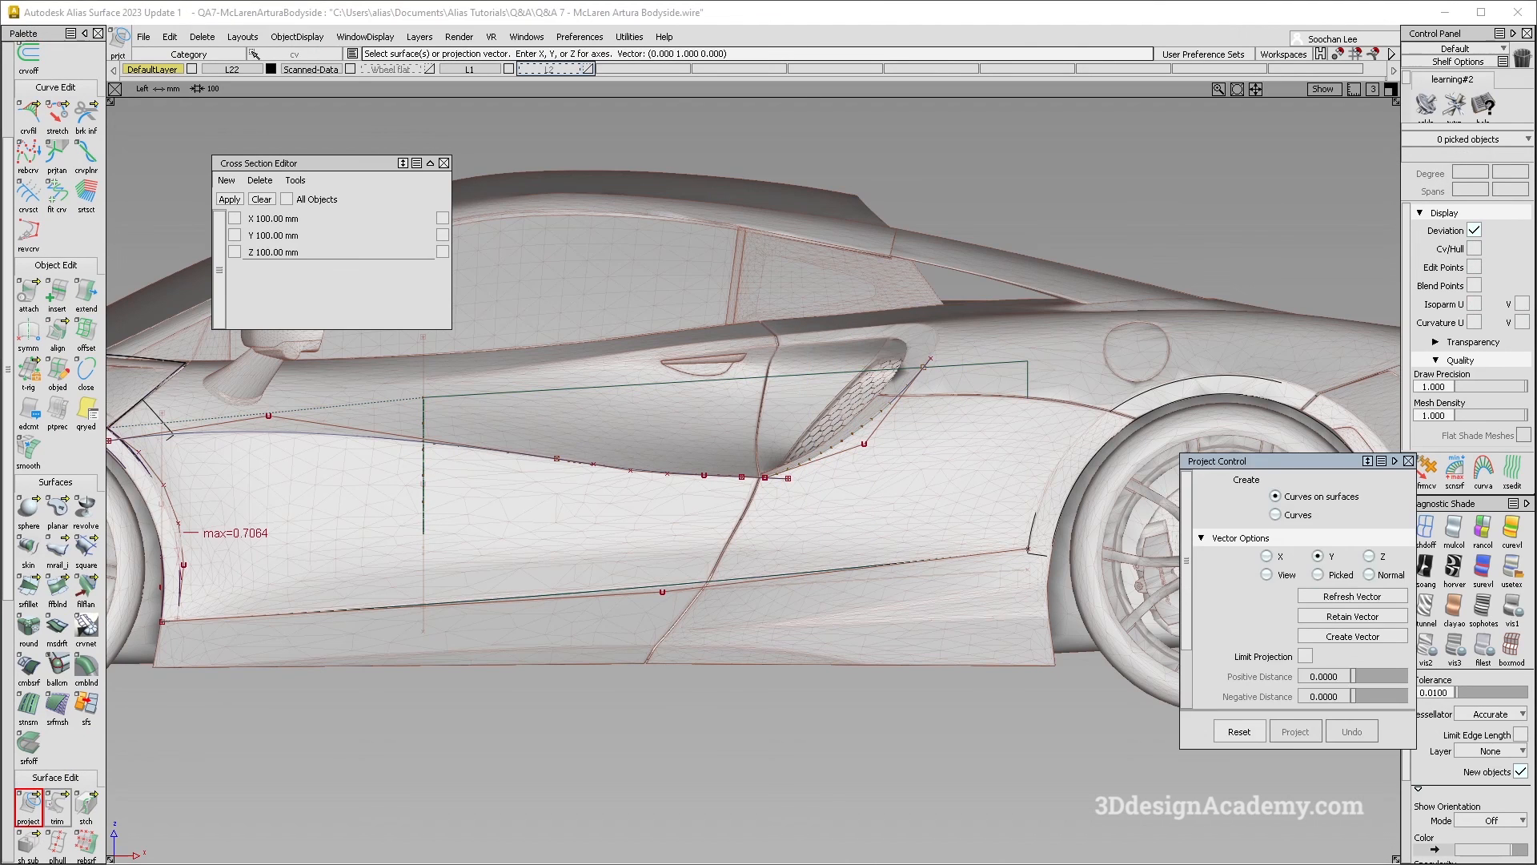
left_click(431, 523)
left_click_drag(425, 521, 555, 528)
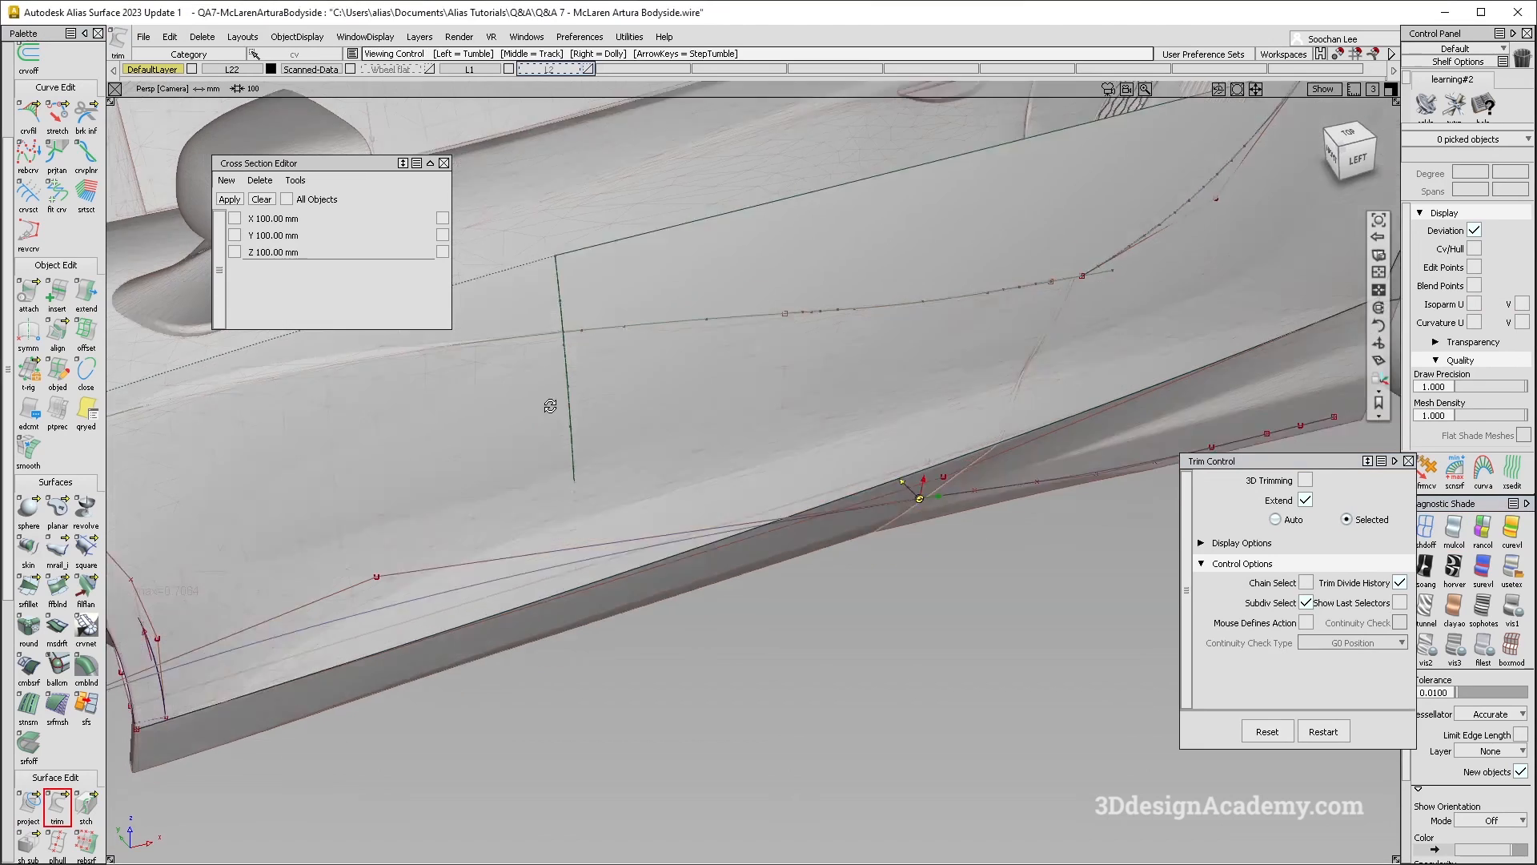
left_click(538, 391)
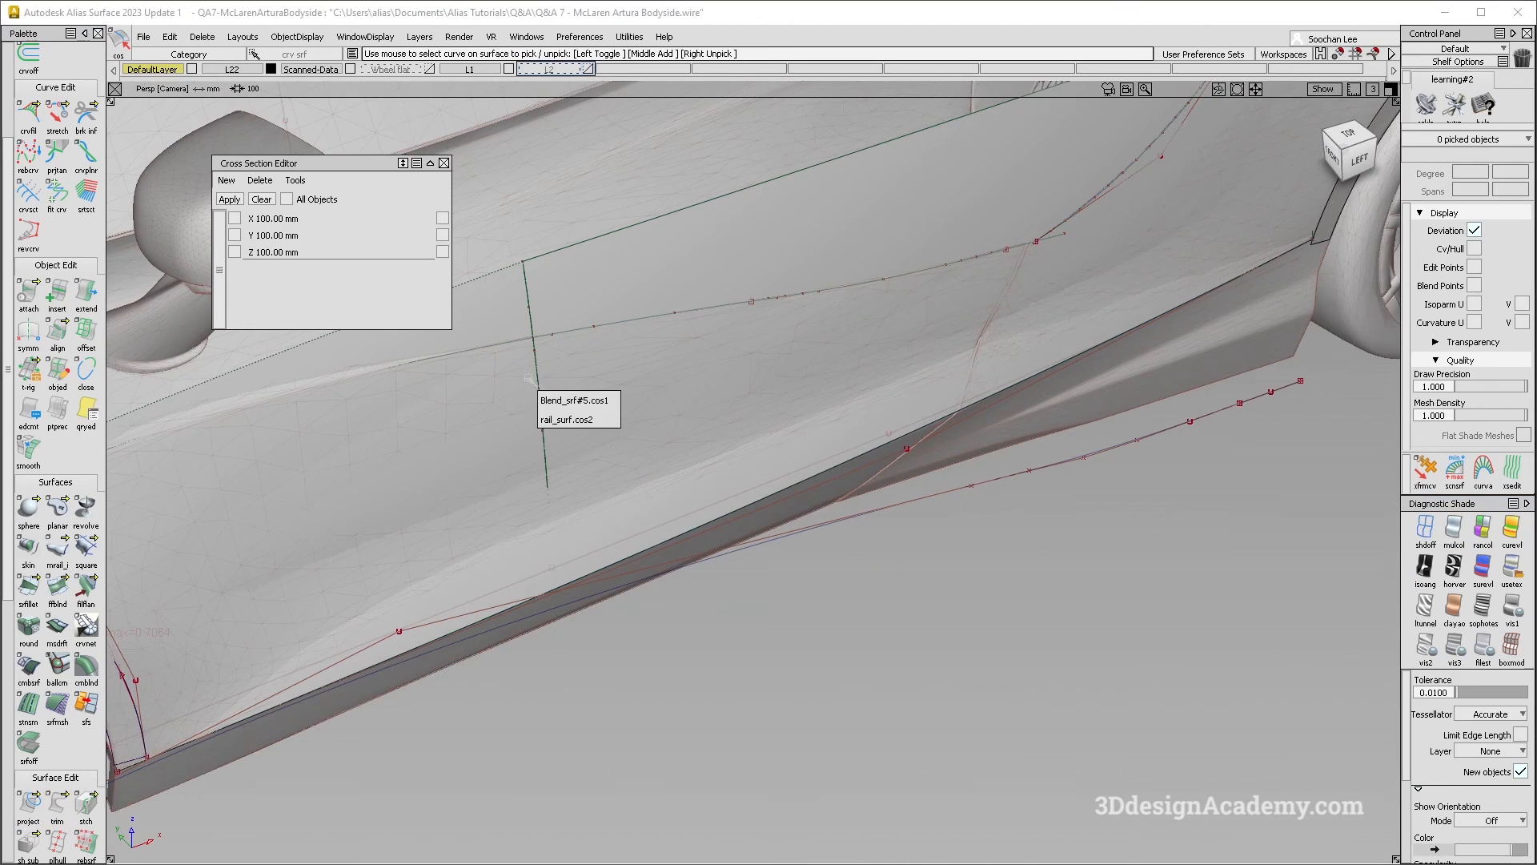
left_click(574, 400)
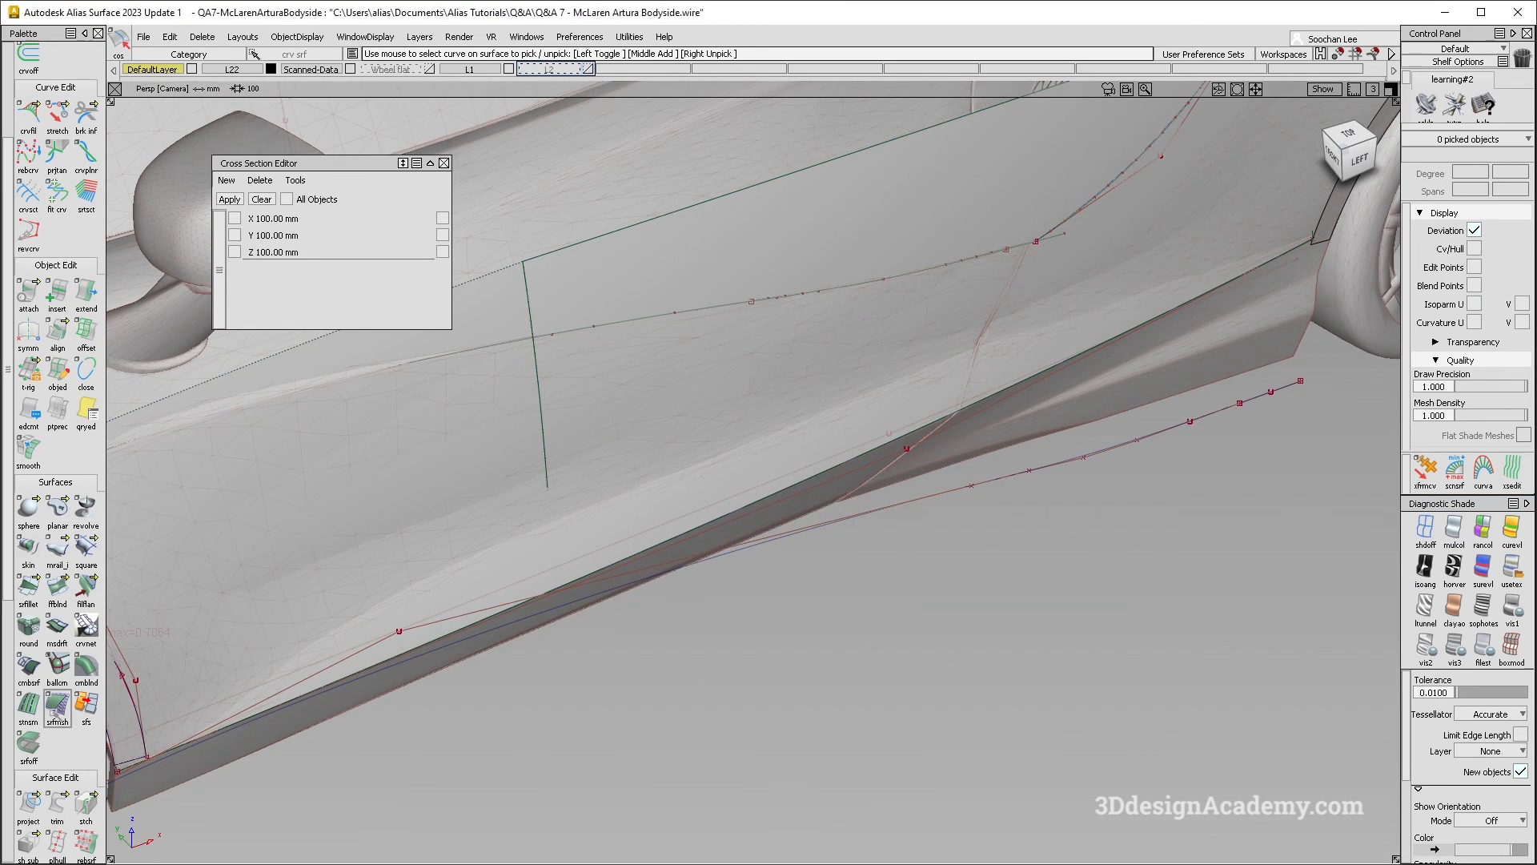
Step: Trim away the bodyside surface areas above the projected character line and side intake curves
left_click(57, 803)
left_click_drag(810, 361, 658, 377, "alt+shift")
left_click(719, 457)
left_click(772, 450)
left_click(681, 460)
key("space")
Step: Hide the scan data and shade the trimmed bodyside surfaces with the Showroom map type
right_click_drag(641, 454, 761, 440, "alt+shift")
left_click_drag(761, 441, 948, 526, "alt+shift")
right_click_drag(948, 526, 318, 4, "alt+shift")
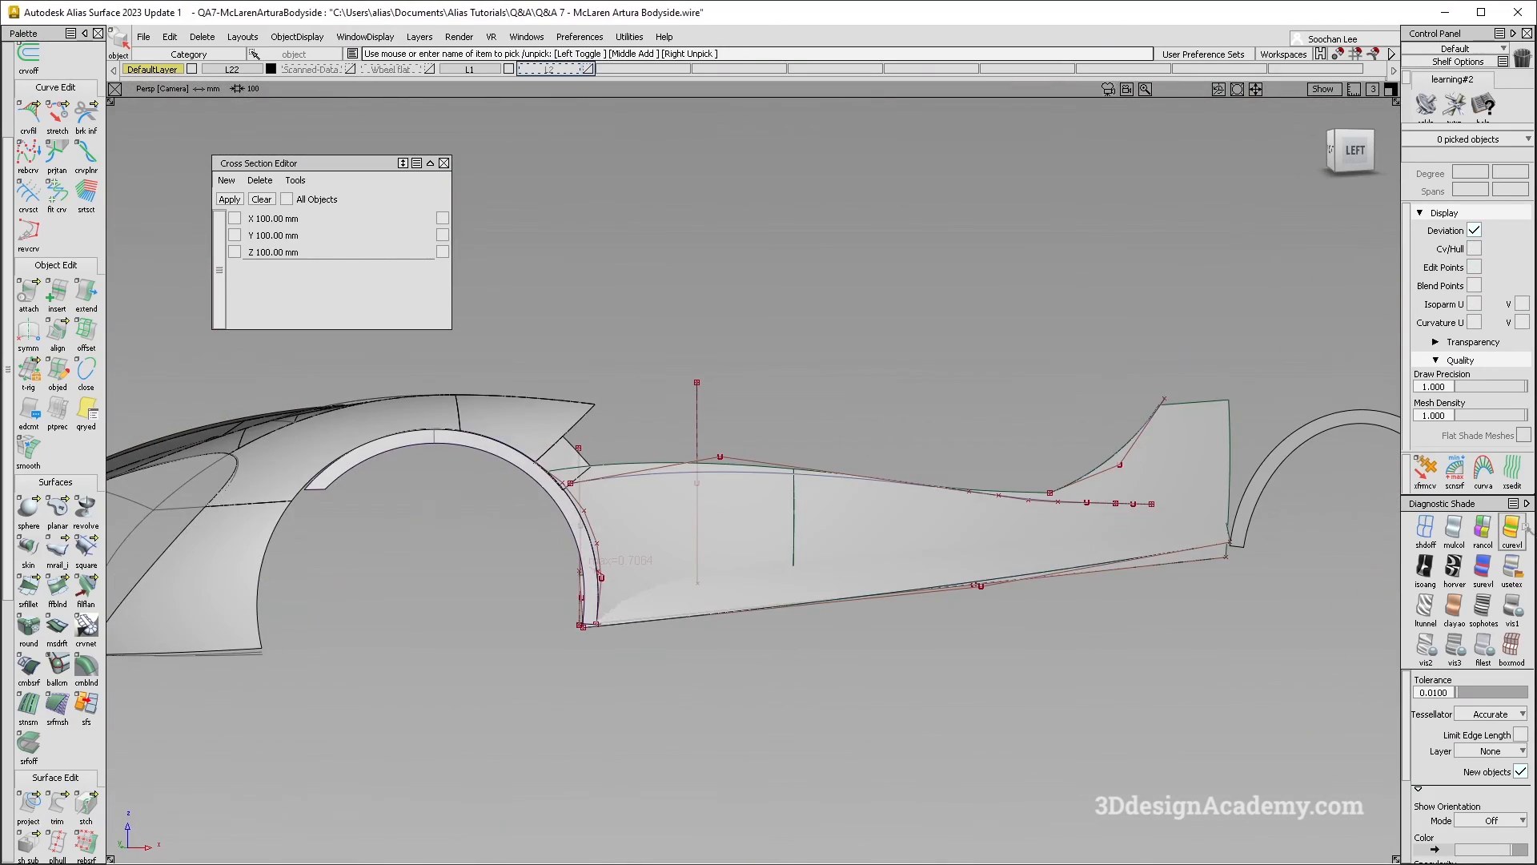
left_click(1511, 529)
left_click_drag(919, 590, 688, 567, "alt+shift")
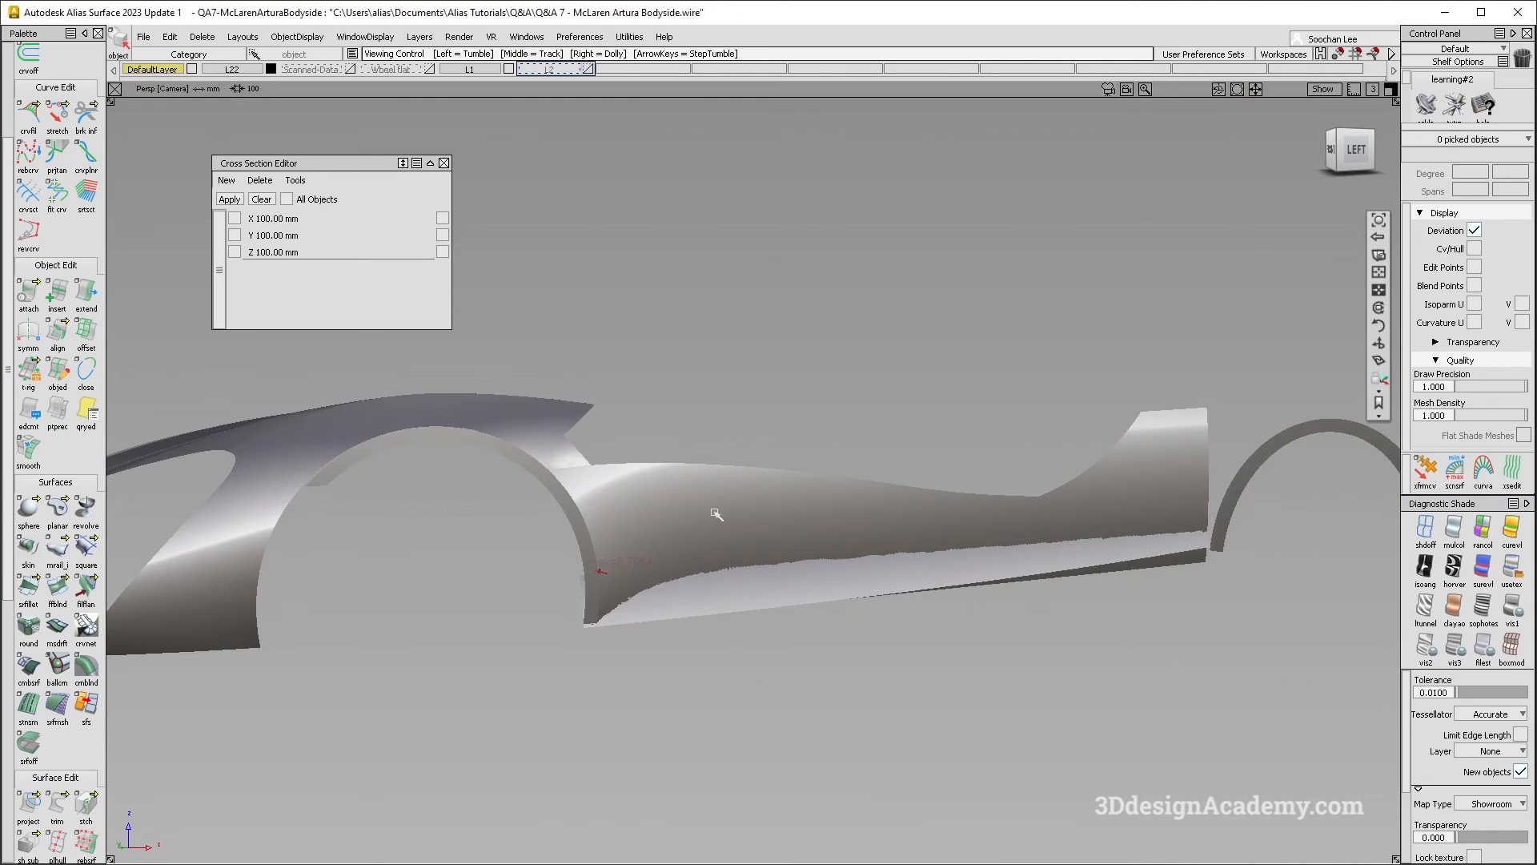
Step: Switch to the image viewer to check the Artura reference photo, and return to the model to examine the shaded bodyside
key("alt+Tab")
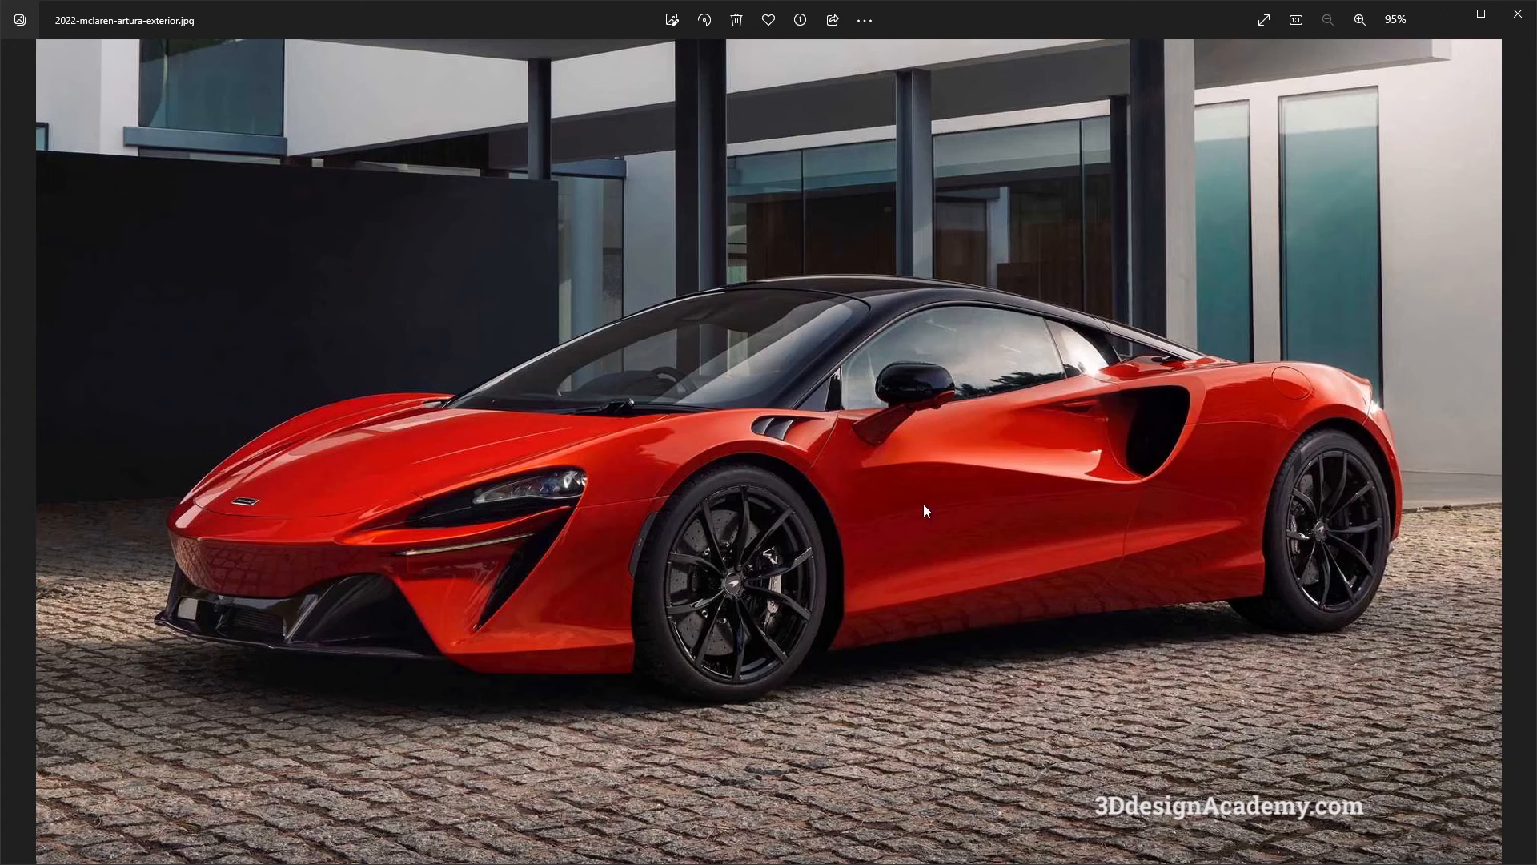
key("alt+Tab")
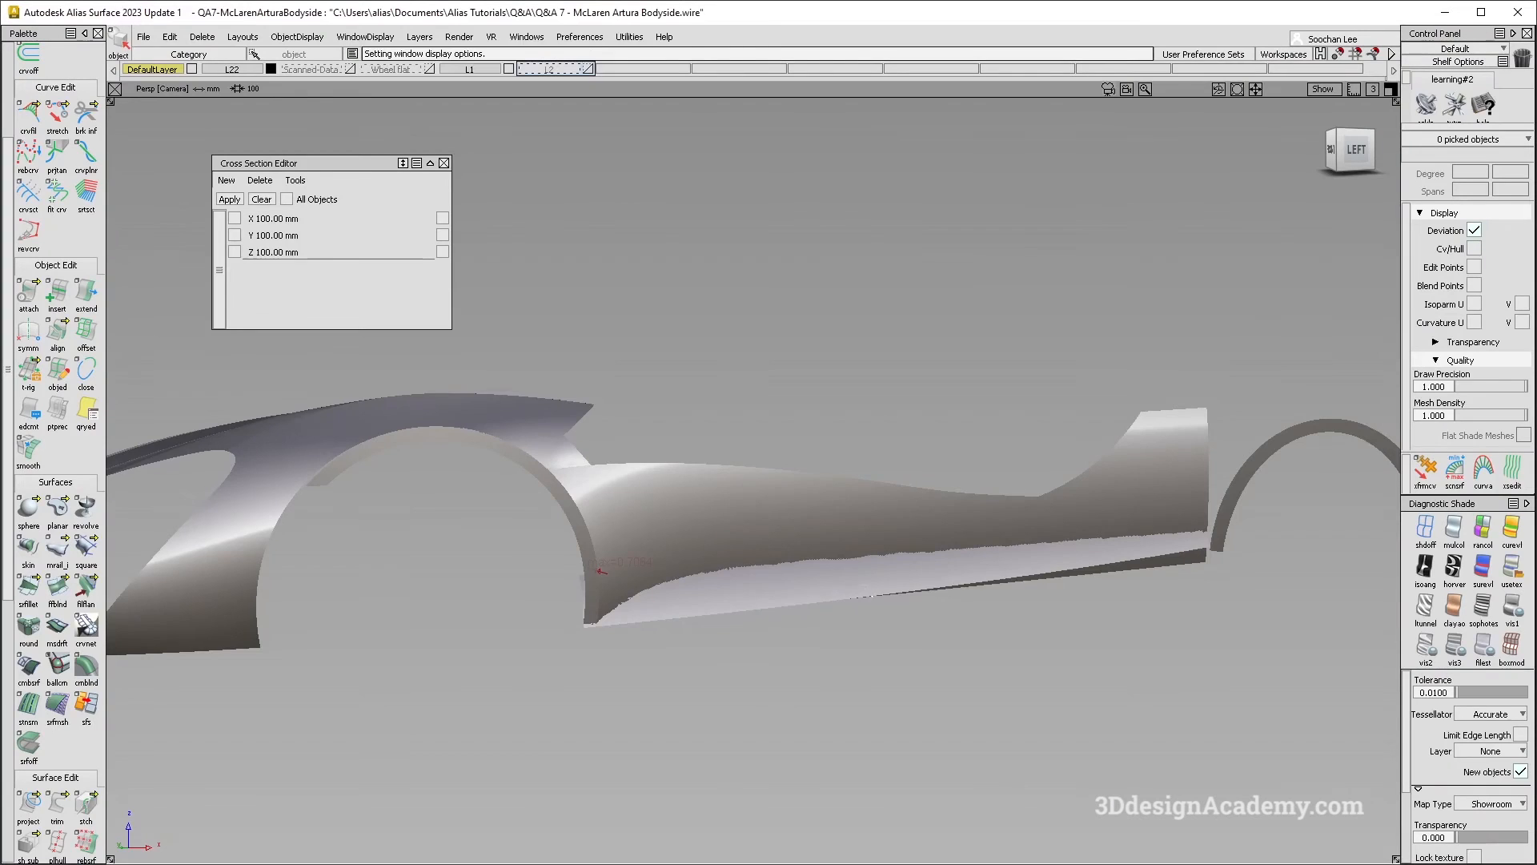
left_click_drag(738, 497, 785, 664, "alt+shift")
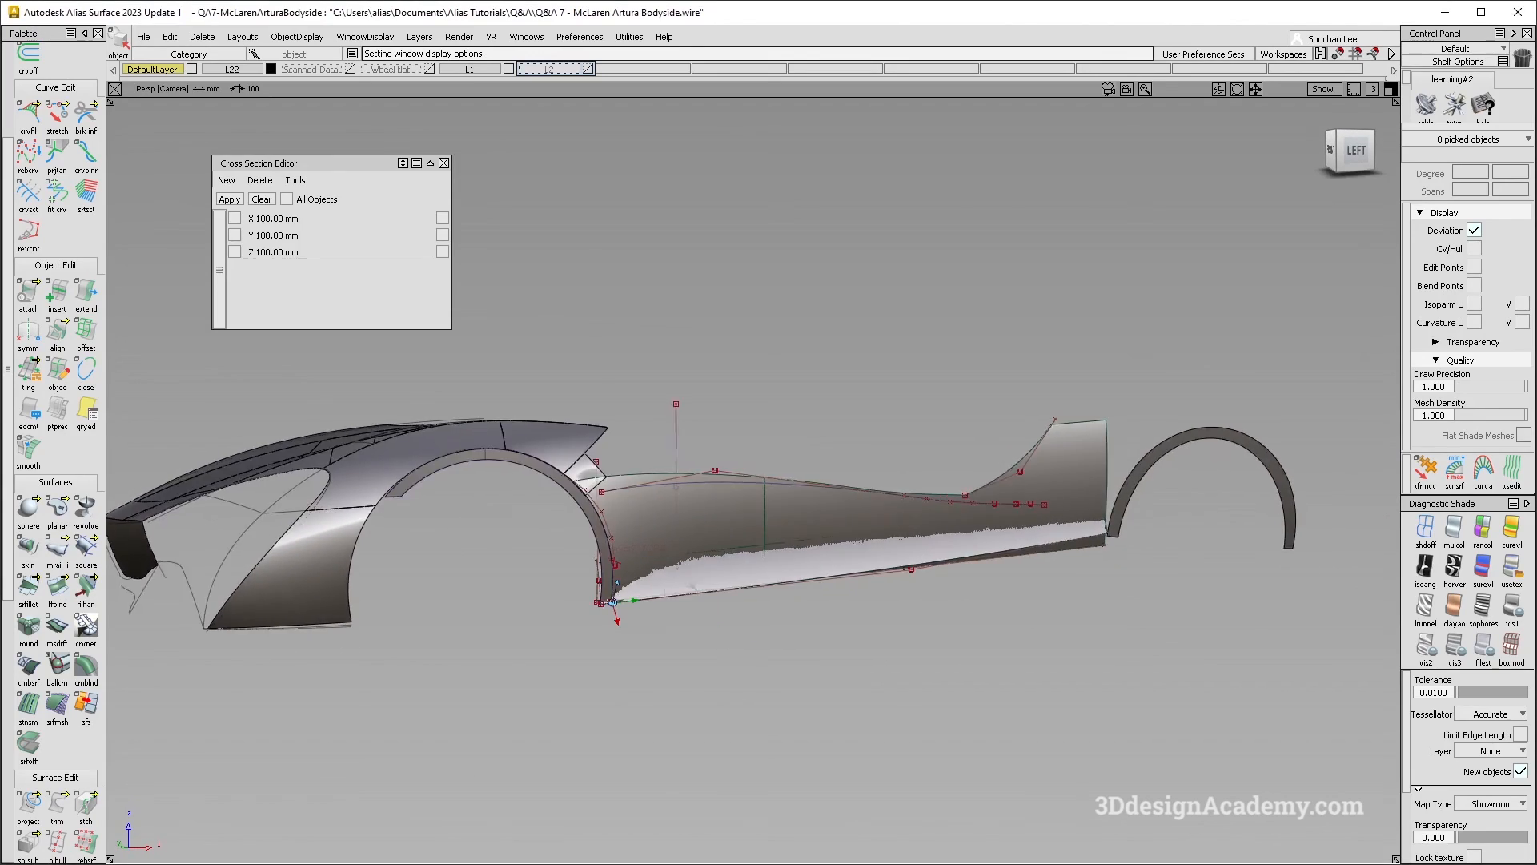
Step: Compare the bodyside with the Artura photo in the image viewer and examine the lower end of the wheel arch surface
right_click_drag(625, 562, 679, 558, "alt+shift")
key("alt+Tab")
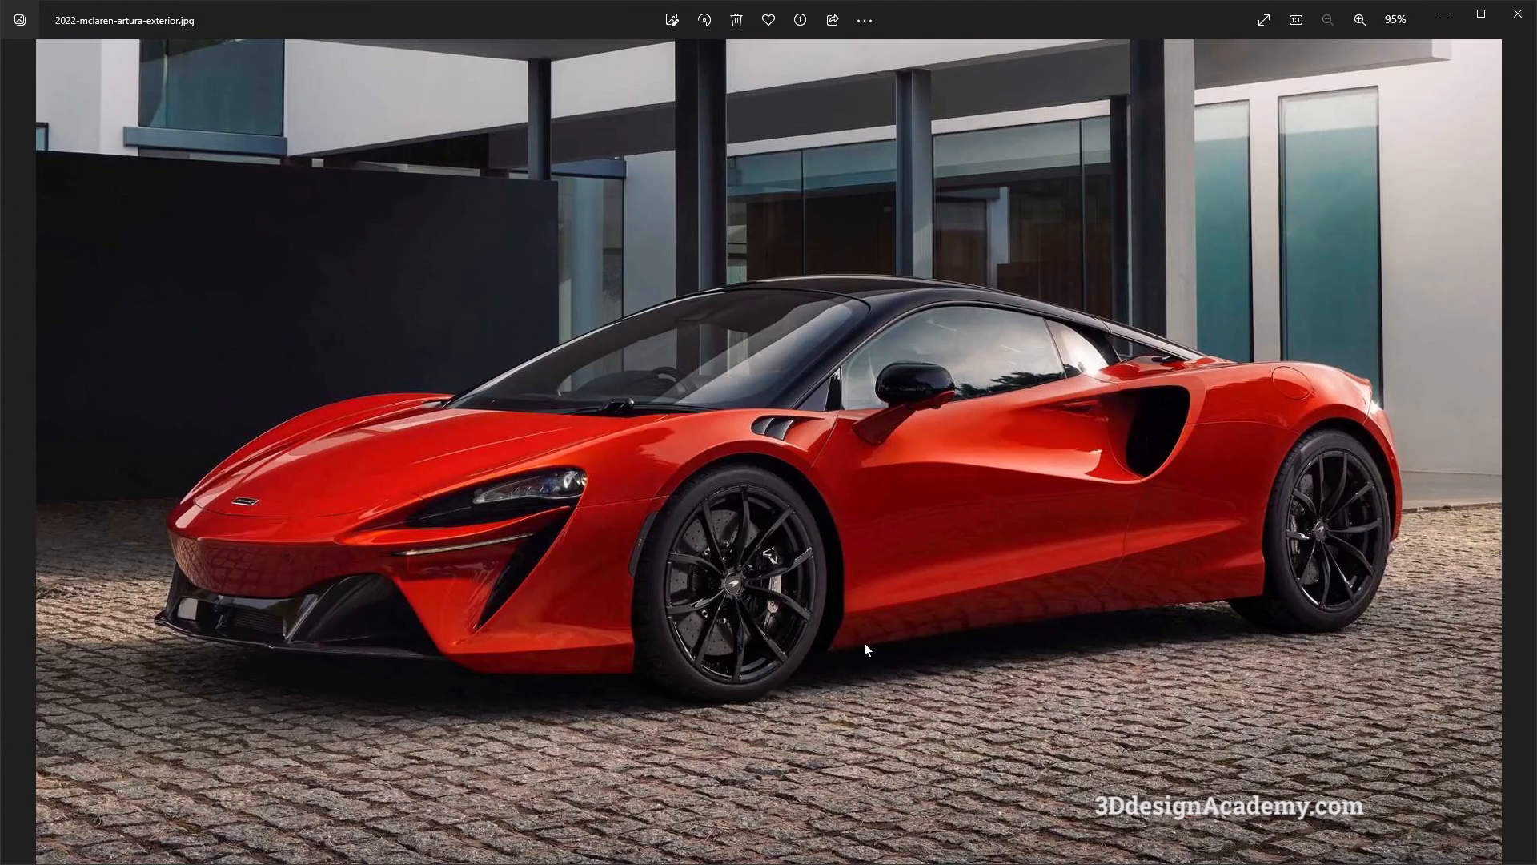
key("alt+Tab")
left_click_drag(688, 583, 754, 536, "alt+shift")
left_click_drag(606, 593, 754, 593, "alt+shift")
left_click(696, 442)
left_click_drag(635, 616, 739, 361, "alt+shift")
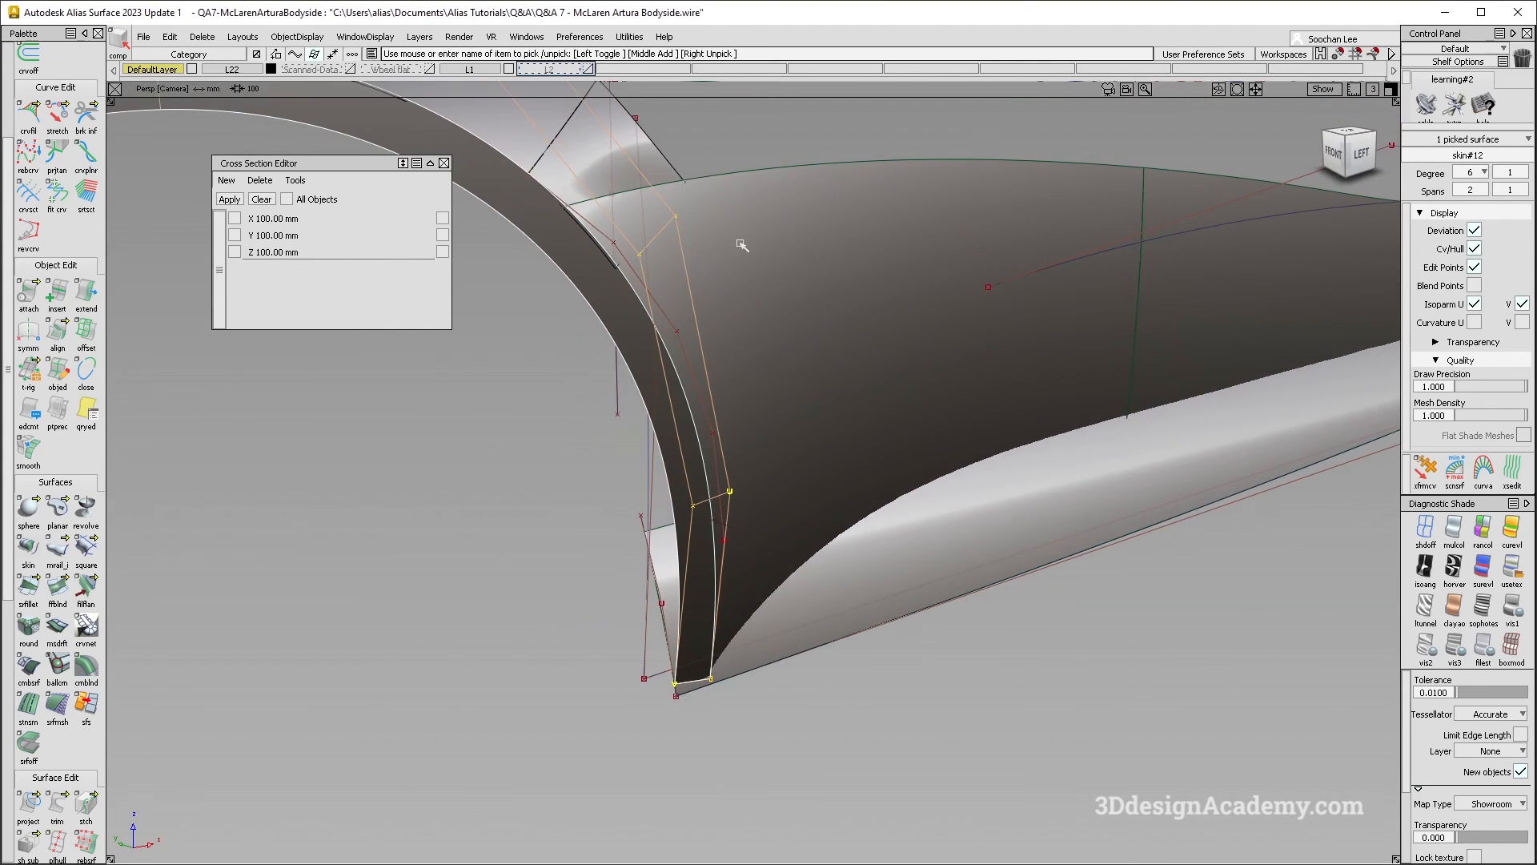
left_click_drag(640, 428, 712, 697, "alt+shift")
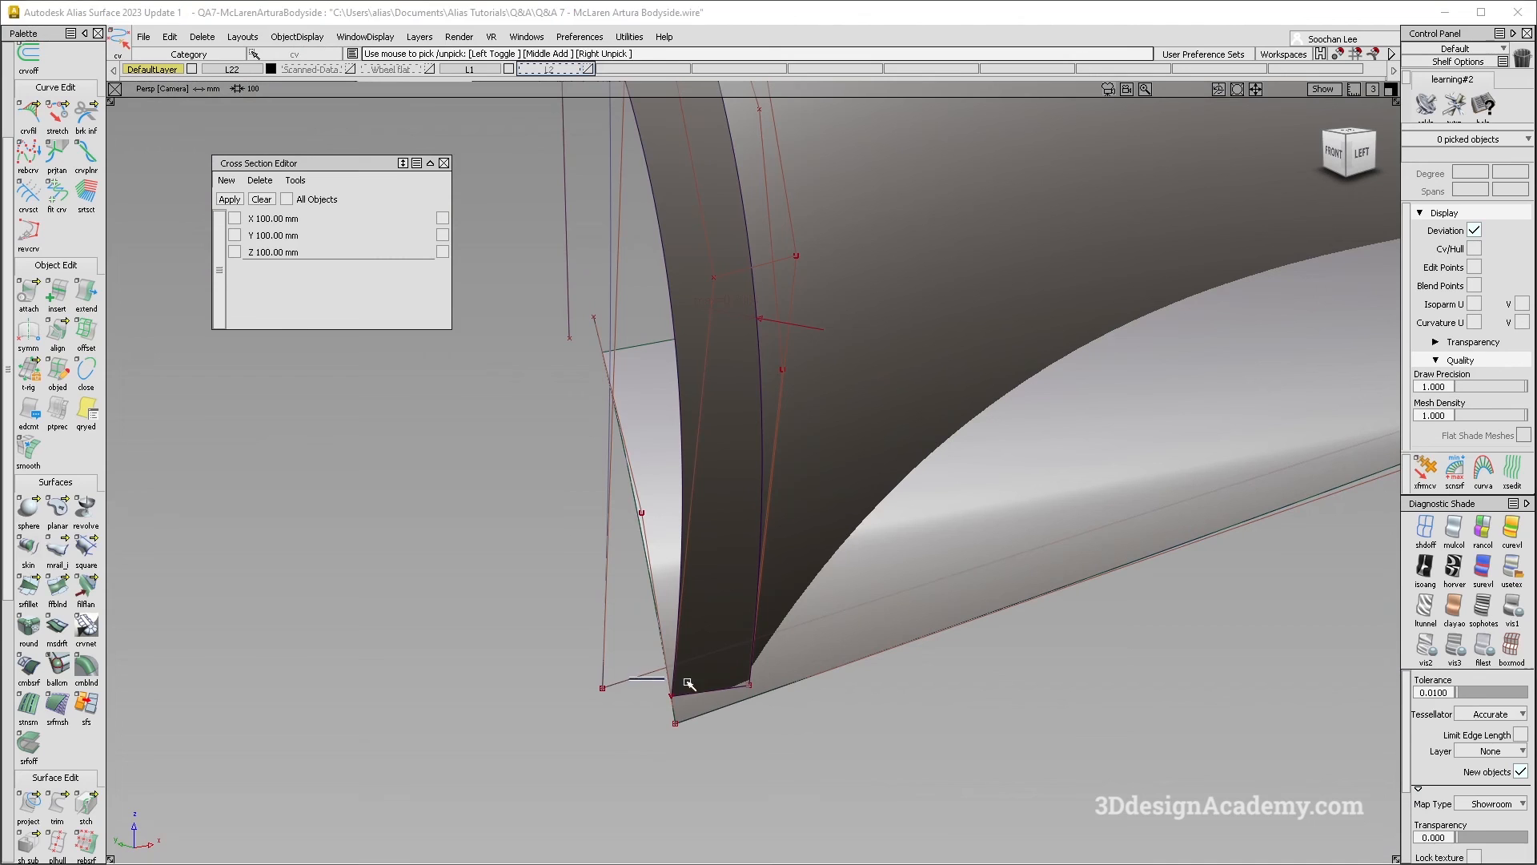
Step: Move the lower-end CVs of wheel arch surface skin#12 inward along Y, checking against the reference photo in the image viewer
left_click(747, 686)
left_click(757, 695)
key("alt+Tab")
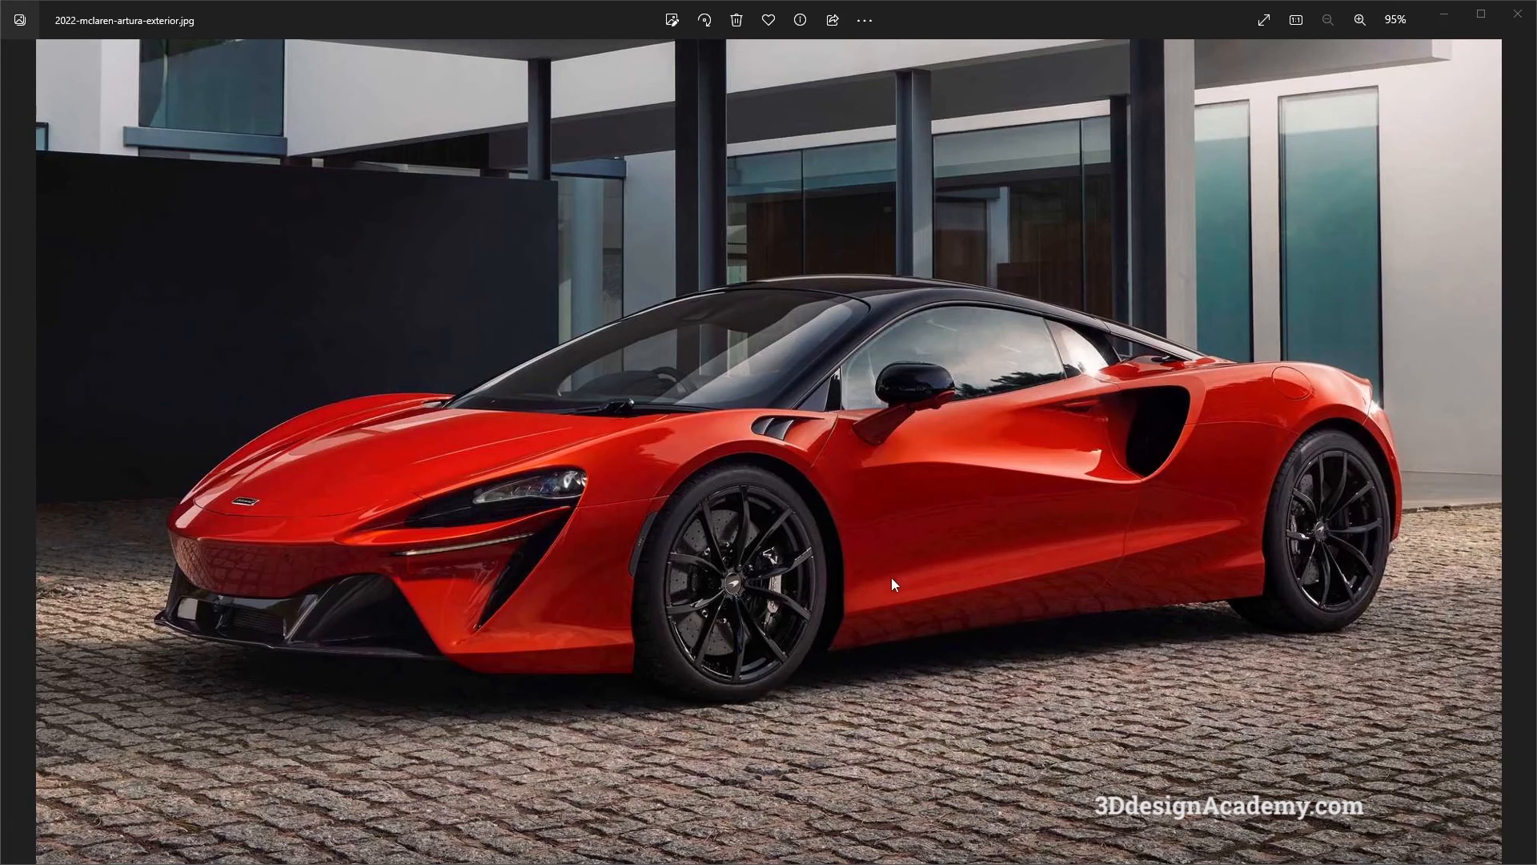
key("alt+Tab")
left_click(750, 687)
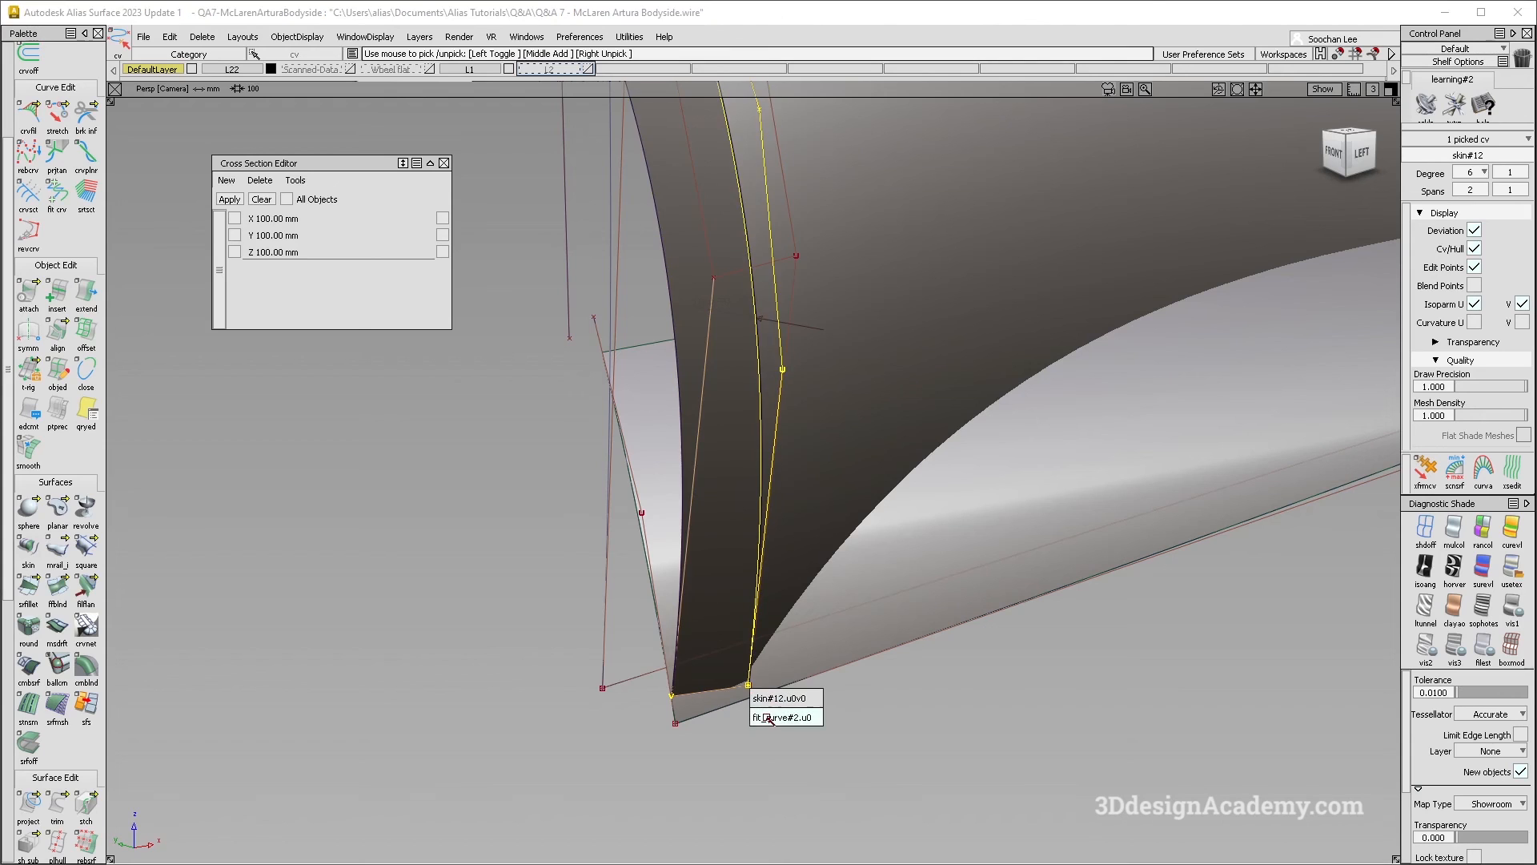
left_click(767, 718)
left_click_drag(855, 710, 855, 710)
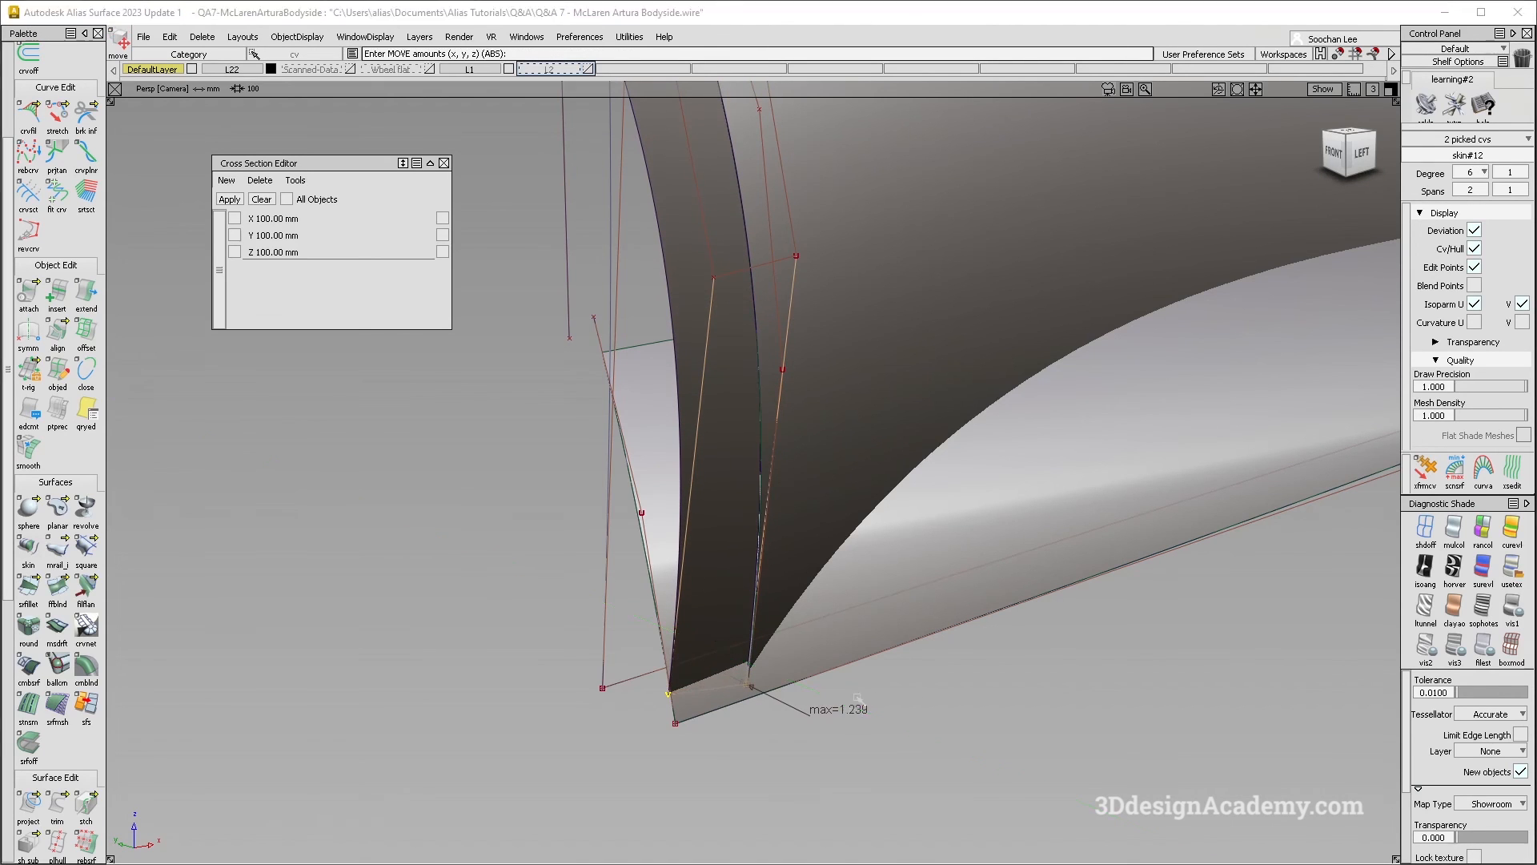
key("alt+Tab")
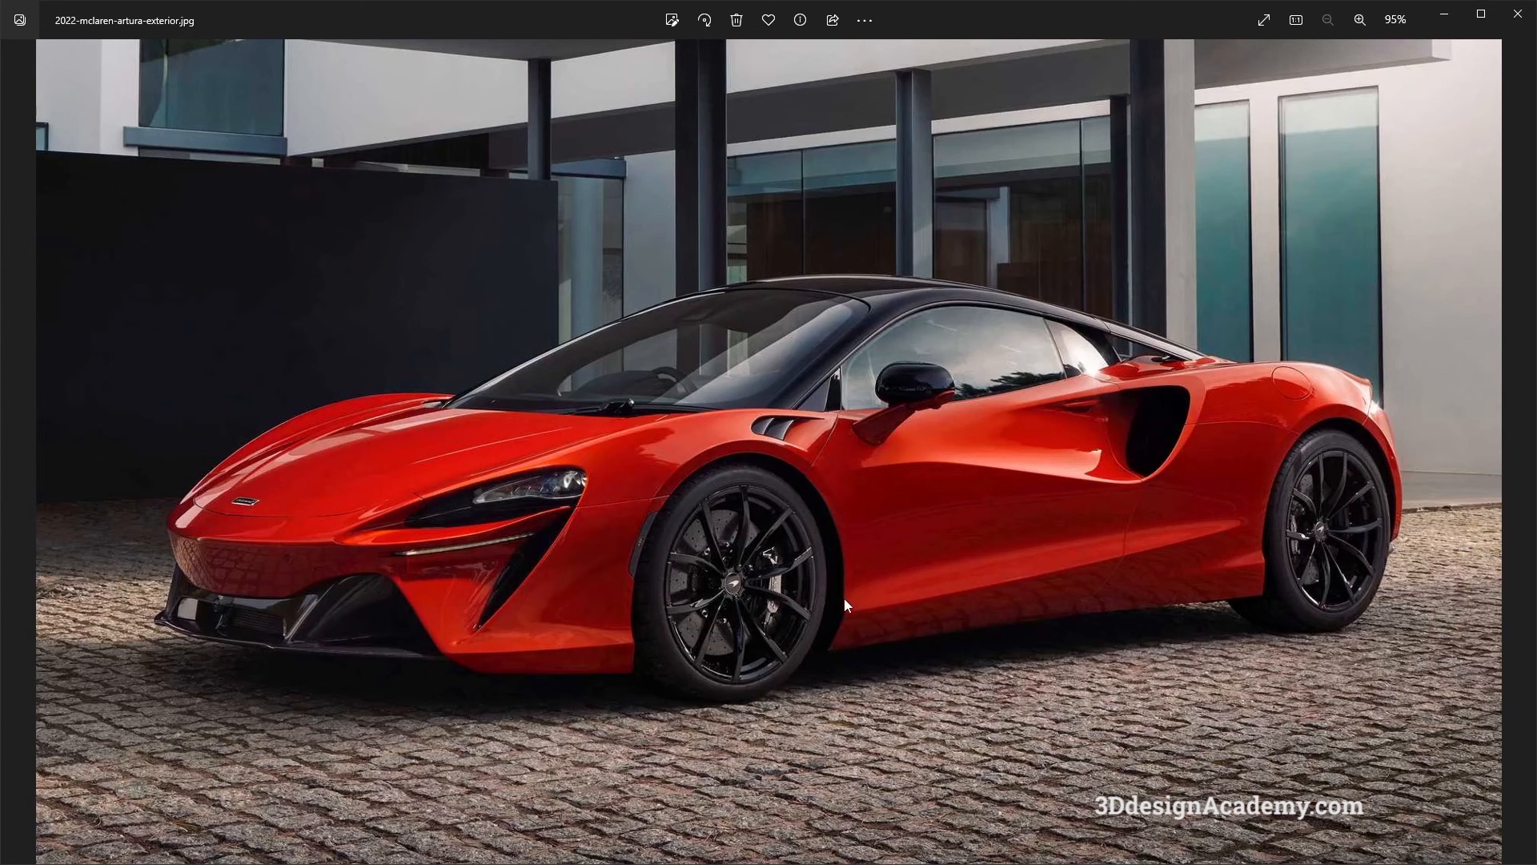
key("alt+Tab")
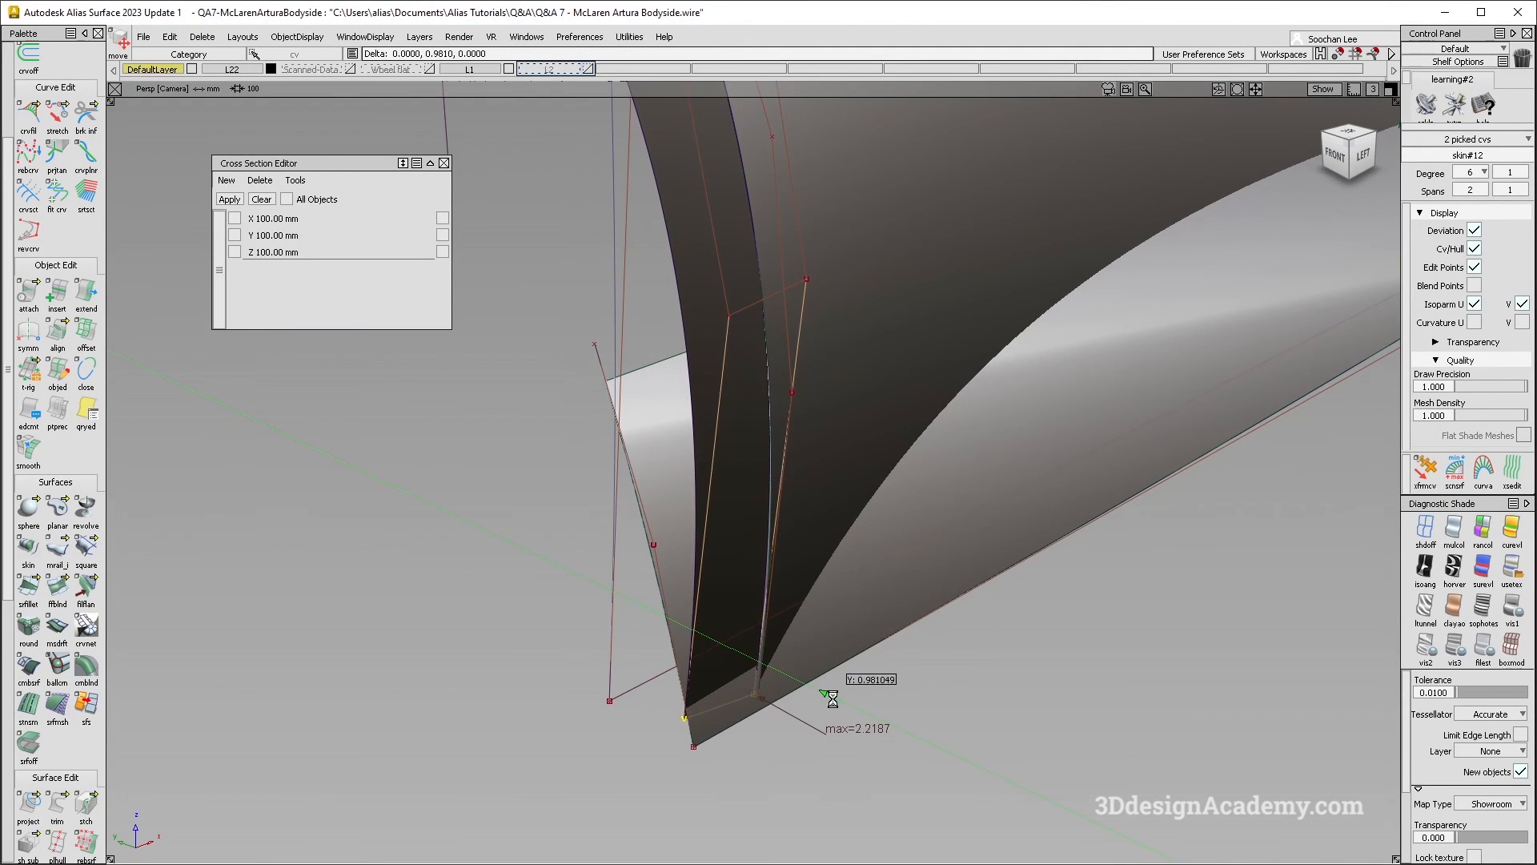
right_click_drag(905, 481, 851, 459, "alt+shift")
left_click_drag(778, 474, 707, 443, "alt+shift")
left_click_drag(724, 550, 680, 411, "ctrl+shift")
Step: Pick the next pair of CVs above the wheel arch surface's lower end and nudge them slightly to smooth the flange
left_click(753, 428)
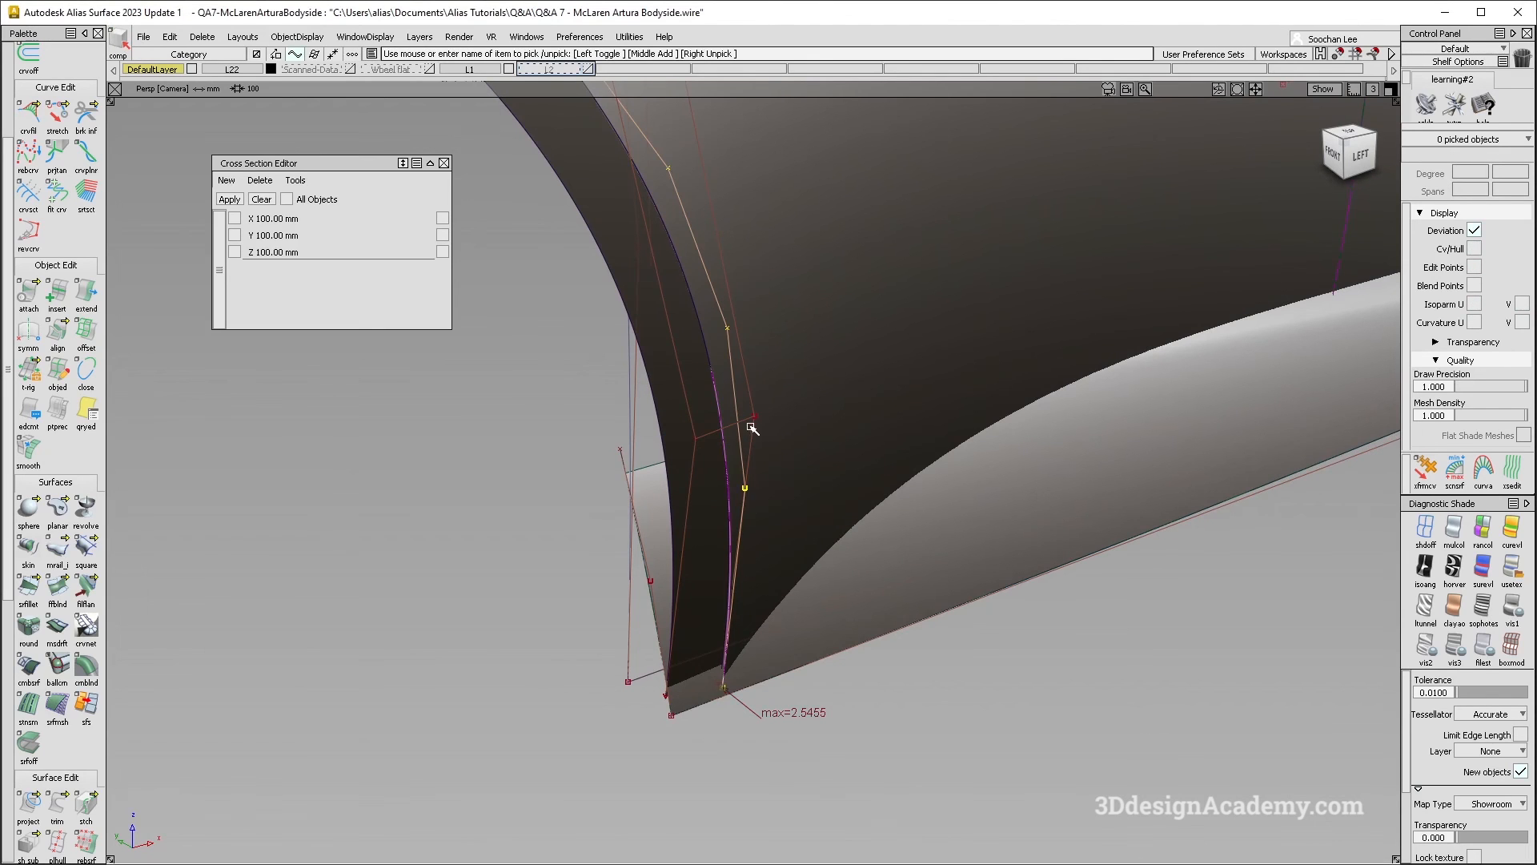
left_click_drag(738, 538, 690, 440, "ctrl+shift")
left_click(695, 439)
left_click(754, 416)
left_click_drag(818, 499, 832, 464, "ctrl+shift")
middle_click_drag(833, 465, 830, 470)
left_click_drag(830, 470, 897, 455, "alt+shift")
middle_click_drag(896, 454, 903, 451)
left_click_drag(902, 451, 819, 461, "alt+shift")
left_click_drag(793, 556, 792, 384, "ctrl+shift")
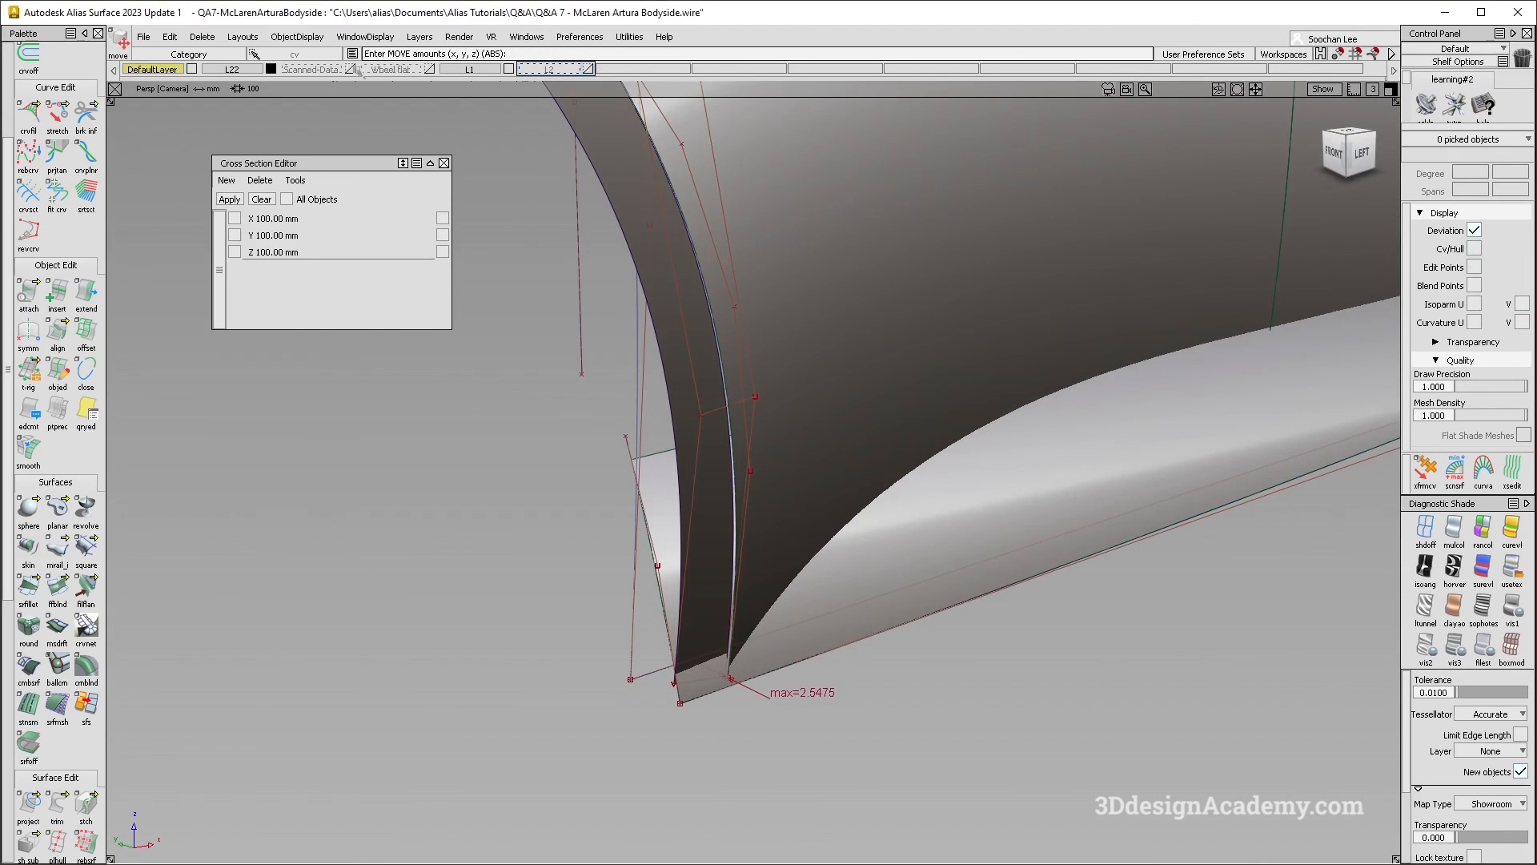
Step: Check the lower wheel arch against the scan data and the front and rear Artura photos in the image viewer
left_click(350, 71)
left_click_drag(771, 548, 903, 562, "alt+shift")
left_click_drag(743, 698, 922, 511, "alt+shift")
key("alt+Tab")
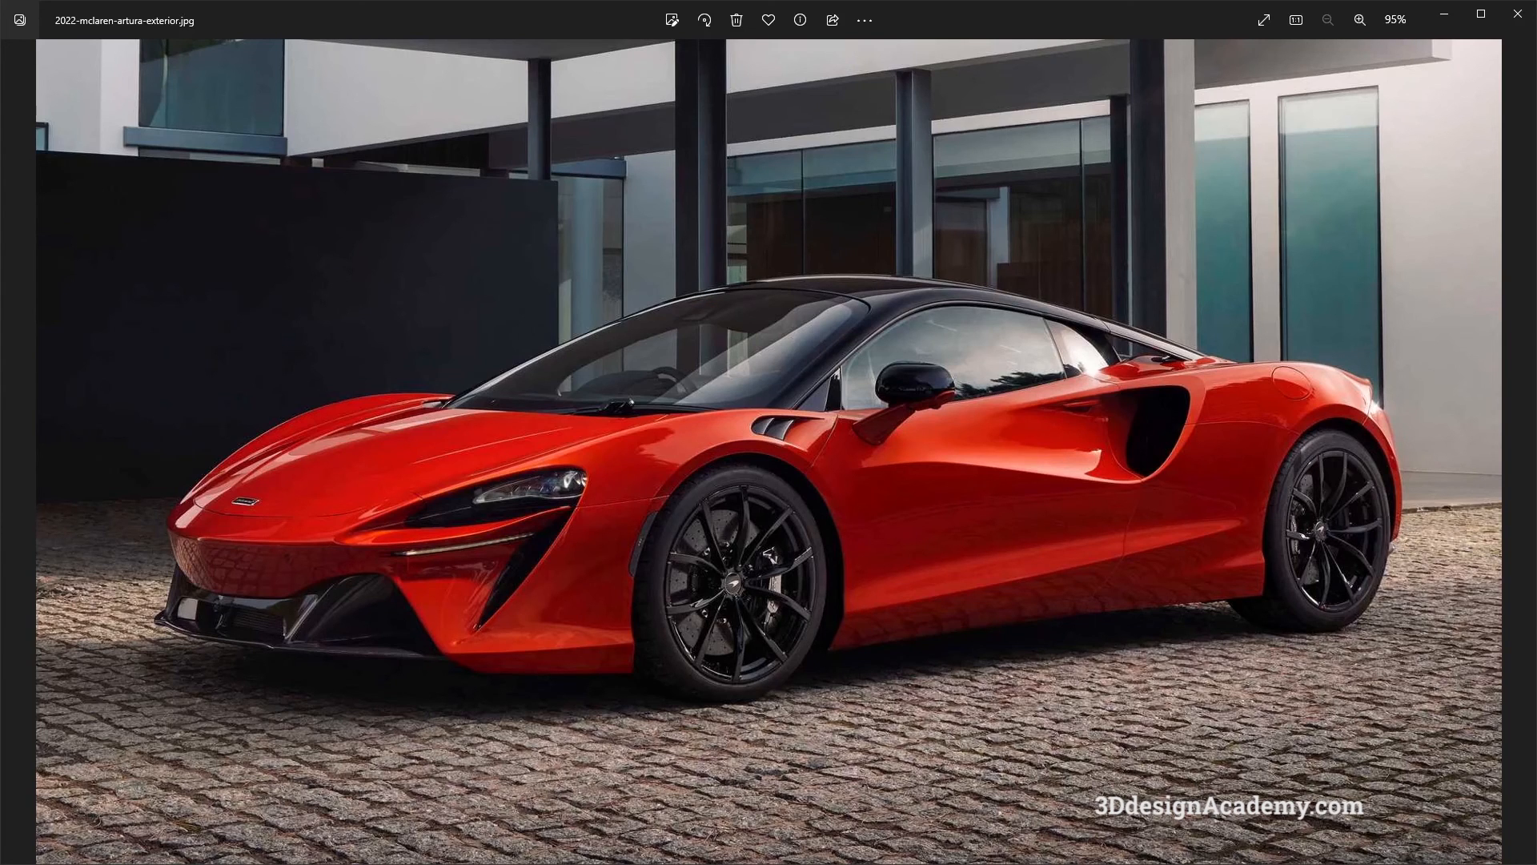
key("Right")
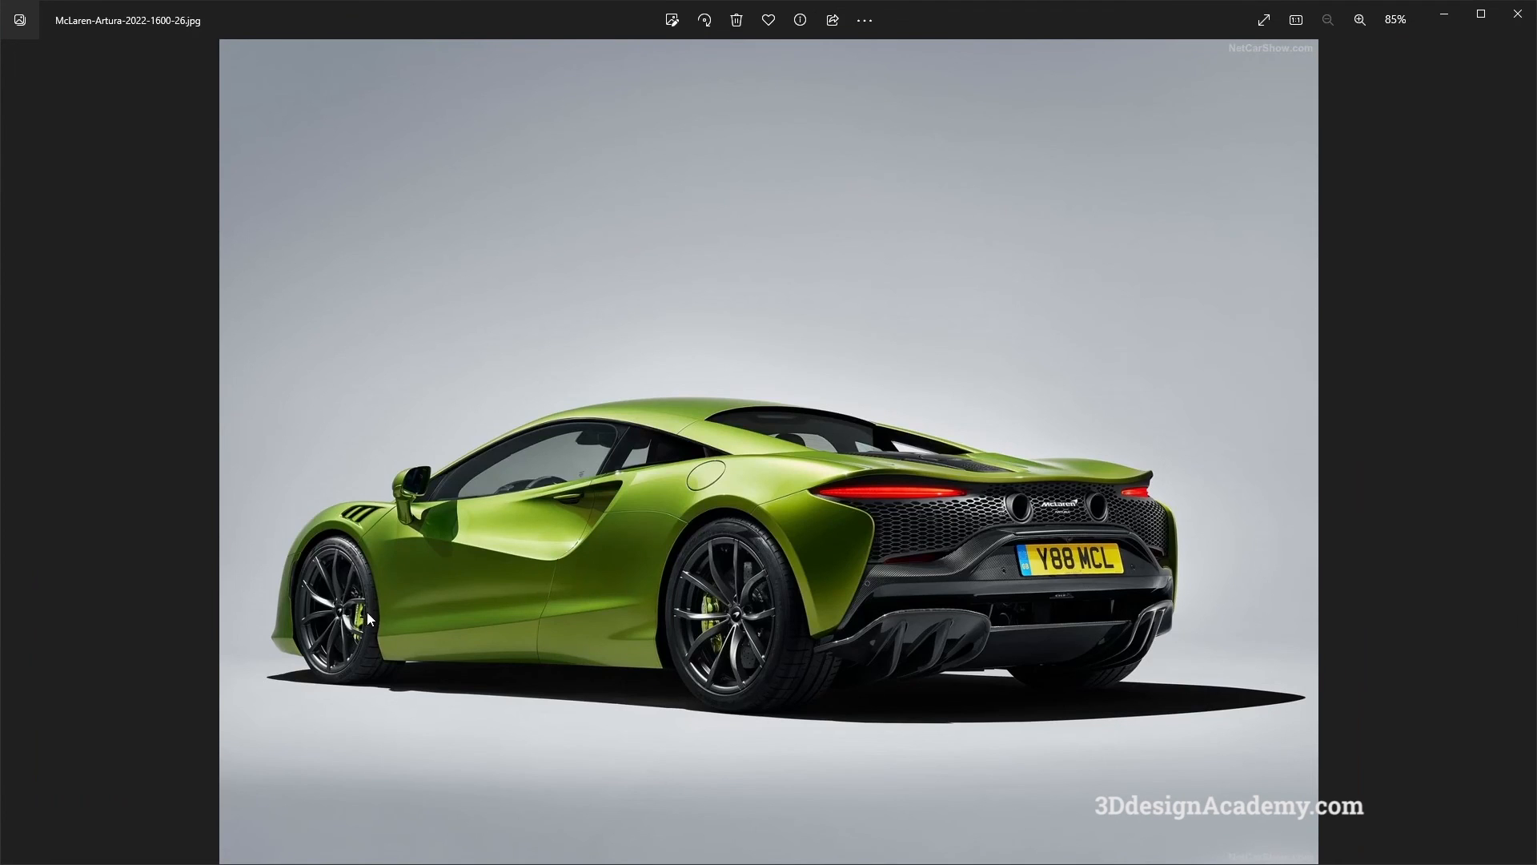
key("Left")
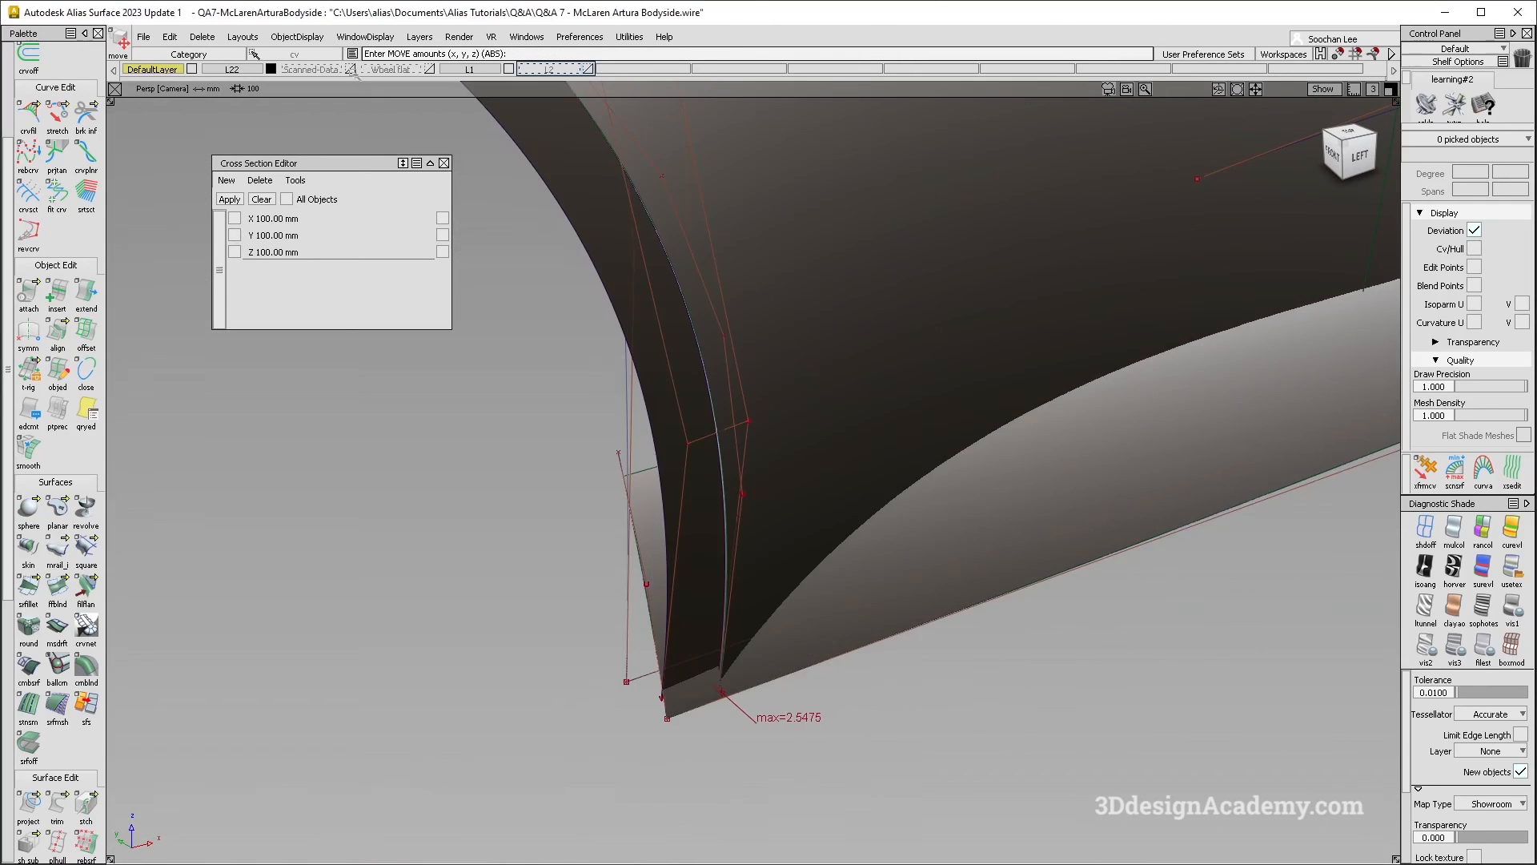
Step: Delete the old fitted curve on the wheel arch edge and the blend surface joining the arch to the door side
mouse_move(788, 428)
left_mouse_down("alt+shift")
mouse_move(761, 398)
mouse_move(751, 340)
left_mouse_up("alt+shift")
mouse_move(885, 295)
left_mouse_down("ctrl+shift")
mouse_move(772, 408)
mouse_move(716, 347)
left_mouse_up("ctrl+shift")
left_click(668, 420)
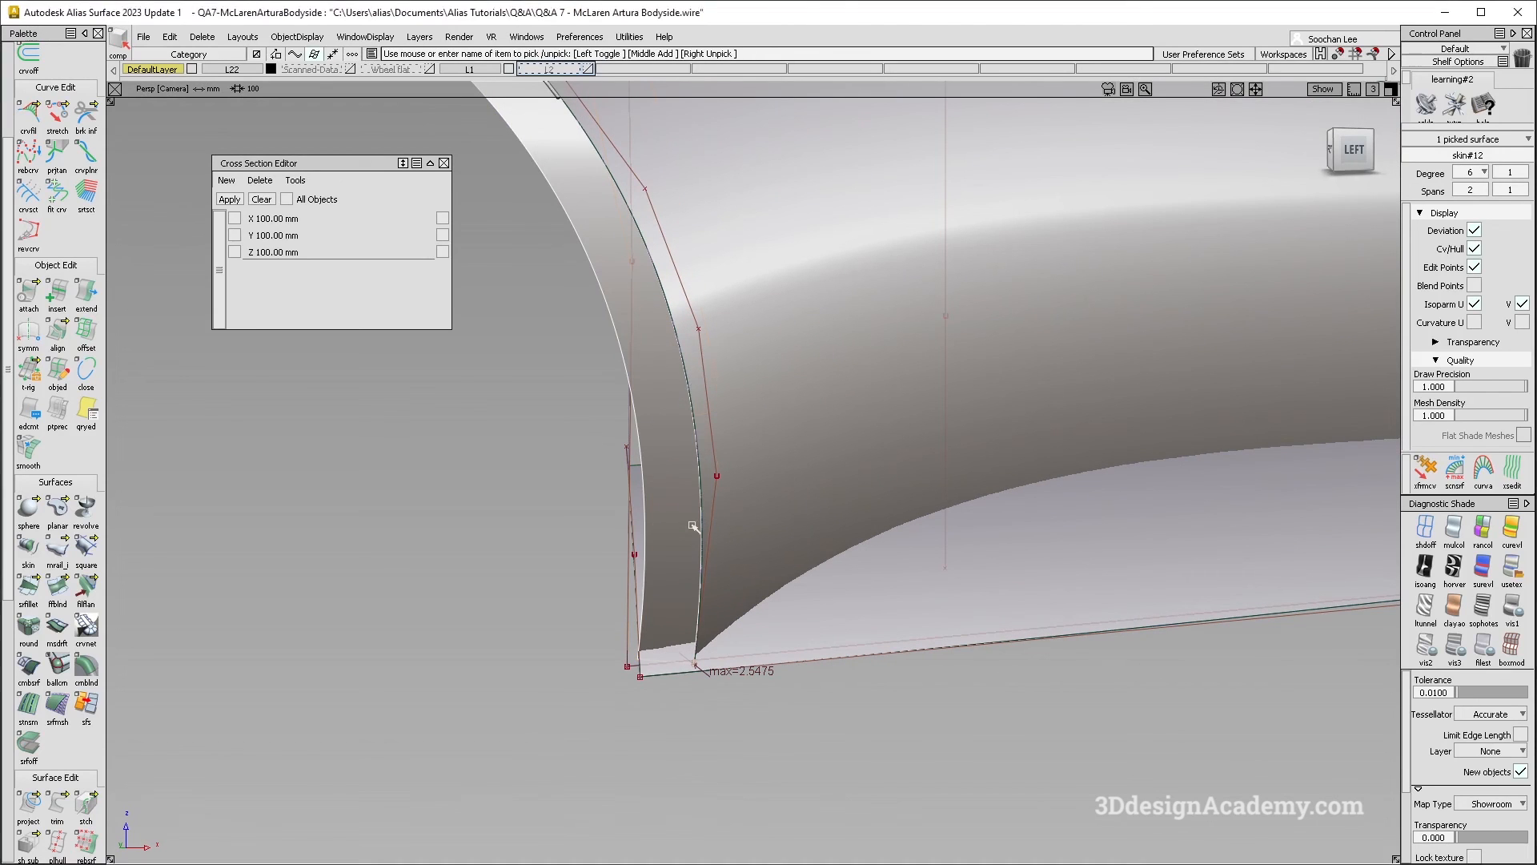
left_click_drag(689, 360, 893, 442, "alt+shift")
key("Delete")
key("Return")
left_click_drag(879, 357, 981, 243, "ctrl+shift")
left_click(879, 360)
key("Delete")
key("Return")
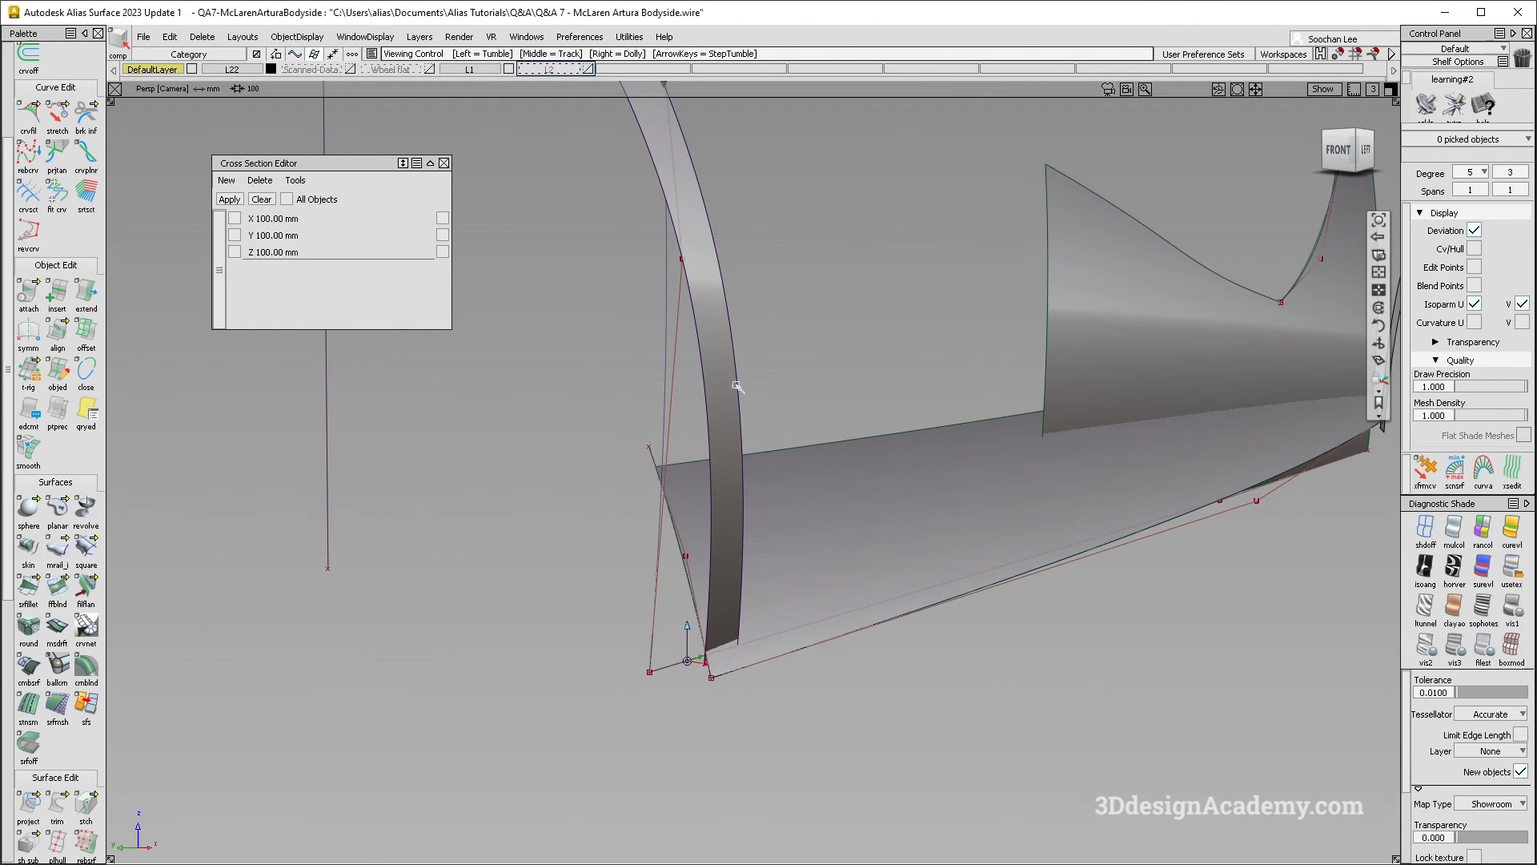
Step: Fit a degree 5, single-span curve to the rear part of the wheel arch edge, ending at its lower tip
right_click_drag(734, 384, 624, 434, "alt+shift")
left_click_drag(624, 434, 585, 448, "alt+shift")
left_click_drag(593, 248, 593, 200, "ctrl+shift")
left_click(56, 192)
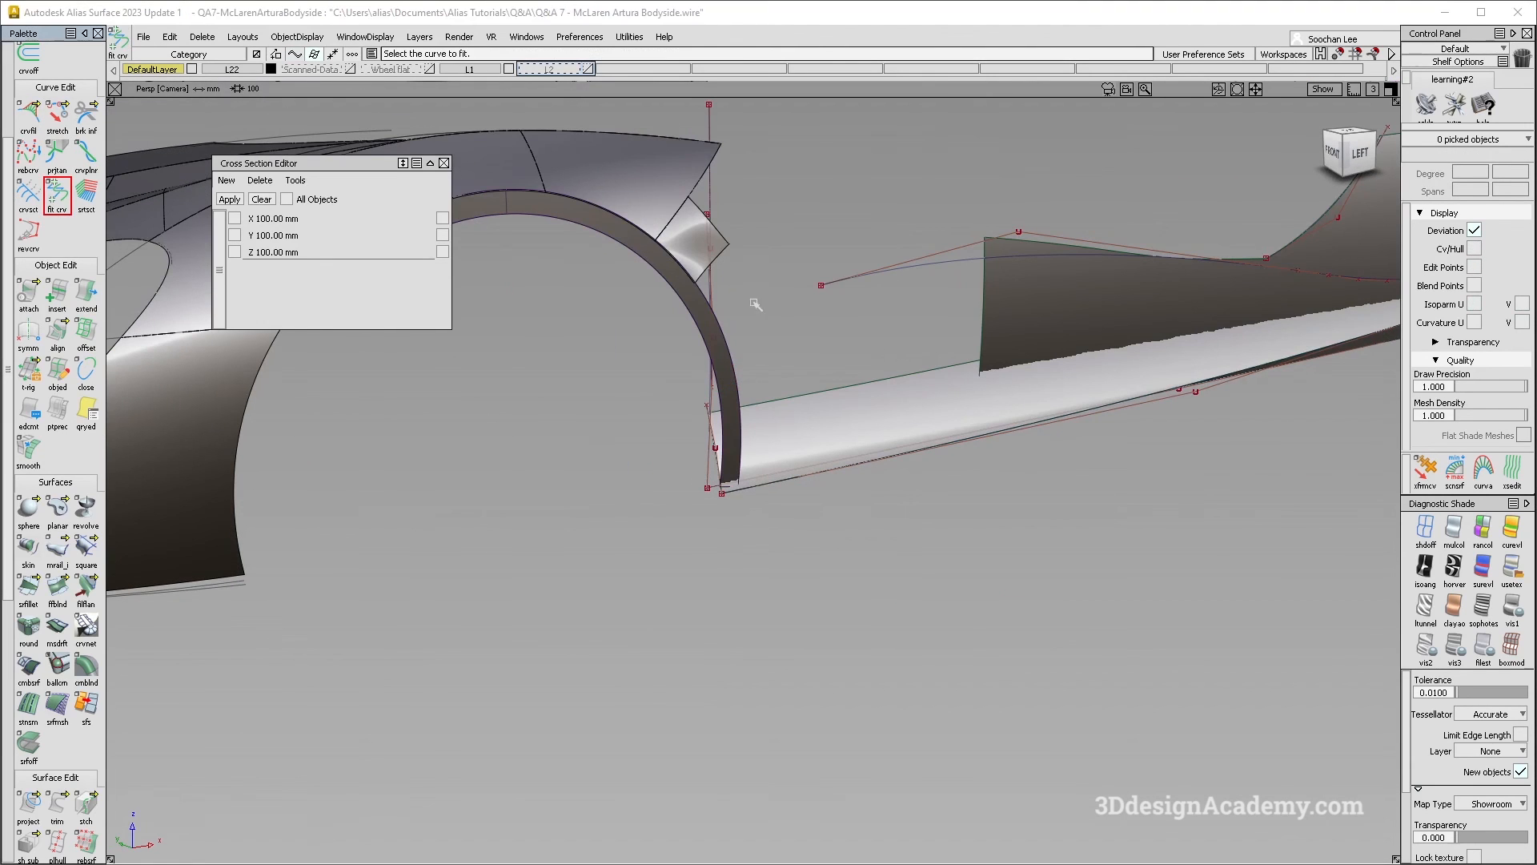
left_click(735, 347)
middle_click_drag(734, 347, 904, 412, "alt+shift")
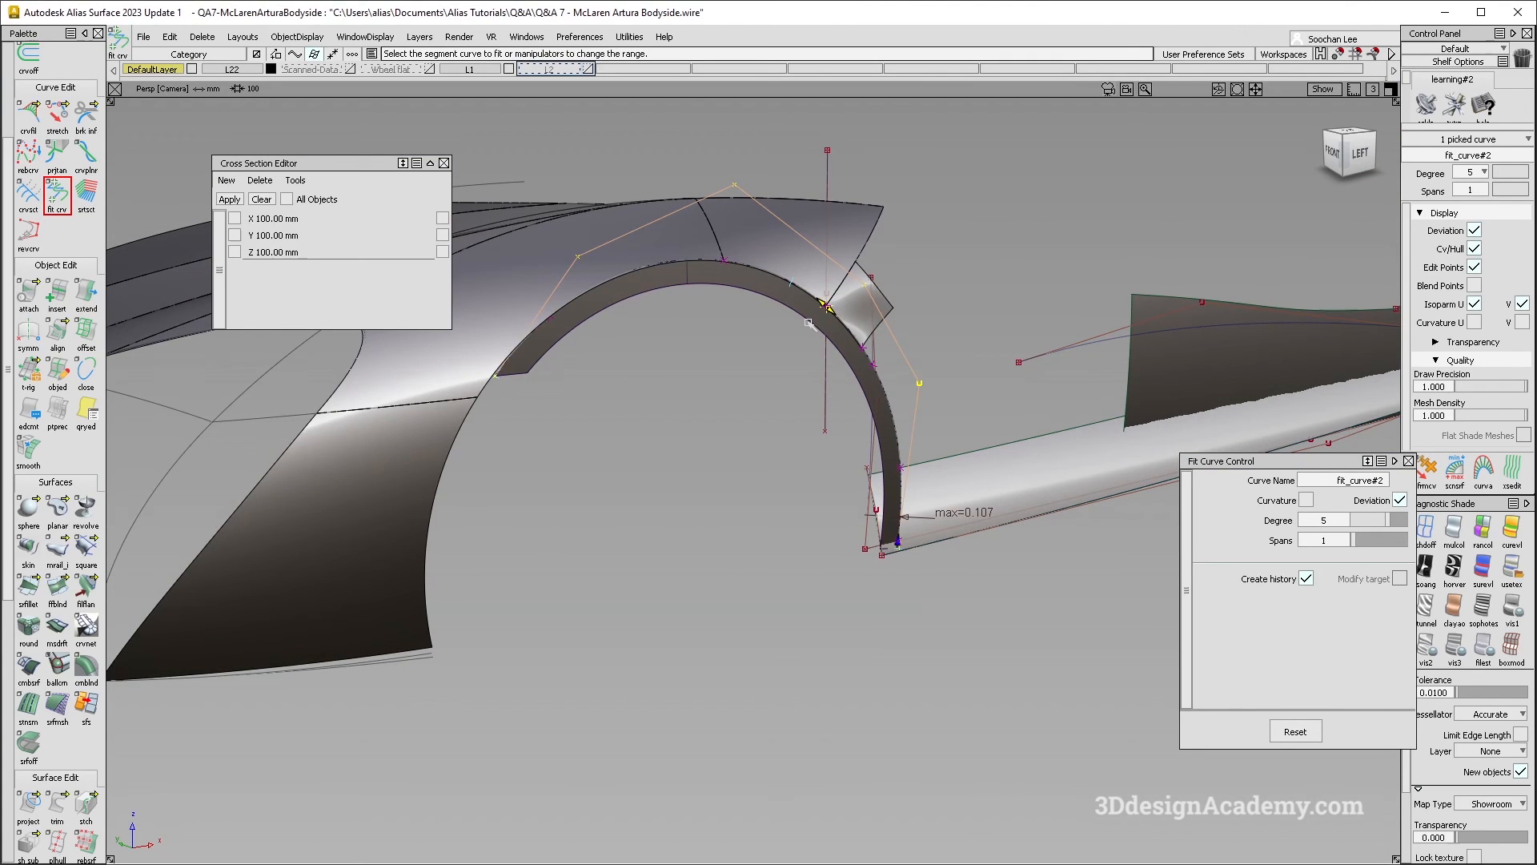
left_click_drag(890, 490, 901, 420, "ctrl+shift")
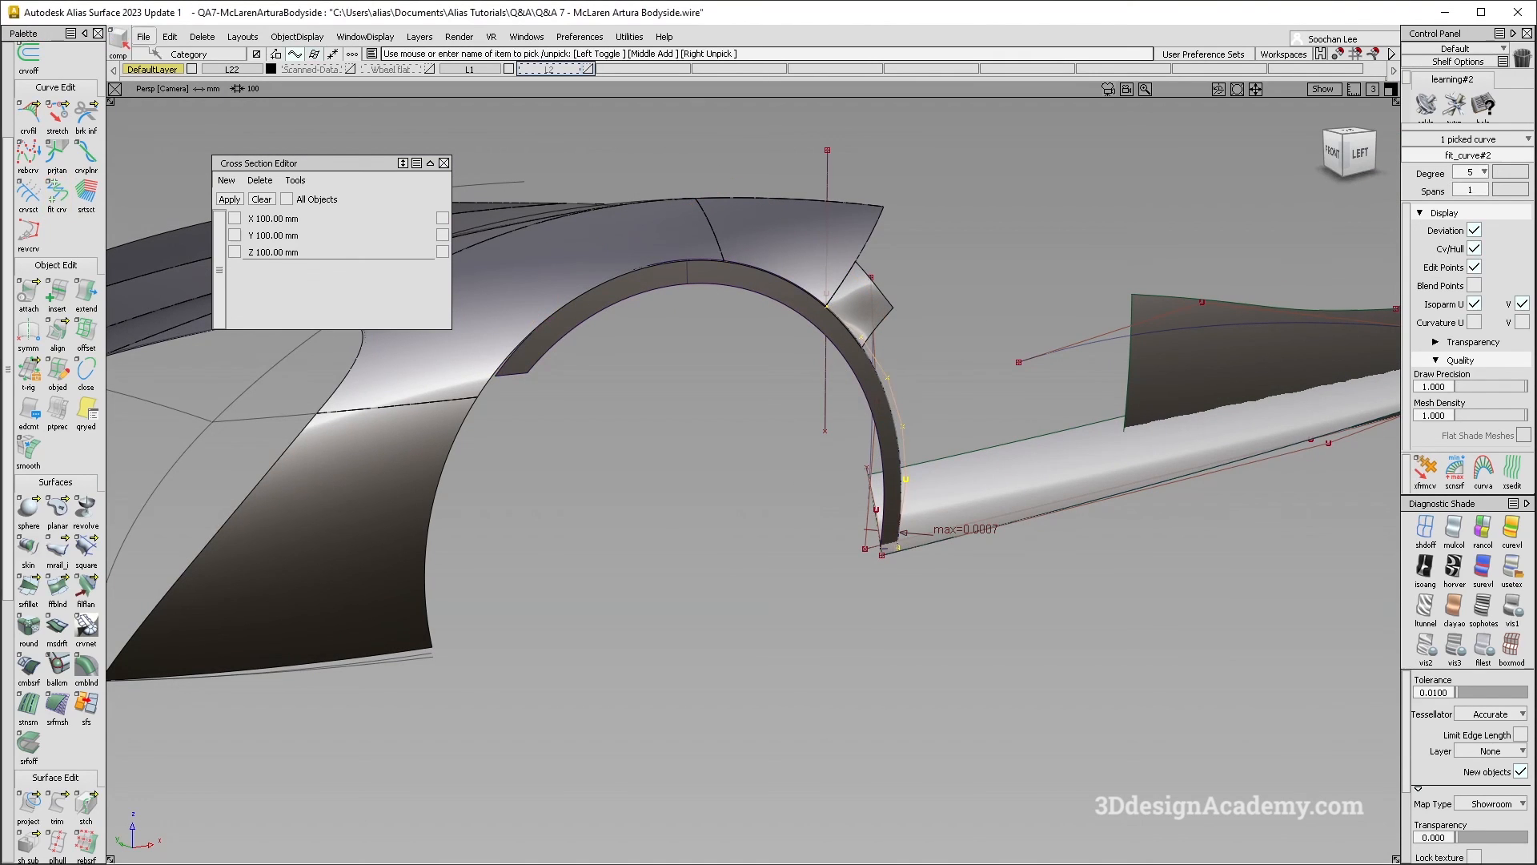
Step: Delete the fitted curve's construction history and shift the curve slightly off the wheel arch edge with the Move tool
left_click(206, 39)
left_click(228, 70)
right_click_drag(745, 528, 852, 545, "alt+shift")
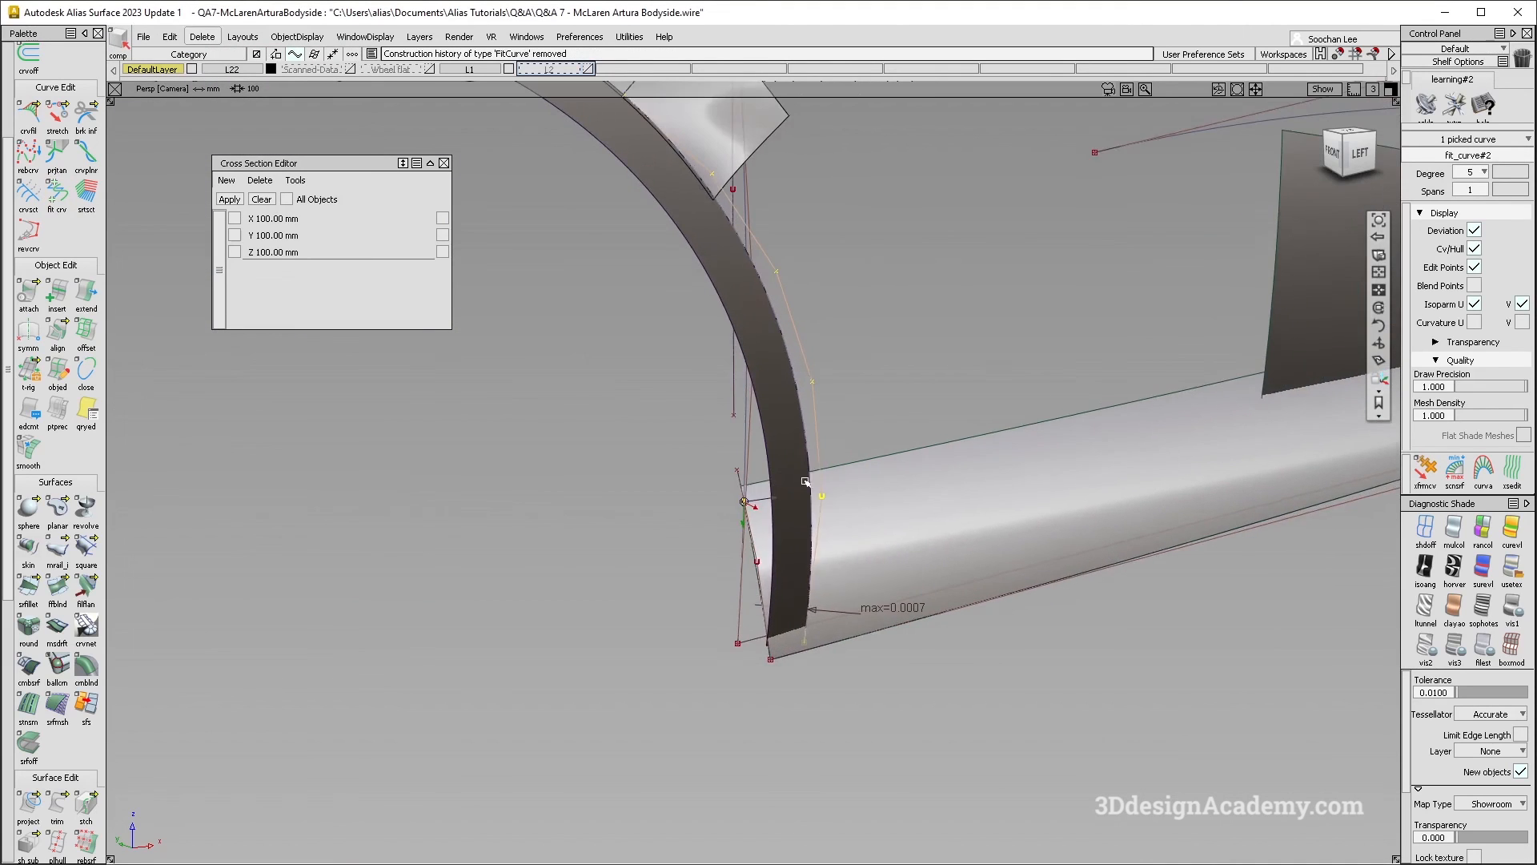
left_click_drag(853, 545, 861, 573, "alt+shift")
left_click_drag(861, 574, 869, 498, "ctrl+shift")
middle_click_drag(870, 501, 759, 557)
left_click_drag(589, 405, 588, 340, "ctrl+shift")
Step: Untrim the door-side bodyside surface to recover its full front edge for the freeform blend
left_click(57, 589)
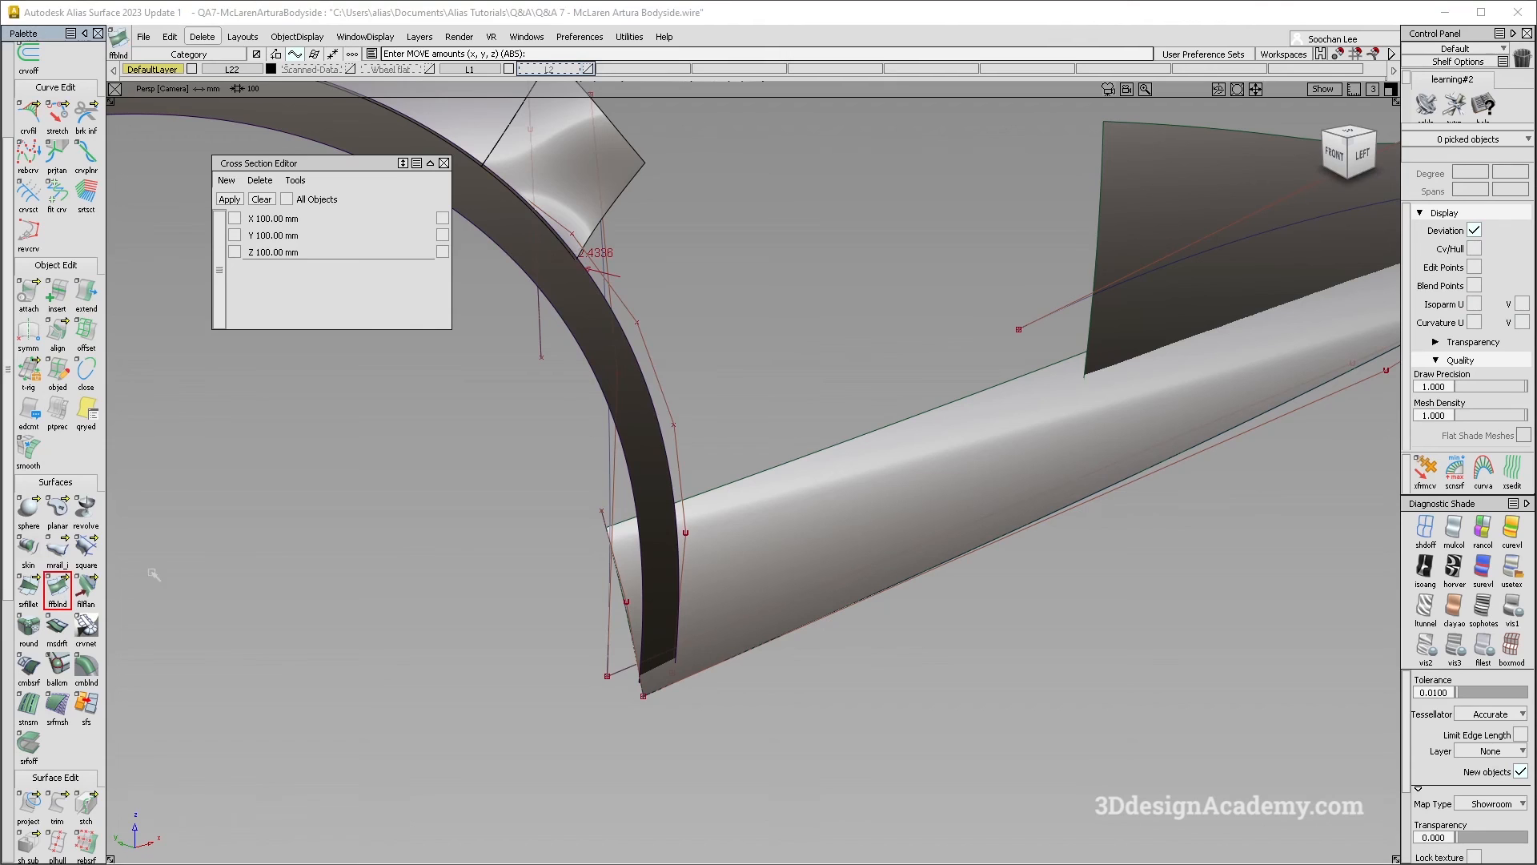
left_click(1095, 231)
mouse_move(1142, 281)
left_mouse_down("ctrl+shift")
mouse_move(1169, 146)
mouse_move(1103, 224)
left_mouse_up("ctrl+shift")
left_click(1098, 215)
left_click_drag(58, 803, 118, 806)
Step: Create a freeform blend from the door surface's front edge to the fitted arch curve, with G2 Curvature and G0 Position continuity
left_click(57, 589)
left_click(1100, 227)
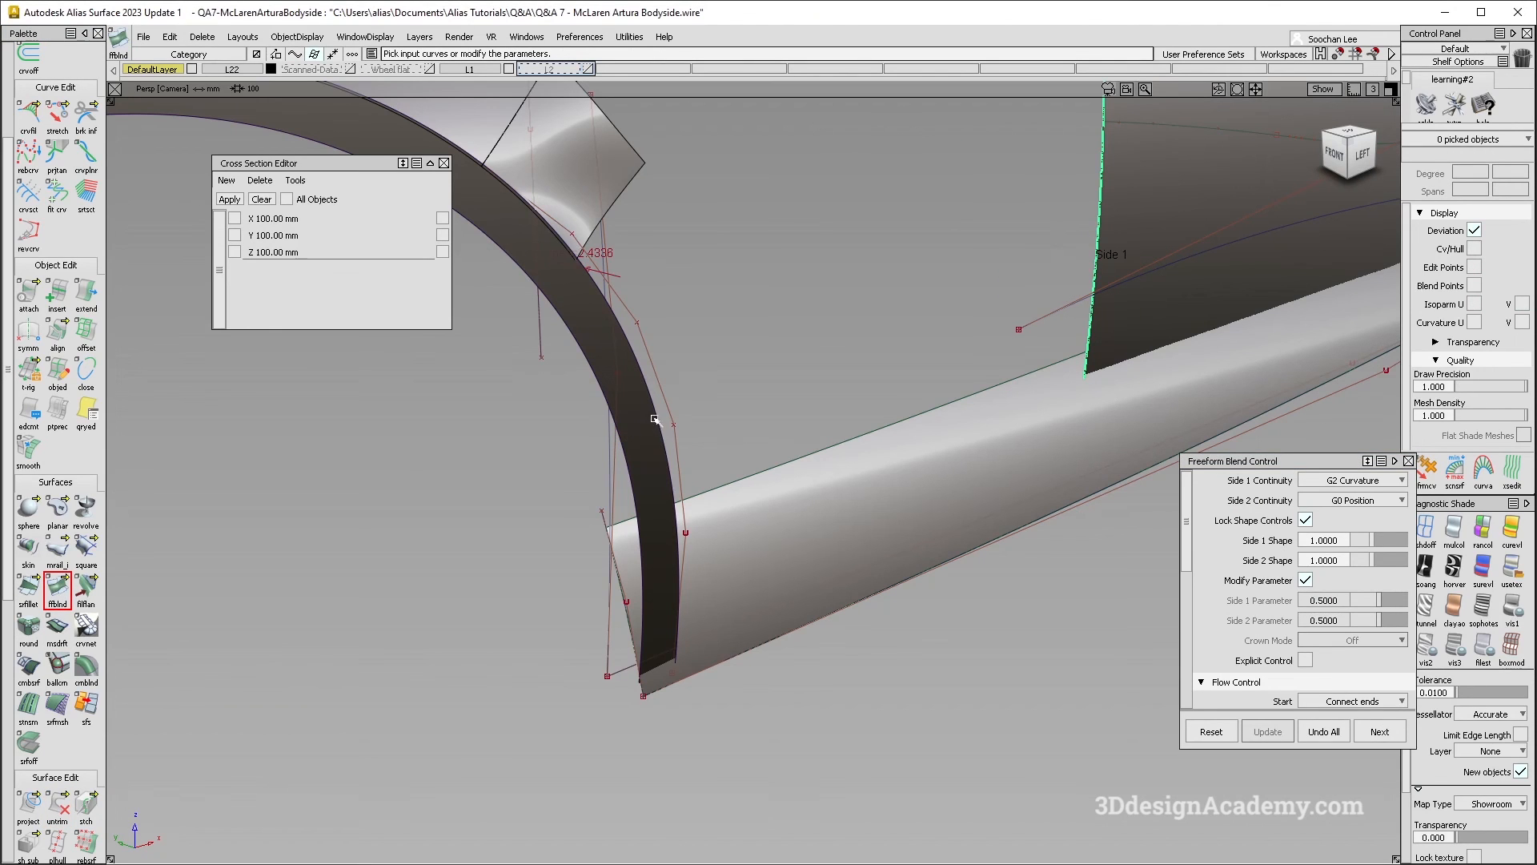
left_click(655, 422)
left_click(671, 448)
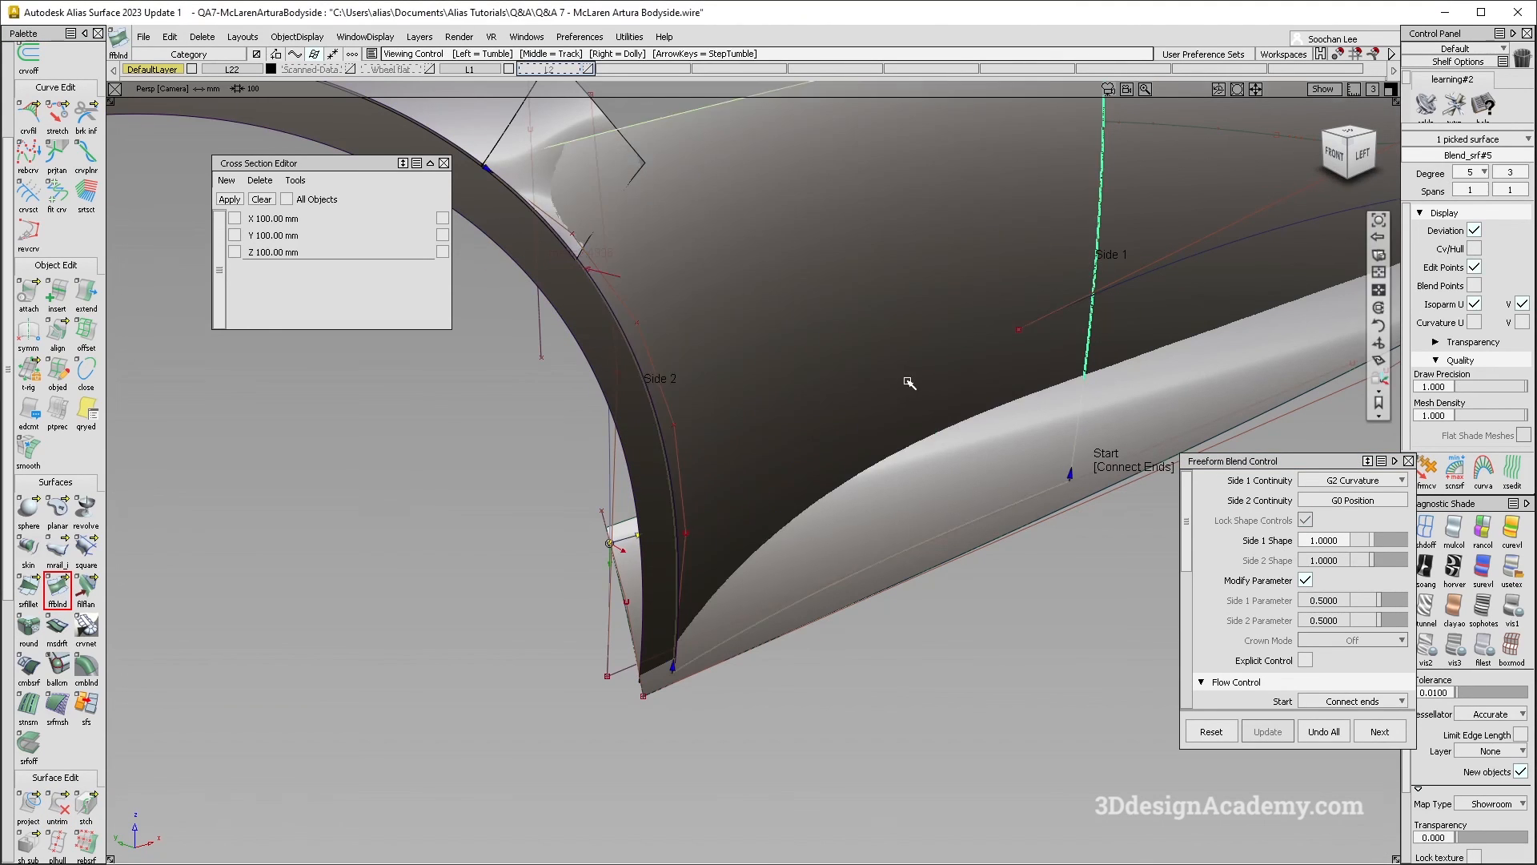
right_click_drag(913, 382, 761, 376, "alt+shift")
left_click_drag(761, 377, 702, 354, "alt+shift")
left_click_drag(726, 485, 775, 485, "alt+shift")
Step: Check the Artura photo in the image viewer and inspect the new blend's highlights around the lower wheel arch
key("alt+Tab")
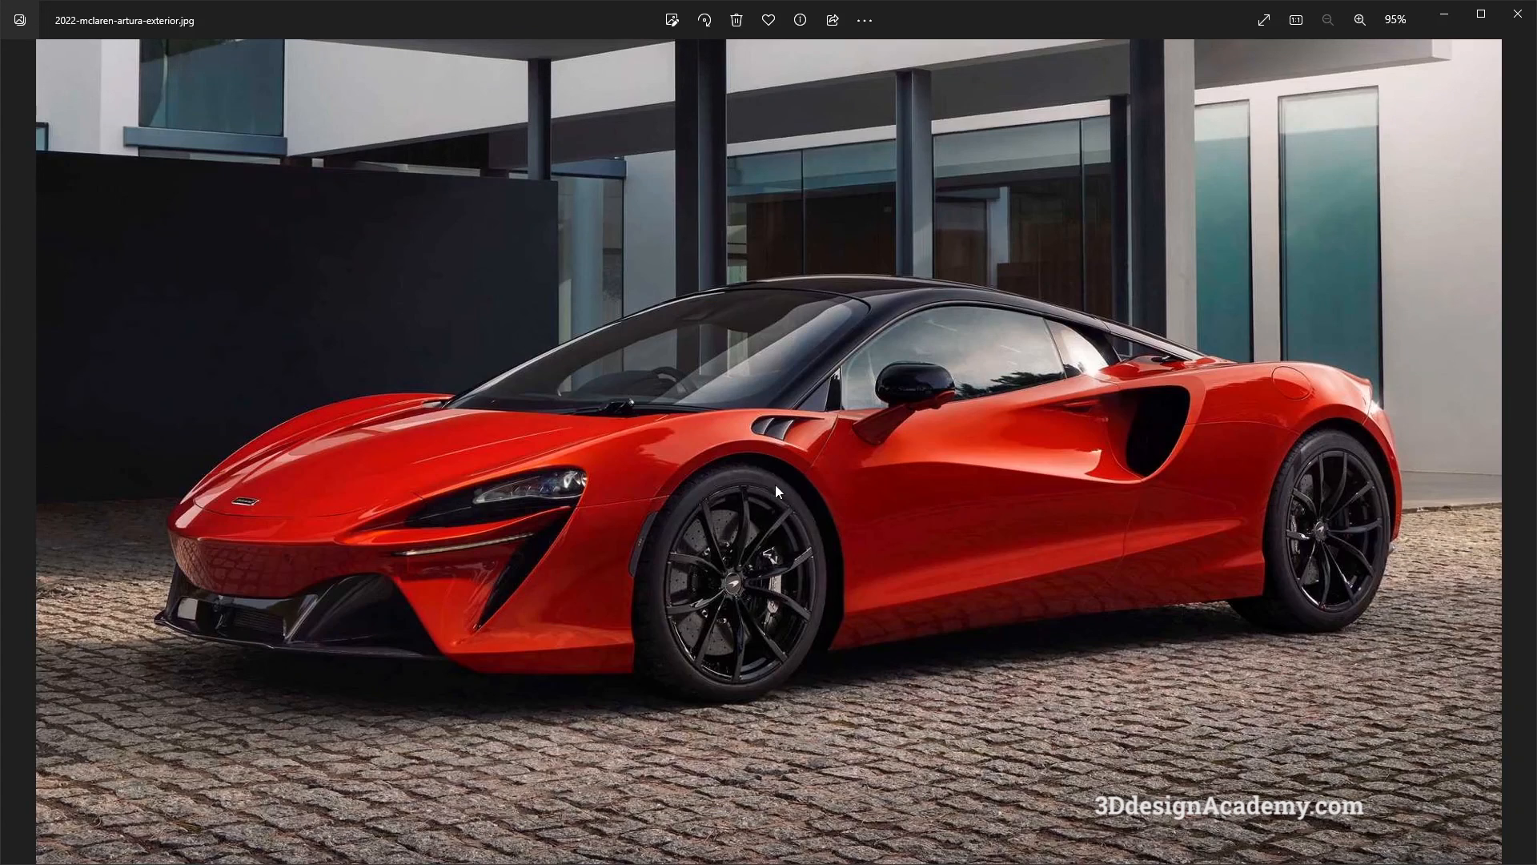
key("alt+Tab")
left_click_drag(801, 520, 647, 553, "alt+shift")
left_click_drag(666, 453, 615, 500, "ctrl+shift")
left_click(619, 498)
mouse_move(622, 554)
left_mouse_down("alt+shift")
mouse_move(726, 566)
mouse_move(671, 633)
left_mouse_up("alt+shift")
left_click_drag(673, 655, 656, 565, "ctrl+shift")
left_click_drag(624, 599, 727, 635, "alt+shift")
right_click_drag(640, 631, 712, 610, "alt+shift")
mouse_move(712, 610)
left_mouse_down("alt+shift")
mouse_move(834, 587)
mouse_move(768, 596)
left_mouse_up("alt+shift")
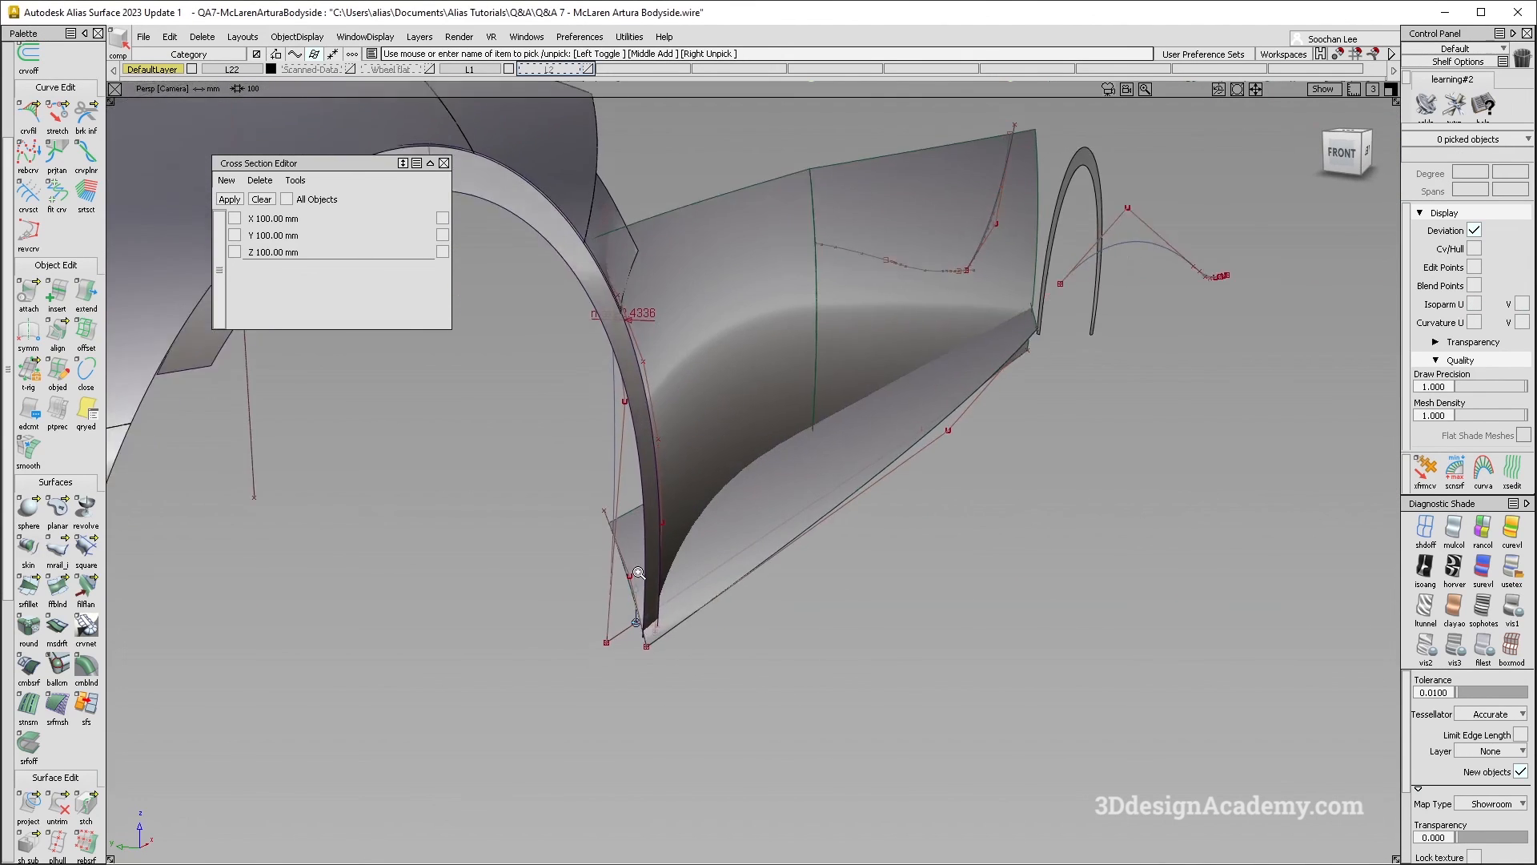
Step: Pick the front-end CVs of the two sill curves below the wheel arch and move them slightly outward along Y
right_click_drag(768, 597, 865, 561, "alt+shift")
left_click_drag(484, 413, 580, 409, "ctrl+shift")
left_click_drag(552, 357, 608, 461)
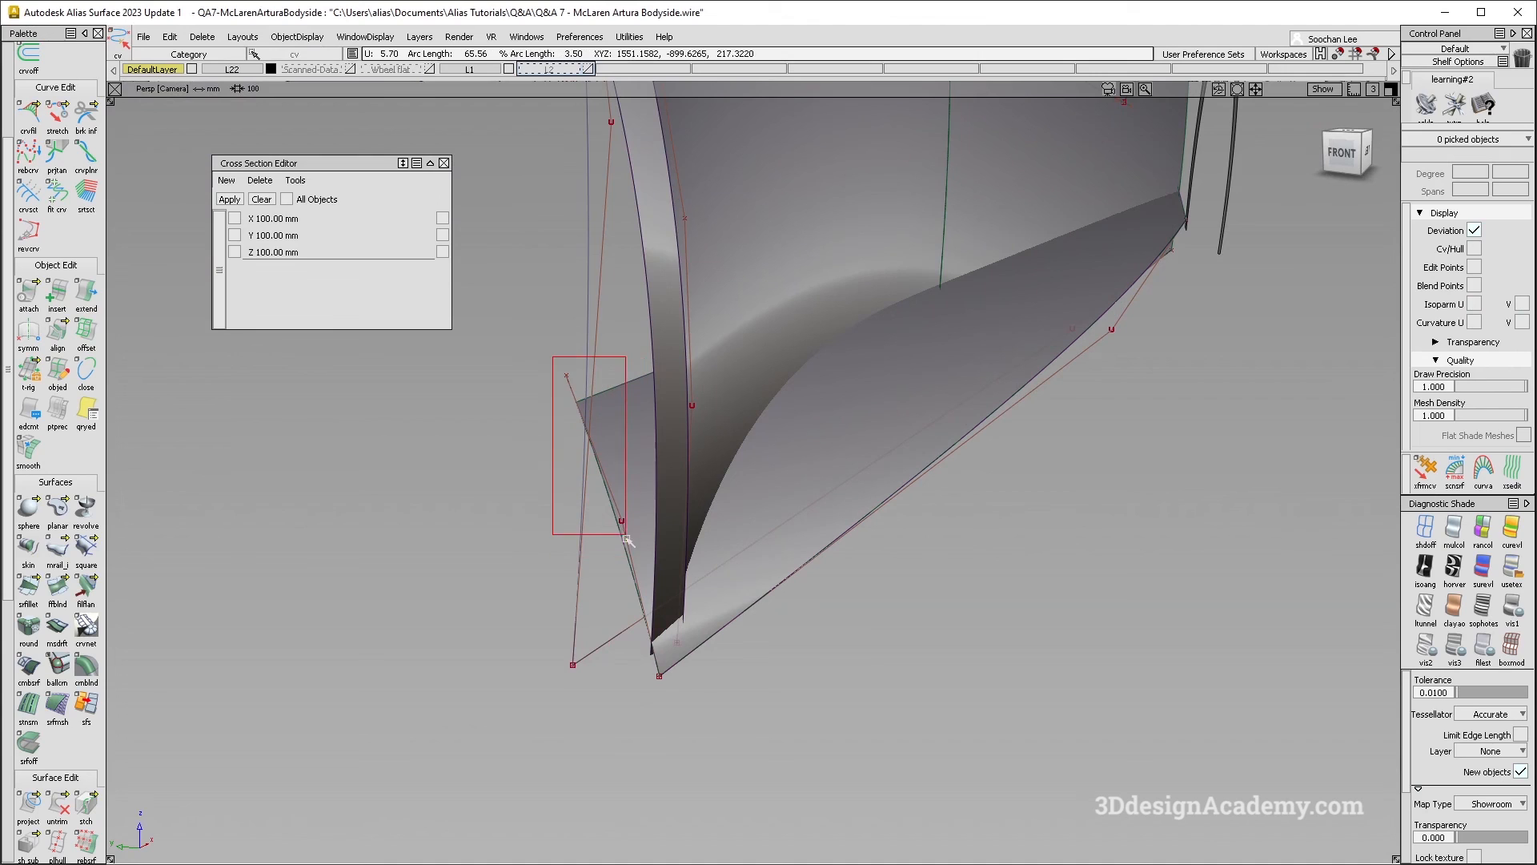
left_click_drag(627, 539, 629, 541)
left_click_drag(646, 663, 686, 711)
right_click_drag(710, 704, 751, 678, "ctrl+shift")
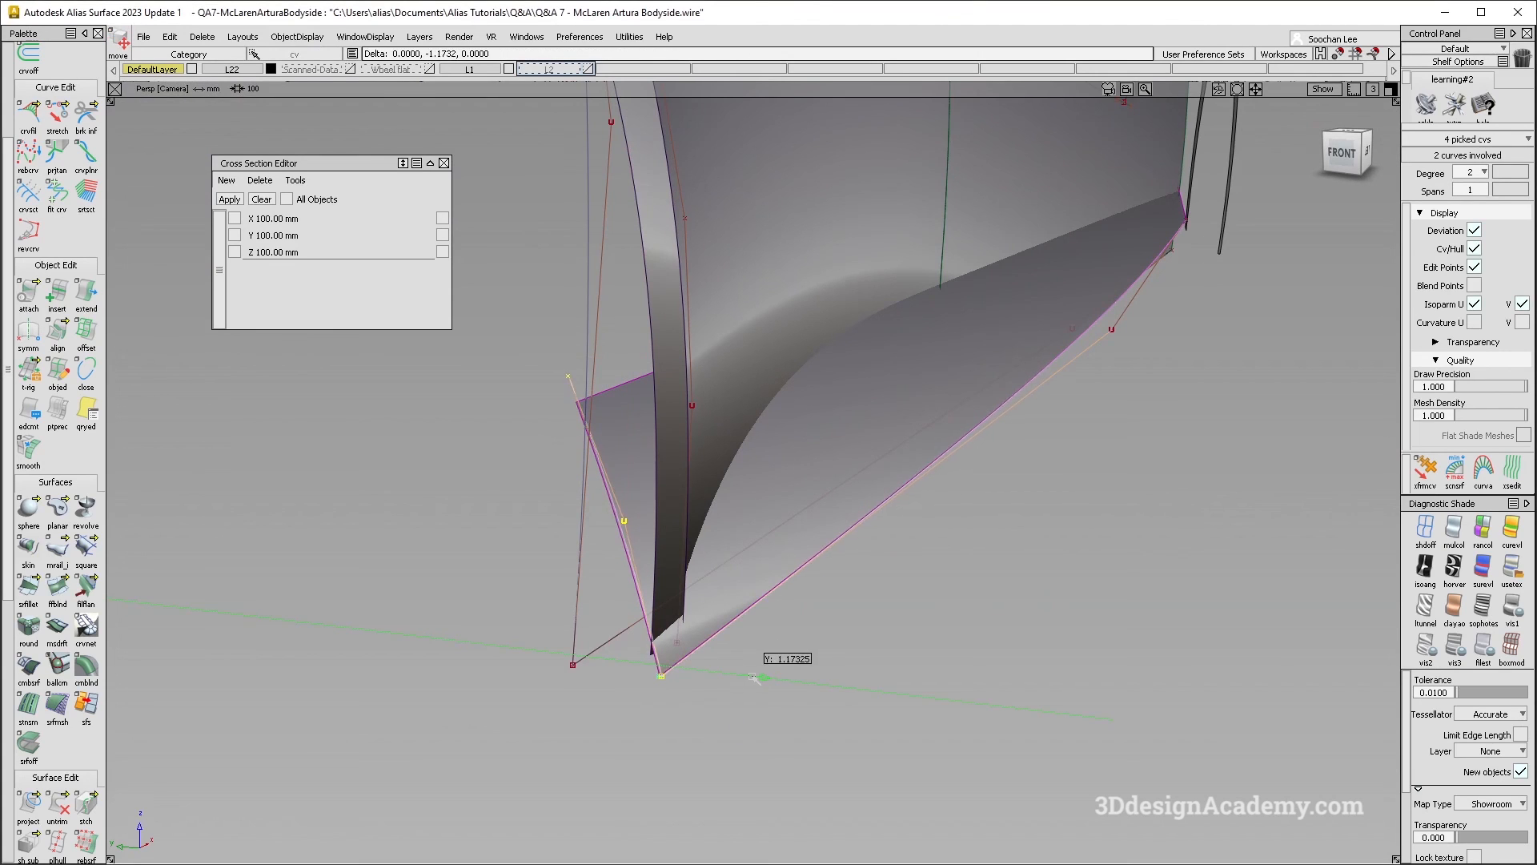
left_click_drag(752, 678, 727, 302)
left_click_drag(587, 327, 670, 415, "ctrl+shift")
Step: Compare the reshaped sill and bodyside with the Artura photo in the image viewer, examining the model from the front
left_click_drag(670, 417, 360, 396, "alt+shift")
key("alt+Tab")
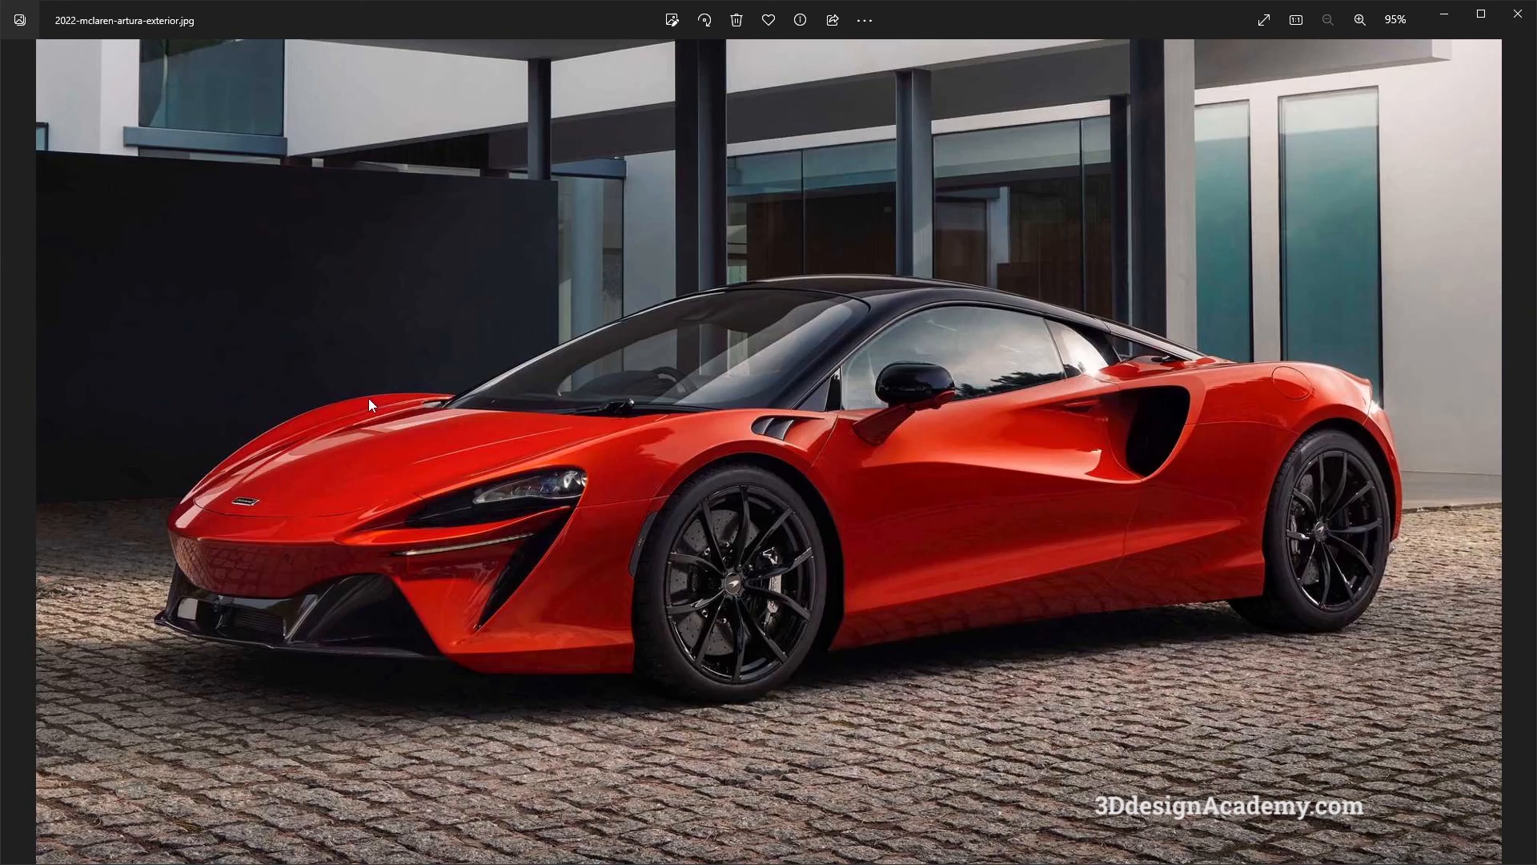
key("alt+Tab")
mouse_move(852, 495)
right_mouse_down("alt+shift")
mouse_move(833, 494)
mouse_move(849, 496)
right_mouse_up("alt+shift")
left_click(853, 496)
middle_click_drag(913, 537, 933, 502, "alt+shift")
left_click_drag(934, 501, 1065, 521, "alt+shift")
right_click_drag(700, 577, 604, 560, "alt+shift")
left_click_drag(604, 559, 703, 567, "alt+shift")
right_click_drag(703, 567, 729, 523, "alt+shift")
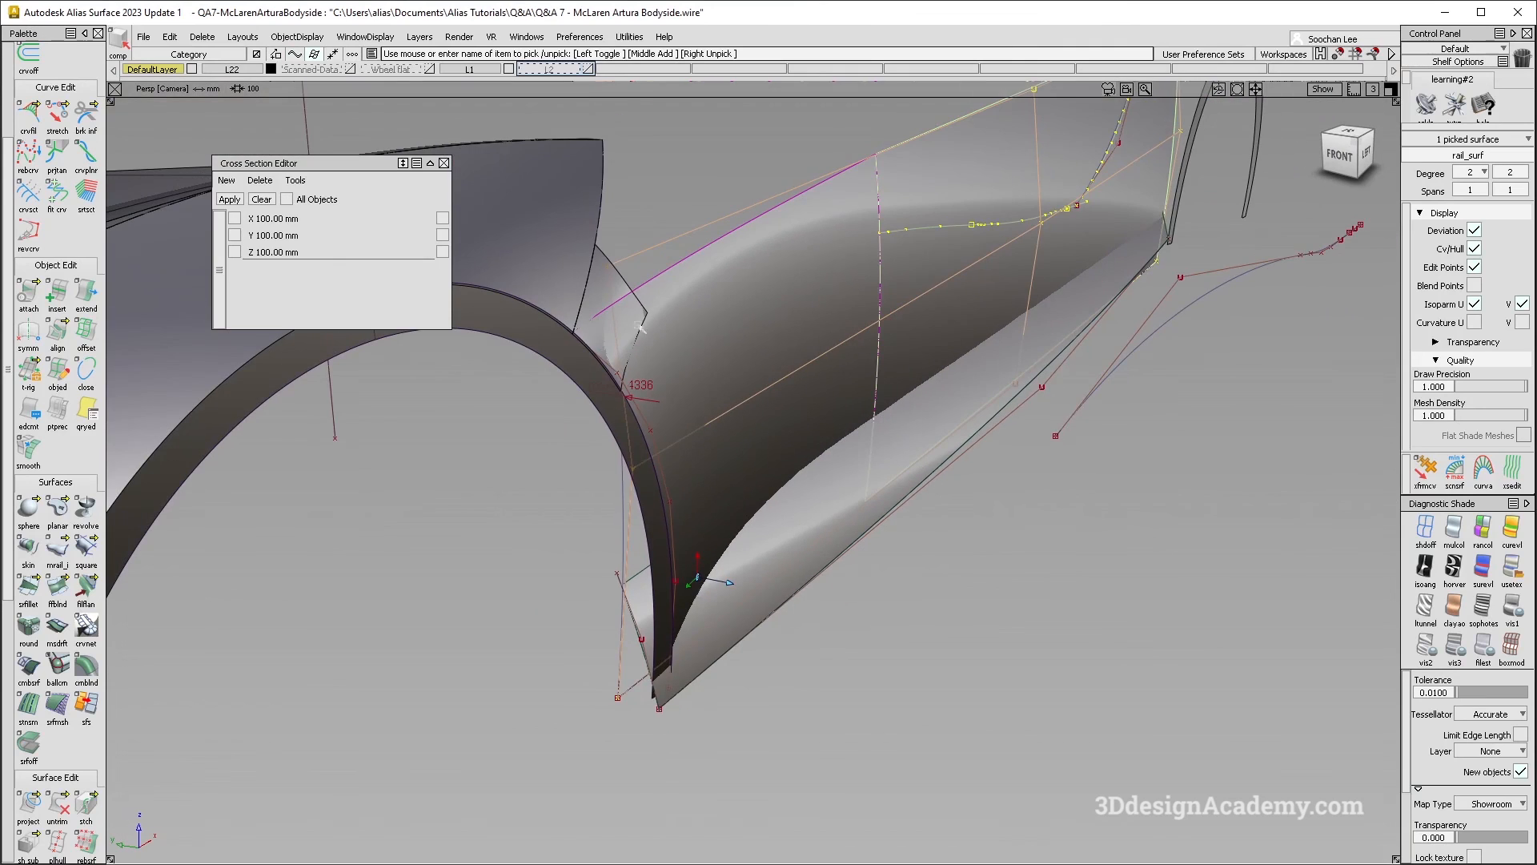
Step: Move the four CVs at the body side's lower front corner, behind the wheel arch, about 1.35 mm along Y
middle_click_drag(664, 442, 675, 435, "alt+shift")
left_click_drag(612, 559, 611, 472, "ctrl+shift")
left_click_drag(576, 275, 612, 249, "ctrl+shift")
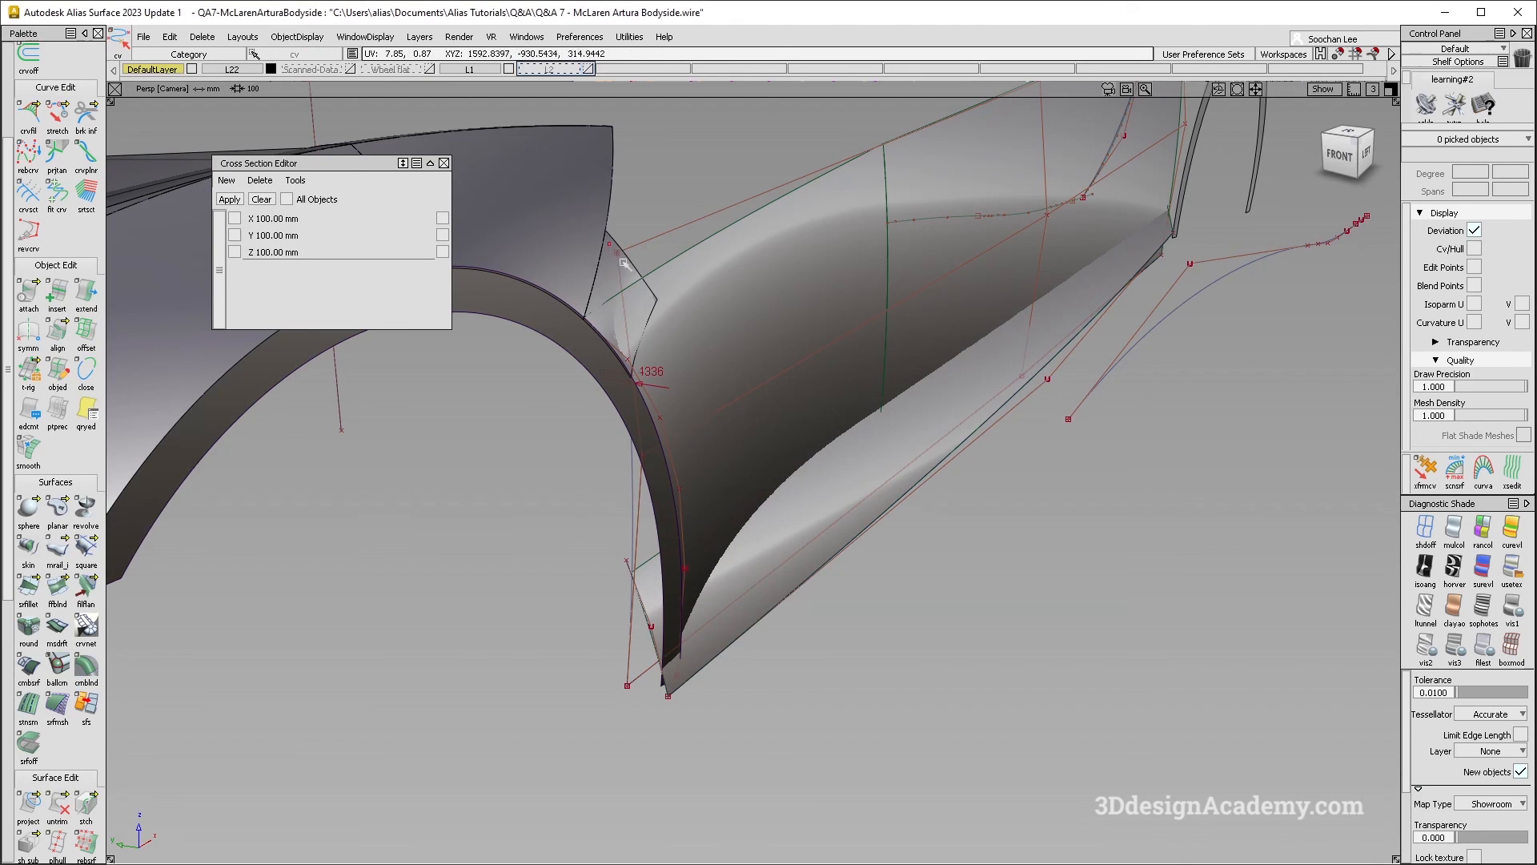
left_click_drag(996, 224, 996, 247, "ctrl+shift")
left_click_drag(528, 265, 617, 283, "ctrl+shift")
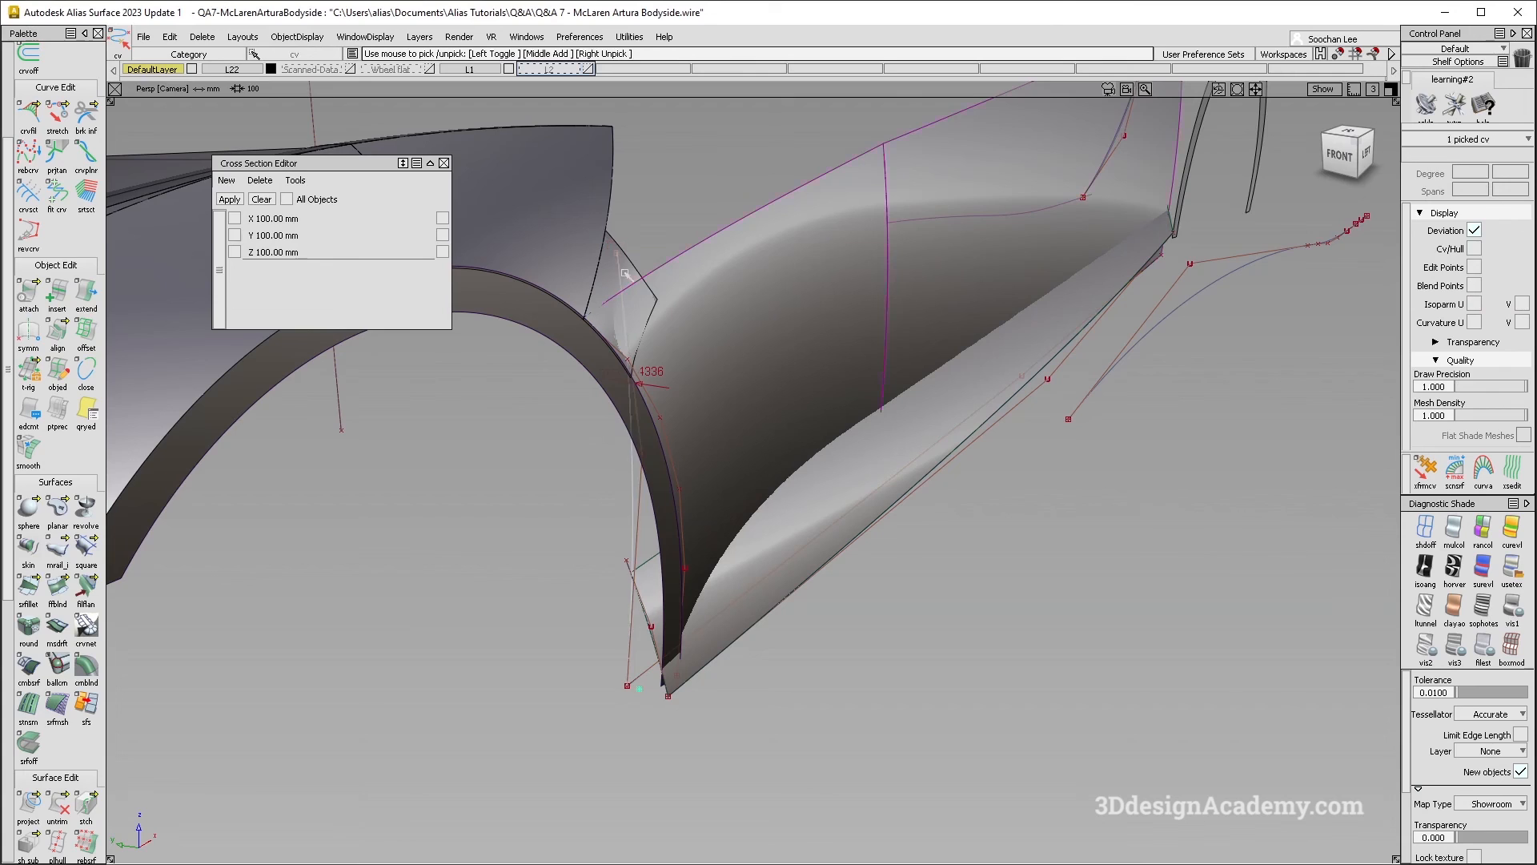
left_click_drag(640, 711, 641, 711)
key("m")
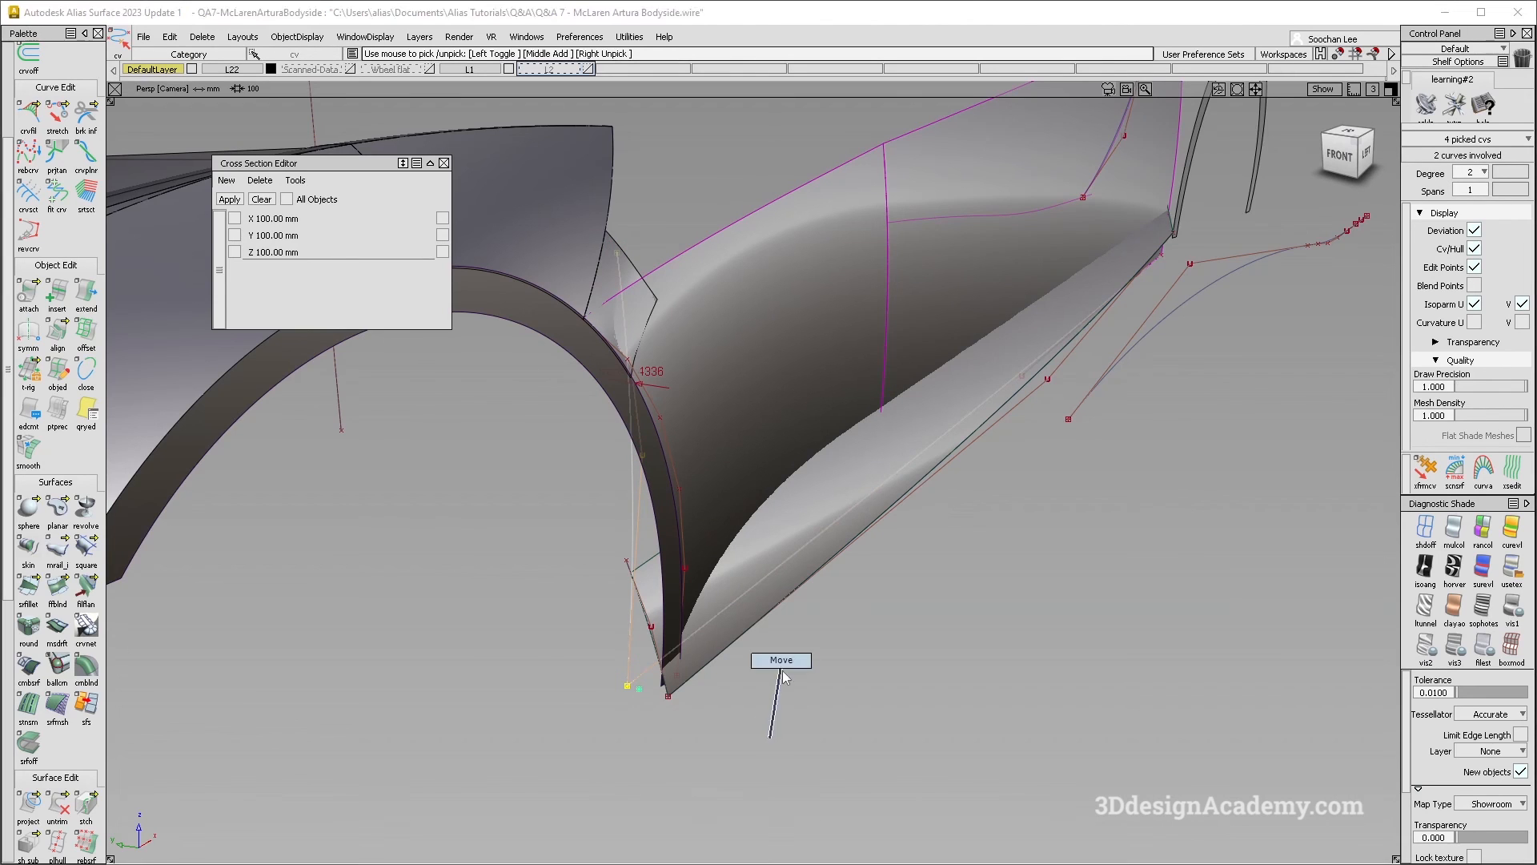
middle_click_drag(632, 687, 788, 681)
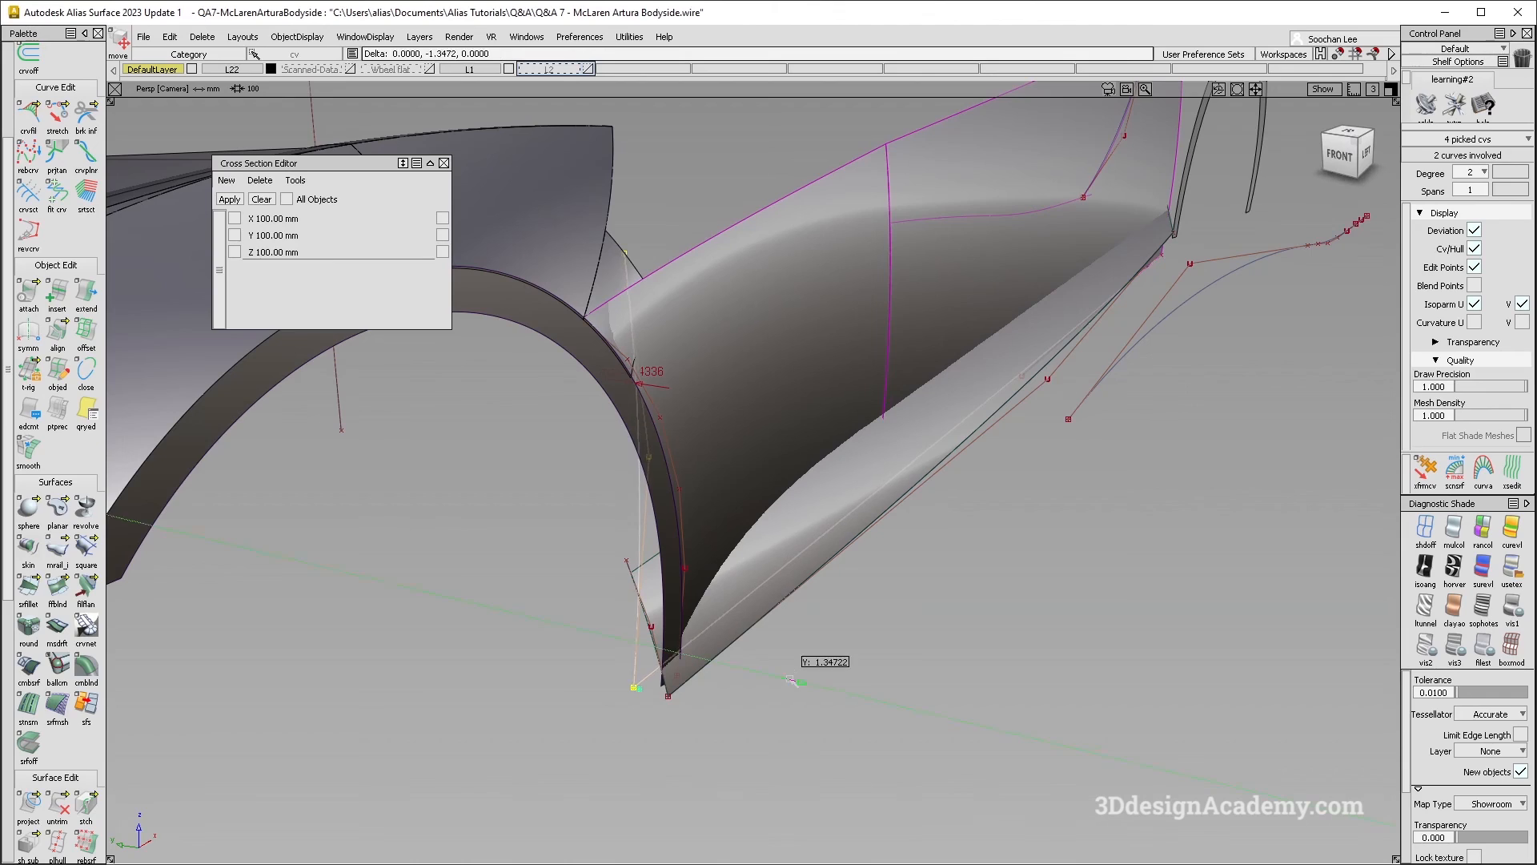
Step: Compare the body side's highlights in a side view with the reference photo 2022-mclaren-artura-exterior.jpg in Photos
left_click_drag(920, 618, 964, 584, "alt+shift")
key("alt+m")
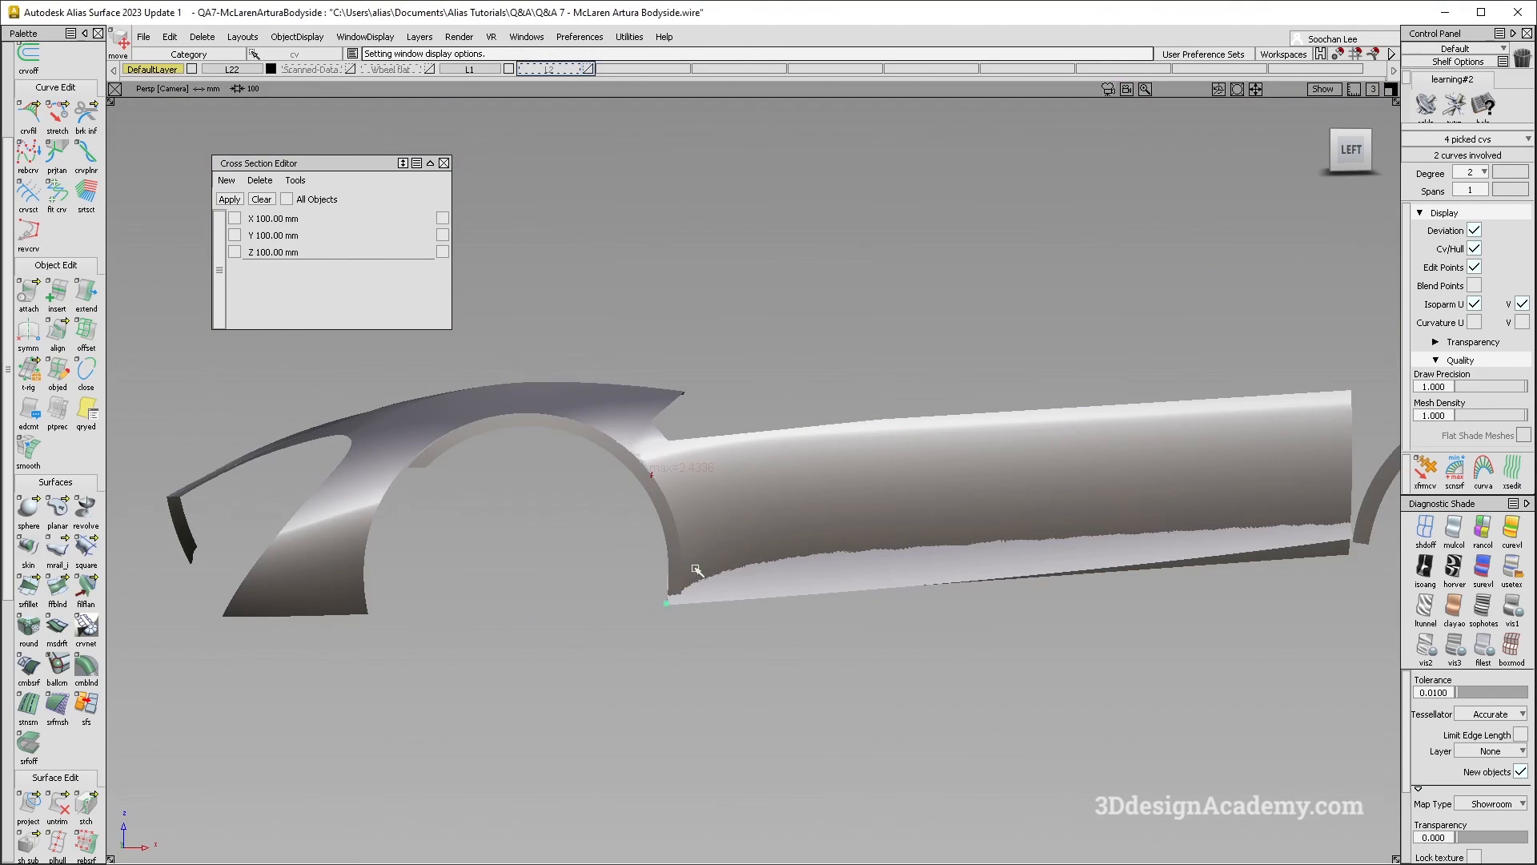
key("alt+Tab")
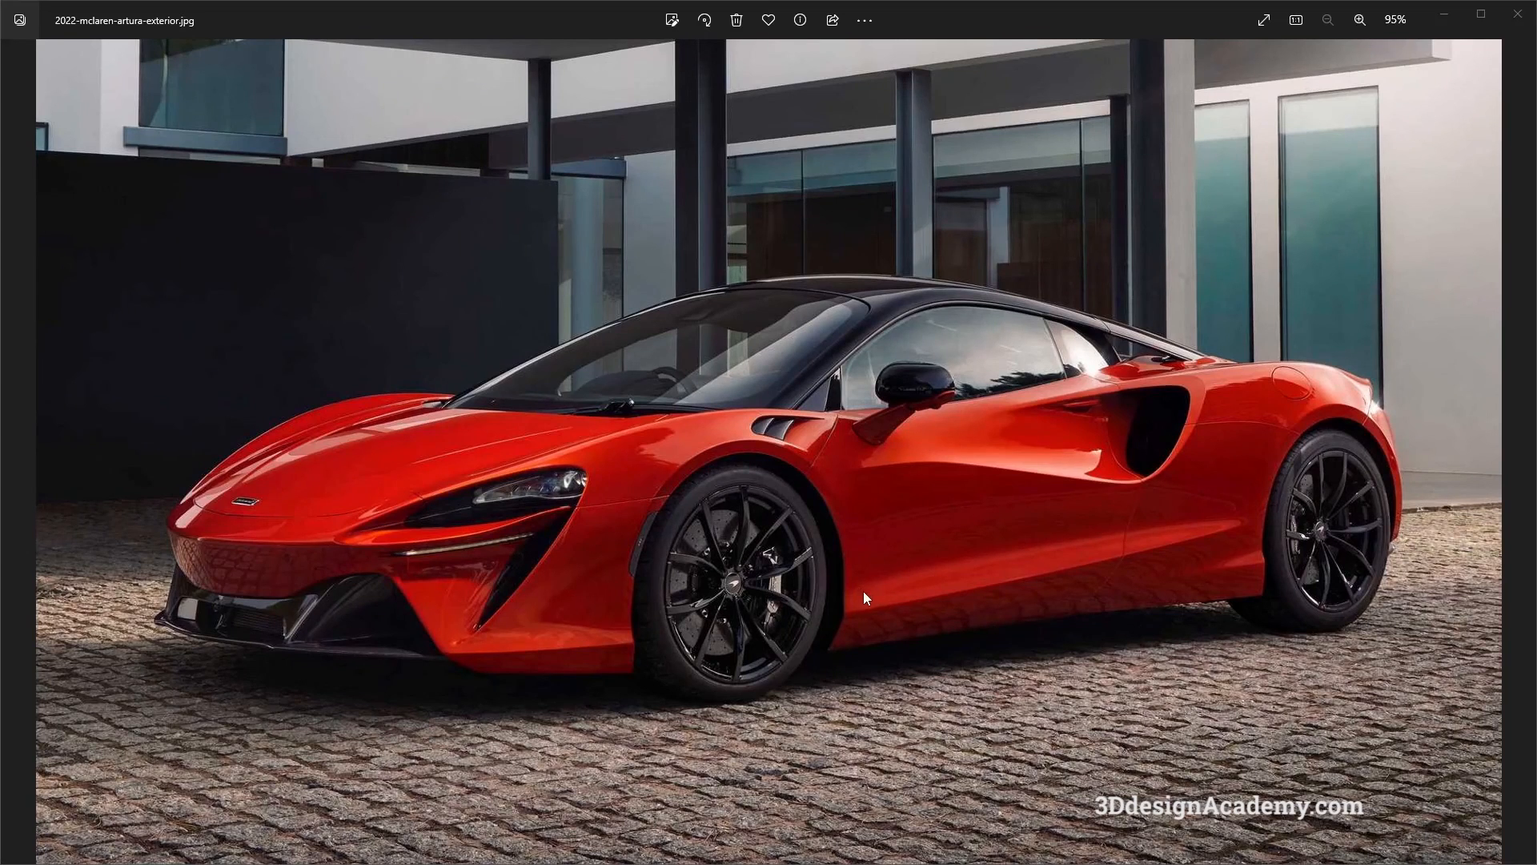
key("alt+Tab")
Step: Reposition the middle CV of the lower body side curve running back from the wheel arch's bottom corner
left_click_drag(863, 591, 601, 591, "alt+shift")
key("alt+m")
left_click_drag(807, 748, 801, 746)
key("ctrl+shift+n")
left_click(1080, 313)
key("alt+m")
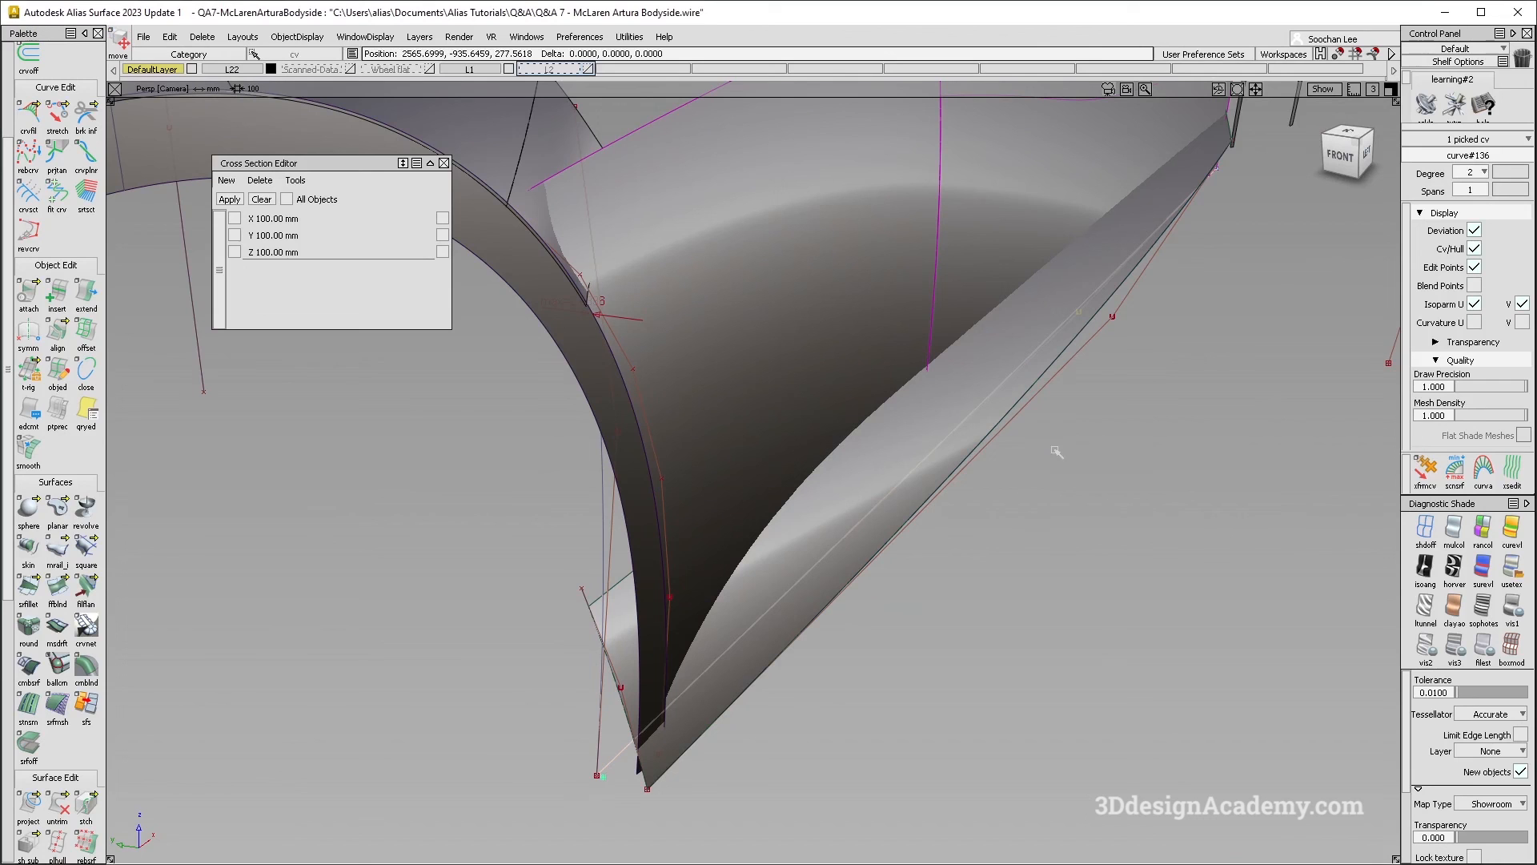
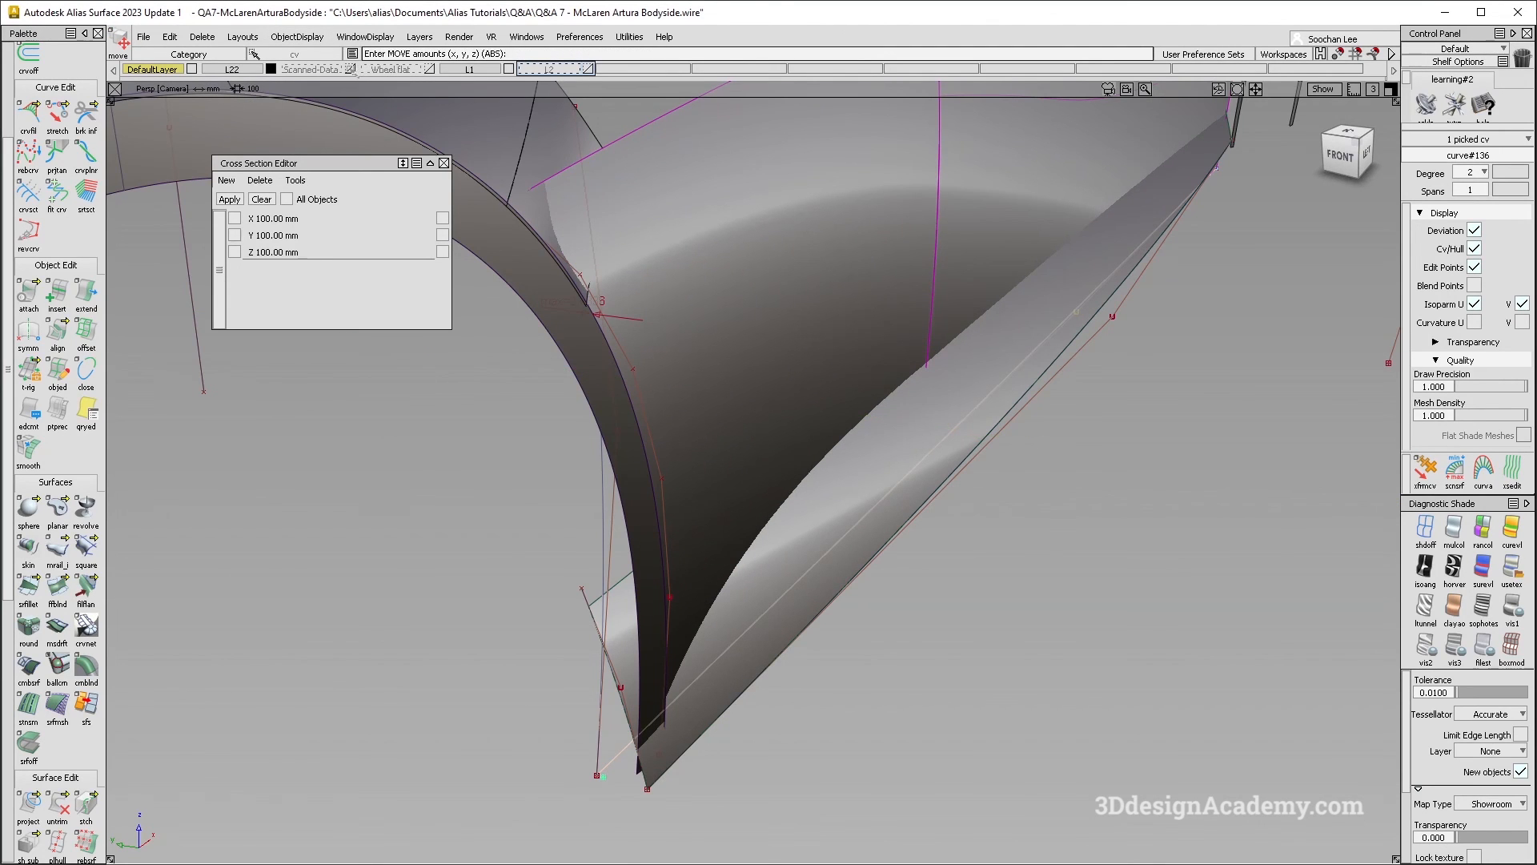
Step: Compare the body side behind the front wheel with the scan by temporarily showing the Scanned-Data layer
left_click(350, 70)
right_click_drag(1065, 416, 971, 419, "alt+shift")
mouse_move(972, 419)
left_mouse_down("alt+shift")
mouse_move(649, 319)
mouse_move(961, 481)
left_mouse_up("alt+shift")
left_click_drag(1007, 511, 994, 356, "ctrl+shift")
left_click_drag(954, 443, 801, 432, "ctrl+shift")
left_click(728, 442)
left_click_drag(799, 526, 833, 625, "alt+shift")
left_click_drag(807, 670, 791, 553, "ctrl+shift")
left_click_drag(786, 637, 693, 658, "alt+shift")
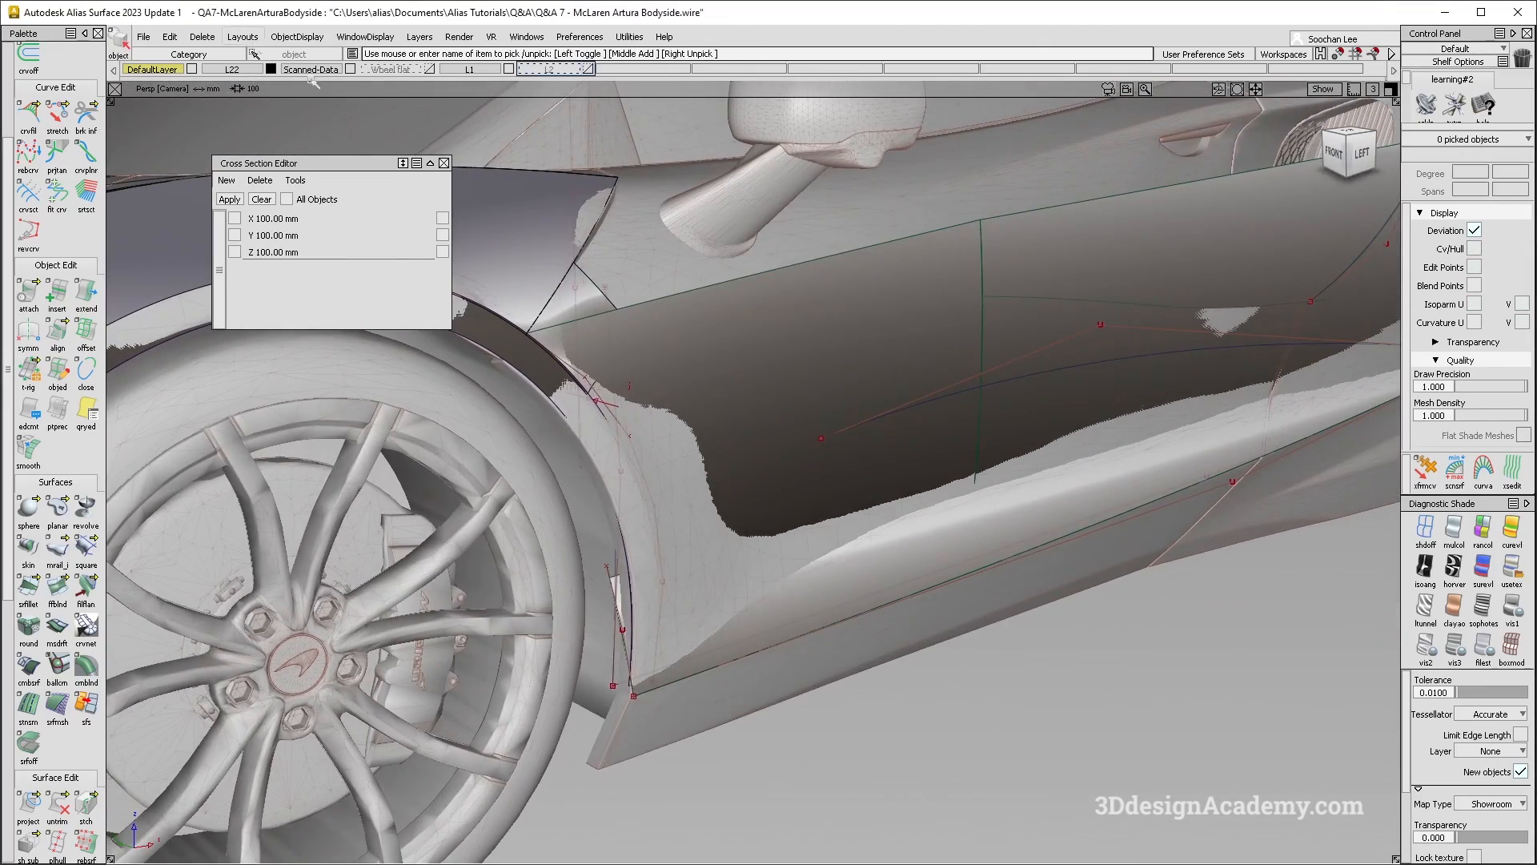
left_click(350, 69)
left_click_drag(886, 367, 879, 394, "ctrl+shift")
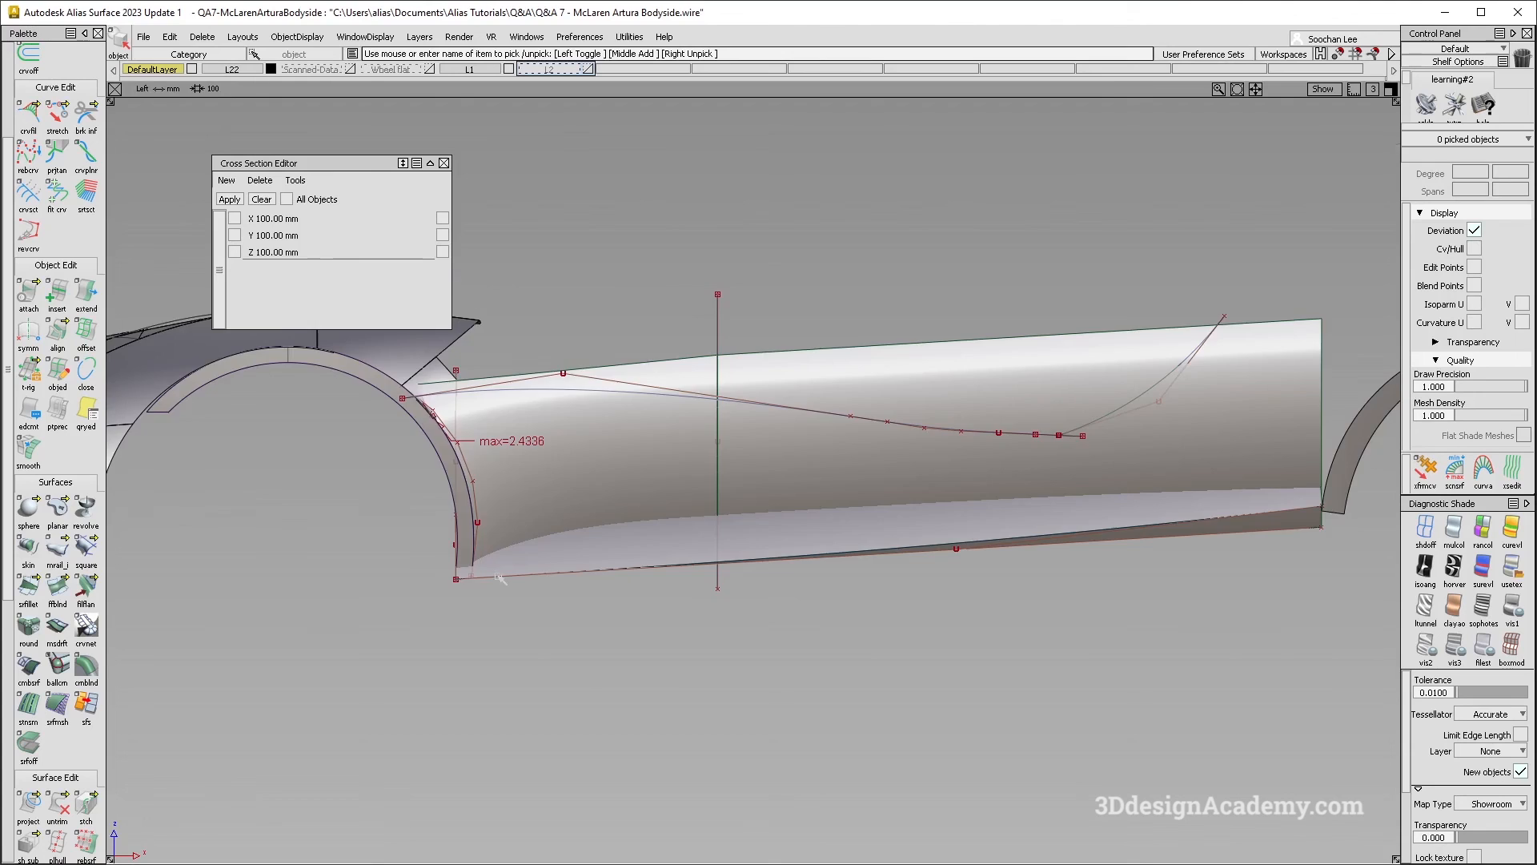
Step: Move the fitted curve along the front wheel arch's rear edge about 2.3 mm in Y
key("F8")
left_click_drag(620, 656, 592, 674, "alt+shift")
left_click_drag(599, 681, 630, 721)
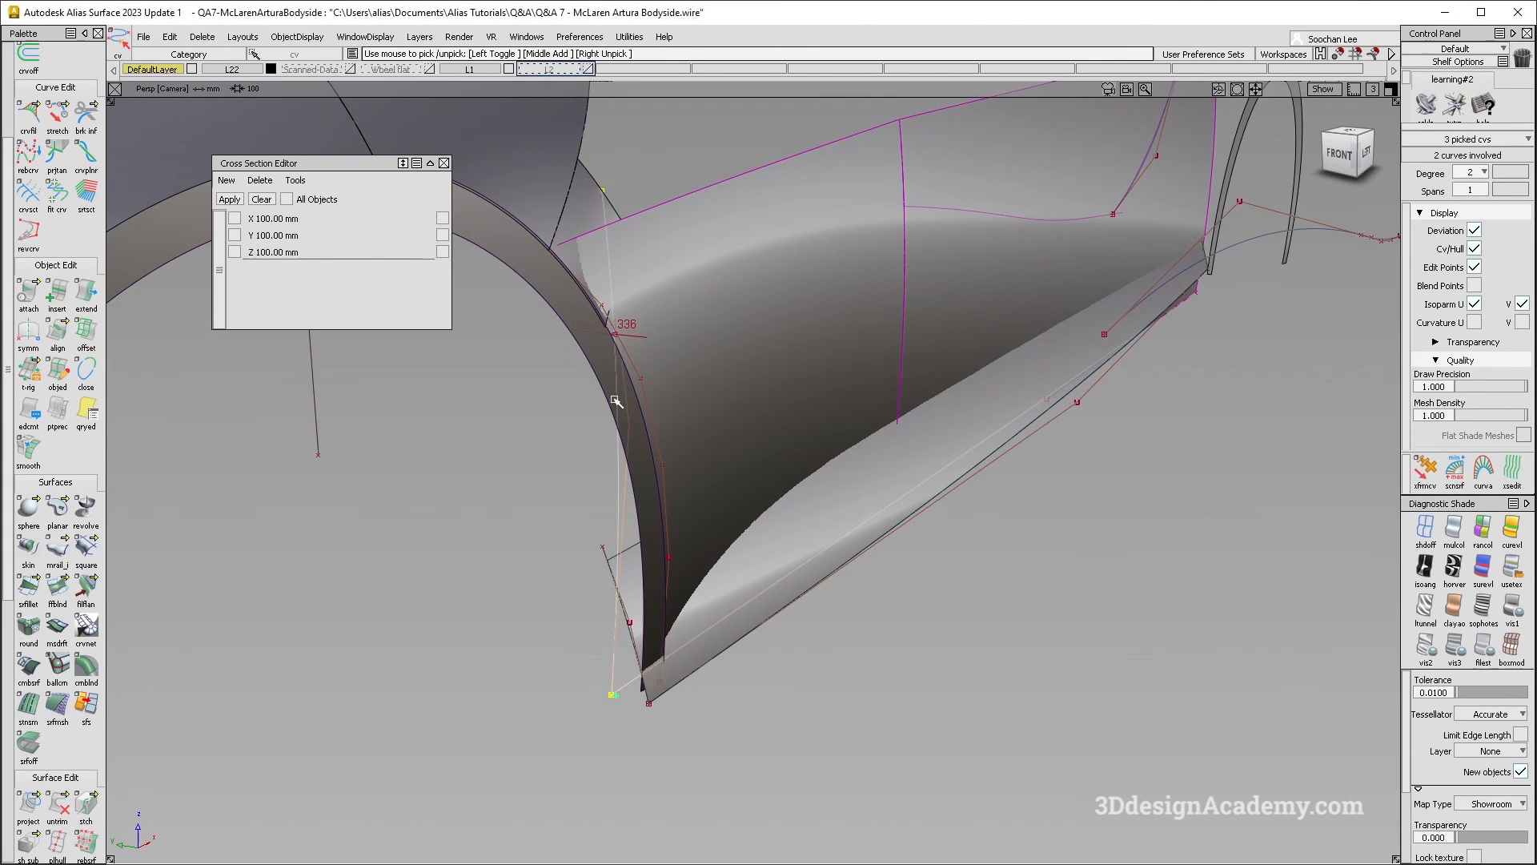
mouse_move(663, 486)
left_mouse_down("ctrl+shift")
mouse_move(672, 601)
mouse_move(662, 465)
left_mouse_up("ctrl+shift")
left_click(664, 502)
right_click_drag(673, 507, 713, 476, "ctrl+shift")
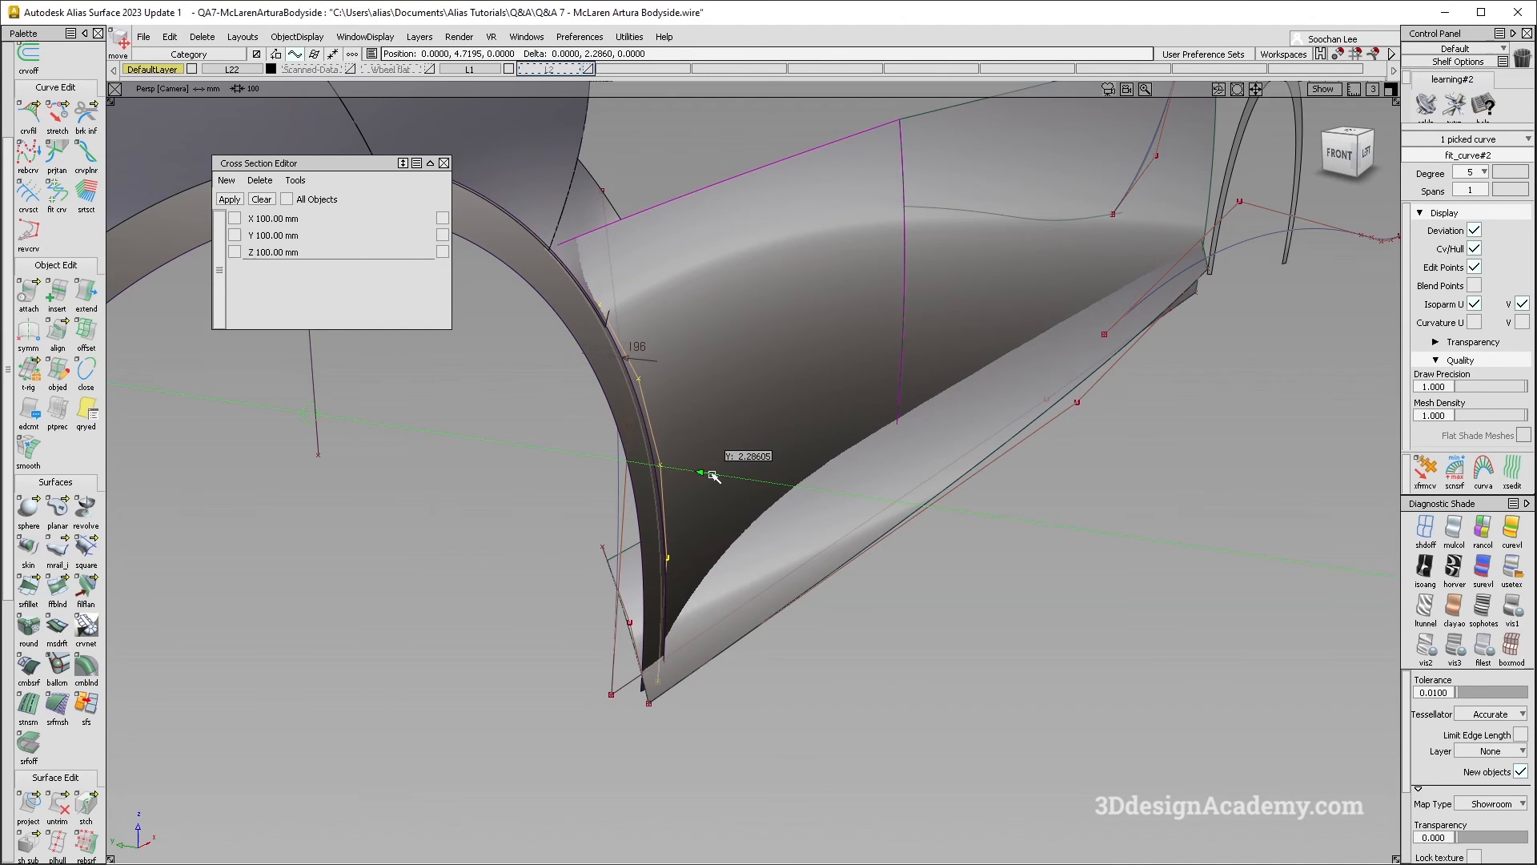
middle_click_drag(713, 476, 713, 476)
left_click_drag(711, 476, 762, 578, "alt+shift")
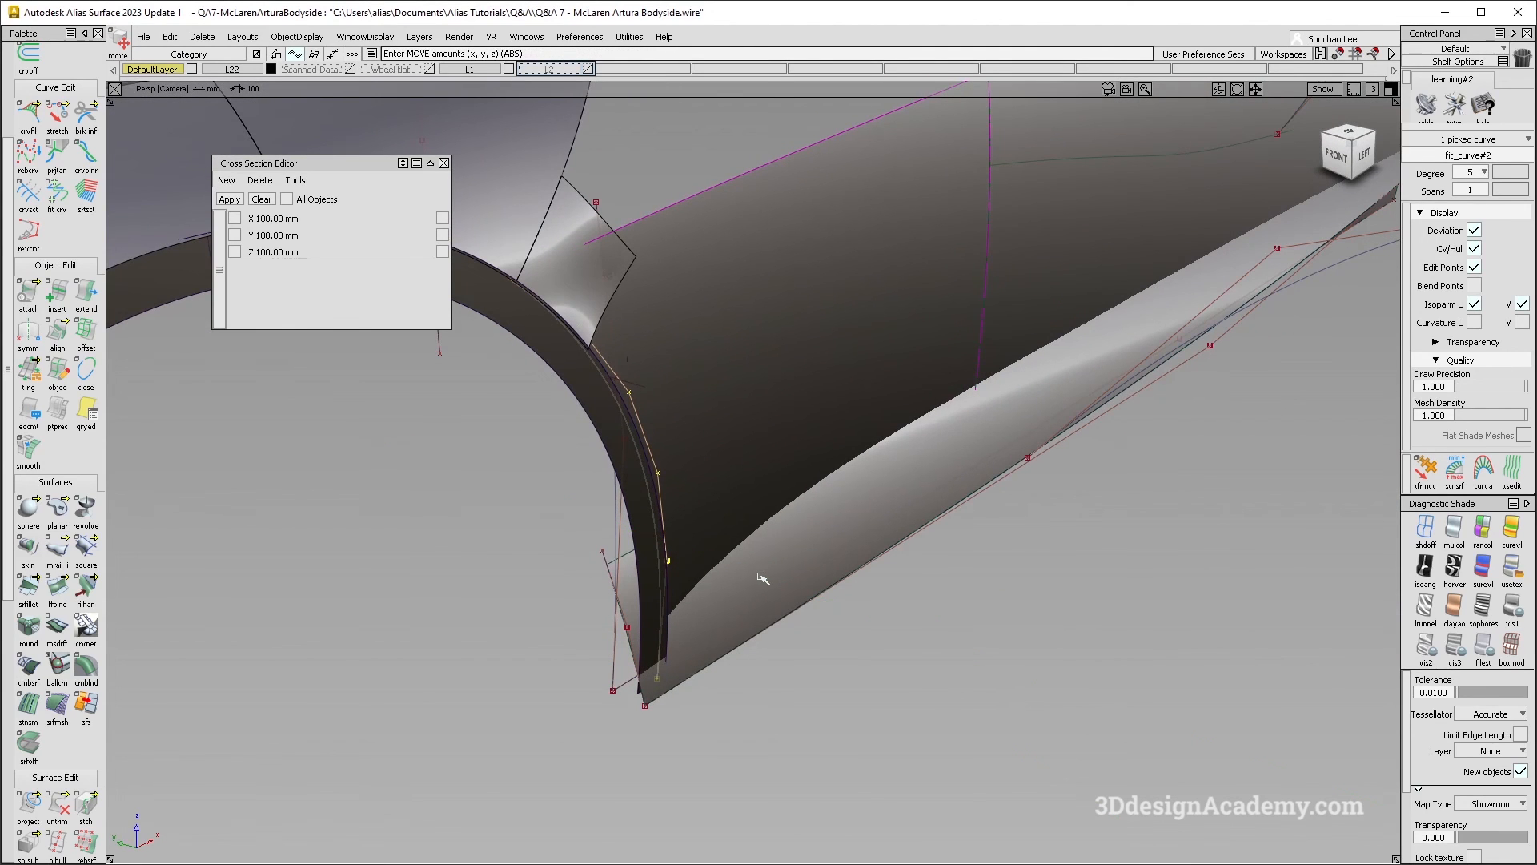
Step: Compare the transition behind the front wheel arch with the red car's reference photo
key("alt+Tab")
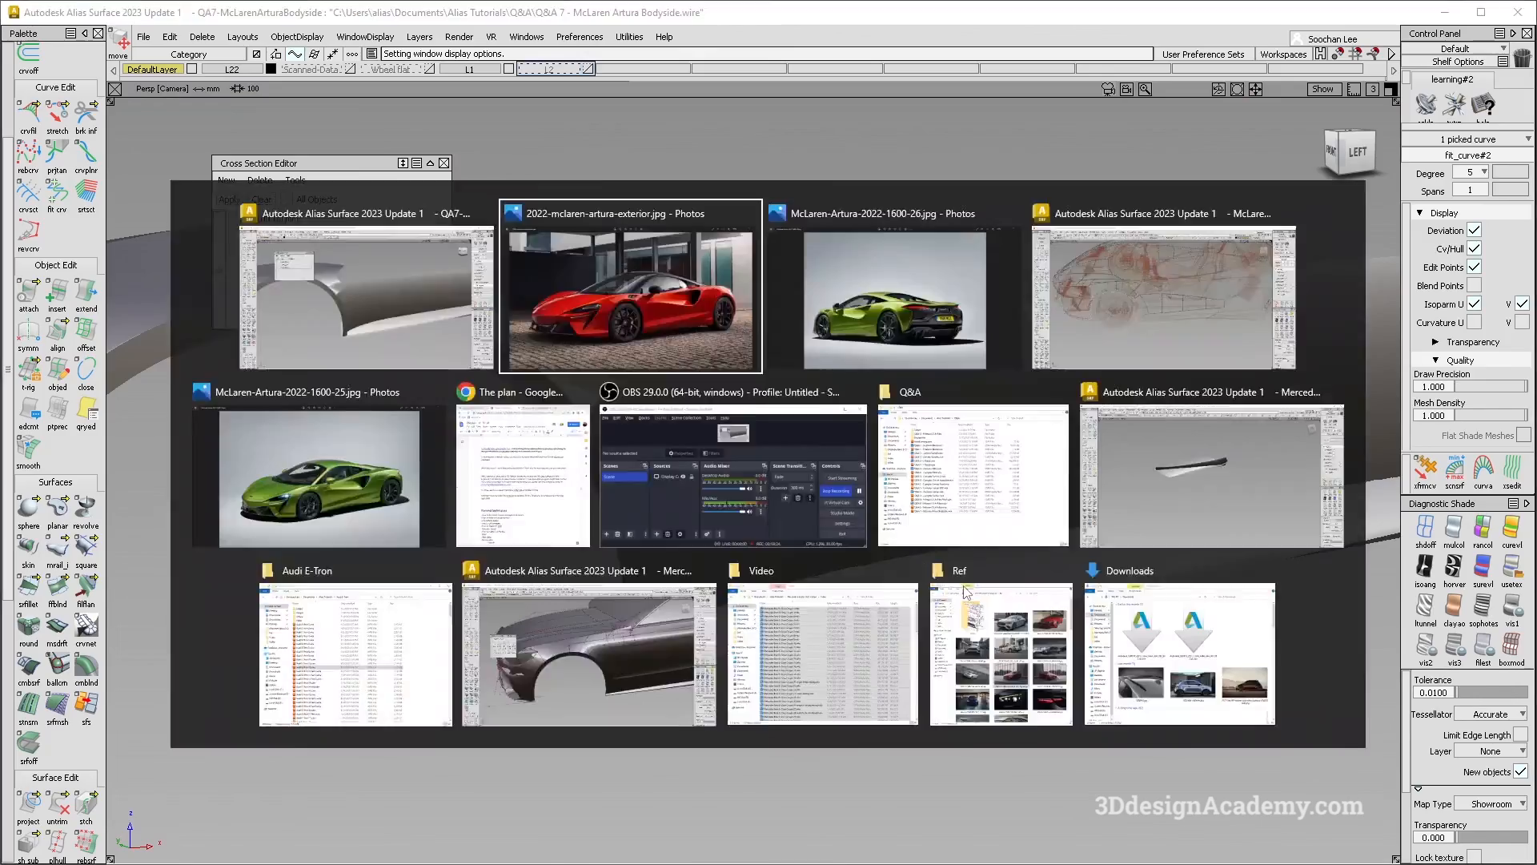
key("alt+Tab")
left_click_drag(710, 571, 451, 589, "alt+shift")
key("ctrl+5")
scroll(676, 408, "up", 3)
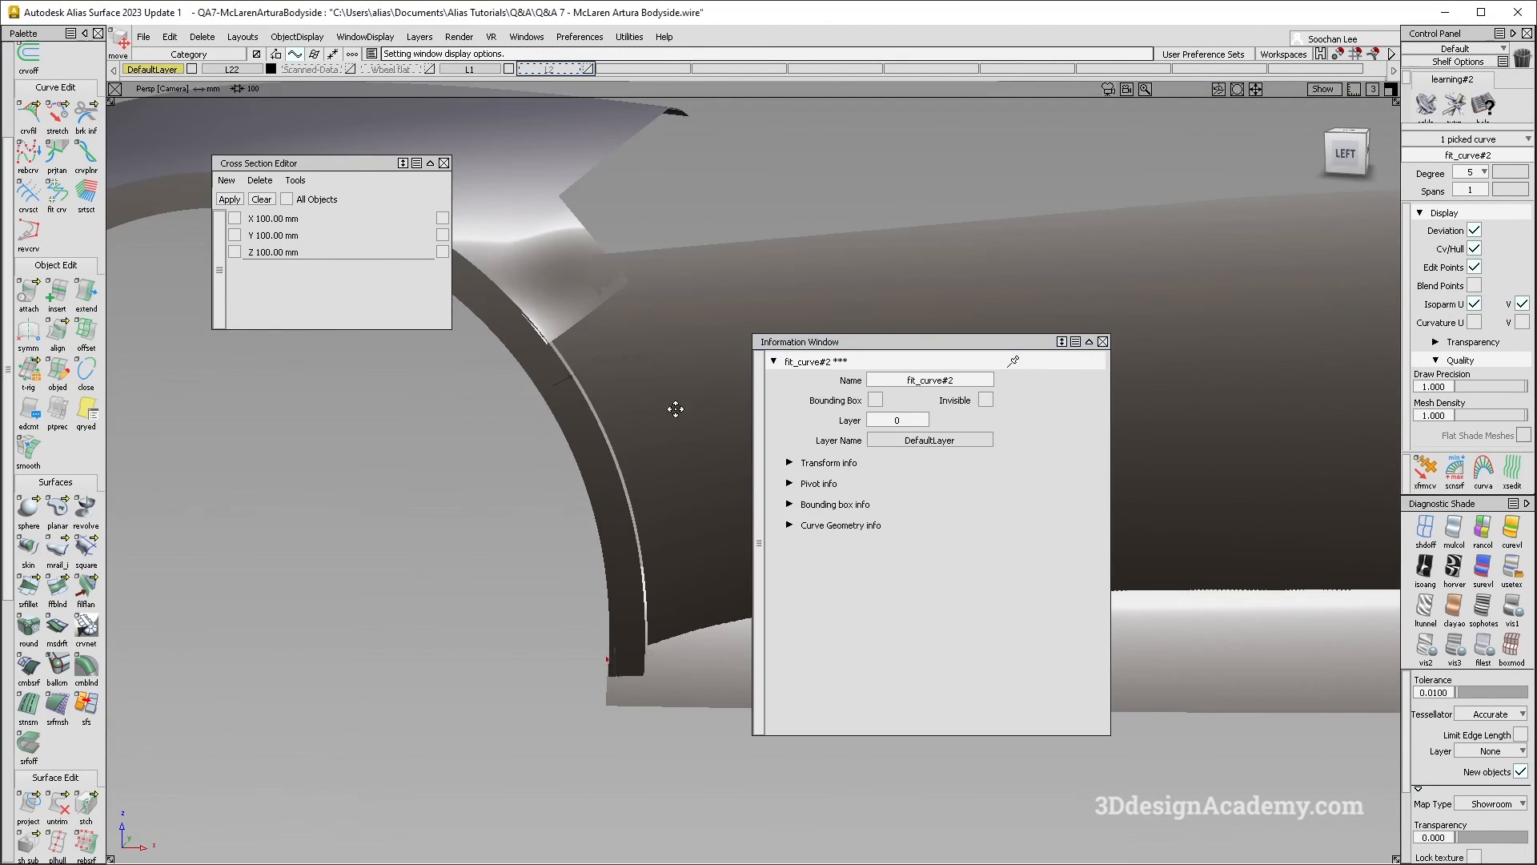
left_click(1104, 341)
Step: Check the reference photo and delete the small blend surface below the front fender's rear edge
key("ctrl+m")
middle_click_drag(529, 270, 790, 419, "alt+shift")
left_click_drag(780, 408, 871, 454, "ctrl+shift")
left_click(830, 385)
left_click_drag(782, 354, 775, 404, "alt+shift")
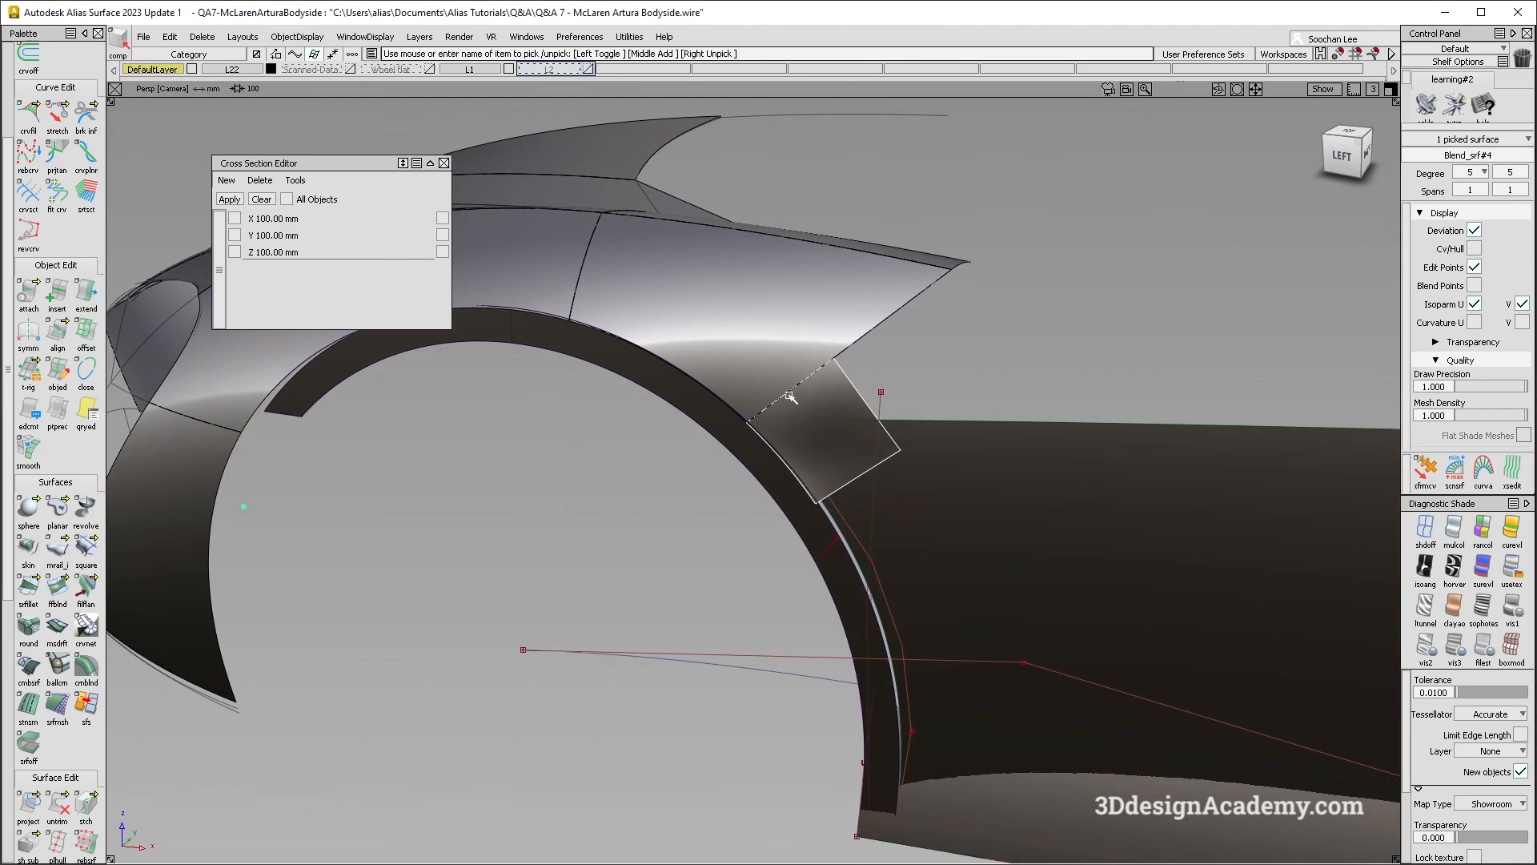
key("alt+Tab")
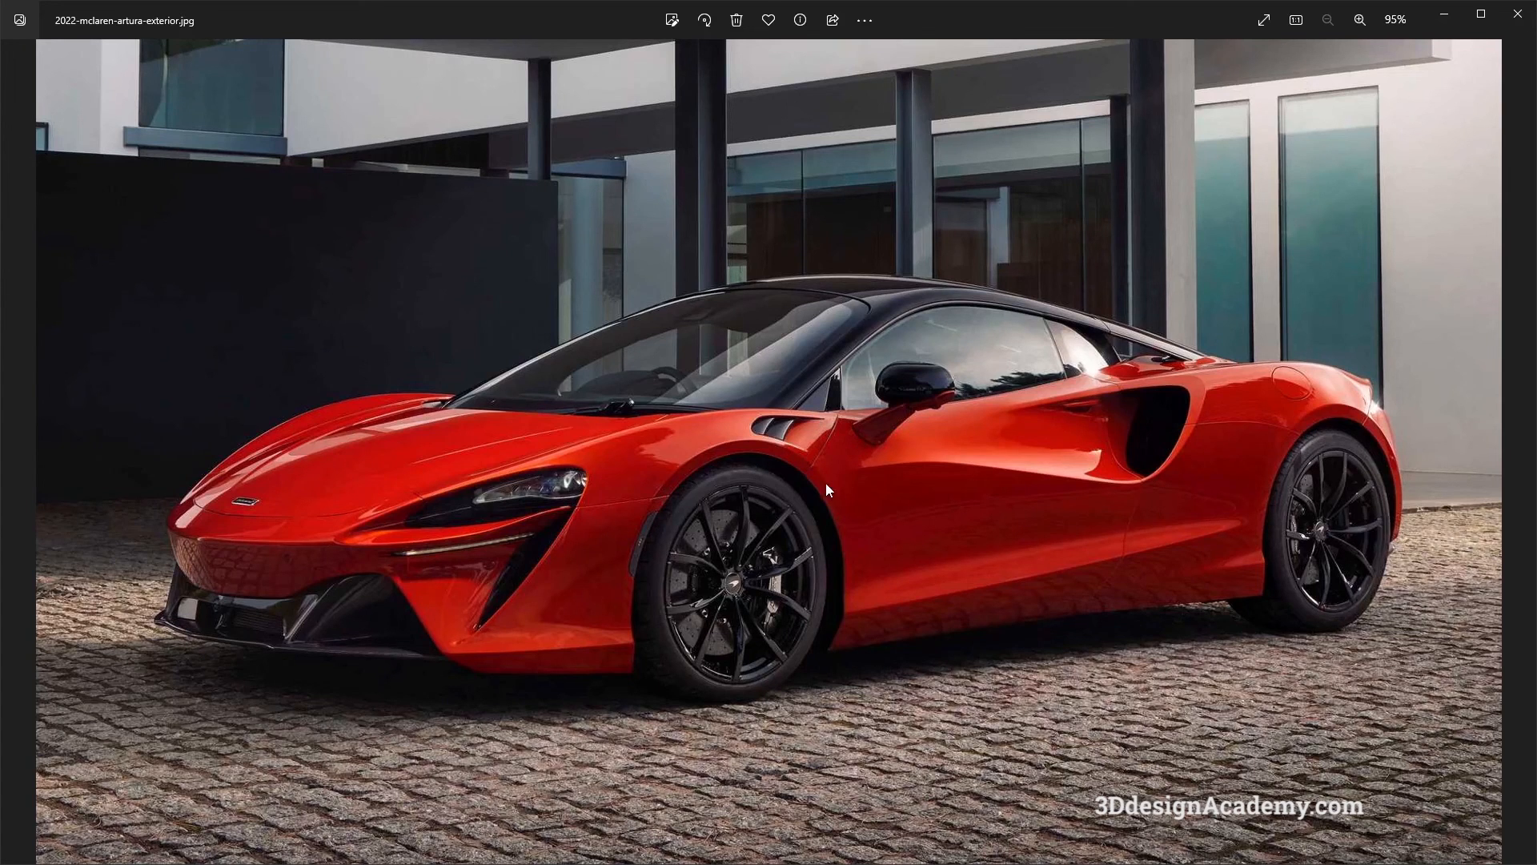
key("alt+Tab")
left_click_drag(824, 483, 697, 412, "alt+shift")
key("Delete")
key("Return")
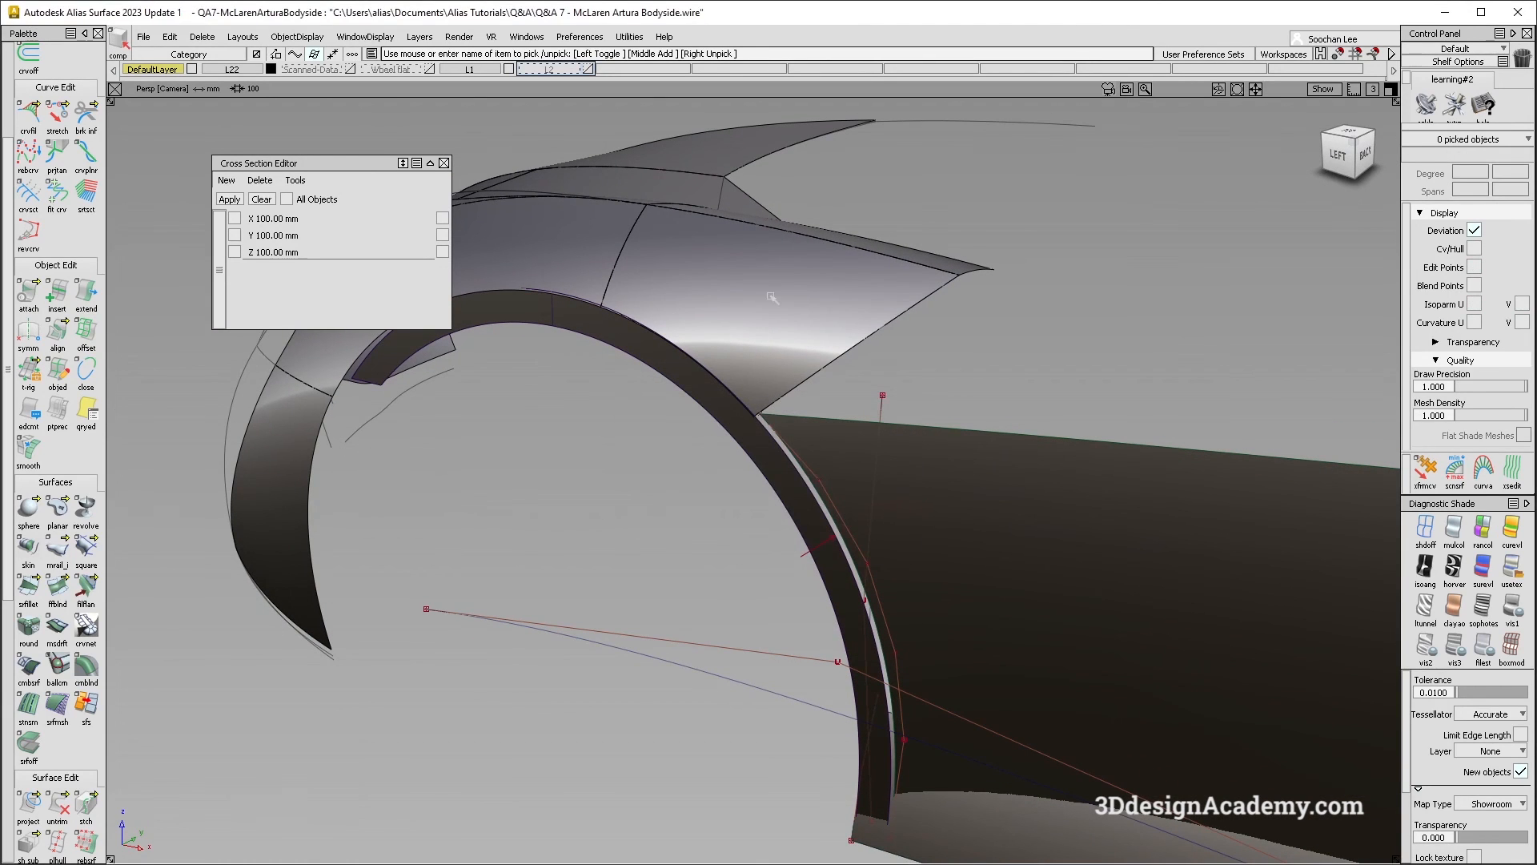
Step: Align the rear fender surface's lower edge to the wheel arch edge with G0 continuity
left_click(747, 326)
left_click_drag(747, 326, 807, 320, "alt+shift")
right_click_drag(779, 357, 721, 491, "alt+shift")
double_click(57, 331)
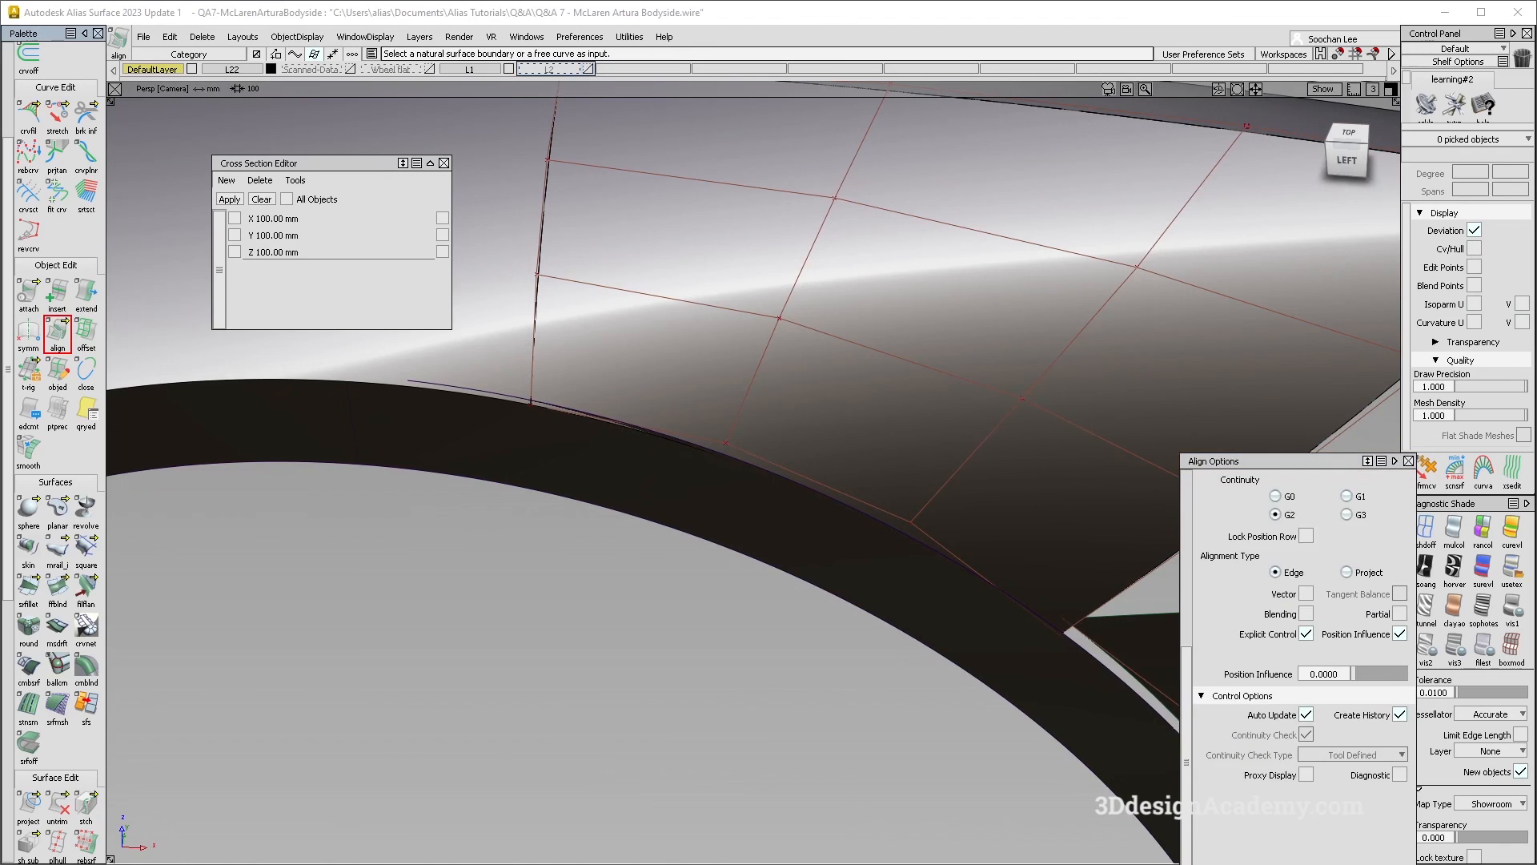
left_click(835, 500)
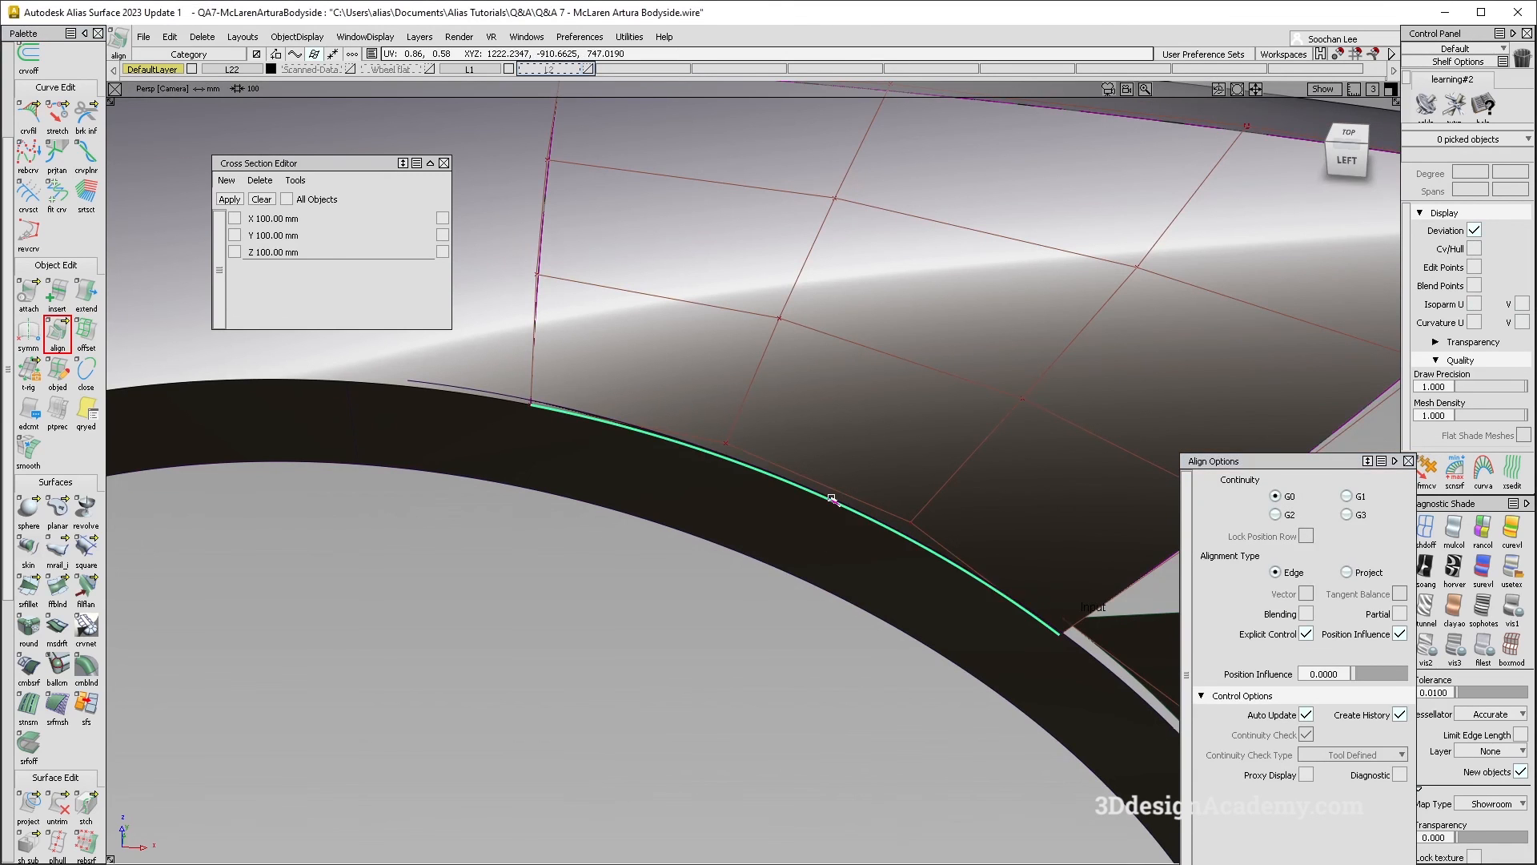
left_click(927, 449)
Step: Turn on Partial and Blending for the fender alignment and set its Position Influence to 1
left_click(1398, 614)
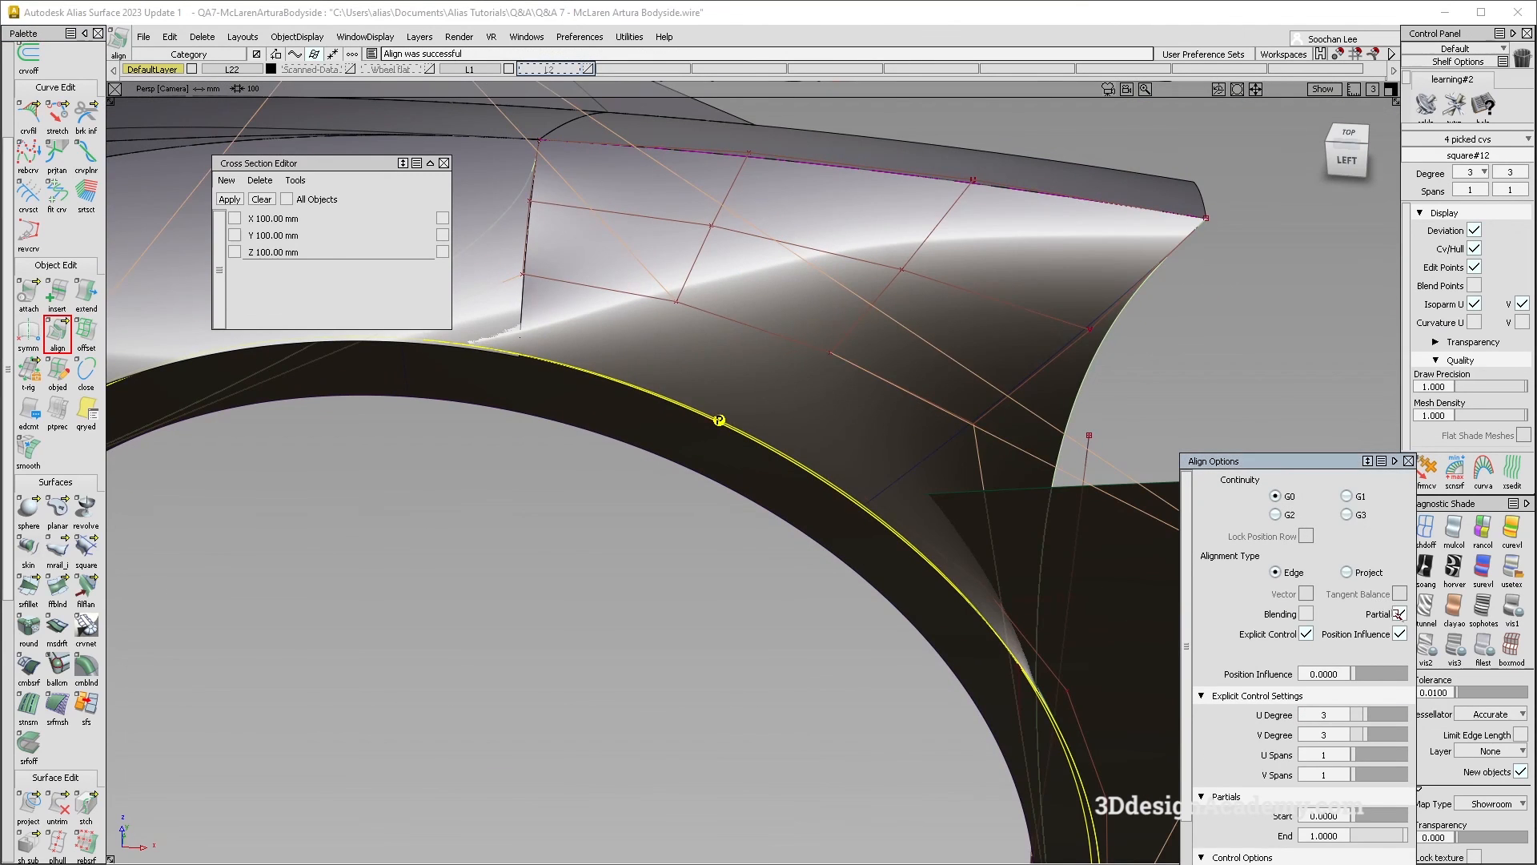
right_click_drag(1077, 521, 827, 440, "alt+shift")
left_click_drag(1355, 674, 1407, 674)
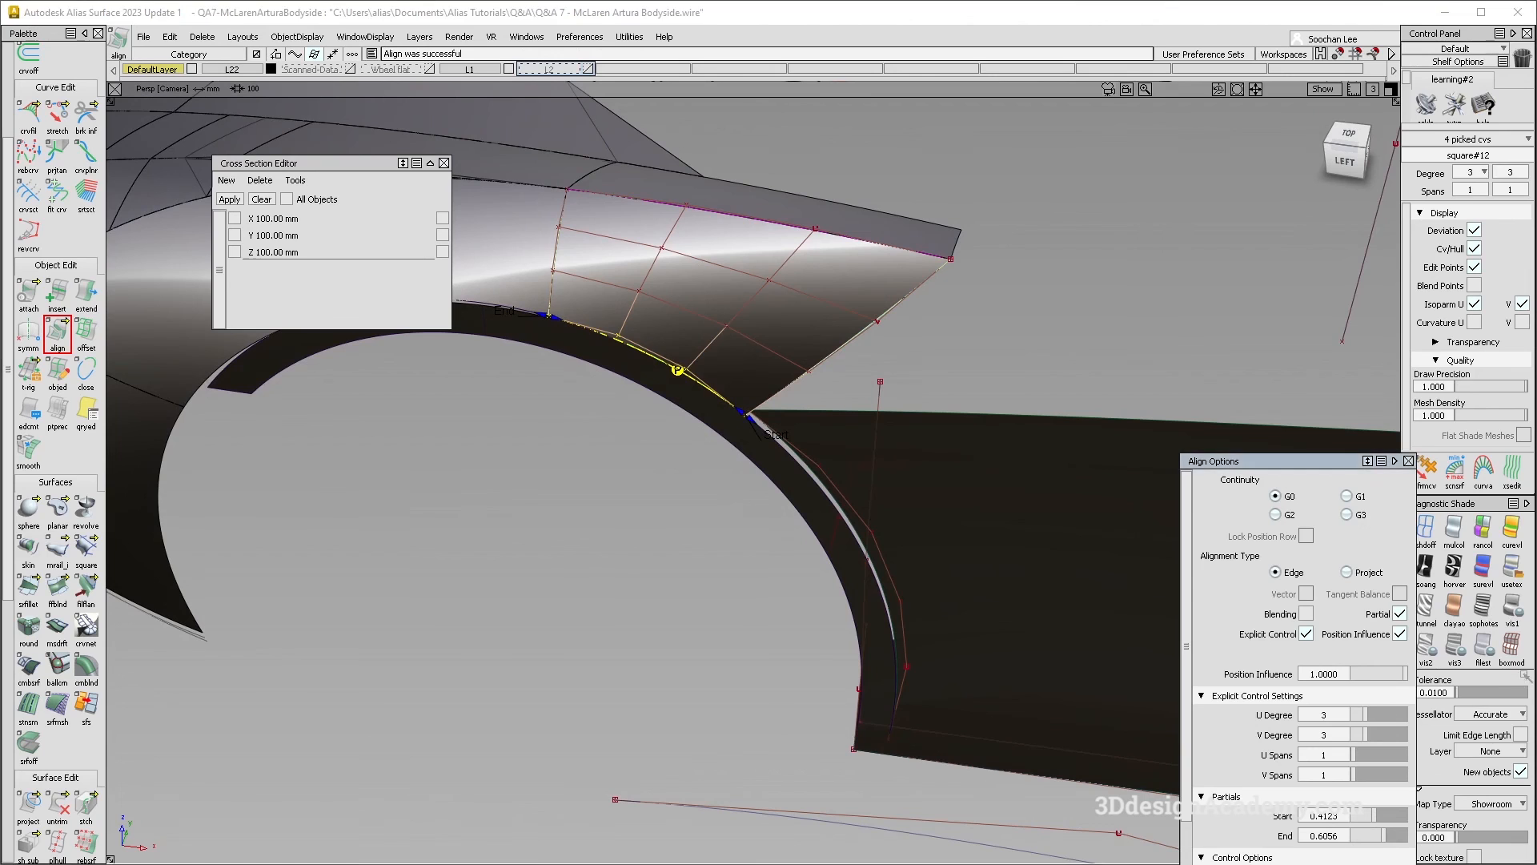
middle_click_drag(727, 330, 785, 457, "alt+shift")
left_click_drag(785, 457, 830, 440, "alt+shift")
right_click_drag(831, 440, 873, 439, "alt+shift")
left_click(1306, 614)
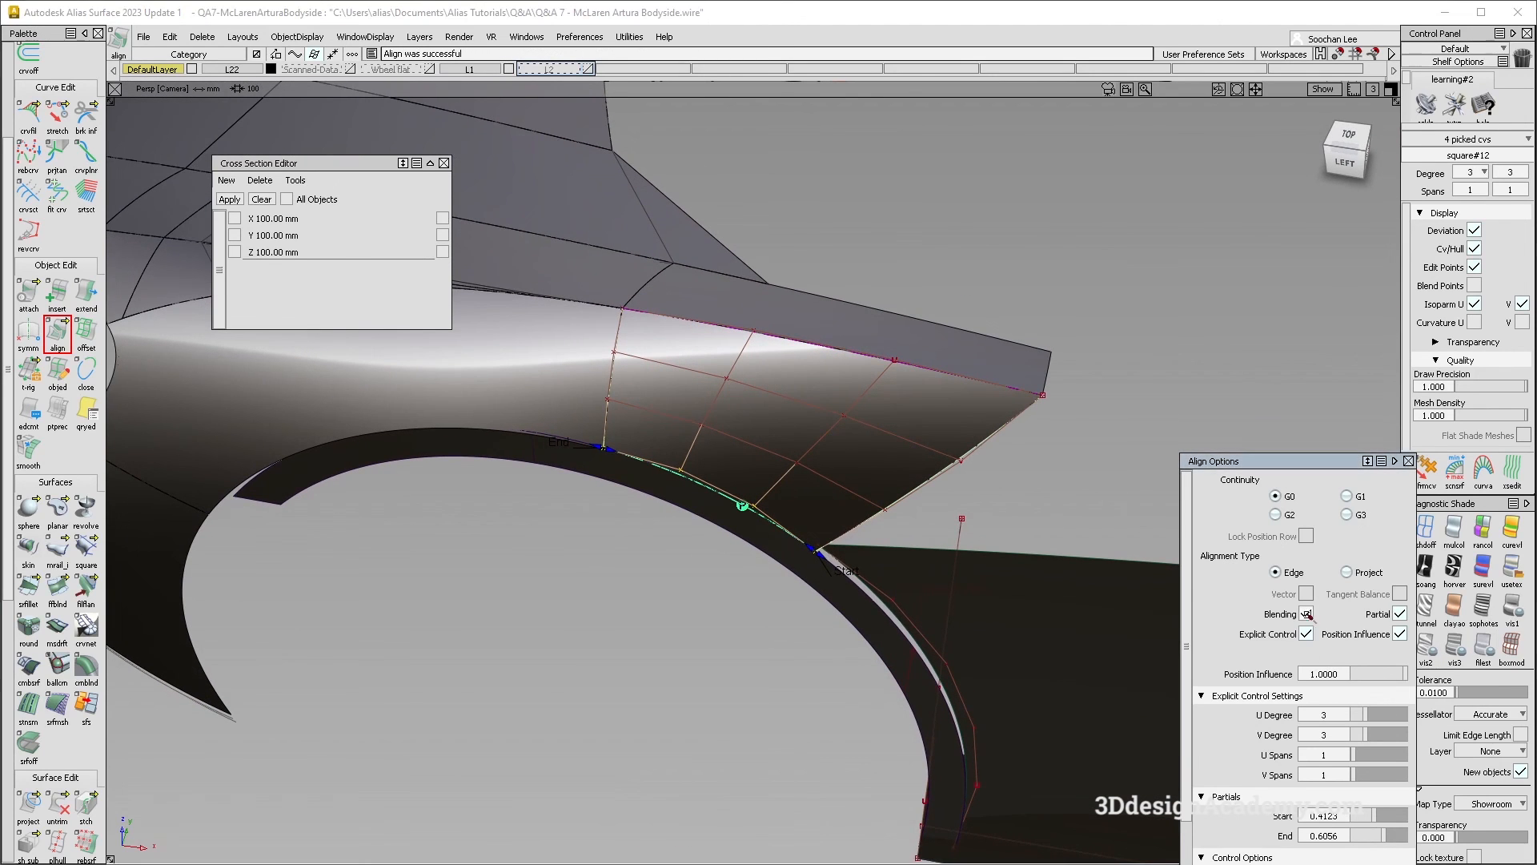
Step: Build a Monorail surface with the fender's rear edge as generation curve and the wheel arch edge skin#12 as rail
left_click_drag(673, 480, 769, 448, "alt+shift")
left_click_drag(1073, 395, 879, 425, "ctrl+shift")
middle_click_drag(978, 552, 767, 345, "alt+shift")
left_click_drag(767, 345, 532, 233, "alt+shift")
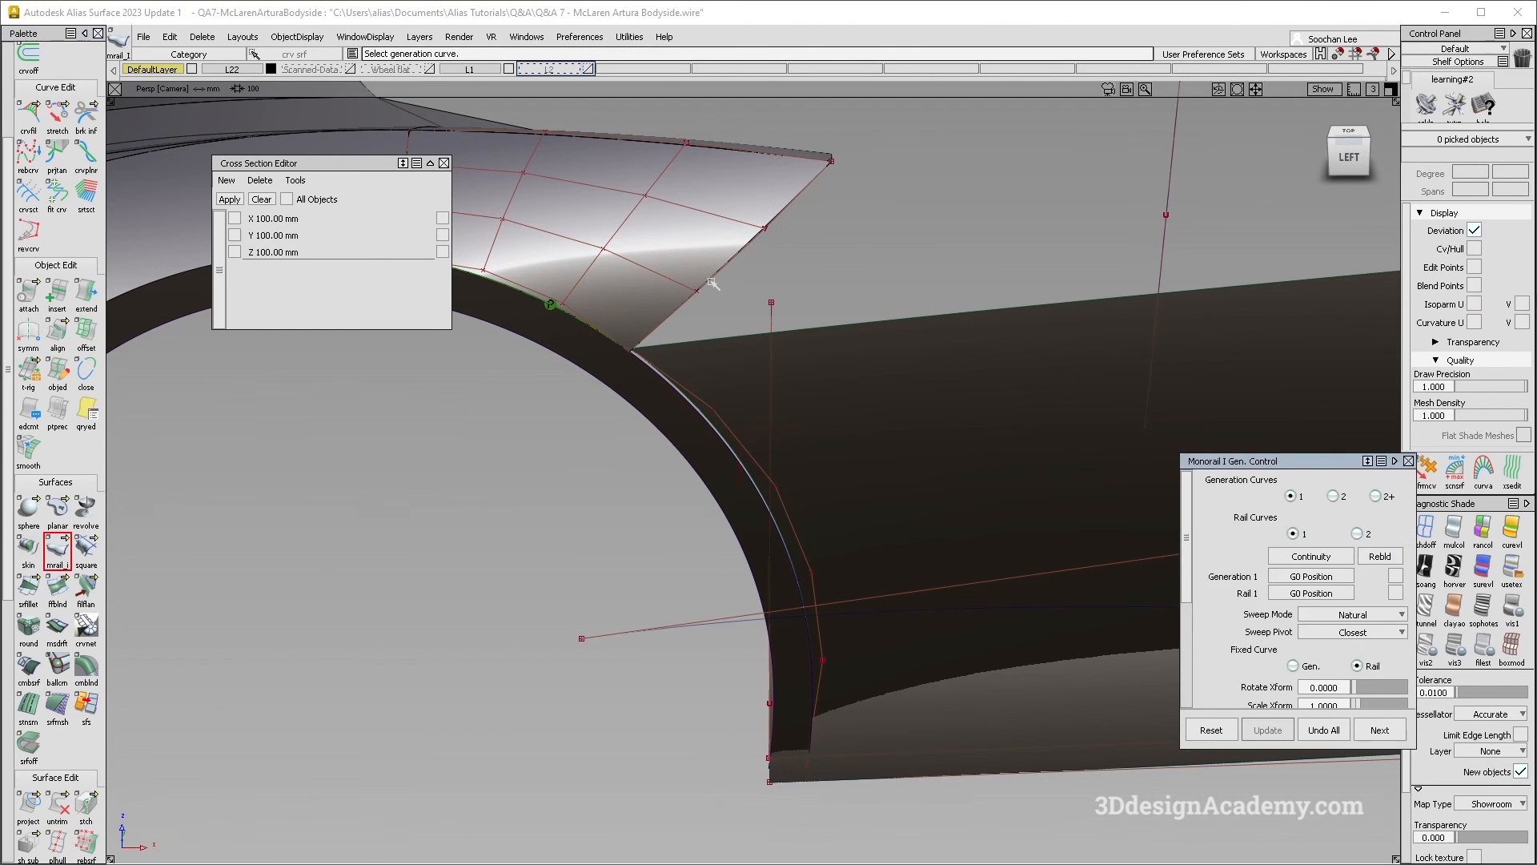
left_click(724, 314)
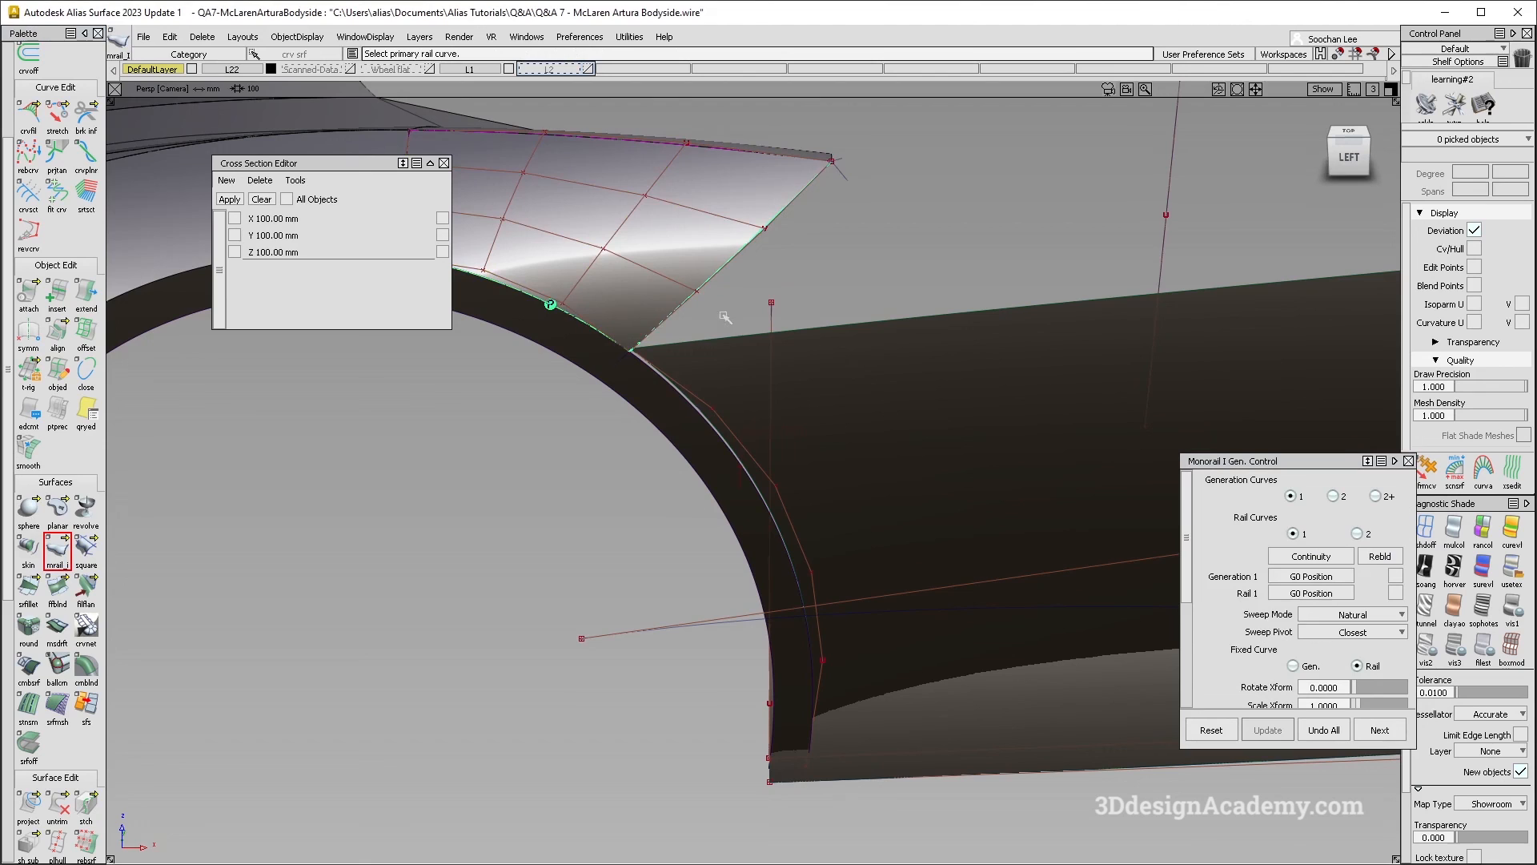
left_click(683, 398)
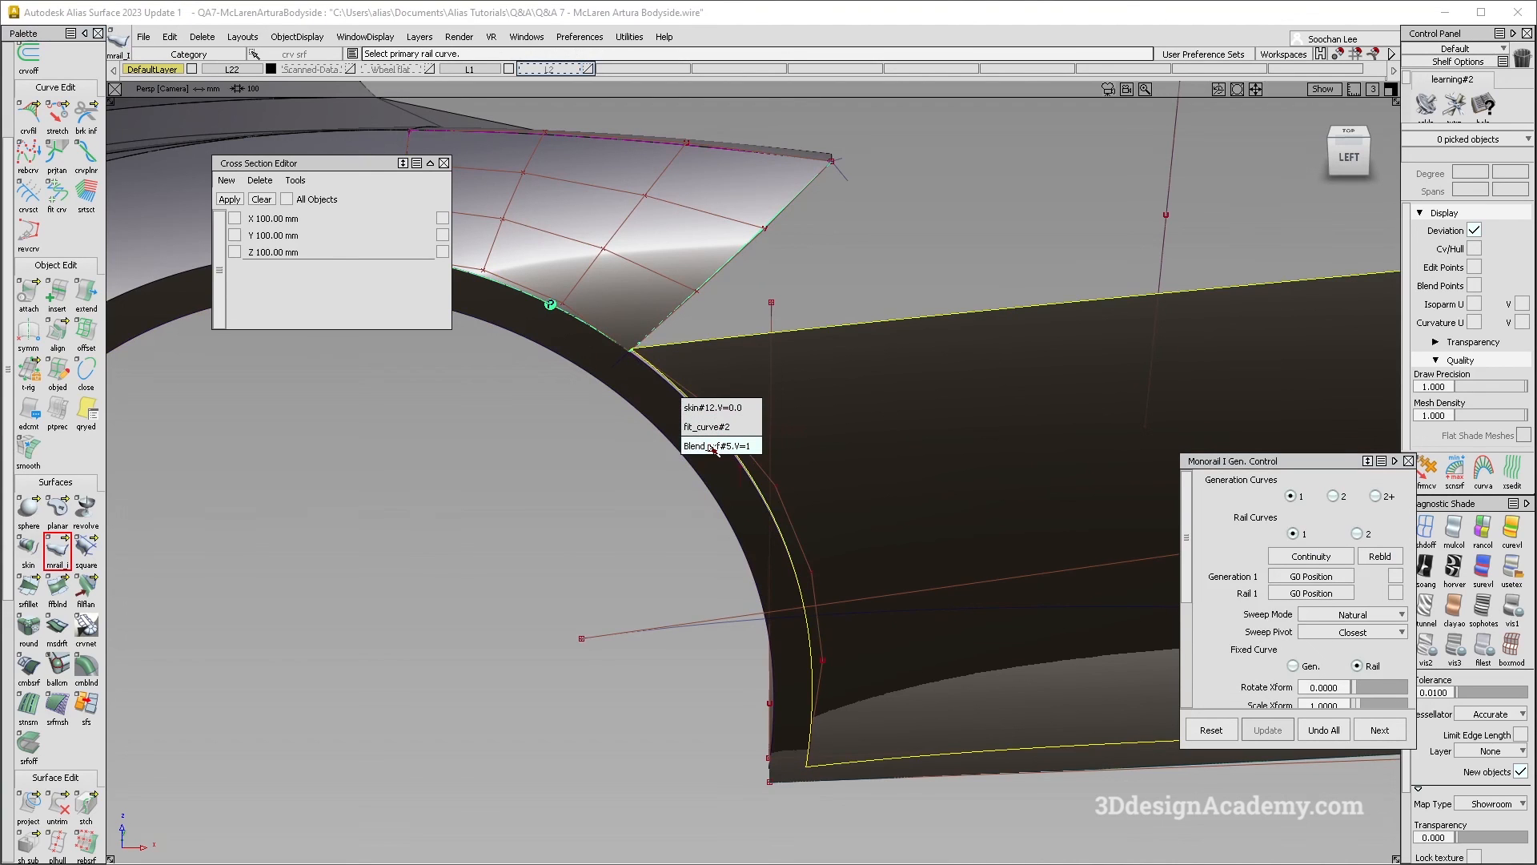
left_click(711, 408)
Step: Turn on Curve Segments and limit the Monorail's rail segment at the fender's rear corner to an end value of 0.3096
left_click_drag(710, 408, 953, 385, "alt+shift")
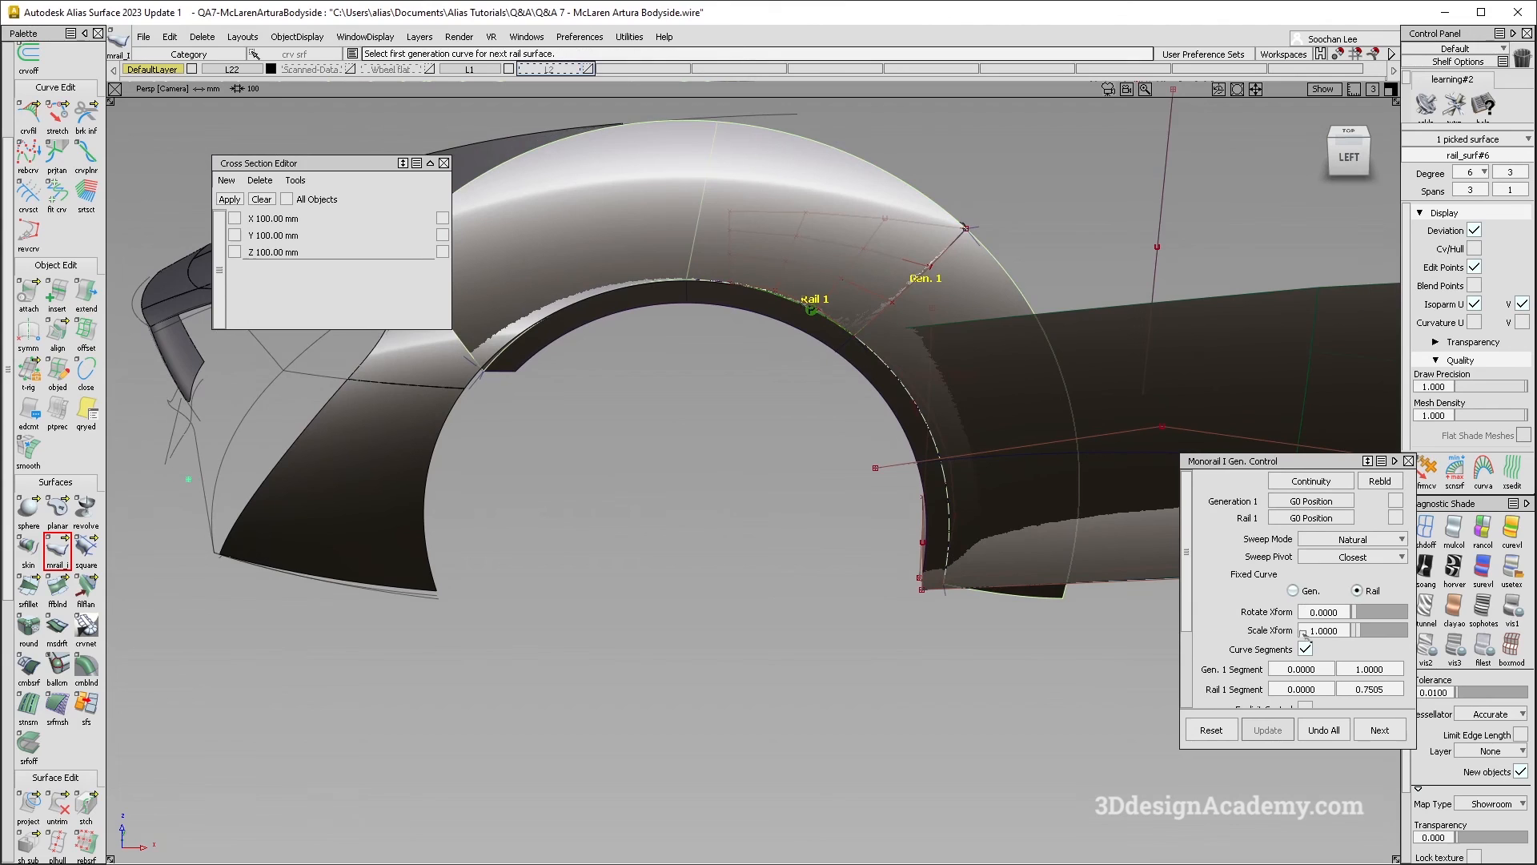
middle_click_drag(521, 451, 558, 471, "alt+shift")
left_click_drag(520, 392, 871, 389)
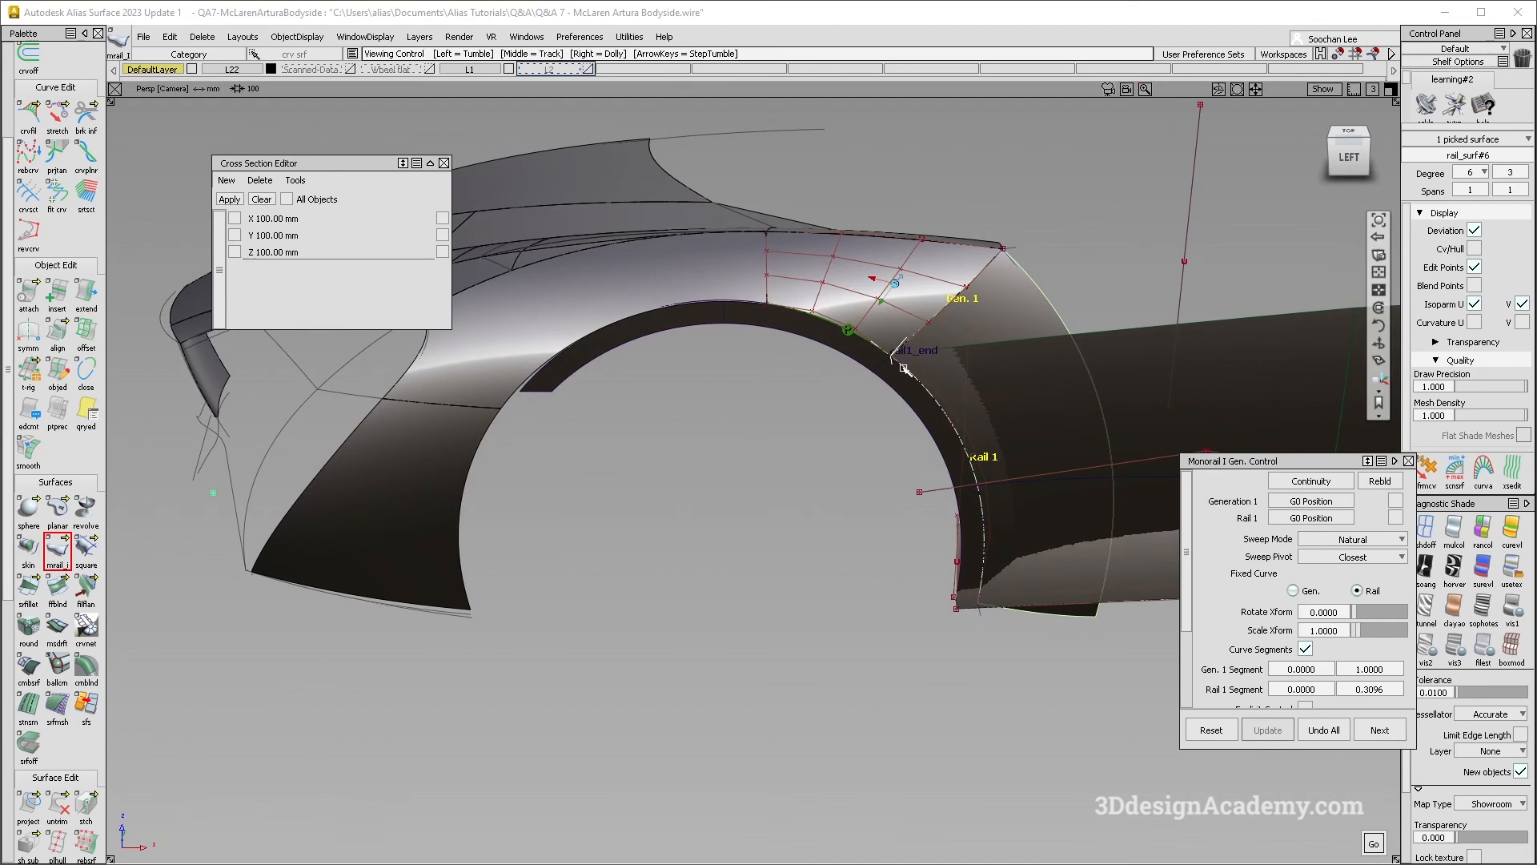
right_click_drag(902, 371, 1025, 329, "alt+shift")
left_click_drag(1025, 329, 800, 446, "alt+shift")
right_click_drag(876, 368, 1074, 504, "alt+shift")
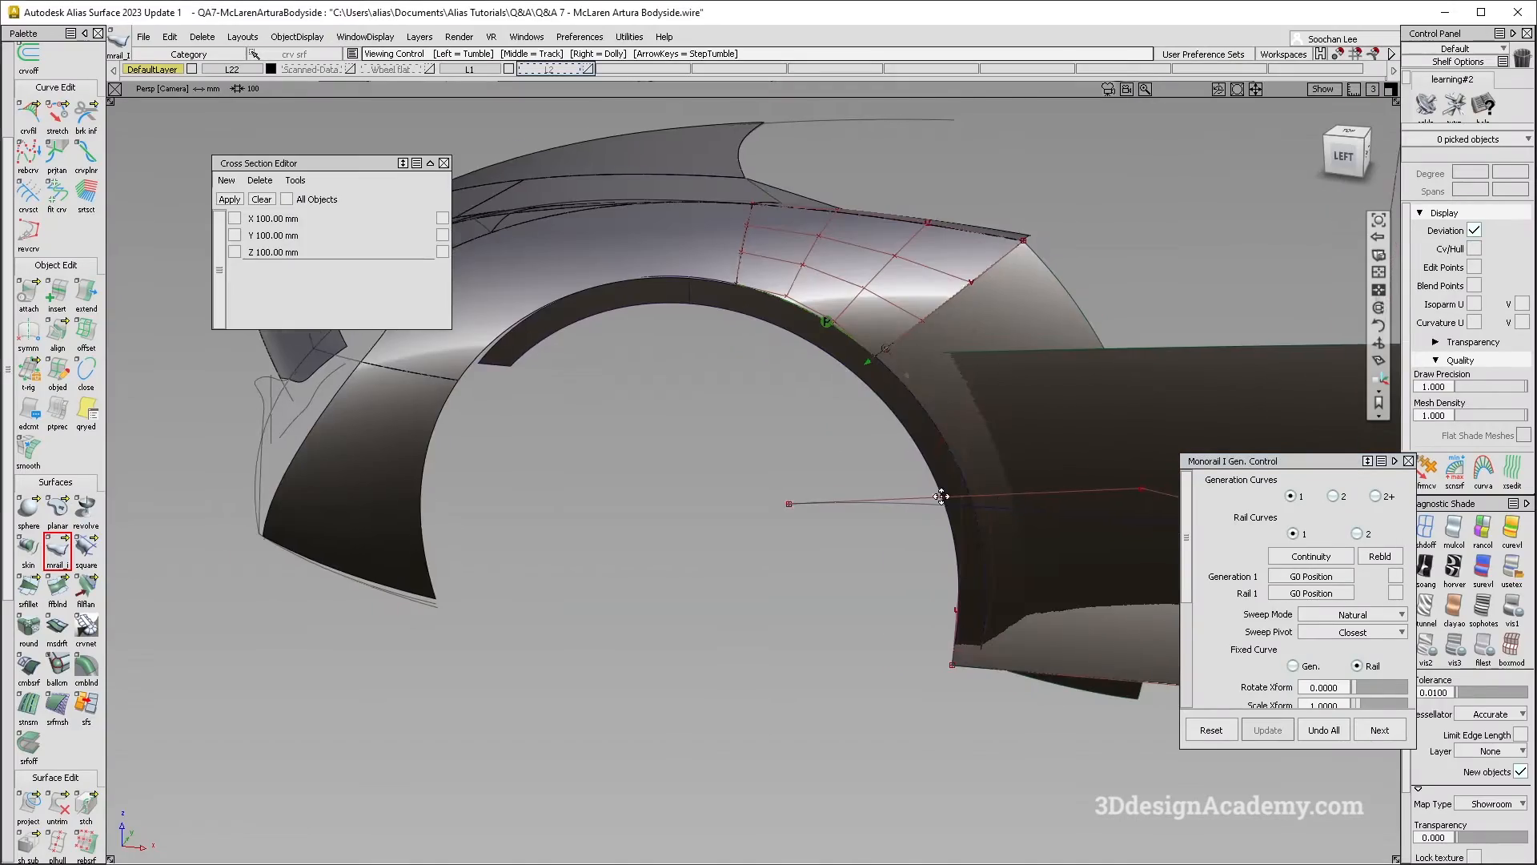
left_click_drag(873, 512, 603, 347, "alt+shift")
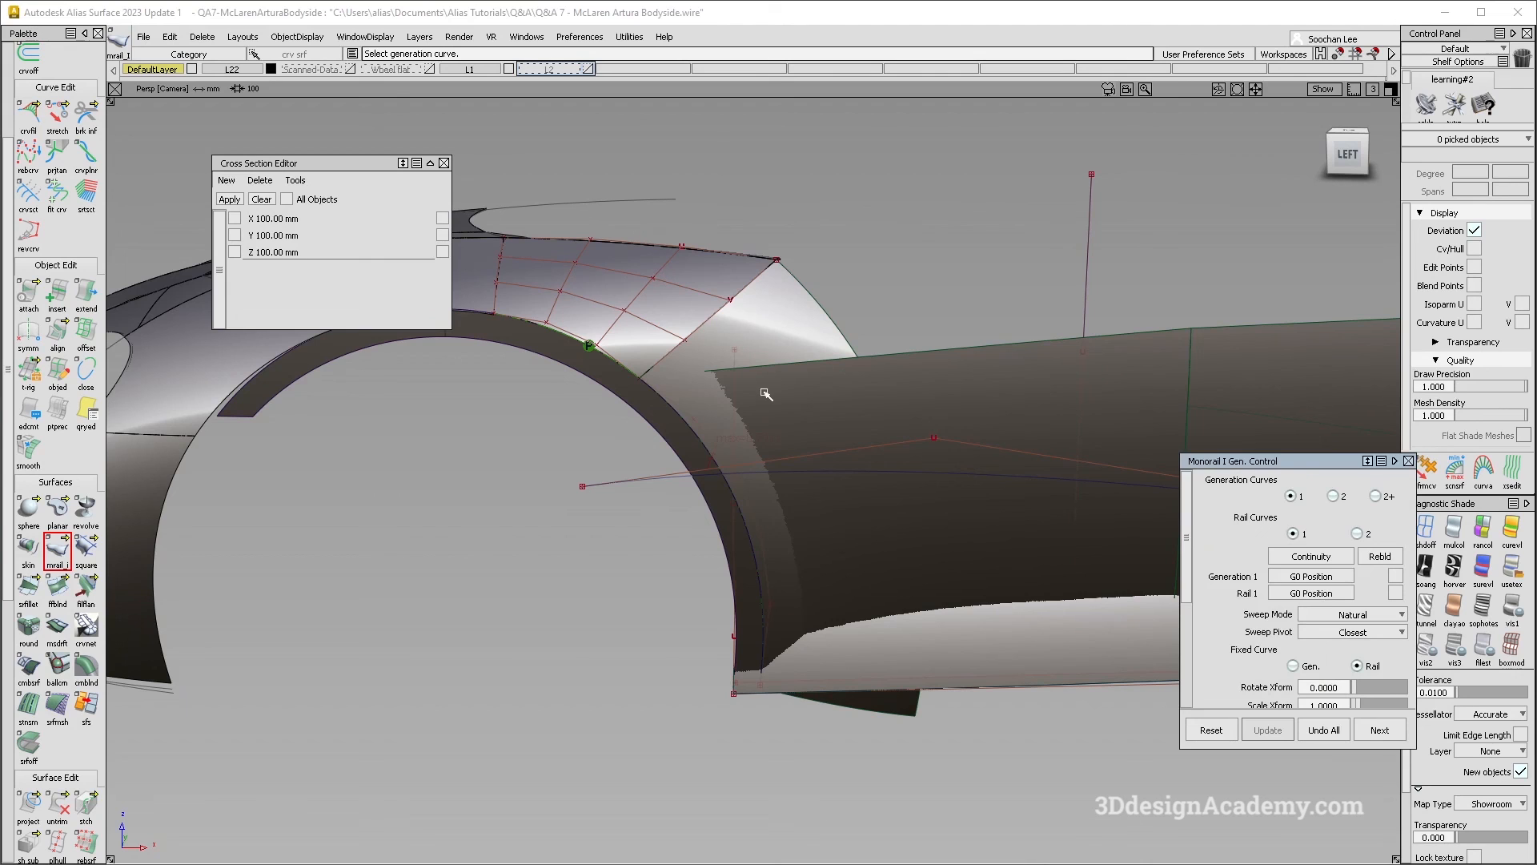
Step: In the side view, project the long upper body side curve onto the new rail surface and the front body side surface
key("F6")
right_click_drag(538, 377, 961, 553, "alt+shift")
middle_click_drag(961, 553, 572, 436, "alt+shift")
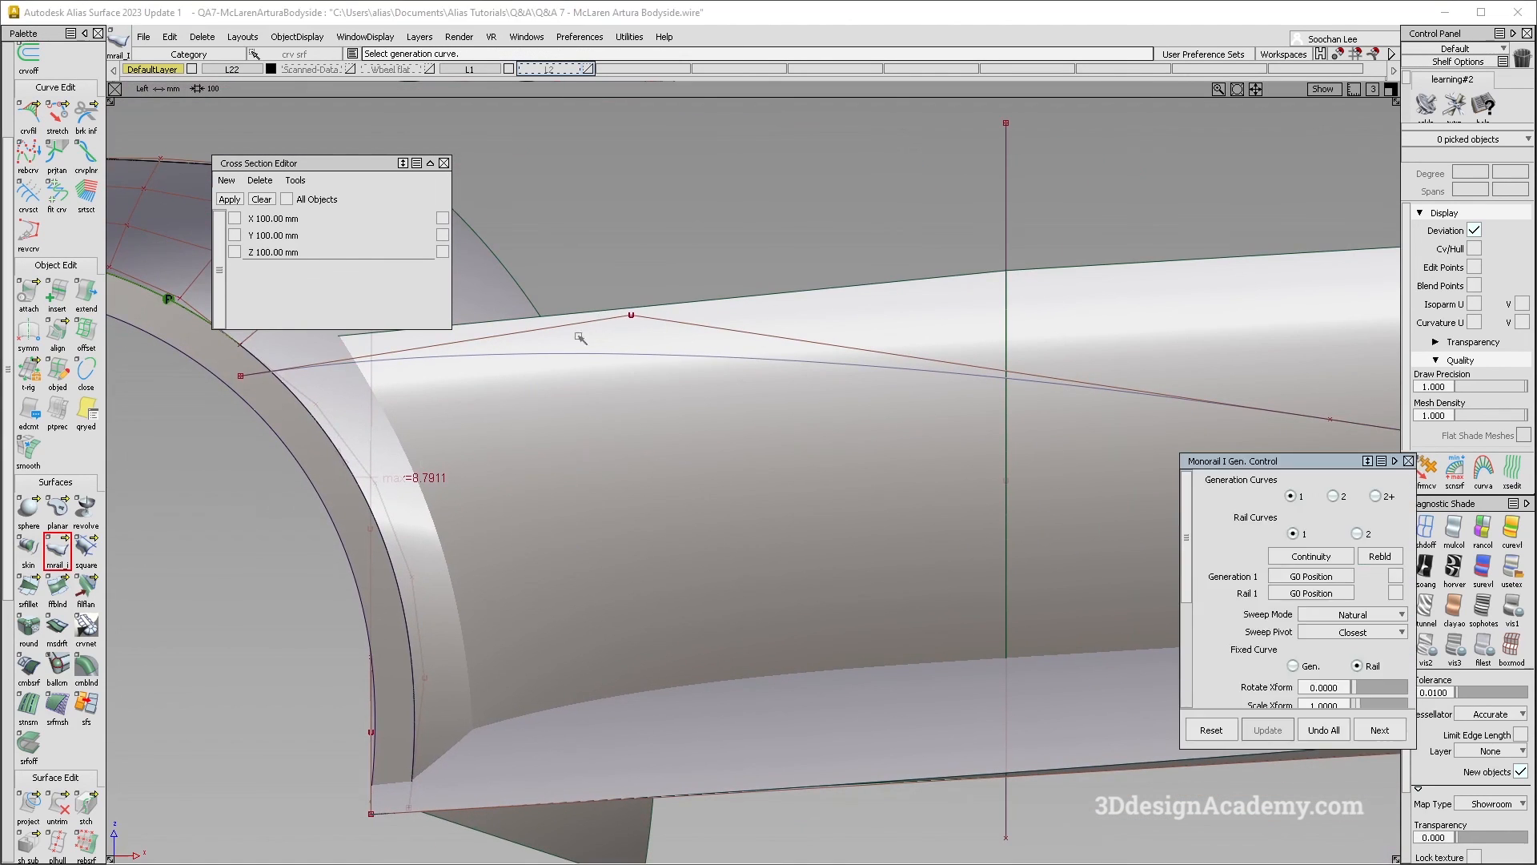
left_click_drag(577, 336, 497, 400, "ctrl+shift")
left_click(386, 475)
left_click(786, 508)
right_click_drag(786, 509, 411, 613, "alt+shift")
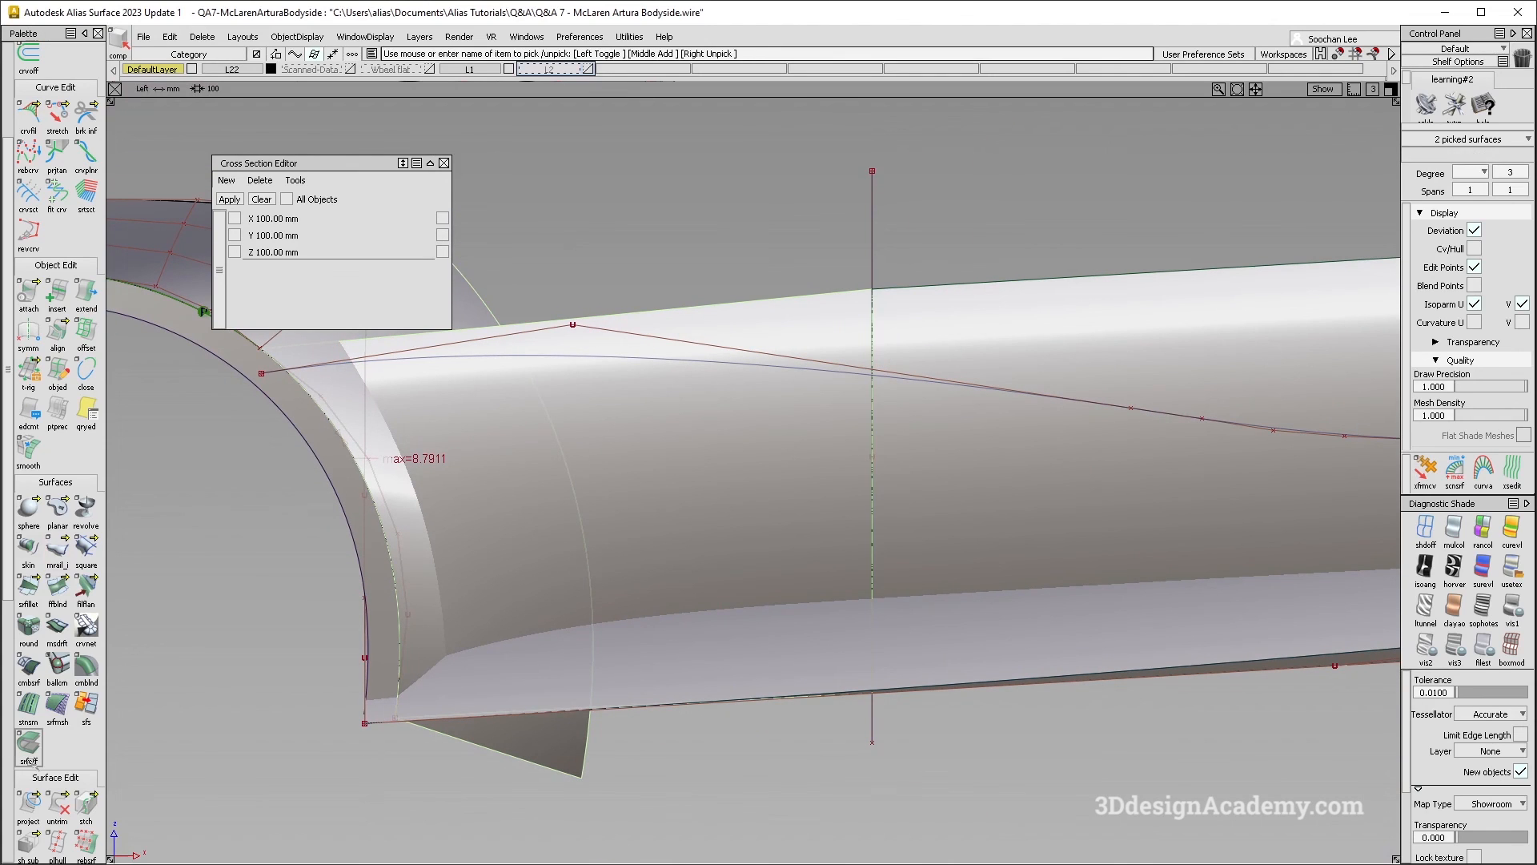
double_click(29, 803)
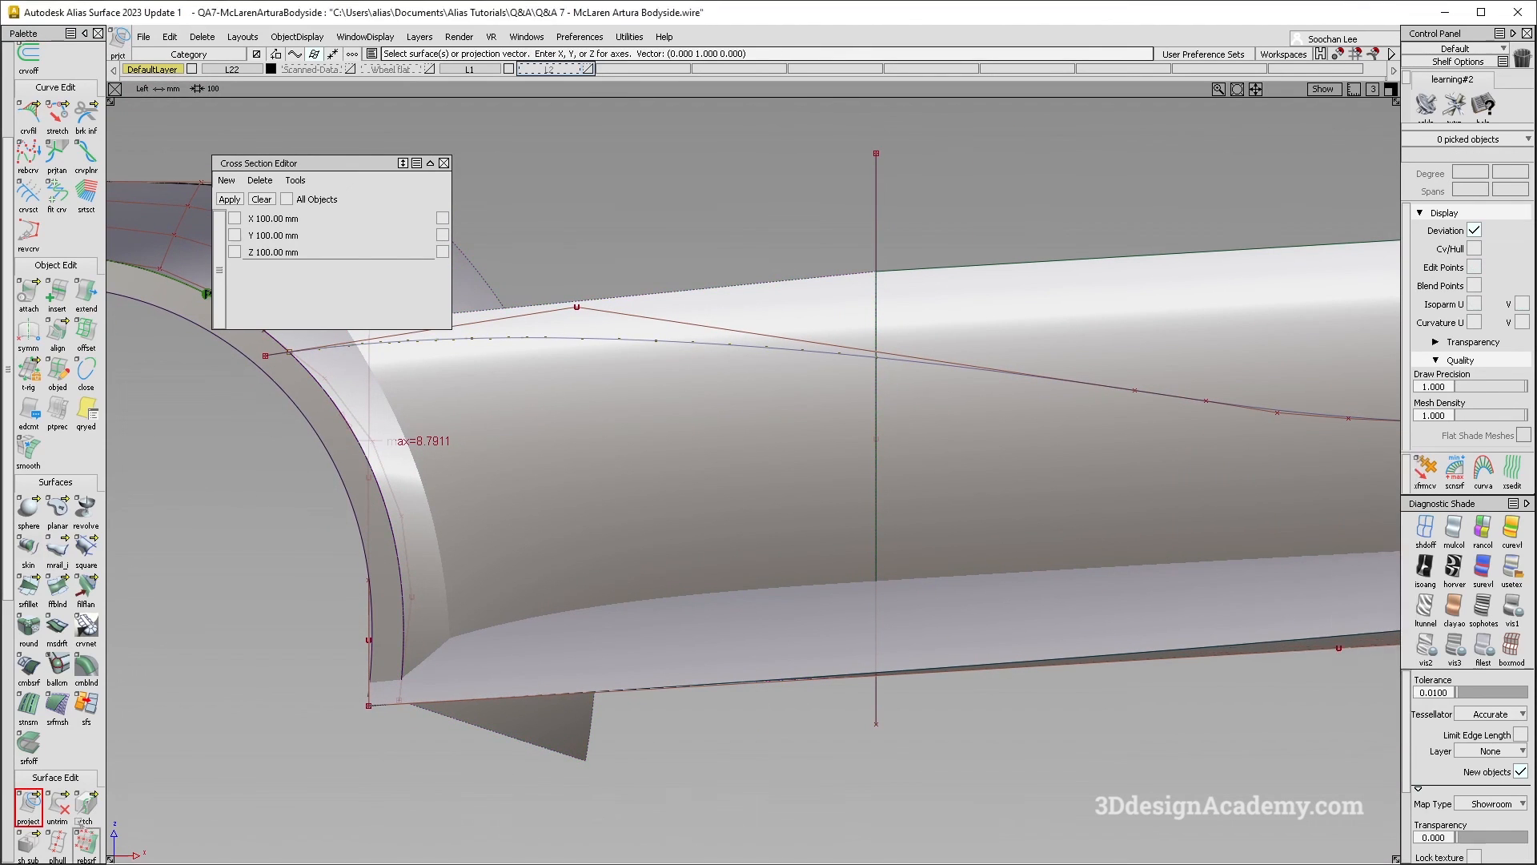
Step: Trim away the regions of the rail and body side surfaces above the long upper curve
double_click(57, 803)
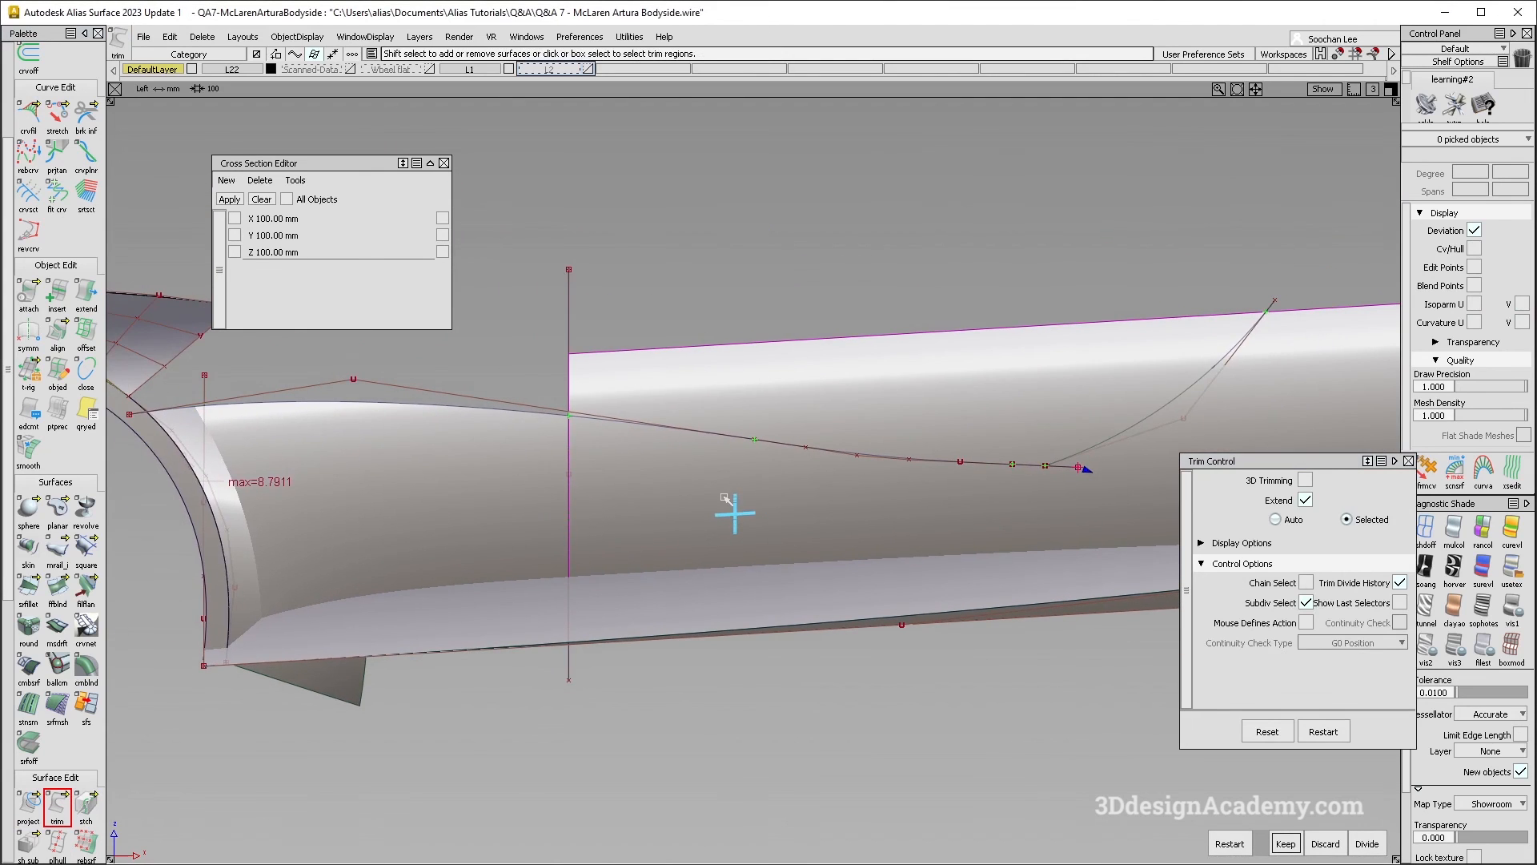
middle_click_drag(485, 469, 536, 469, "alt+shift")
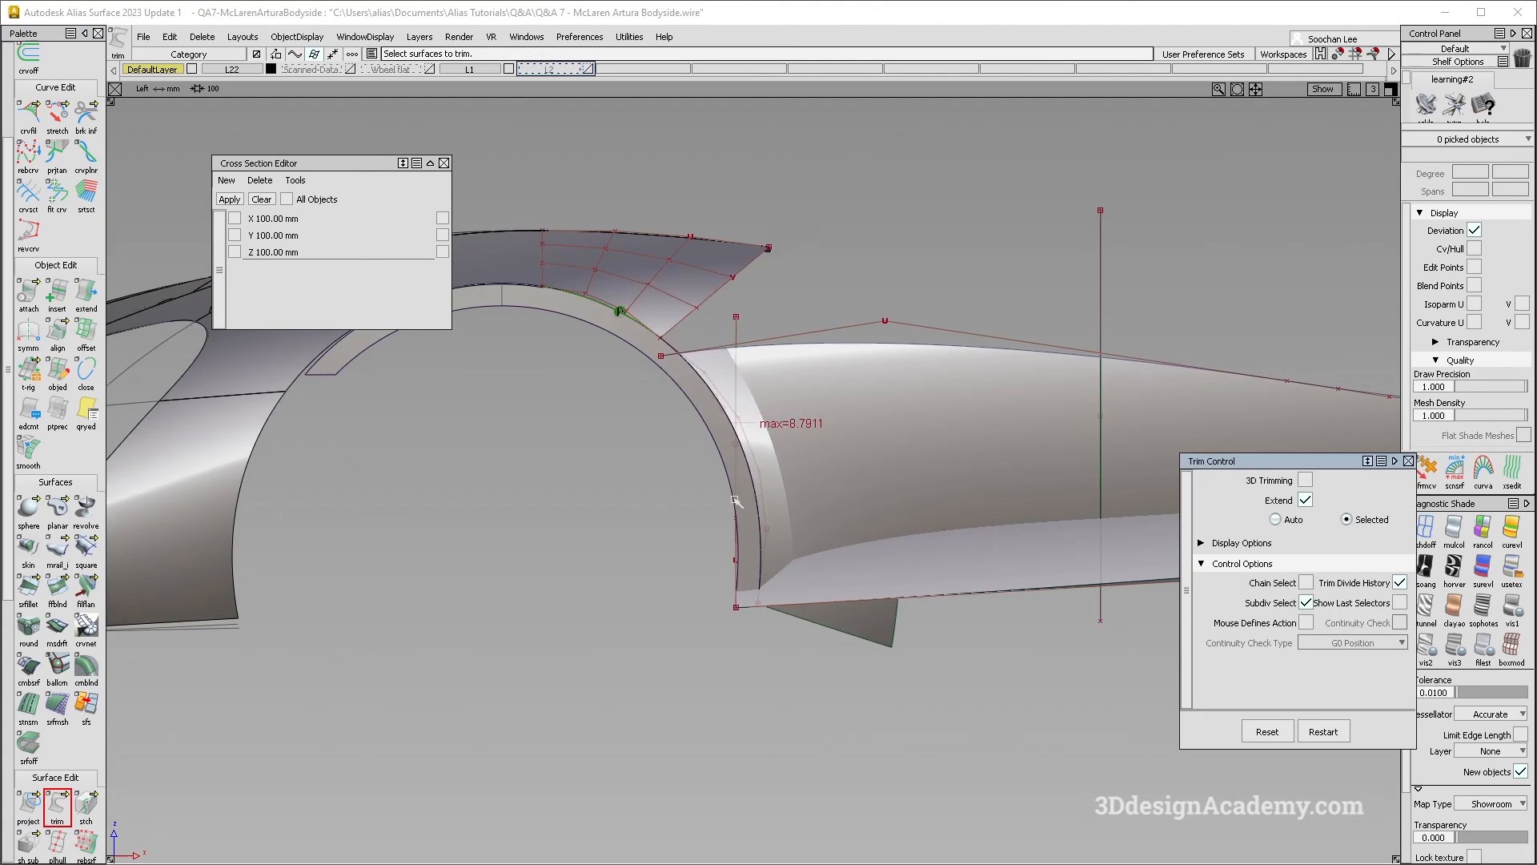
Step: Try a G2 curvature surface fillet with chordal length 50 between the new rail surface and the front body side surface
left_click_drag(931, 573, 969, 570, "ctrl+shift")
left_click(1454, 528)
left_click_drag(789, 569, 784, 488, "alt+shift")
right_click_drag(785, 489, 847, 439, "alt+shift")
left_click_drag(847, 440, 801, 543, "alt+shift")
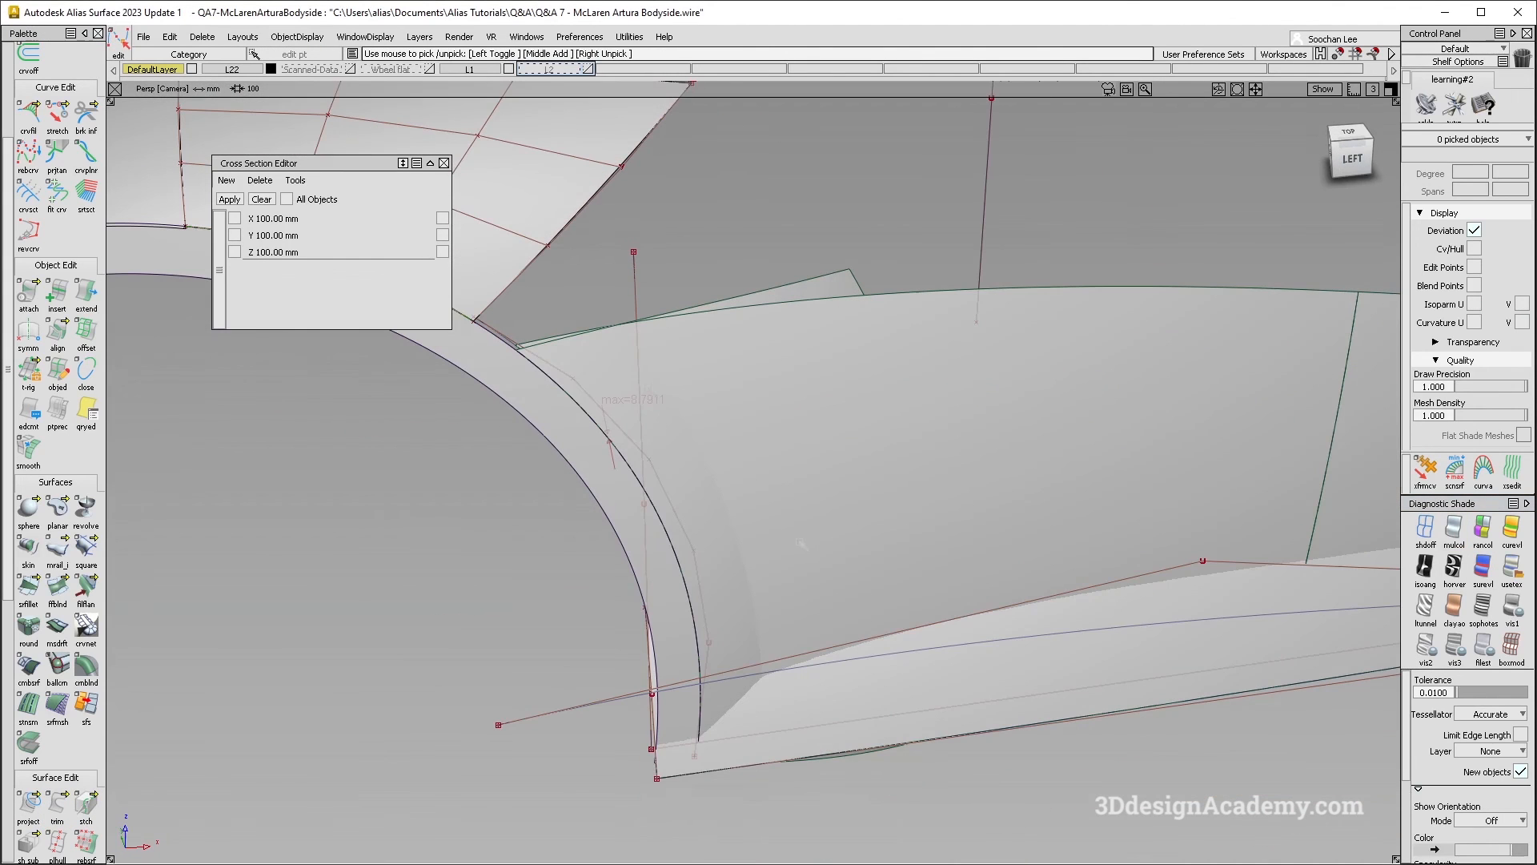
left_click(28, 586)
left_click(721, 590)
left_click(1017, 325)
left_click_drag(1017, 320, 1028, 366, "alt+shift")
left_click_drag(948, 455, 961, 445, "alt+shift")
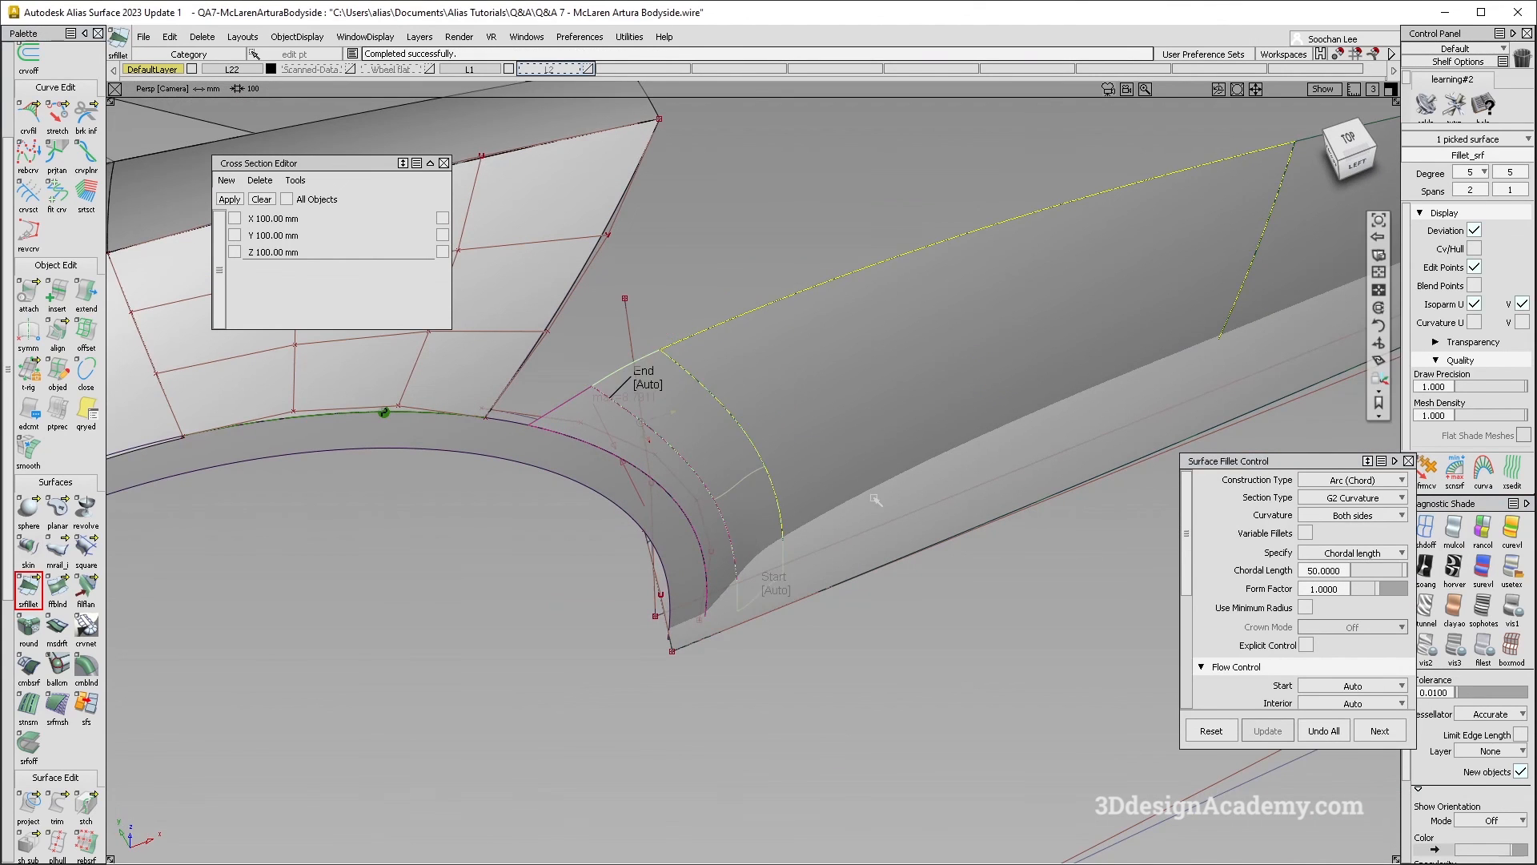
Step: Inspect the fillet around the wheel arch corner and undo it
left_click_drag(876, 501, 758, 411, "alt+shift")
left_click_drag(789, 552, 804, 484, "alt+shift")
middle_click_drag(834, 572, 827, 458, "alt+shift")
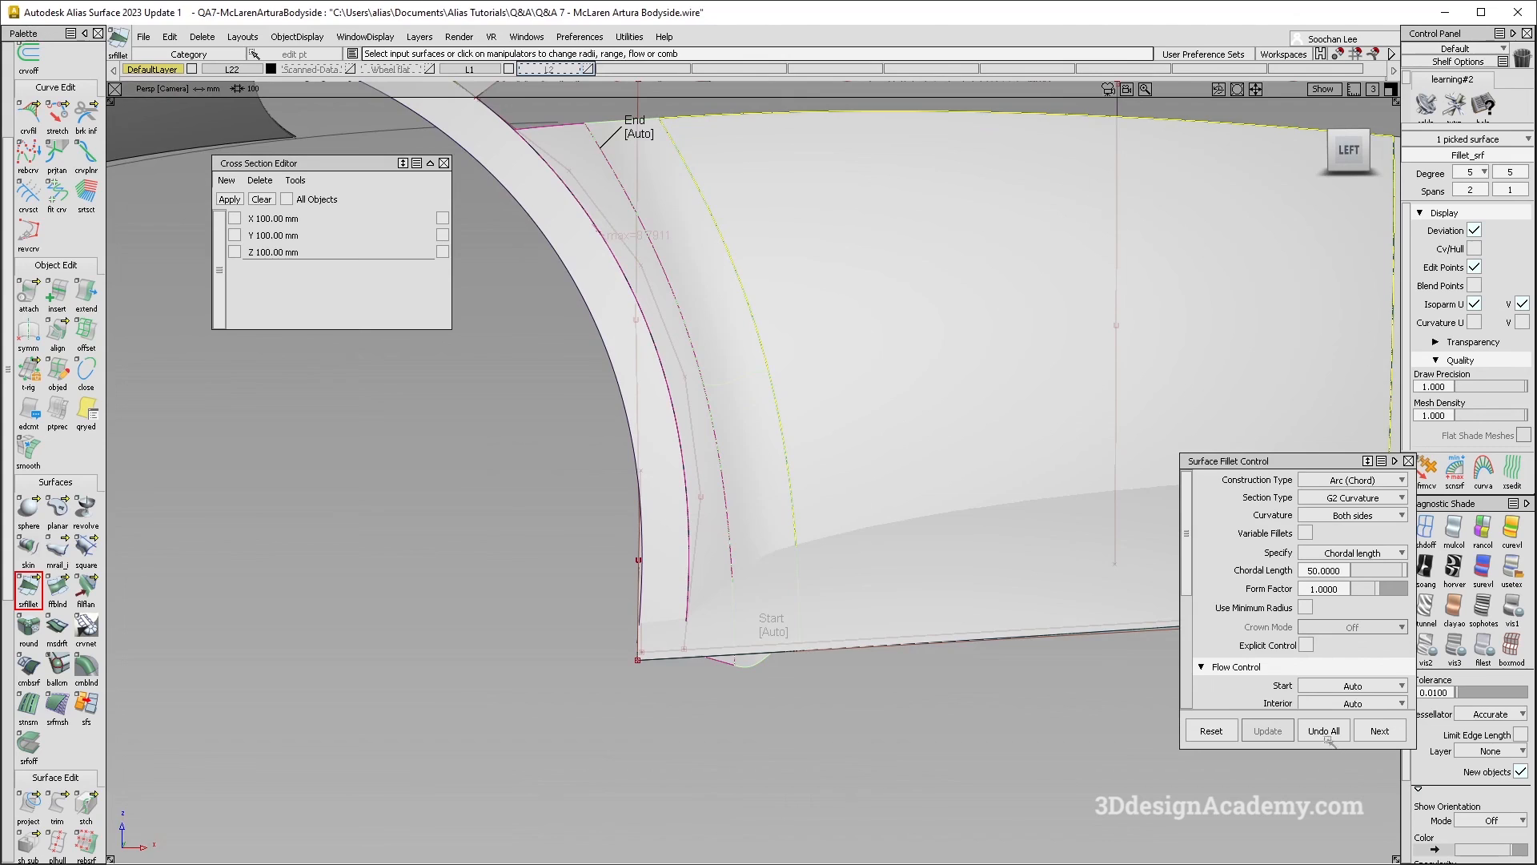
left_click(1324, 732)
Step: In the shaded side view, hide the lower body side surface behind the wheel arch
left_click_drag(776, 576, 757, 512, "alt+shift")
left_click_drag(757, 512, 776, 670, "ctrl+shift")
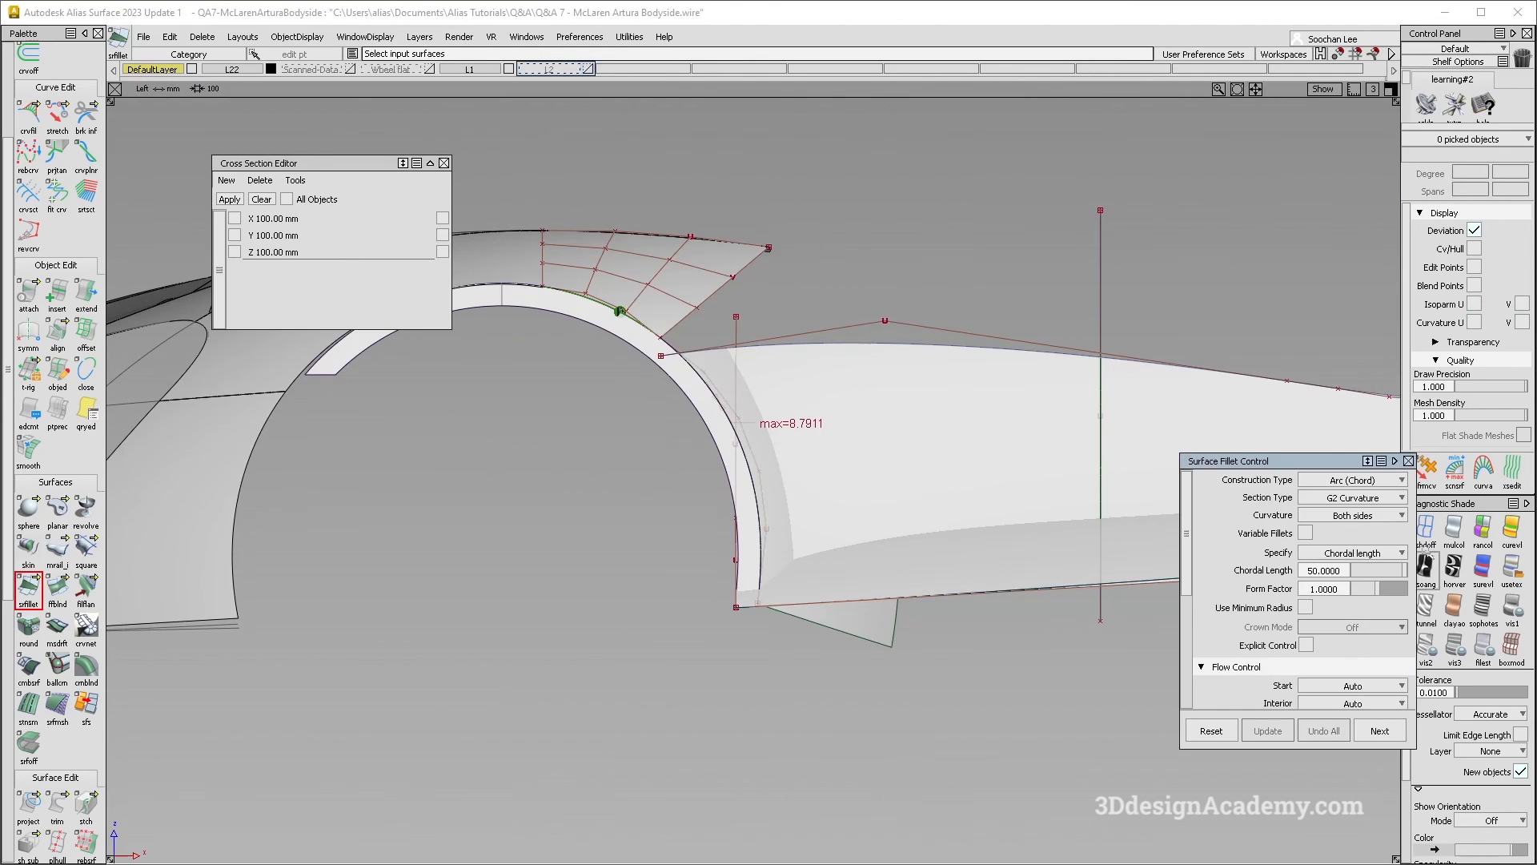
scroll(862, 347, "up", 5)
left_click_drag(863, 347, 728, 422, "ctrl+shift")
left_click(763, 418)
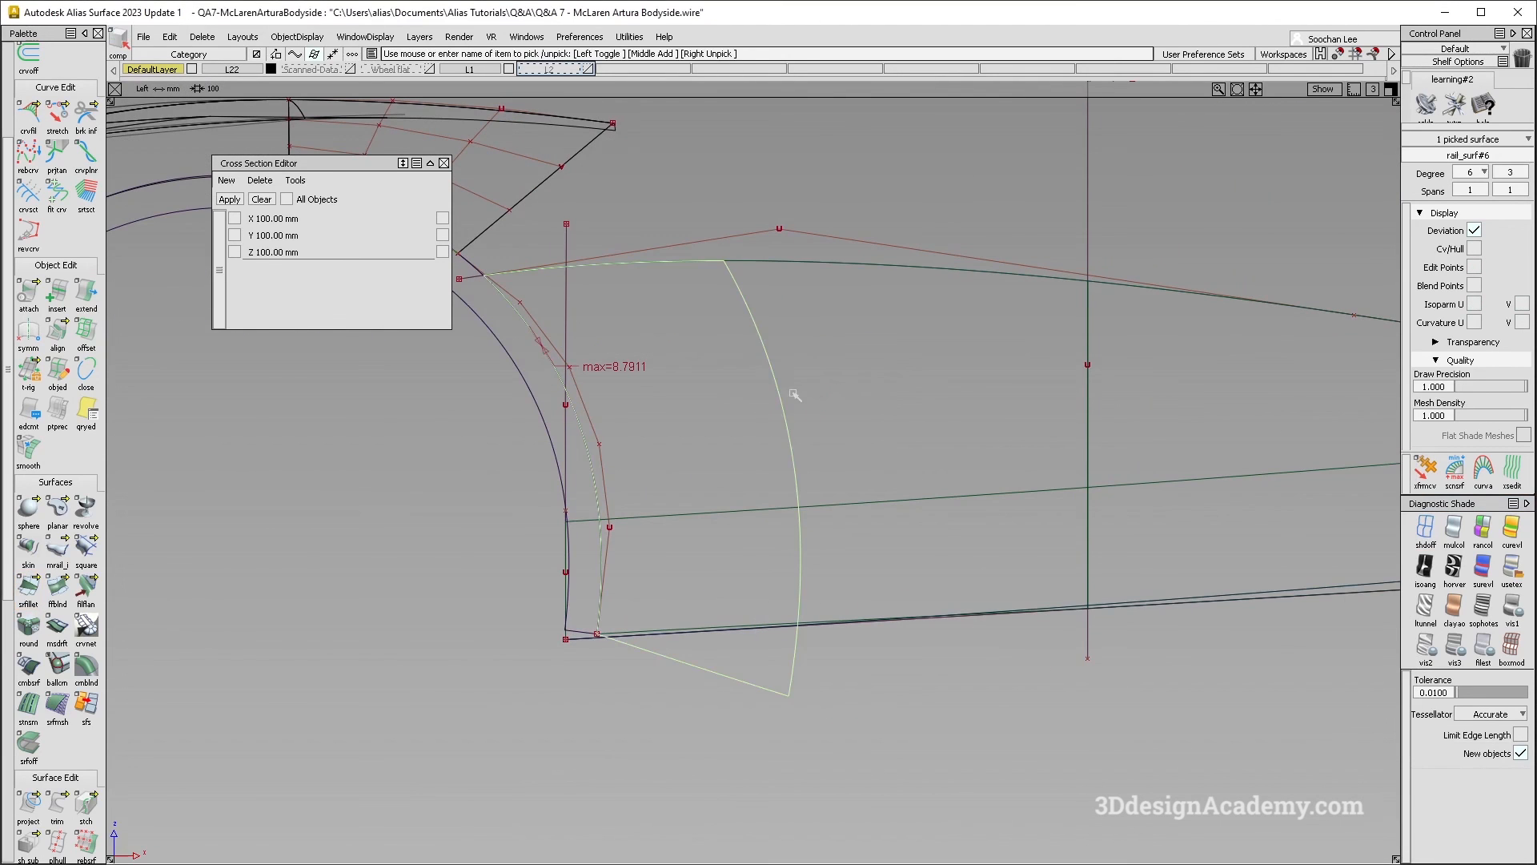
left_click_drag(800, 513, 810, 308, "ctrl+shift")
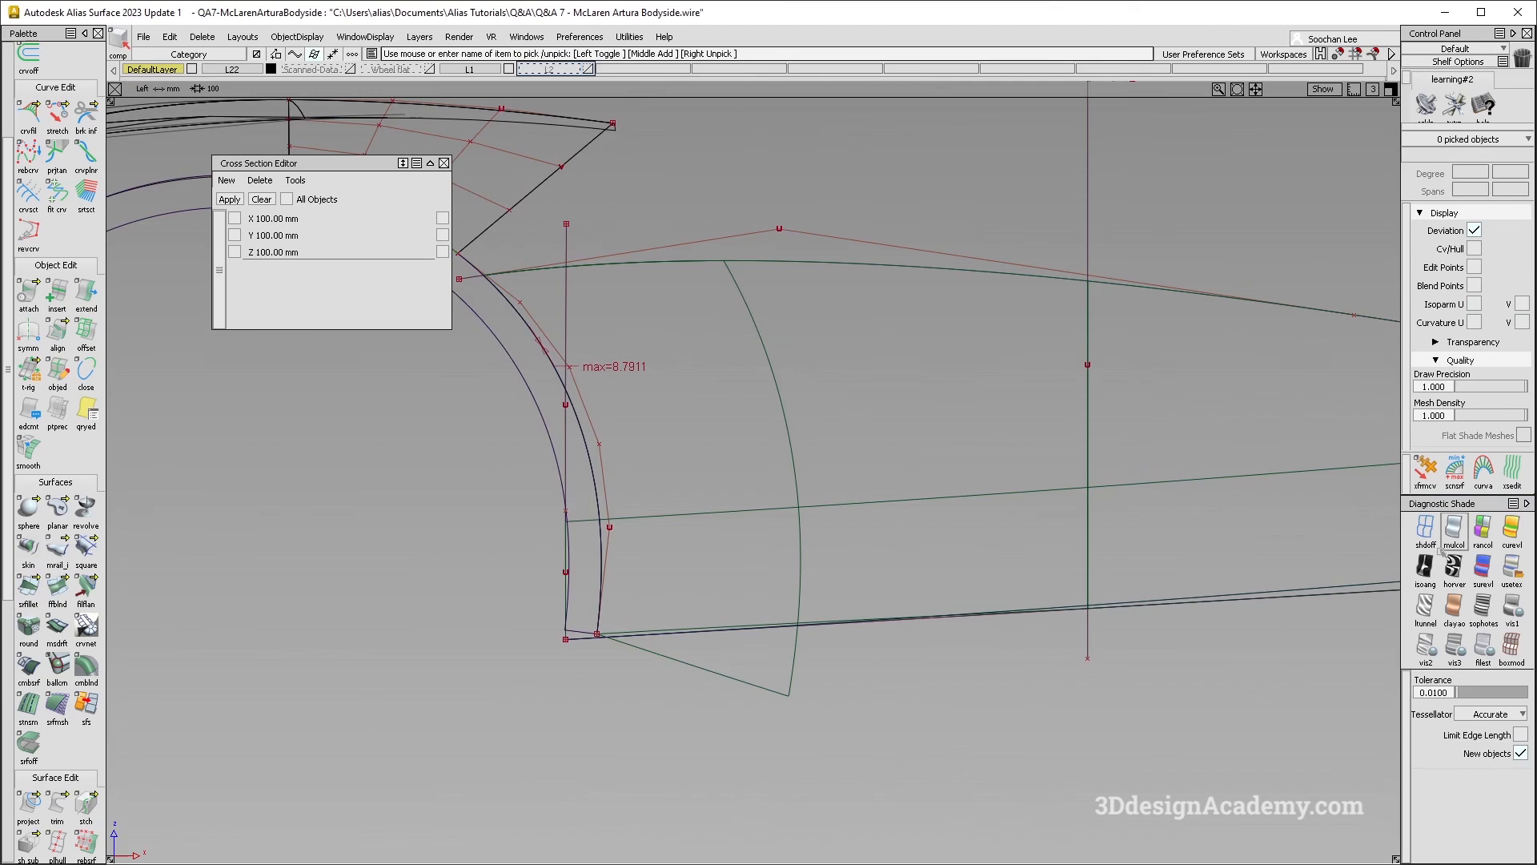
left_click(1453, 528)
left_click_drag(625, 626, 623, 623, "ctrl+shift")
left_click(626, 618)
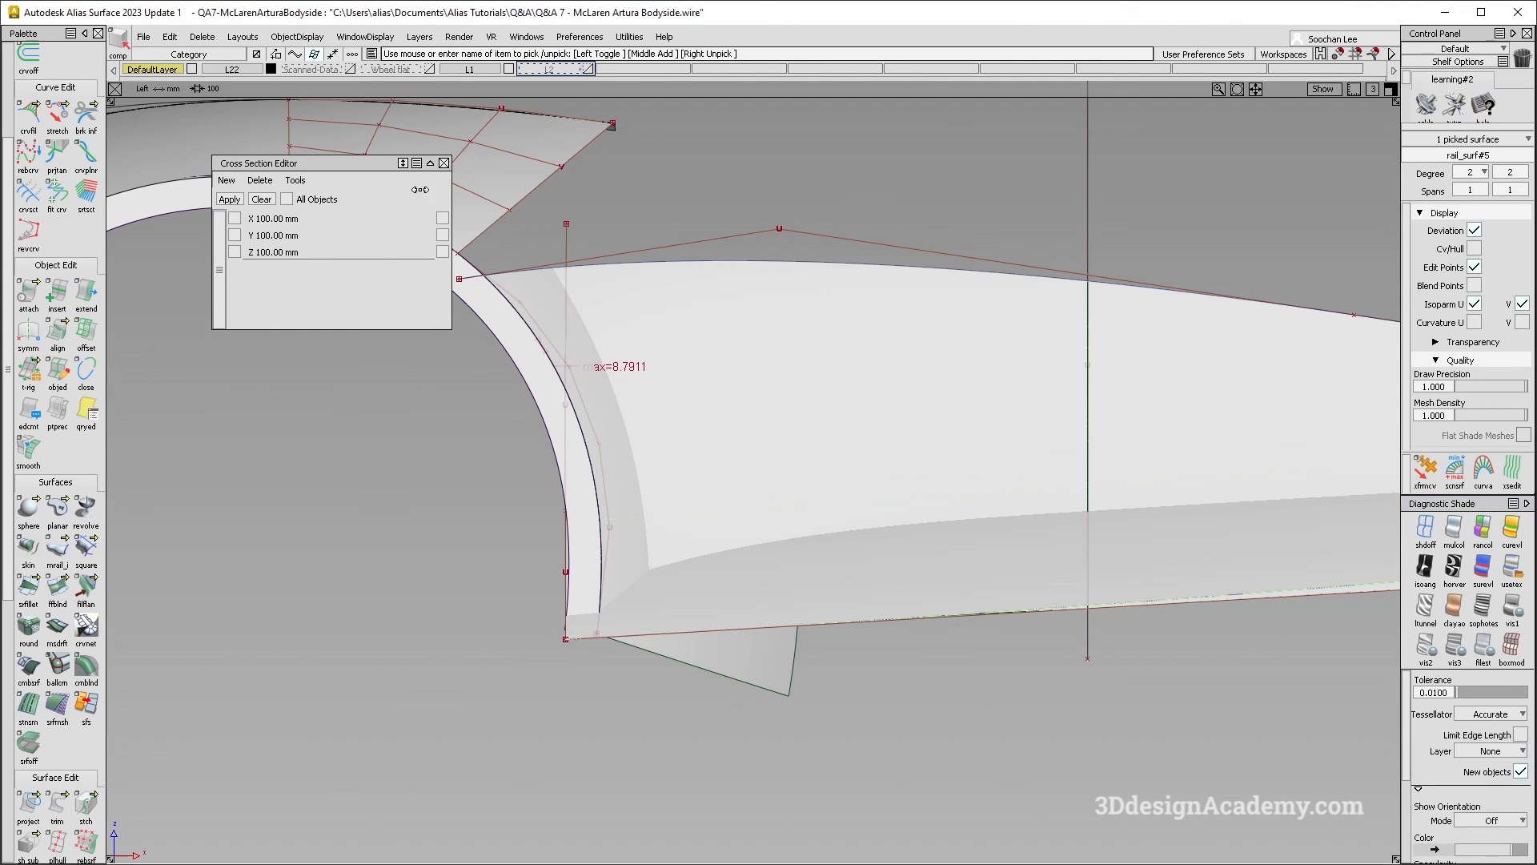
left_click(297, 37)
left_click(292, 93)
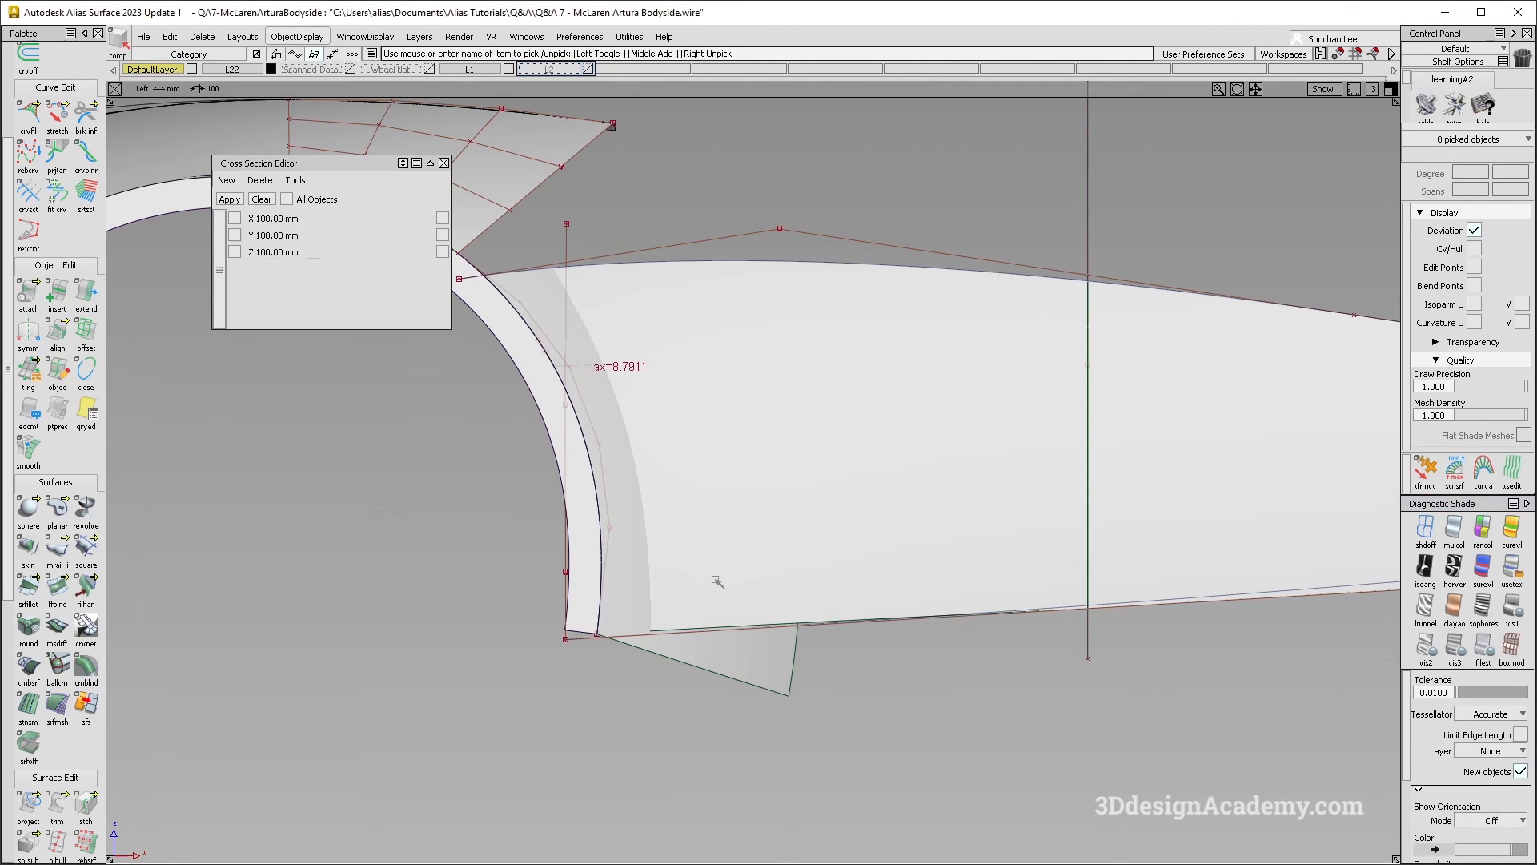
Step: Project the front body side surface's lower edge onto the rail surface along the Y vector
right_click_drag(637, 628, 797, 625, "alt+shift")
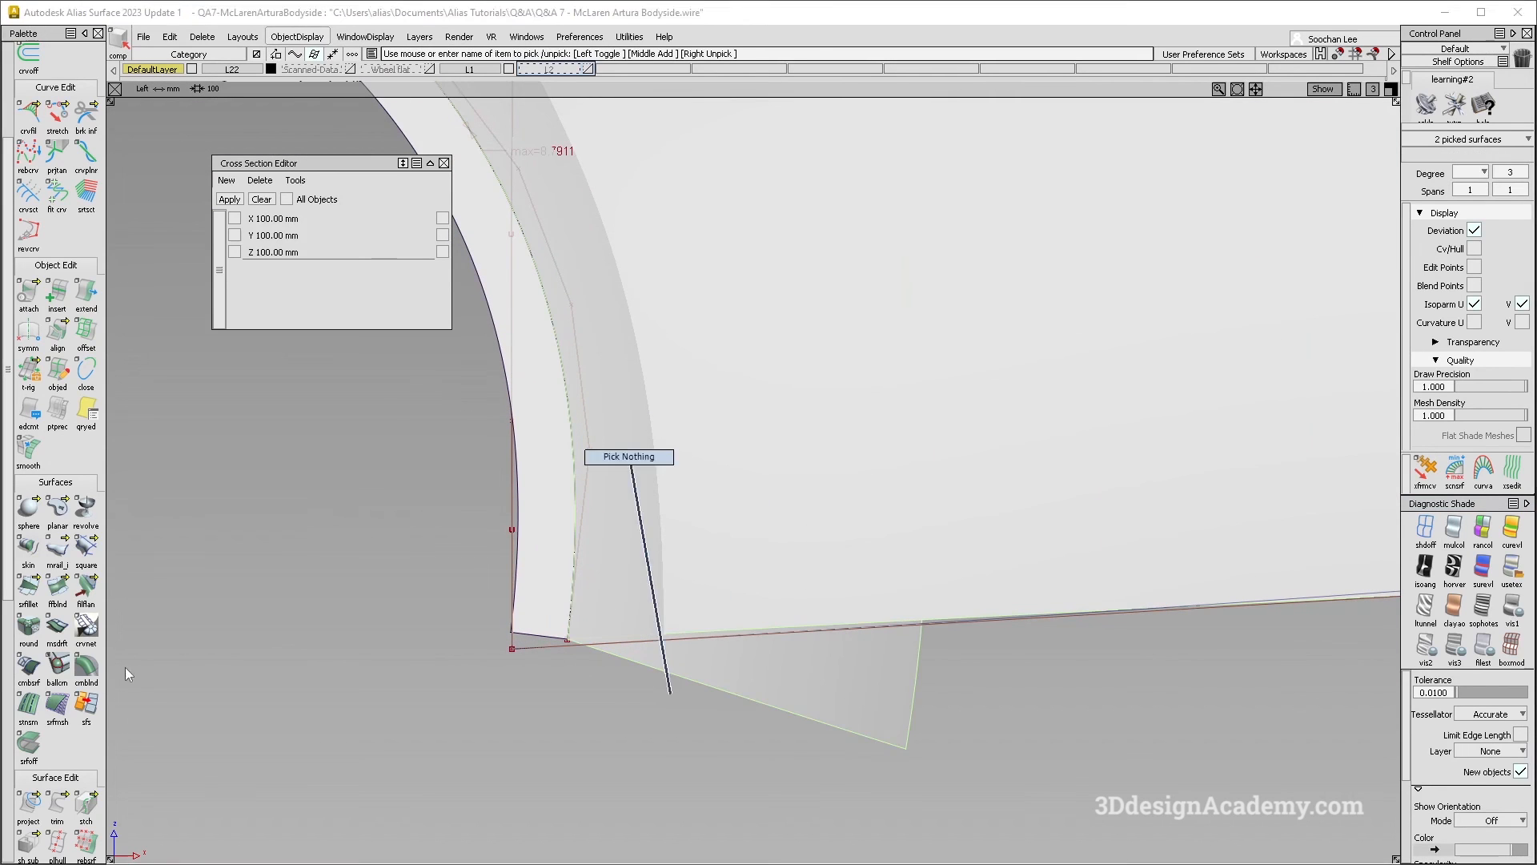
left_click(30, 803)
left_click(716, 632)
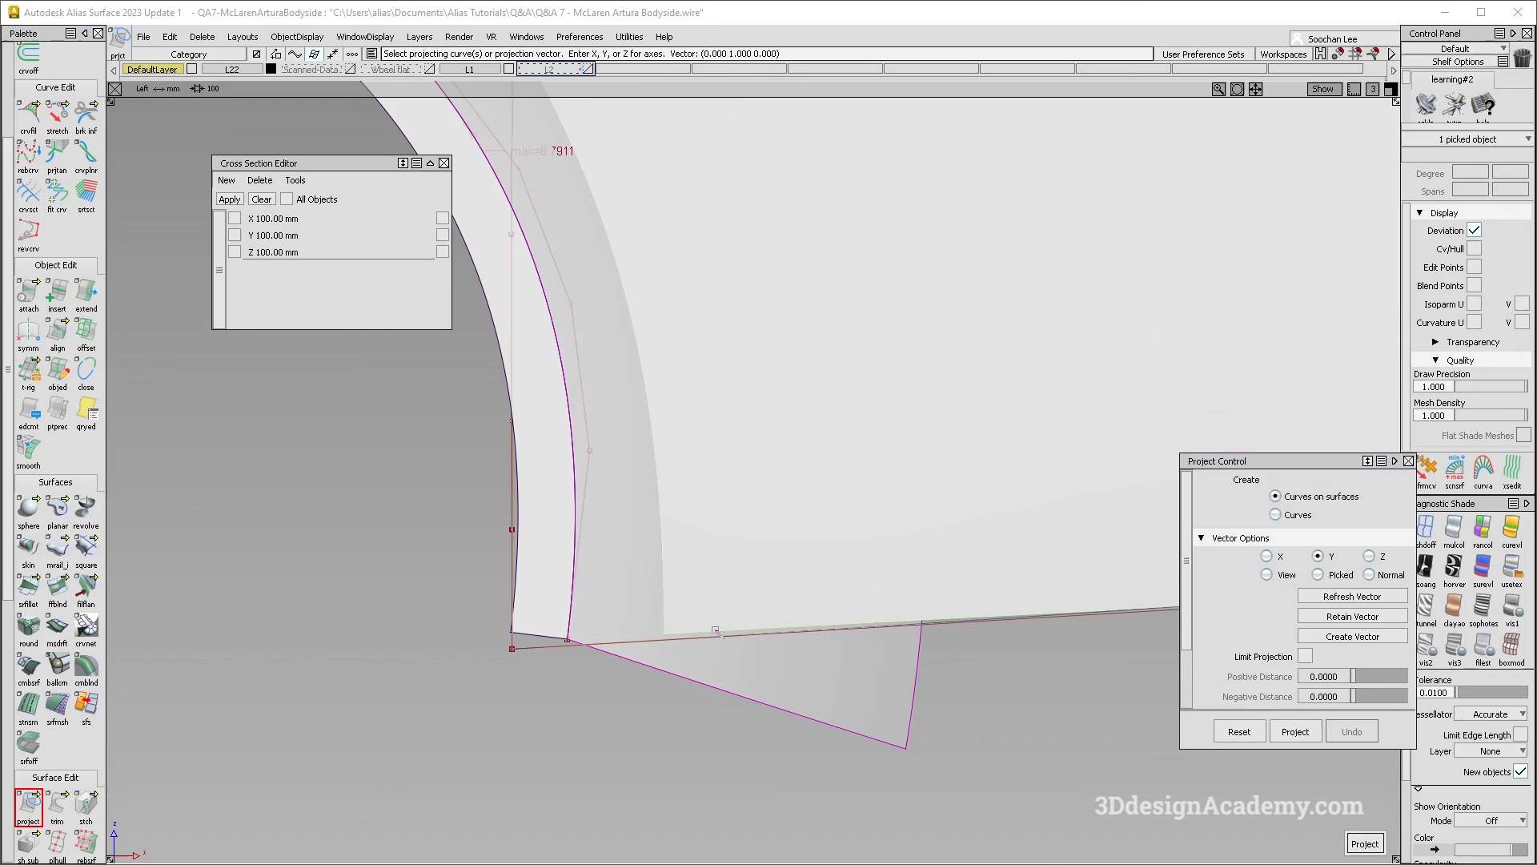
left_click(30, 803)
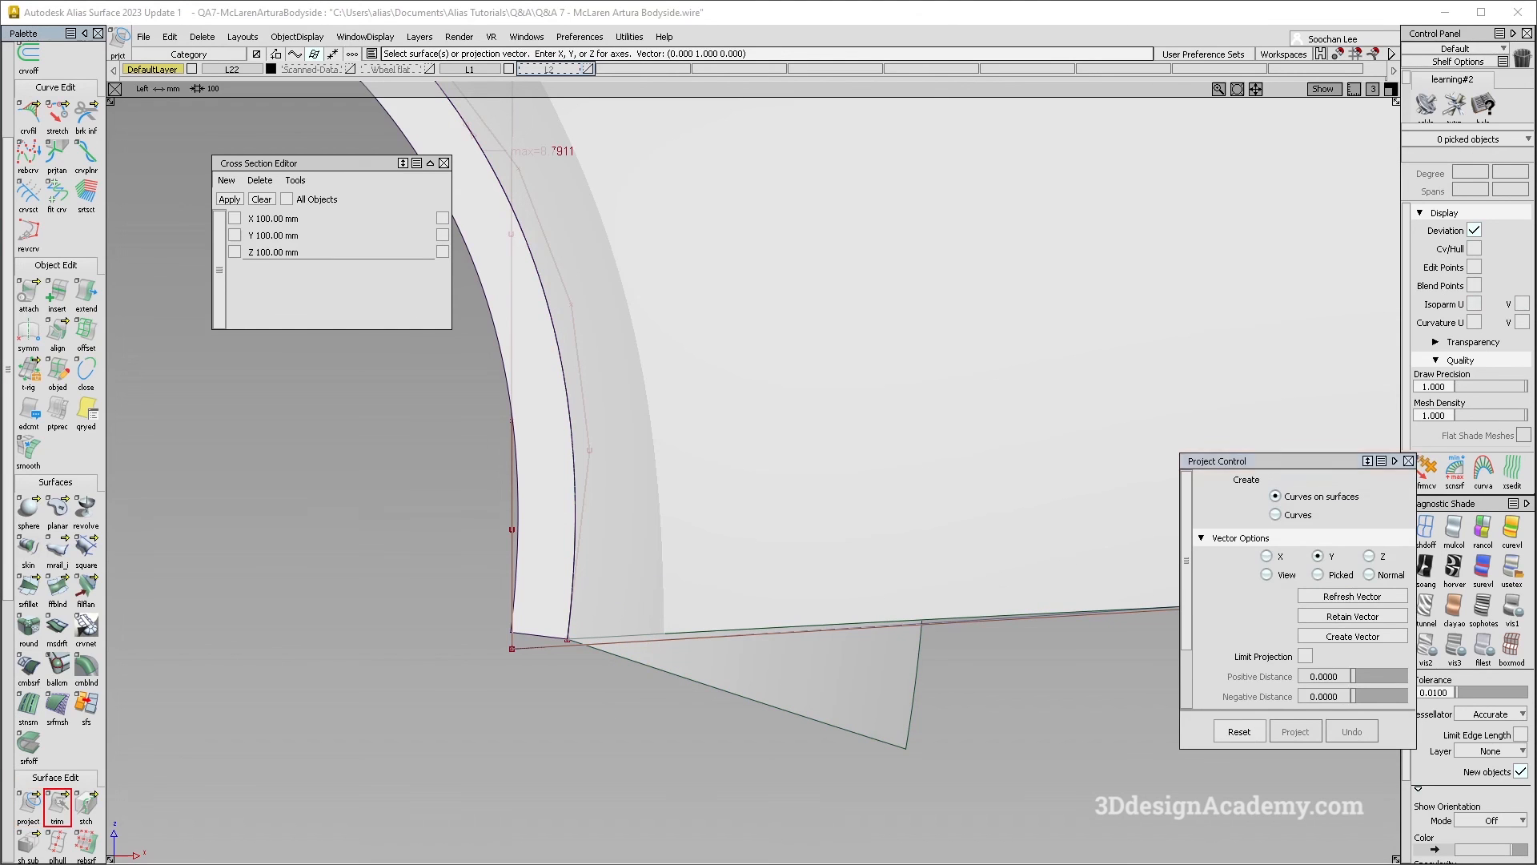
Step: Trim away the triangular part of the rail surface below the projected lower edge
left_click(59, 804)
left_click(633, 593)
key("space")
key("F8")
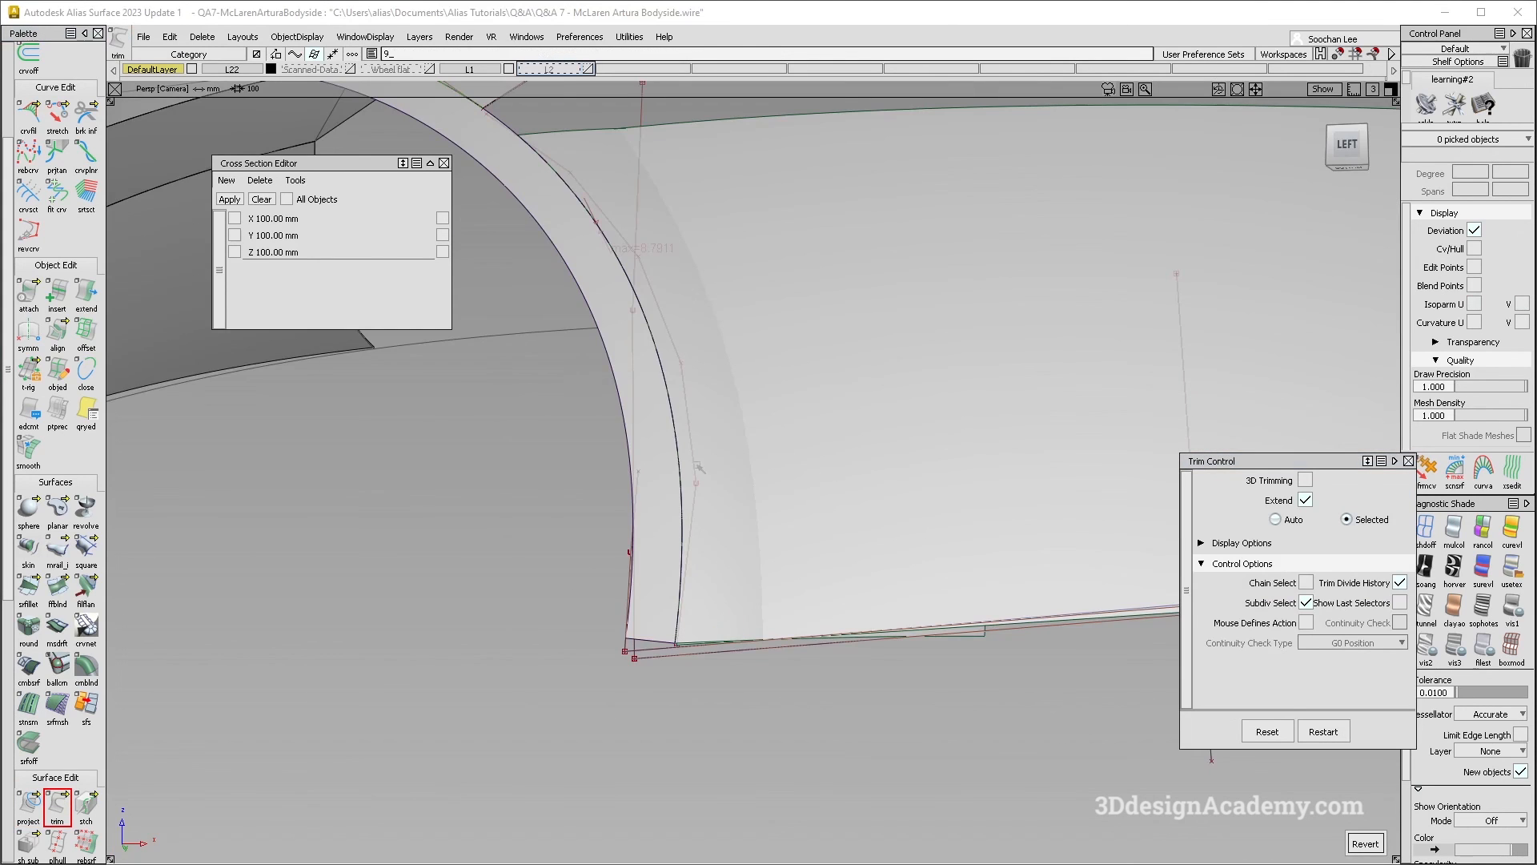
left_click_drag(697, 464, 767, 607, "alt+shift")
Step: Make the hidden lower body side surface visible again and check the arch corner in the reference photo
left_click(365, 37)
mouse_move(307, 39)
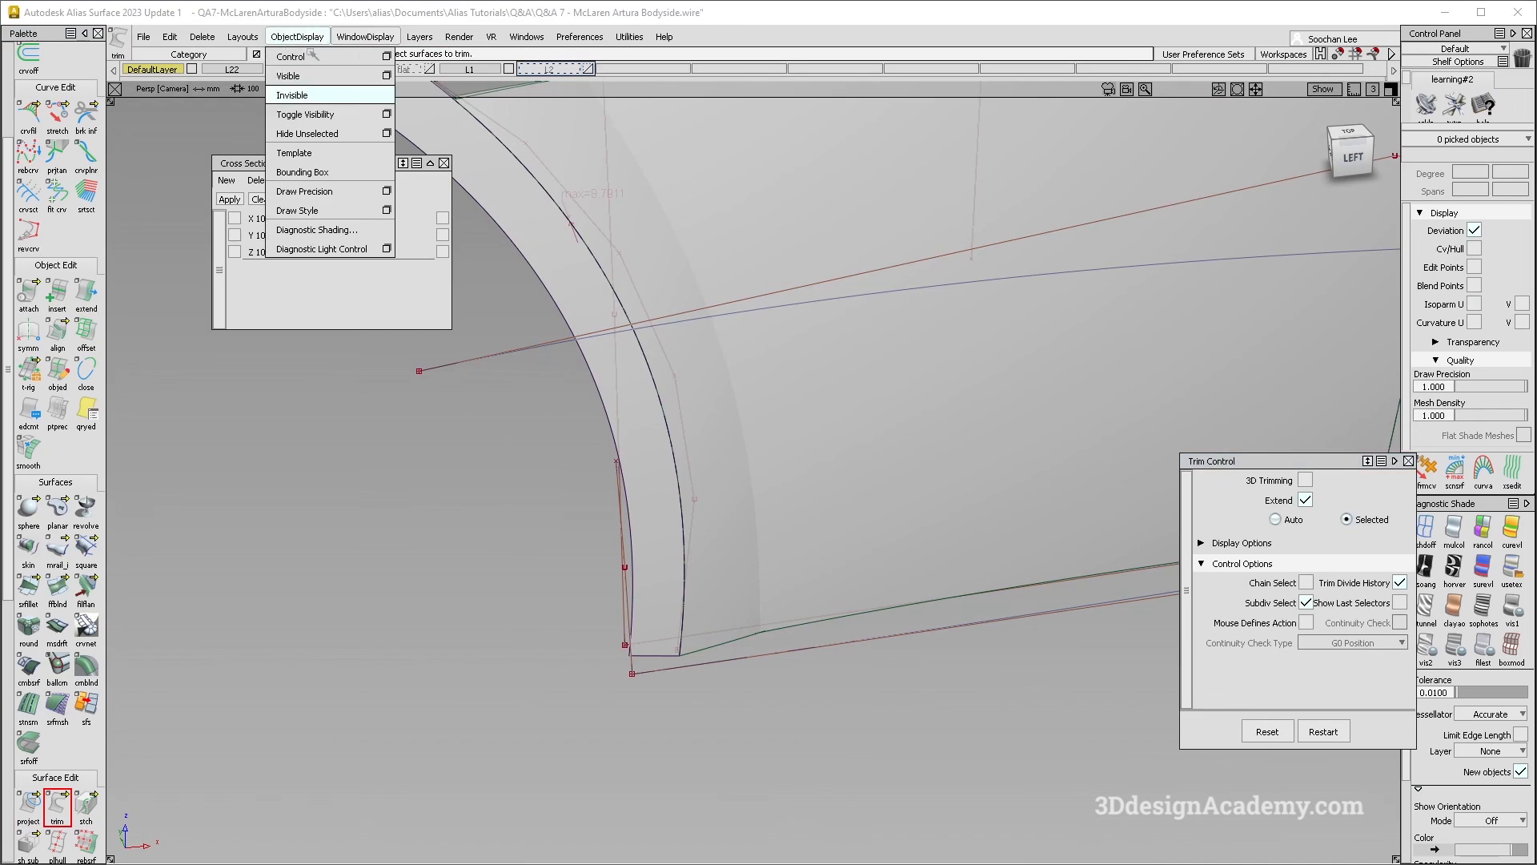
left_click(306, 76)
left_click_drag(689, 512, 725, 572, "alt+shift")
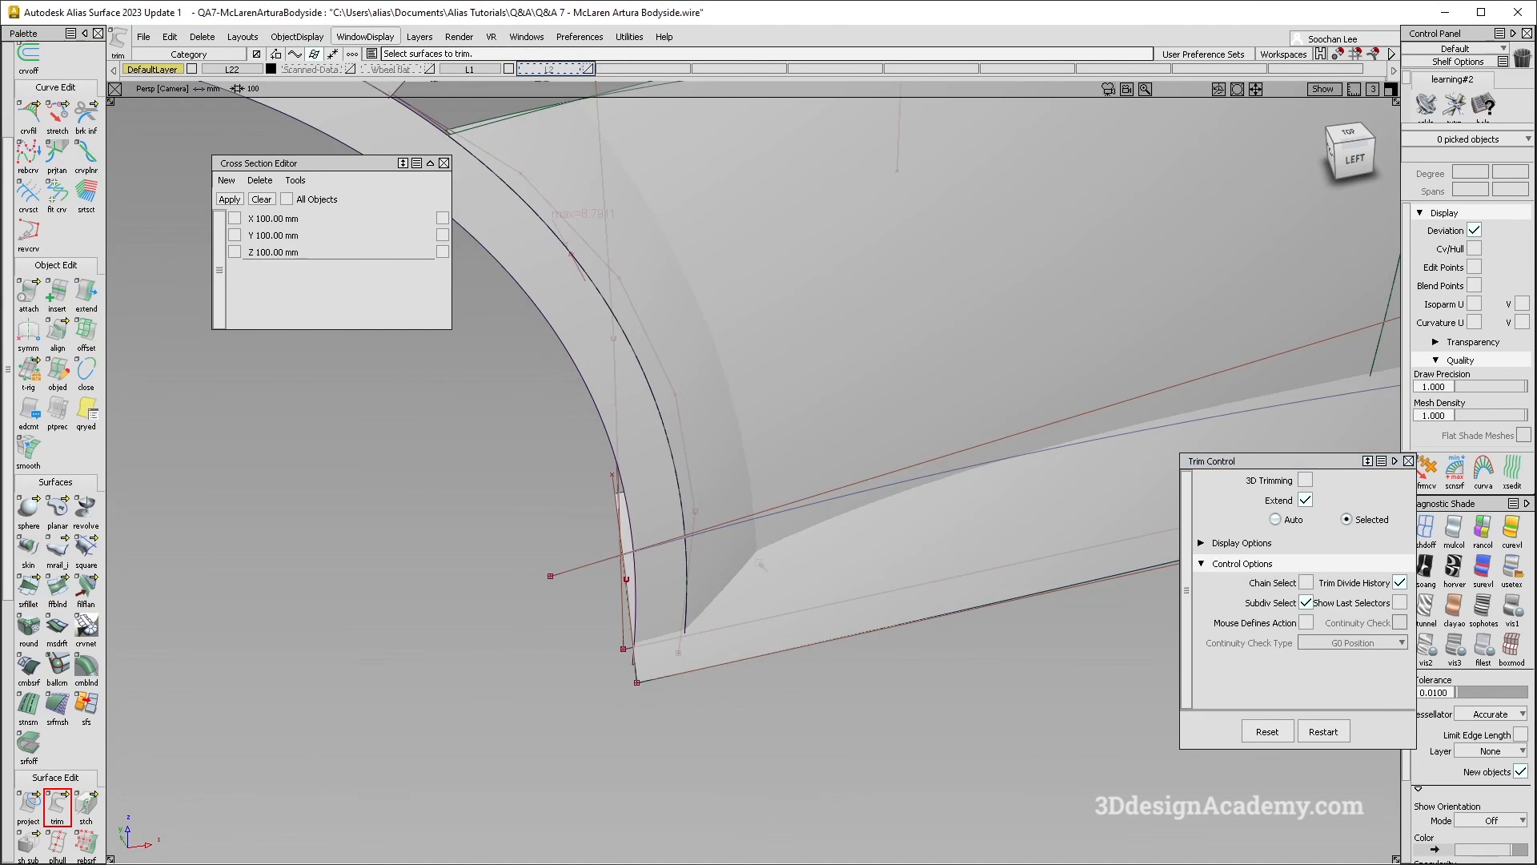
key("alt+Tab")
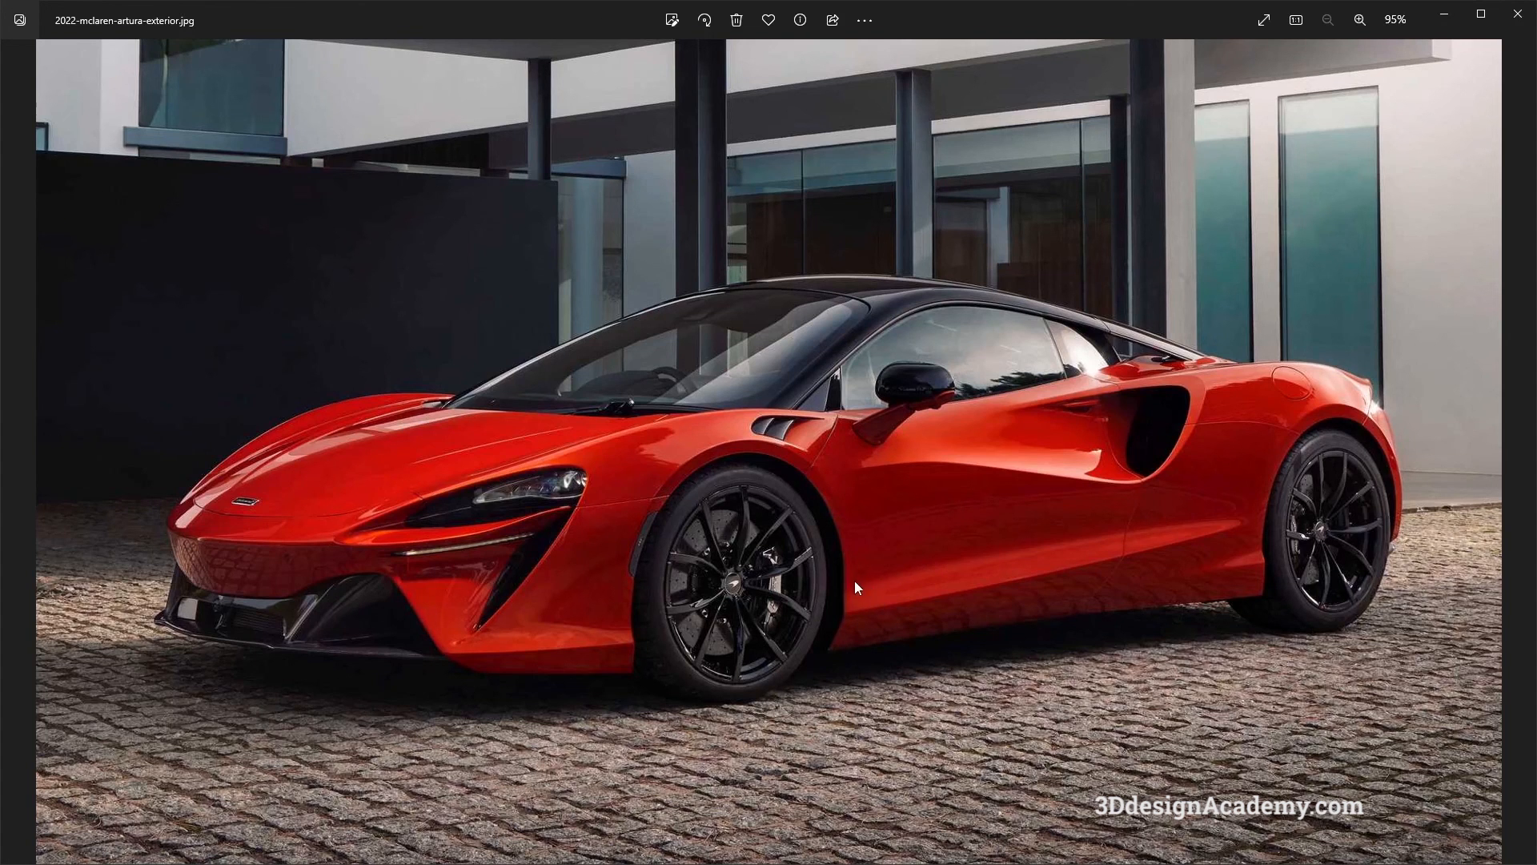
key("alt+Tab")
Step: Try a surface fillet between the rail surface and front body side surface, with its chordal length set to 100
left_click_drag(754, 611, 833, 581, "alt+shift")
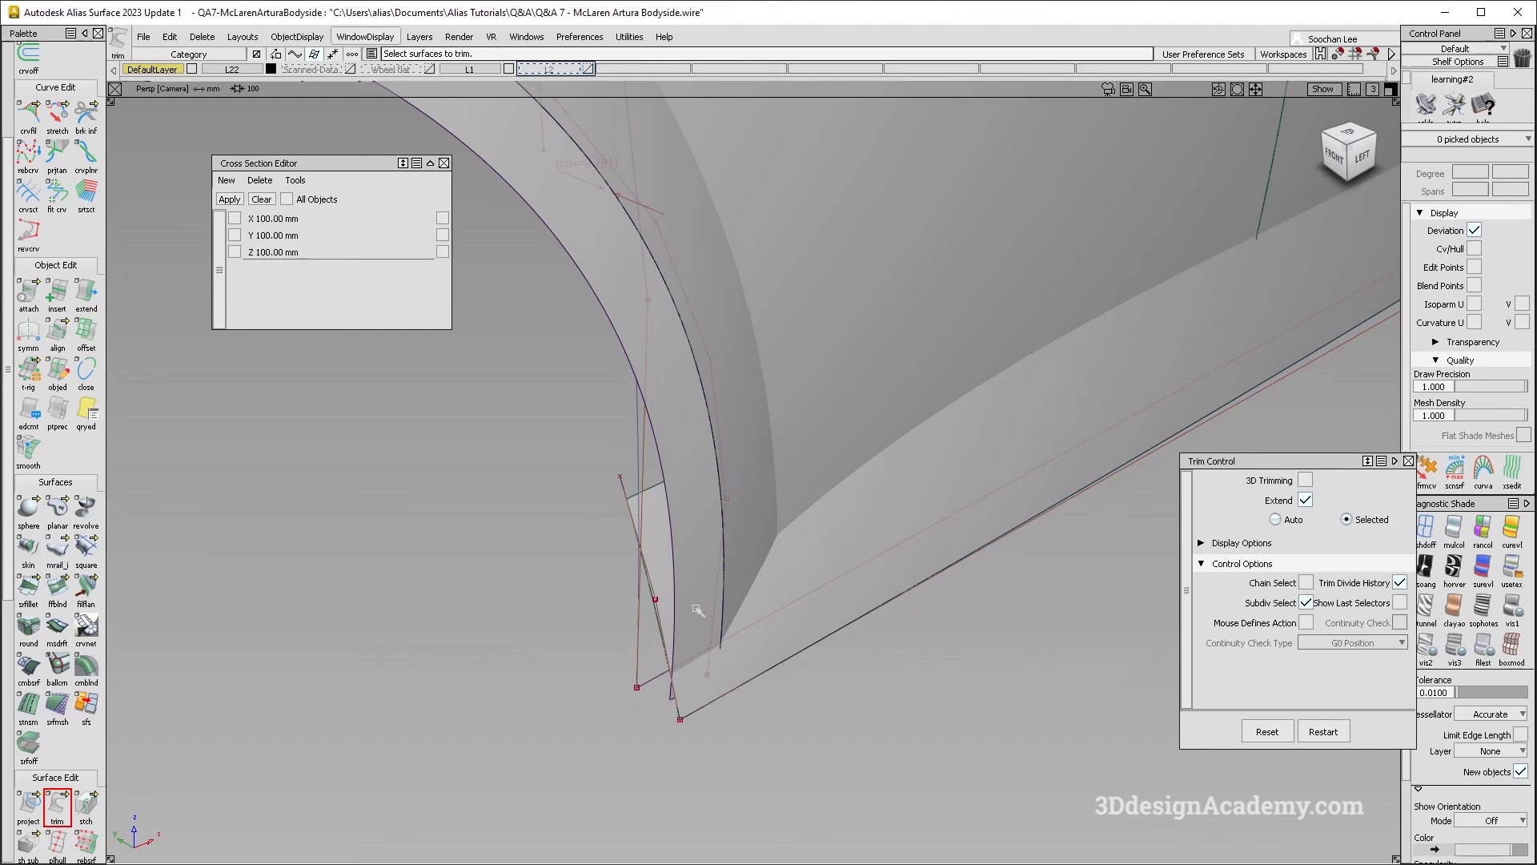
left_click_drag(699, 563, 731, 464, "alt+shift")
left_click(57, 804)
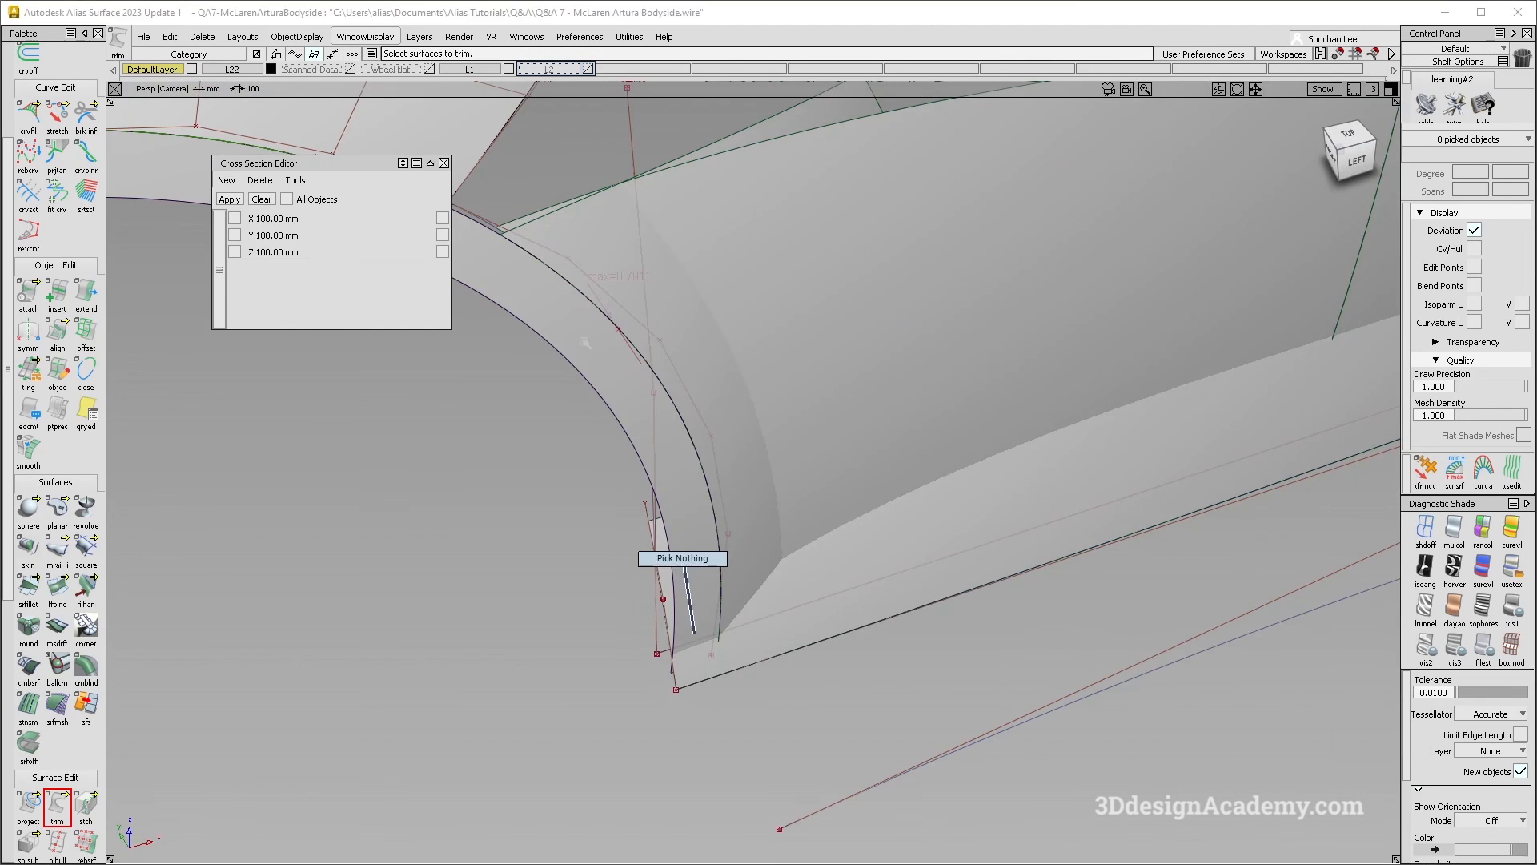
left_click(32, 588)
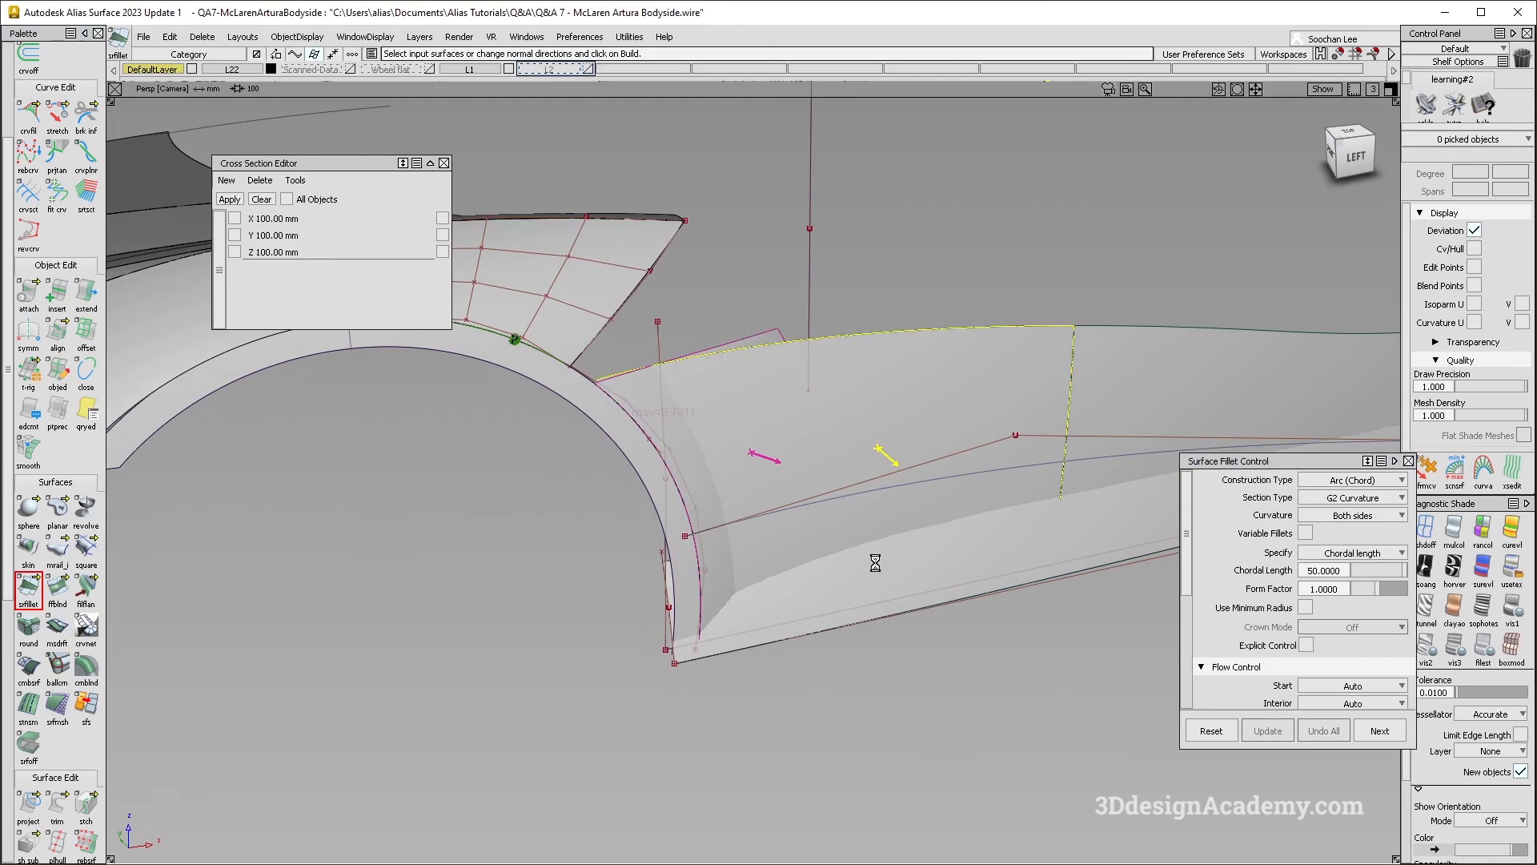
left_click(1370, 843)
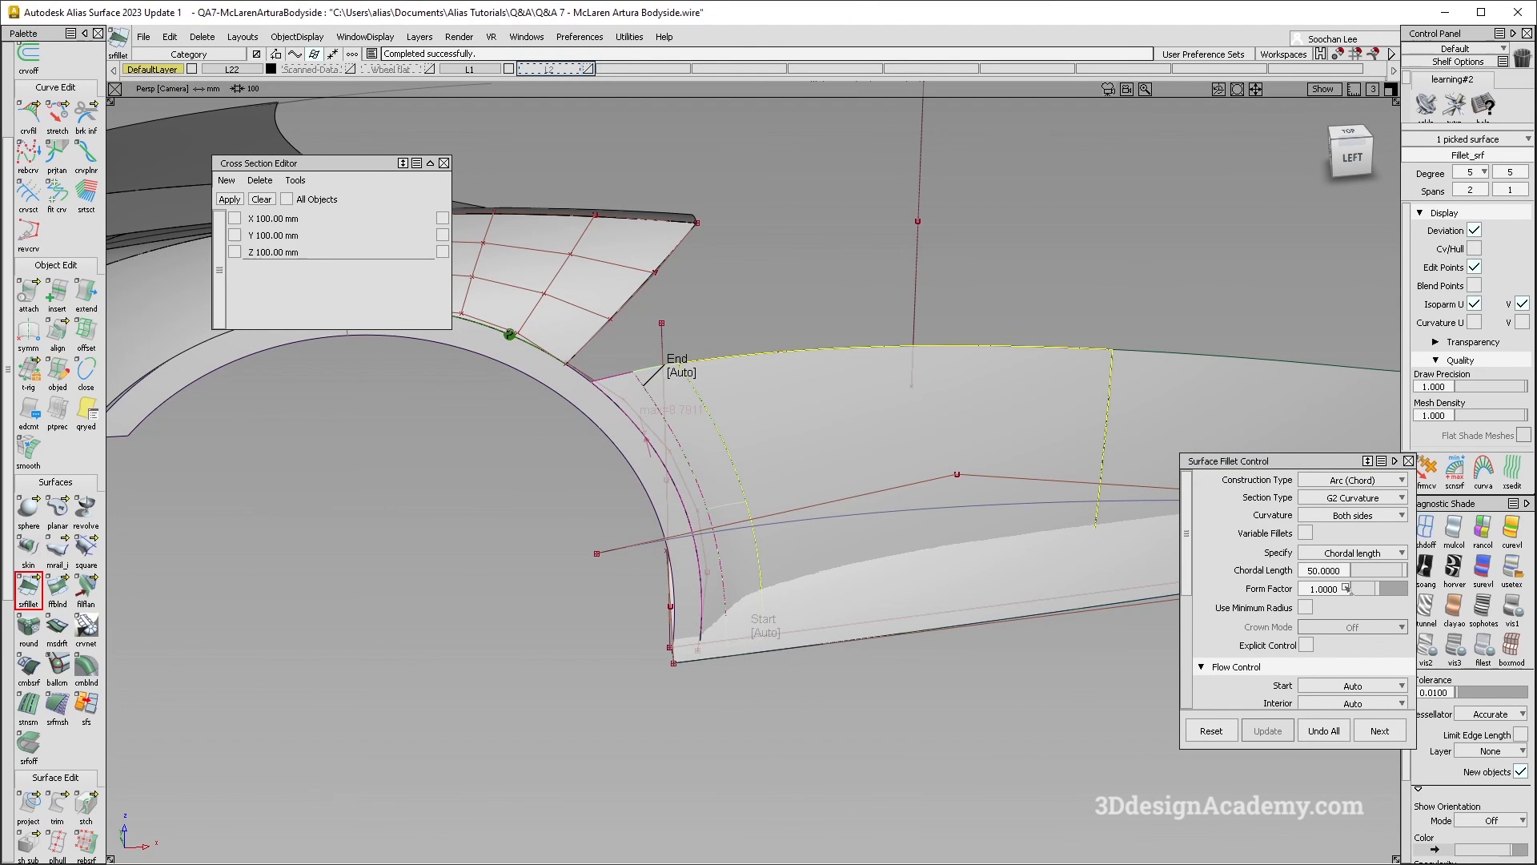
left_click(1341, 570)
type("100")
key("Return")
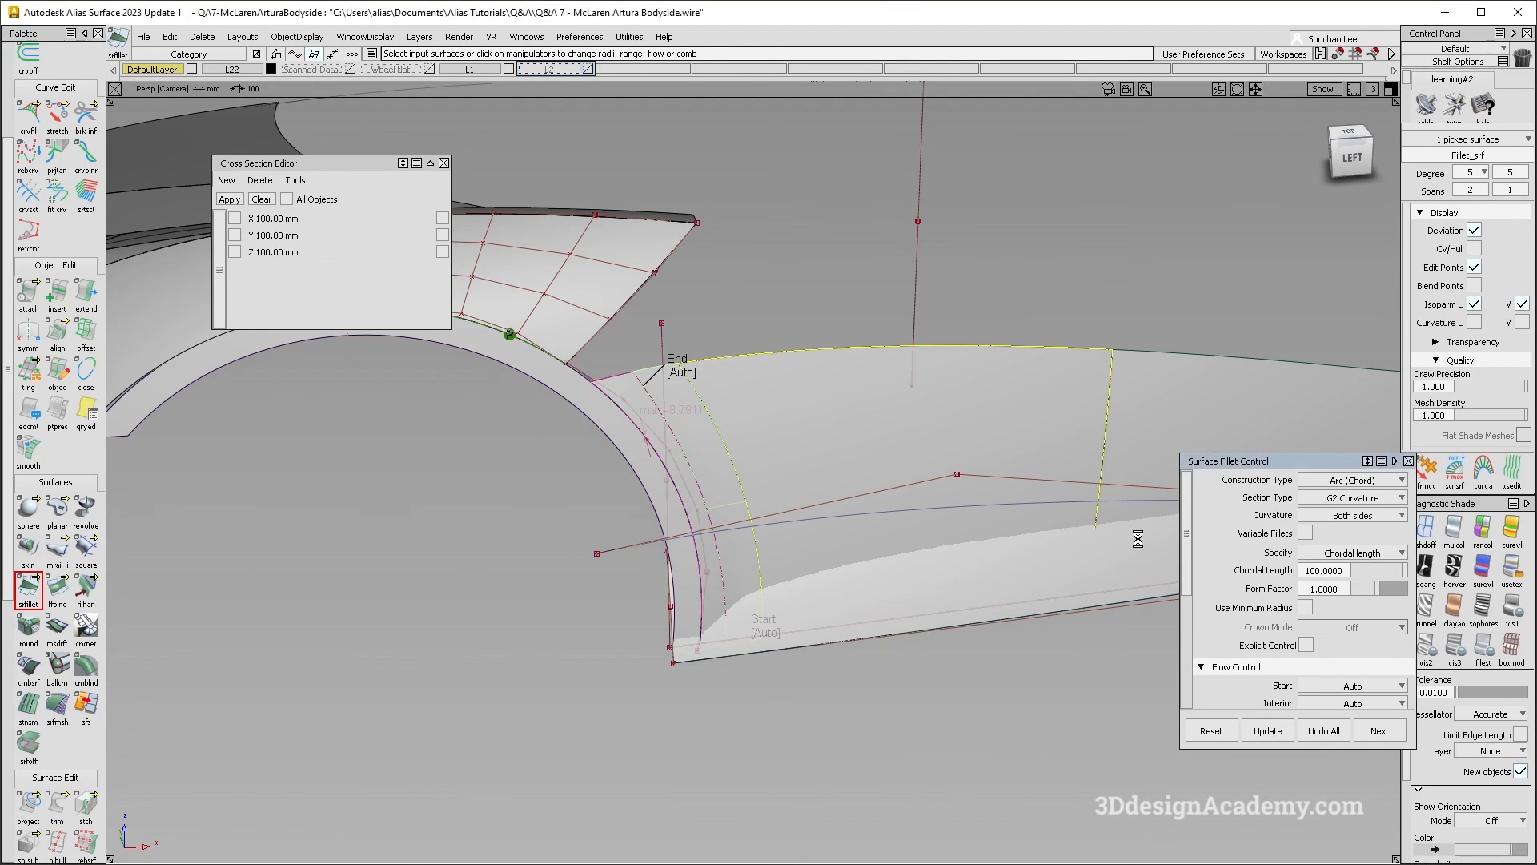
Step: Examine the filleted arch corner with the model lines hidden and compare it with the front and rear reference photos
left_click_drag(1145, 573, 1097, 554, "alt+shift")
left_click_drag(814, 560, 813, 607, "ctrl+shift")
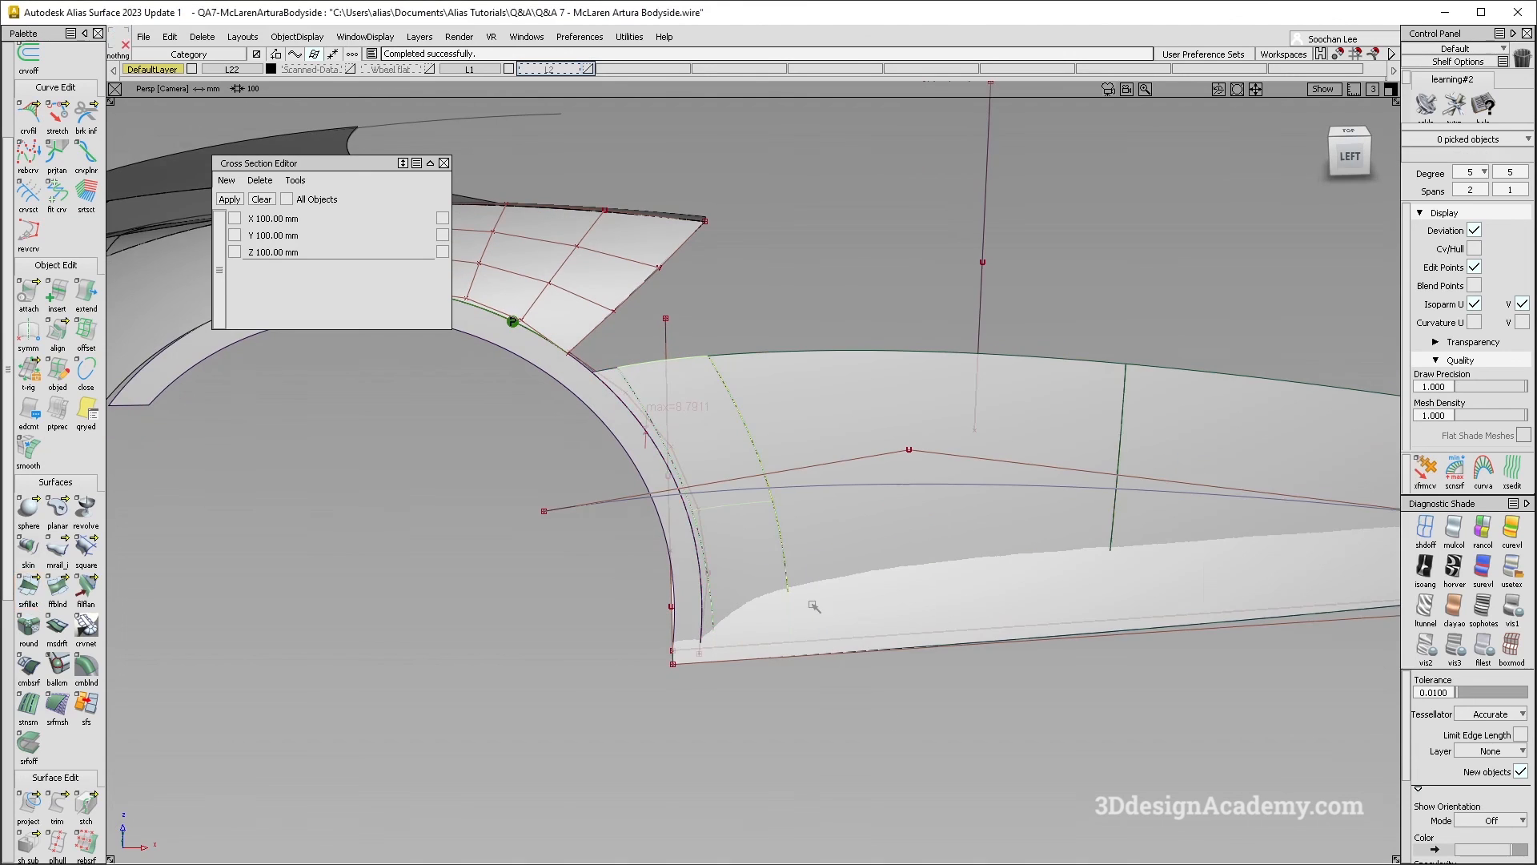
right_click_drag(814, 607, 958, 632, "alt+shift")
left_click_drag(958, 631, 859, 610, "alt+shift")
key("alt+t")
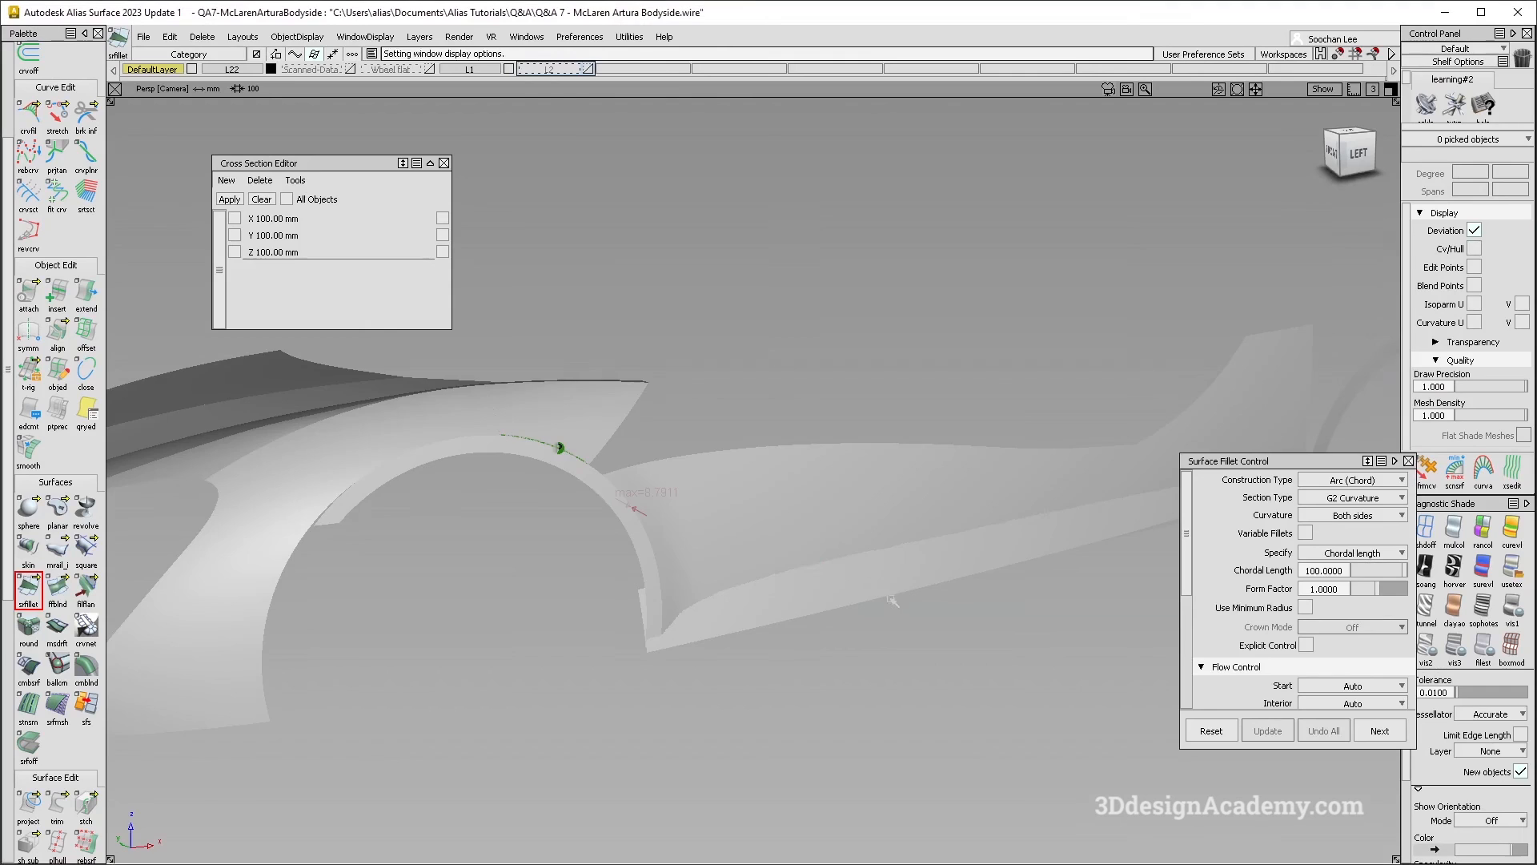
left_click_drag(830, 594, 813, 602, "alt+shift")
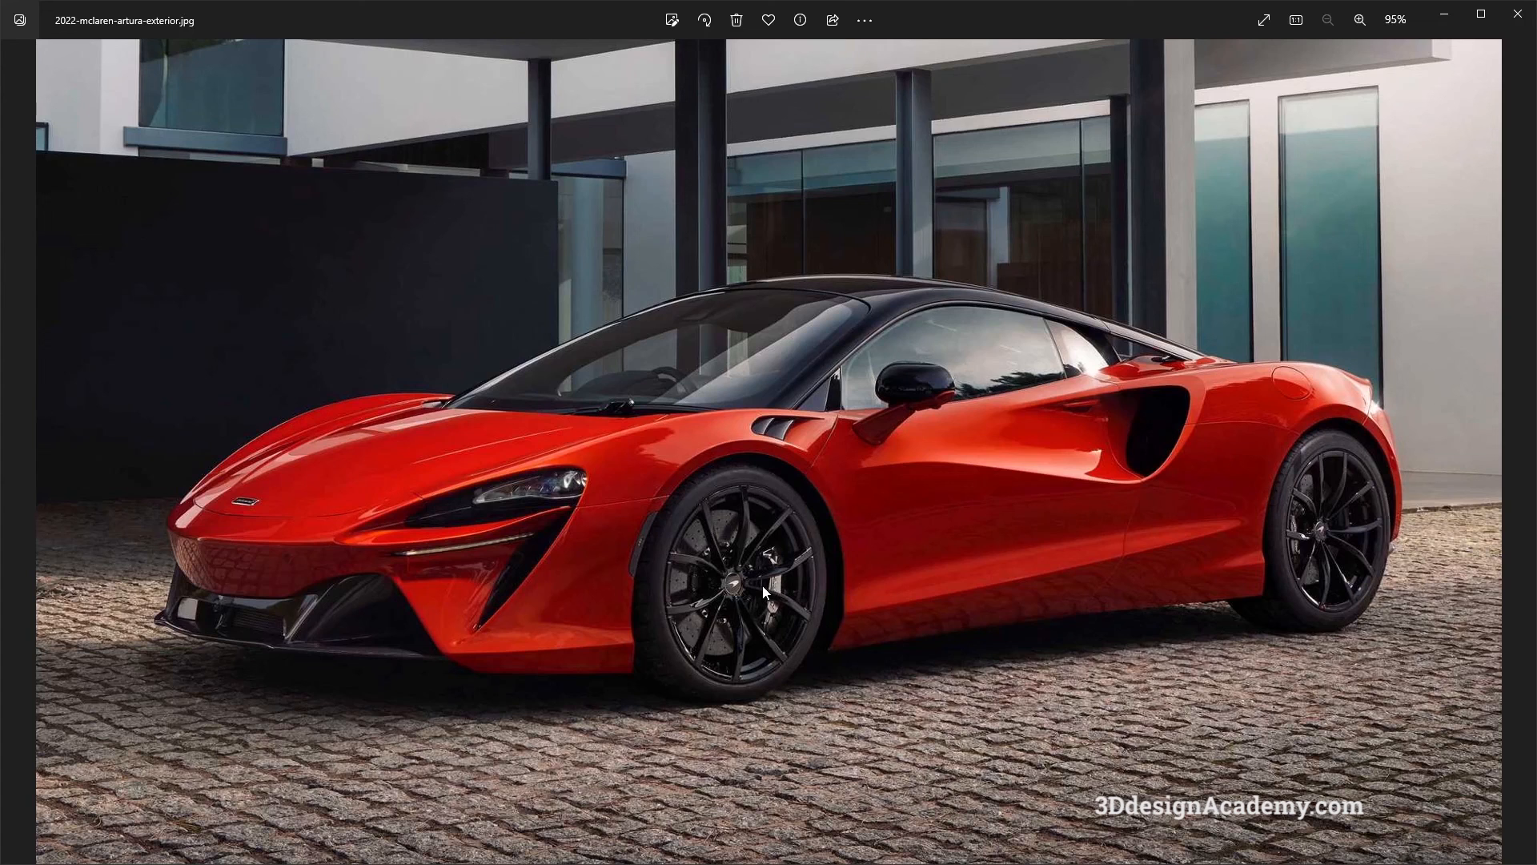
key("Right")
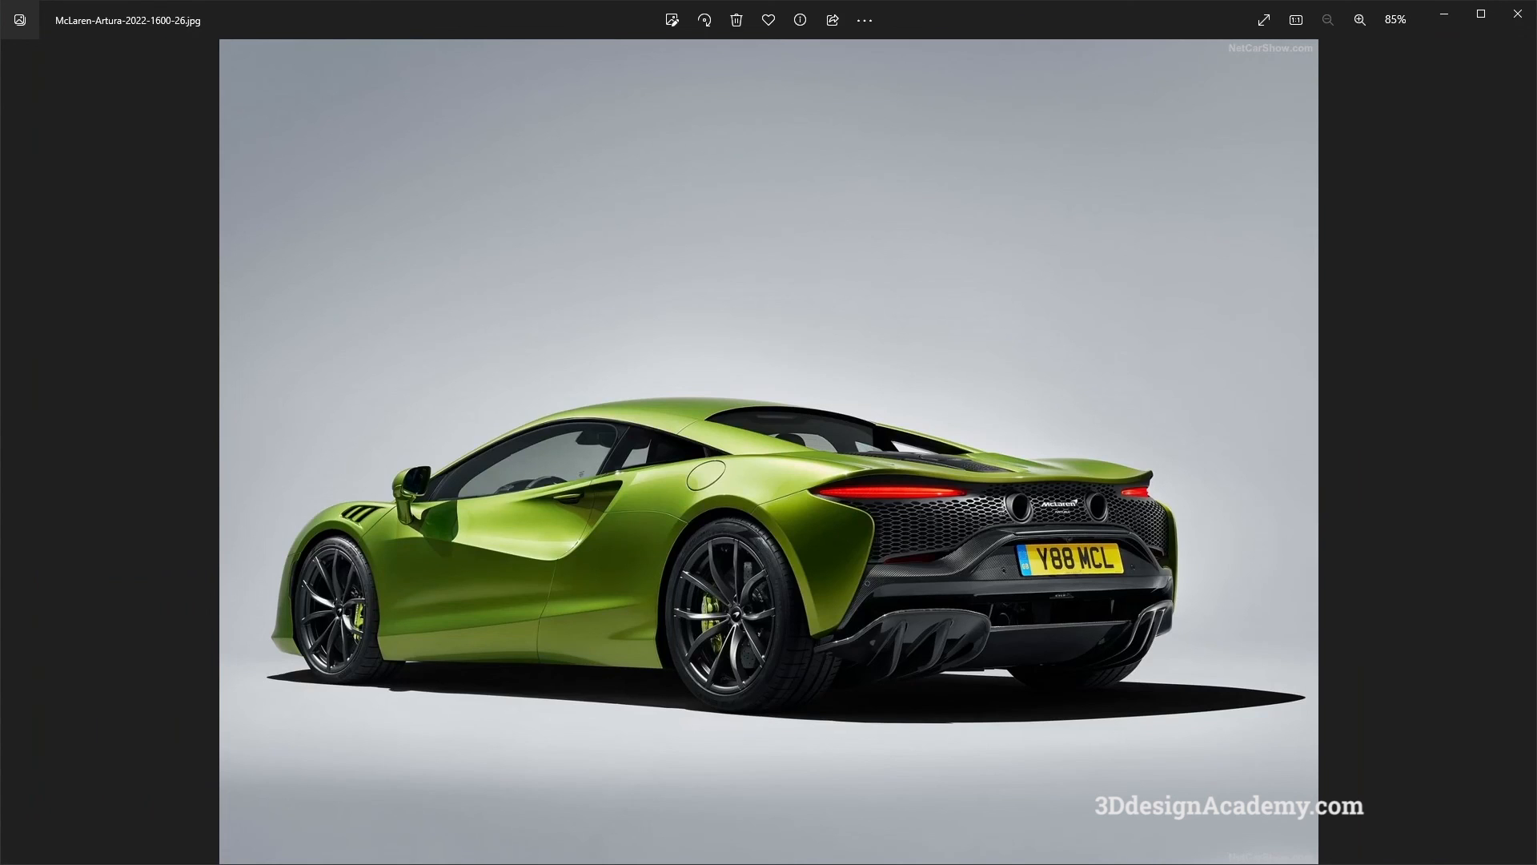
key("Left")
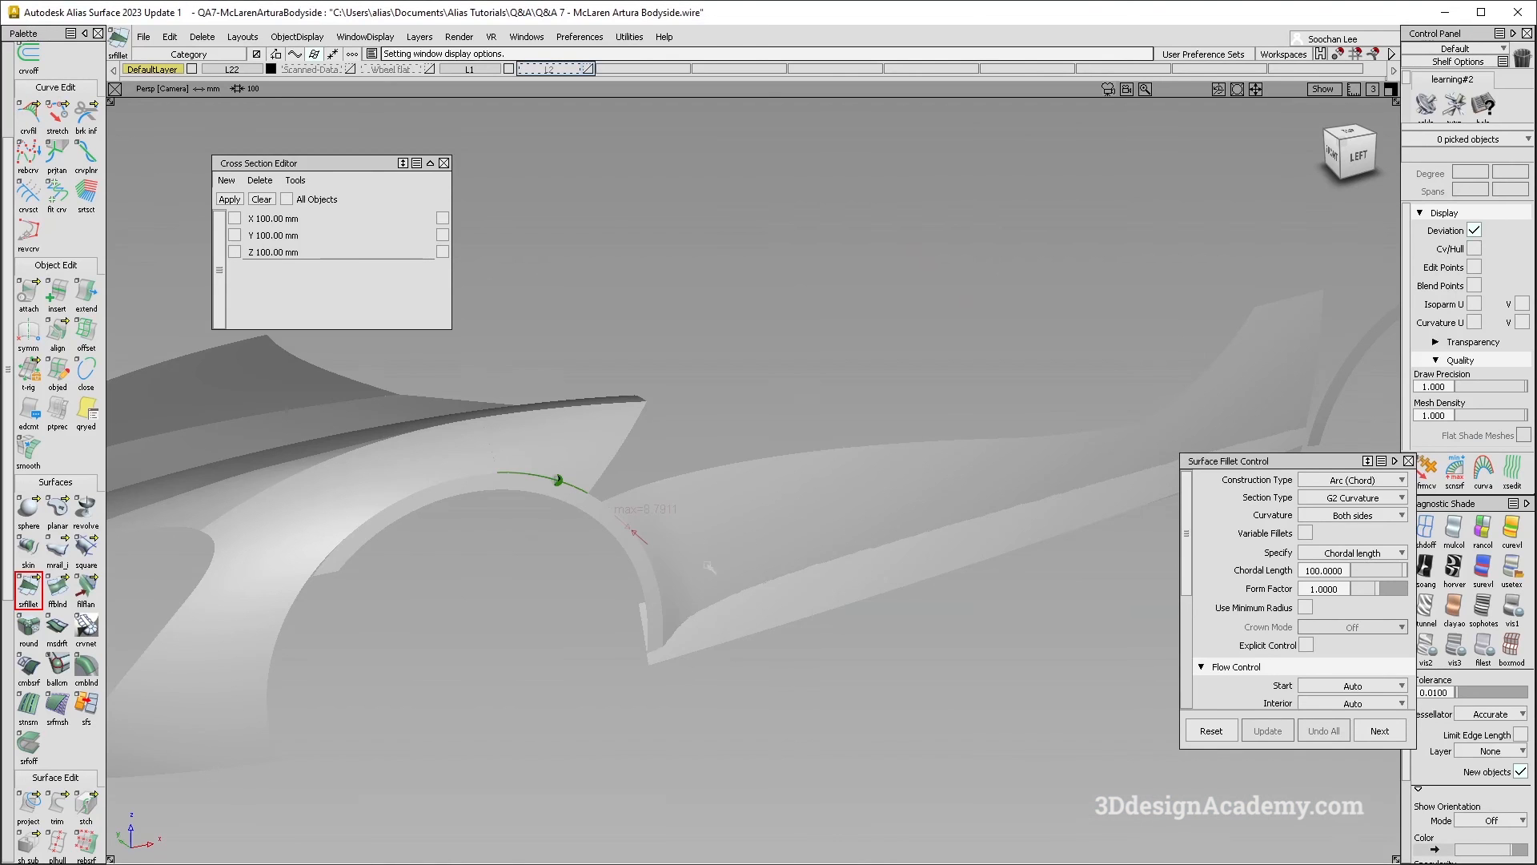
key("alt+m")
right_click_drag(833, 576, 772, 617, "alt+shift")
middle_click_drag(772, 616, 796, 505, "alt+shift")
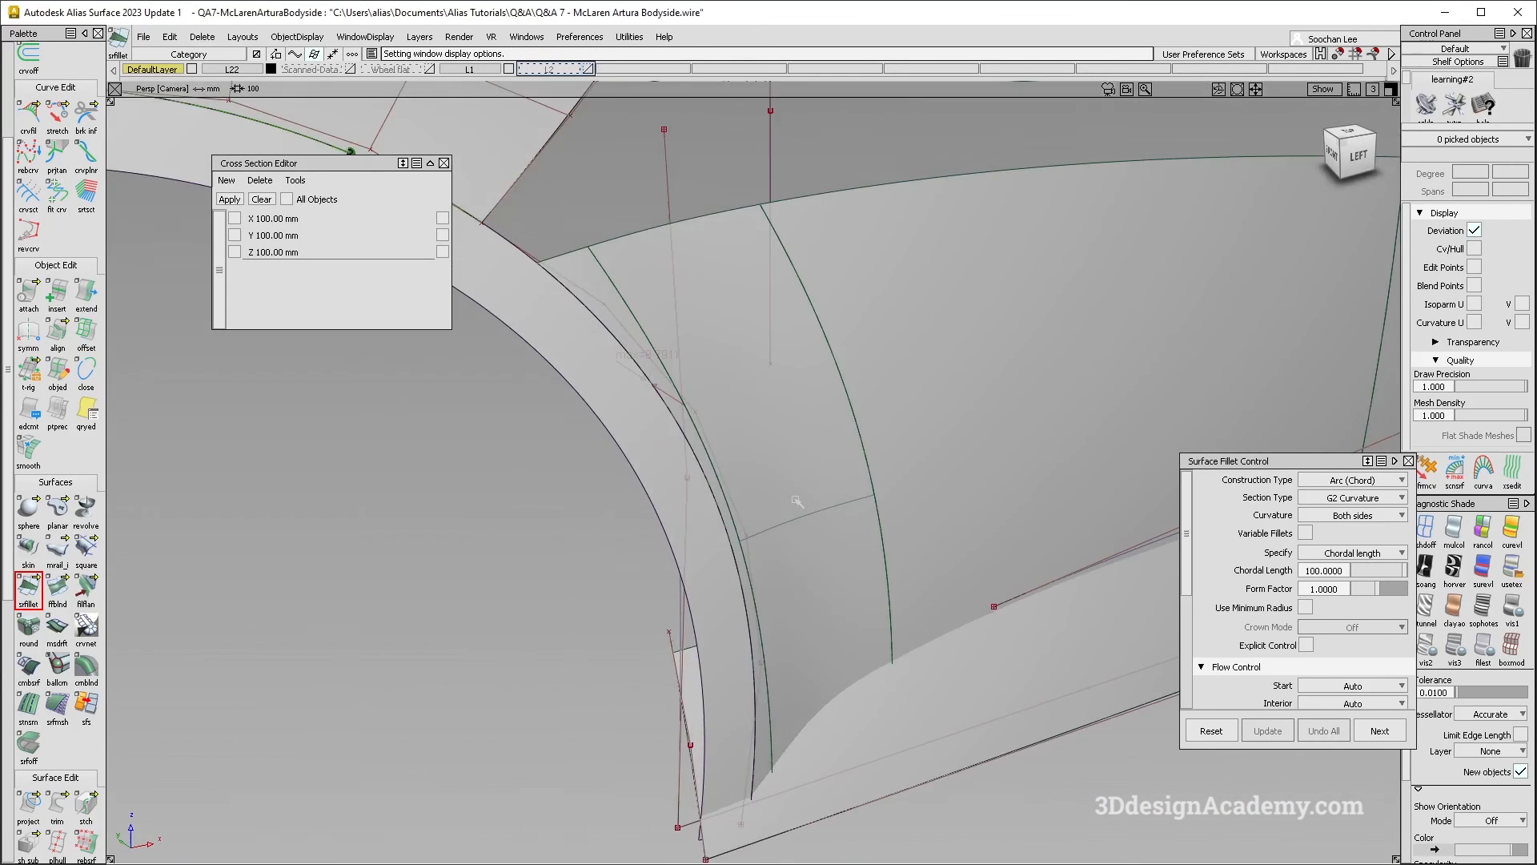
Step: Undo the surface fillet with chordal length 100
left_click(849, 498)
left_click(1329, 729)
middle_click_drag(804, 581, 810, 502, "alt+shift")
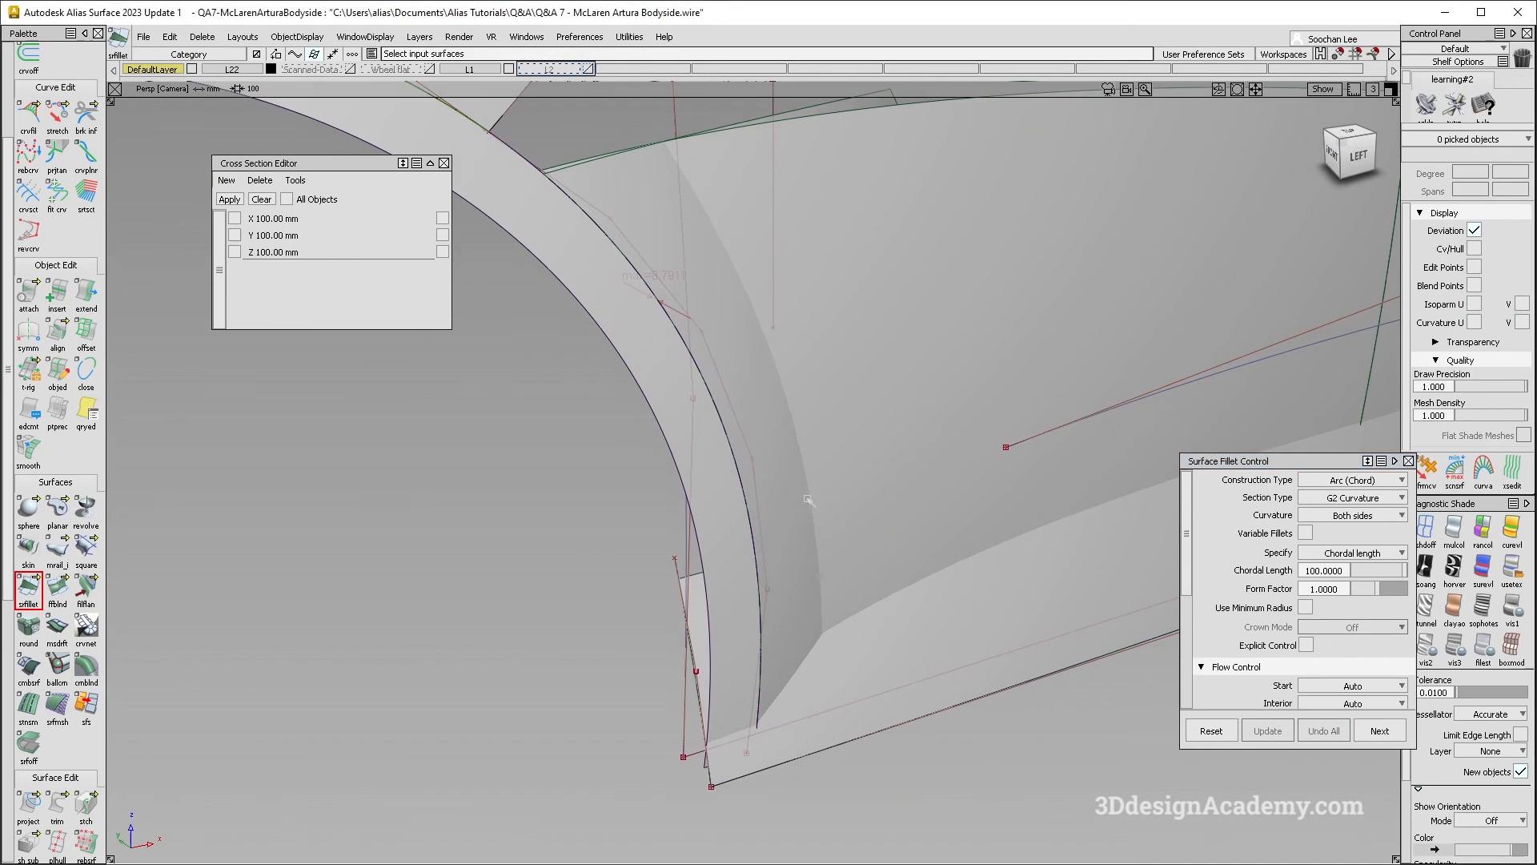
Step: Delete the rail surface behind the wheel arch together with its construction history
left_click_drag(809, 502, 820, 575, "ctrl+shift")
left_click(753, 670)
left_click(788, 505)
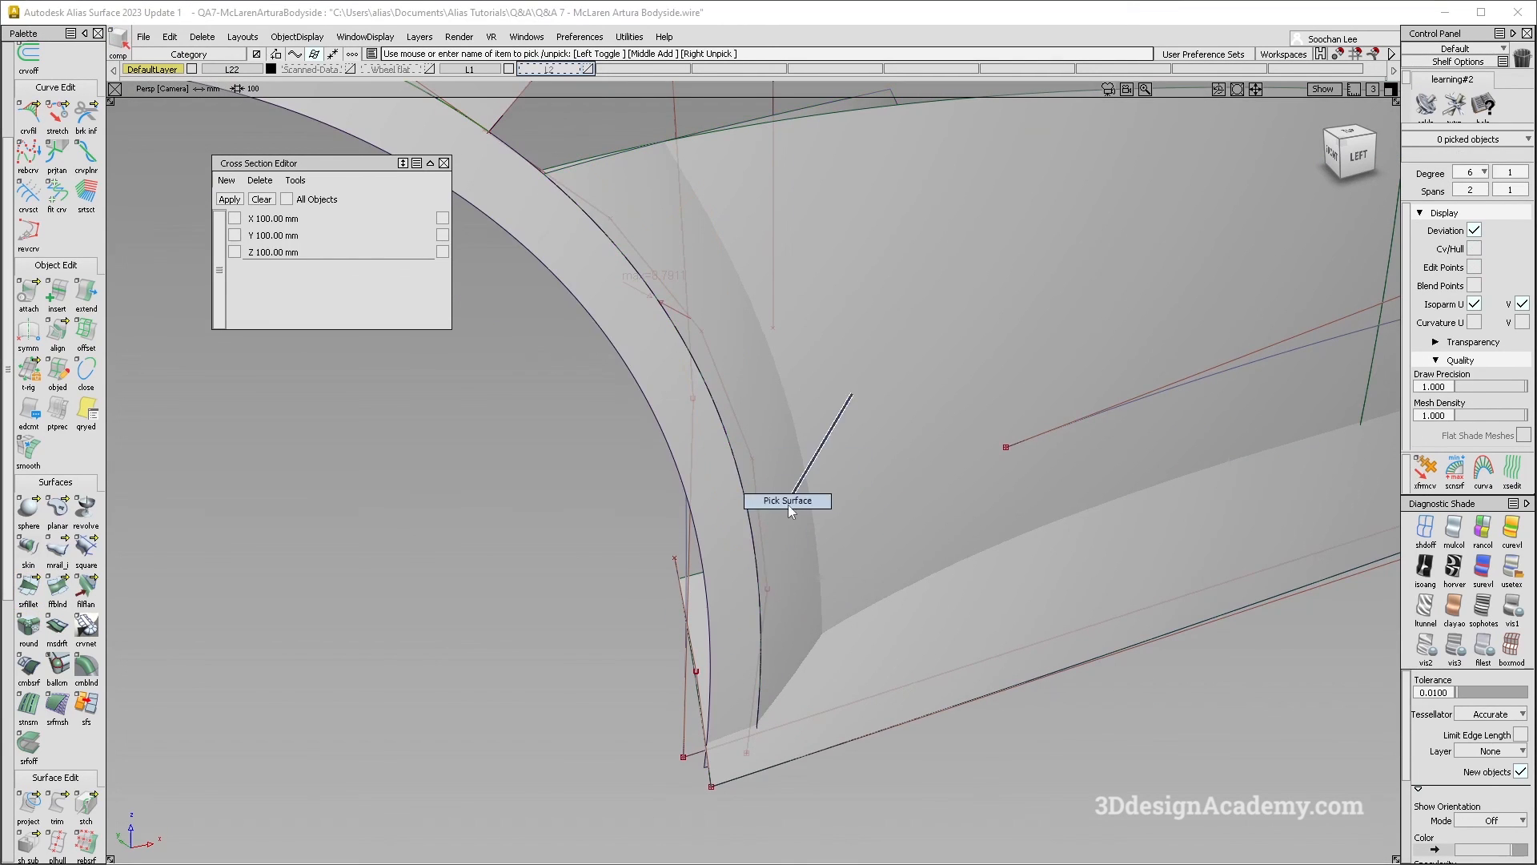
key("Delete")
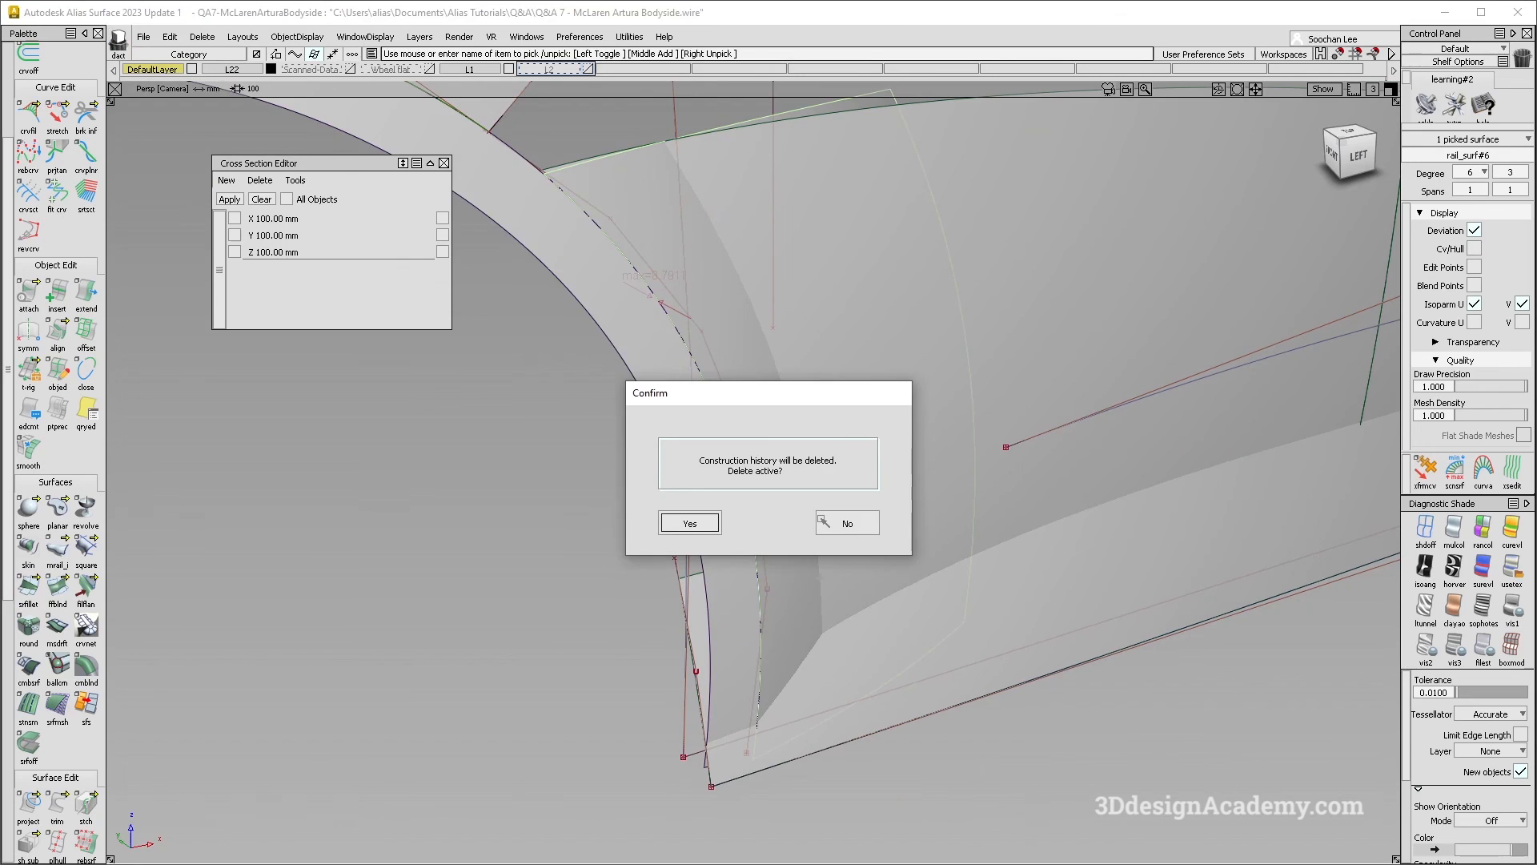
left_click(822, 522)
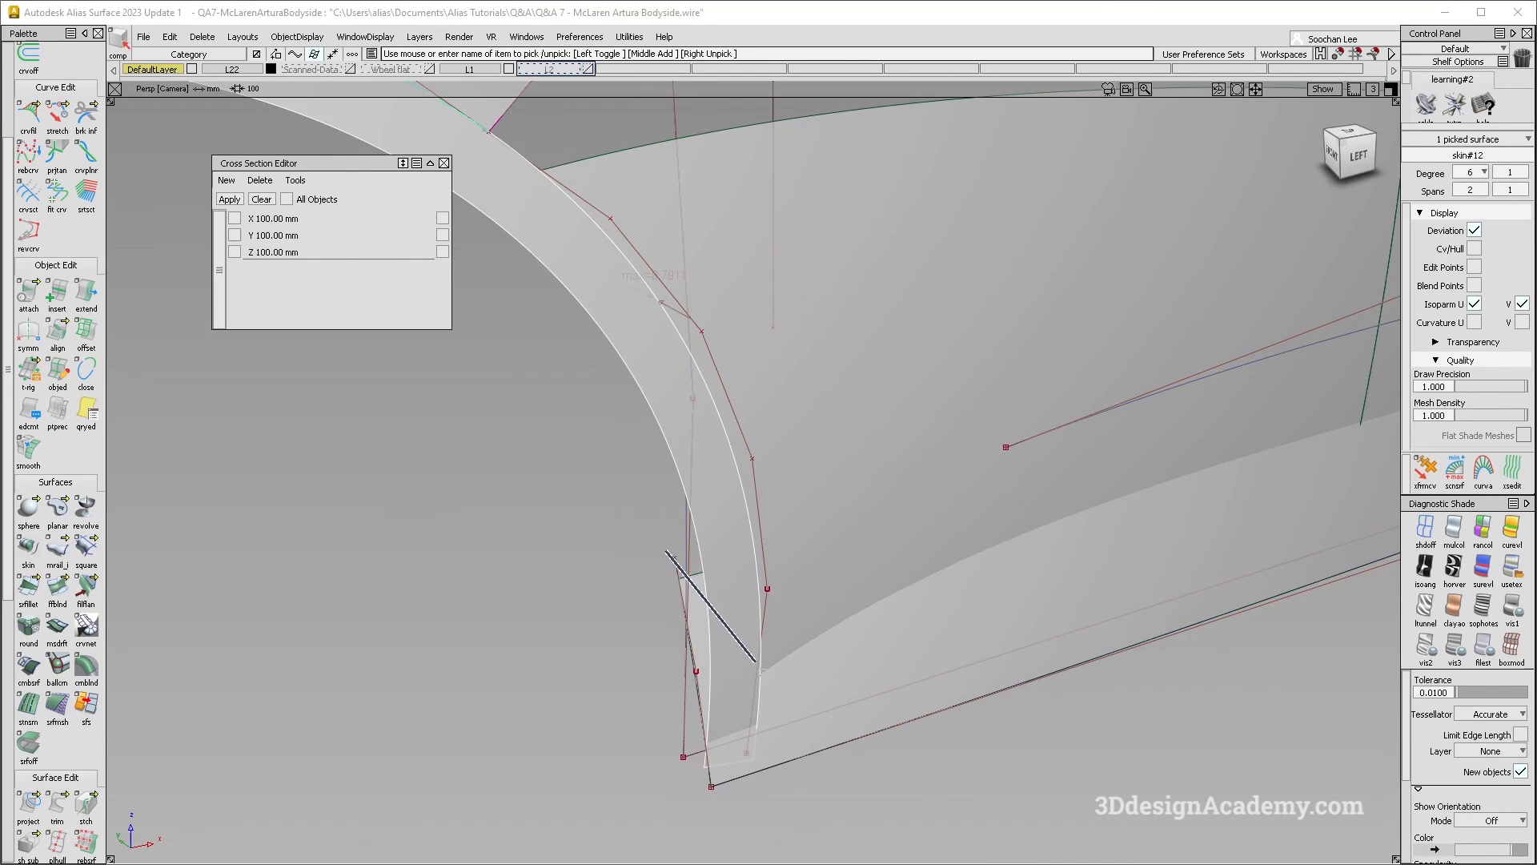
Step: Display the CVs and hulls of the wheel arch edge skin#12 and check its lower rear corner
key("shift+alt")
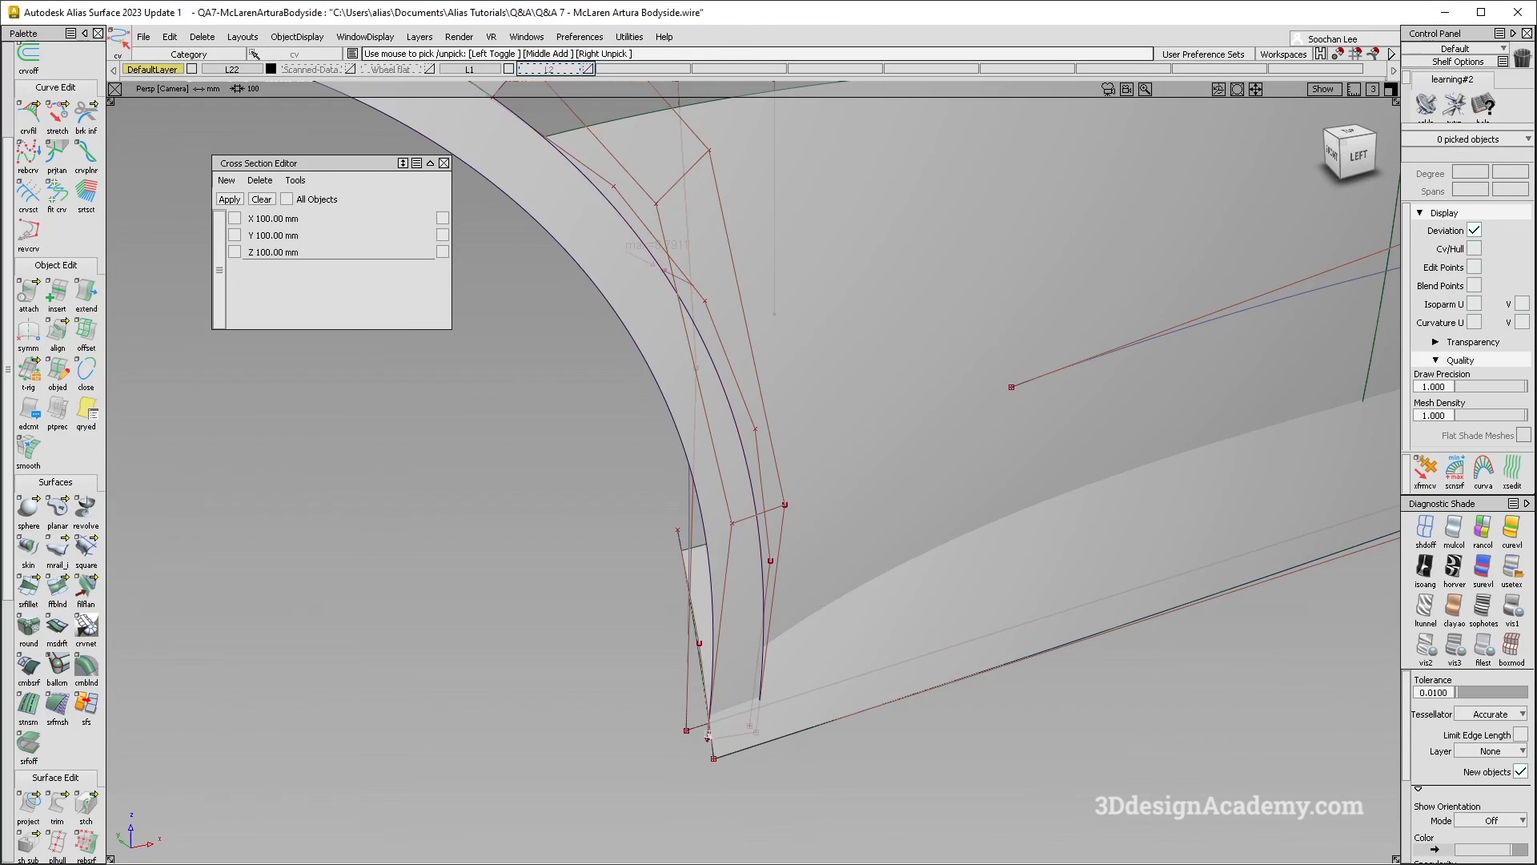
left_click(708, 738)
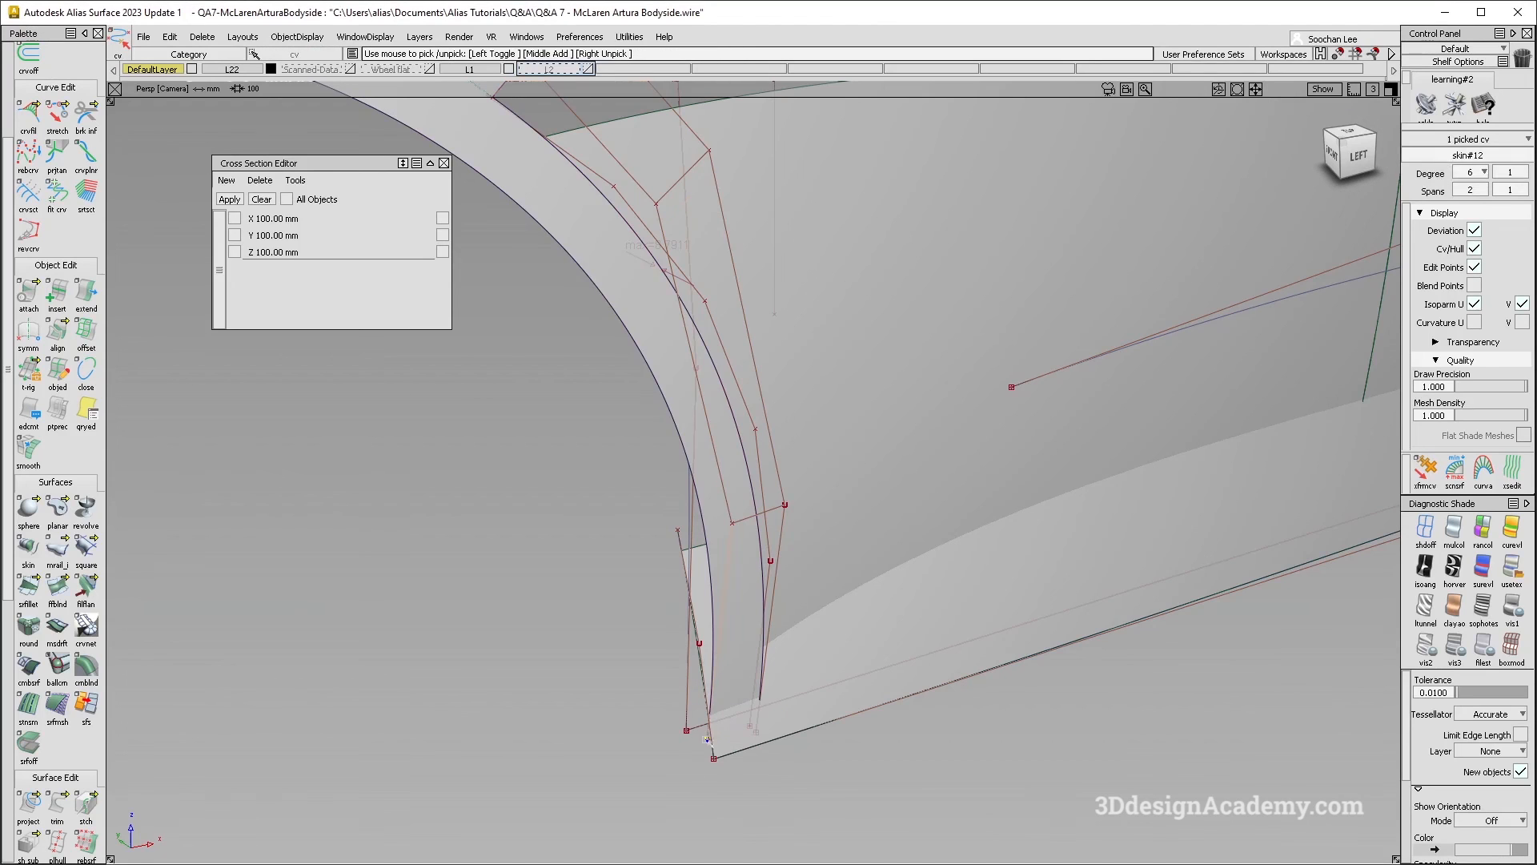
left_click_drag(775, 723, 722, 753, "alt+shift")
left_click_drag(721, 755, 669, 454, "ctrl+shift")
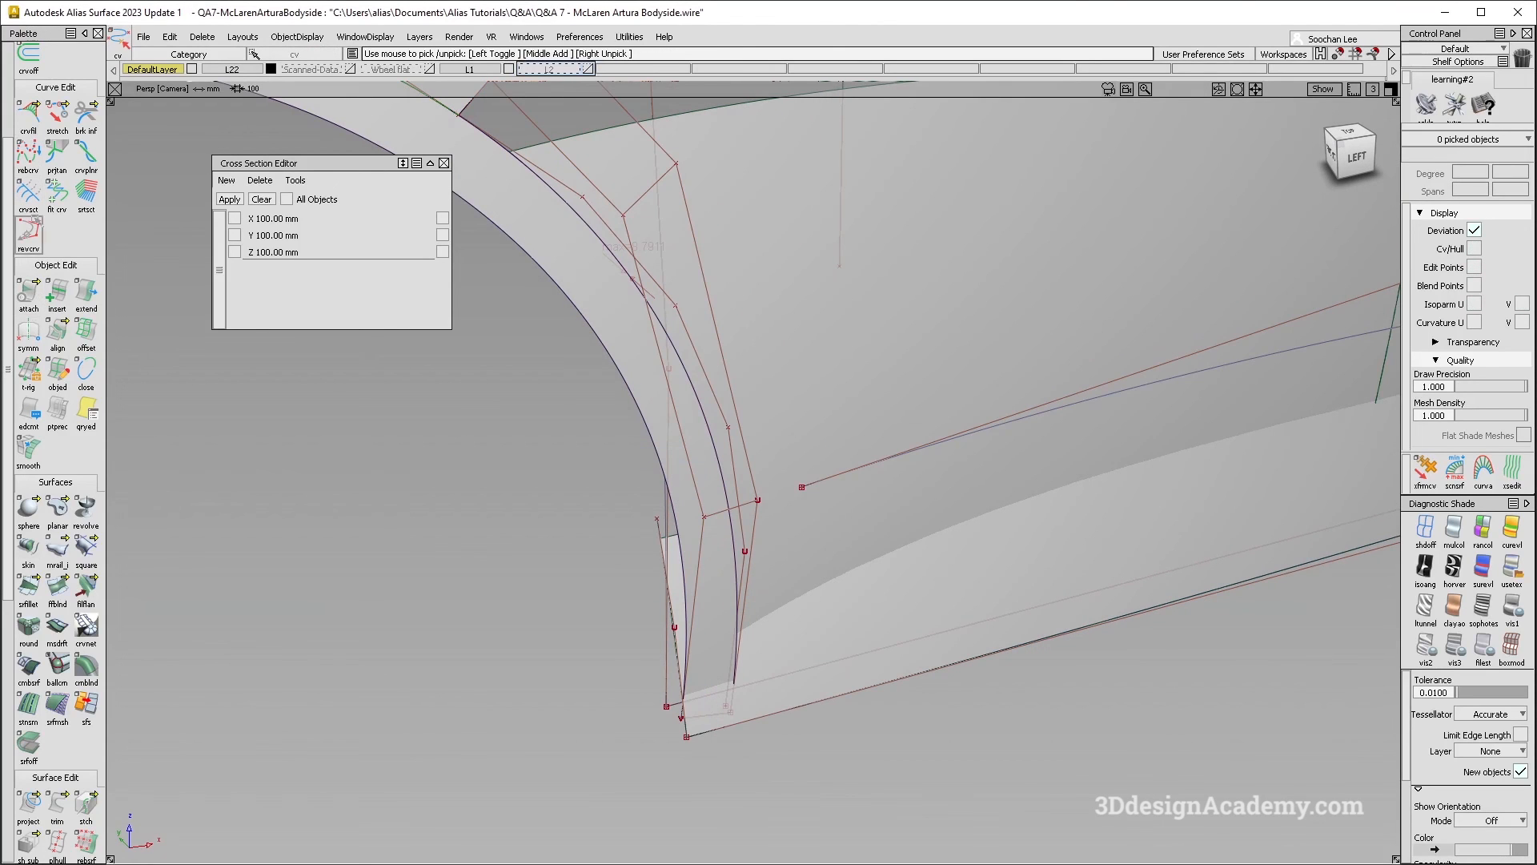
scroll(28, 329, "up", 1)
Step: Duplicate the lower rear edge of the wheel arch skin as a curve and shift it slightly
left_click(28, 165)
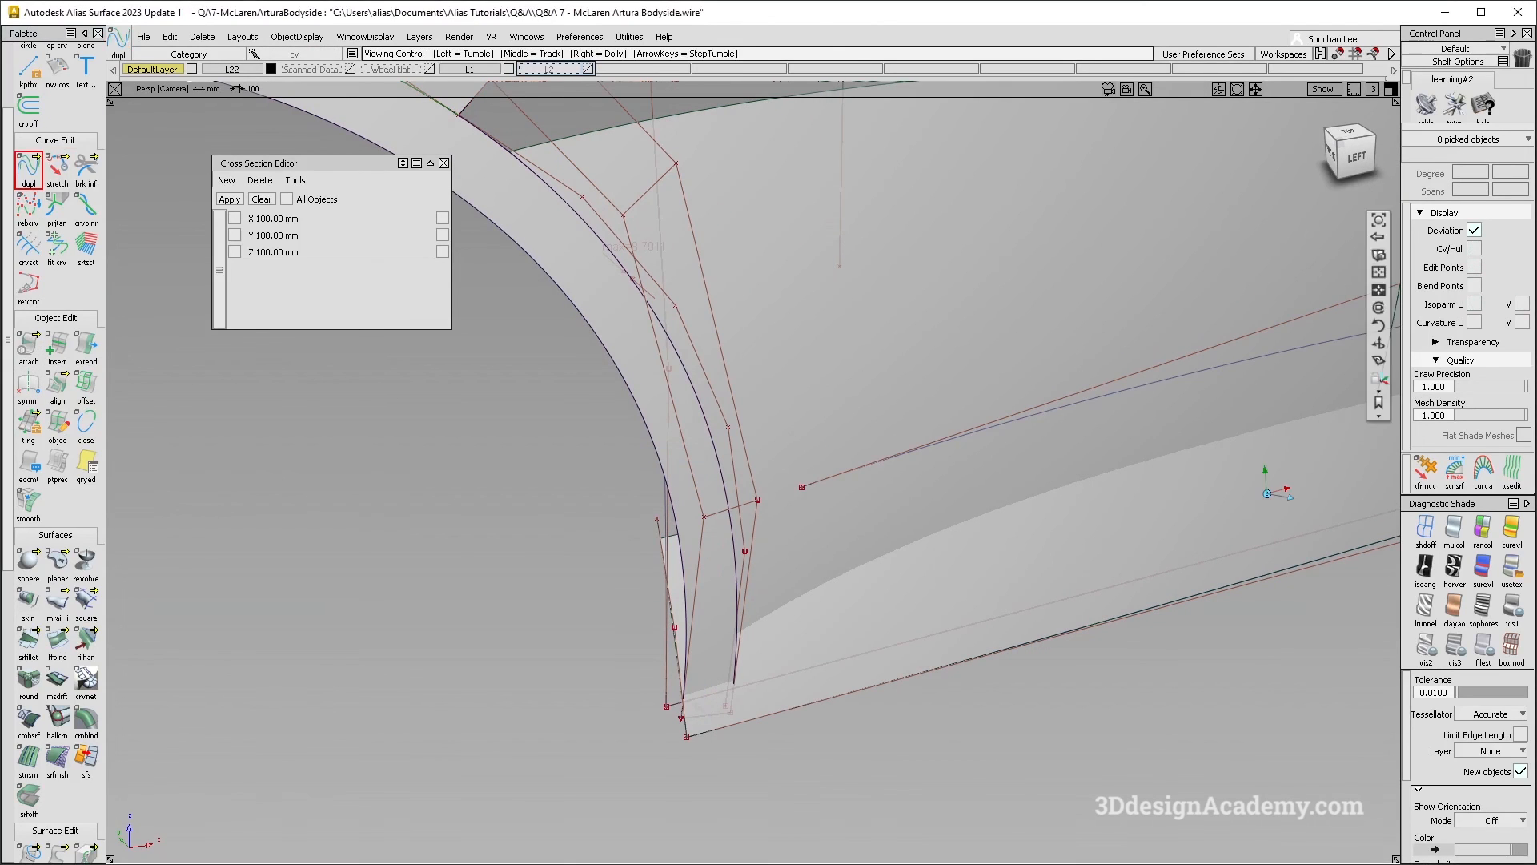
left_click(704, 715)
right_click_drag(709, 713, 777, 705, "alt+shift")
left_click_drag(776, 704, 858, 687, "alt+shift")
right_click_drag(857, 687, 857, 671, "ctrl+shift")
middle_click_drag(857, 672, 848, 669)
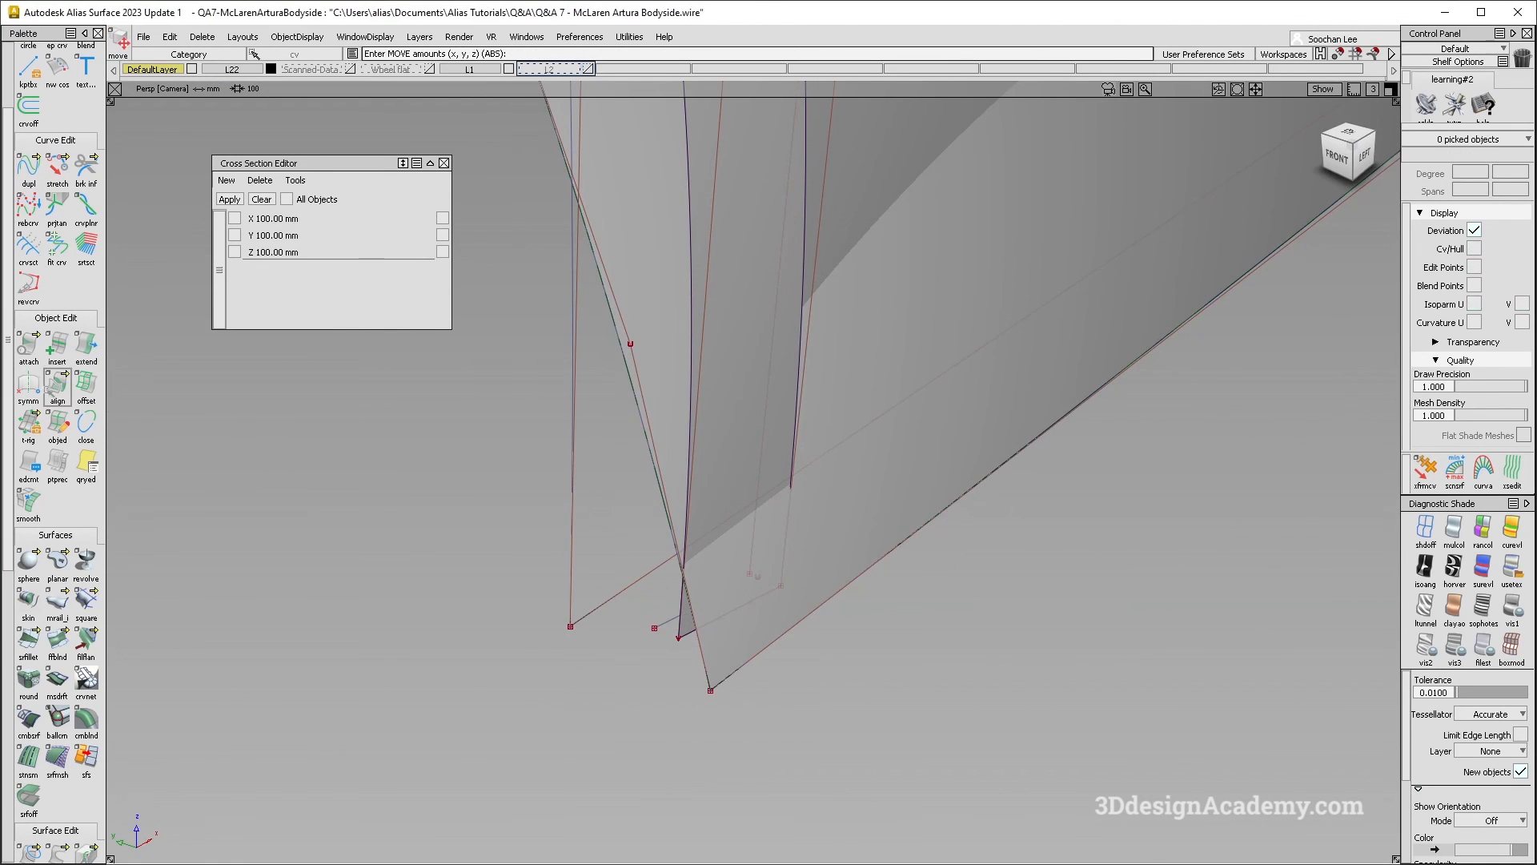
Step: Align the arch skin's lower end to the duplicated curve with G0 continuity, partial alignment, blending and 1 extra CV row
double_click(56, 384)
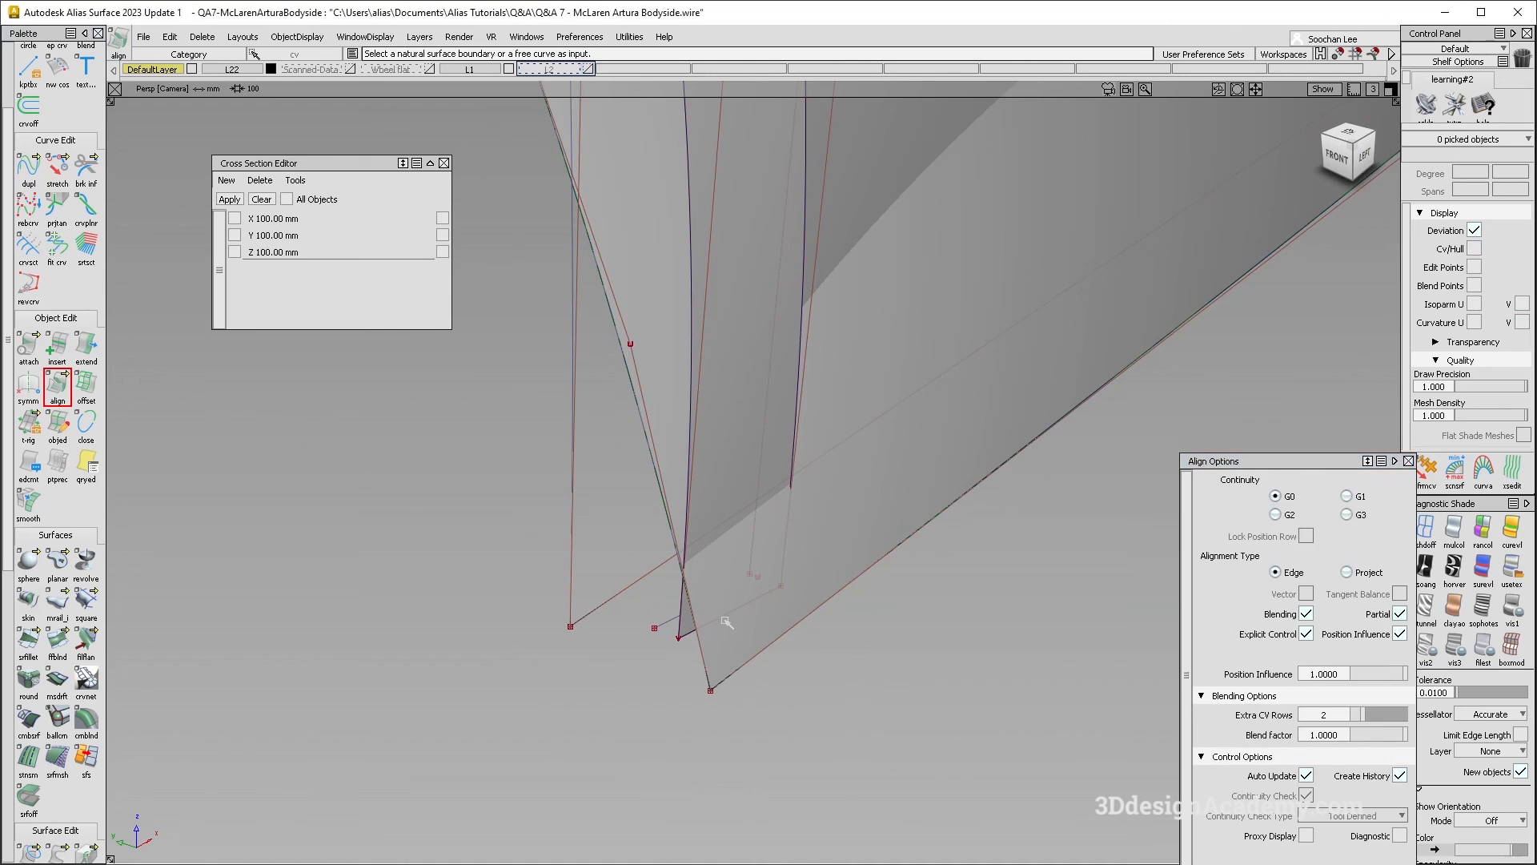
left_click(721, 622)
left_click(665, 621)
left_click_drag(886, 507, 1073, 512, "alt+shift")
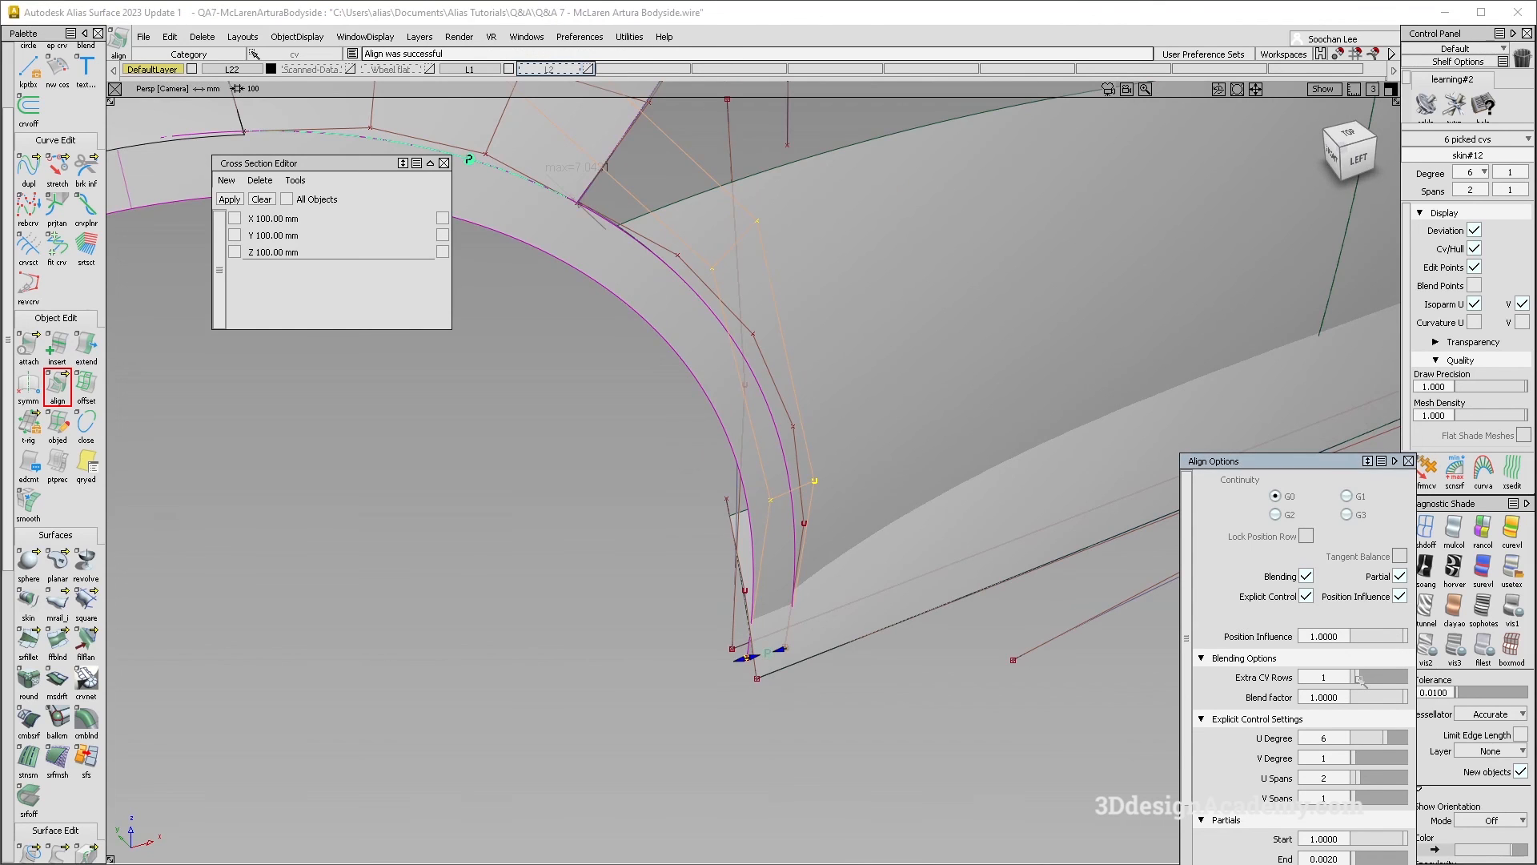
Step: Delete the curve fitted along the arch skin's outer edge
left_click_drag(789, 445, 862, 449, "alt+shift")
left_click(756, 387)
left_click_drag(756, 387, 791, 430, "ctrl+shift")
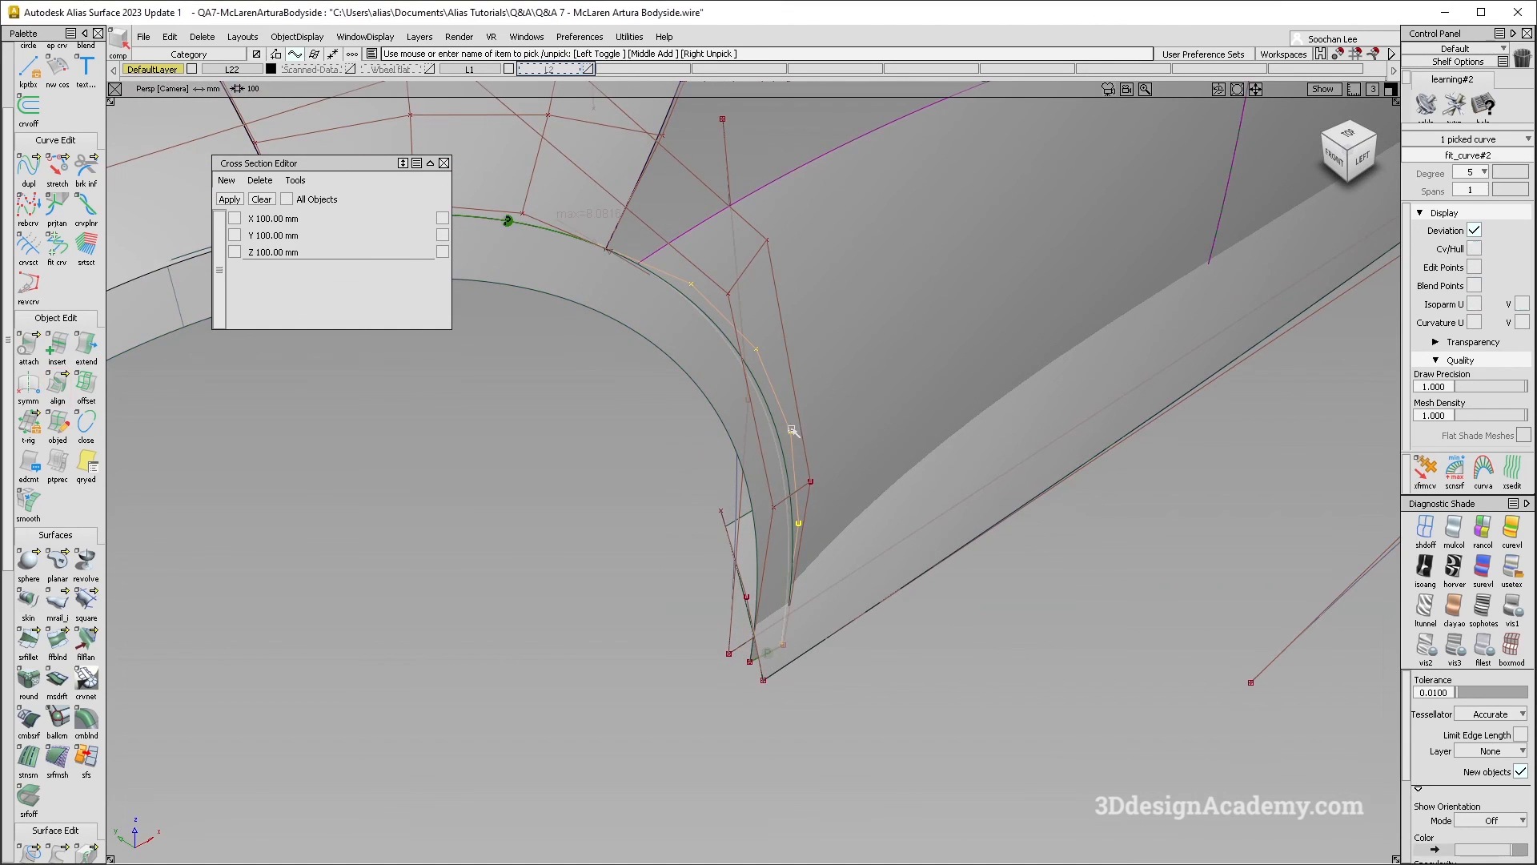
key("Delete")
key("Return")
Step: Fit a degree 5, single-span curve to the arch skin's outer edge, covering only the section behind the wheel
left_click_drag(566, 439, 566, 320, "ctrl+shift")
left_click(48, 248)
left_click(627, 256)
right_click_drag(789, 292, 457, 523, "alt+shift")
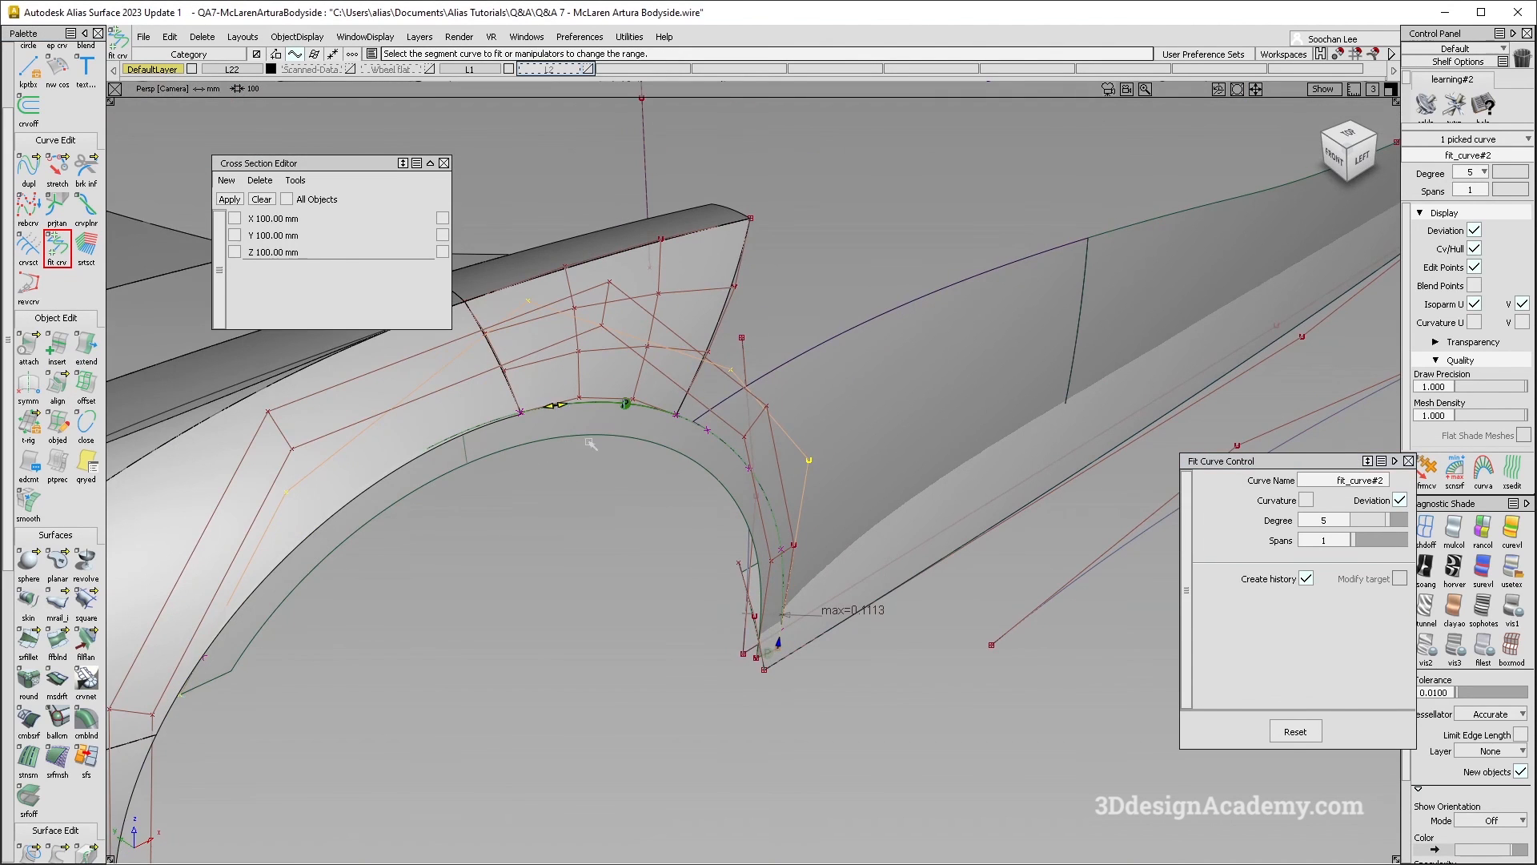
left_click_drag(694, 507, 692, 424, "ctrl+shift")
Step: Delete the fitted curve's construction history and shift the curve slightly away from the arch skin's edge
left_click(203, 37)
left_click(248, 76)
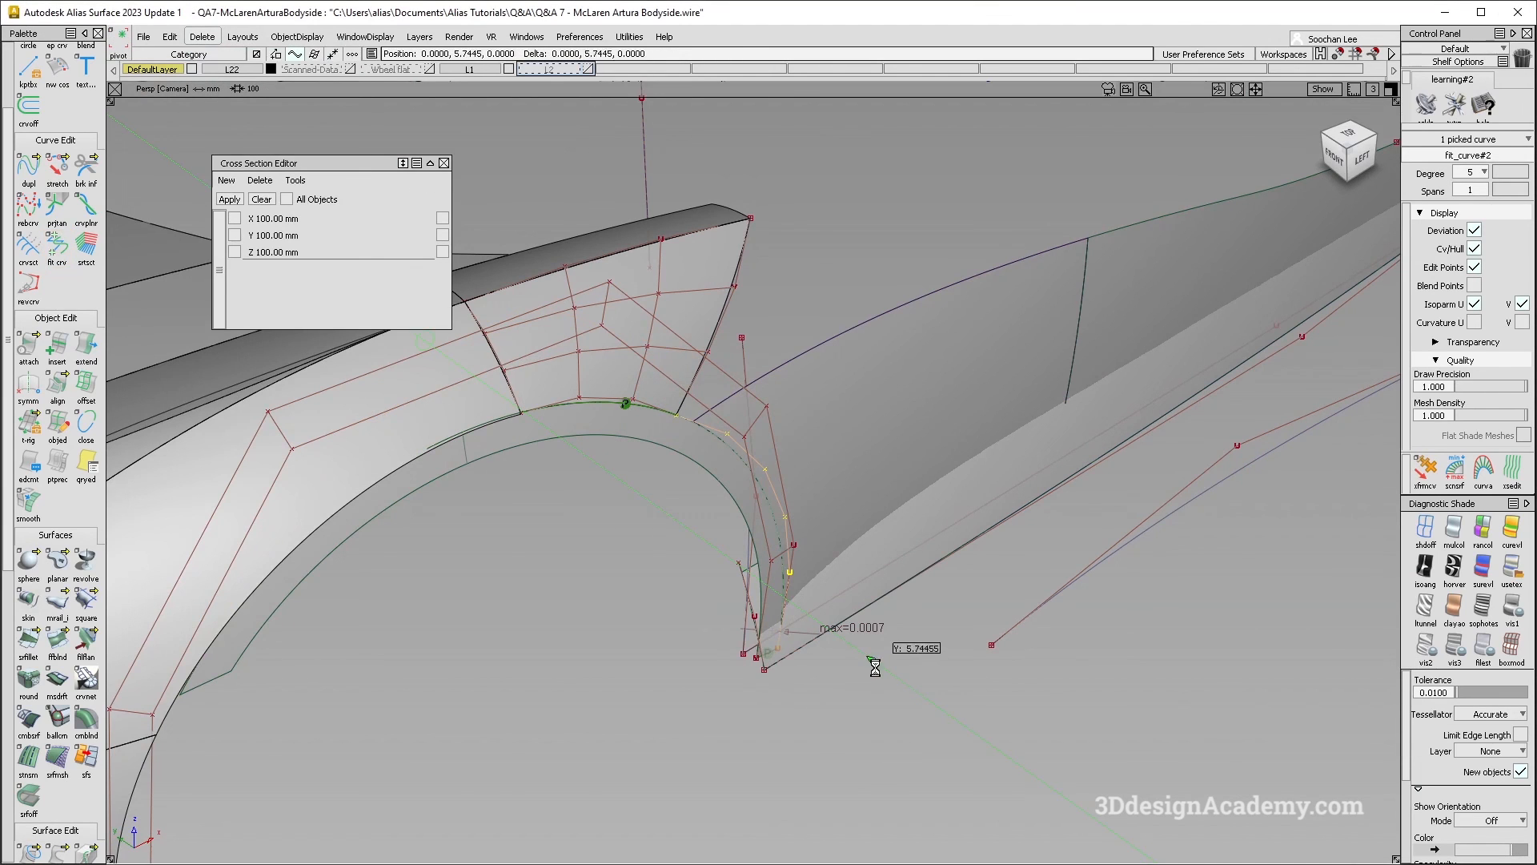
scroll(852, 664, "up", 5)
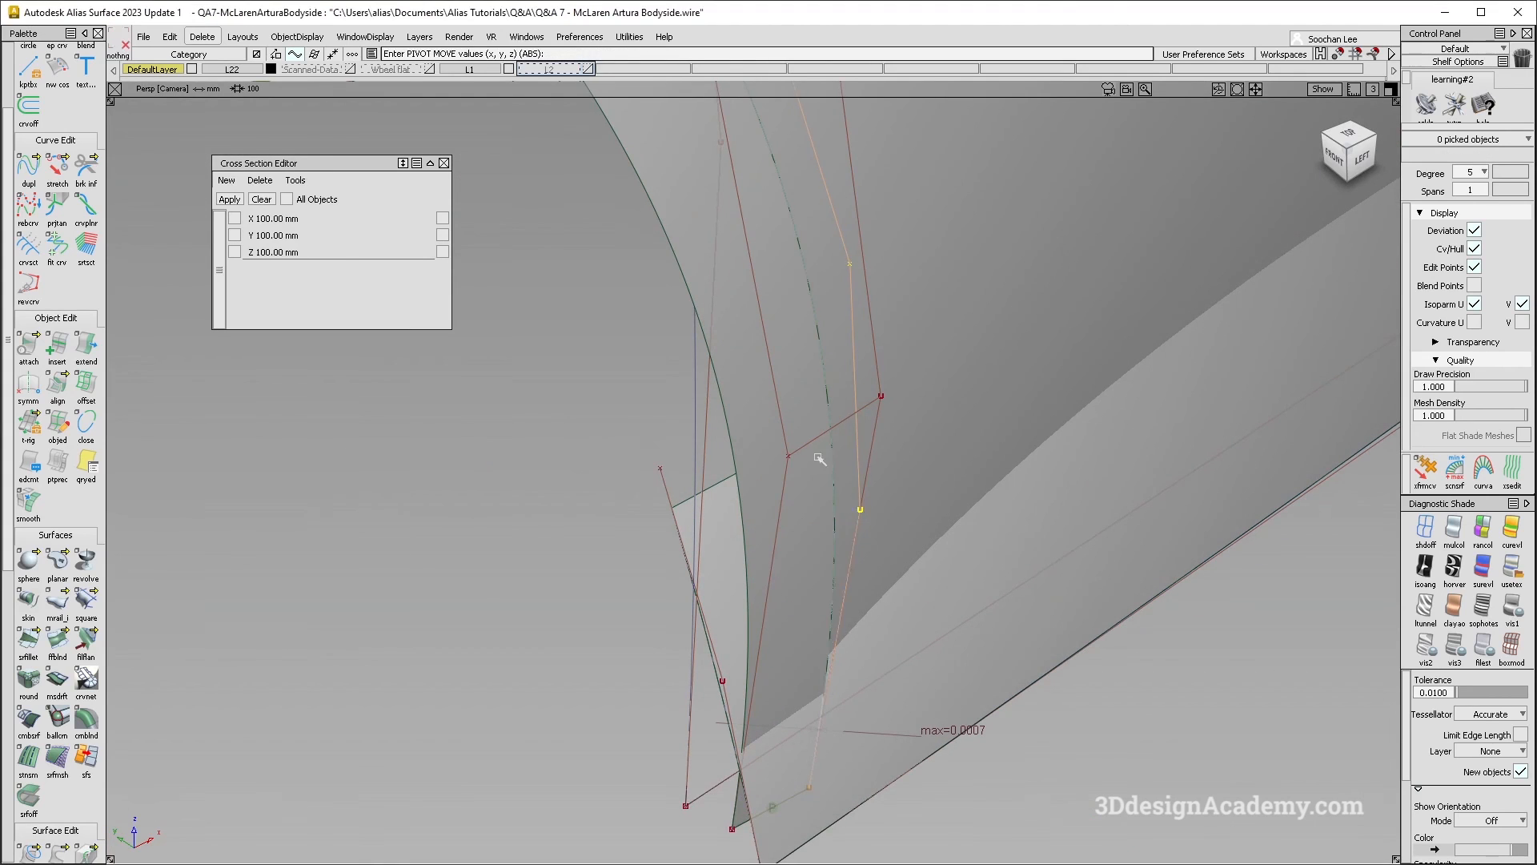
left_click(860, 507)
middle_click_drag(1083, 747, 1096, 720, "ctrl+shift")
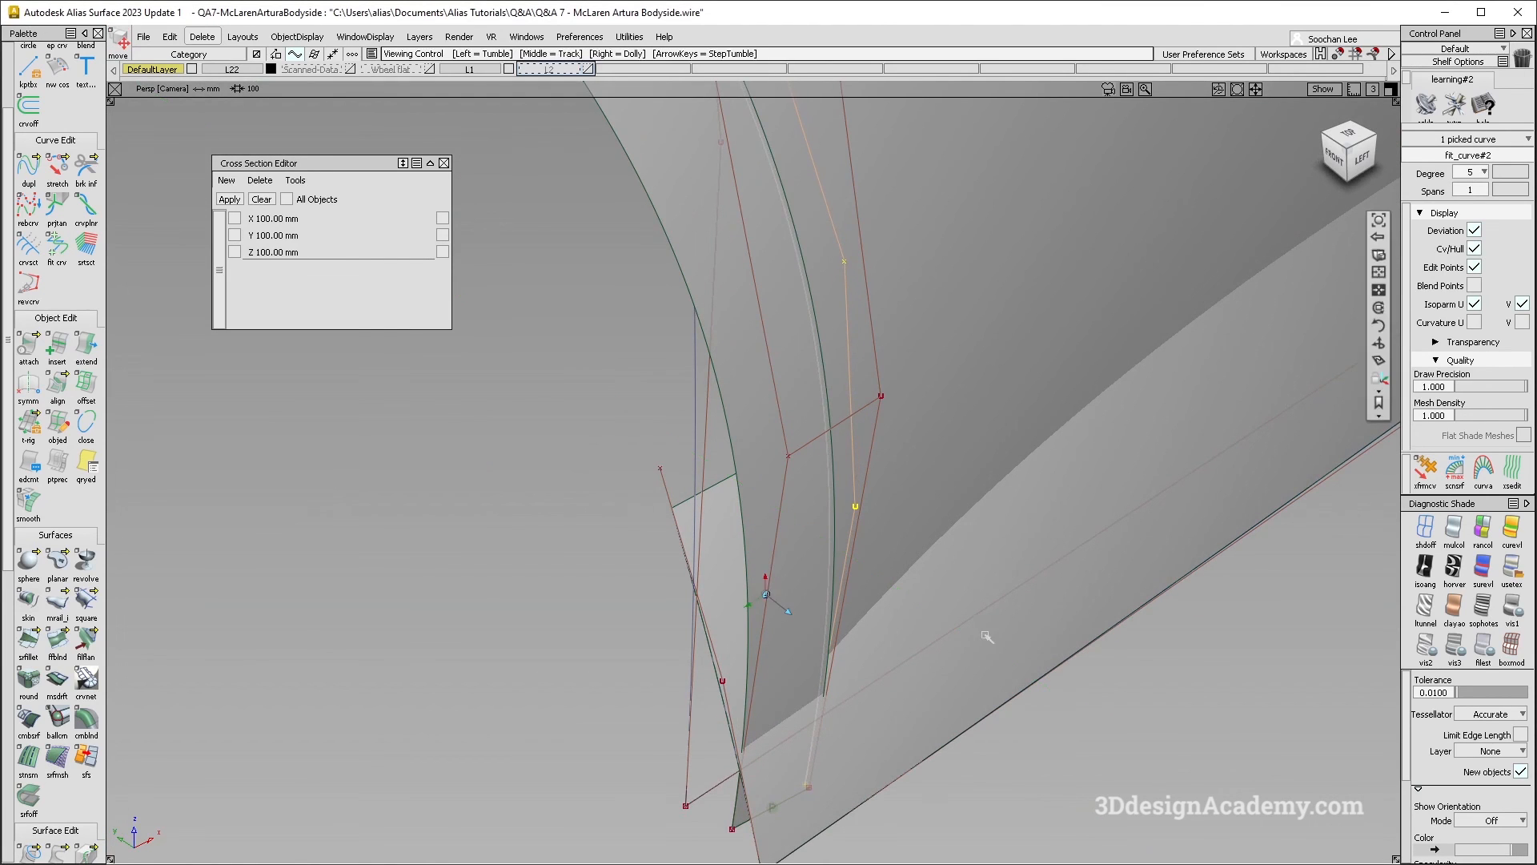
Step: Display the CVs and hulls of the blend surface behind the wheel arch and untrim it
left_click_drag(985, 635, 587, 607, "alt+shift")
left_click_drag(769, 677, 982, 669, "alt+shift")
left_click_drag(911, 407, 908, 433, "alt+shift")
left_click(908, 432)
right_click_drag(908, 432, 782, 367, "ctrl+shift")
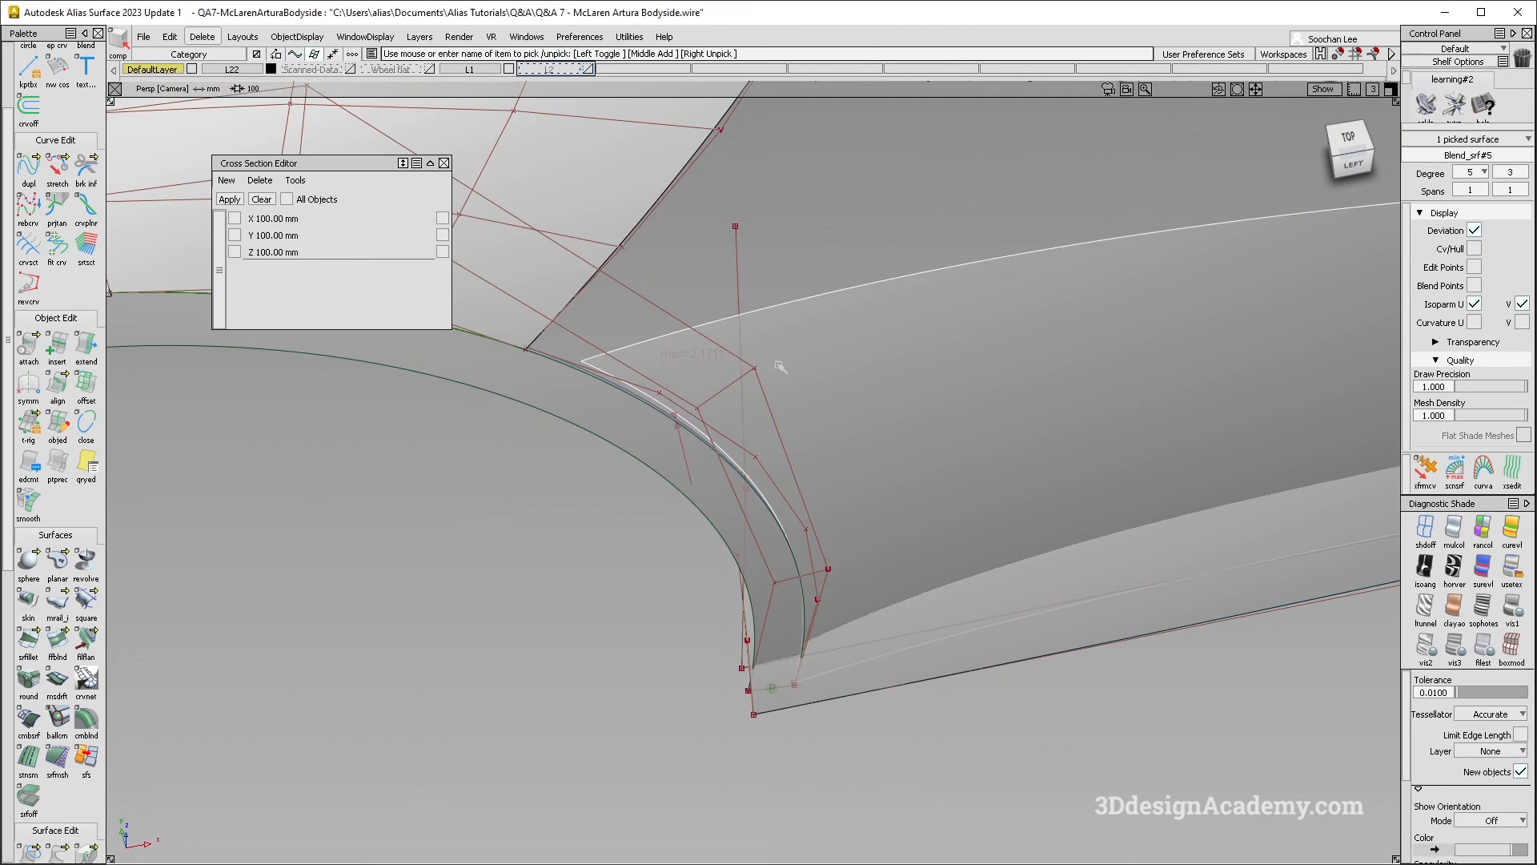
left_click_drag(782, 367, 953, 457, "alt+shift")
right_click_drag(952, 457, 203, 616, "alt+shift")
left_click(57, 851)
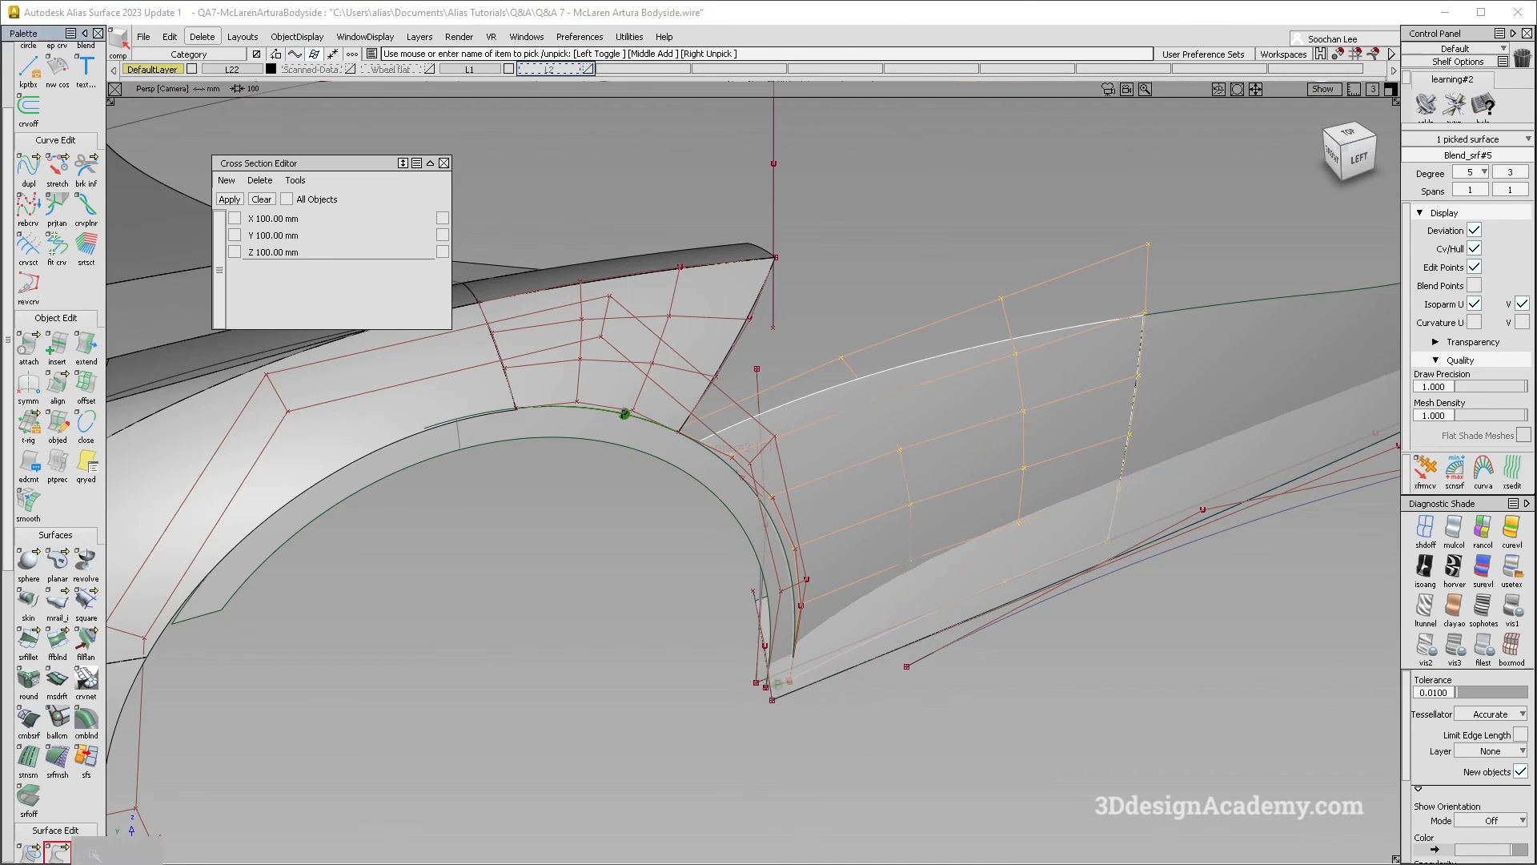
left_click(145, 851)
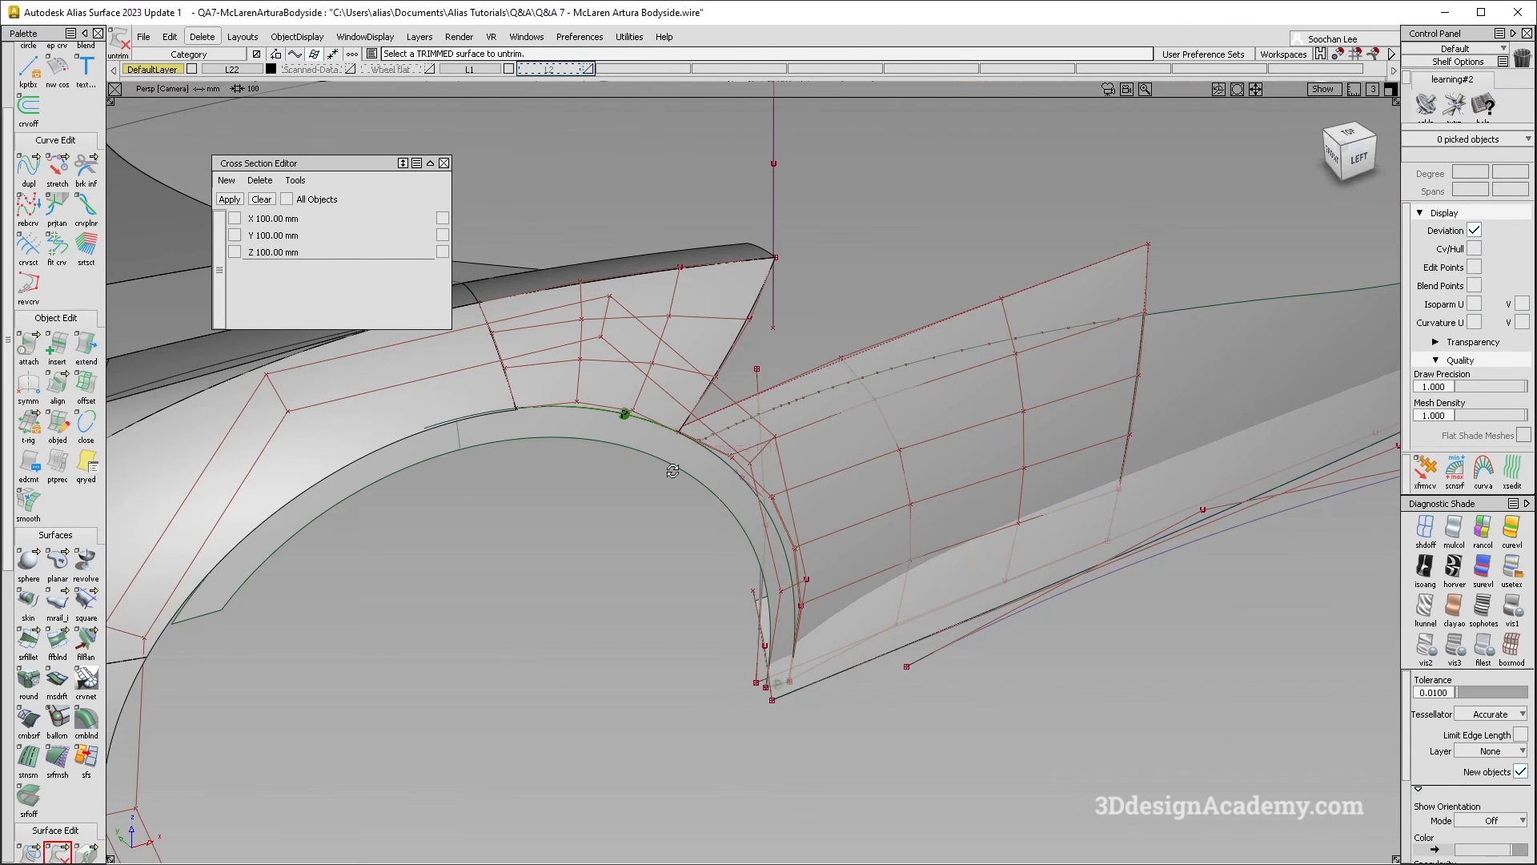
Step: Align the blend surface's front edge to the fitted curve with G0 continuity and blending off, and hide the arch skin's CVs
right_click_drag(672, 470, 594, 535, "alt+shift")
double_click(57, 384)
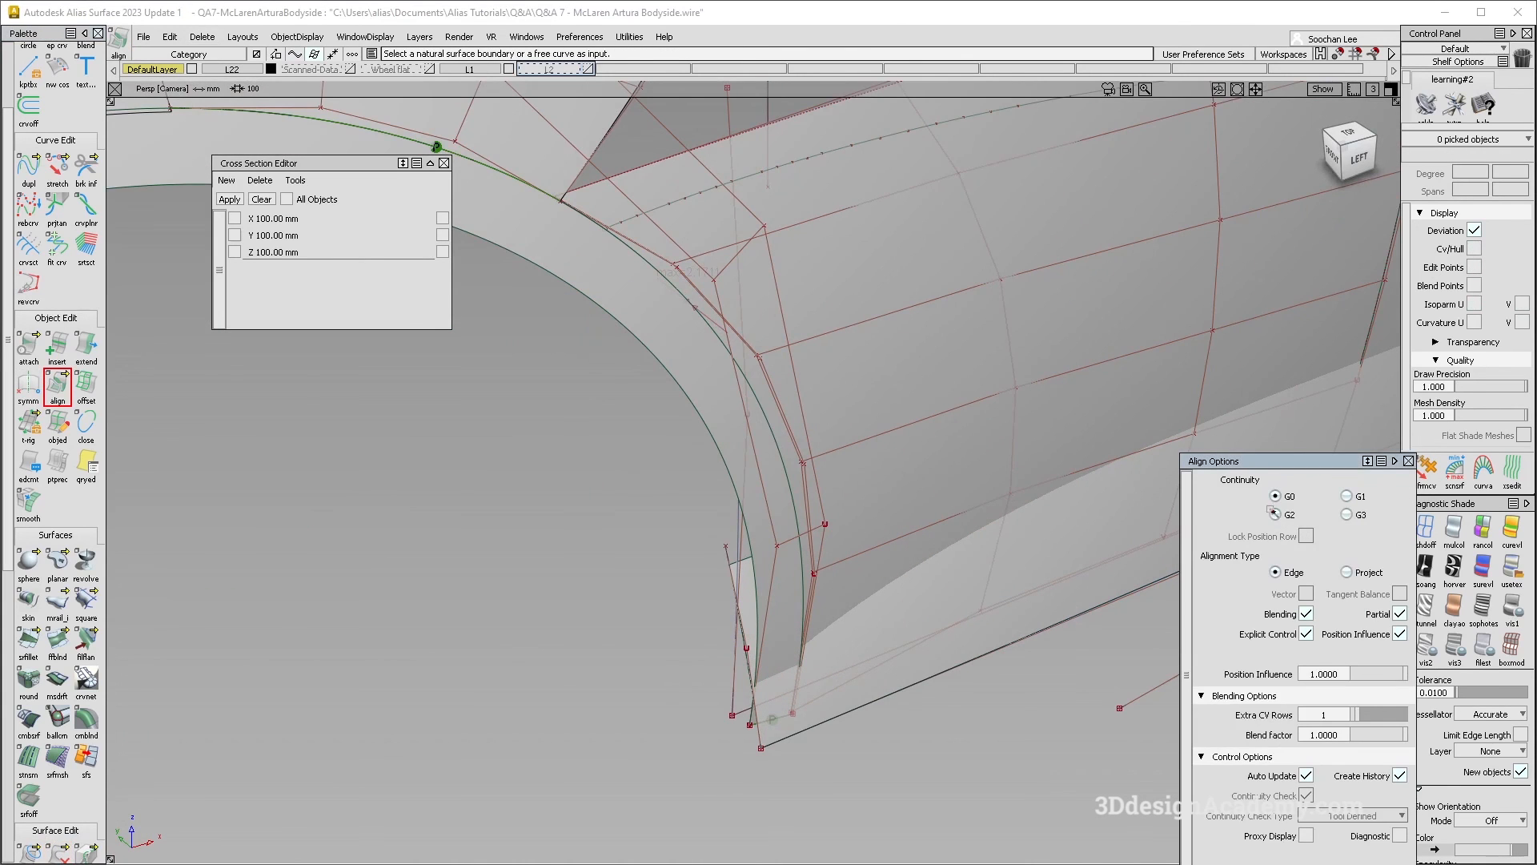
left_click_drag(721, 481, 768, 448, "alt+shift")
left_click_drag(590, 384, 961, 416, "alt+shift")
left_click(584, 398)
left_click(1306, 575)
left_click_drag(768, 497, 695, 487, "alt+shift")
key("Escape")
left_click(804, 472)
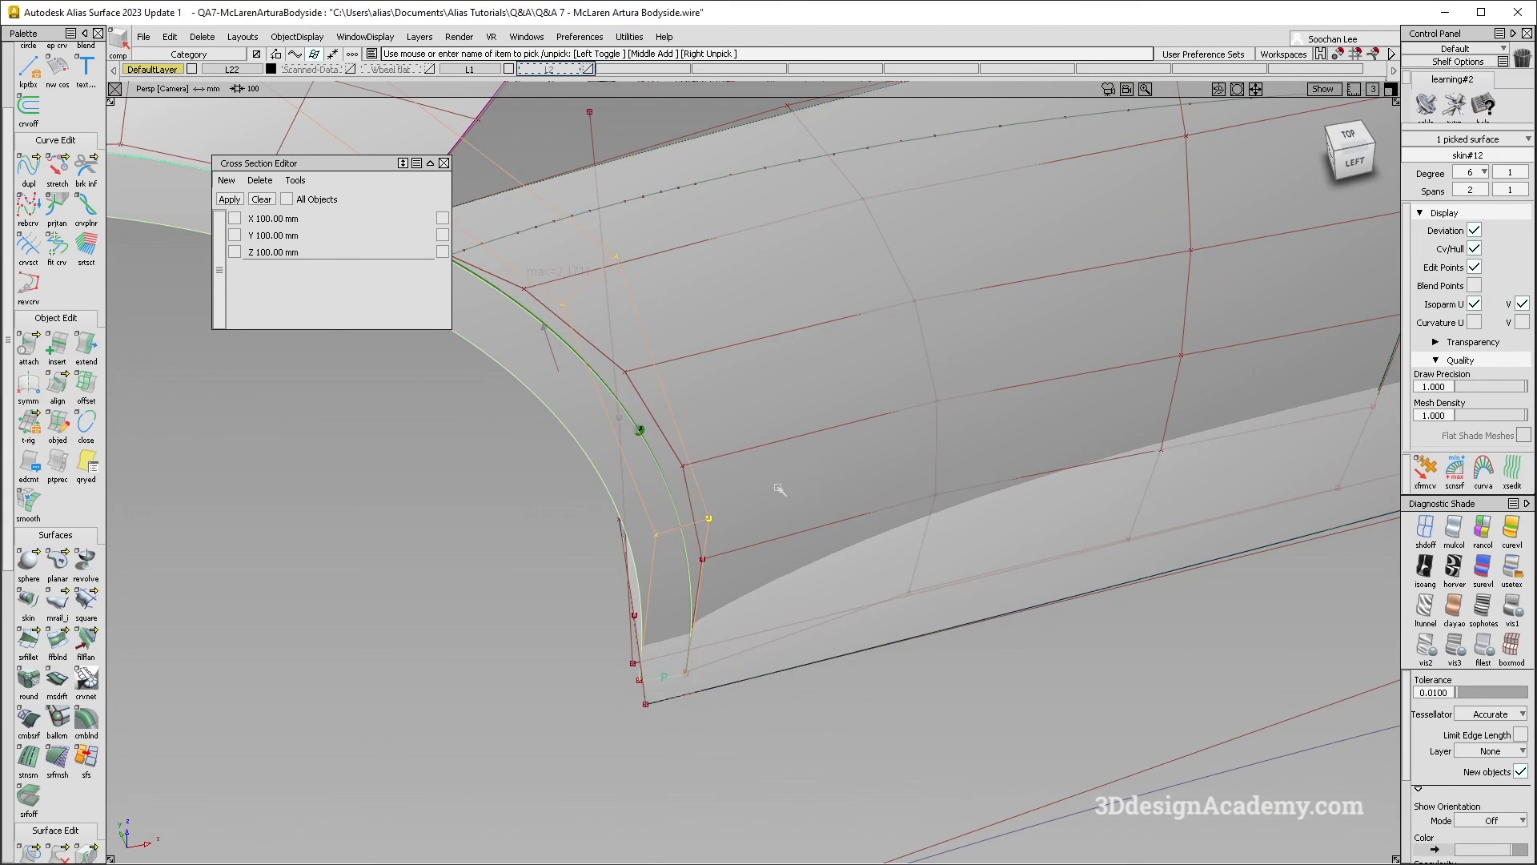
Step: Compare the body side behind the front wheel arch with the green and red front three-quarter reference photos
left_click_drag(872, 621, 1001, 569, "alt+shift")
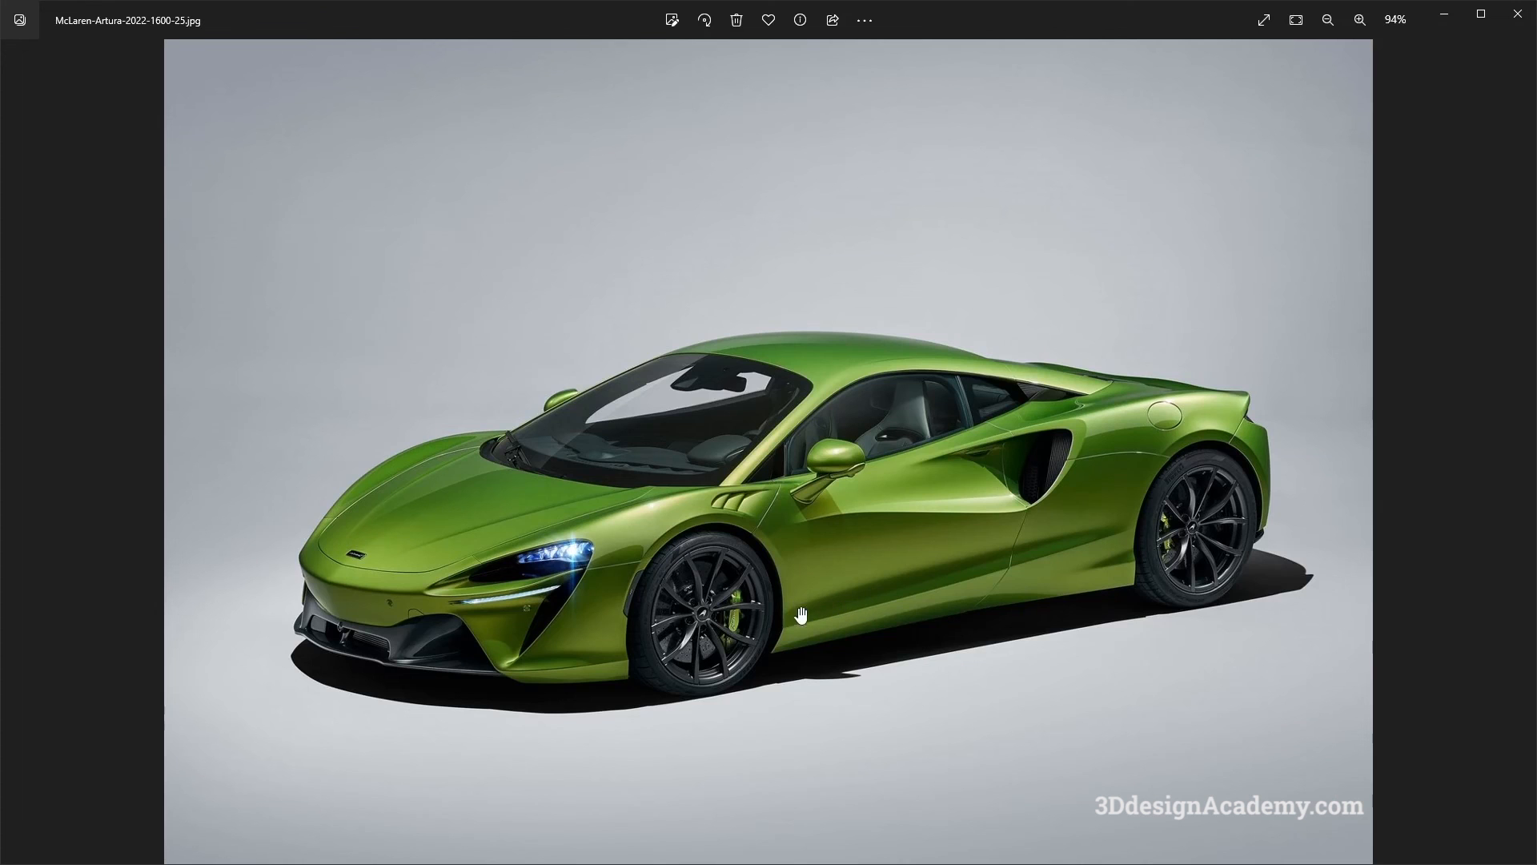
key("Right")
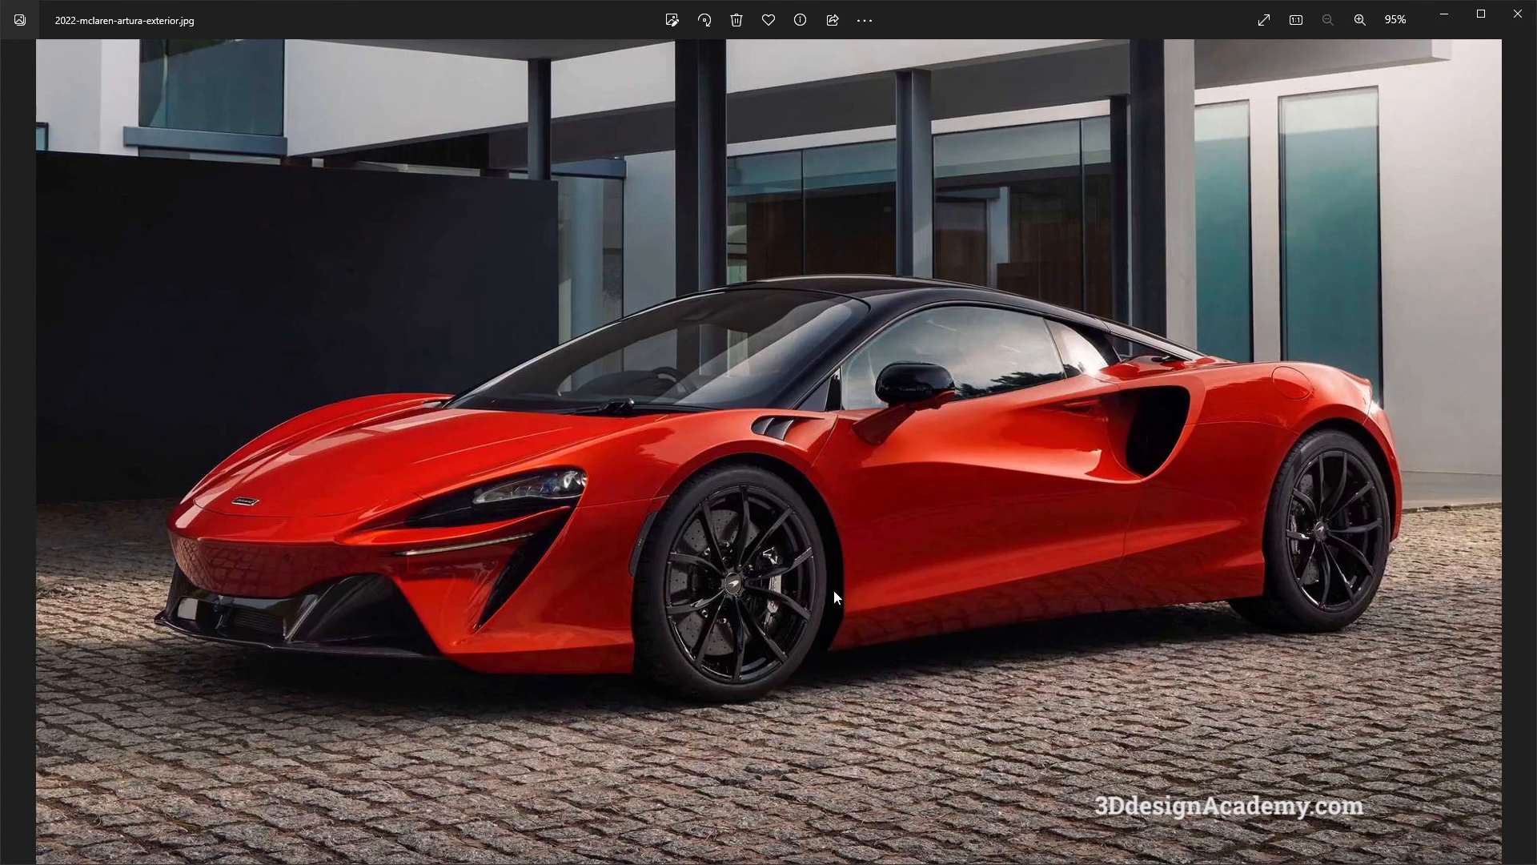
key("alt+Tab")
key("alt+Tab")
Step: Move the fitted curve behind the wheel arch slightly to adjust the body side's front edge
left_click_drag(766, 607, 668, 499, "alt+shift")
left_click(677, 542)
left_click_drag(686, 573, 776, 596)
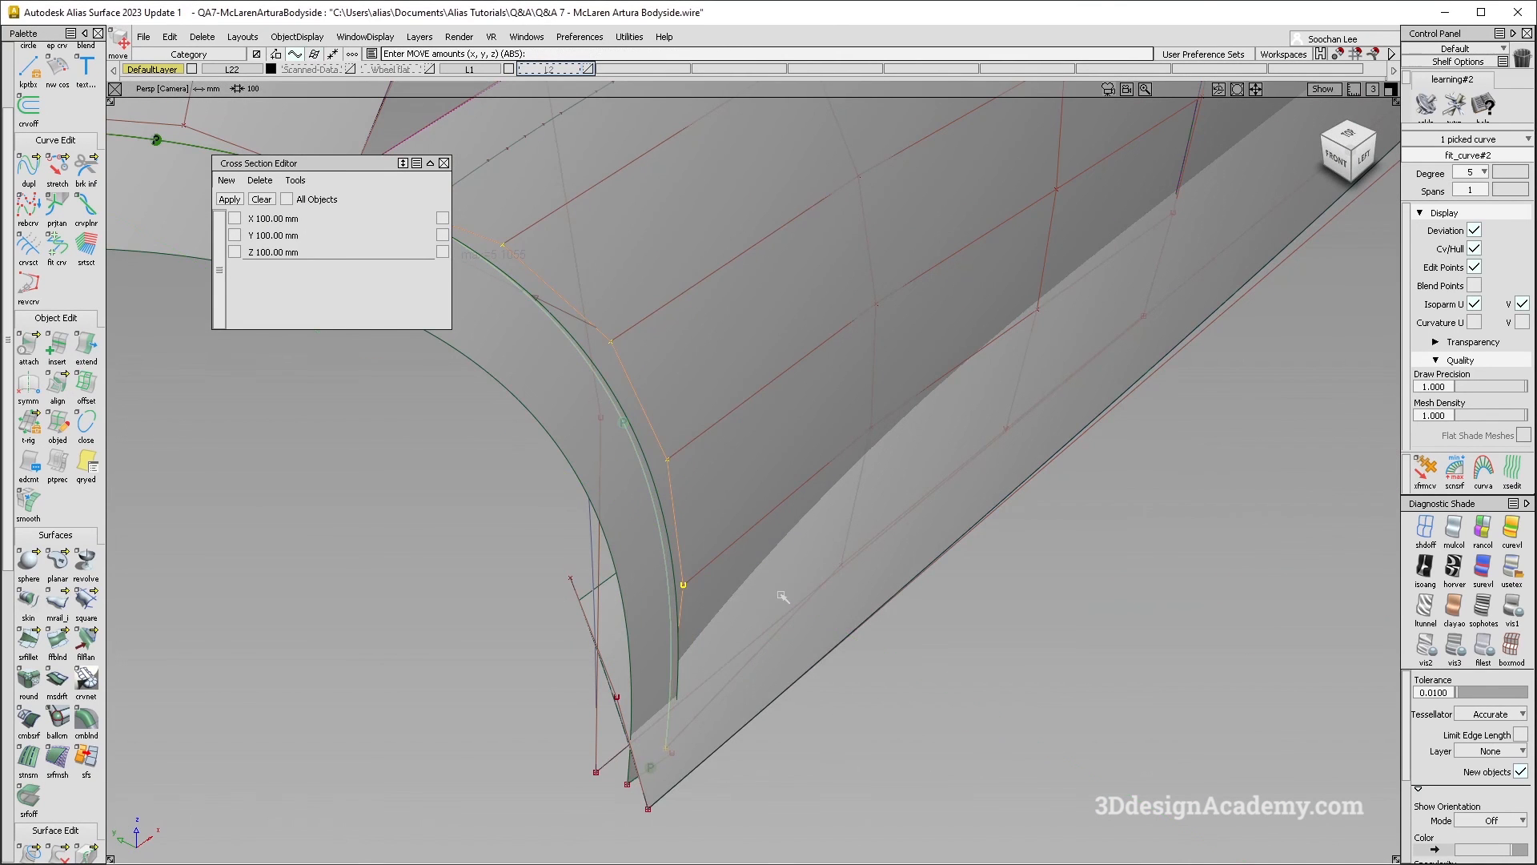
left_click_drag(888, 497, 808, 520, "alt+shift")
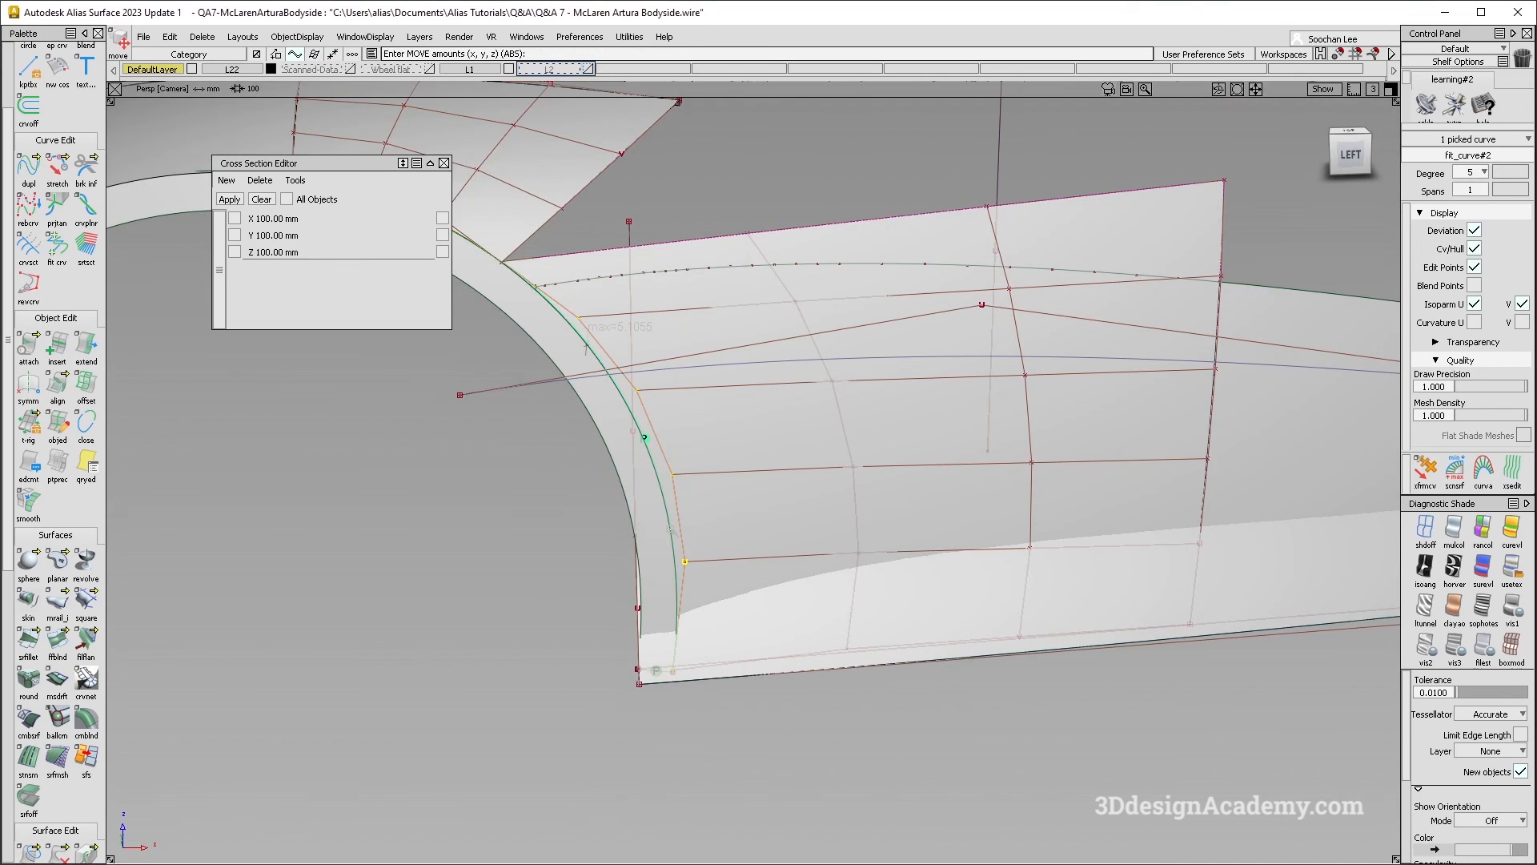
Step: Build a Monorail surface from the fender panel's rear edge, using the wheel arch's outer edge as the rail
left_click_drag(596, 313, 594, 256, "ctrl+shift")
middle_click_drag(594, 256, 808, 472, "alt+shift")
right_click_drag(808, 472, 738, 436, "alt+shift")
left_click(57, 602)
left_click(715, 441)
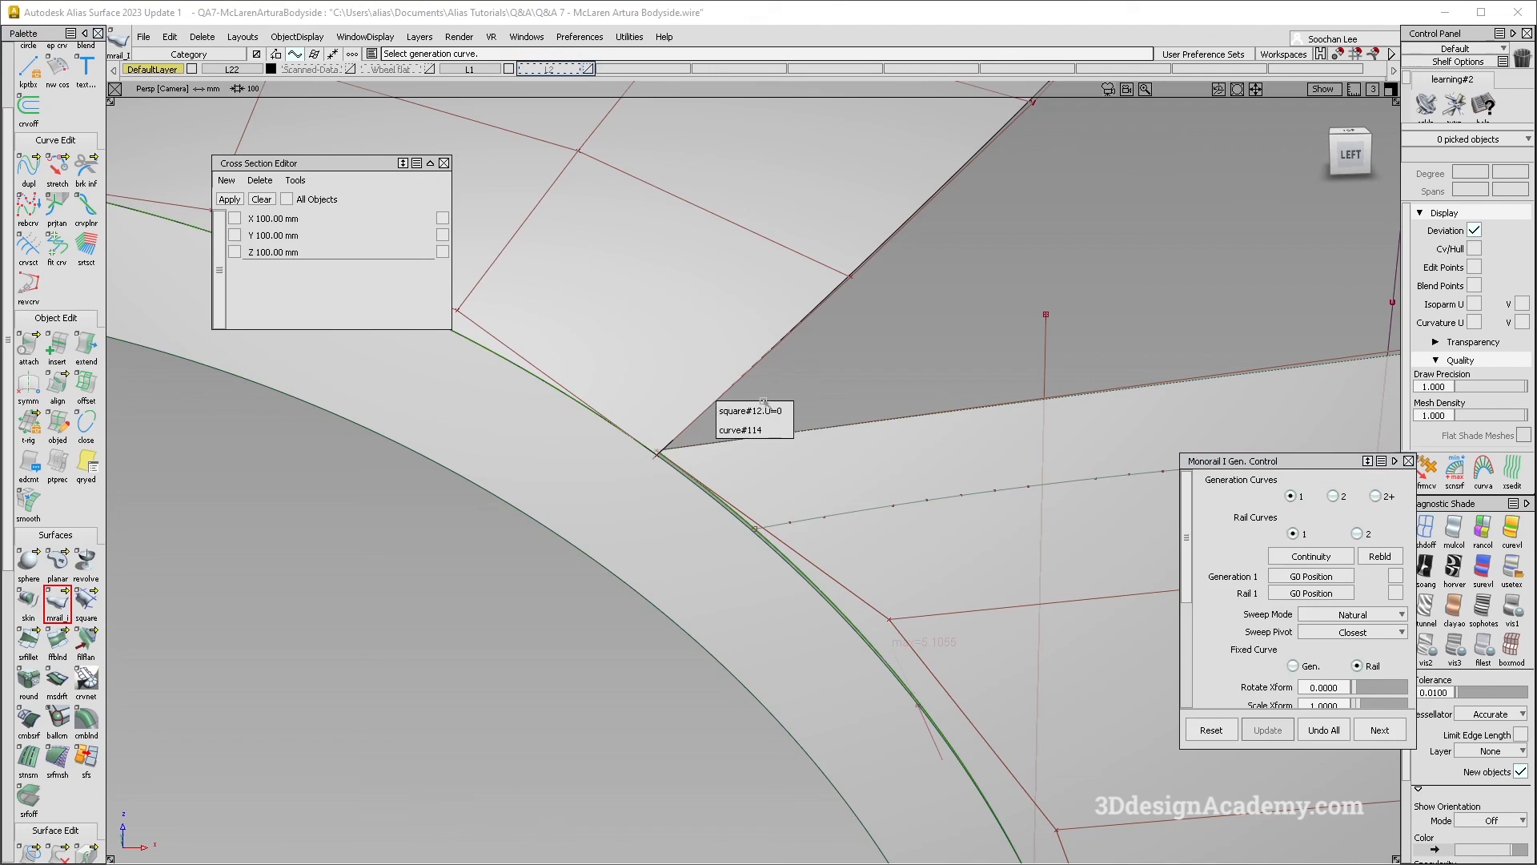
left_click(747, 431)
right_click_drag(672, 467, 755, 405, "alt+shift")
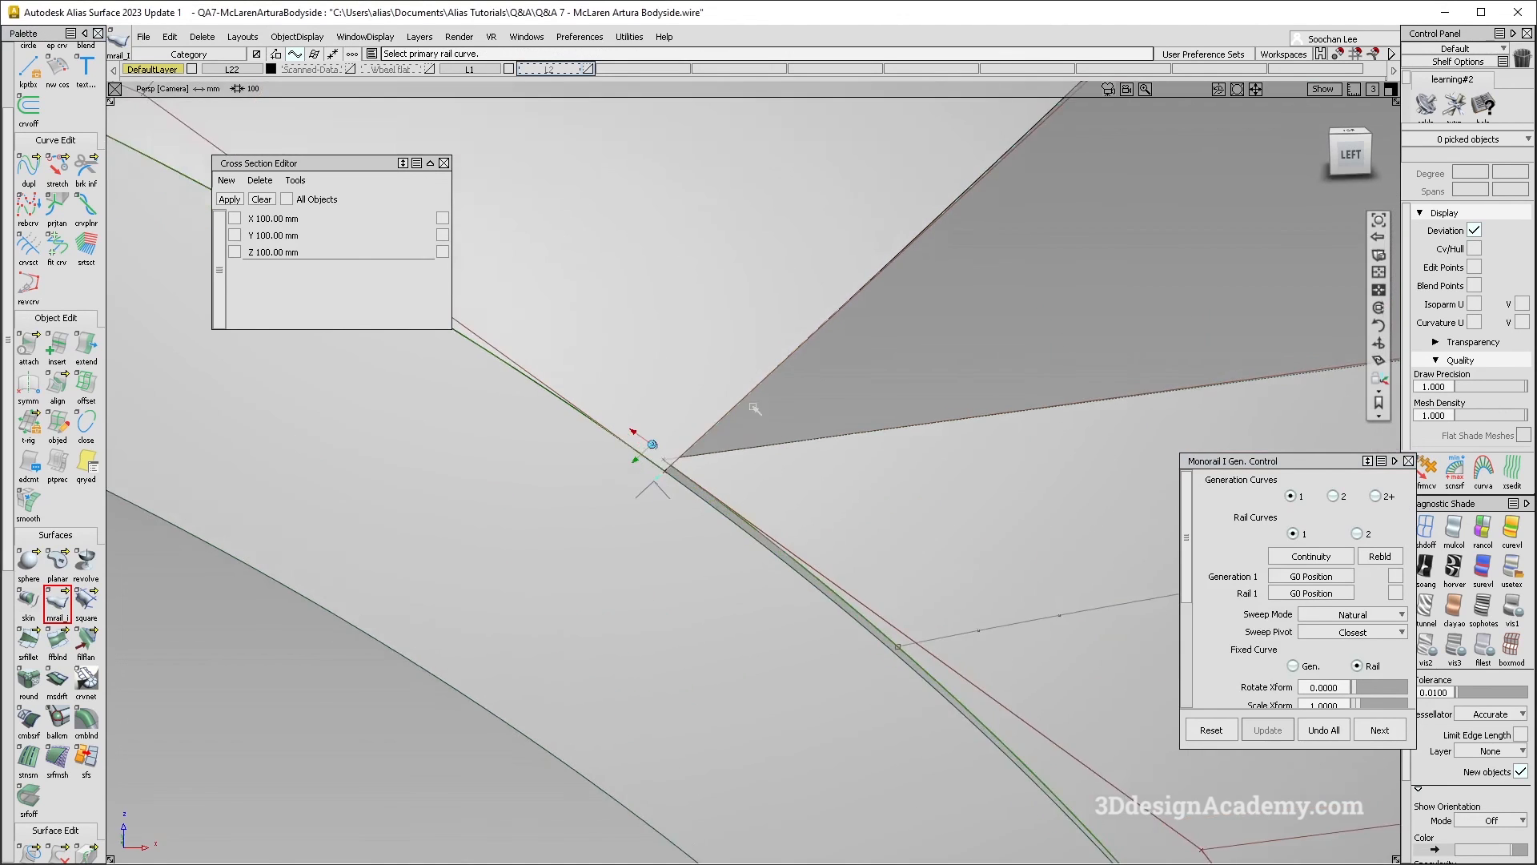
left_click_drag(755, 406, 644, 488, "alt+shift")
left_click_drag(642, 575, 659, 417, "ctrl+shift")
left_click(694, 441)
left_click(724, 451)
left_click(687, 505)
Step: Limit the Monorail surface's rail segment to 0.0000–0.3094 so it covers only the arch section behind the fender panel
right_click_drag(687, 505, 613, 452, "alt+shift")
left_click_drag(612, 453, 876, 498, "alt+shift")
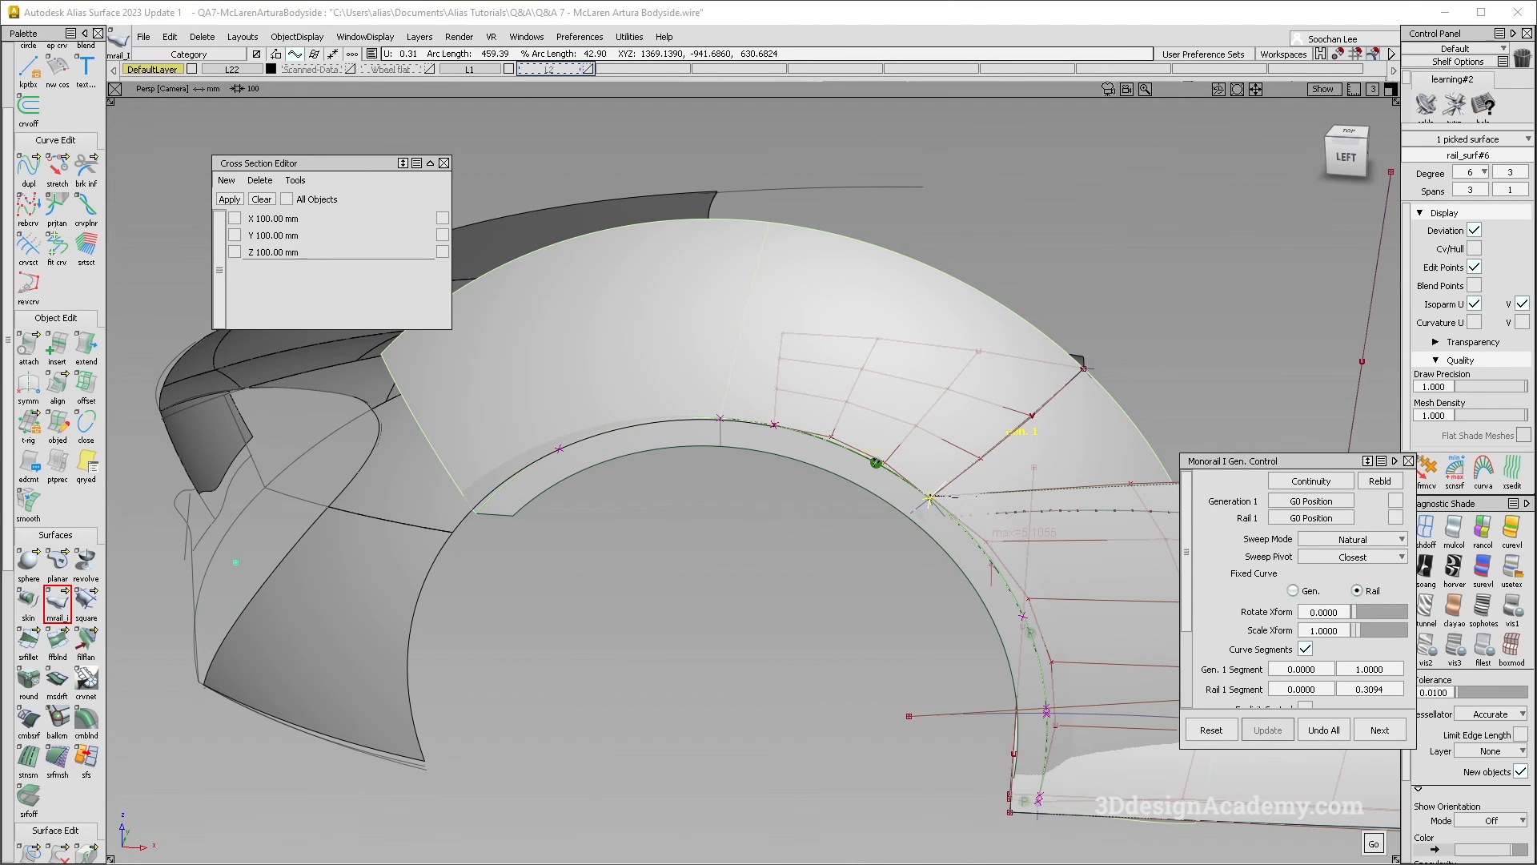
left_click_drag(929, 497, 930, 498)
middle_click_drag(929, 497, 674, 406, "alt+shift")
left_click_drag(674, 406, 789, 561, "alt+shift")
left_click(835, 658)
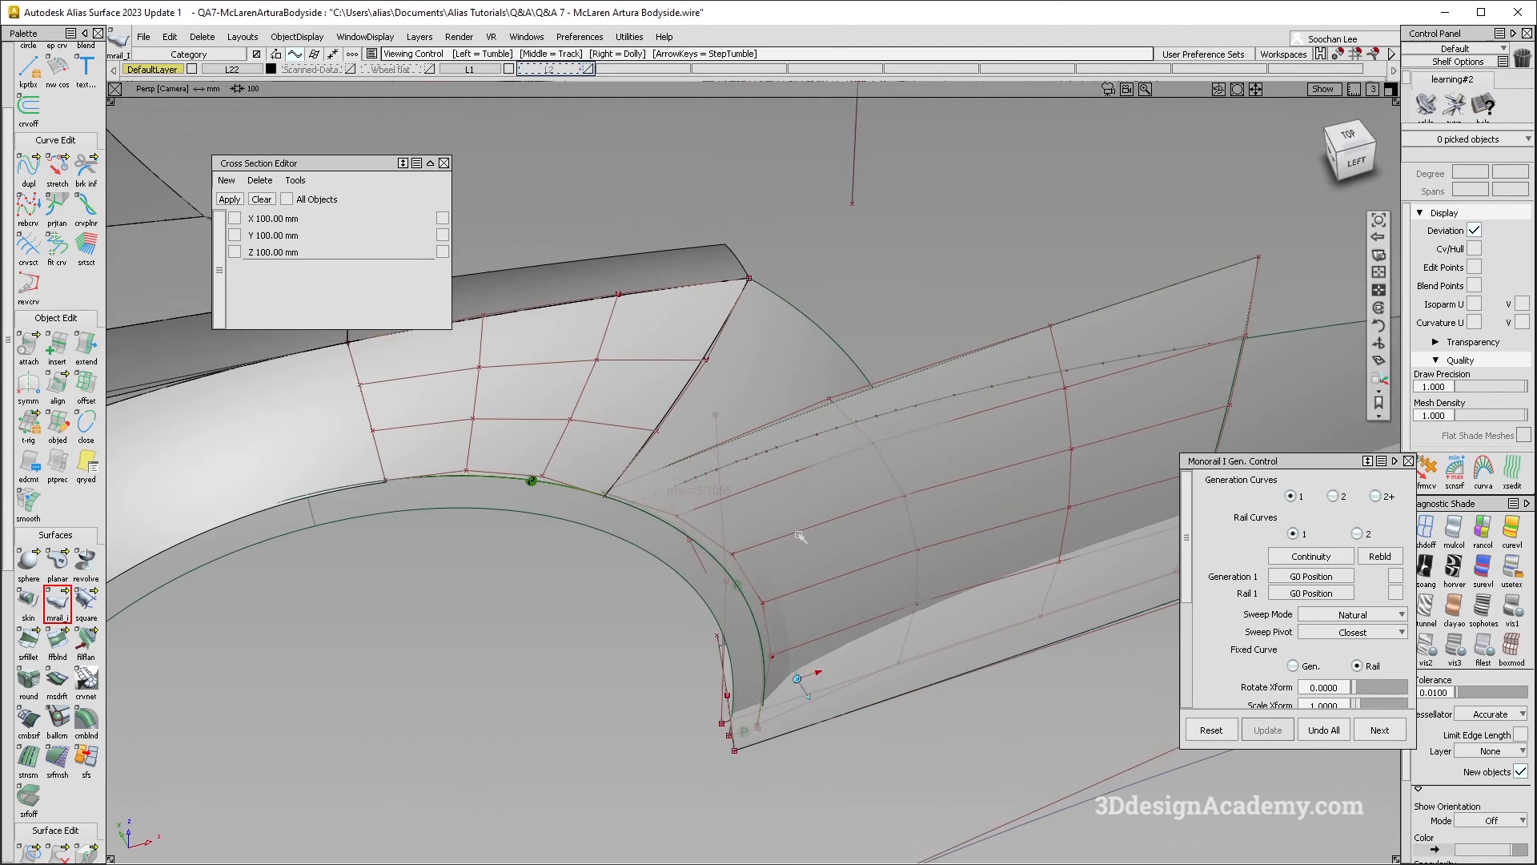
Step: Shade the model with the Showroom reflection map to examine the new rail surface
mouse_move(771, 374)
left_mouse_down("alt+shift")
mouse_move(960, 502)
mouse_move(884, 458)
left_mouse_up("alt+shift")
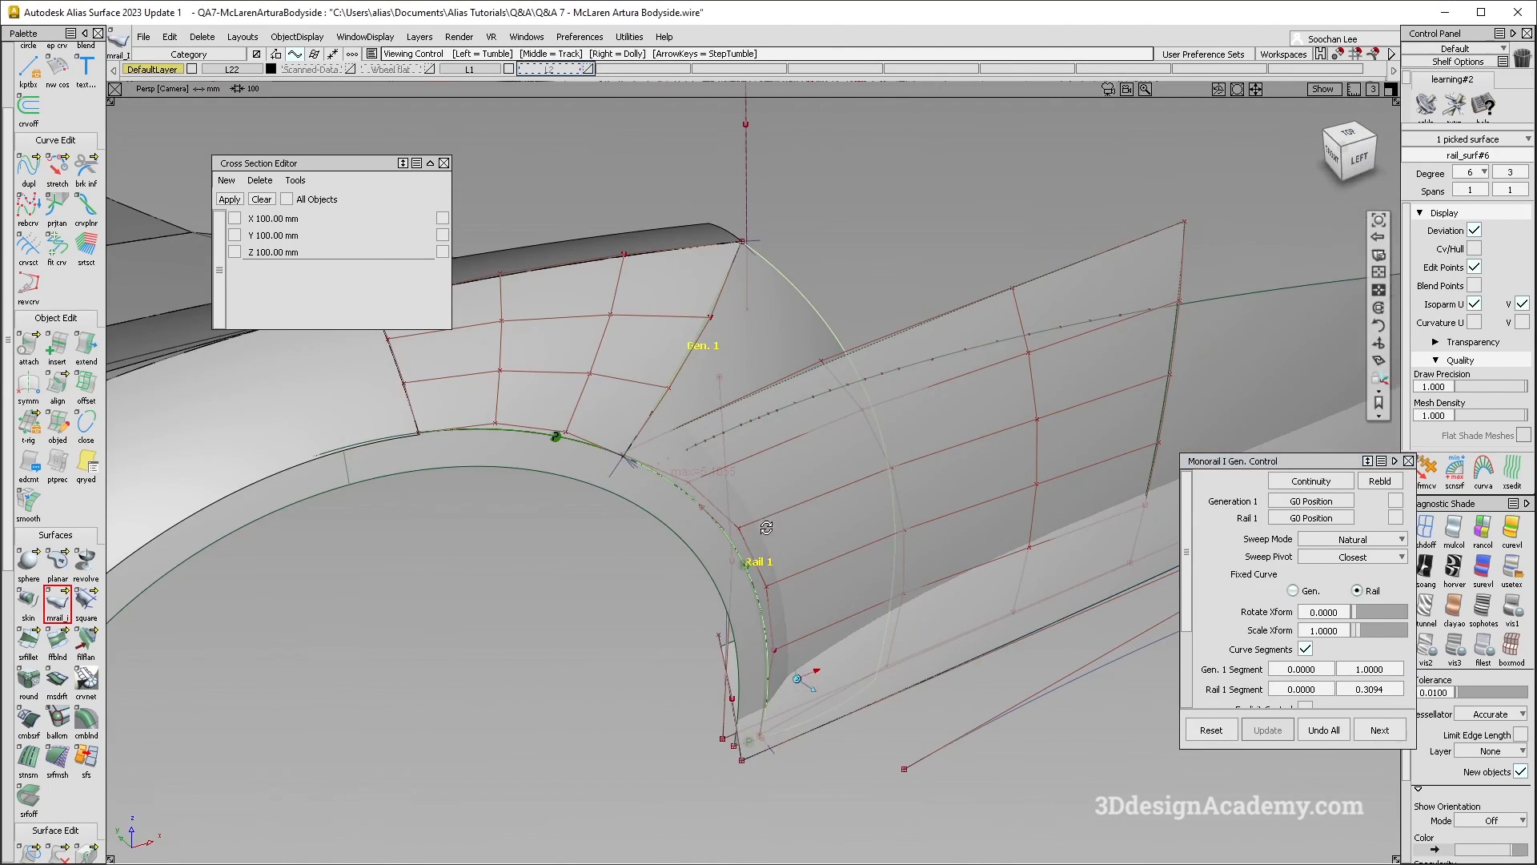
left_click_drag(858, 646, 919, 494, "ctrl+shift")
left_click(1514, 568)
key("alt+t")
left_click_drag(874, 634, 832, 522, "alt+shift")
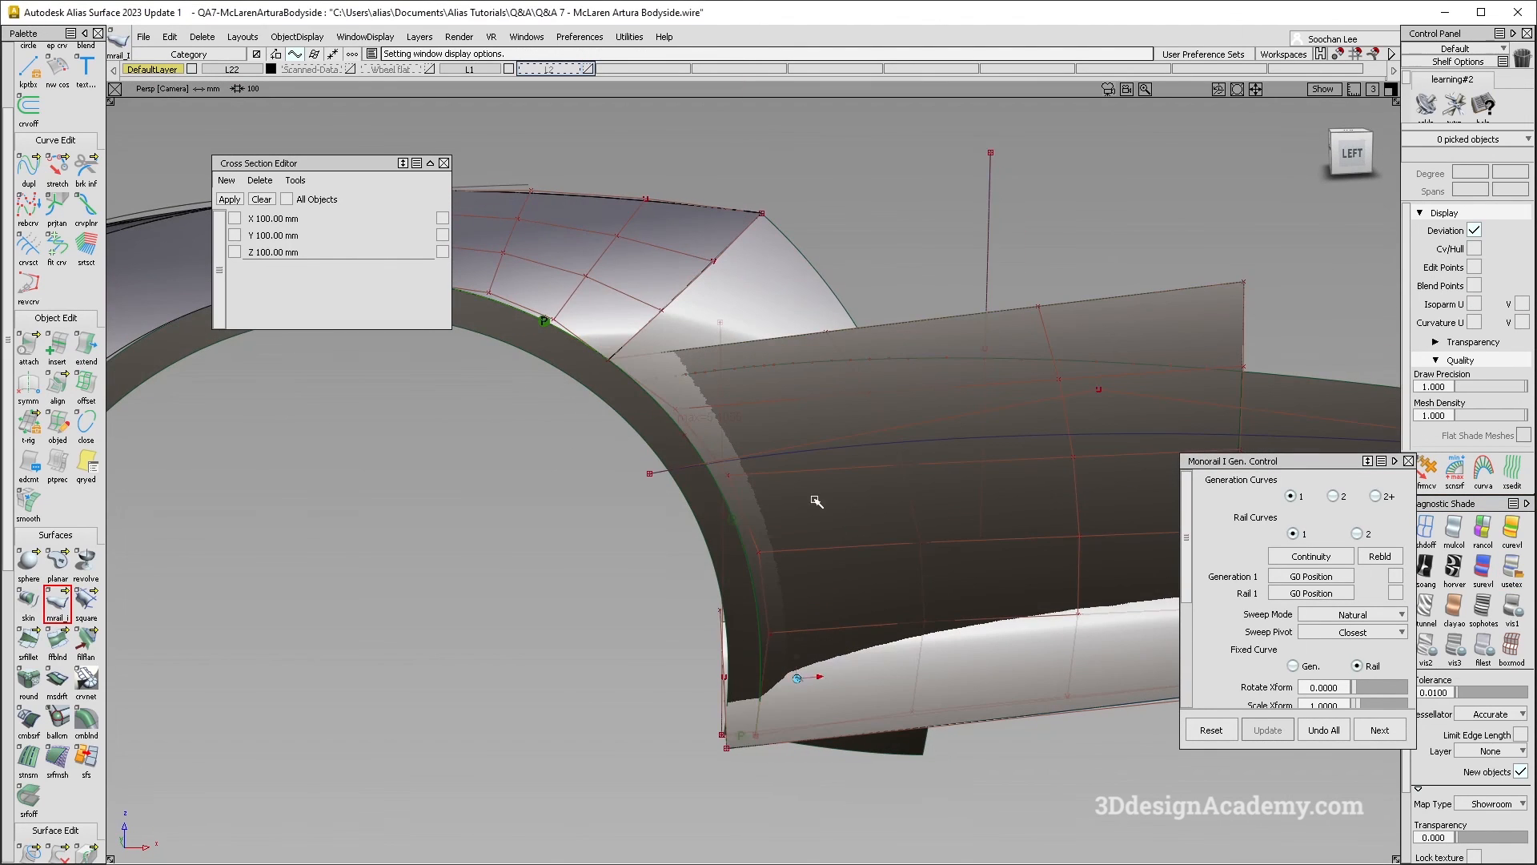
Step: Set the Monorail surface's Rotate Xform to 6.5610 to swing it relative to the body side
left_click_drag(923, 236, 879, 260, "ctrl+shift")
left_click(828, 276)
left_click_drag(884, 428, 862, 440, "alt+shift")
left_click_drag(995, 267, 822, 291, "ctrl+shift")
left_click_drag(1346, 614, 1343, 614)
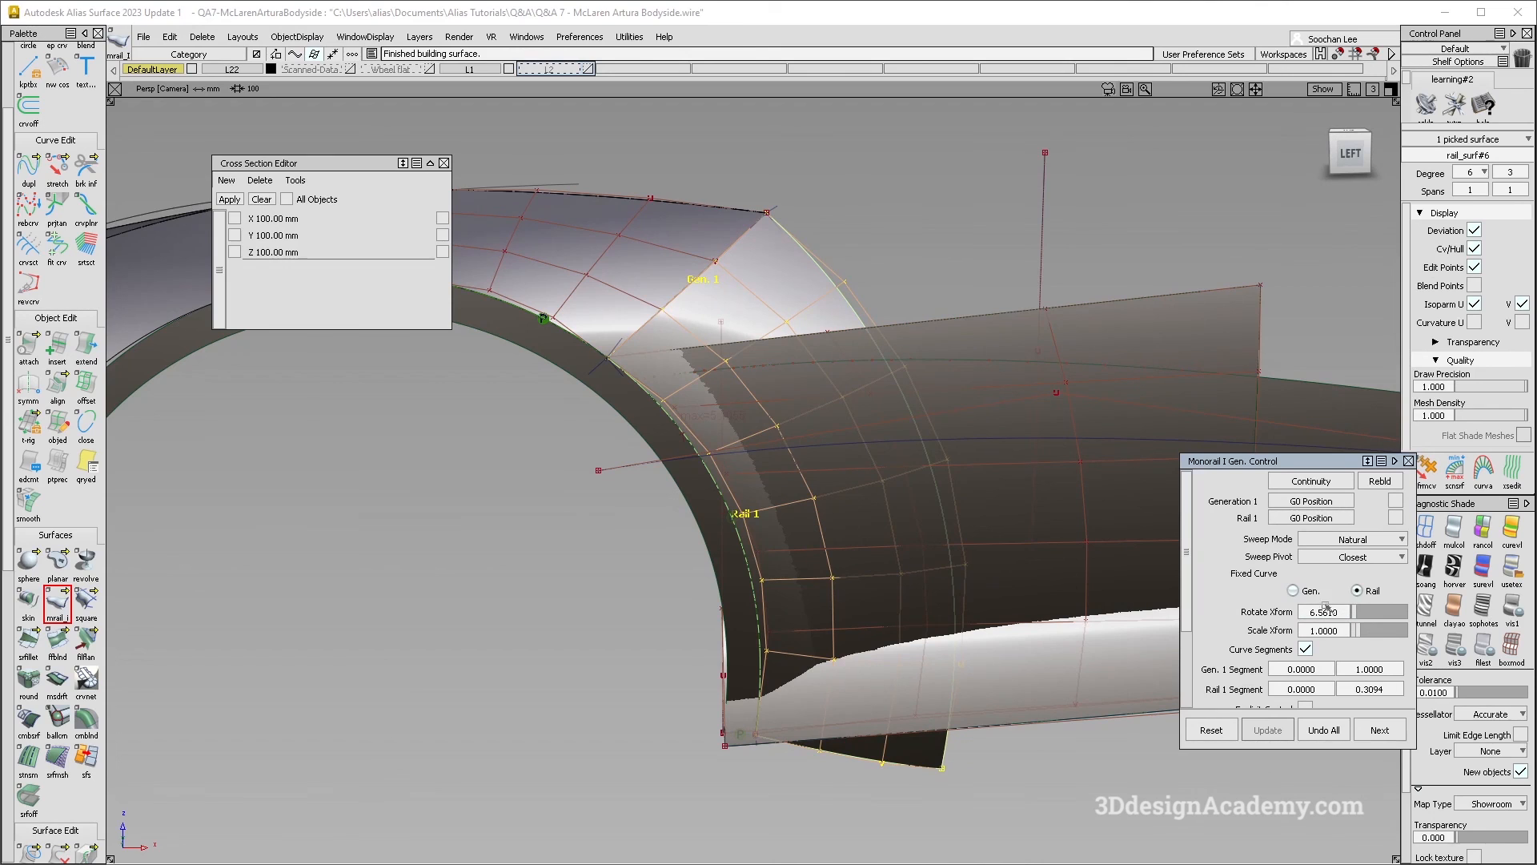
left_click_drag(910, 416, 851, 383, "ctrl+shift")
left_click_drag(850, 383, 843, 379, "alt+shift")
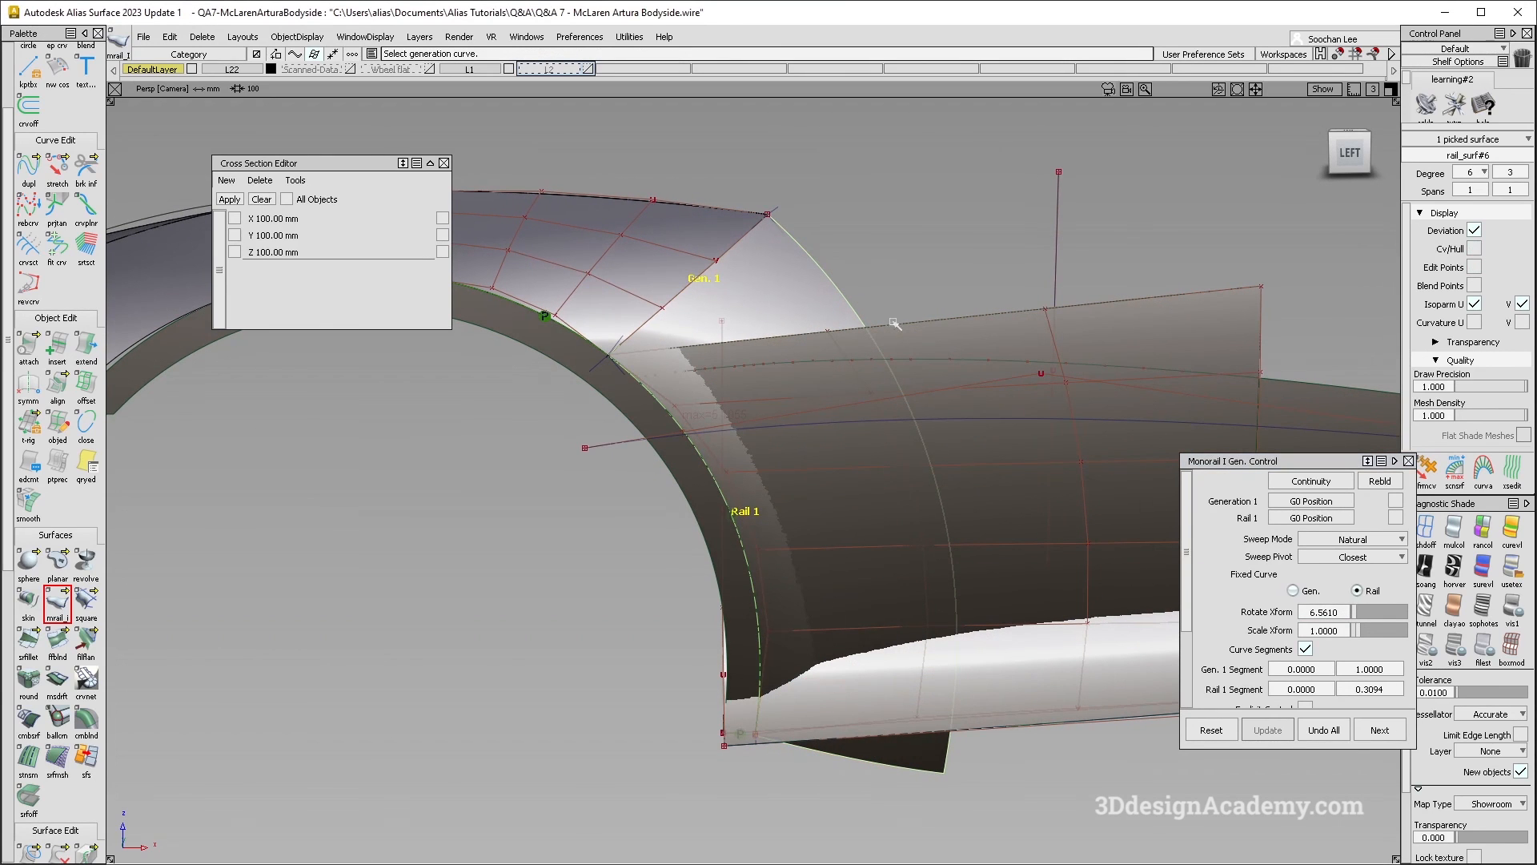
Step: Fit a single-span curve of degree 2 to the rail surface's outer edge
left_click_drag(918, 452, 820, 391, "alt+shift")
left_click_drag(908, 535, 750, 404, "alt+shift")
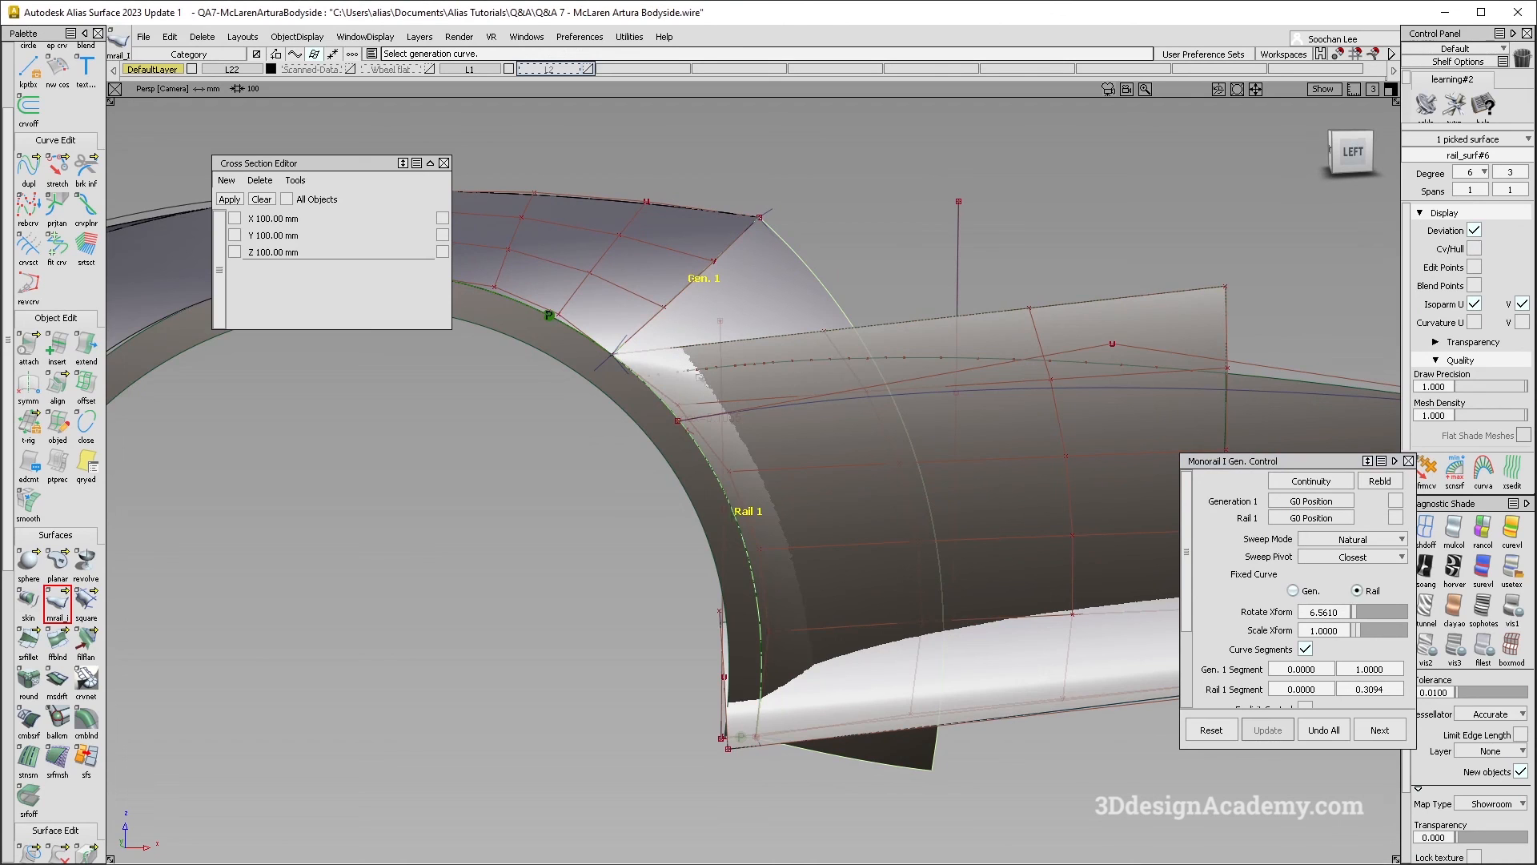
left_click_drag(755, 521, 844, 424, "alt+shift")
left_click(57, 246)
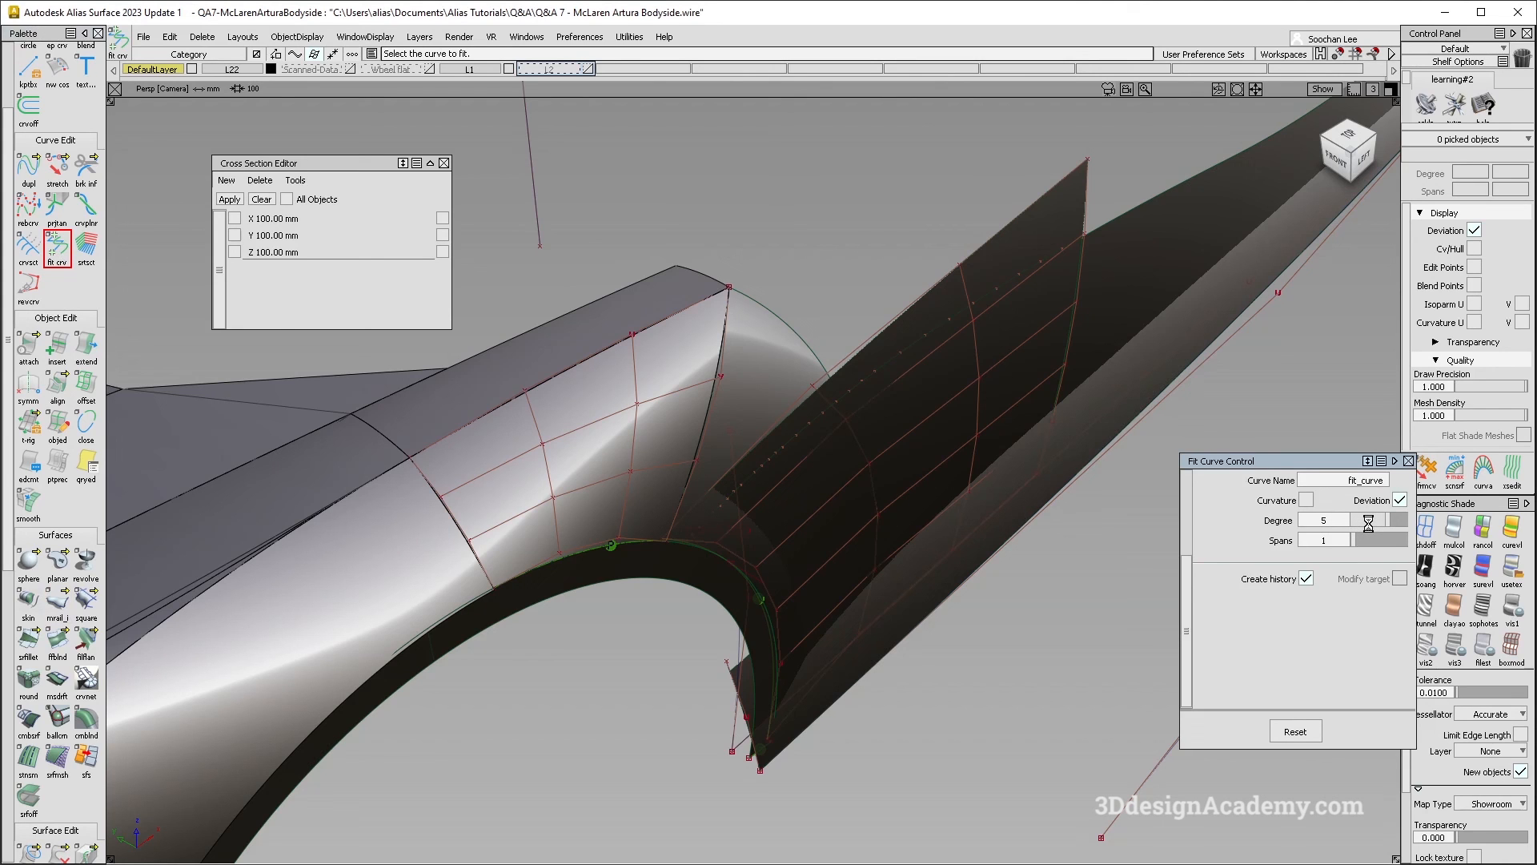
left_click(793, 327)
left_click_drag(858, 512, 849, 433, "alt+shift")
left_click(1372, 520)
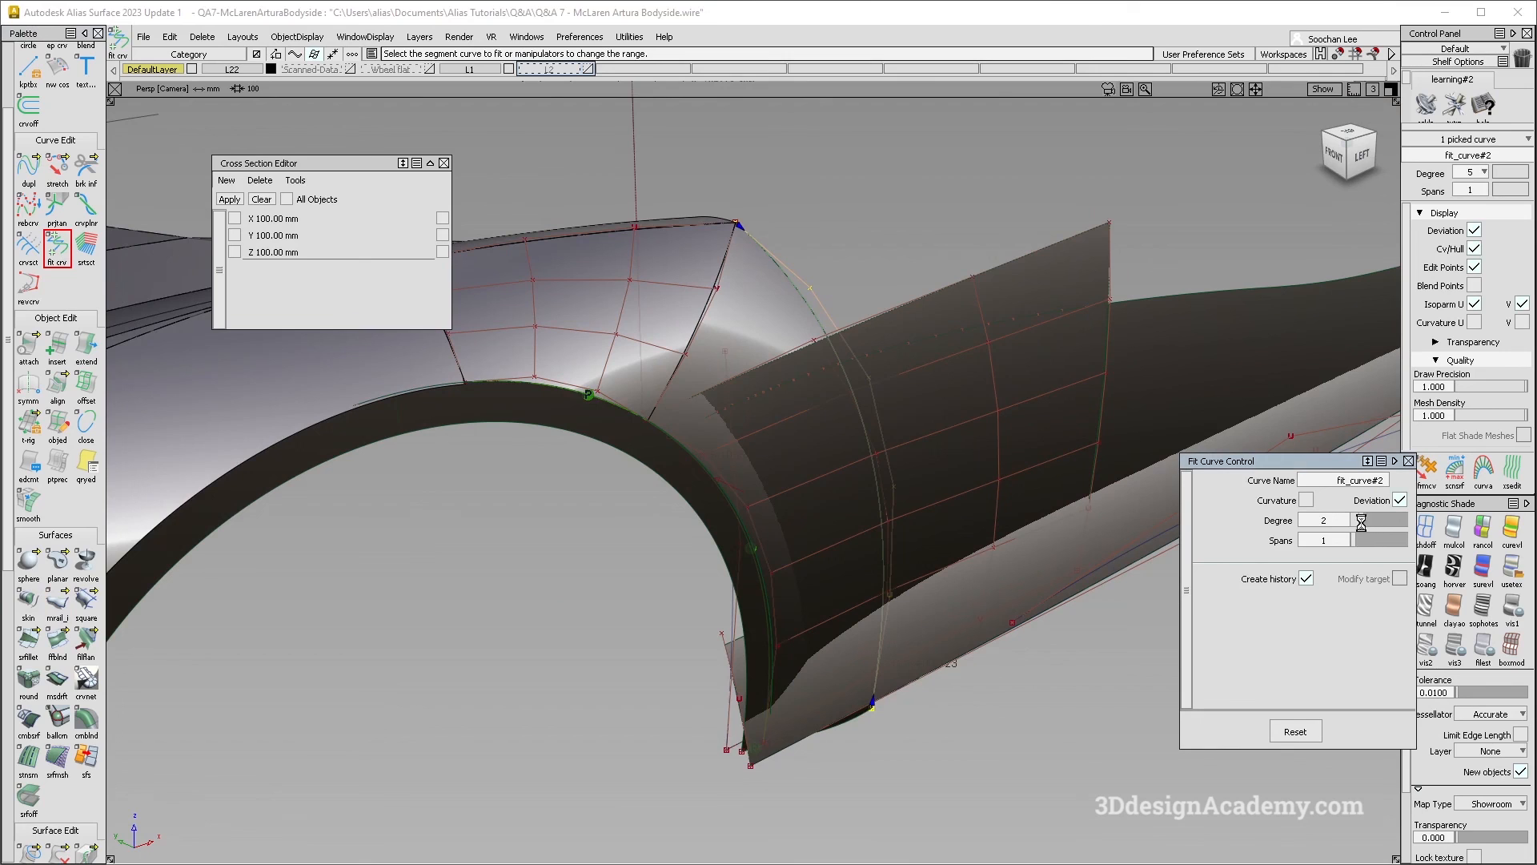
Step: Pick the degree 2 fitted edge curve and delete its construction history
left_click(919, 446)
left_click(924, 392)
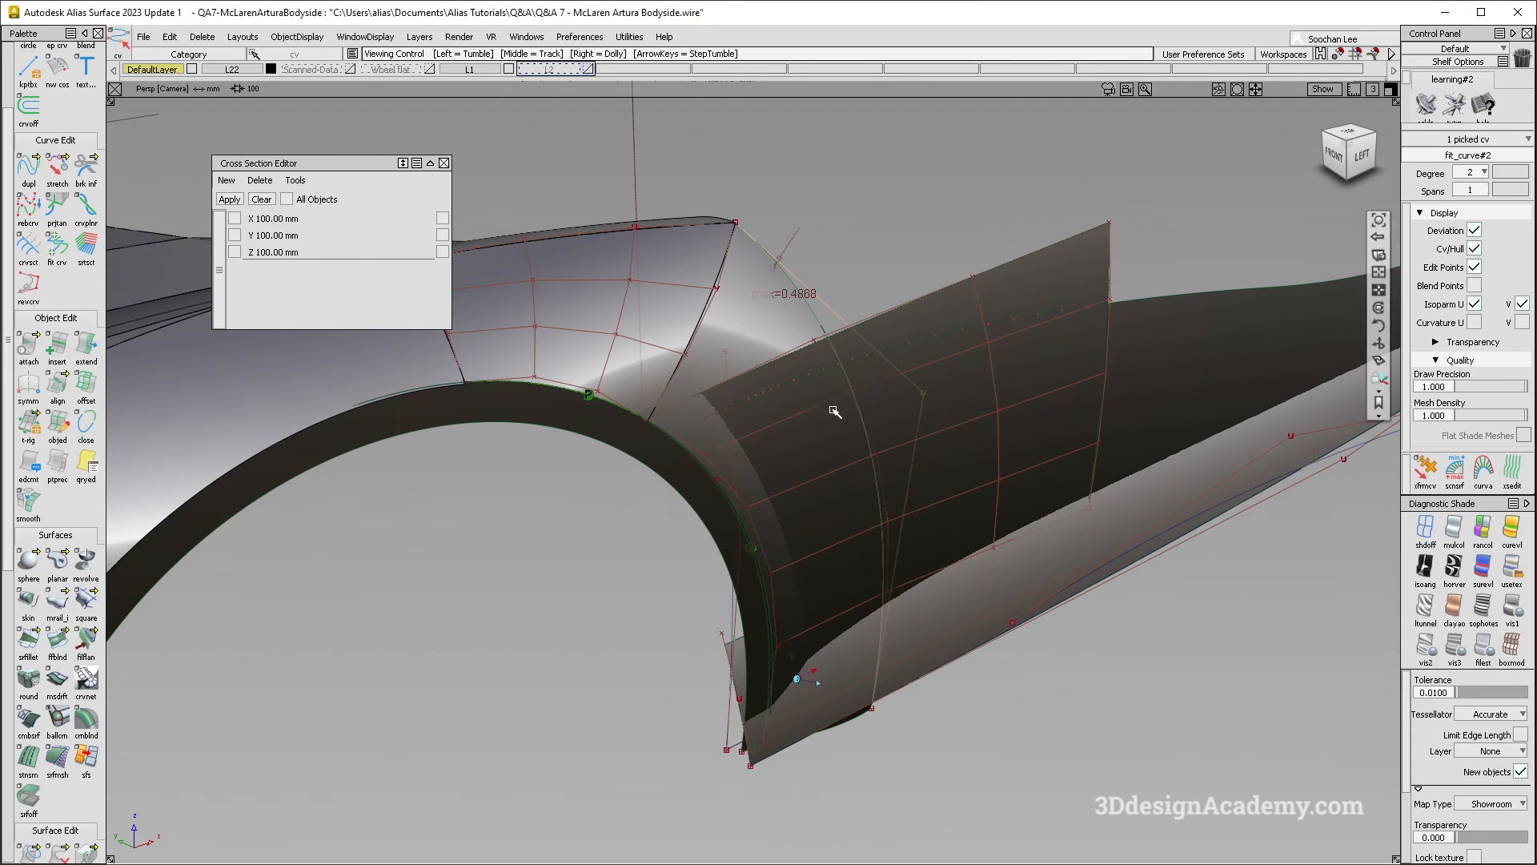
left_click_drag(868, 416, 926, 491, "alt+shift")
left_click_drag(762, 391, 763, 289, "ctrl+shift")
left_click(766, 275)
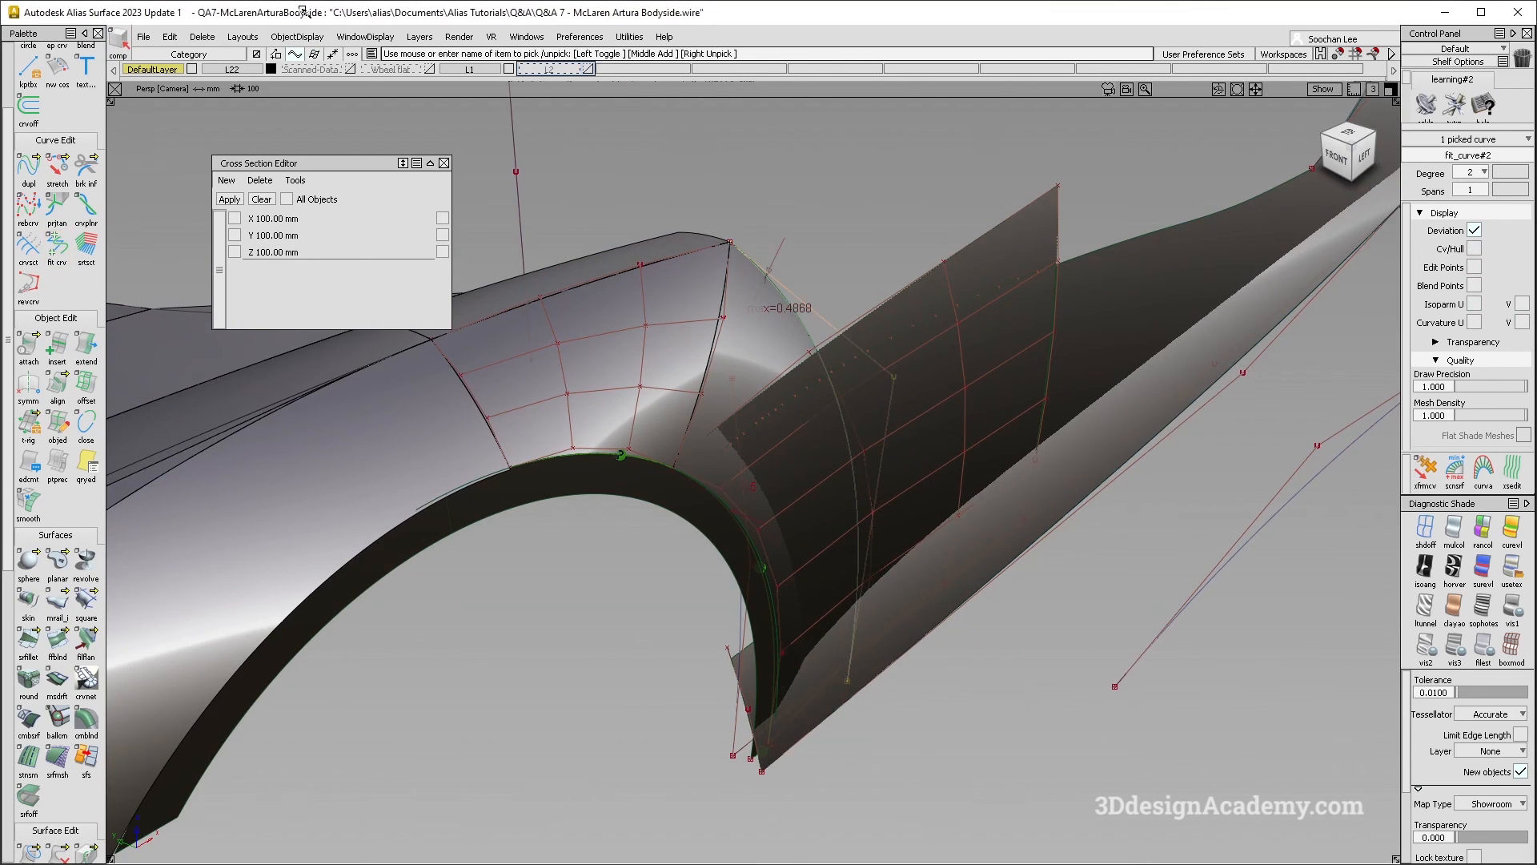
left_click(195, 36)
left_click(221, 55)
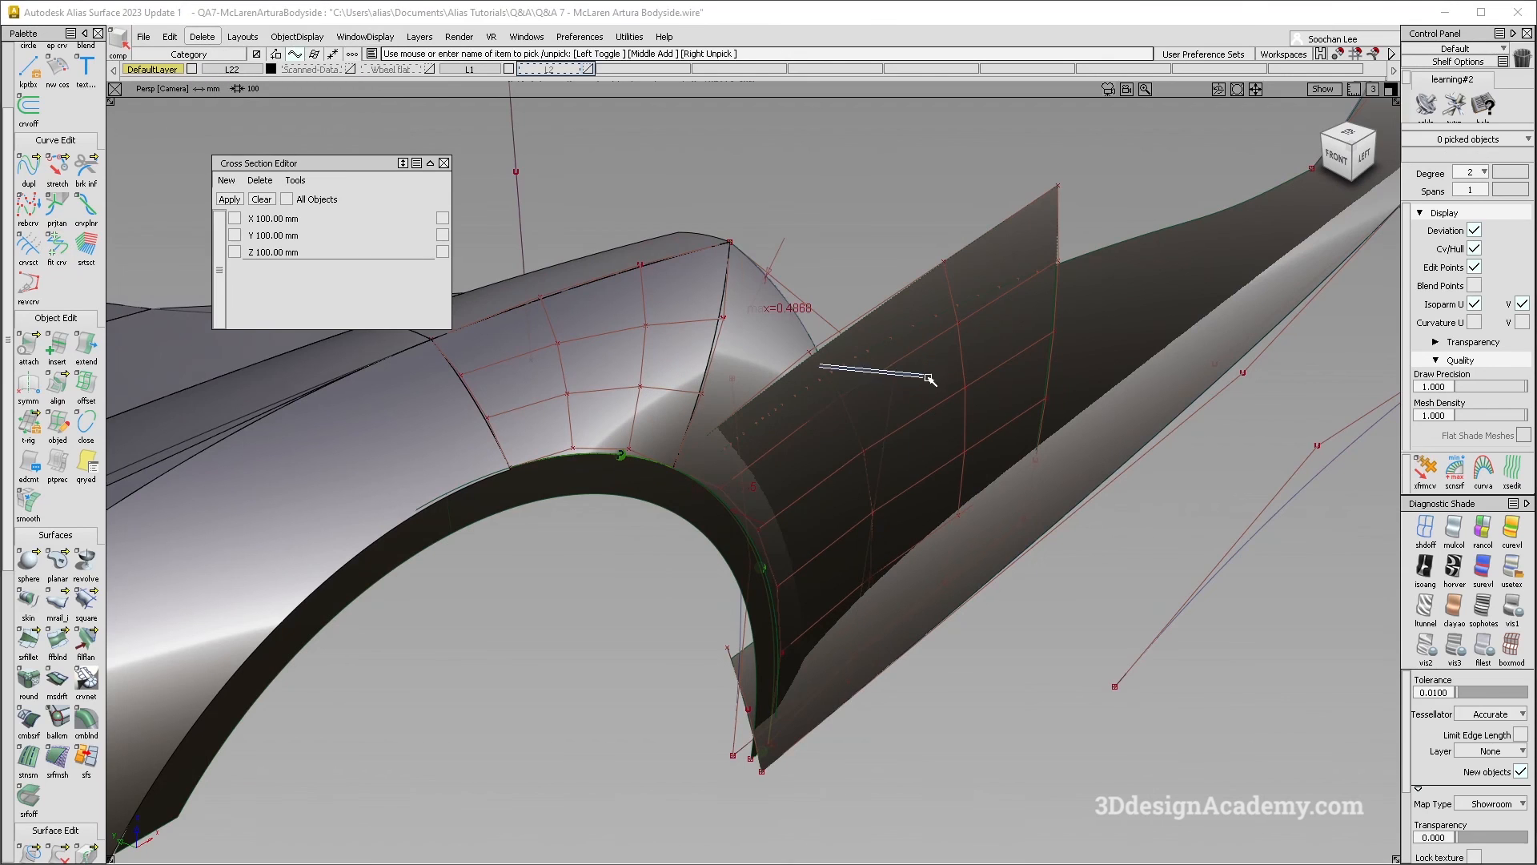
key("ctrl+z")
left_click_drag(699, 418, 697, 309, "ctrl+shift")
Step: Align the rail surface's outer edge to the degree 2 curve with G0 continuity, blending and 2 extra CV rows
left_click(56, 386)
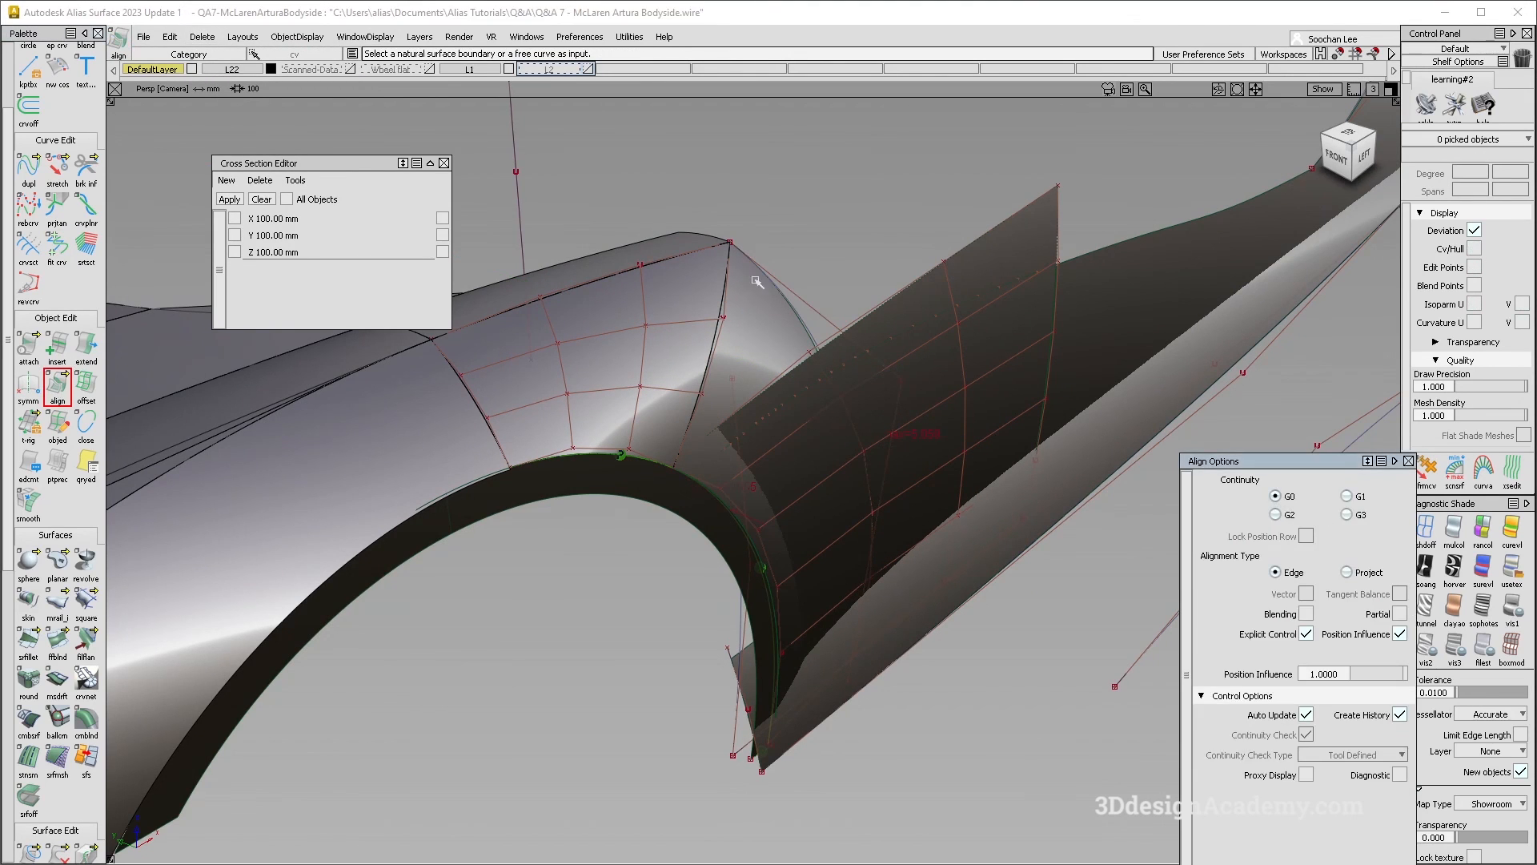
left_click(785, 314)
left_click(803, 327)
key("Return")
left_click(803, 327)
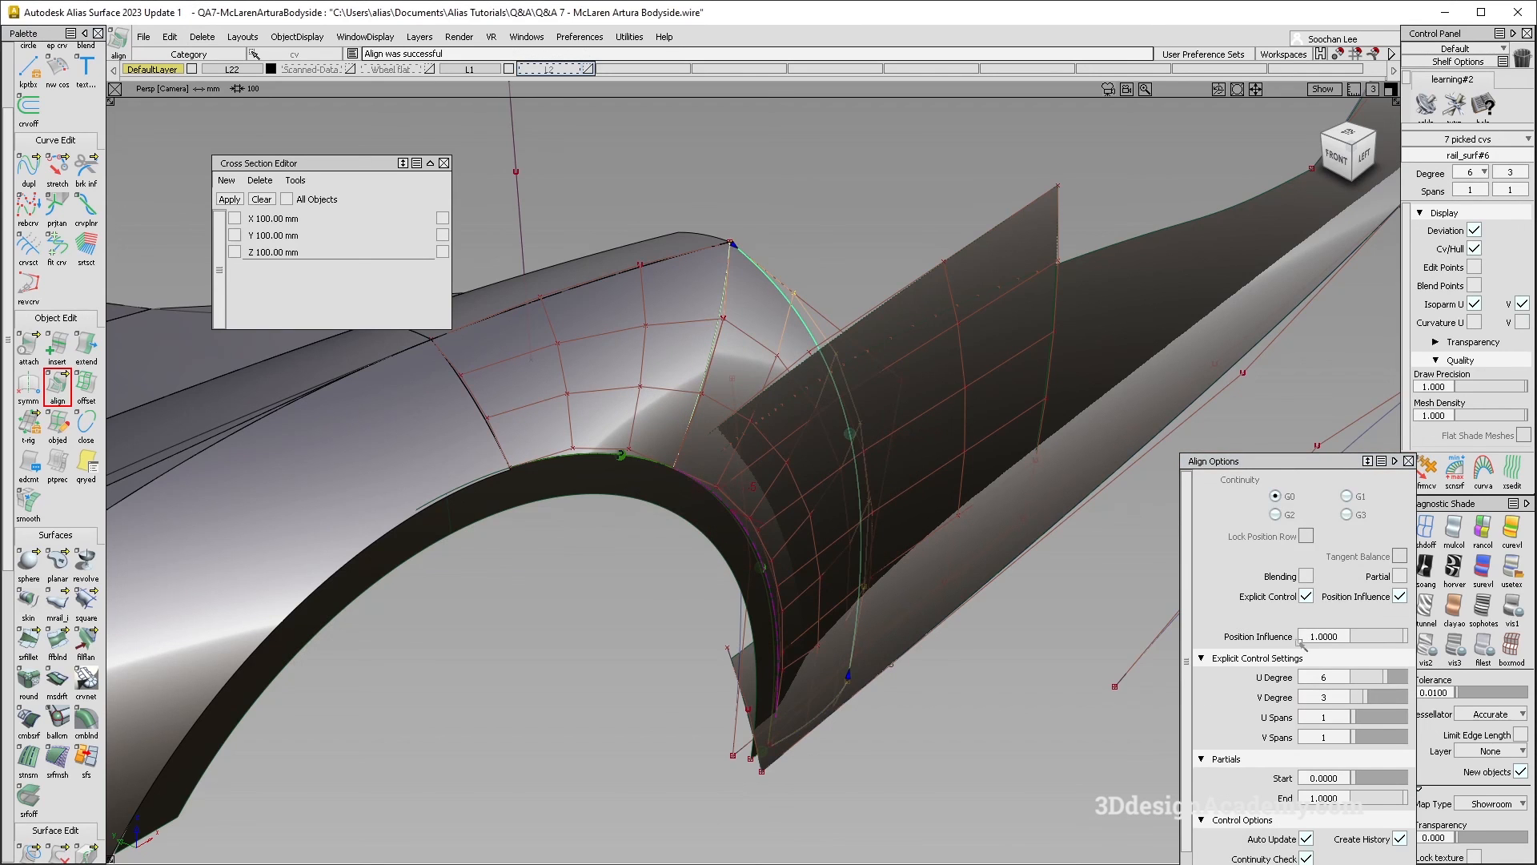
left_click(1306, 576)
left_click(1366, 680)
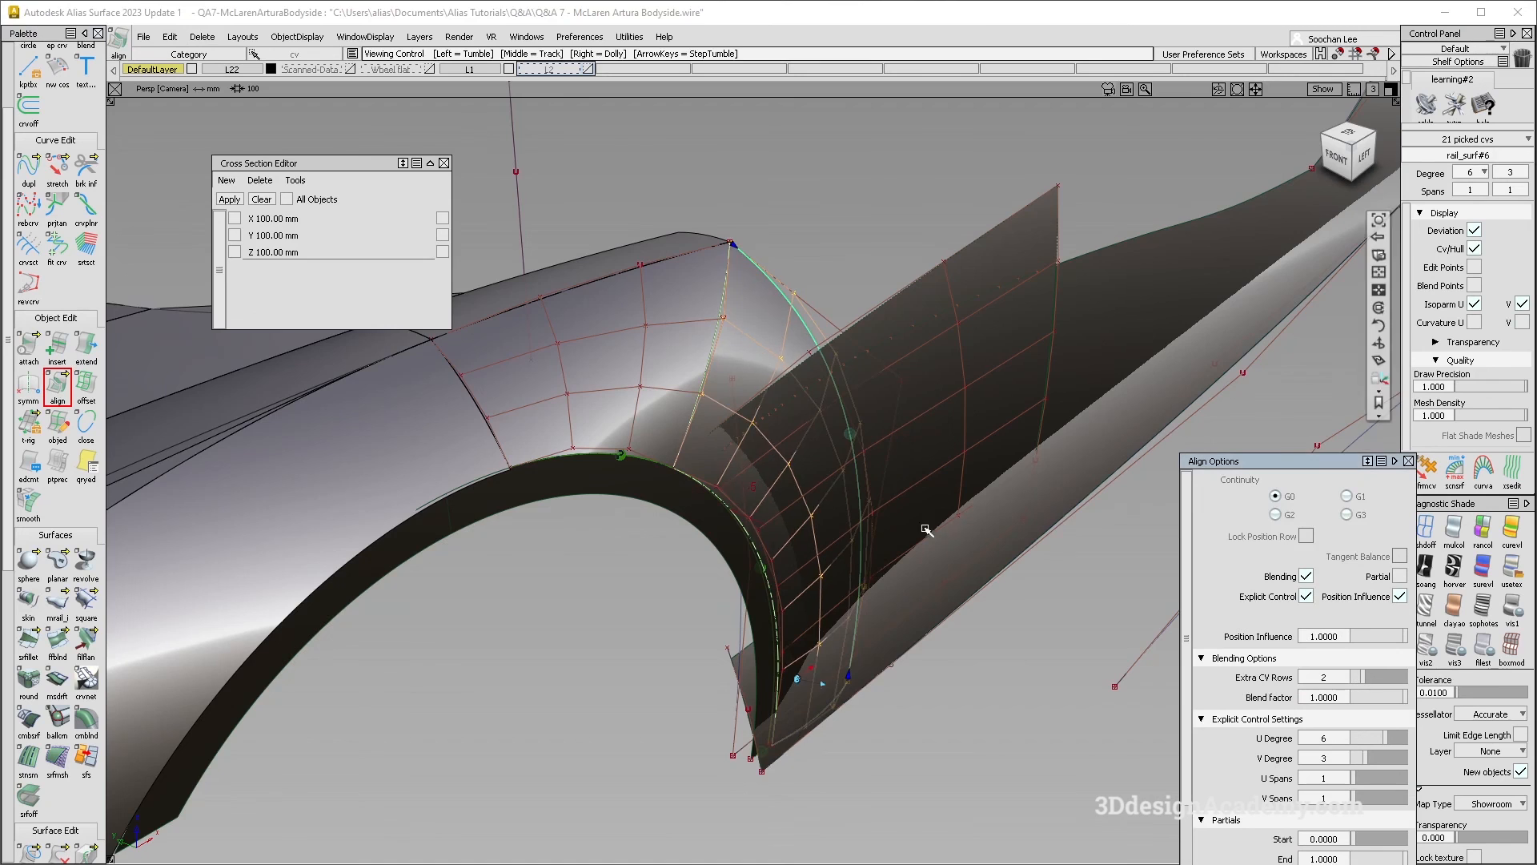
Step: Try to project the body side's lower edge onto the aligned rail surface along Y in the Left view
left_click_drag(923, 528, 679, 446, "alt+shift")
key("ctrl+m")
left_click_drag(805, 485, 893, 503, "alt+shift")
left_click(830, 523)
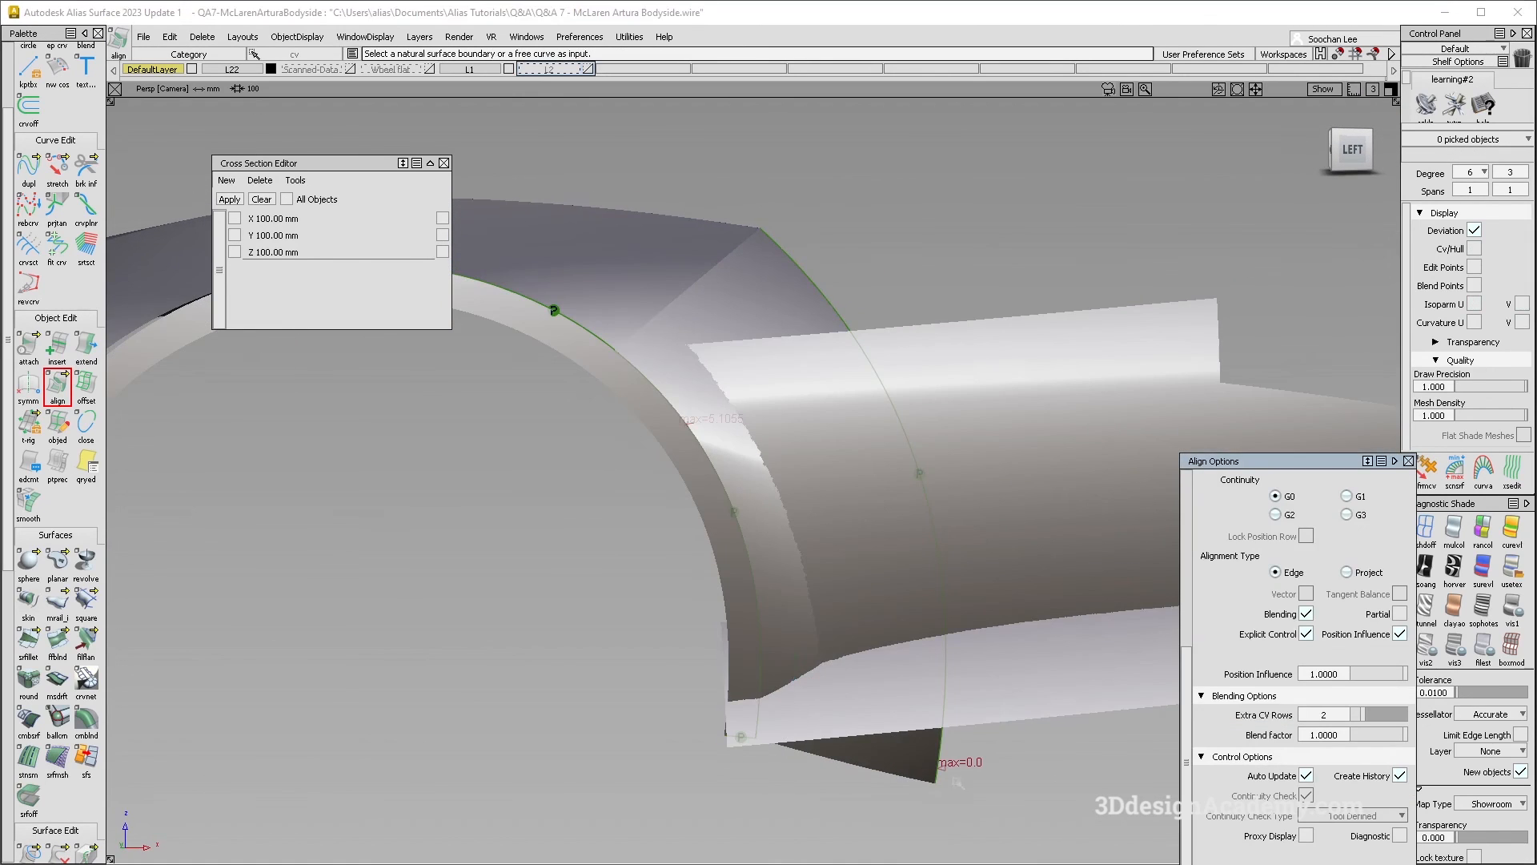
key("ctrl+m")
key("F6")
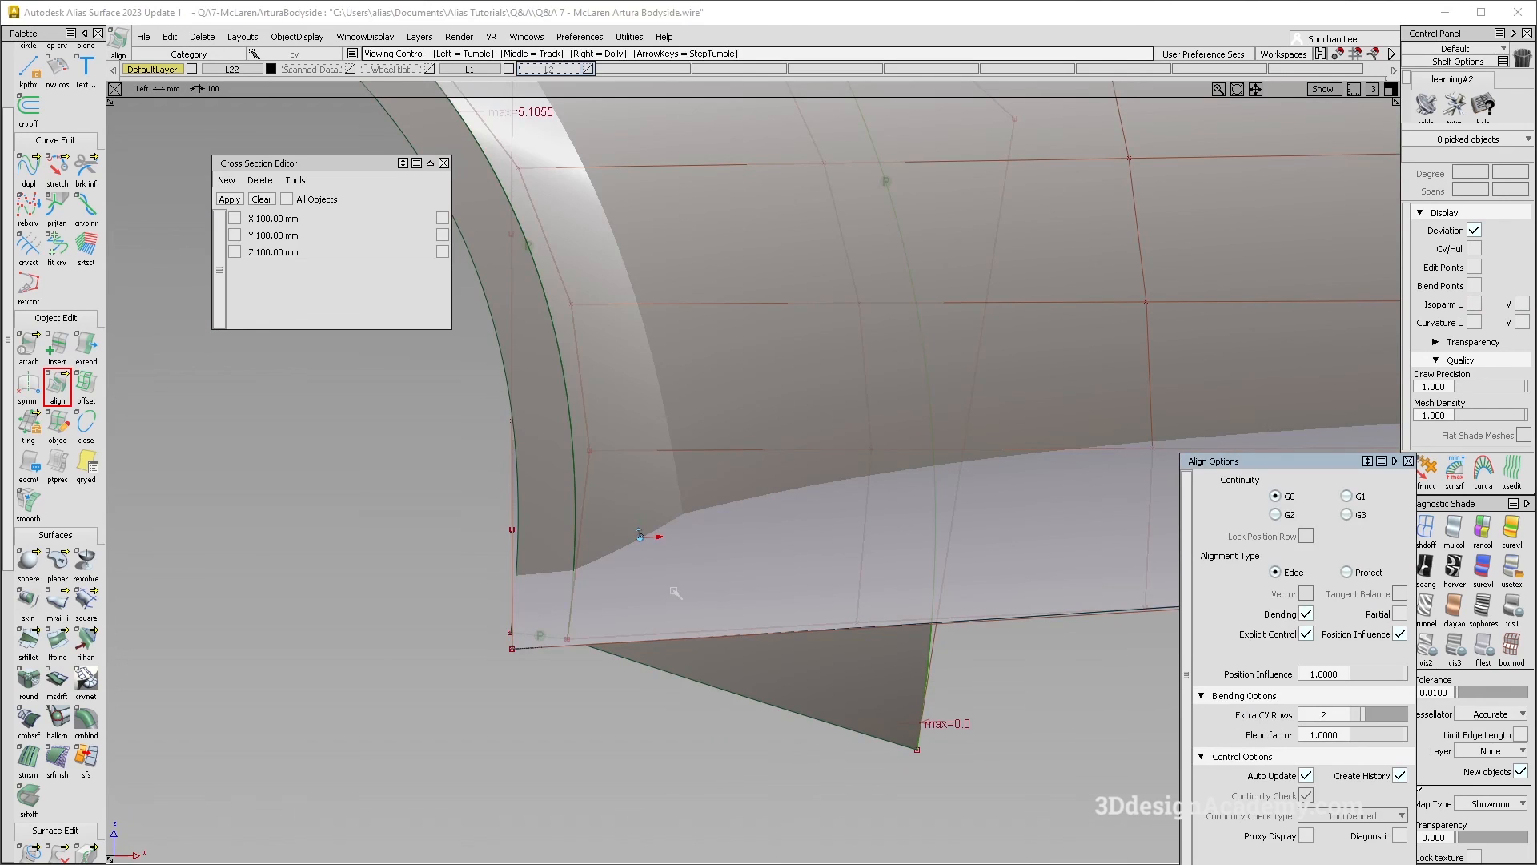
left_click(30, 851)
left_click(771, 656)
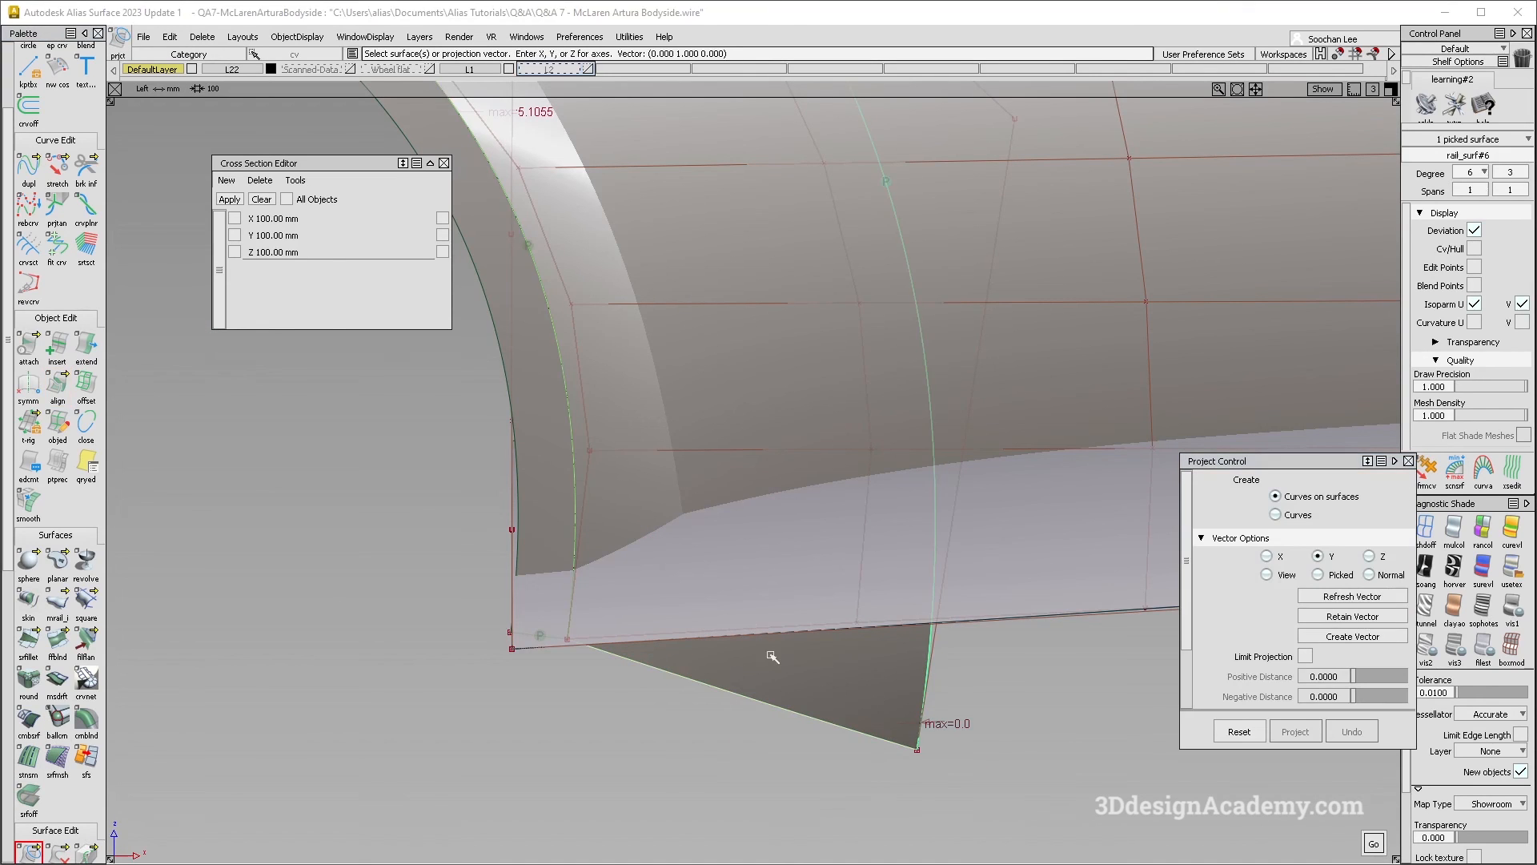
left_click(774, 640)
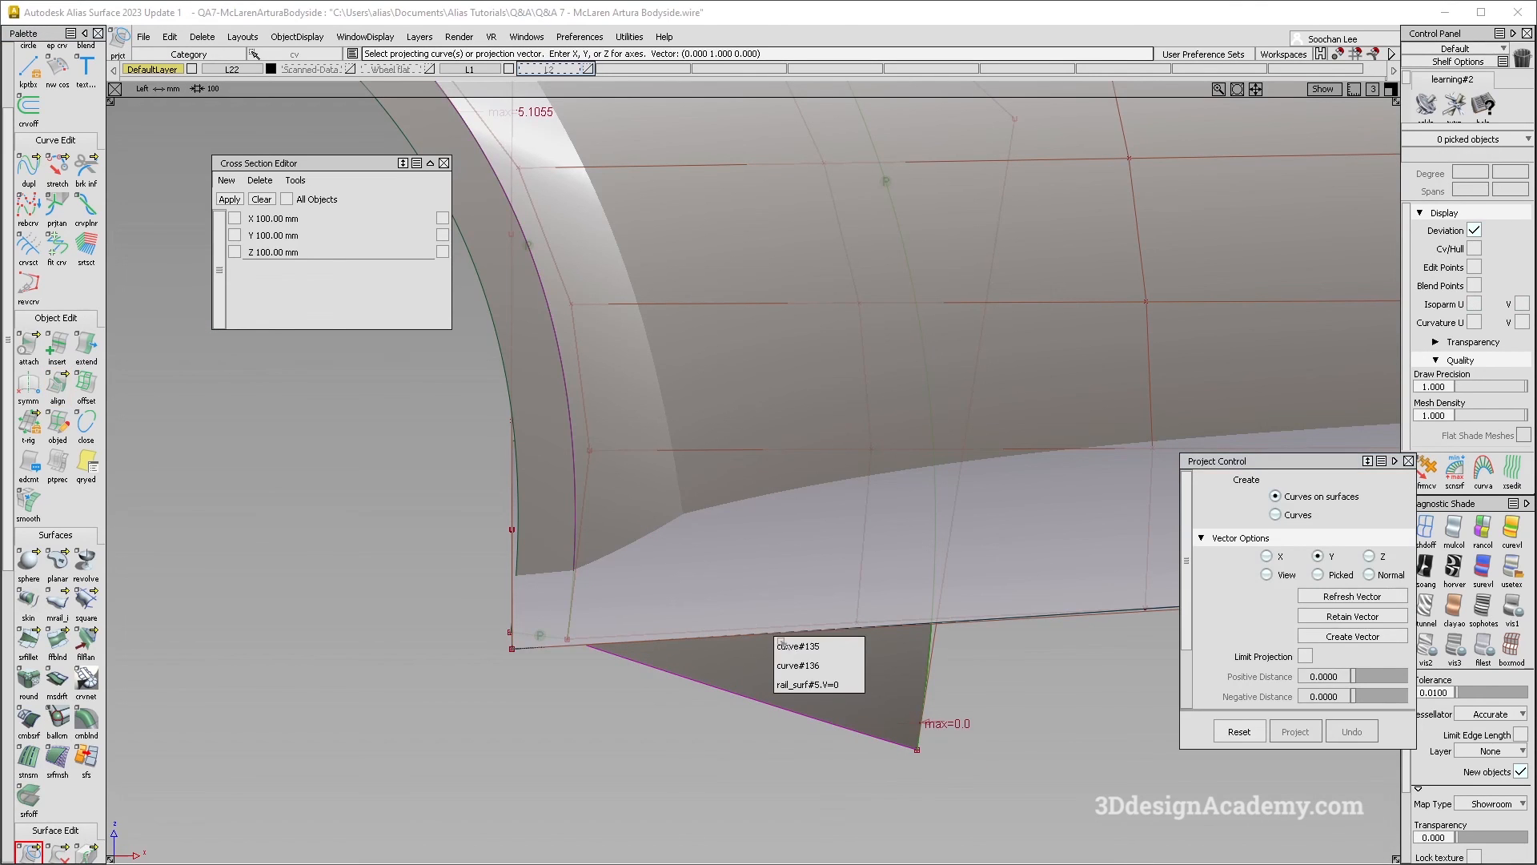
left_click(658, 550)
Step: Turn off the diagnostic shading and isolate the rail surface and the body side surface by hiding everything else
left_click_drag(782, 777, 884, 544, "ctrl+shift")
left_click(1434, 533)
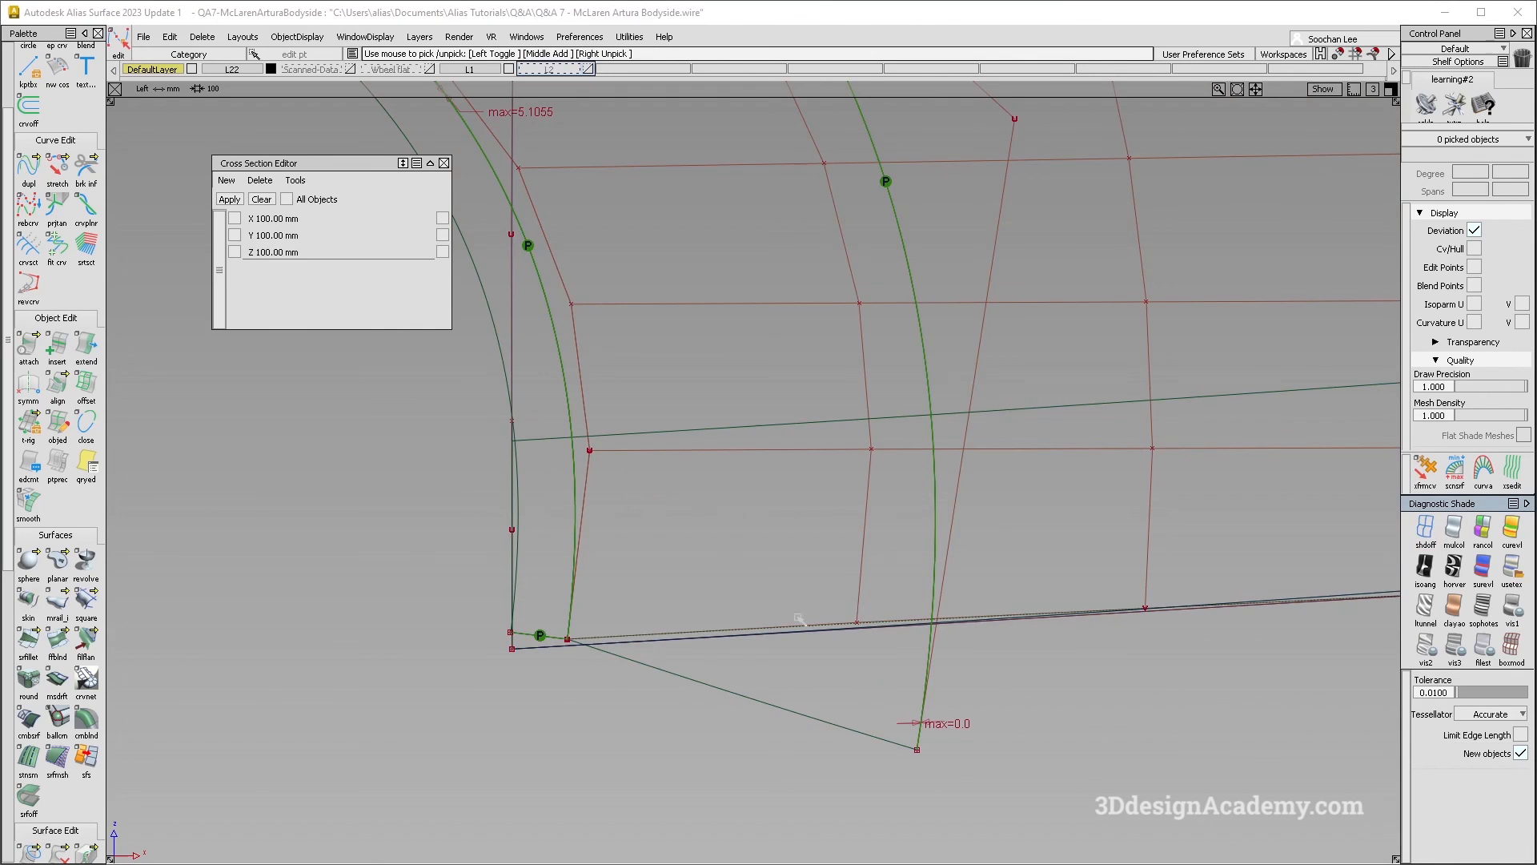
left_click_drag(834, 383, 880, 318, "ctrl+shift")
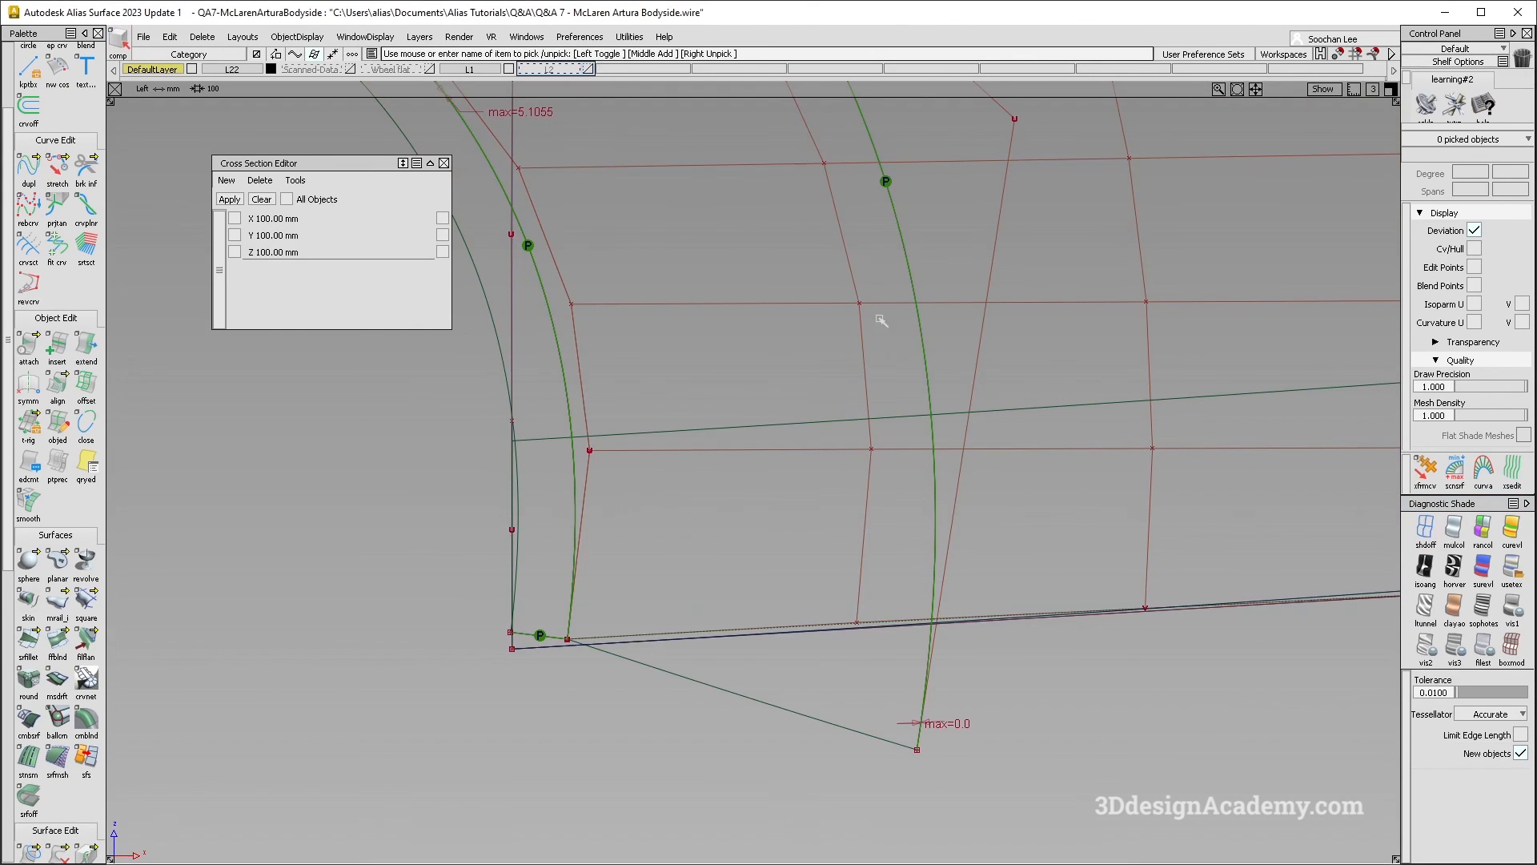
left_click(954, 320)
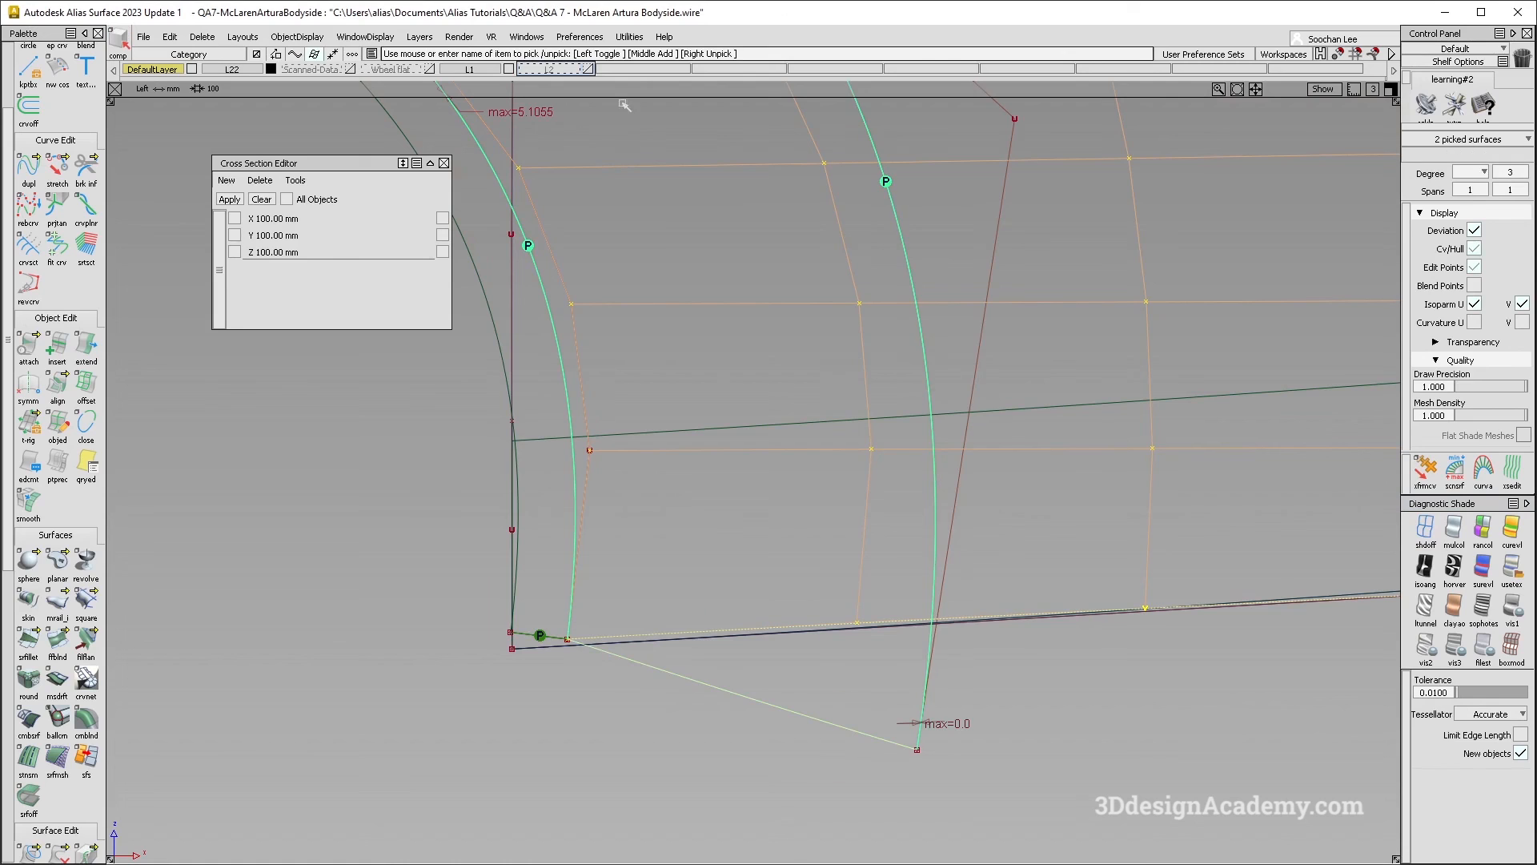
left_click(297, 37)
left_click(312, 131)
left_click_drag(715, 559, 715, 633, "ctrl+shift")
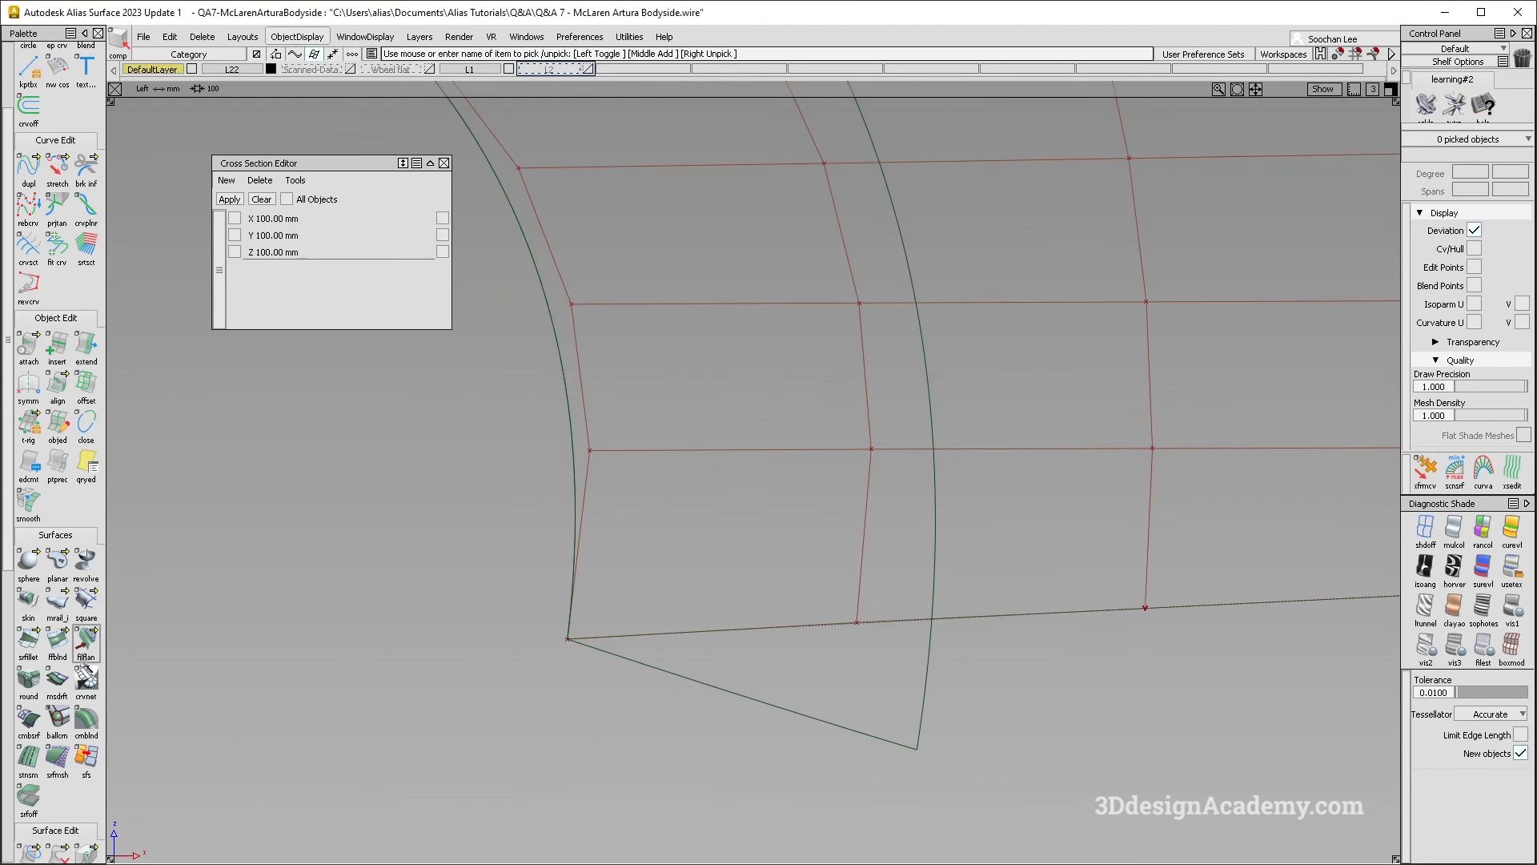
Step: Try projecting the lower edge onto the body side surface itself, and delete the stray curve on surface
left_click(30, 853)
left_click(810, 630)
left_click(810, 630)
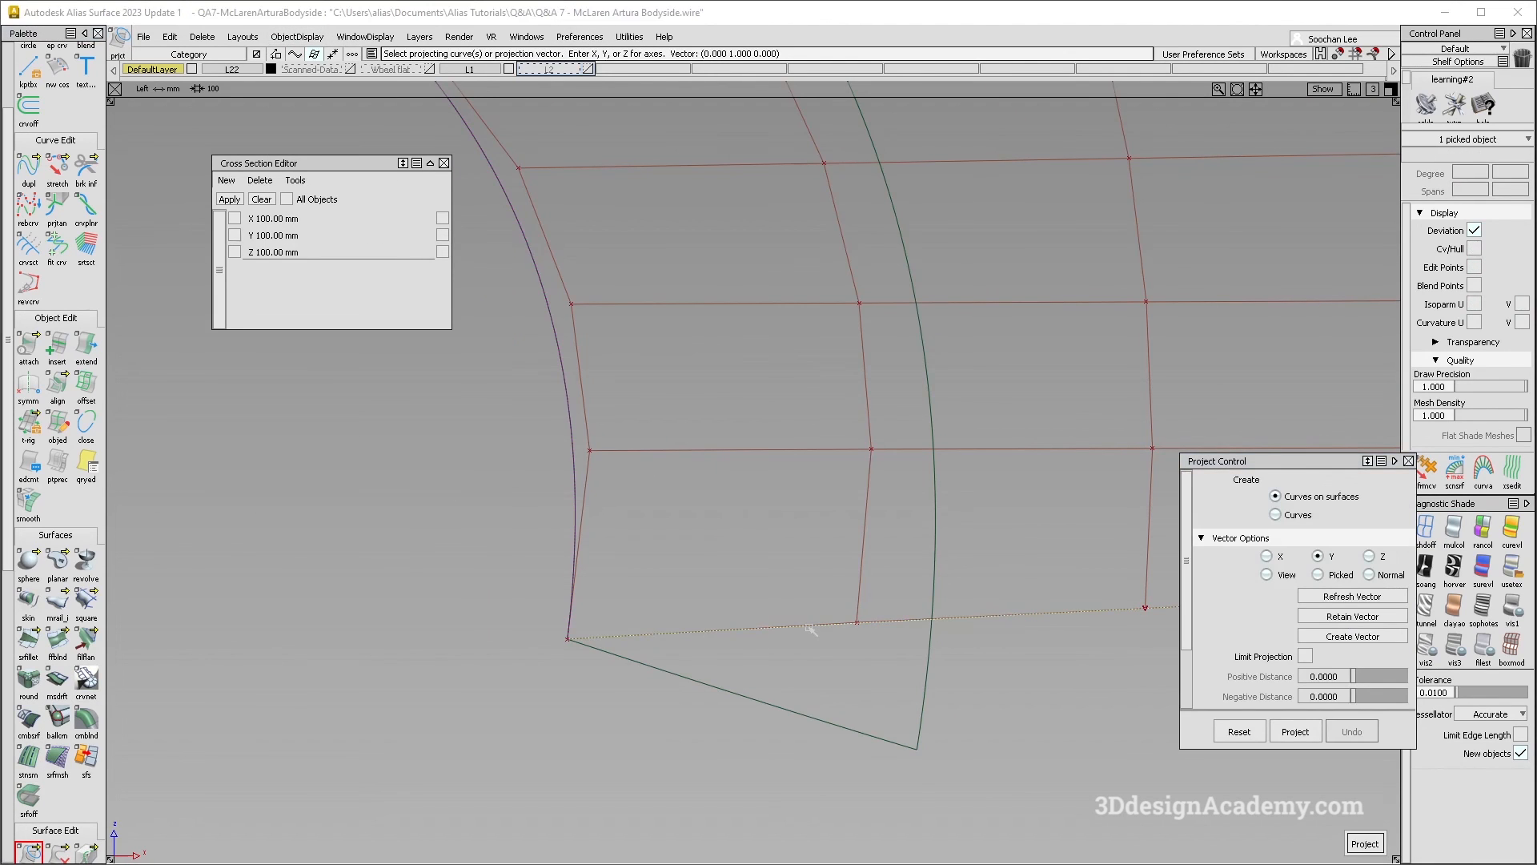
left_click(29, 852)
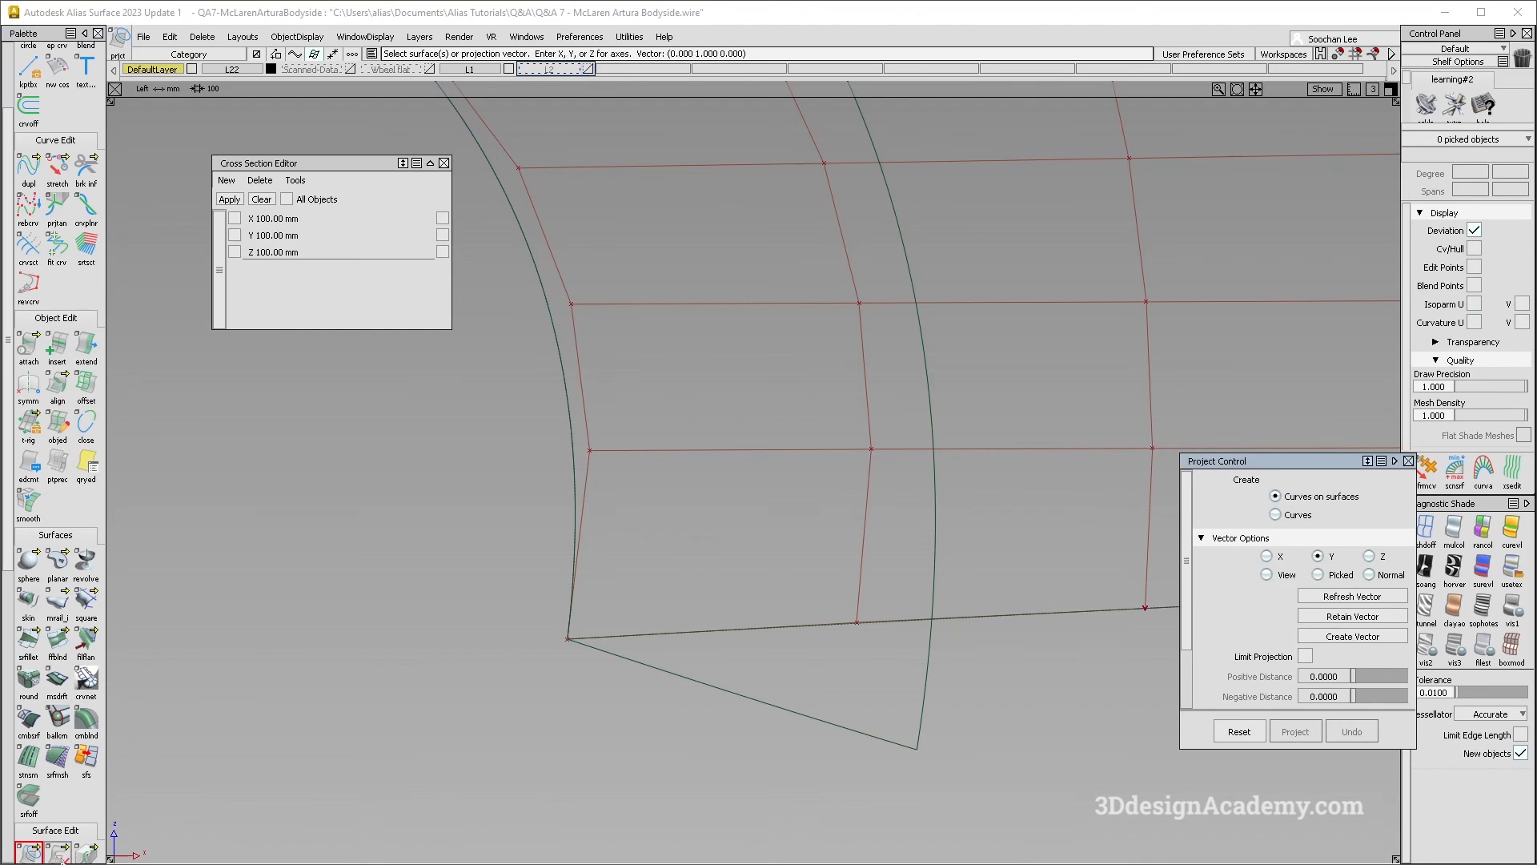
left_click(57, 851)
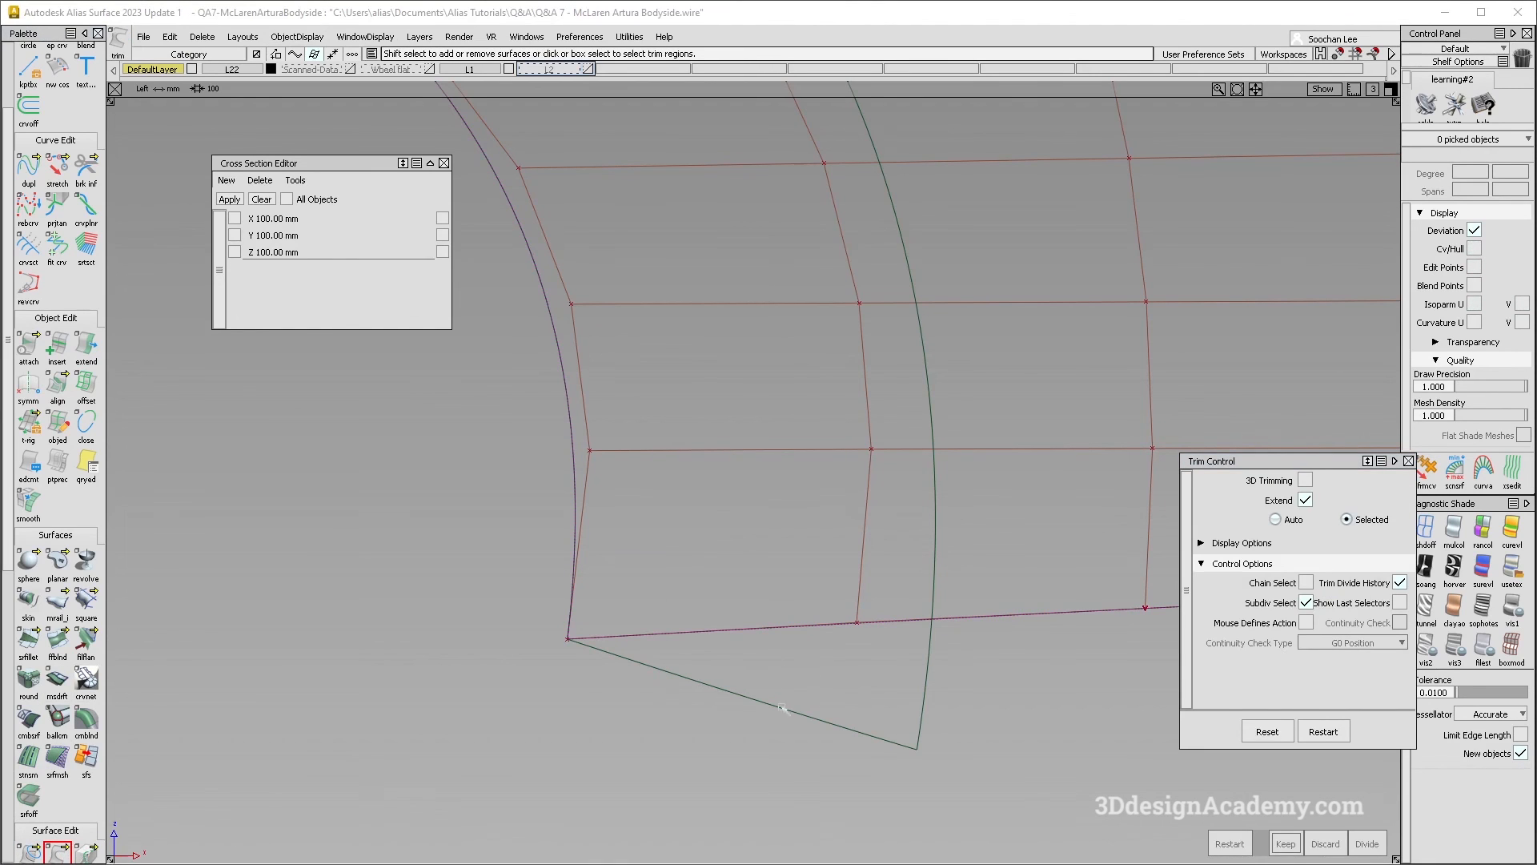
left_click_drag(828, 696, 954, 735, "ctrl+shift")
left_click(782, 629)
key("Delete")
key("Return")
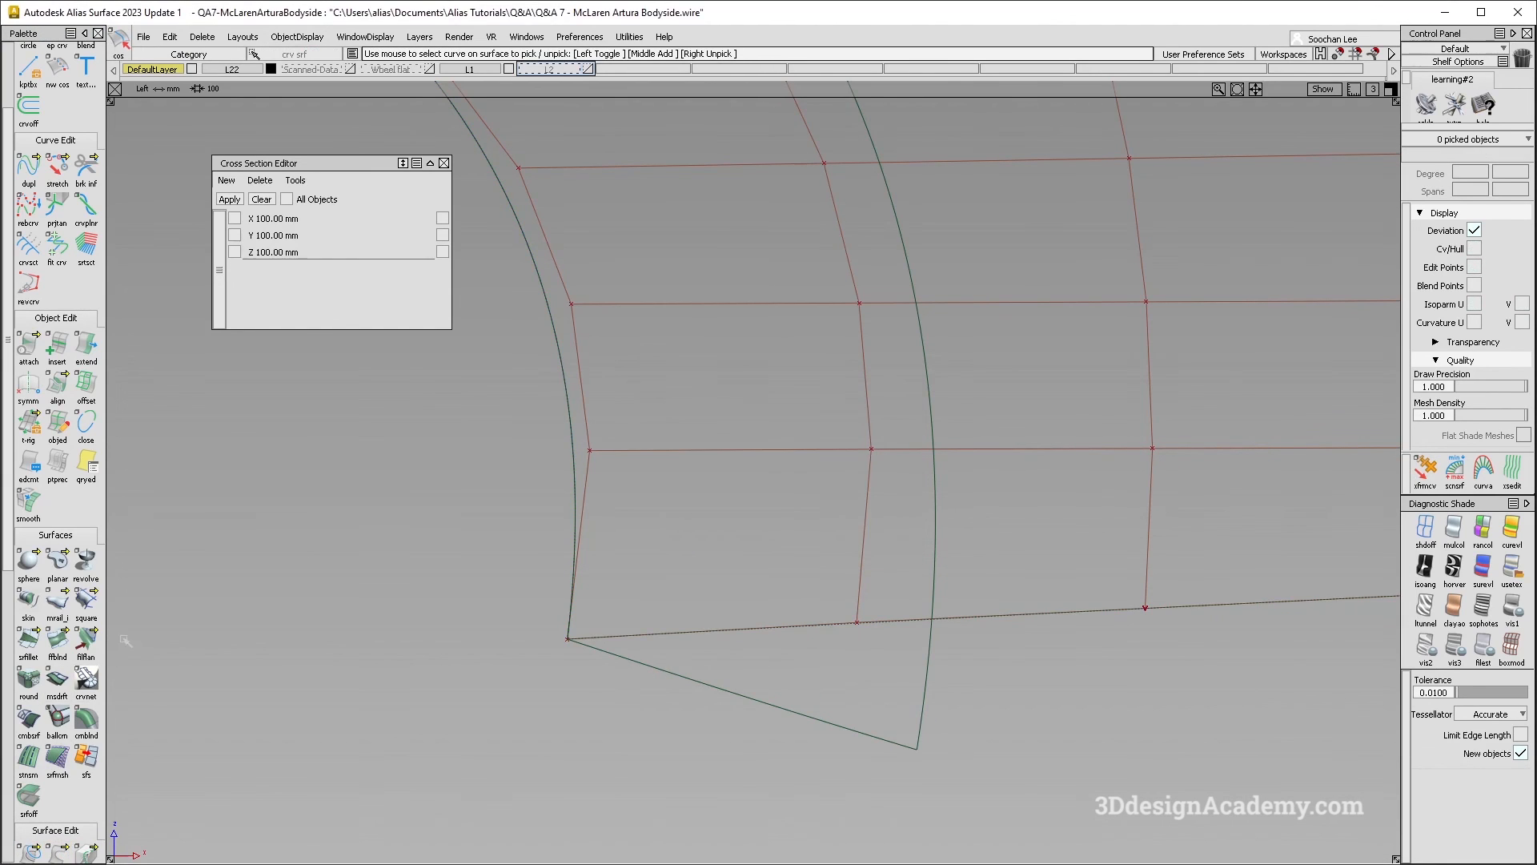
Step: Project the body side's lower edge onto the rail surface along Y and trim away the rail surface below it
scroll(56, 765, "down", 2)
left_click(29, 789)
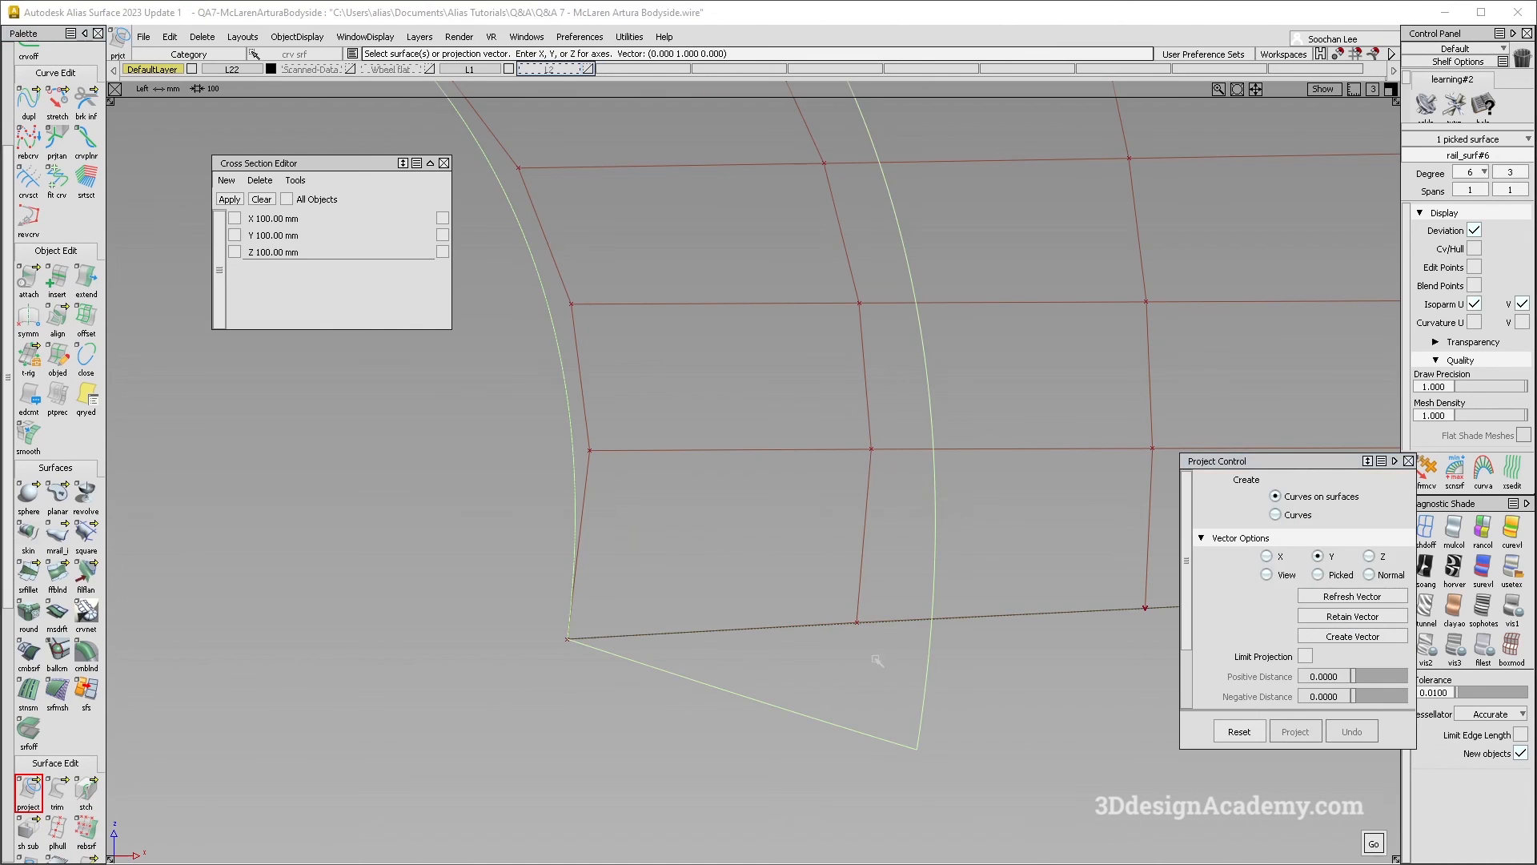
left_click(878, 621)
key("space")
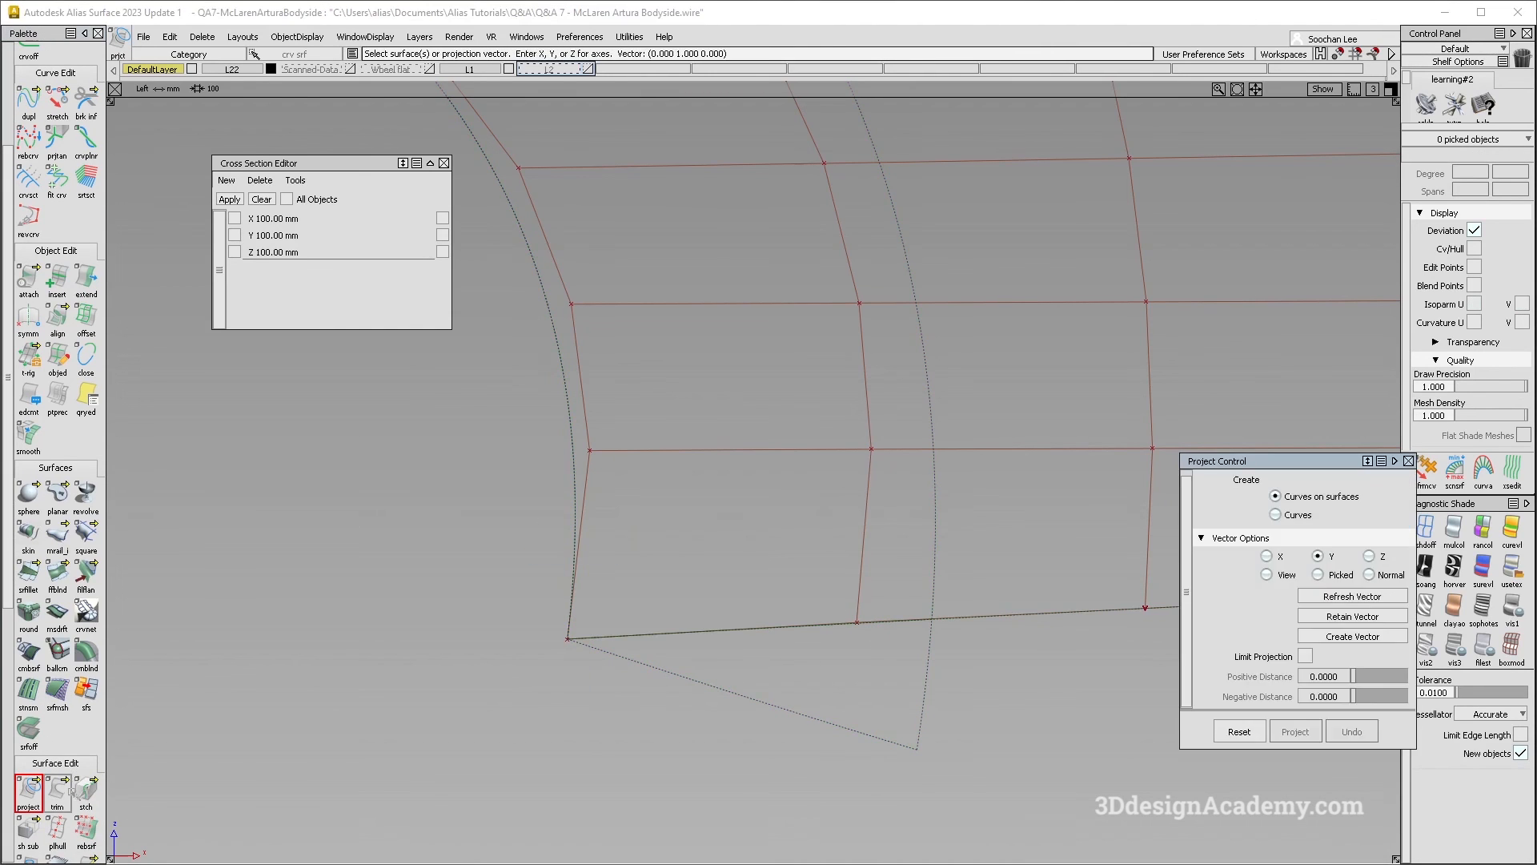
left_click(57, 790)
left_click(808, 582)
left_click(910, 522)
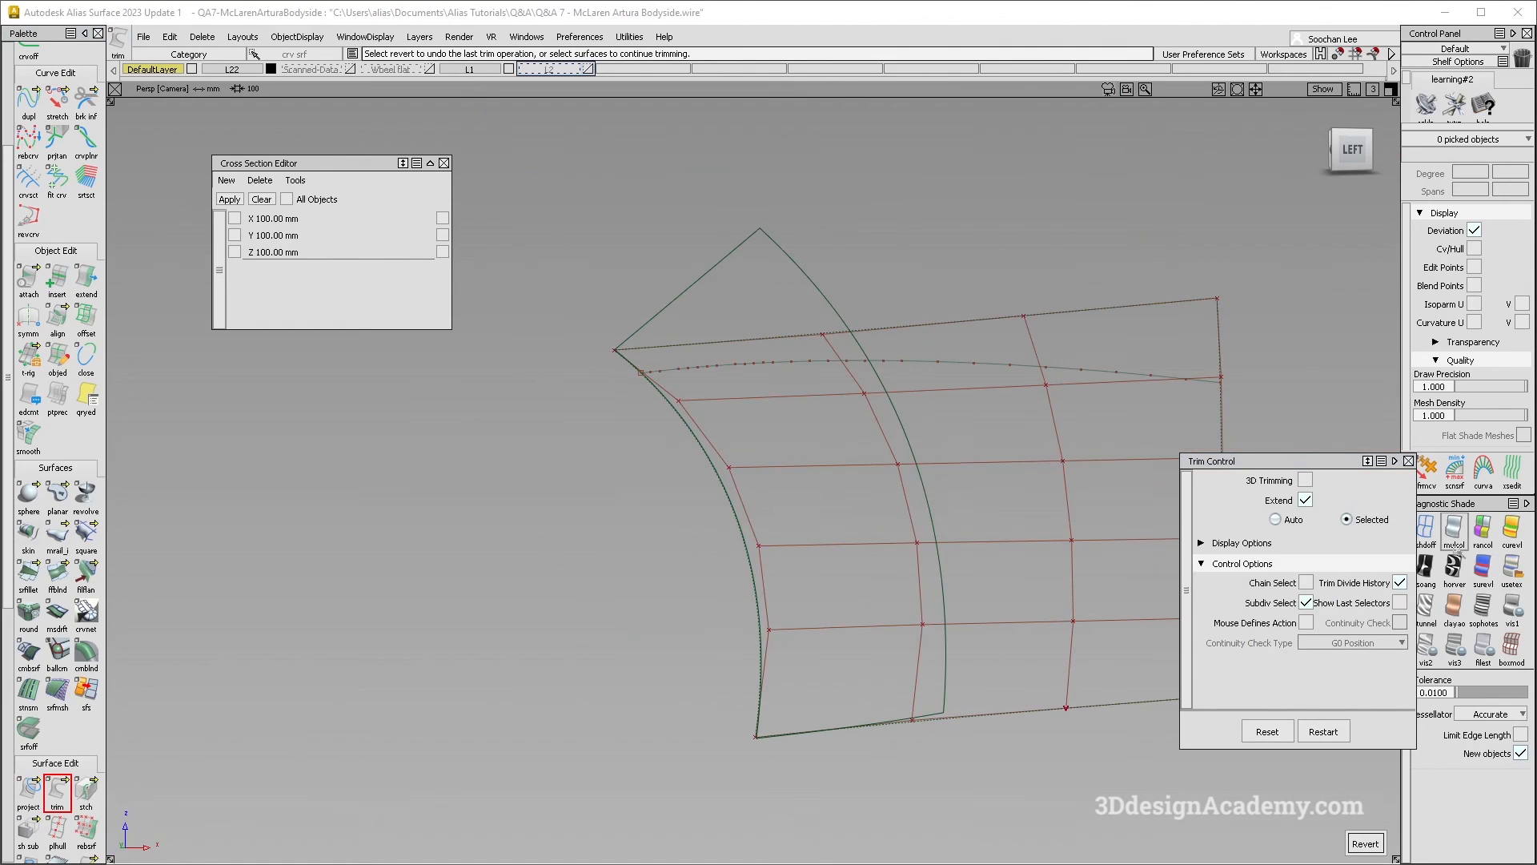
Step: Shade the surfaces, project the body side's upper edge onto the rail surface along Y, and trim away the part above it
left_click(1457, 549)
mouse_move(646, 418)
left_mouse_down("alt+shift")
mouse_move(698, 470)
mouse_move(695, 357)
left_mouse_up("alt+shift")
left_click(36, 802)
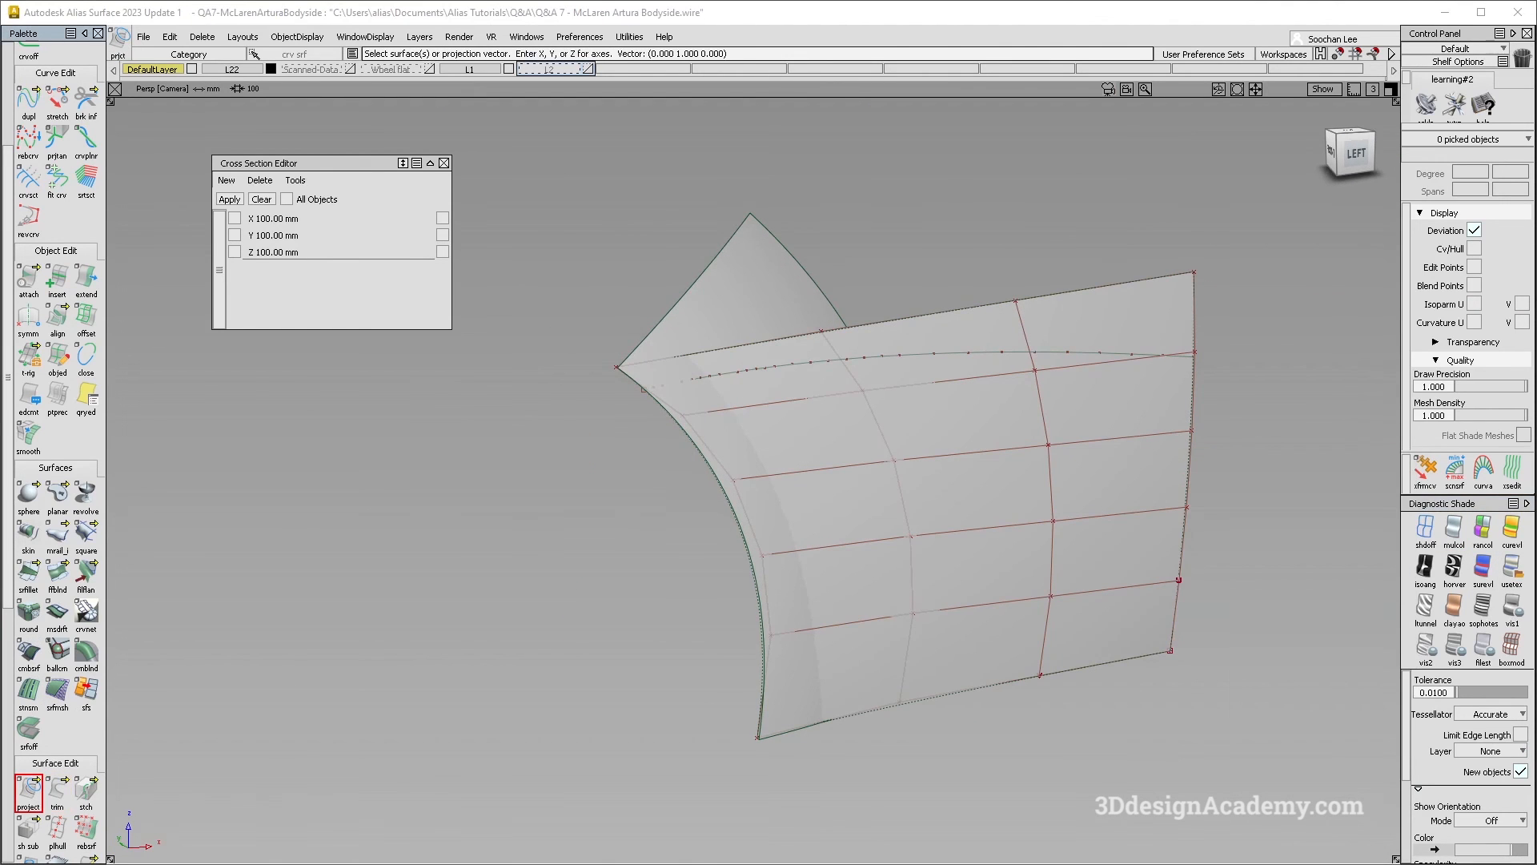
left_click(709, 447)
key("space")
left_click(726, 350)
left_click_drag(695, 400, 760, 436, "alt+shift")
left_click_drag(754, 573, 732, 381, "ctrl+shift")
left_click(57, 793)
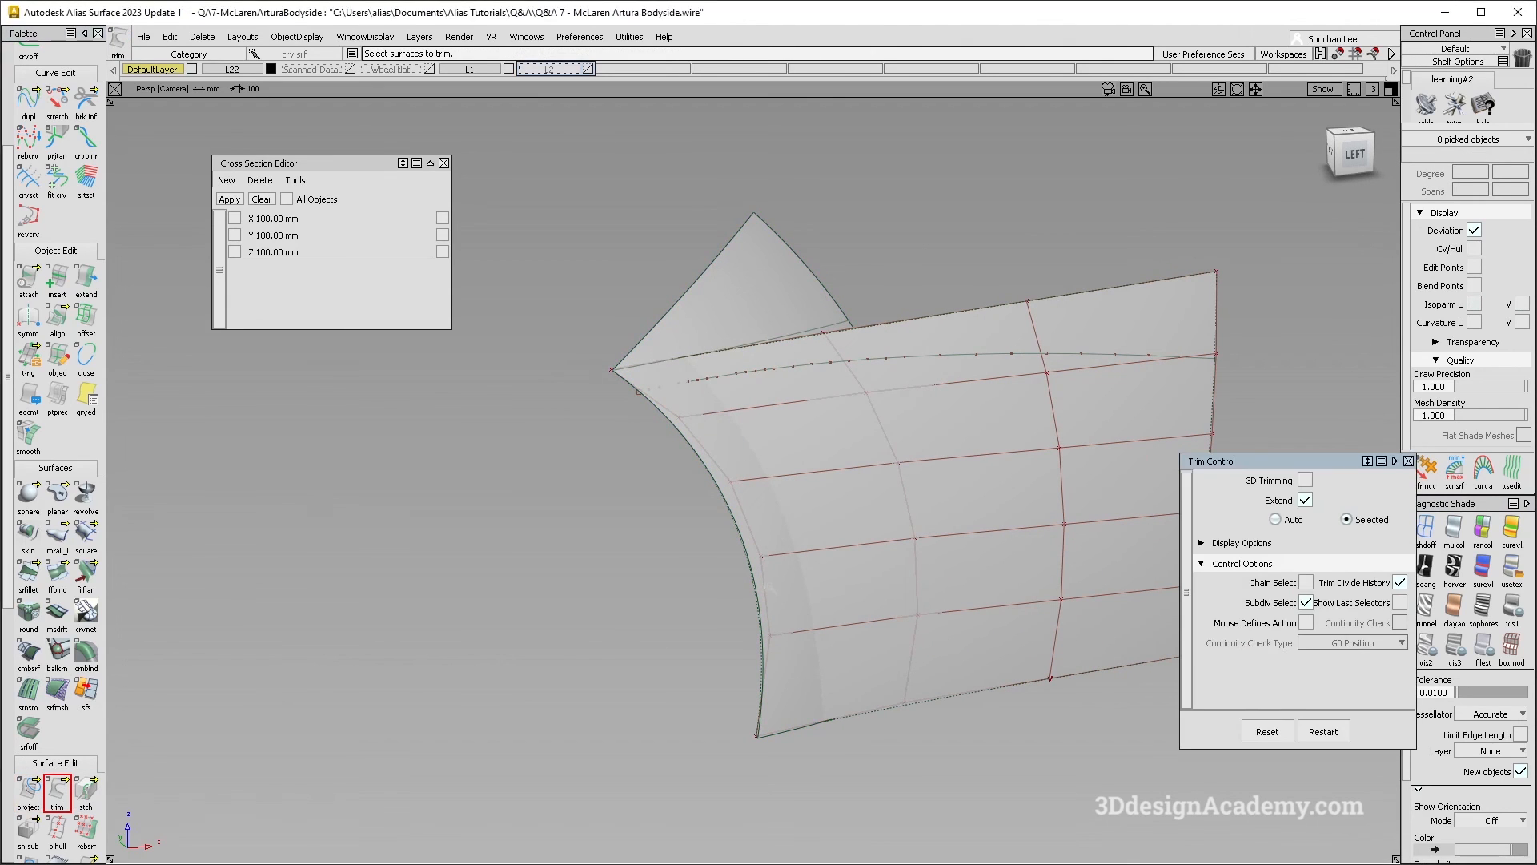
left_click_drag(743, 551, 740, 425, "ctrl+shift")
left_click_drag(745, 449, 791, 497, "alt+shift")
left_click_drag(863, 420, 867, 425, "ctrl+shift")
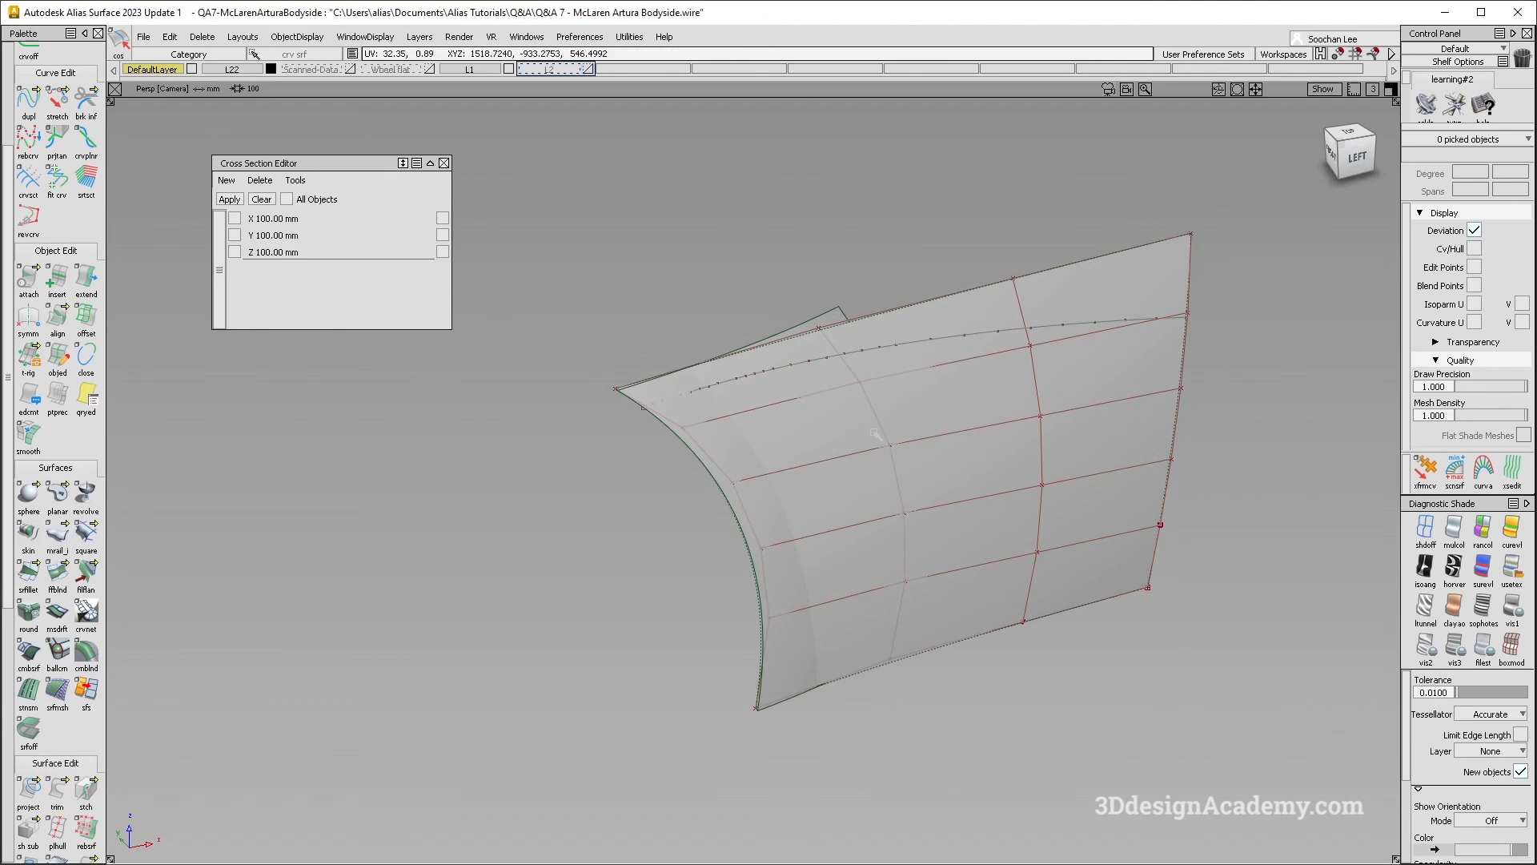
Step: Trim the body side surface along its curved upper curve on surface, keeping the lower region
left_click(48, 791)
left_click(965, 471)
left_click(927, 459)
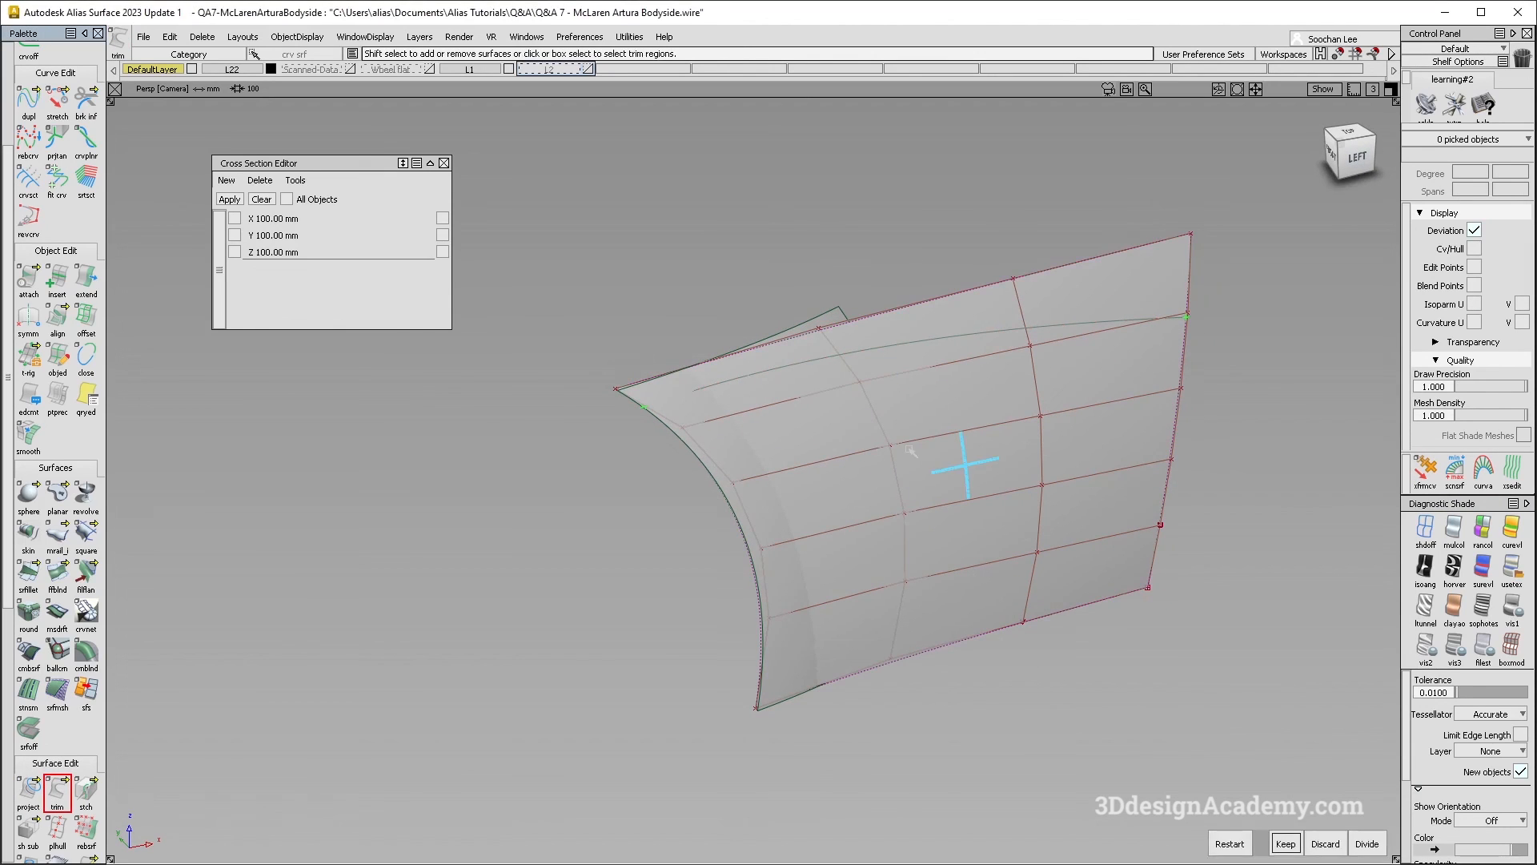
key("space")
left_click_drag(921, 456, 688, 442, "alt+shift")
Step: Project the body side's trimmed upper edge onto the rail surface along Y and trim the rail surface to keep the lower region
left_click(54, 790)
left_click(30, 790)
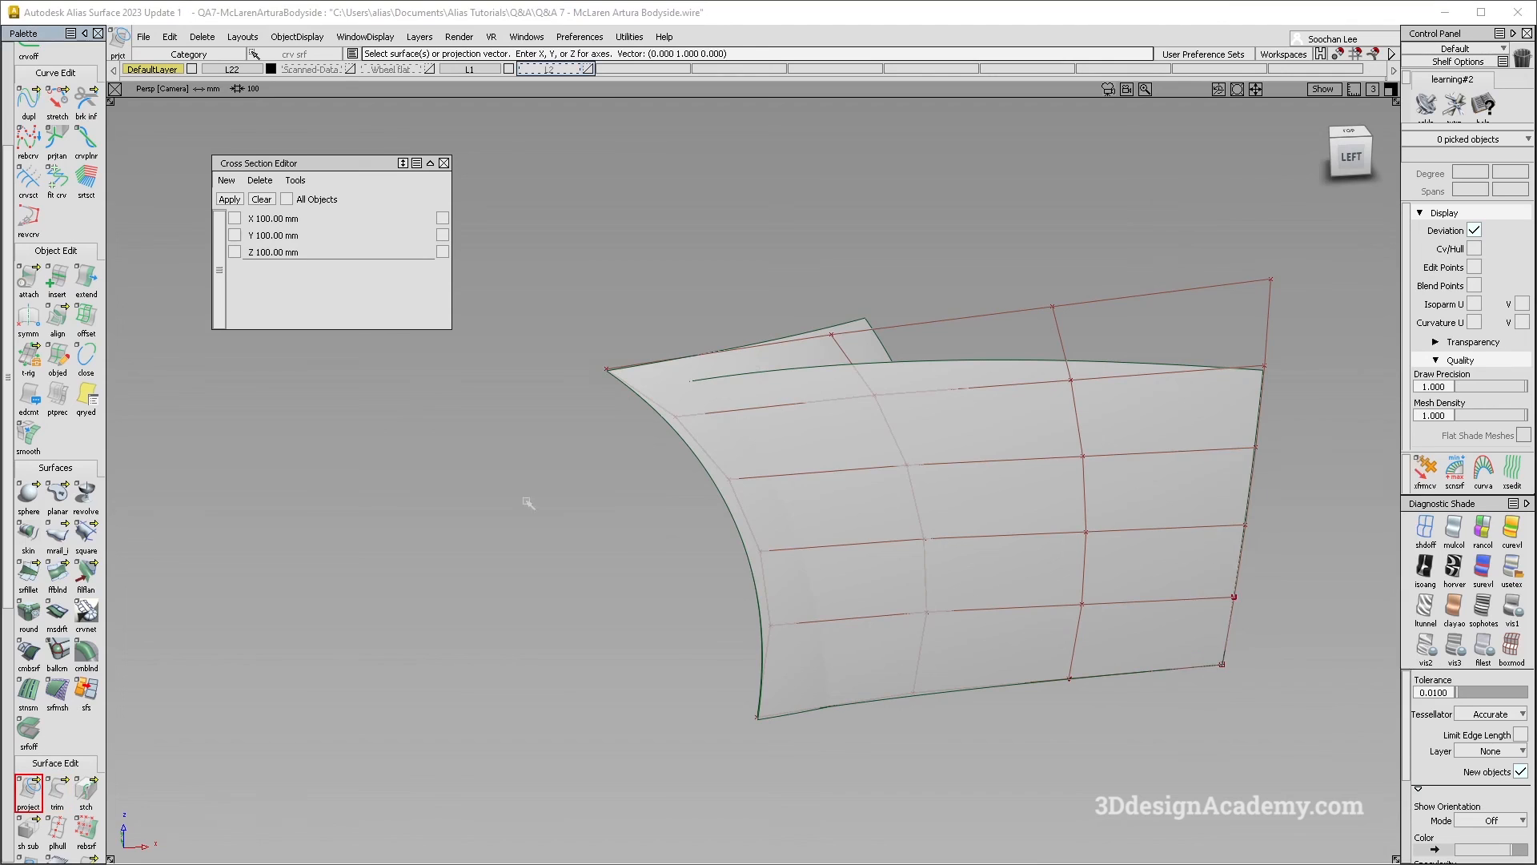
left_click(723, 490)
key("space")
left_click(774, 369)
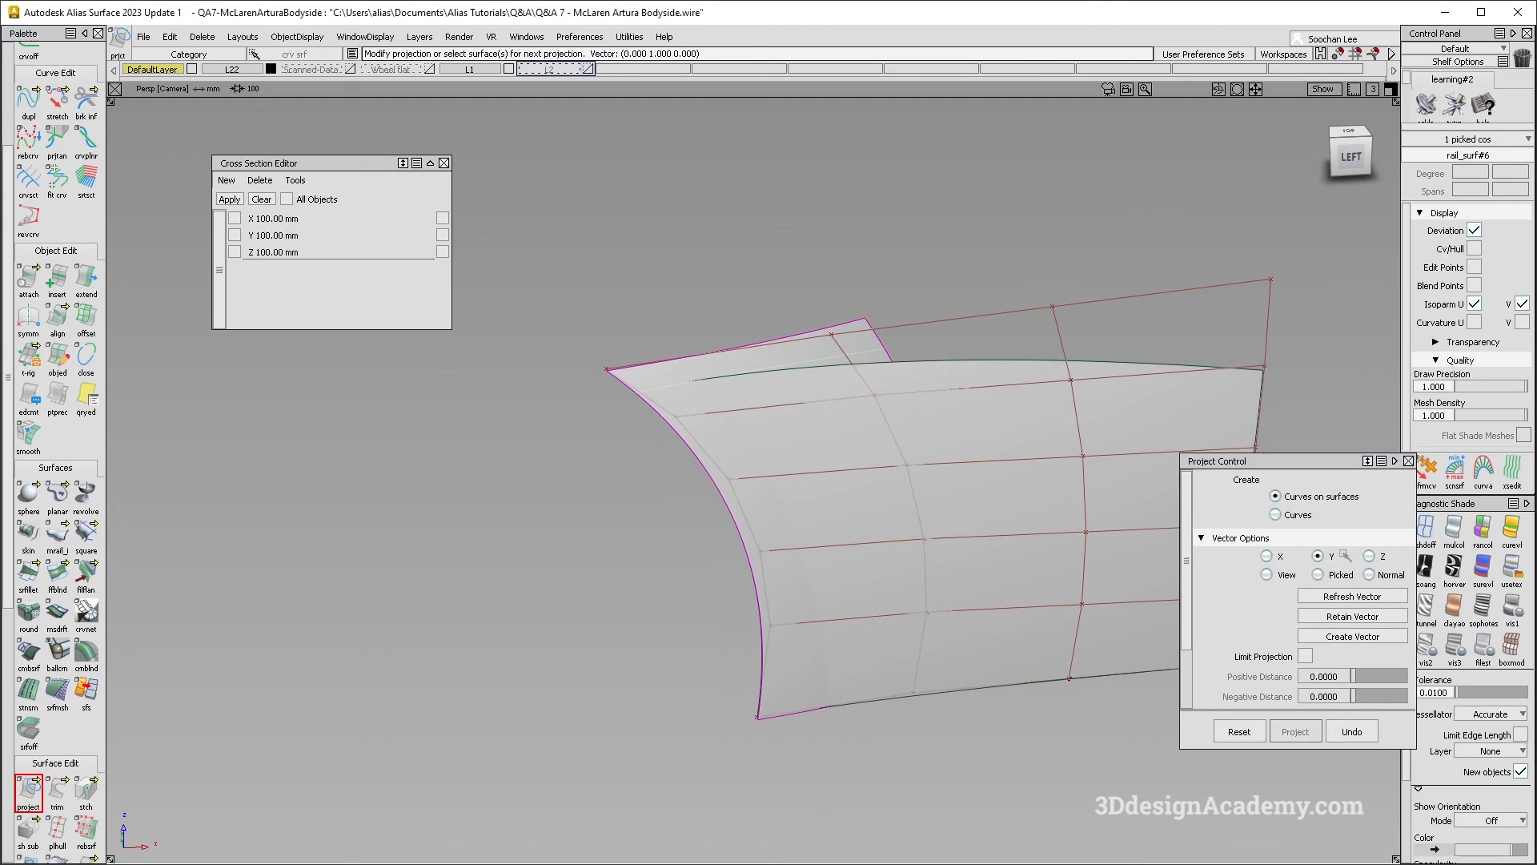
left_click(54, 791)
left_click(741, 486)
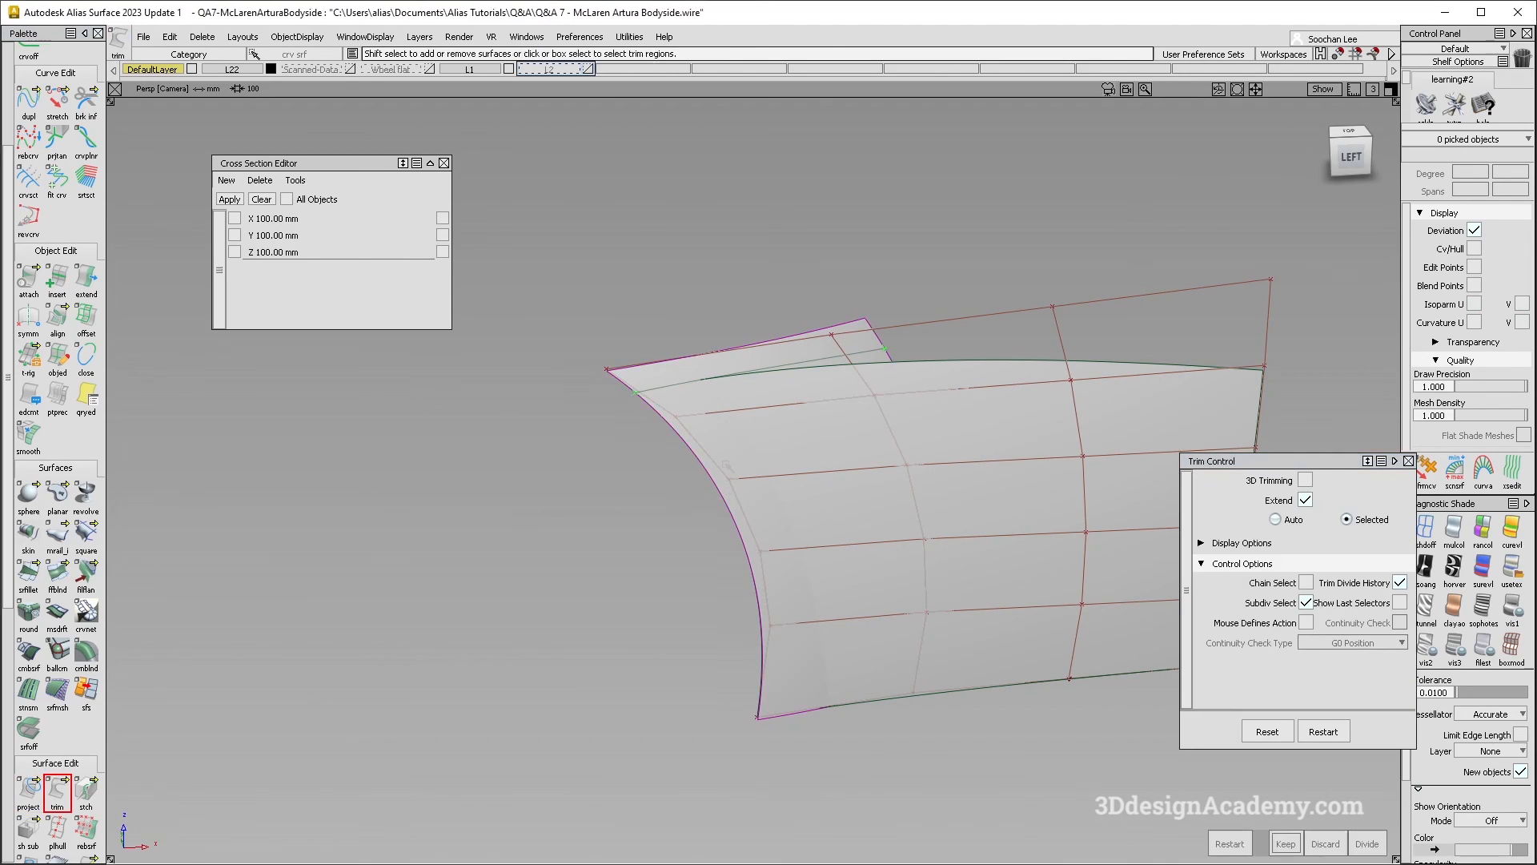
left_click(725, 462)
key("space")
left_click_drag(632, 500, 789, 429, "alt+shift")
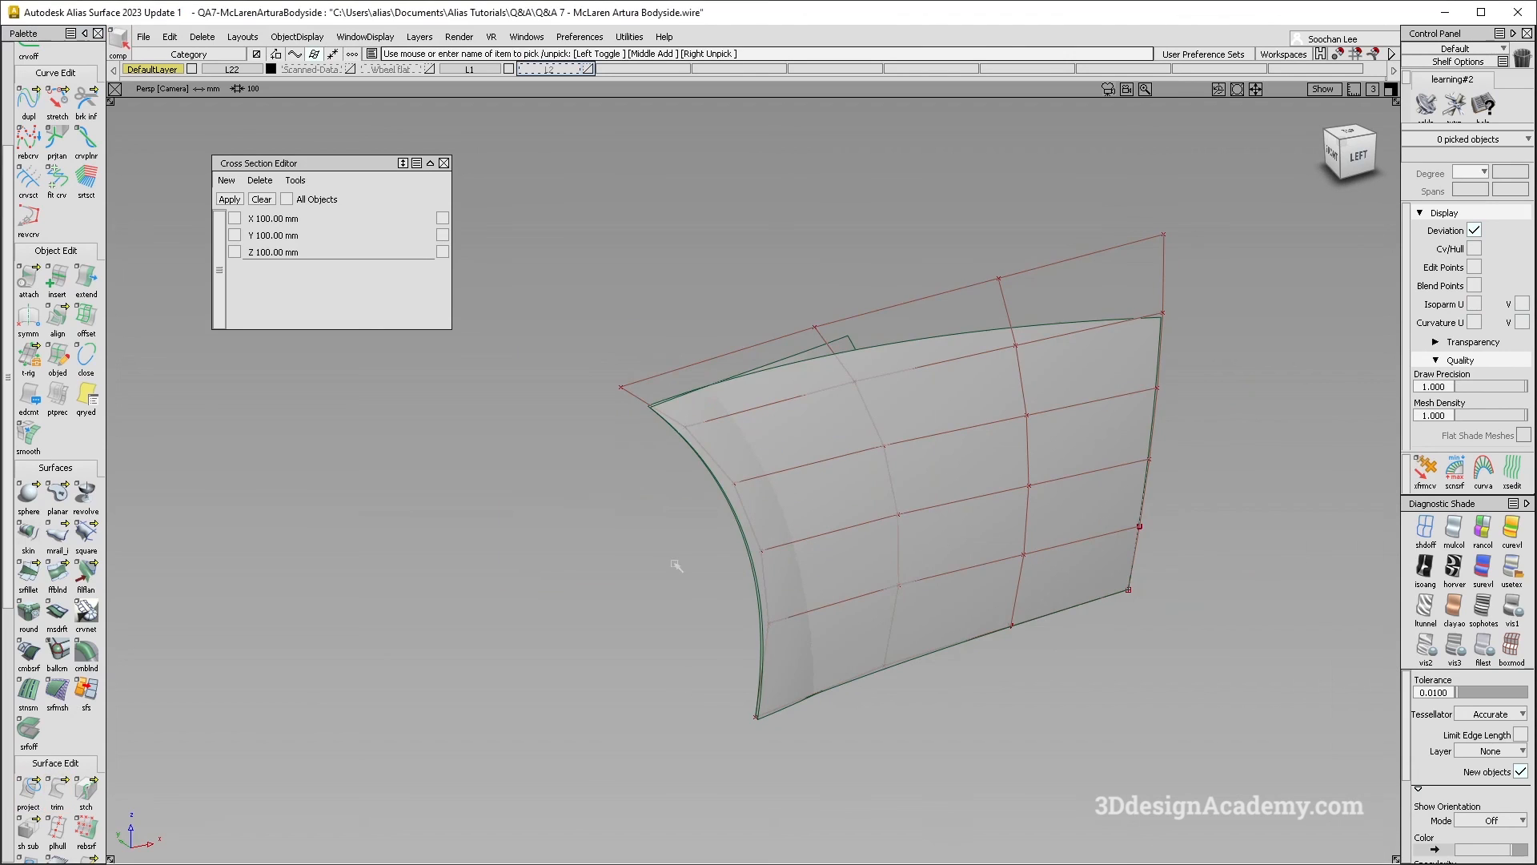
Step: Build a G2 Curvature surface fillet between the rail surface and the body side with a chordal length of 100
left_click(29, 573)
left_click_drag(801, 496, 849, 481, "alt+shift")
left_click(813, 470)
left_click(929, 440)
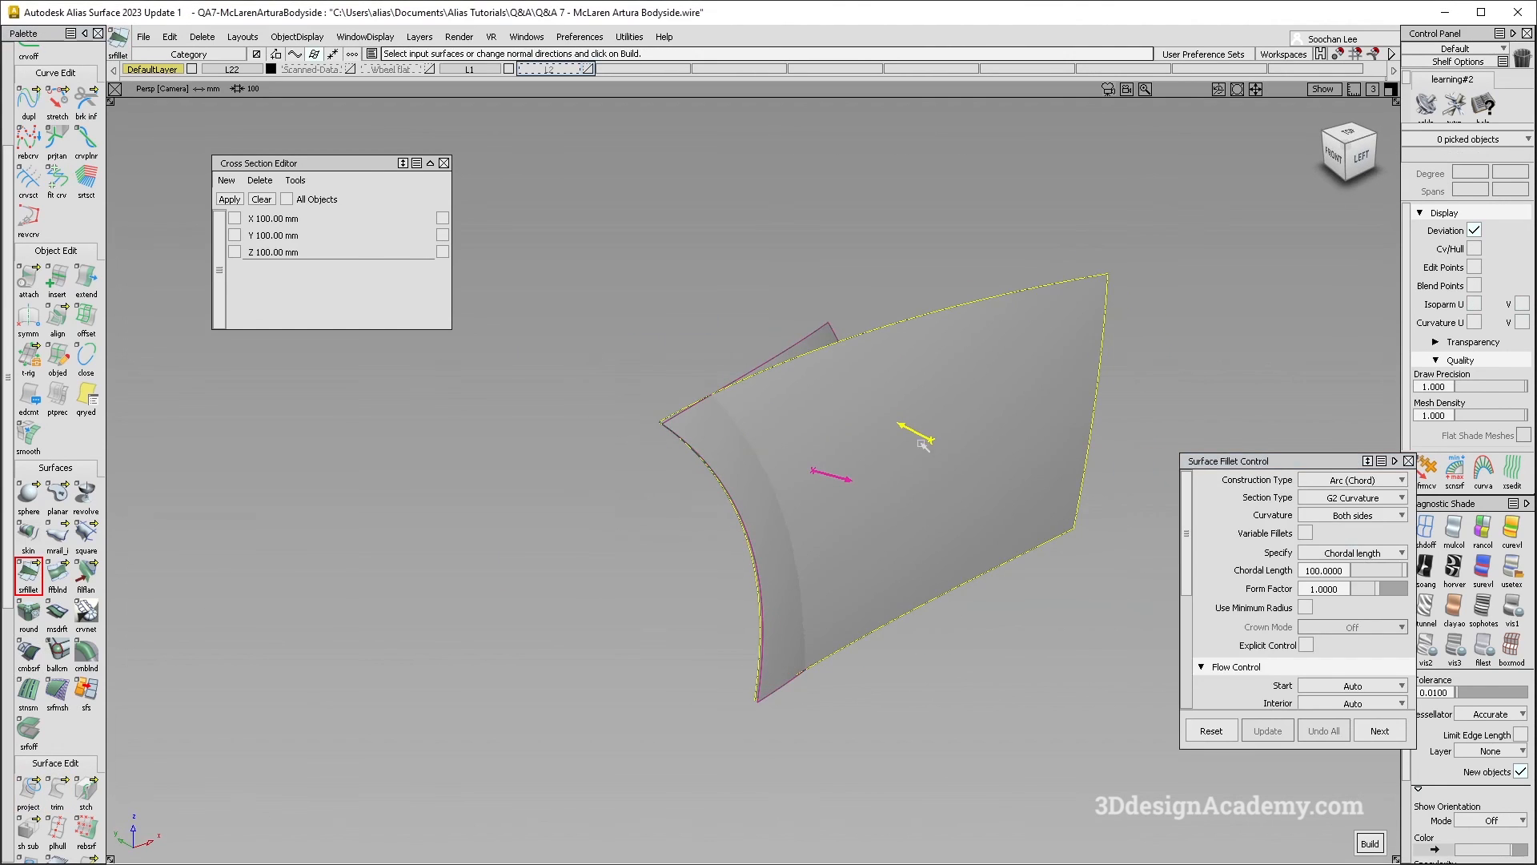
left_click_drag(920, 583, 806, 659, "alt+shift")
right_click_drag(806, 658, 777, 345, "alt+shift")
left_click_drag(778, 344, 793, 429, "alt+shift")
middle_click_drag(827, 570, 809, 468, "alt+shift")
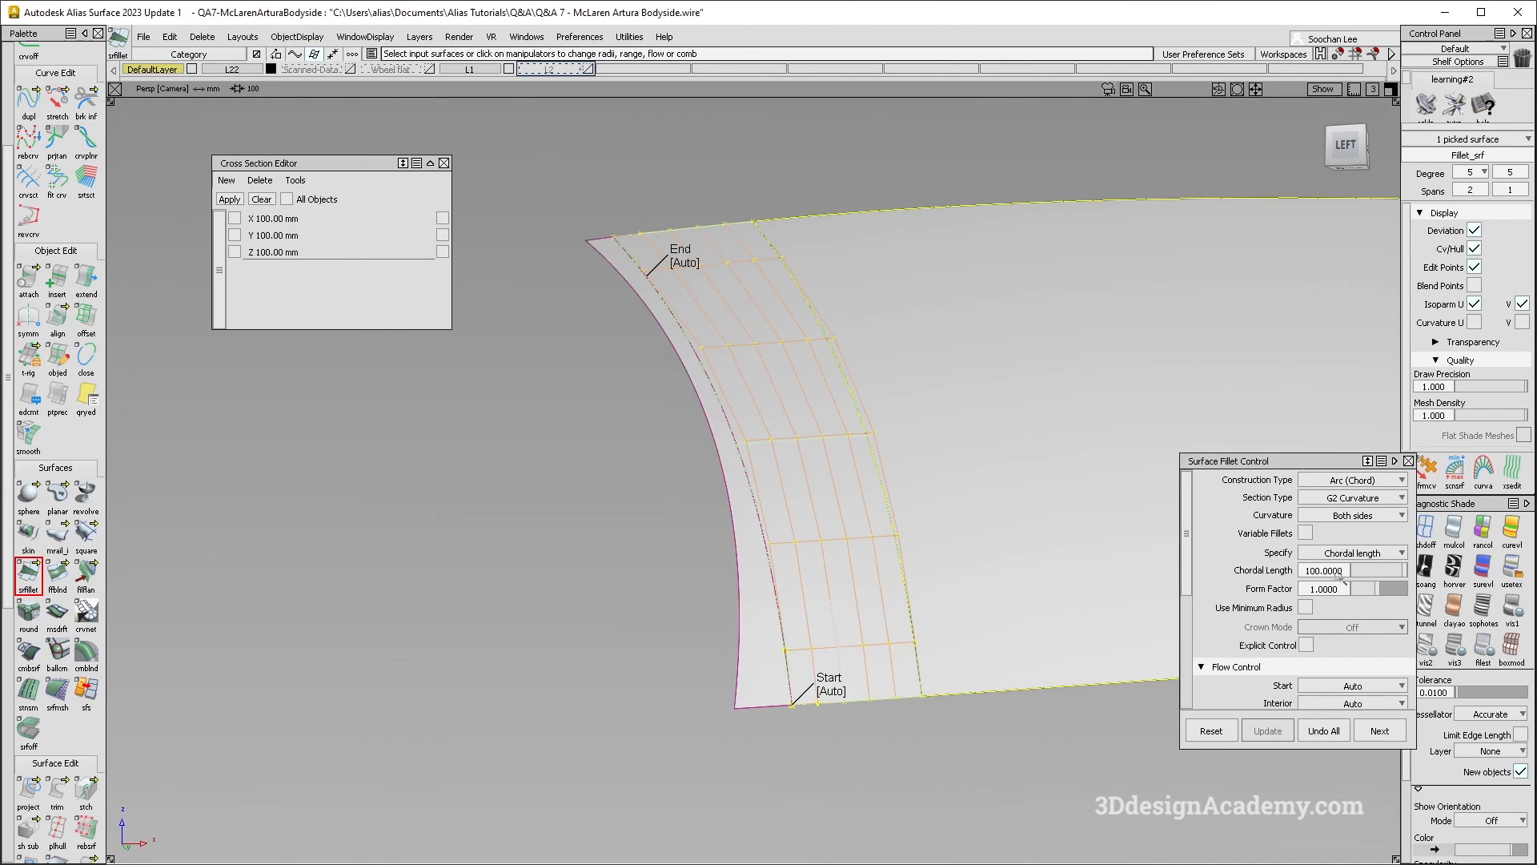
Step: Try chordal lengths of 120 and 130 on the surface fillet, and set its chordal length to 140
left_click(1343, 570)
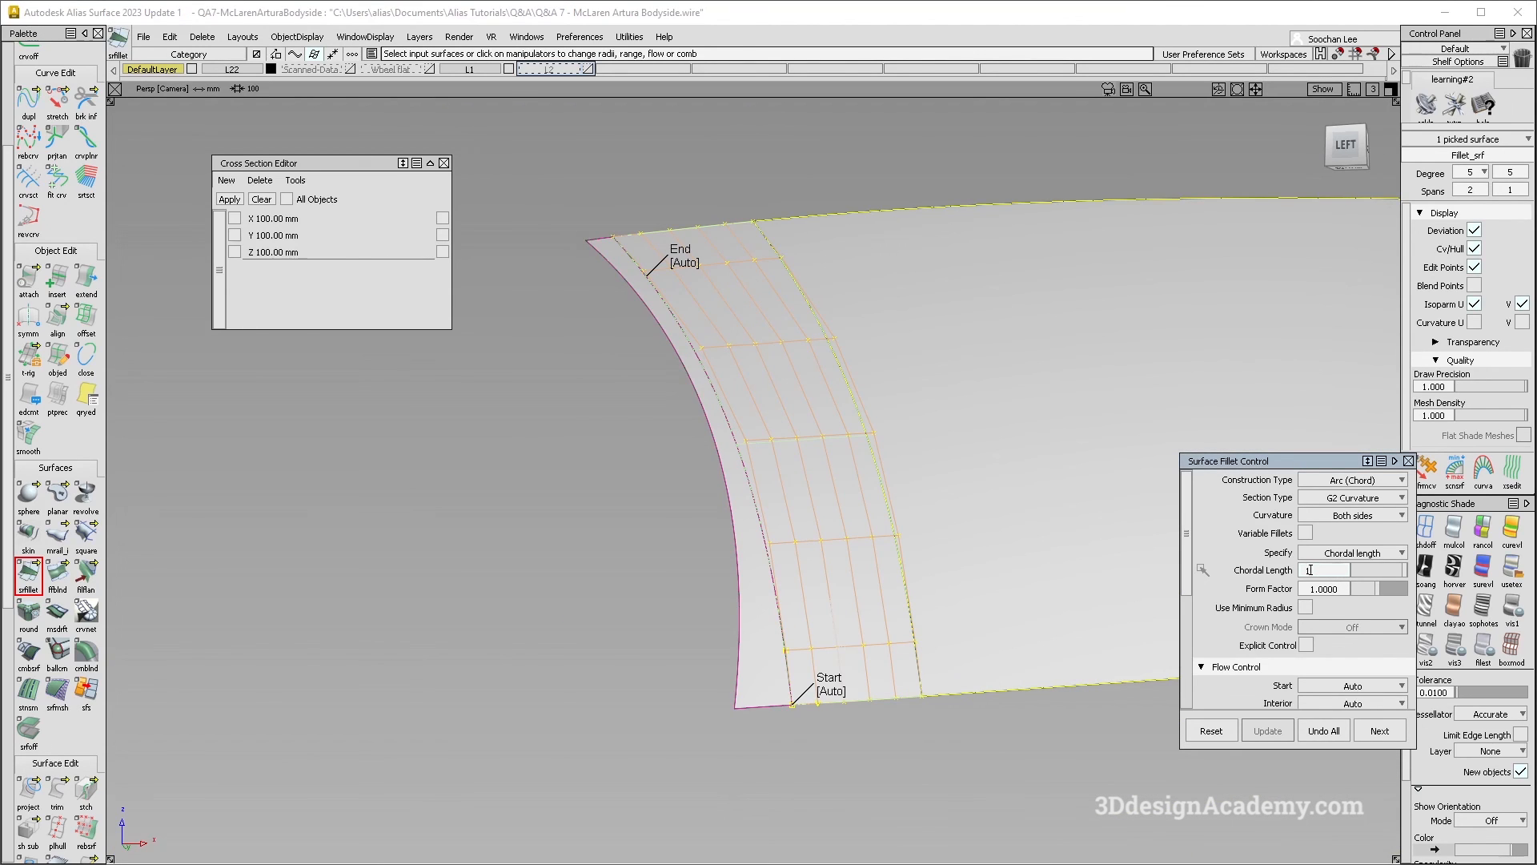
type("120")
key("Return")
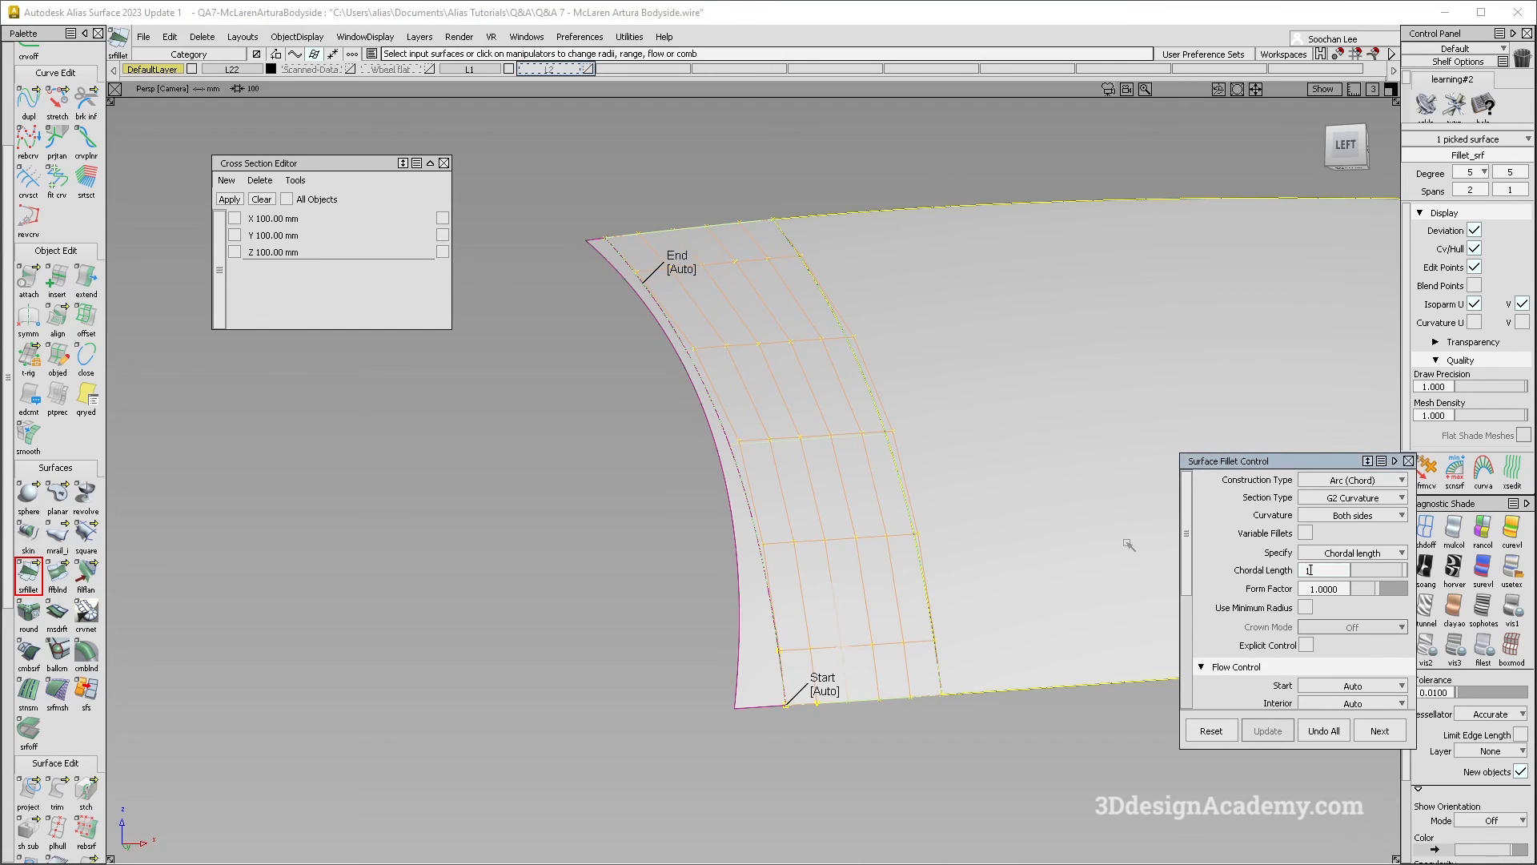
key("Return")
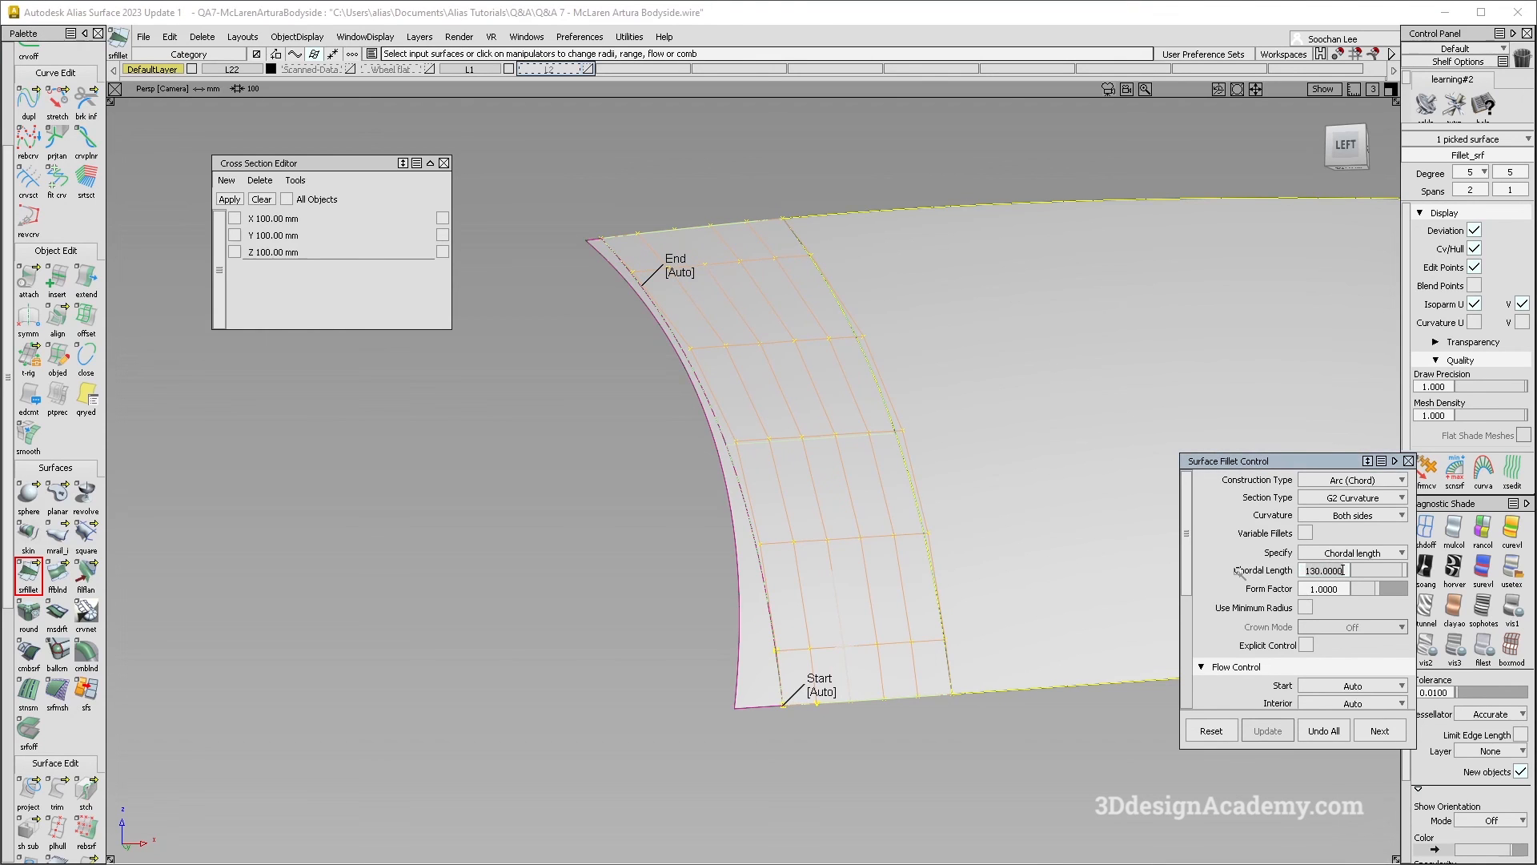
key("Return")
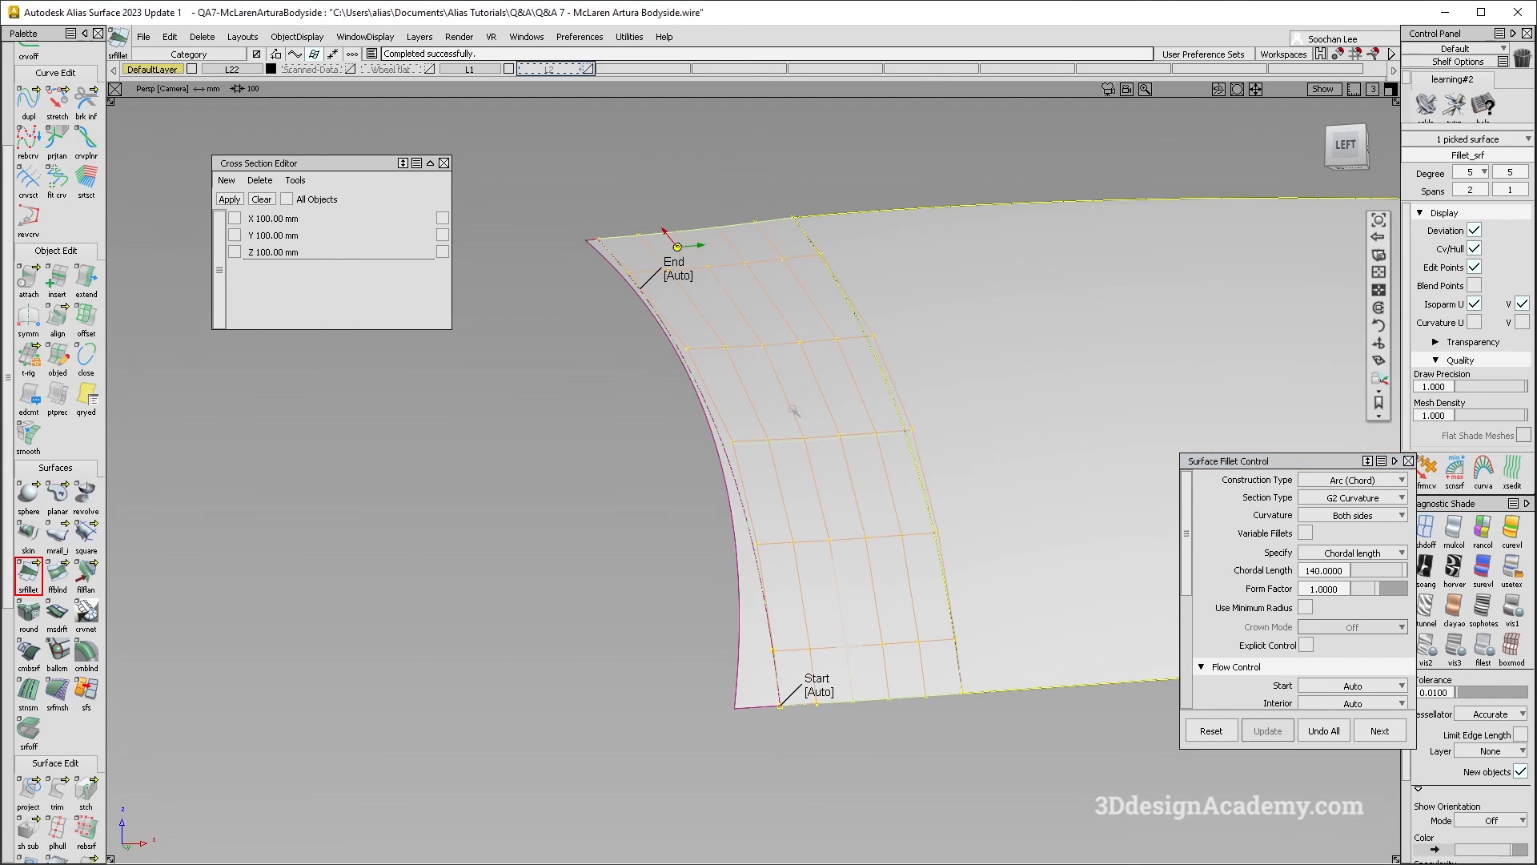
Step: Set the fillet's flow control to Edge align at both the start and the end, and finish the fillet
left_click_drag(780, 389, 796, 487, "alt+shift")
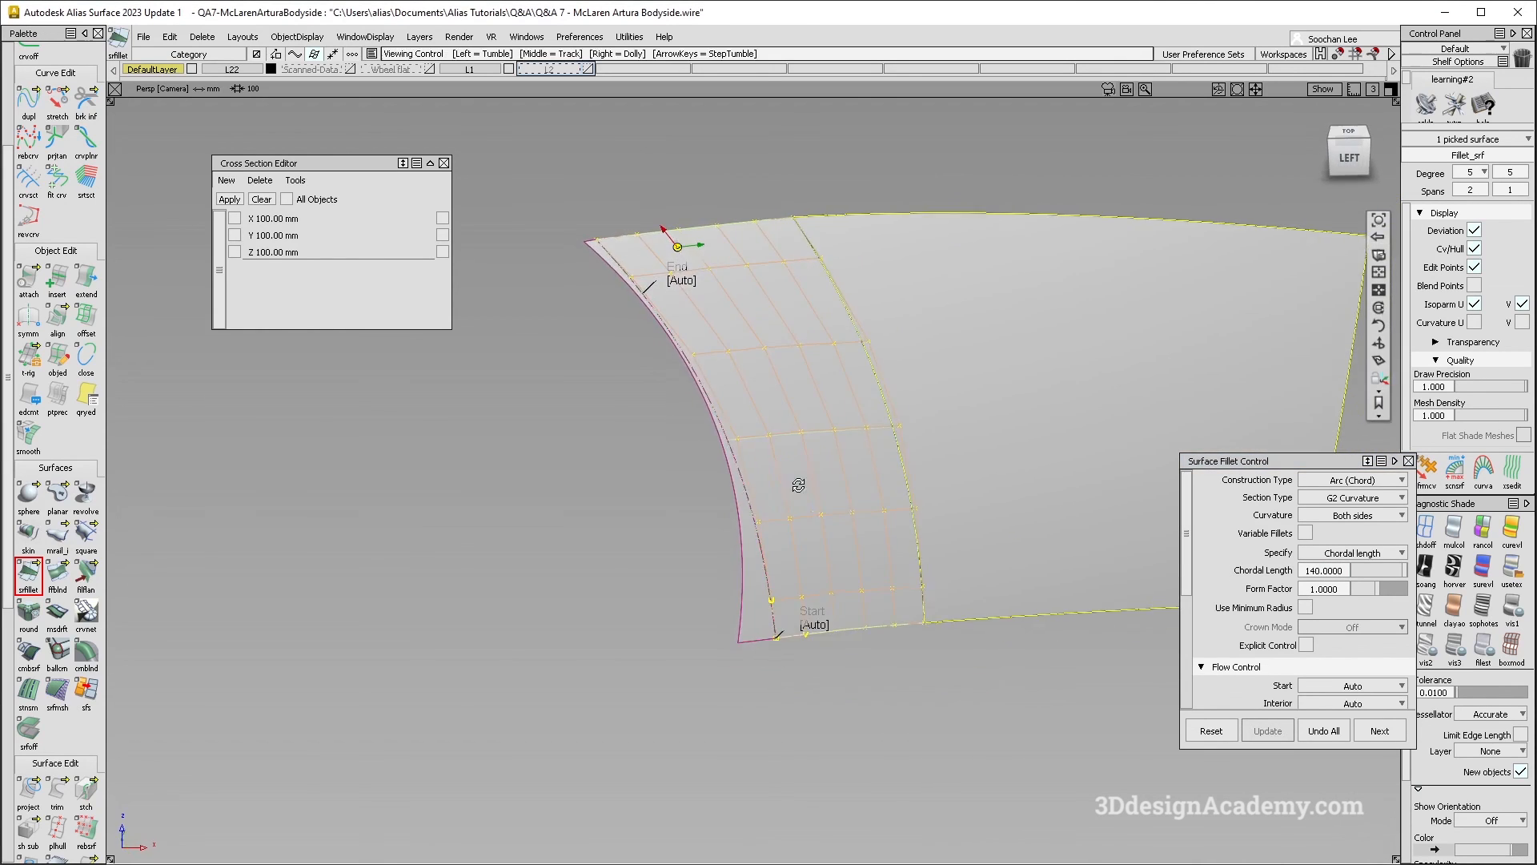
left_click(726, 286)
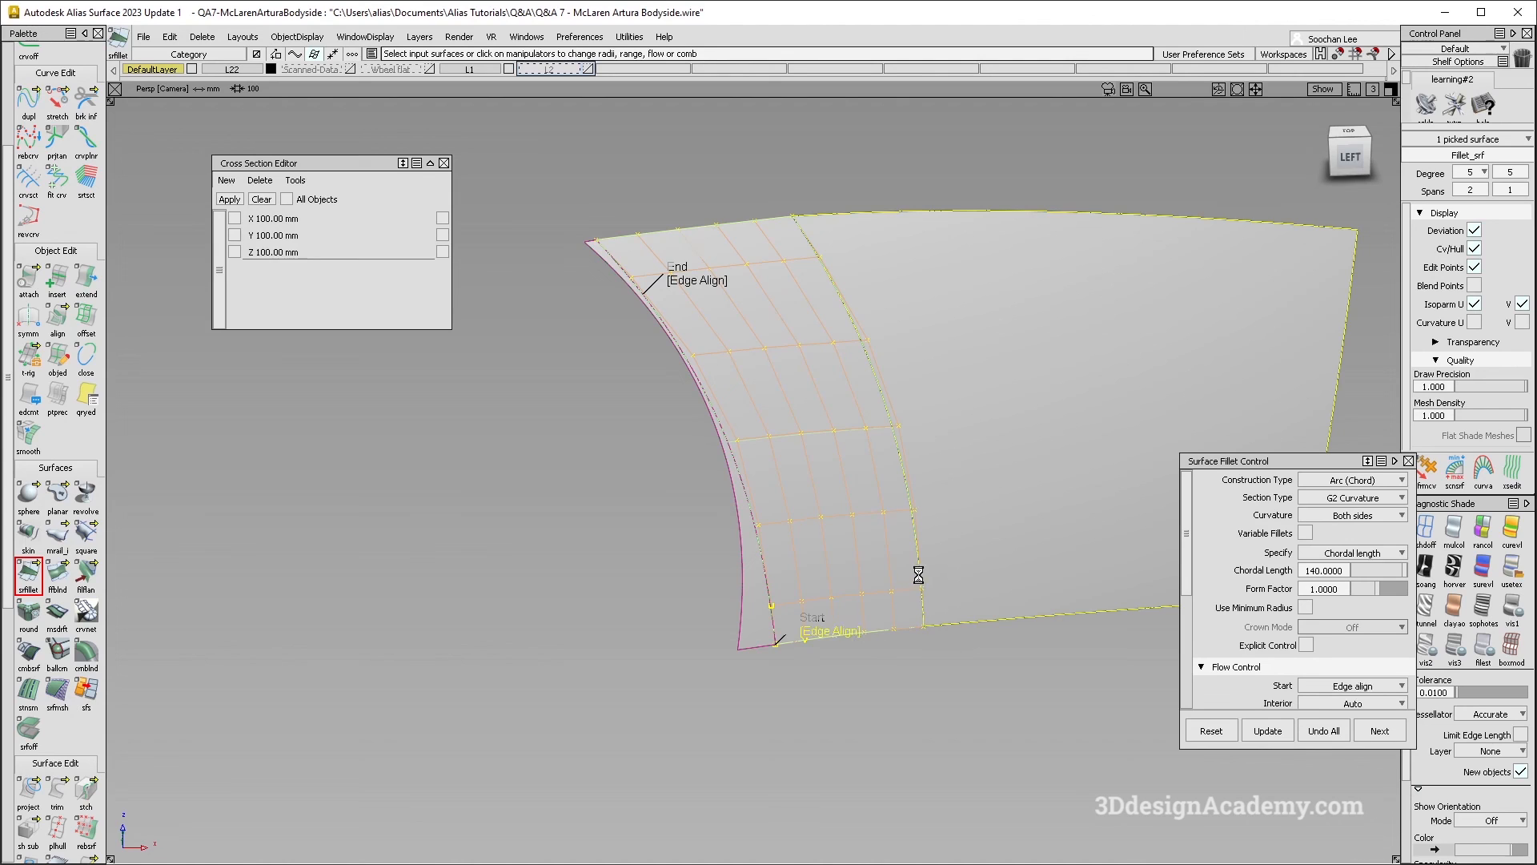
left_click(570, 604)
Step: Align both long edges of the fillet surface to the adjoining surfaces with G2 continuity, blending, explicit control and 1 U span
double_click(57, 316)
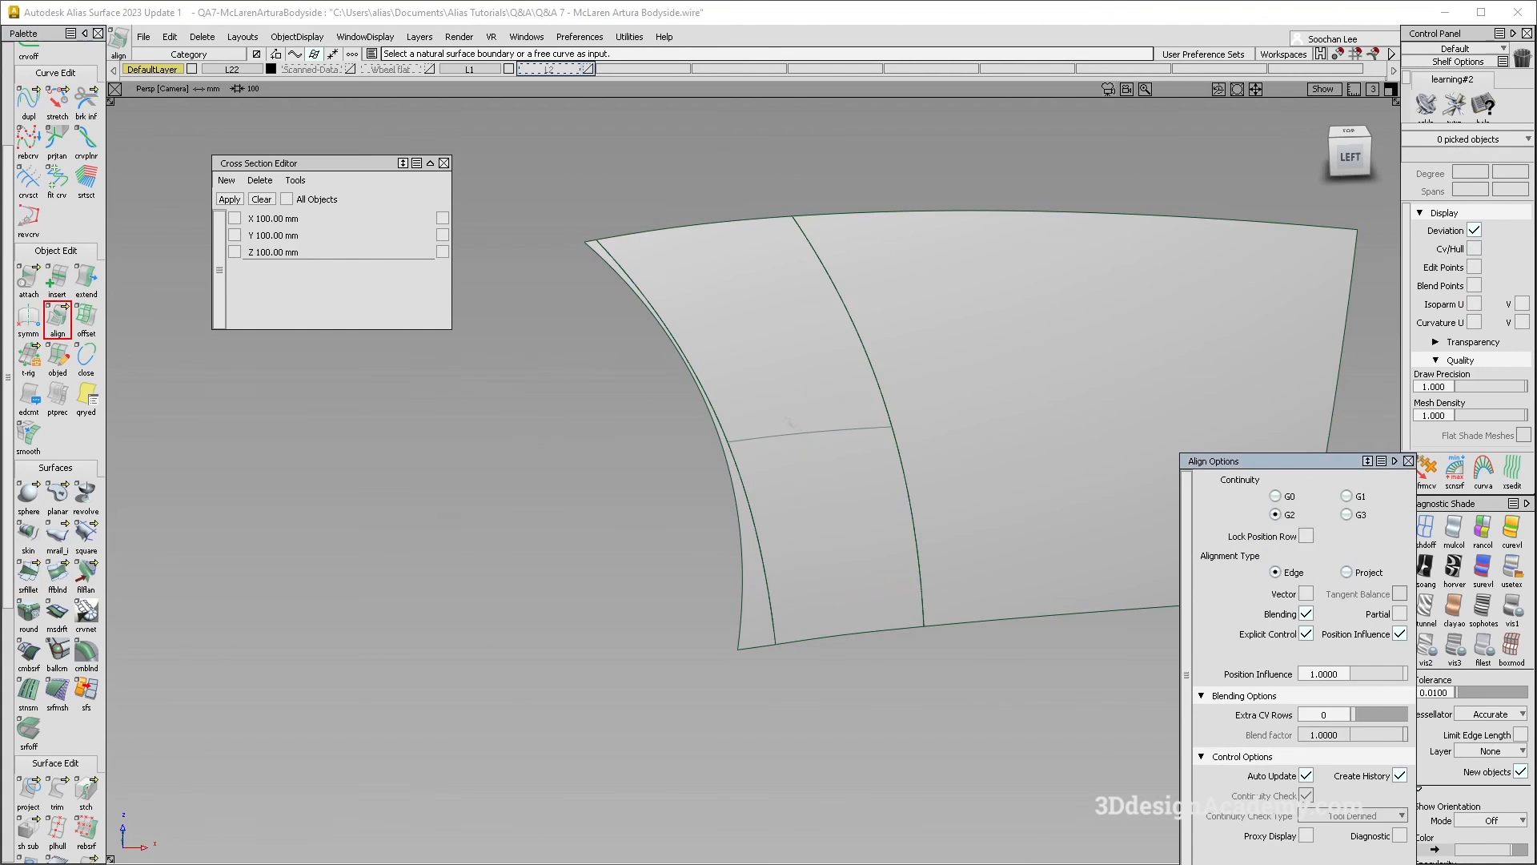
left_click(719, 429)
left_click(686, 532)
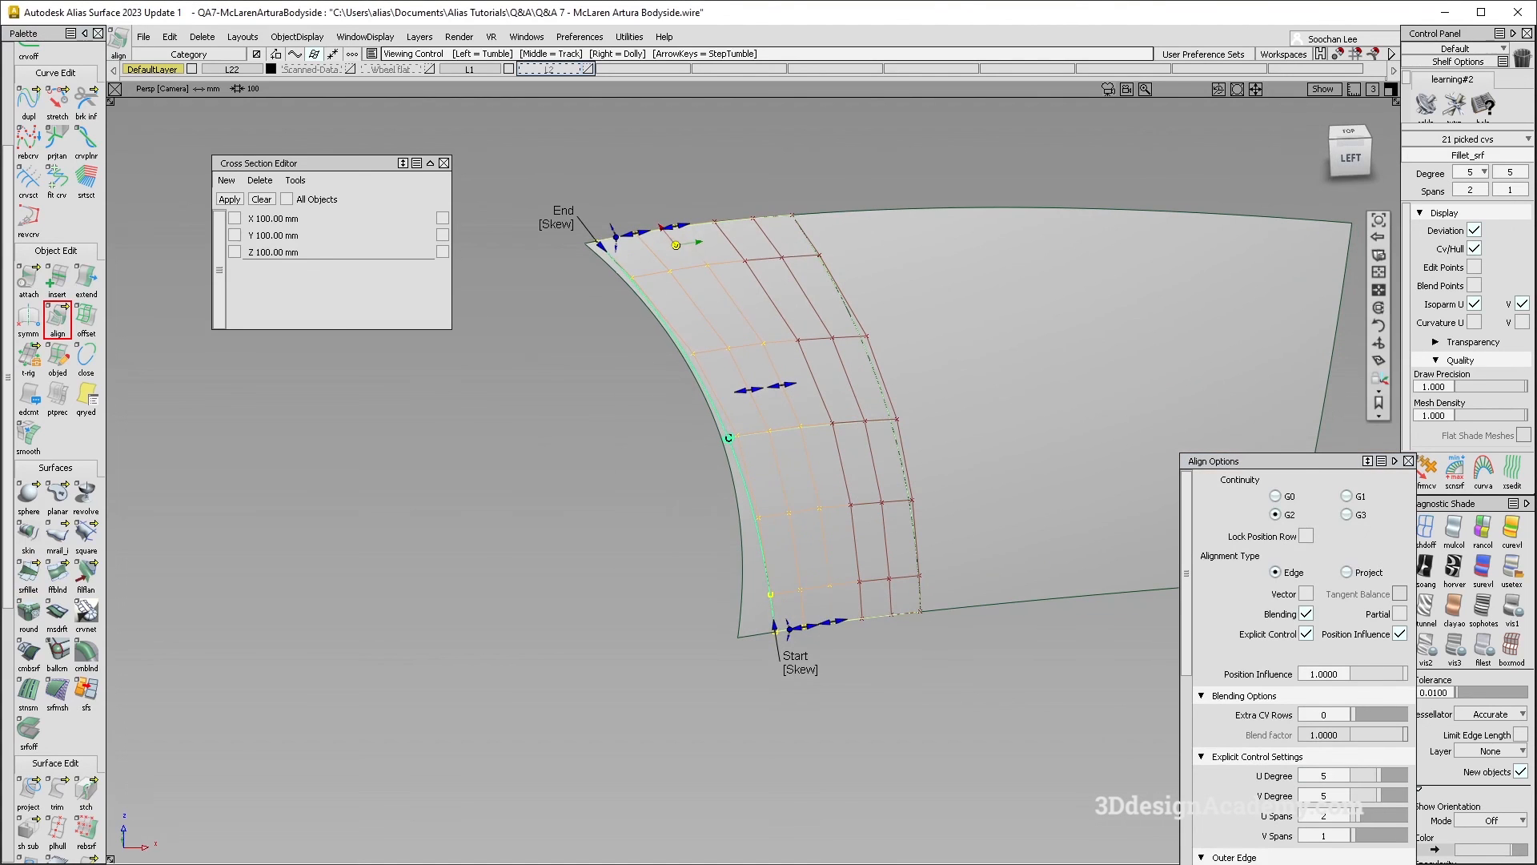
left_click_drag(1364, 817, 1353, 818)
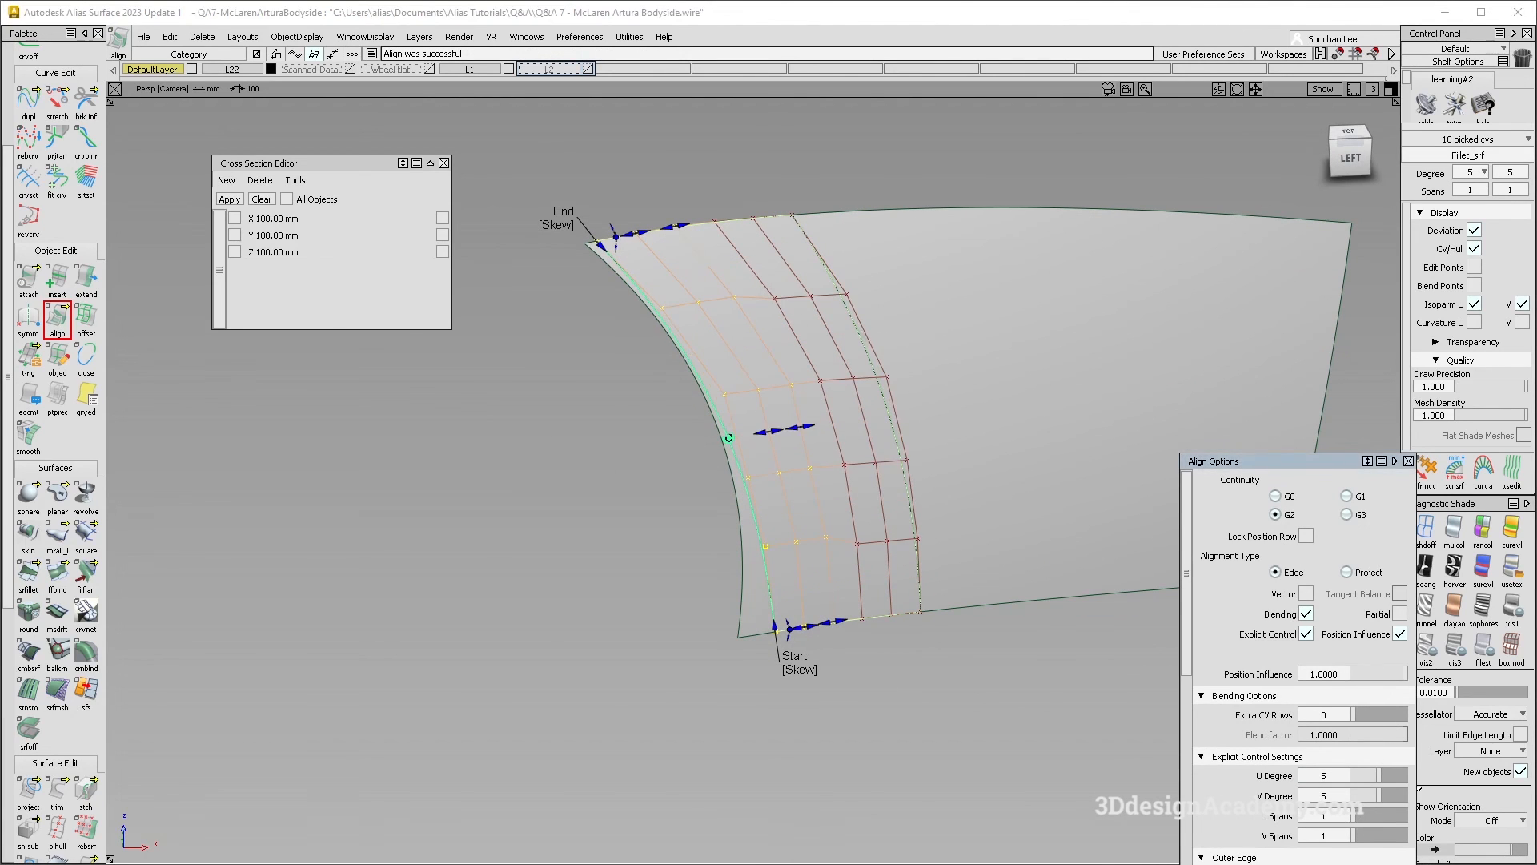
left_click(891, 420)
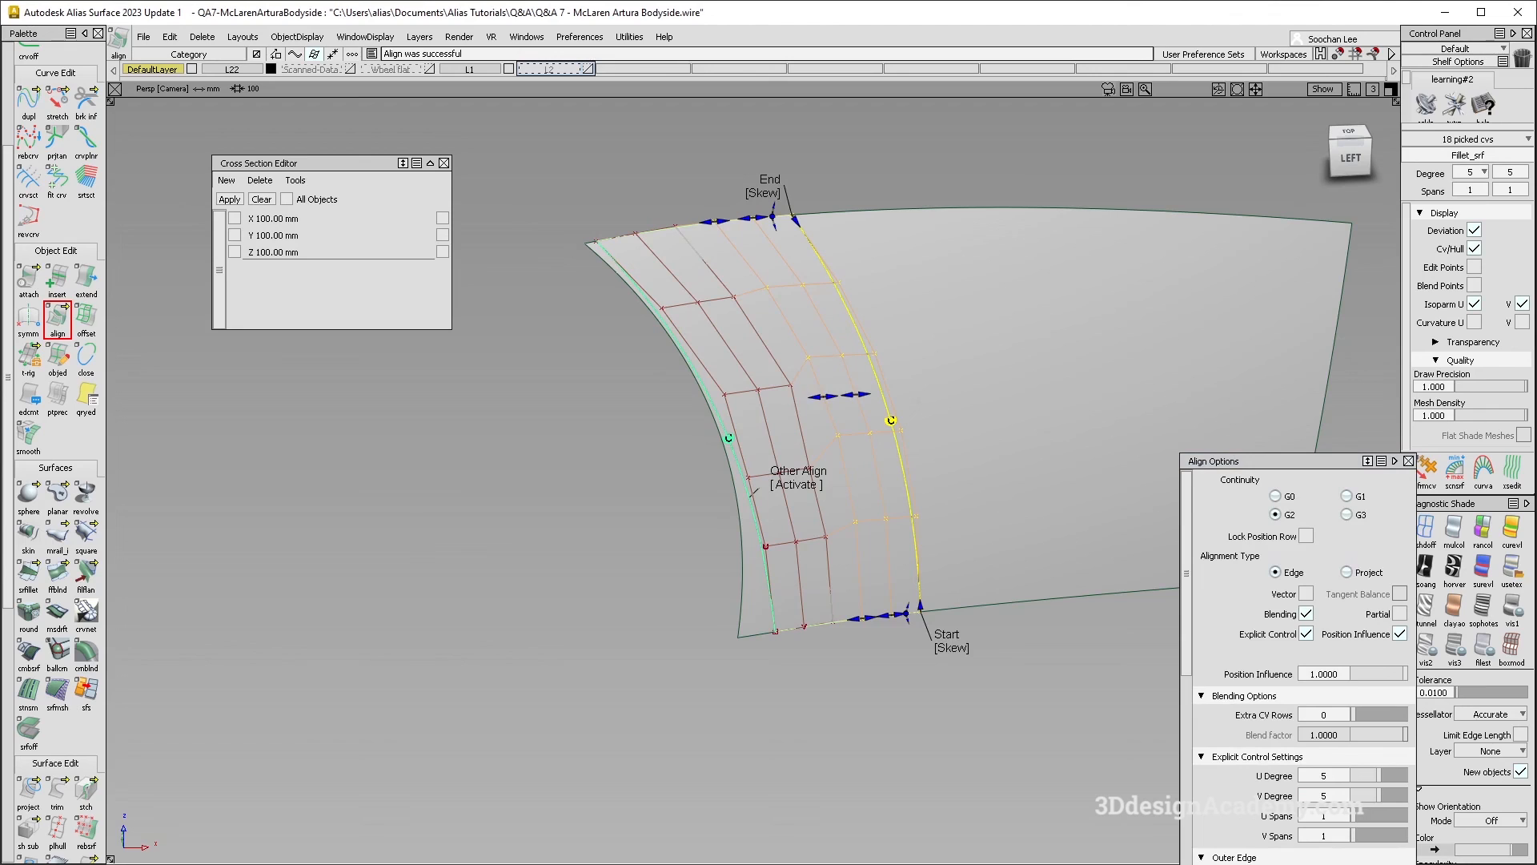
Step: Set the position influence of the fillet's body-side edge alignment to 0.35 and finish the alignment
left_click_drag(1131, 576, 859, 429, "alt+shift")
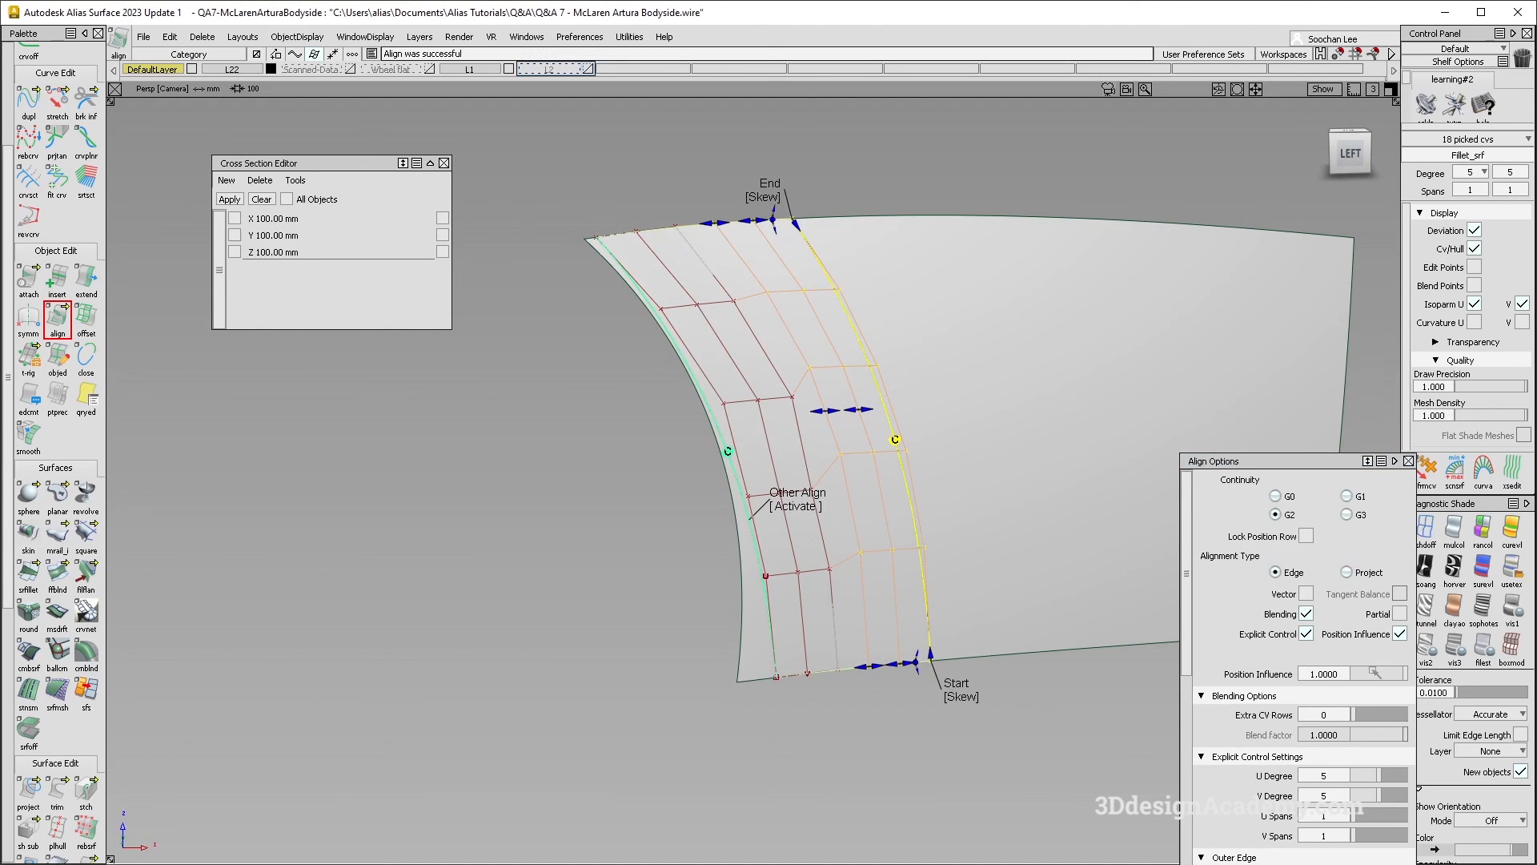
left_click(928, 571)
left_click_drag(1352, 680, 1374, 678)
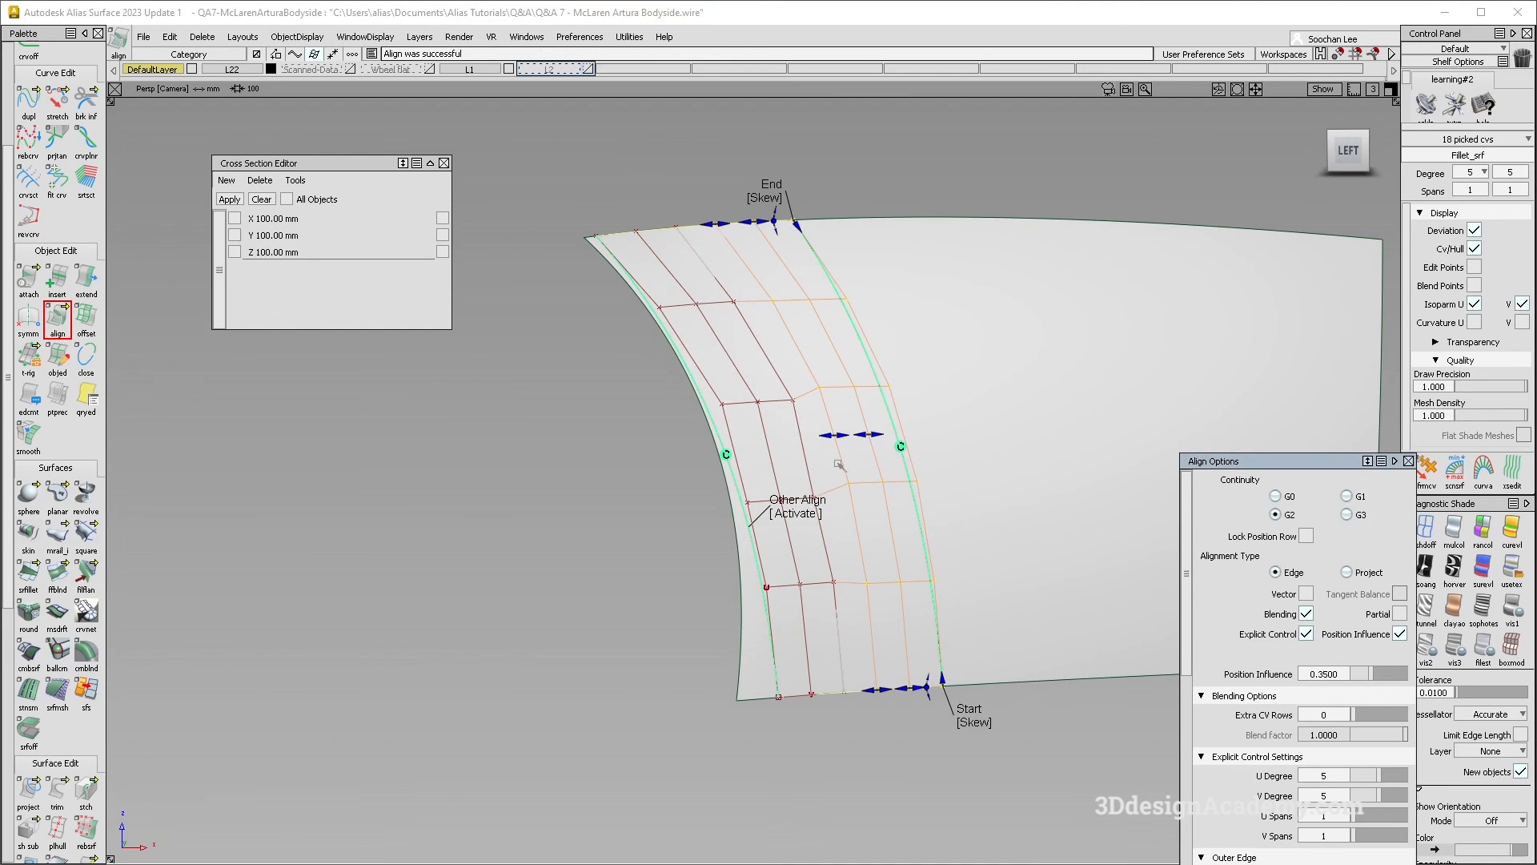
left_click(861, 440)
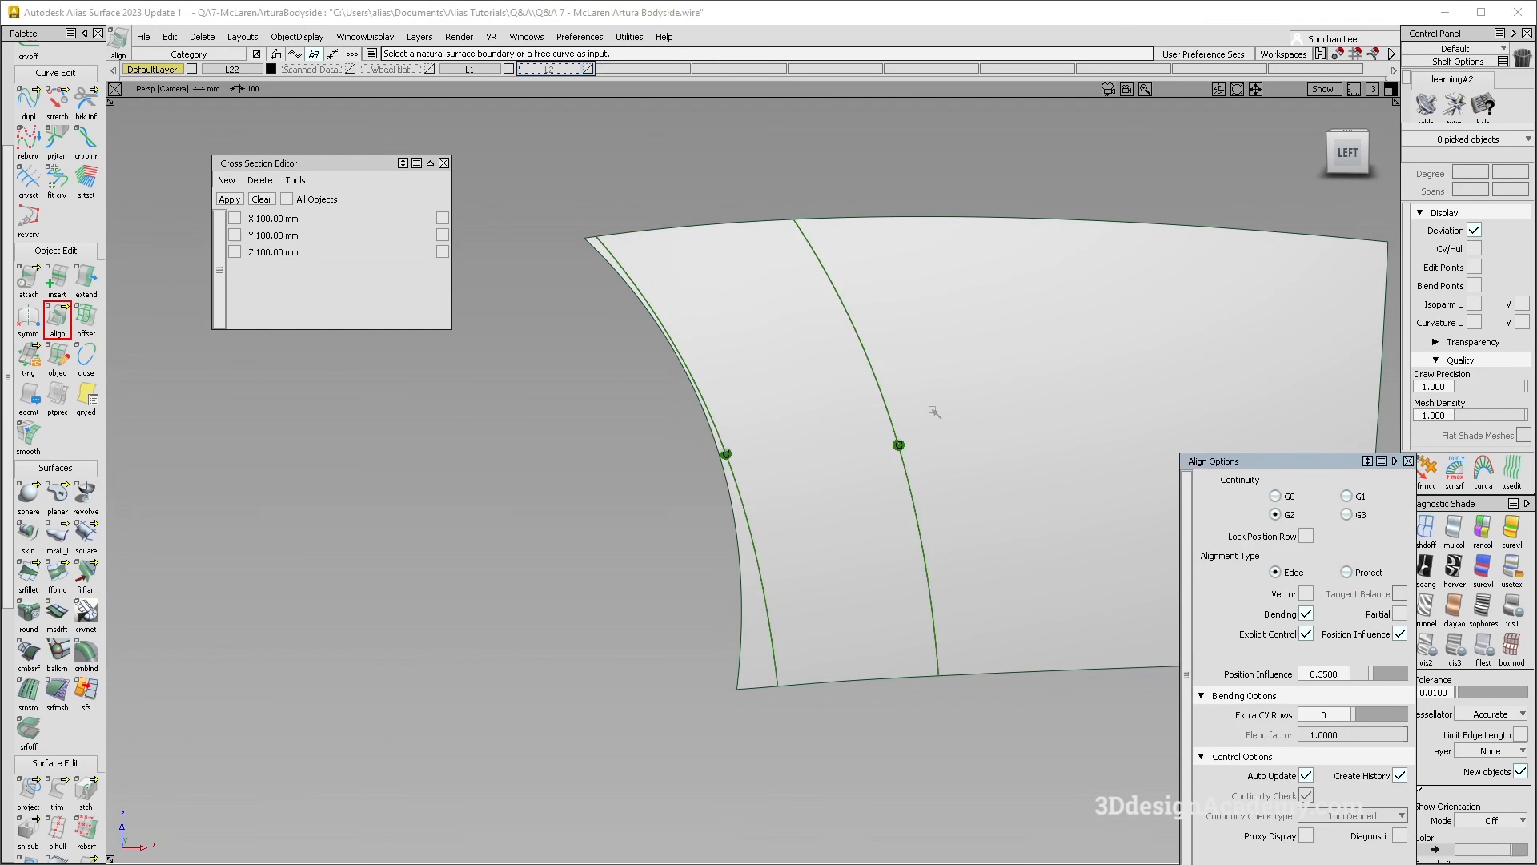
Step: In the left view, fit degree 2, one-span curves to both long edges of the fillet surface
key("F6")
middle_click_drag(701, 347, 906, 559, "alt+shift")
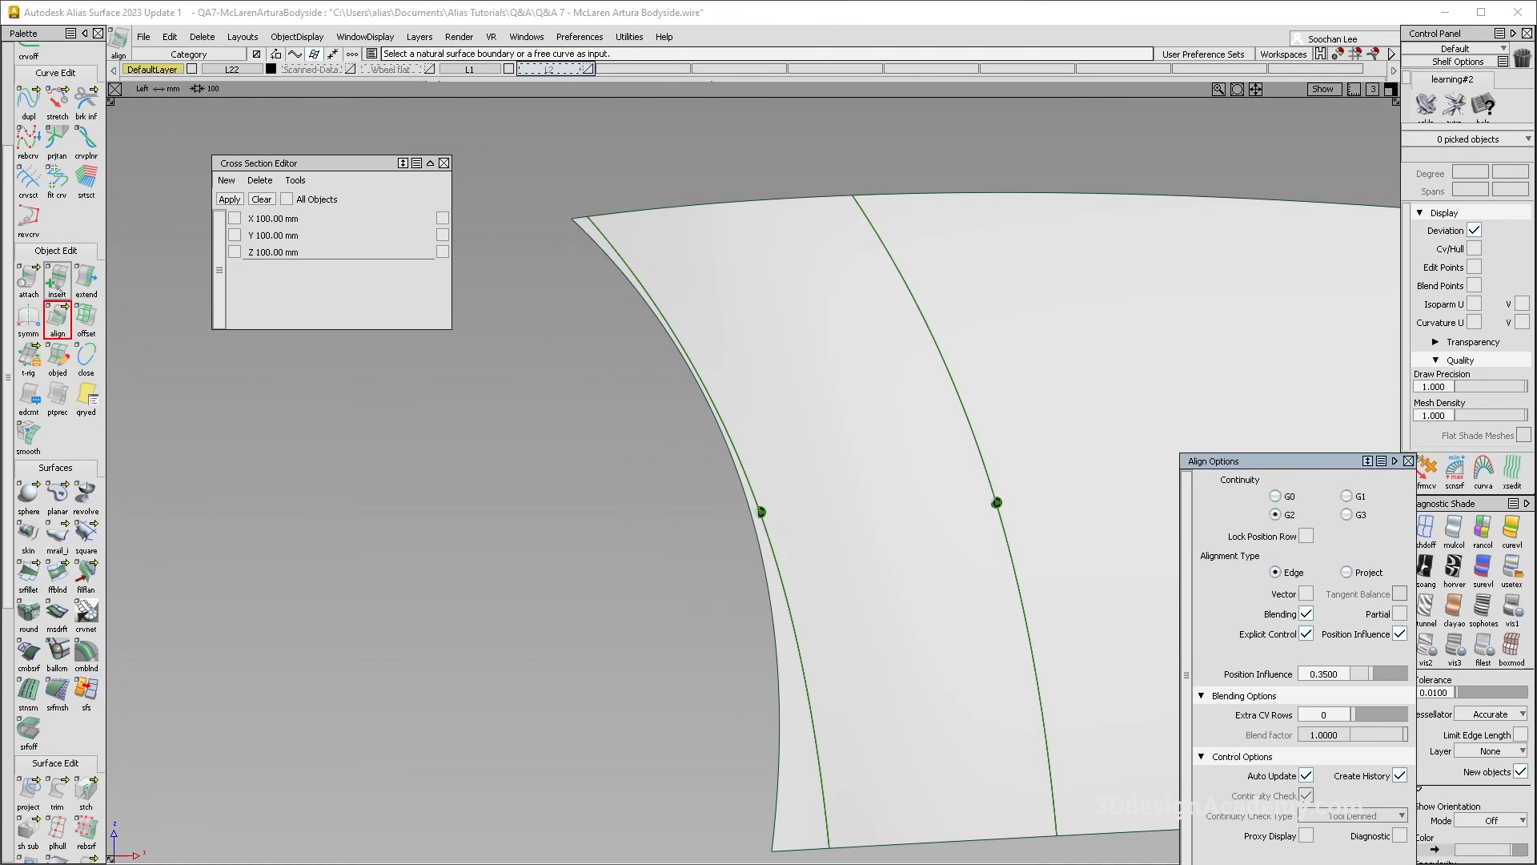
left_click(57, 181)
left_click(746, 476)
left_click(1002, 478)
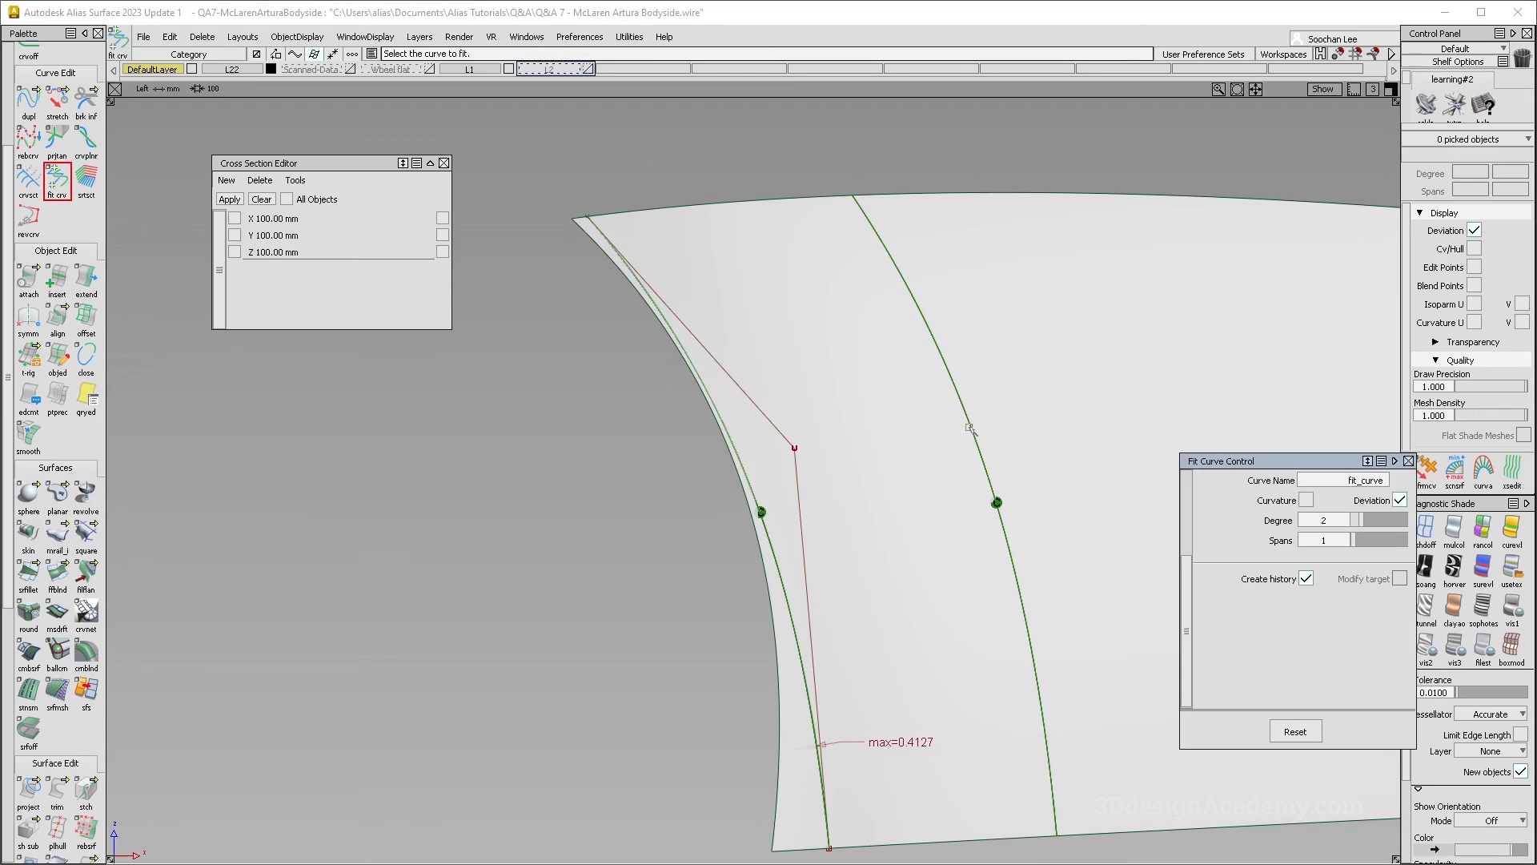
left_click_drag(1018, 516, 1031, 469, "ctrl+shift")
left_click(1026, 449)
middle_click_drag(1092, 550, 1081, 479, "ctrl+shift")
right_click_drag(1072, 490, 1072, 482)
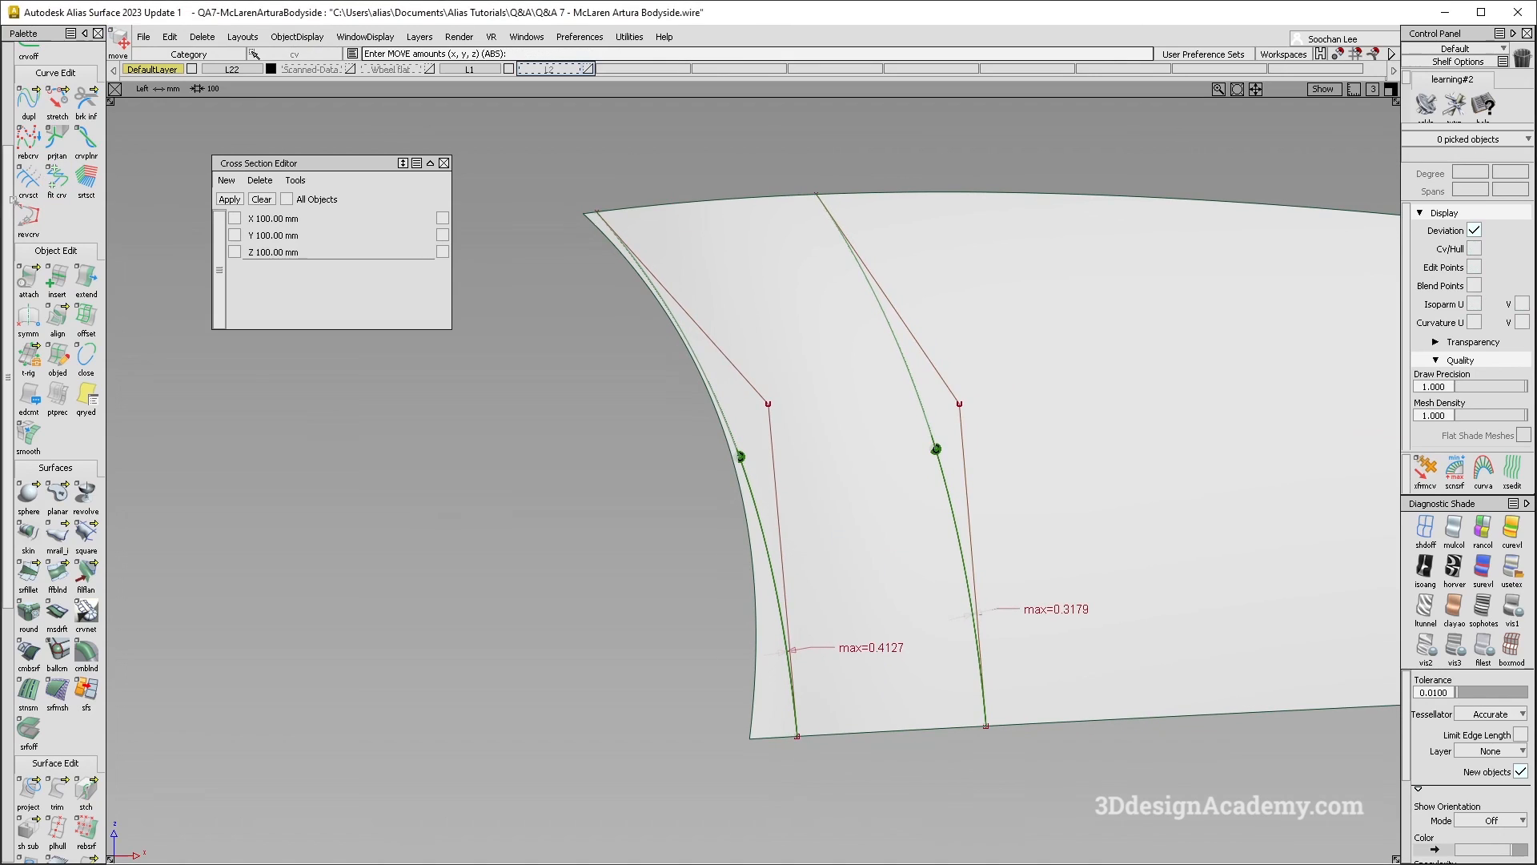
Step: Duplicate the fillet's upper and lower edges as curves and delete the fillet surface
left_click(28, 99)
left_click(683, 211)
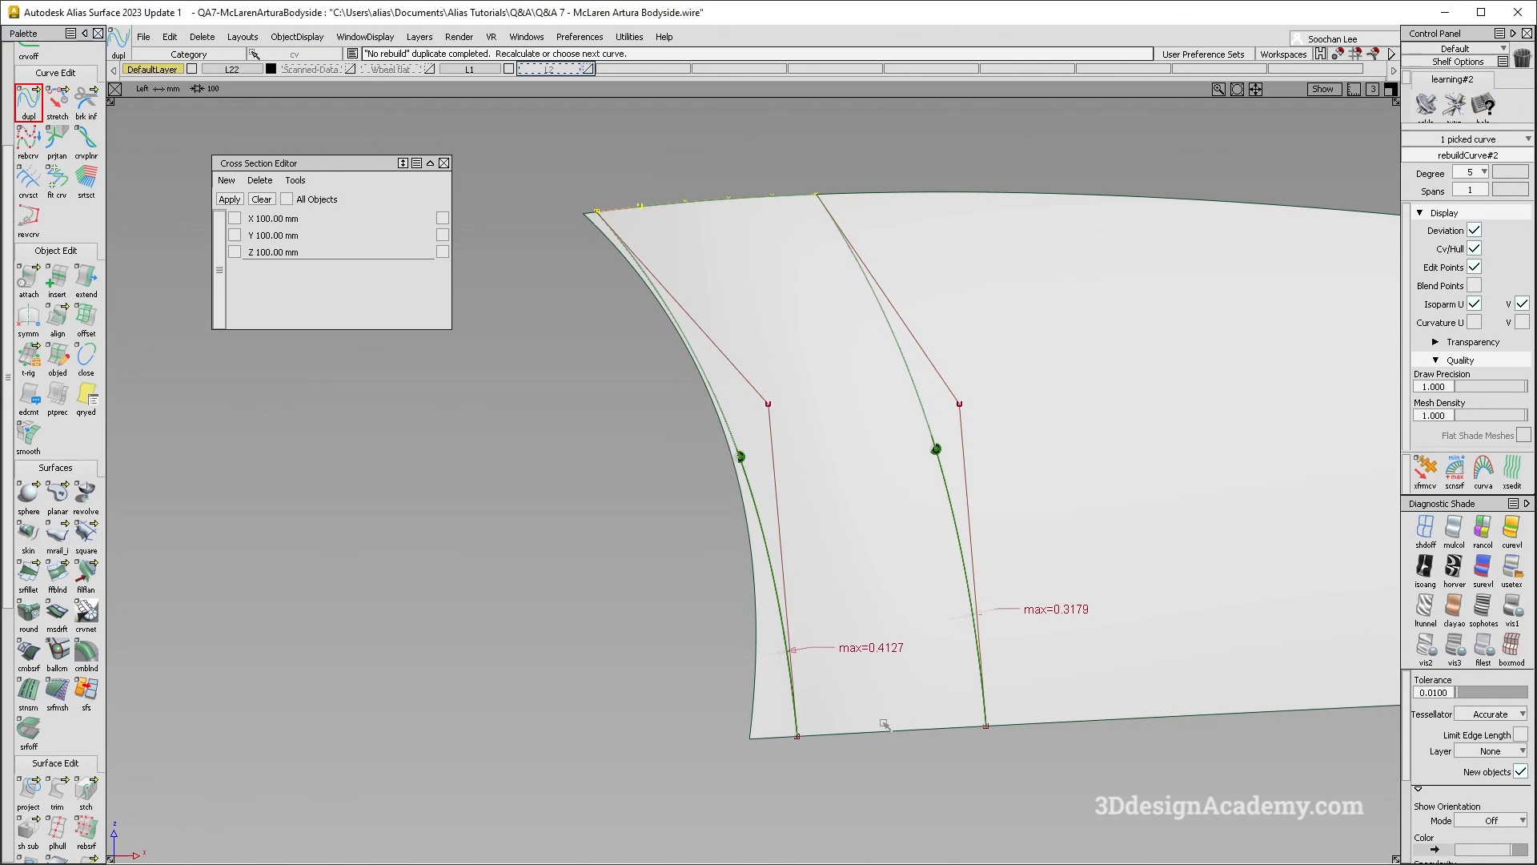
left_click(838, 522)
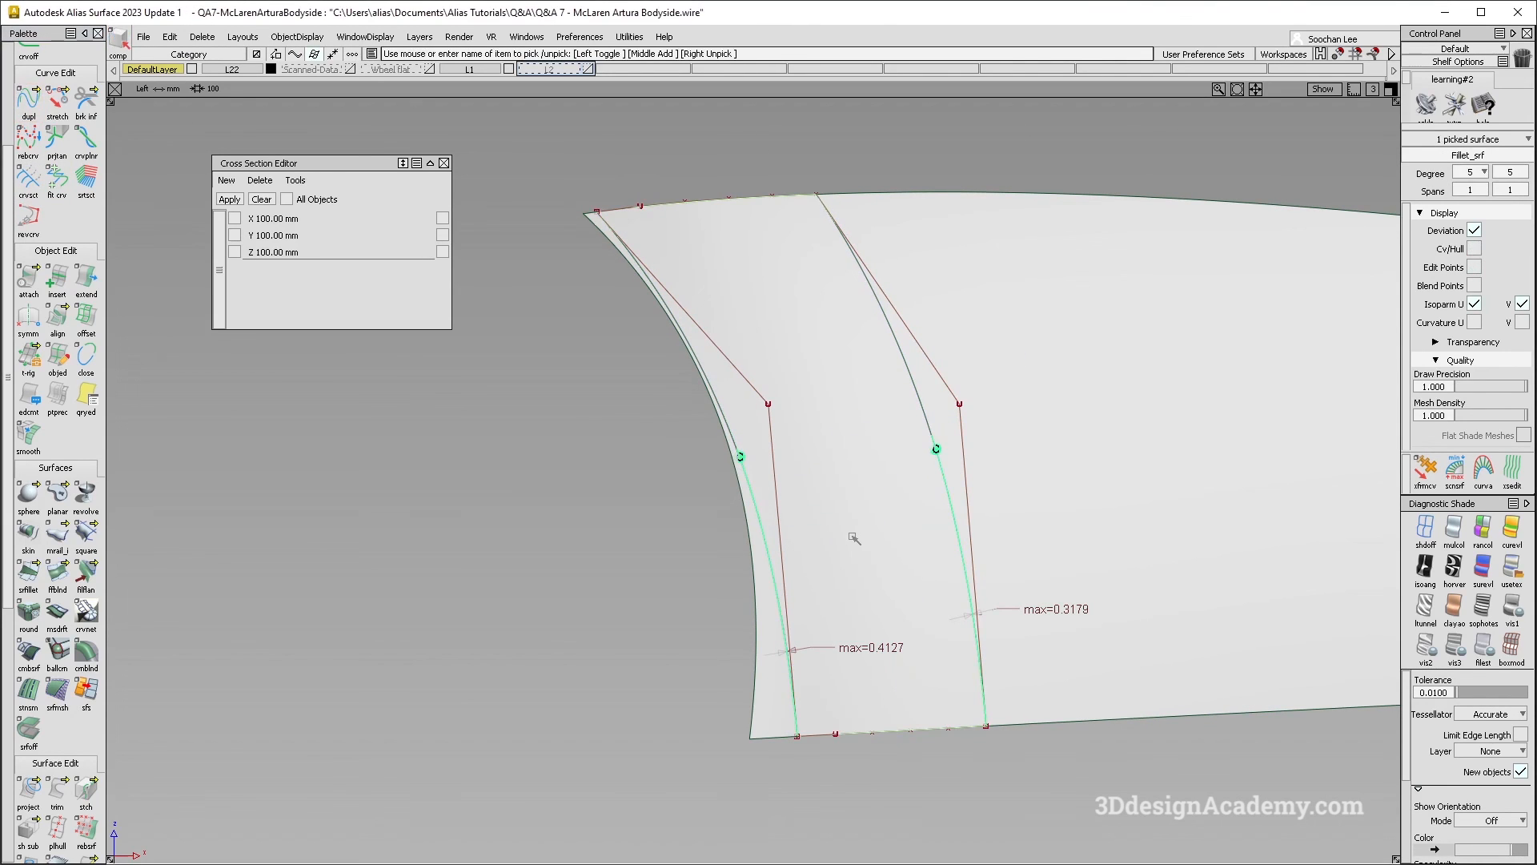
key("Delete")
key("Return")
Step: Untrim the rail surface and the body side, and project the two fitted curves onto them along Y as curves on surface
left_click_drag(67, 788, 117, 793)
left_click(880, 680)
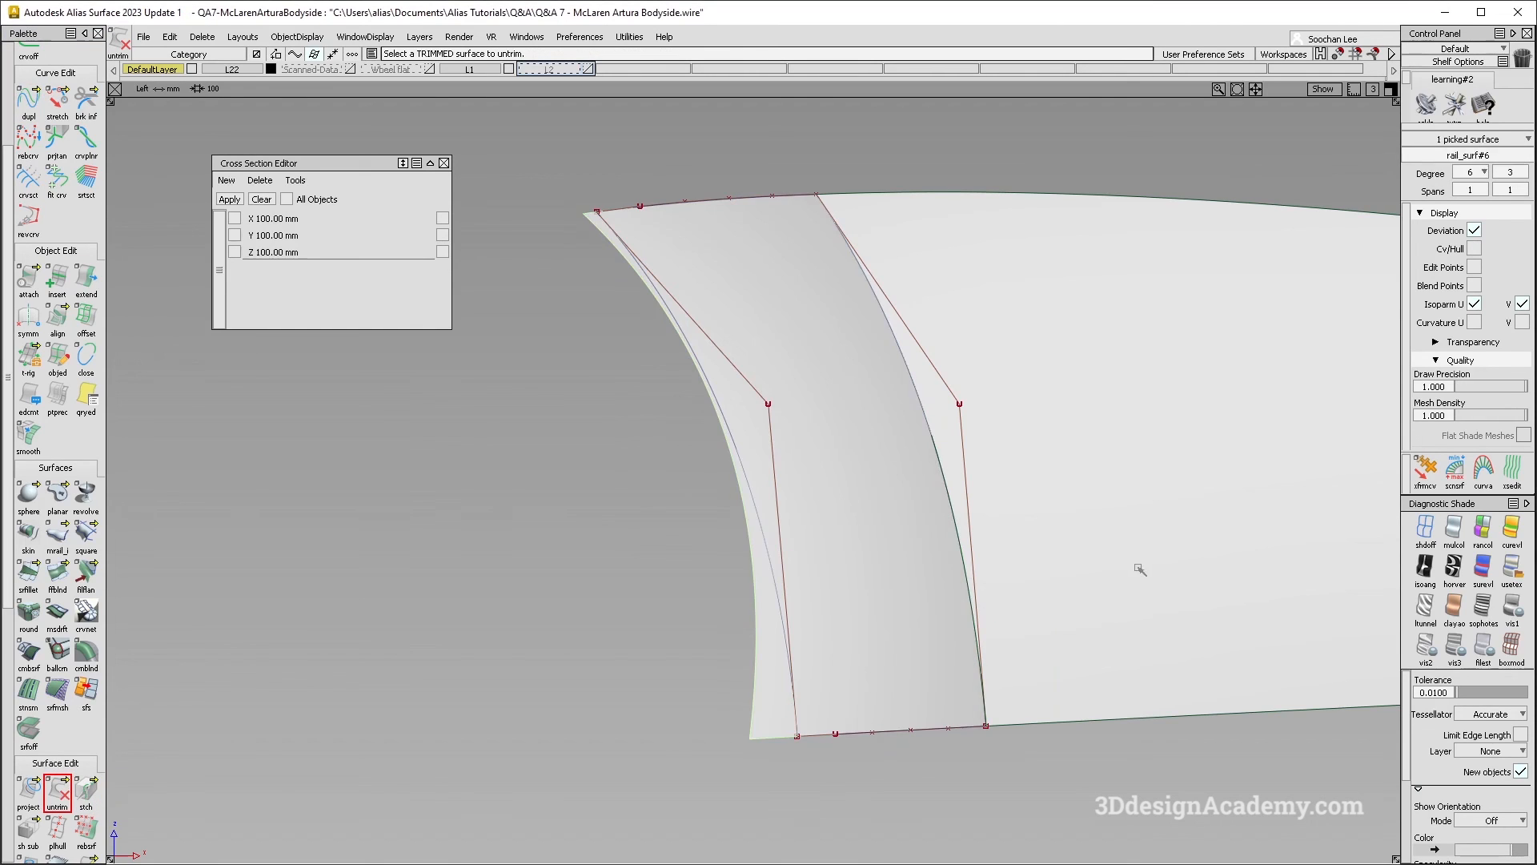
left_click(795, 391)
key("Return")
left_click_drag(903, 436, 1121, 568)
key("F8")
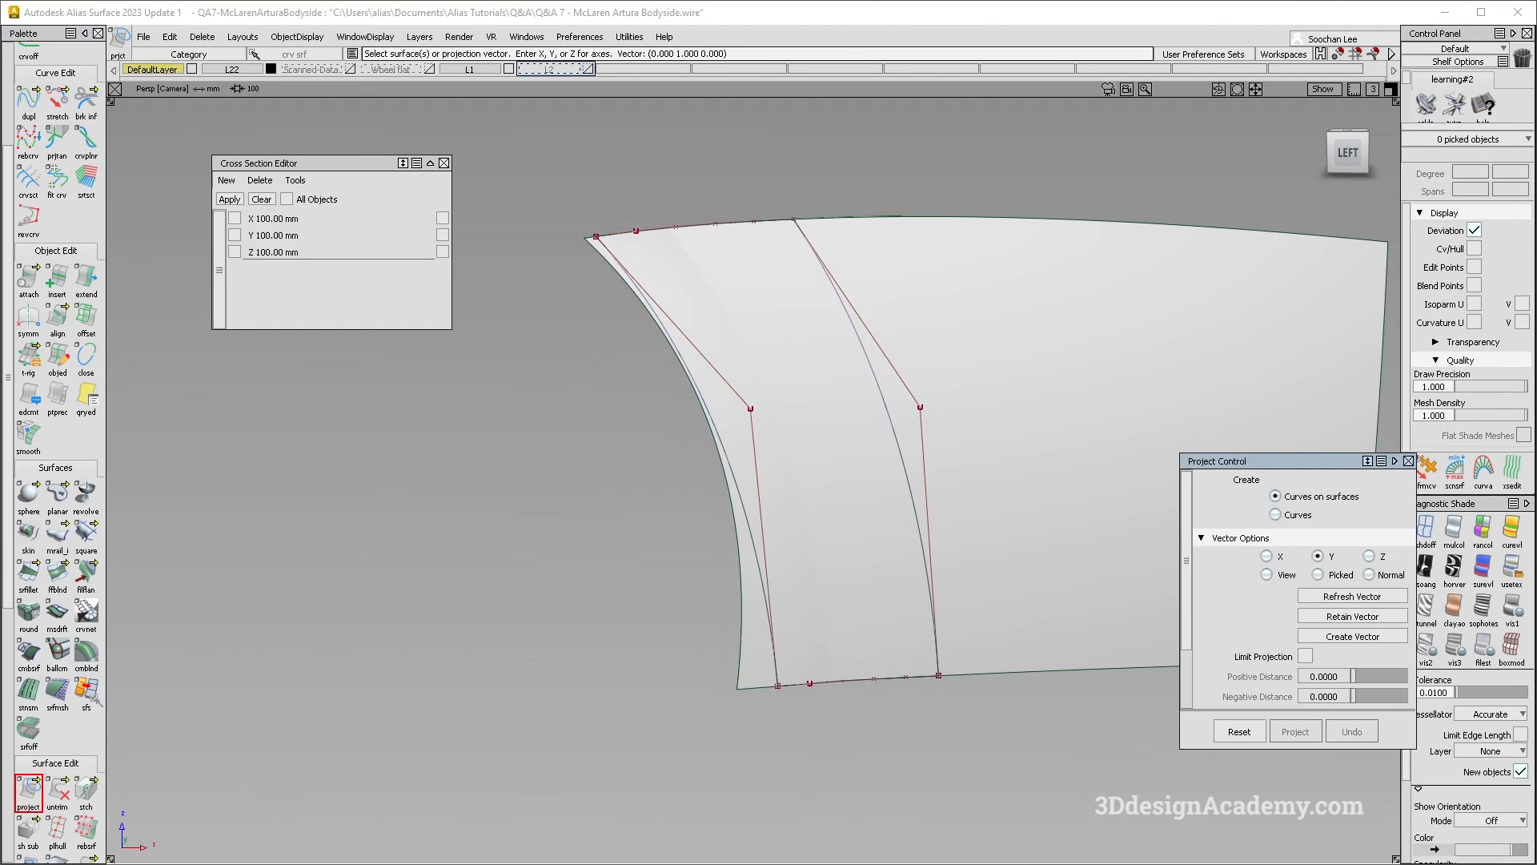
Step: Set up a Square surface with G2 Curvature continuity on boundaries 1 and 3
left_click(86, 535)
left_click_drag(416, 496, 416, 280, "alt+shift")
left_click(1311, 500)
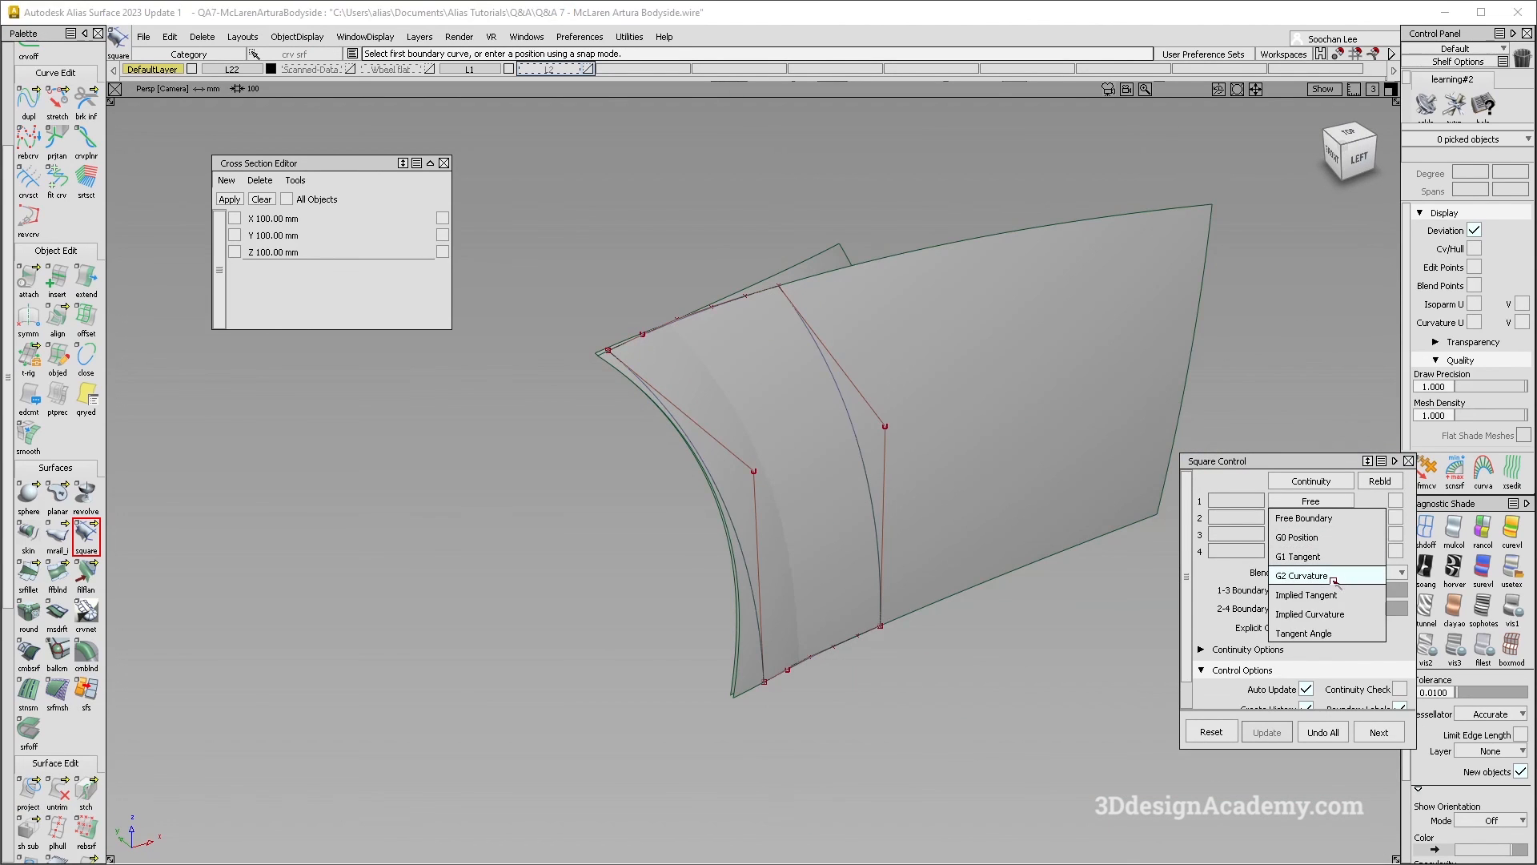
left_click(1331, 576)
left_click(1311, 534)
left_click(1311, 610)
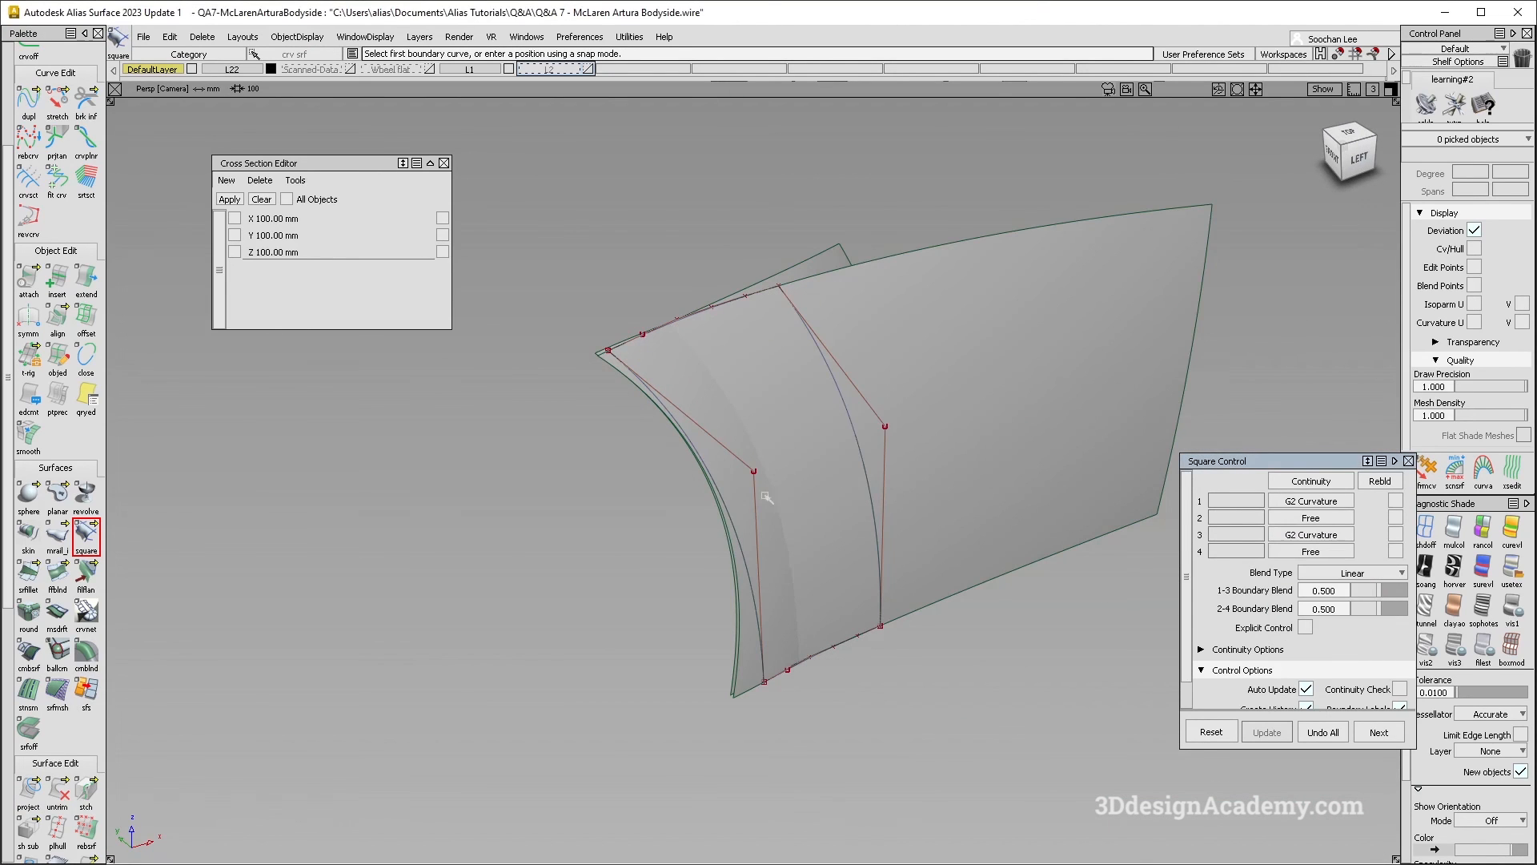
Step: Build the square surface from the curve on the rail surface, the upper duplicated edge, the curve on the body side and the lower duplicated edge
left_click(723, 503)
scroll(687, 517, "up", 5)
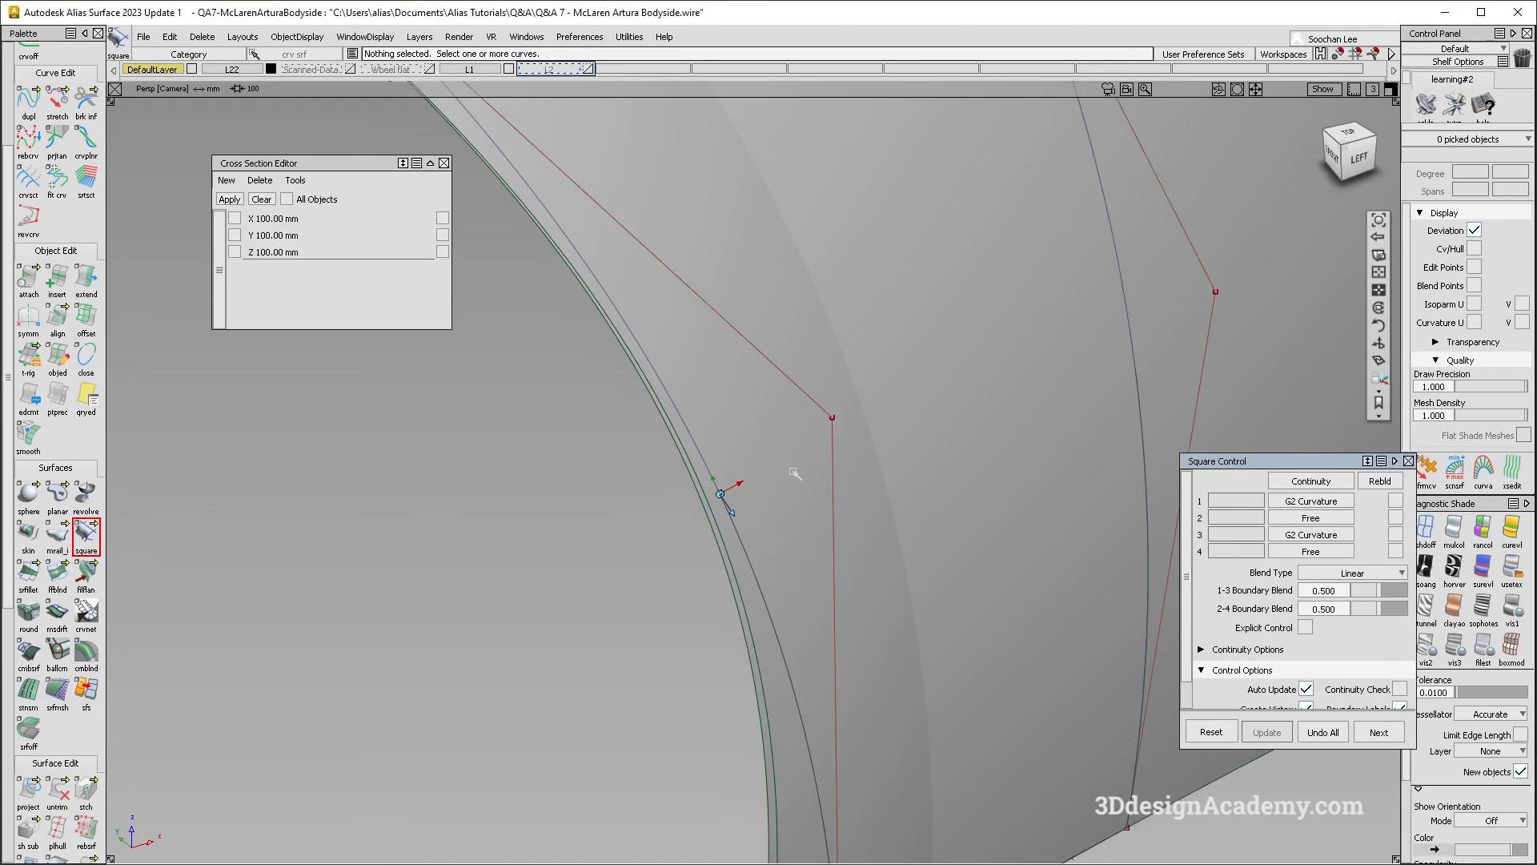
scroll(741, 558, "down", 5)
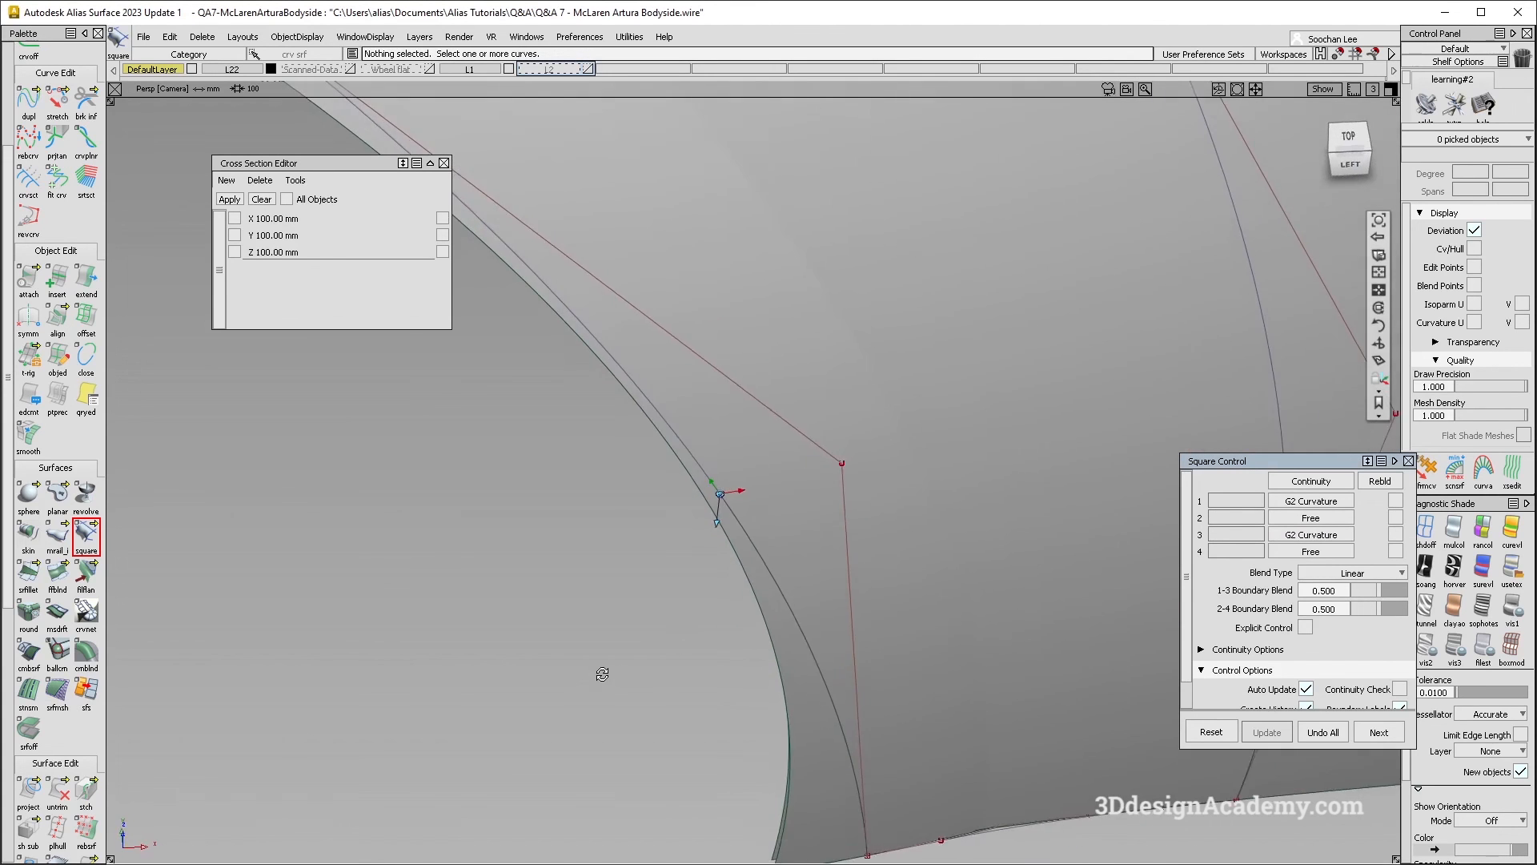
scroll(748, 540, "up", 5)
left_click(748, 541)
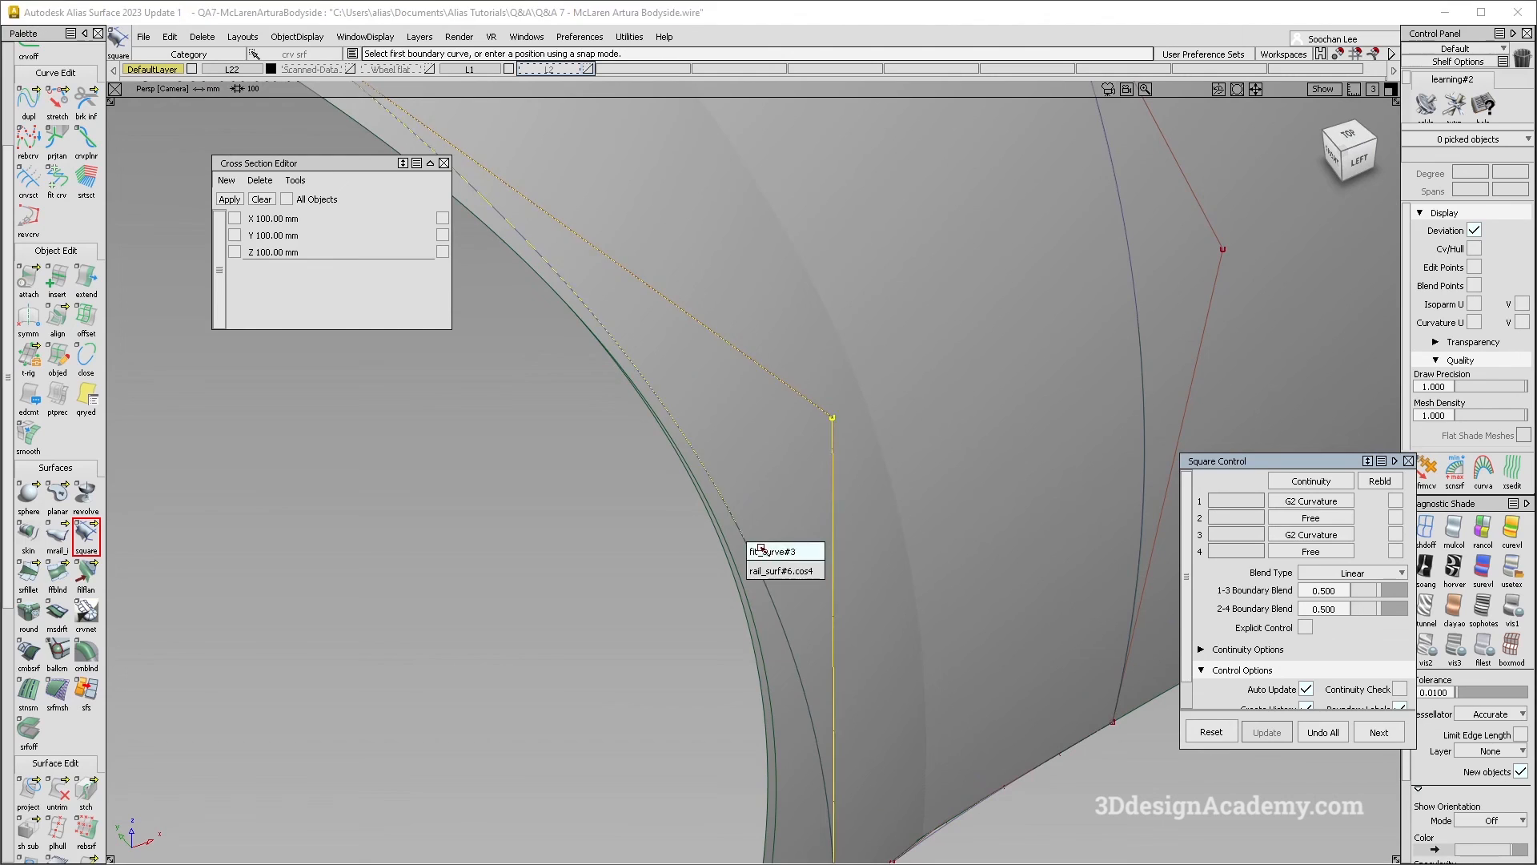
left_click(765, 566)
scroll(769, 577, "down", 5)
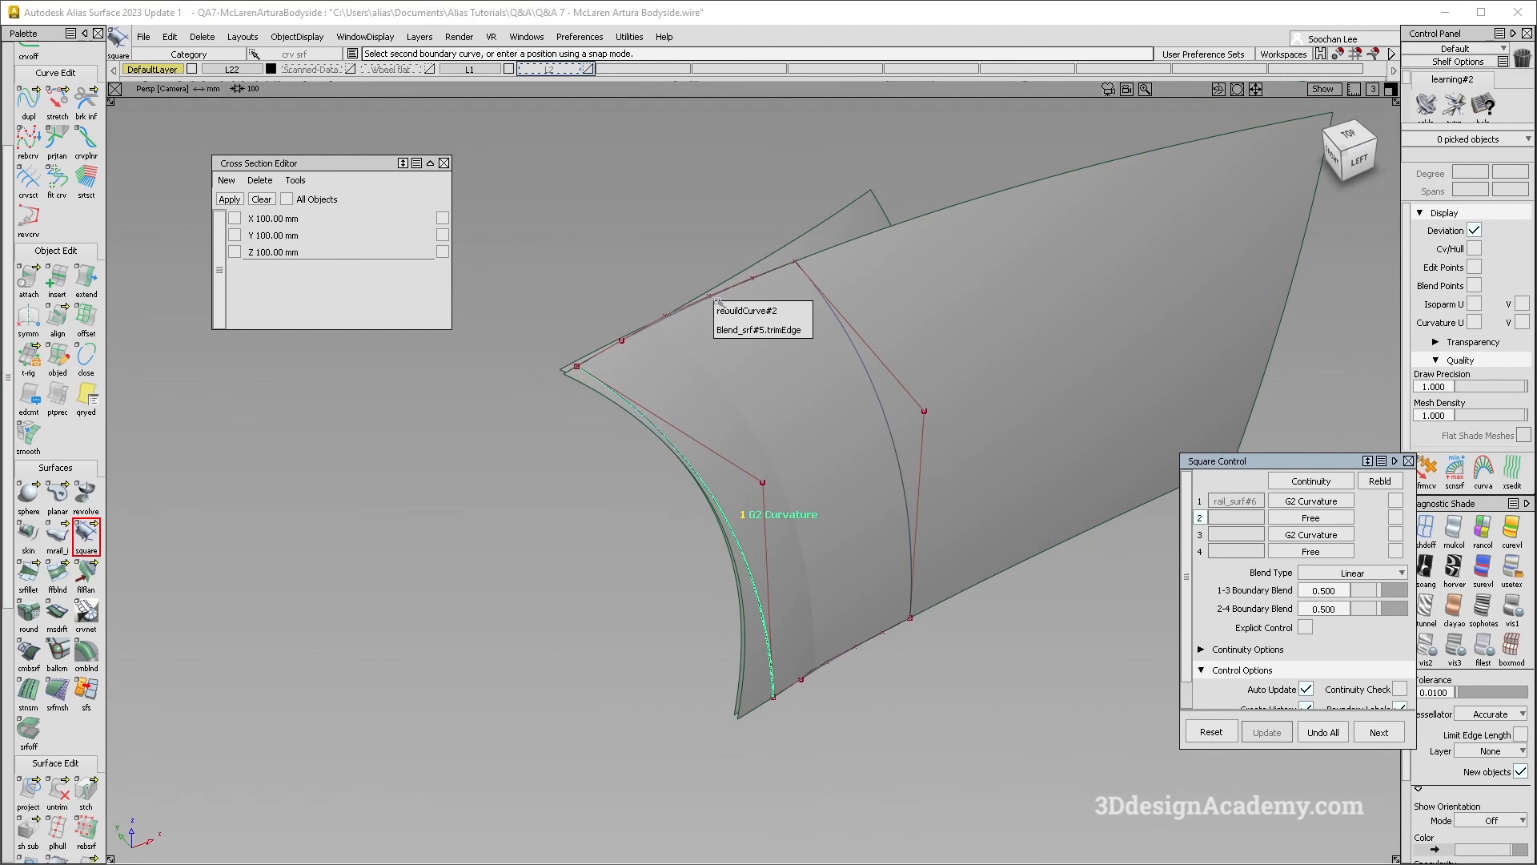
left_click(860, 358)
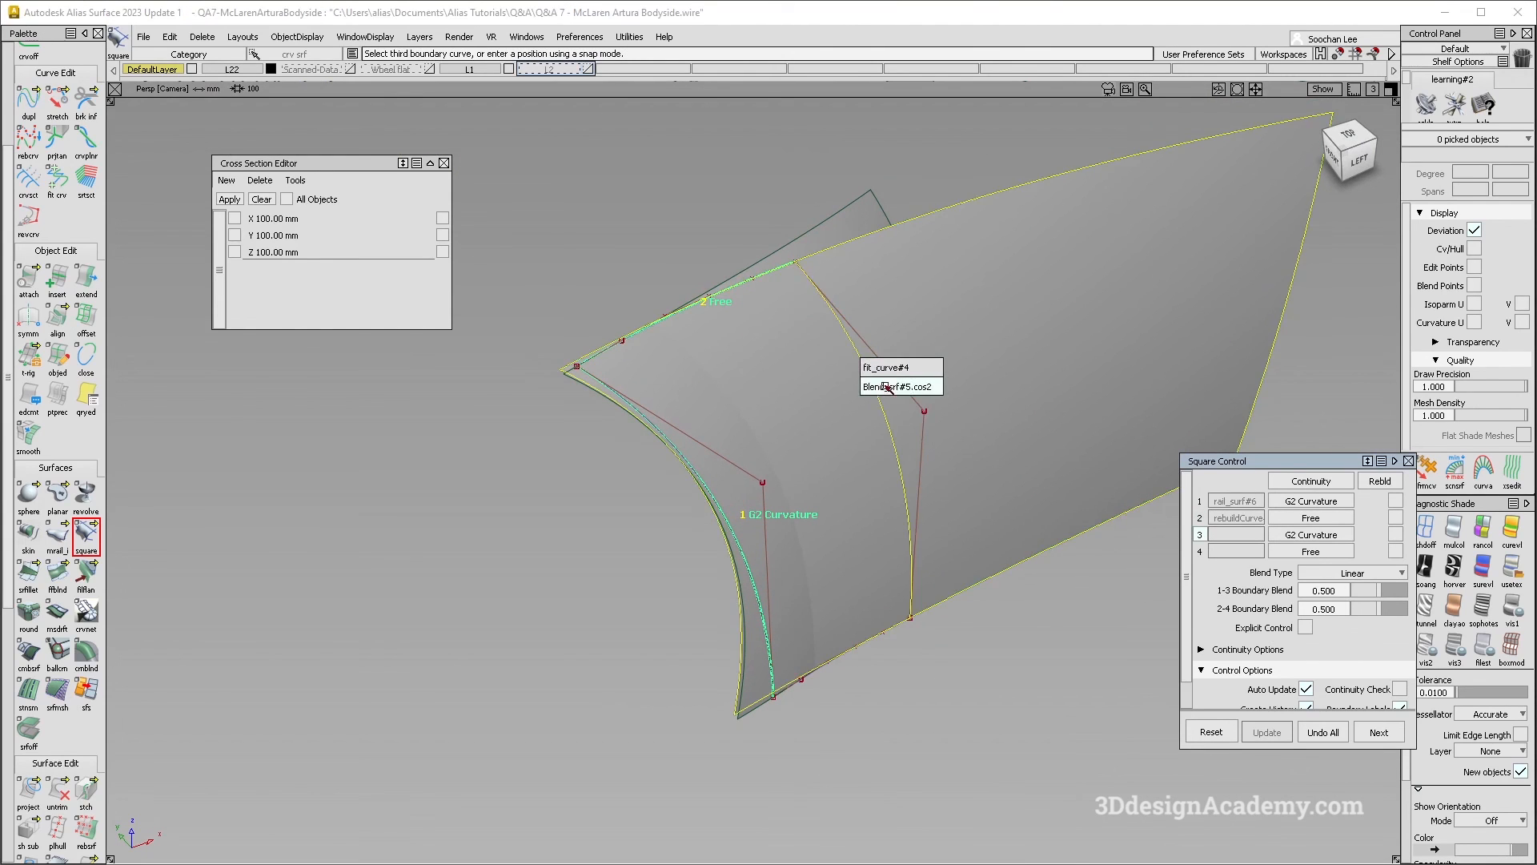
left_click(885, 385)
left_click(861, 647)
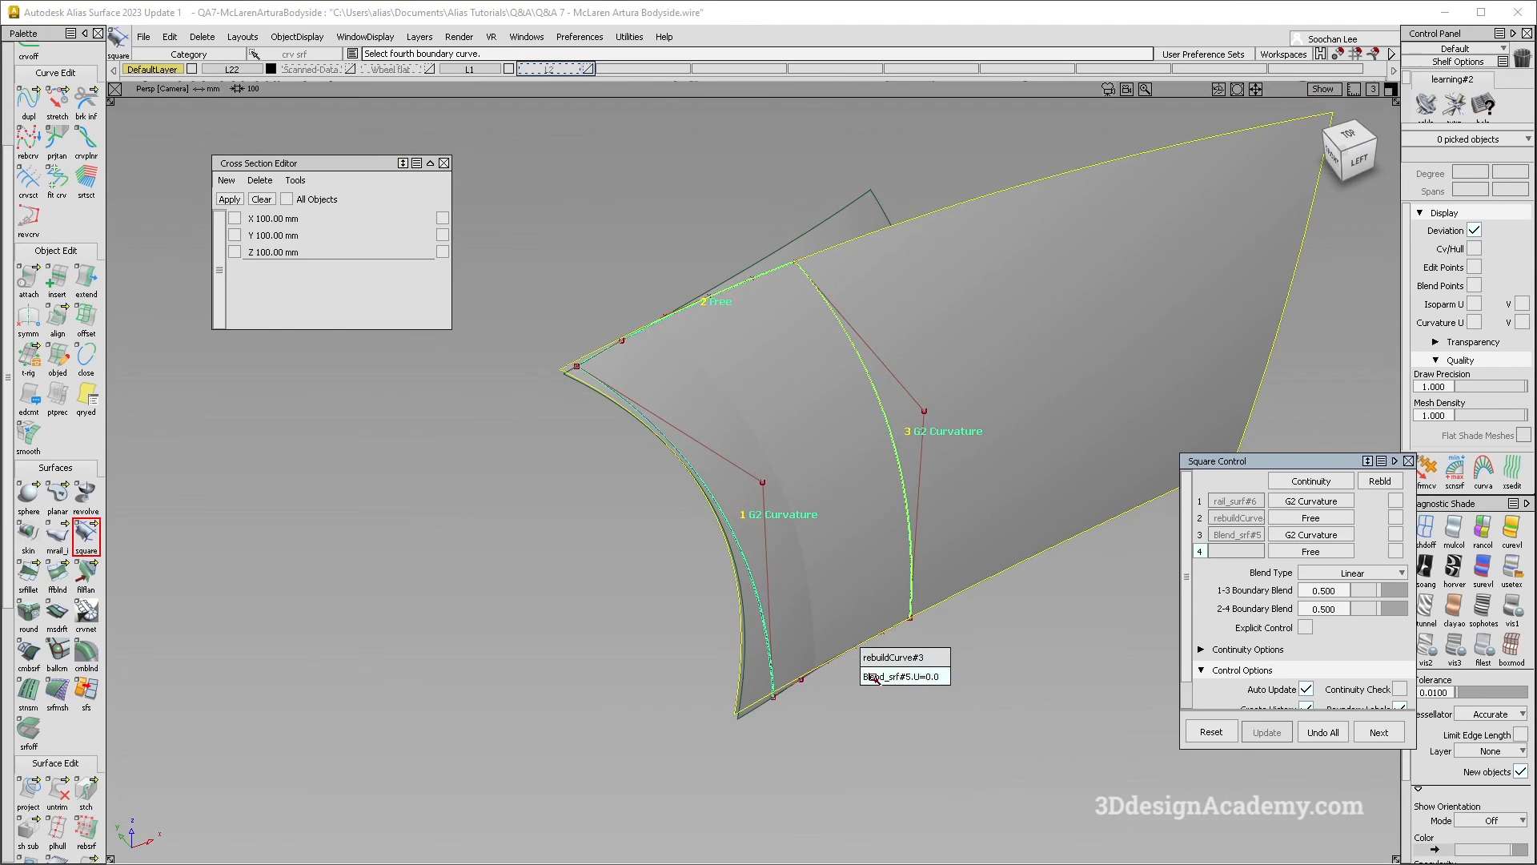
left_click(891, 657)
Step: Enable rebuilding for boundaries 1 and 3 of the square surface, and turn on explicit control
left_click(1395, 501)
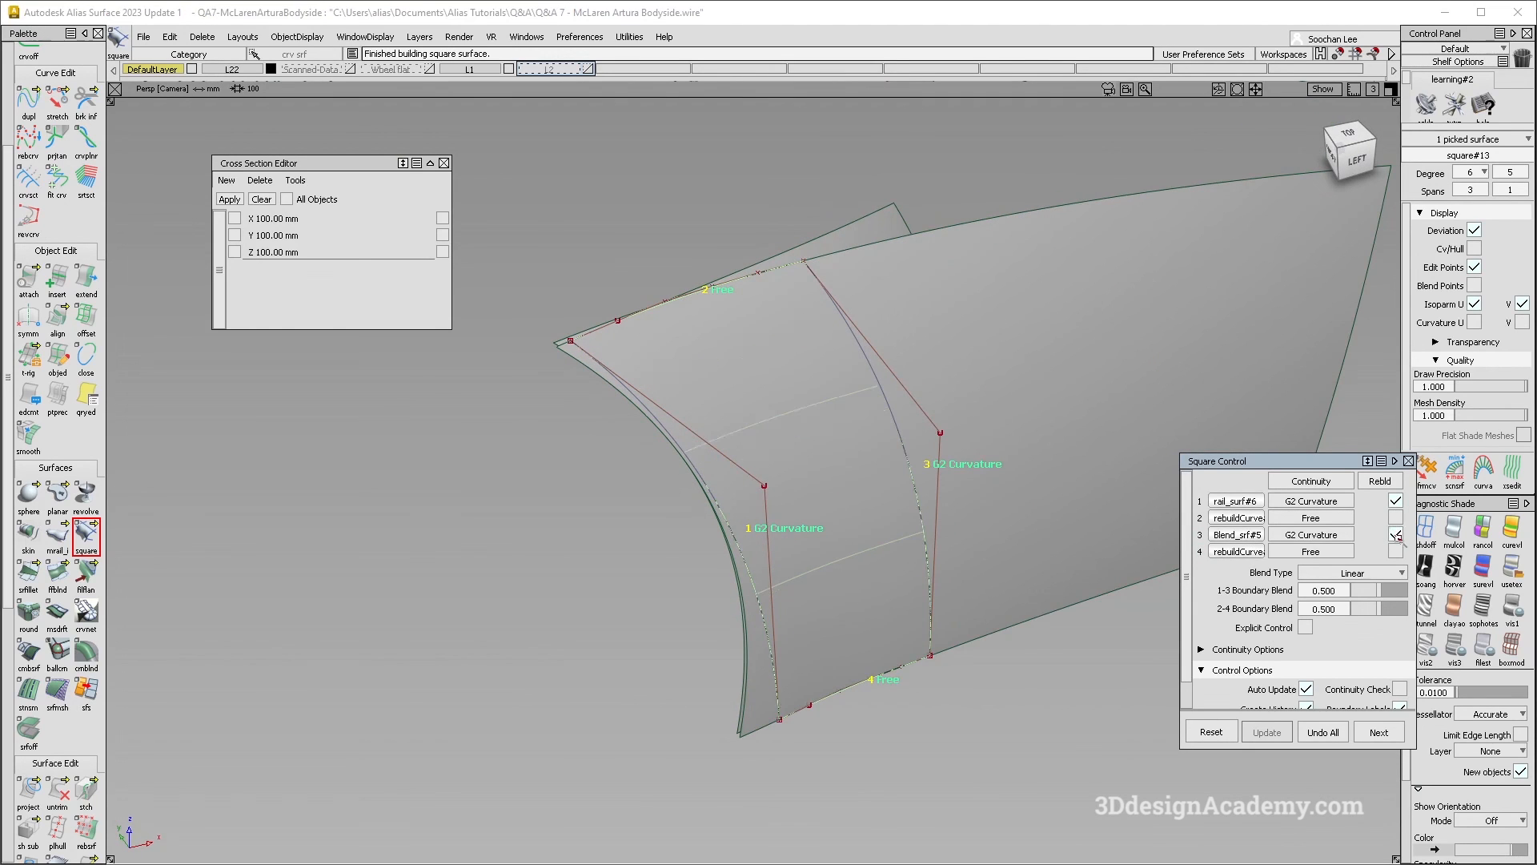
left_click(1305, 629)
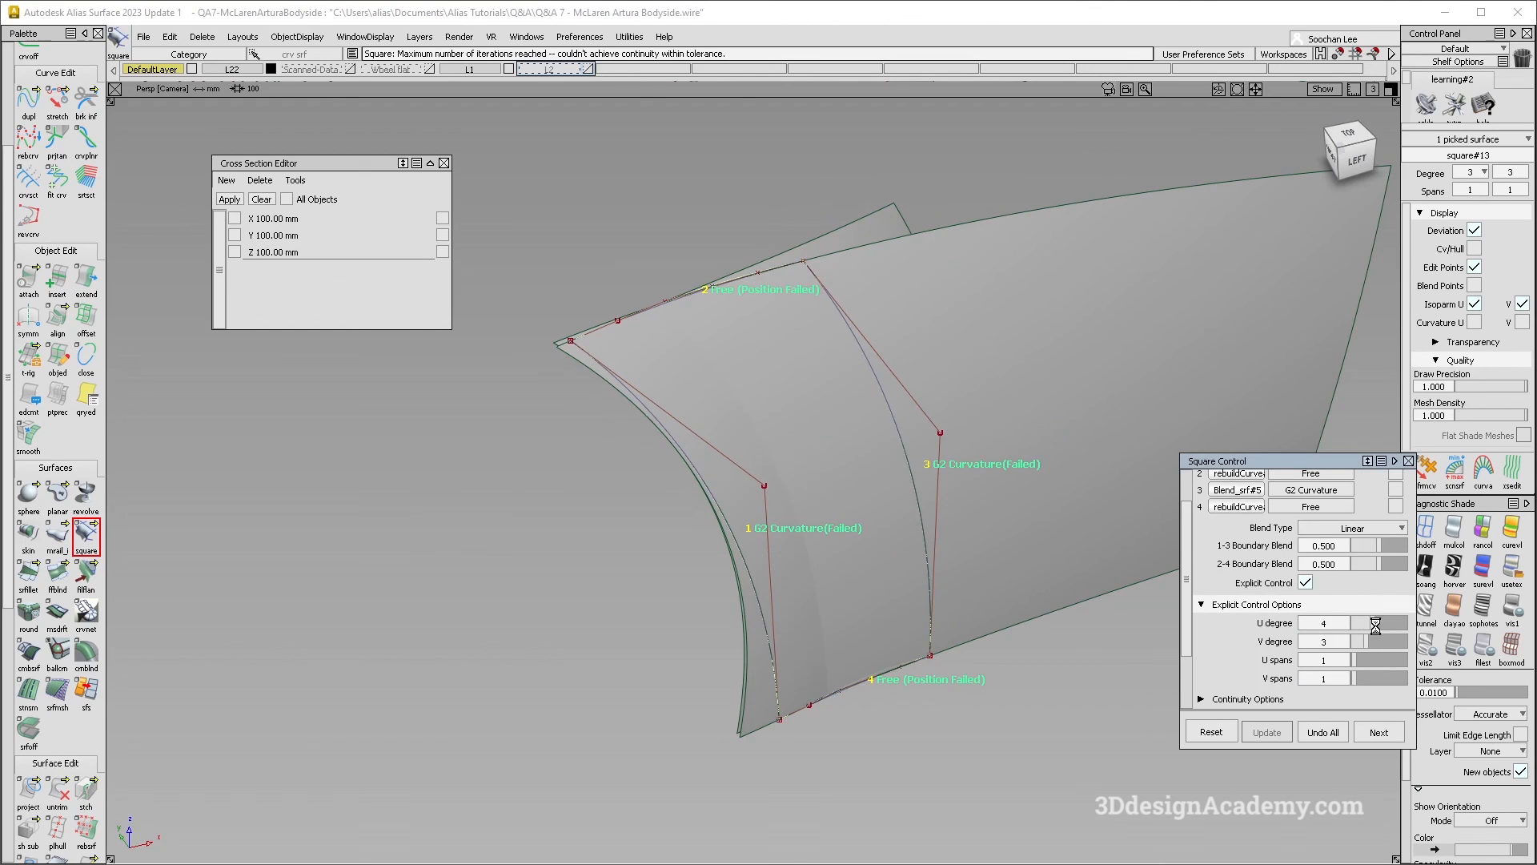
left_click_drag(731, 516, 731, 454, "alt+shift")
Step: Delete the two fitted curves along the long edges of the square surface
key("Delete")
left_click_drag(835, 521, 899, 572, "ctrl+shift")
left_click_drag(724, 468, 964, 586)
key("Delete")
key("Return")
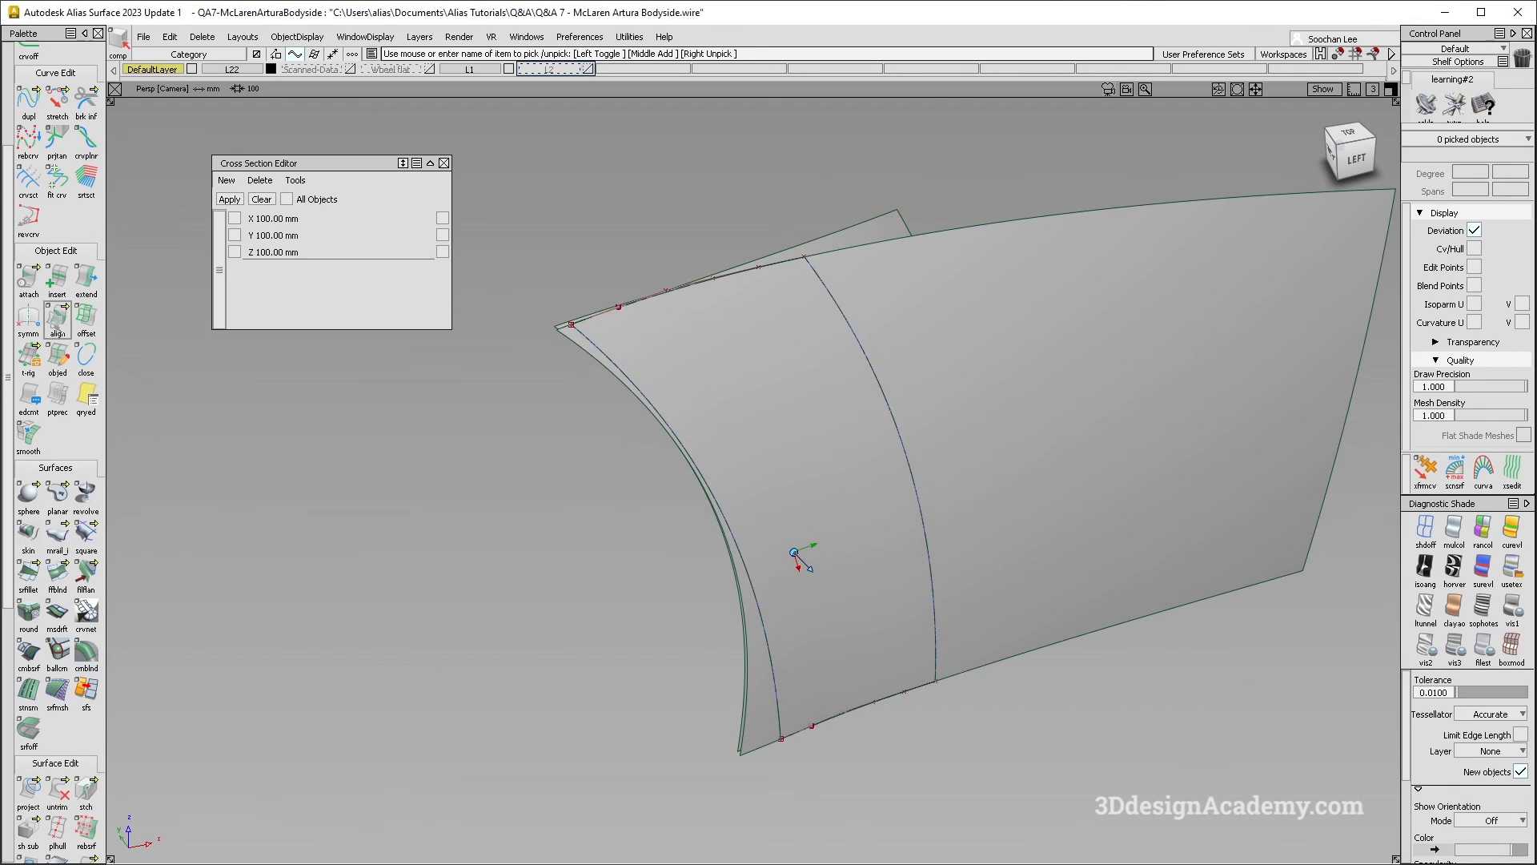
Step: Trim the rail surface and the body side back to the projected curves
left_click(58, 793)
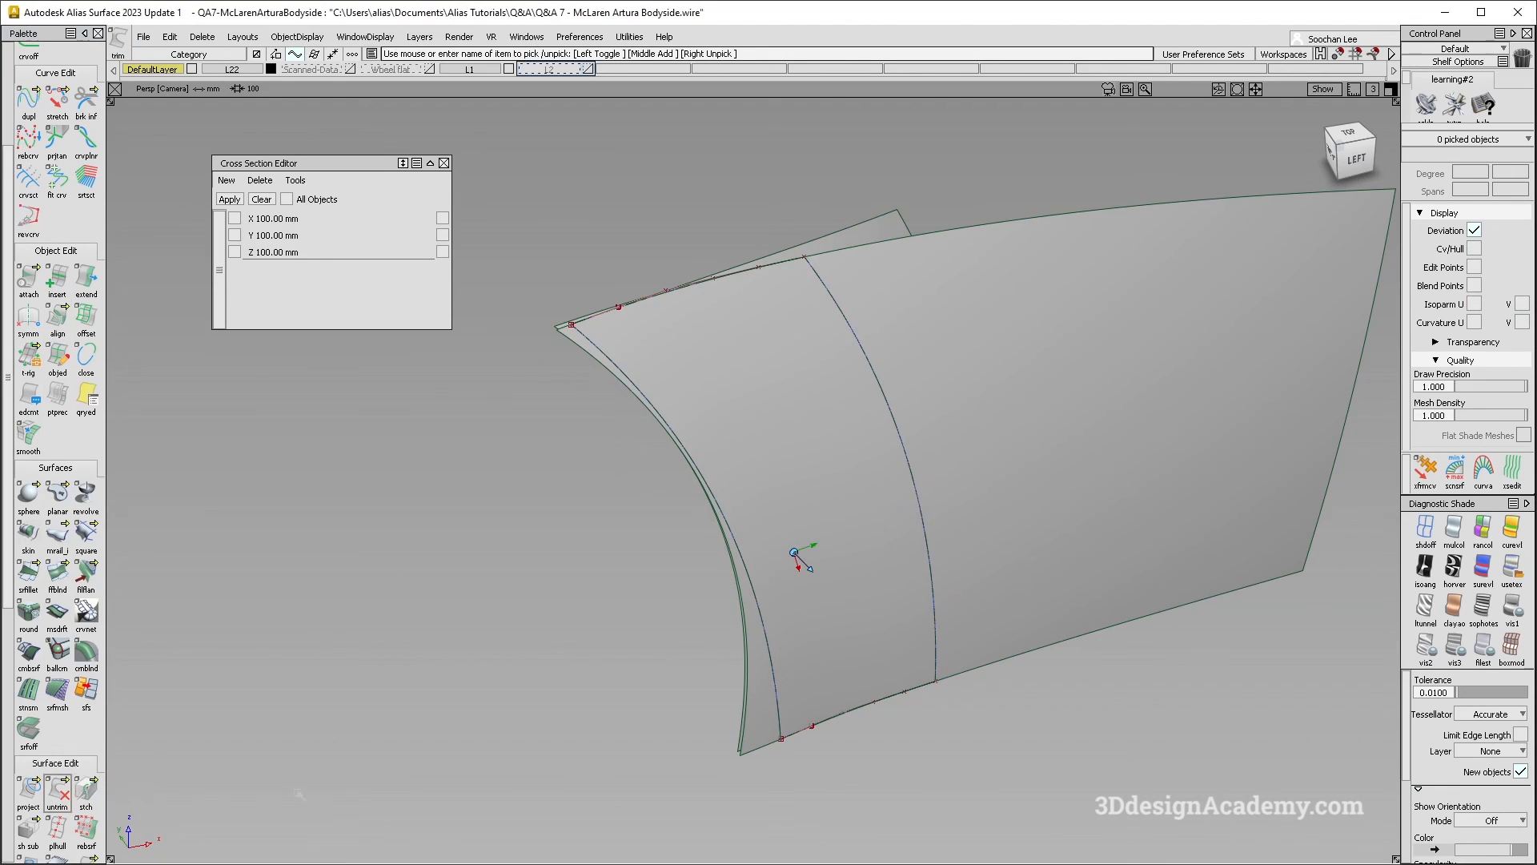
left_click(973, 504)
left_click_drag(650, 681, 612, 435, "ctrl+shift")
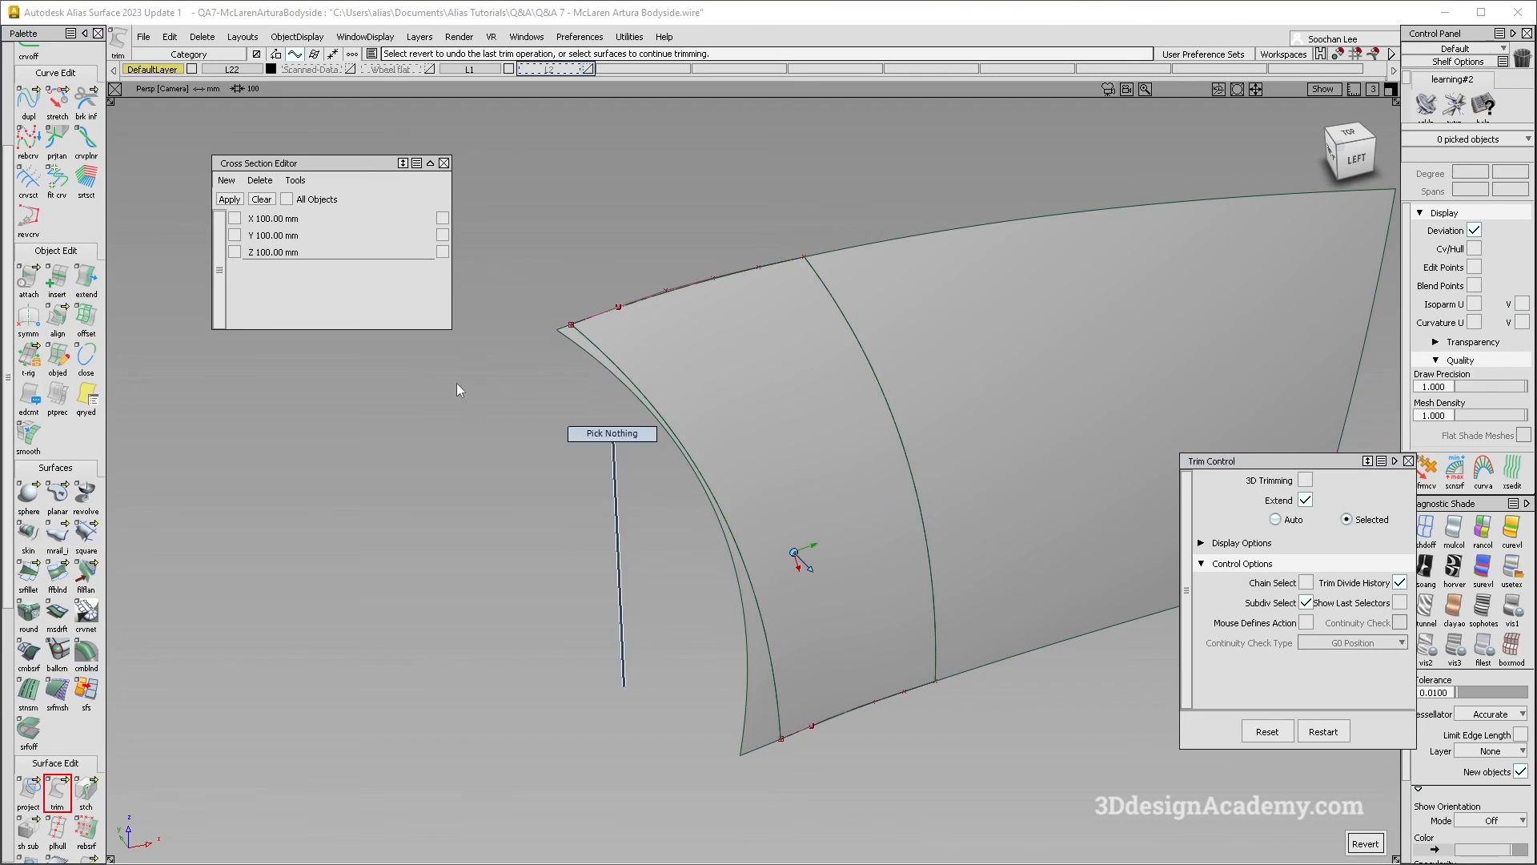
Step: Delete the duplicated edge curves along the upper and lower ends of the square surface
left_click_drag(624, 257, 797, 372, "ctrl+shift")
left_click_drag(710, 242, 958, 621)
key("Delete")
key("Return")
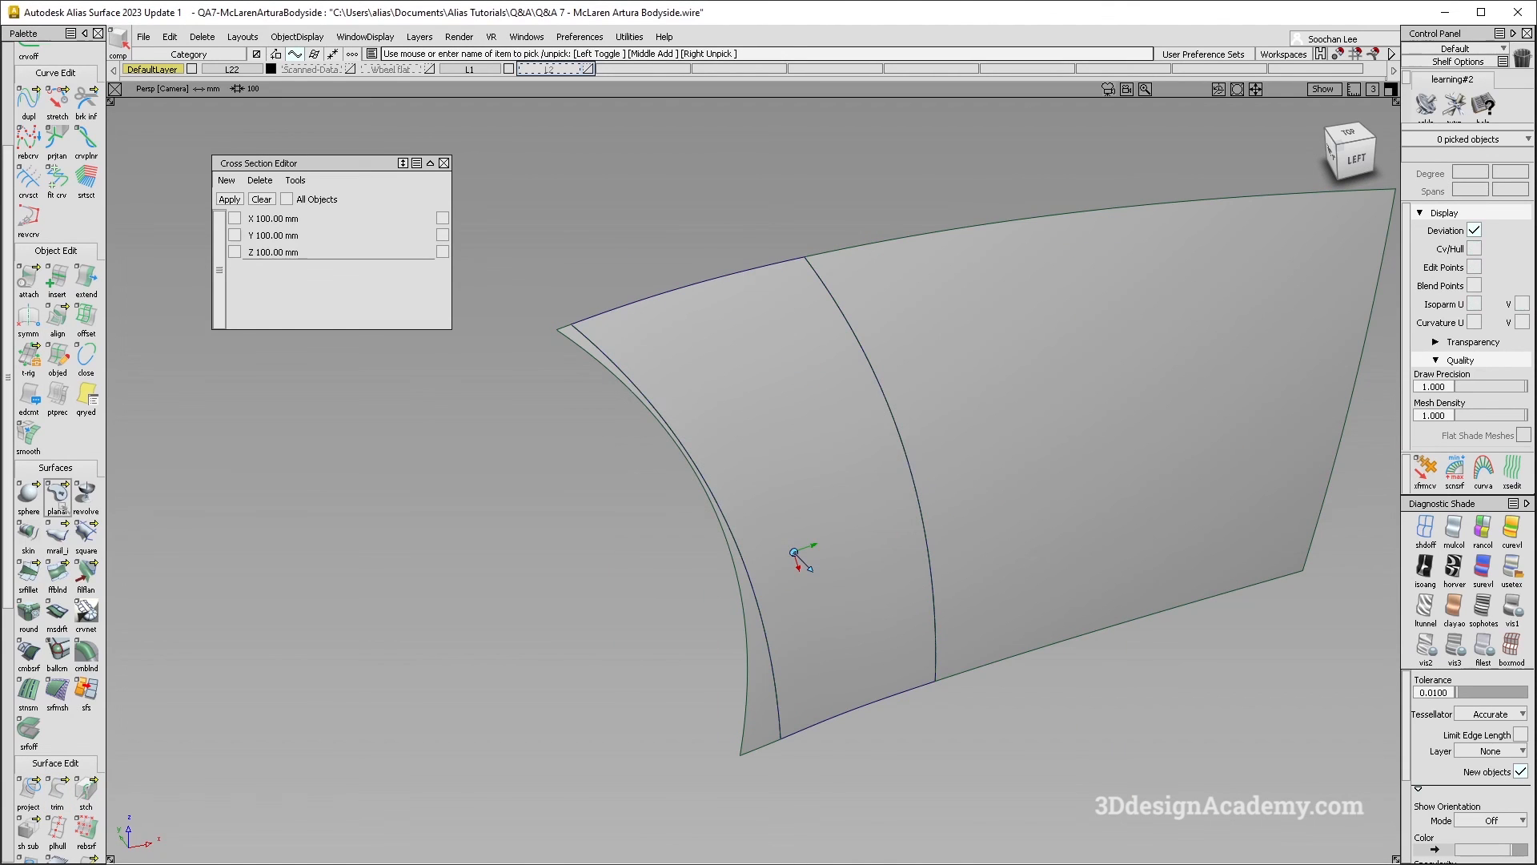
Step: Align the square surface's wheel-arch edge to the rail surface with G2 continuity and a position influence of 0
double_click(58, 318)
left_click(765, 623)
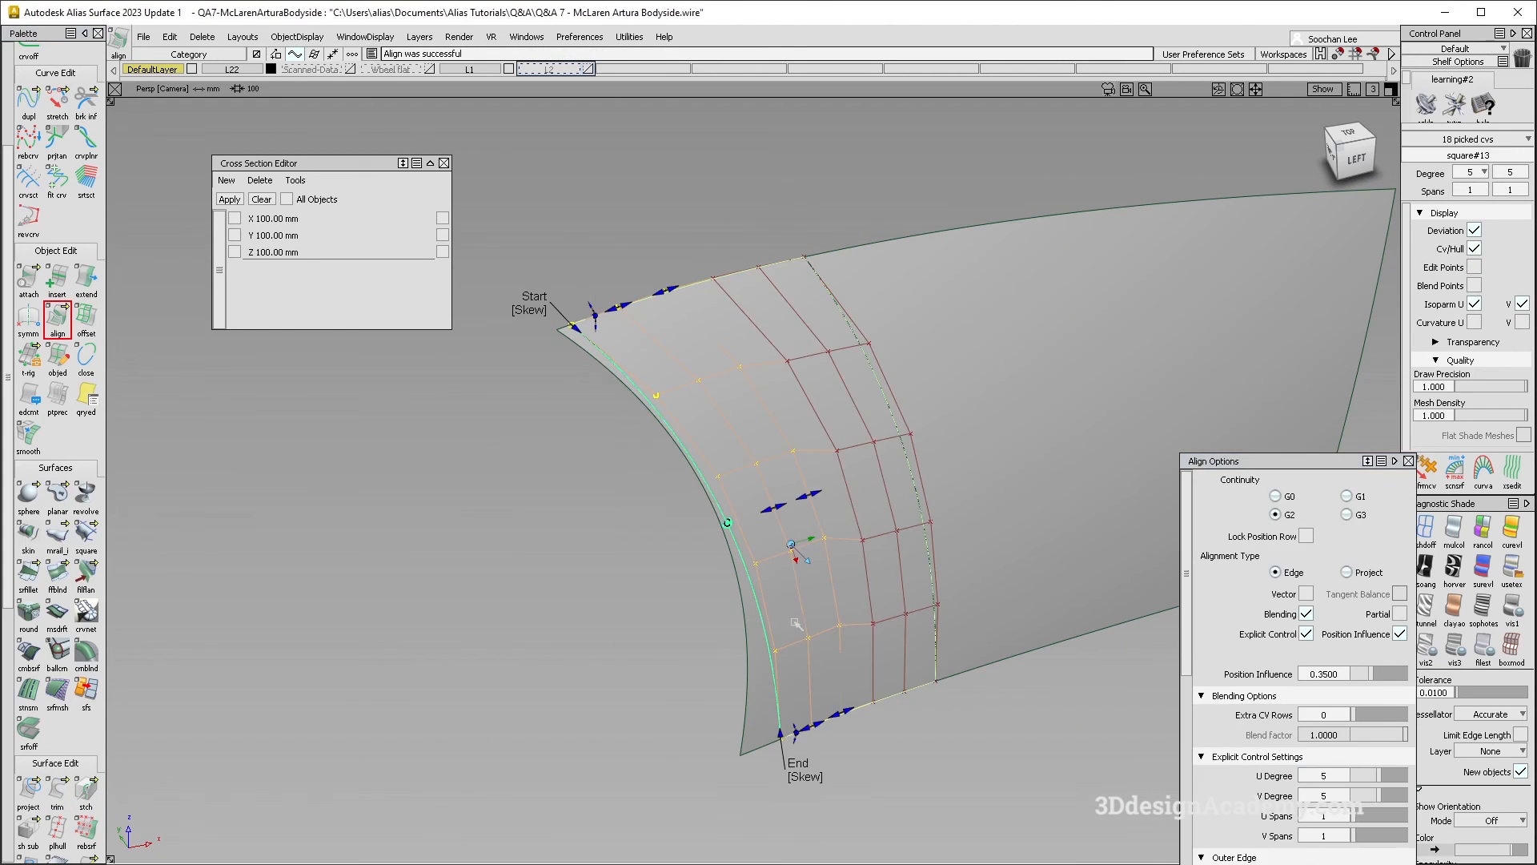
left_click_drag(1374, 678, 1019, 653)
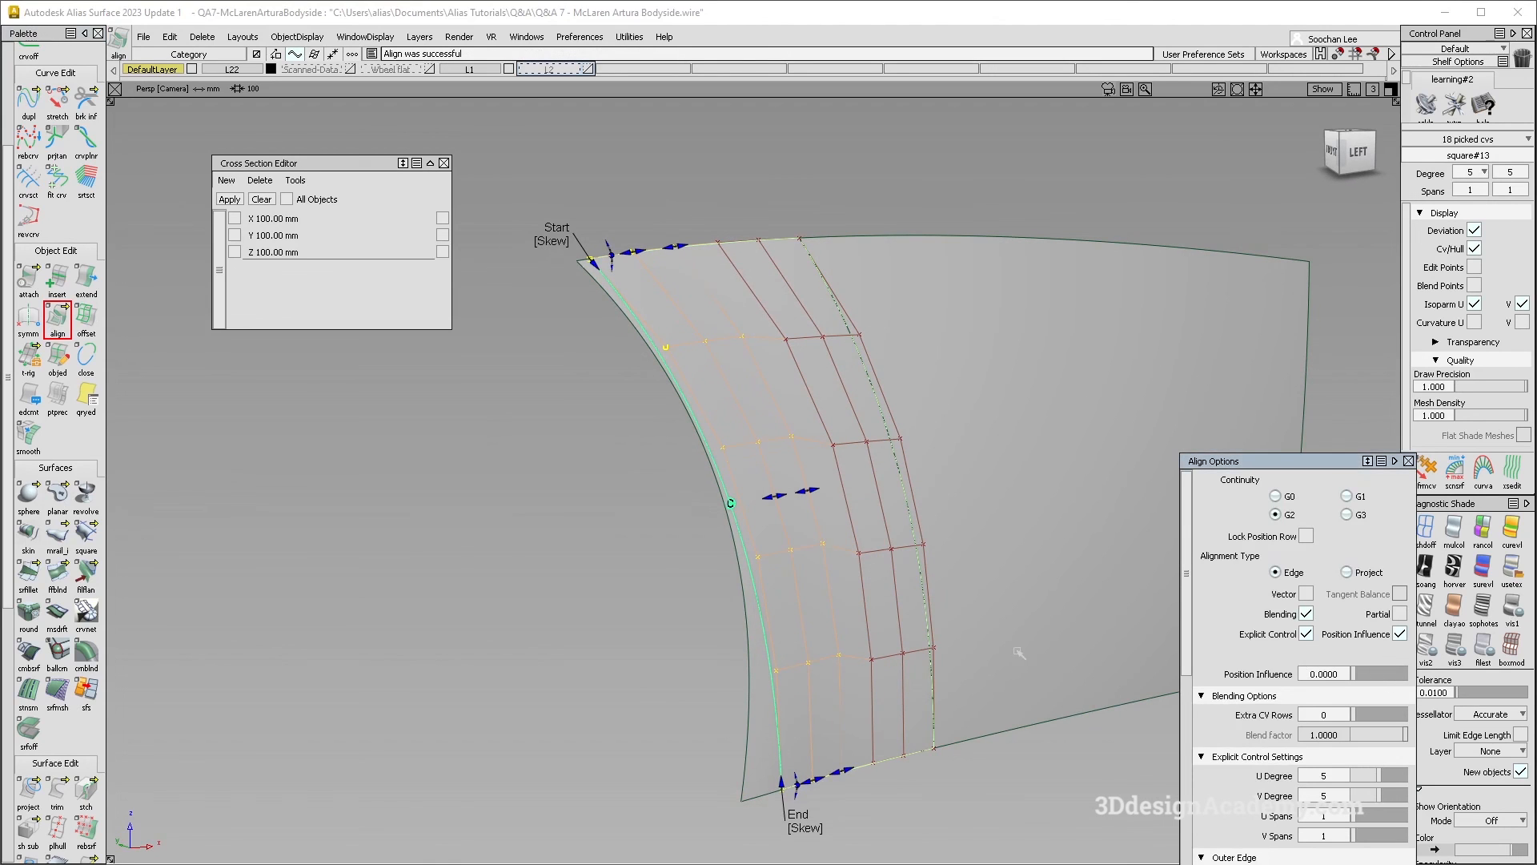
Step: Align the square surface's rear edge to the body side with G2 continuity, keeping blending and explicit control on
left_click_drag(906, 478, 904, 473, "ctrl+shift")
left_click(903, 478)
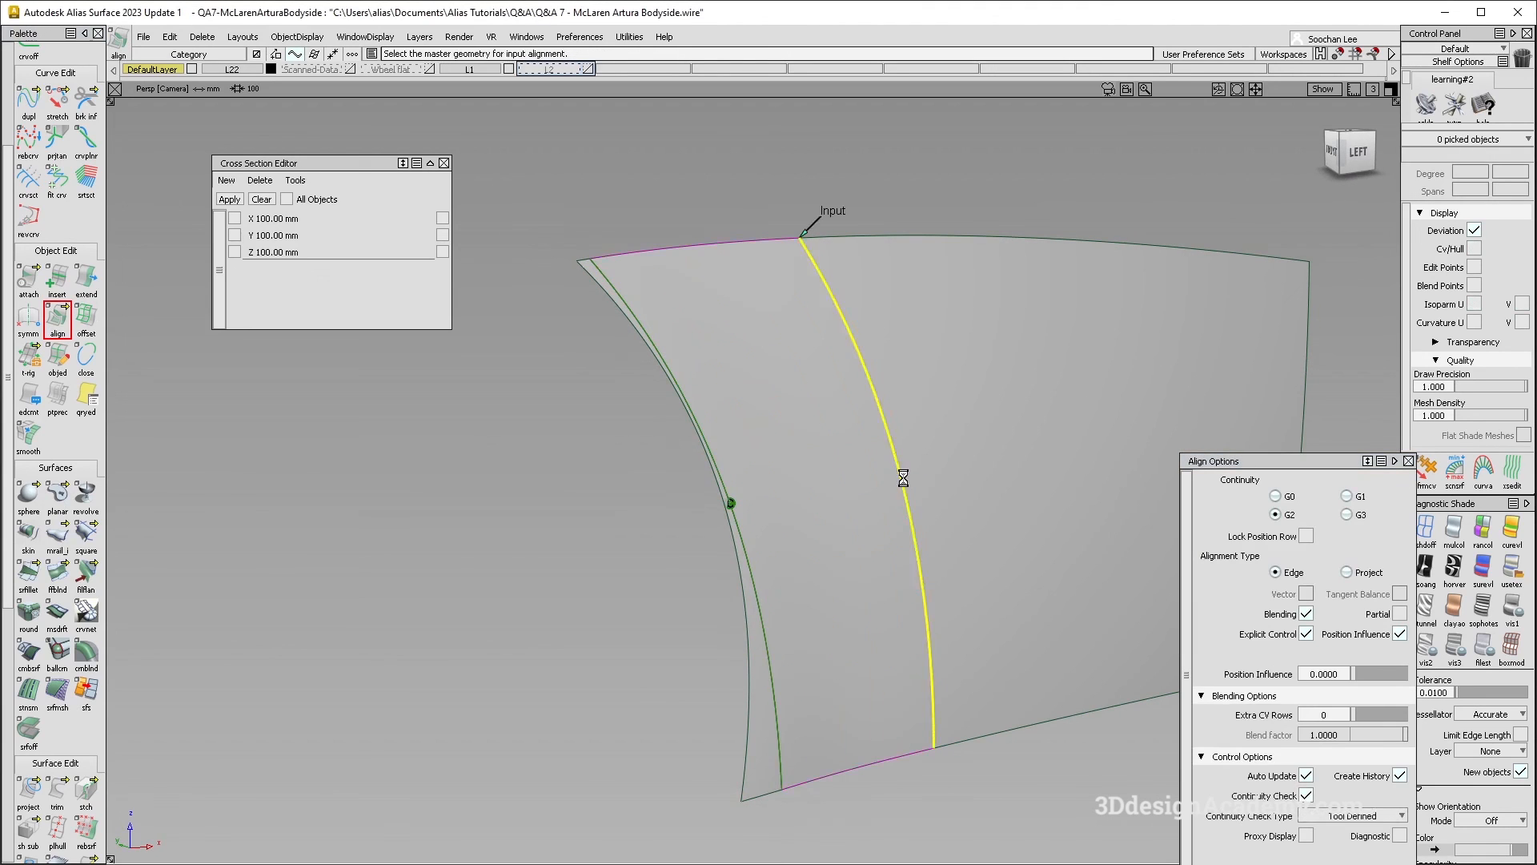
left_click(905, 479)
left_click_drag(917, 579, 1425, 677, "alt+shift")
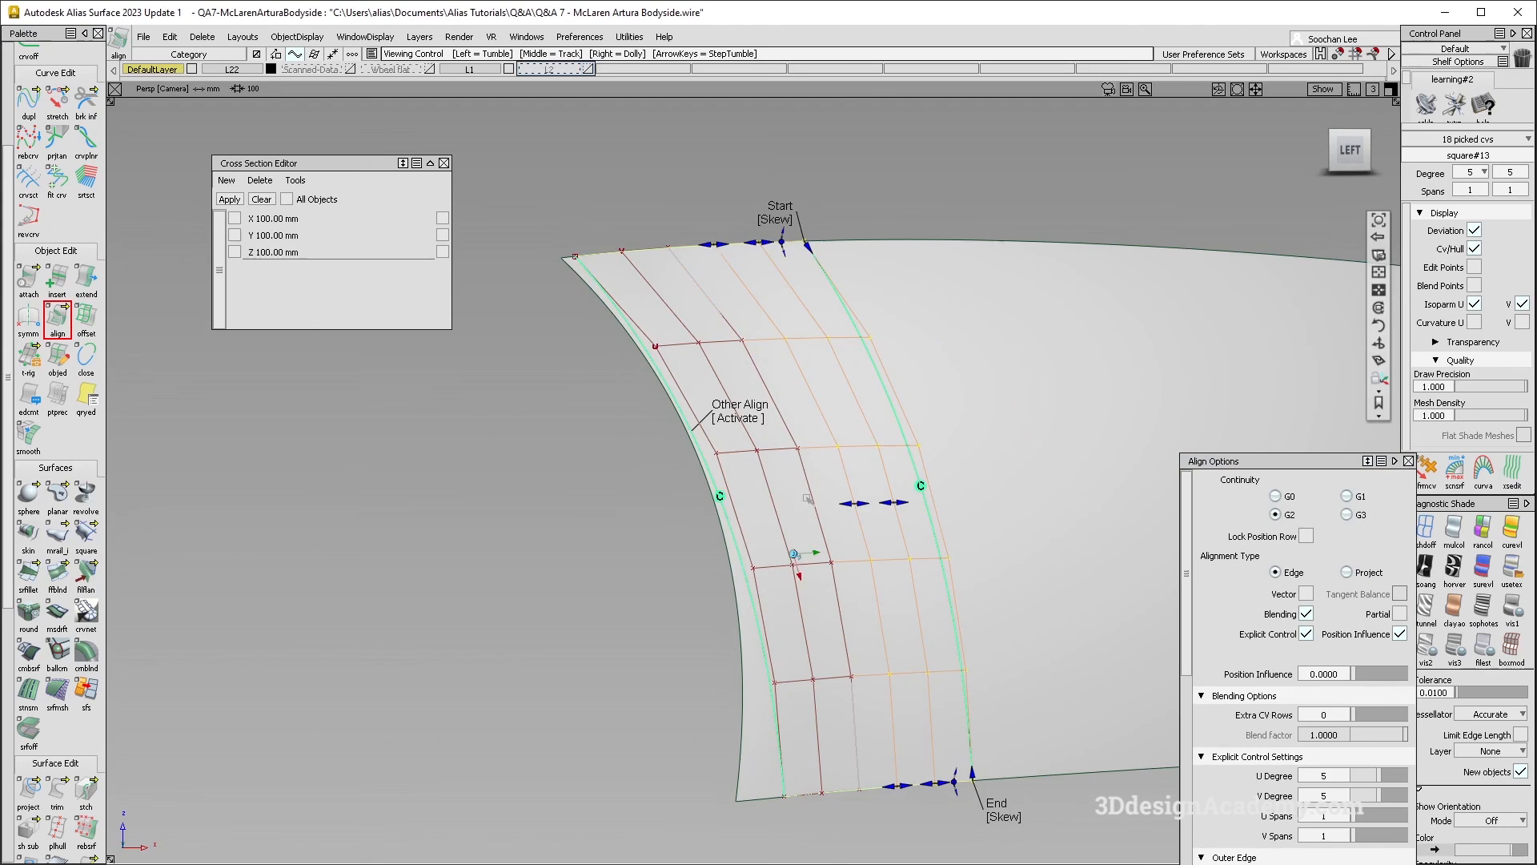
Step: Switch the start and end of both edge alignments from Skew to Edge, and finish the alignment
left_click_drag(1033, 600, 961, 473, "alt+shift")
left_click(792, 221)
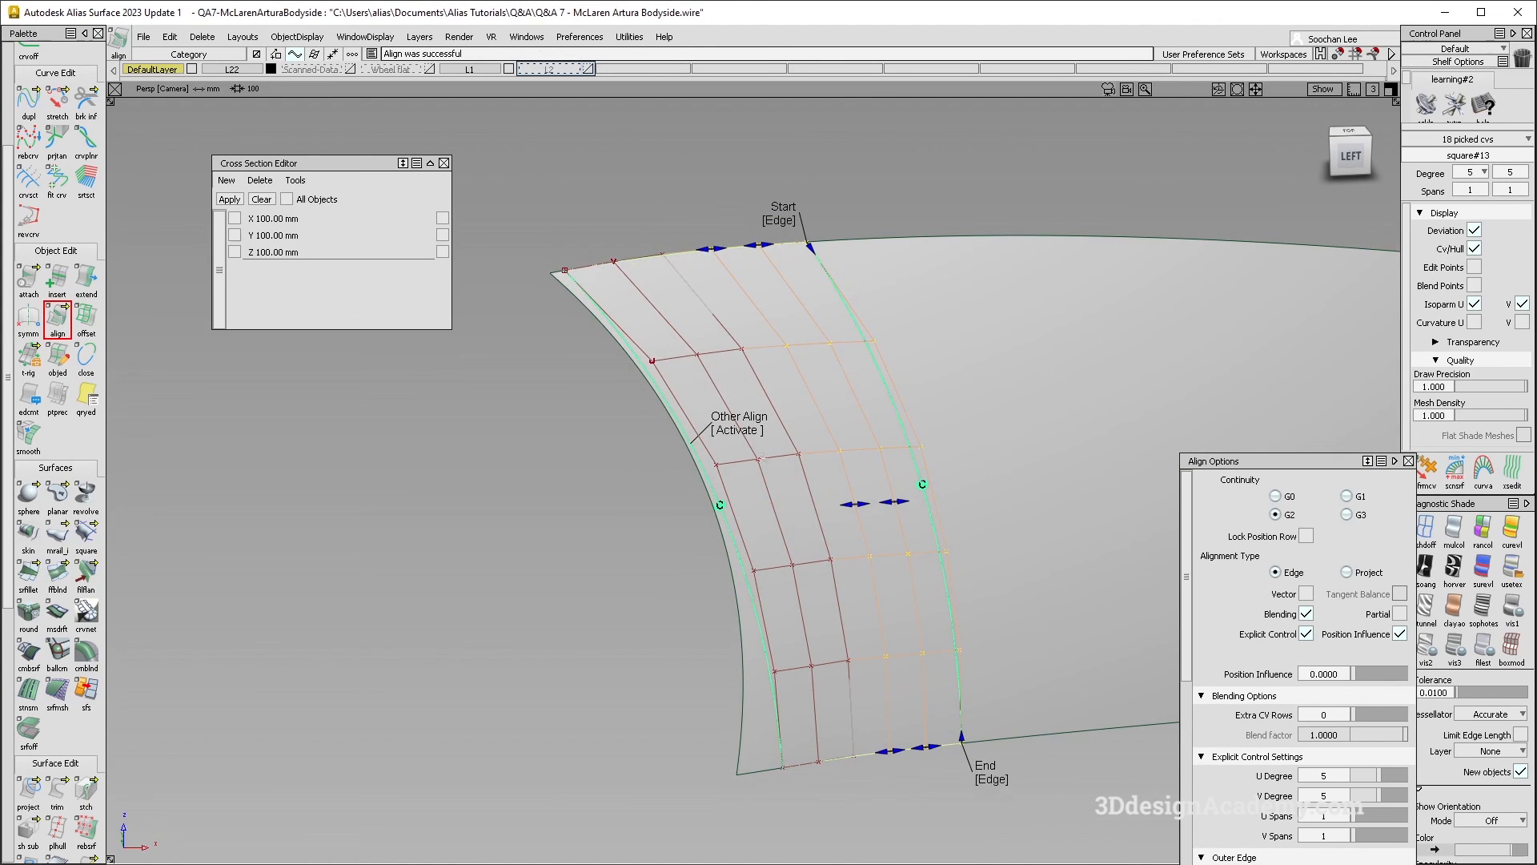
left_click(740, 431)
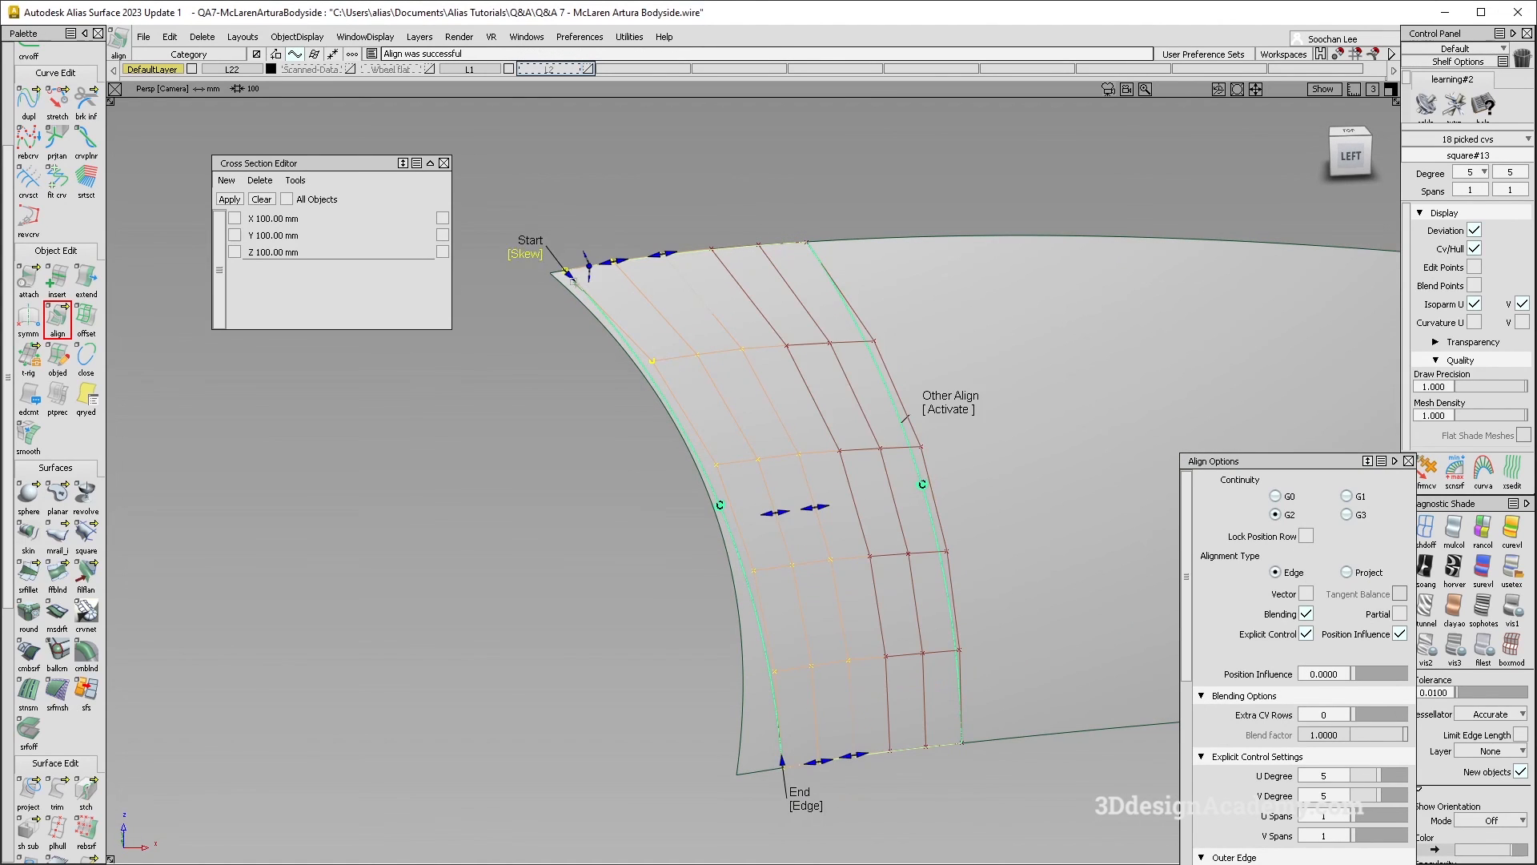
left_click_drag(793, 554, 793, 520, "ctrl+shift")
left_click(793, 554, "alt+shift")
Step: Delete the construction history of the rail, square and body side surfaces, and show the hidden geometry
left_click_drag(1049, 293, 512, 577)
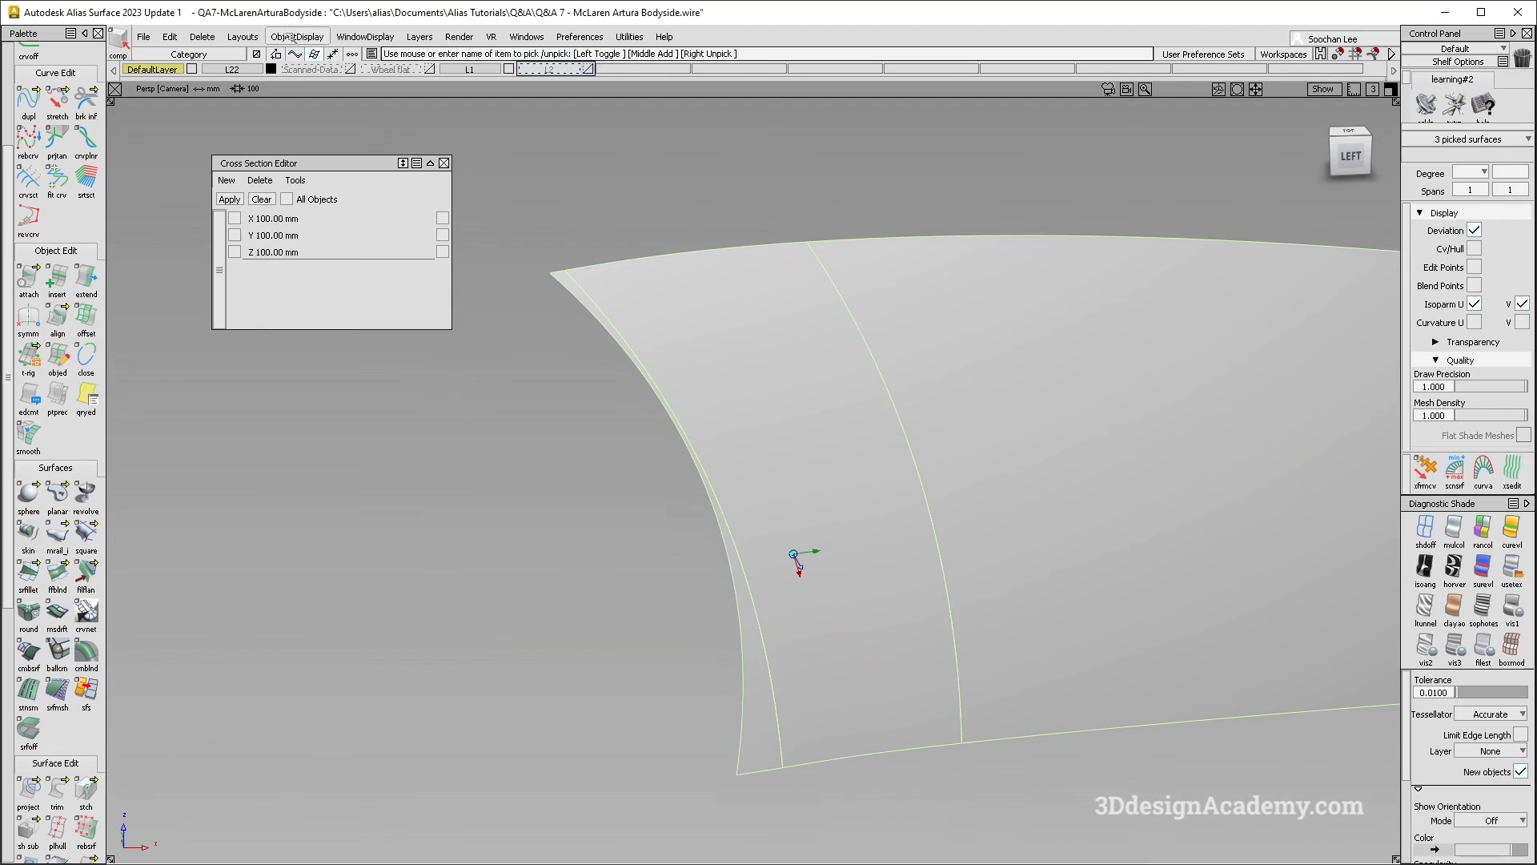
left_click(212, 37)
left_click(211, 72)
left_click(298, 38)
left_click(303, 110)
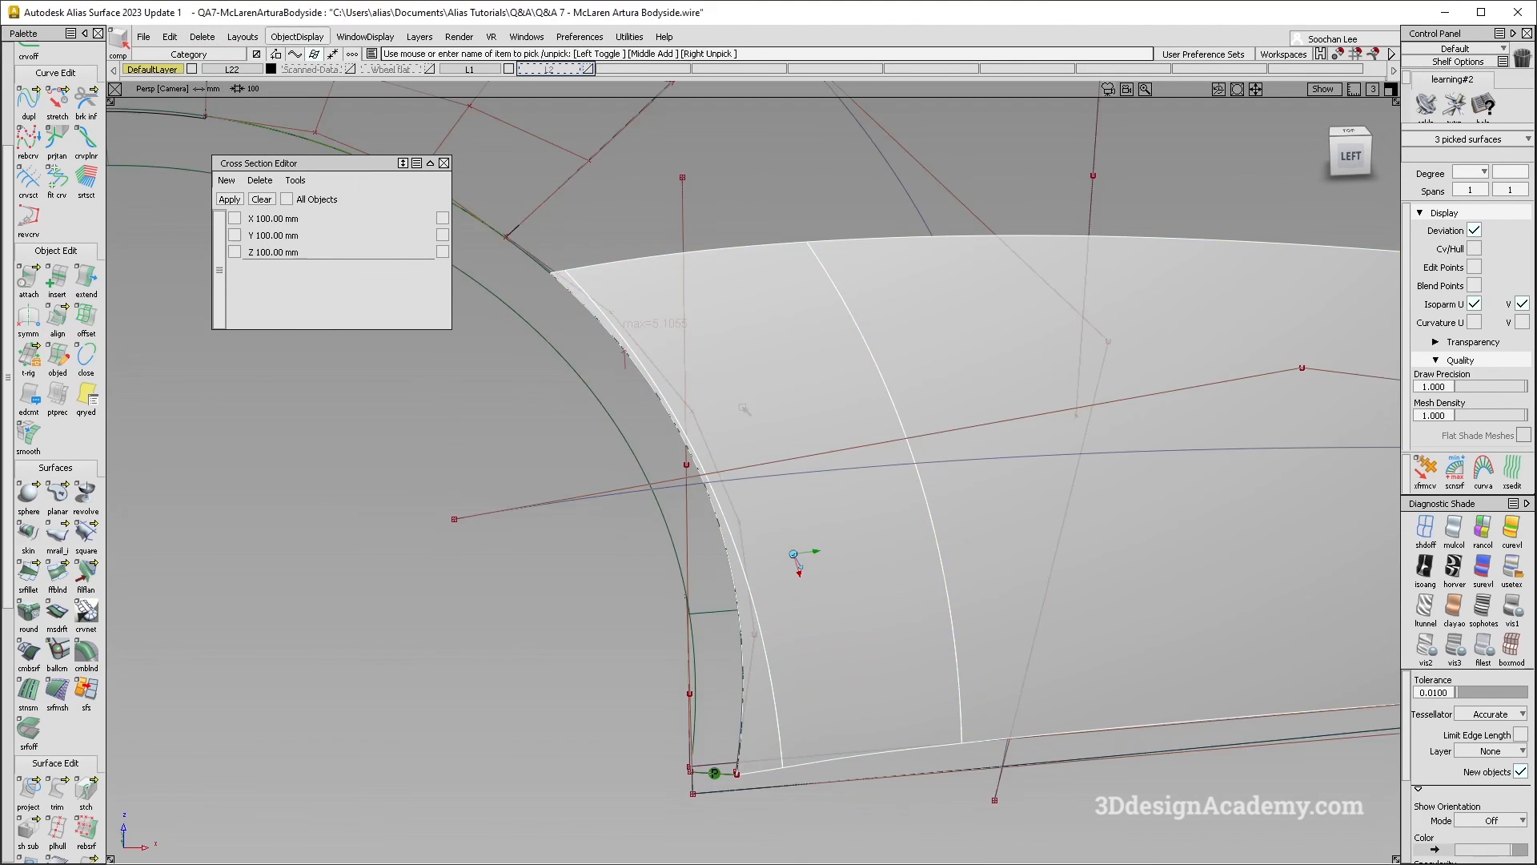
Step: Shade the model with the Showroom map and examine the reflections across the blend between the wheel arch and the body side
right_click_drag(1041, 625, 889, 633, "alt+shift")
left_click_drag(889, 632, 923, 675, "alt+shift")
left_click(923, 675)
left_click(1453, 567)
right_click_drag(889, 673, 887, 634, "ctrl+shift")
mouse_move(881, 652)
left_mouse_down("alt+shift")
mouse_move(827, 622)
mouse_move(866, 608)
mouse_move(970, 622)
left_mouse_up("alt+shift")
right_click_drag(993, 612, 934, 584, "alt+shift")
left_click_drag(934, 584, 884, 595, "alt+shift")
scroll(813, 494, "up", 8)
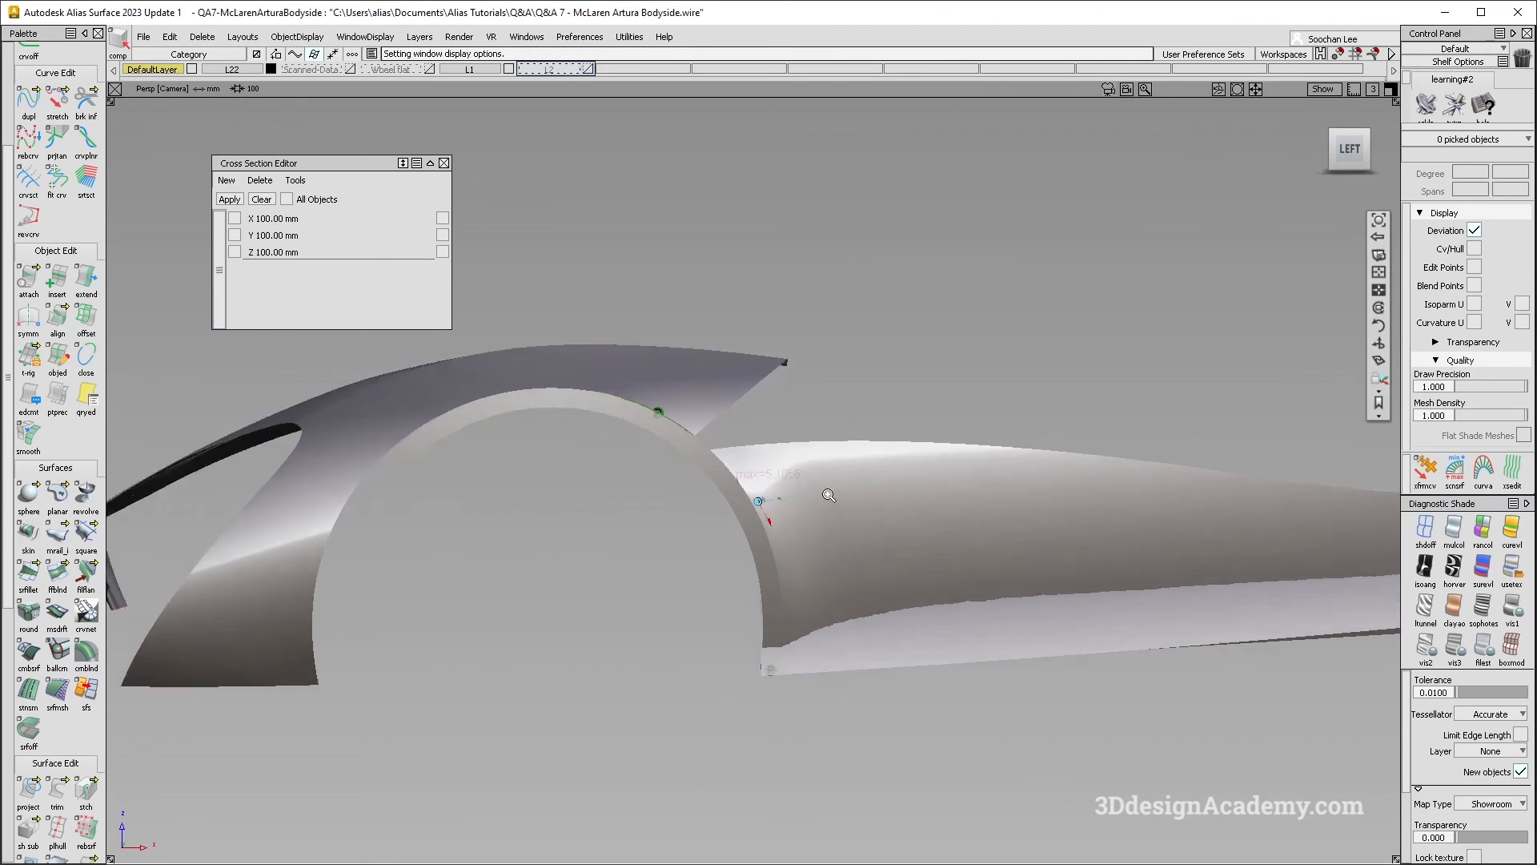
right_click_drag(811, 549, 740, 483, "alt+shift")
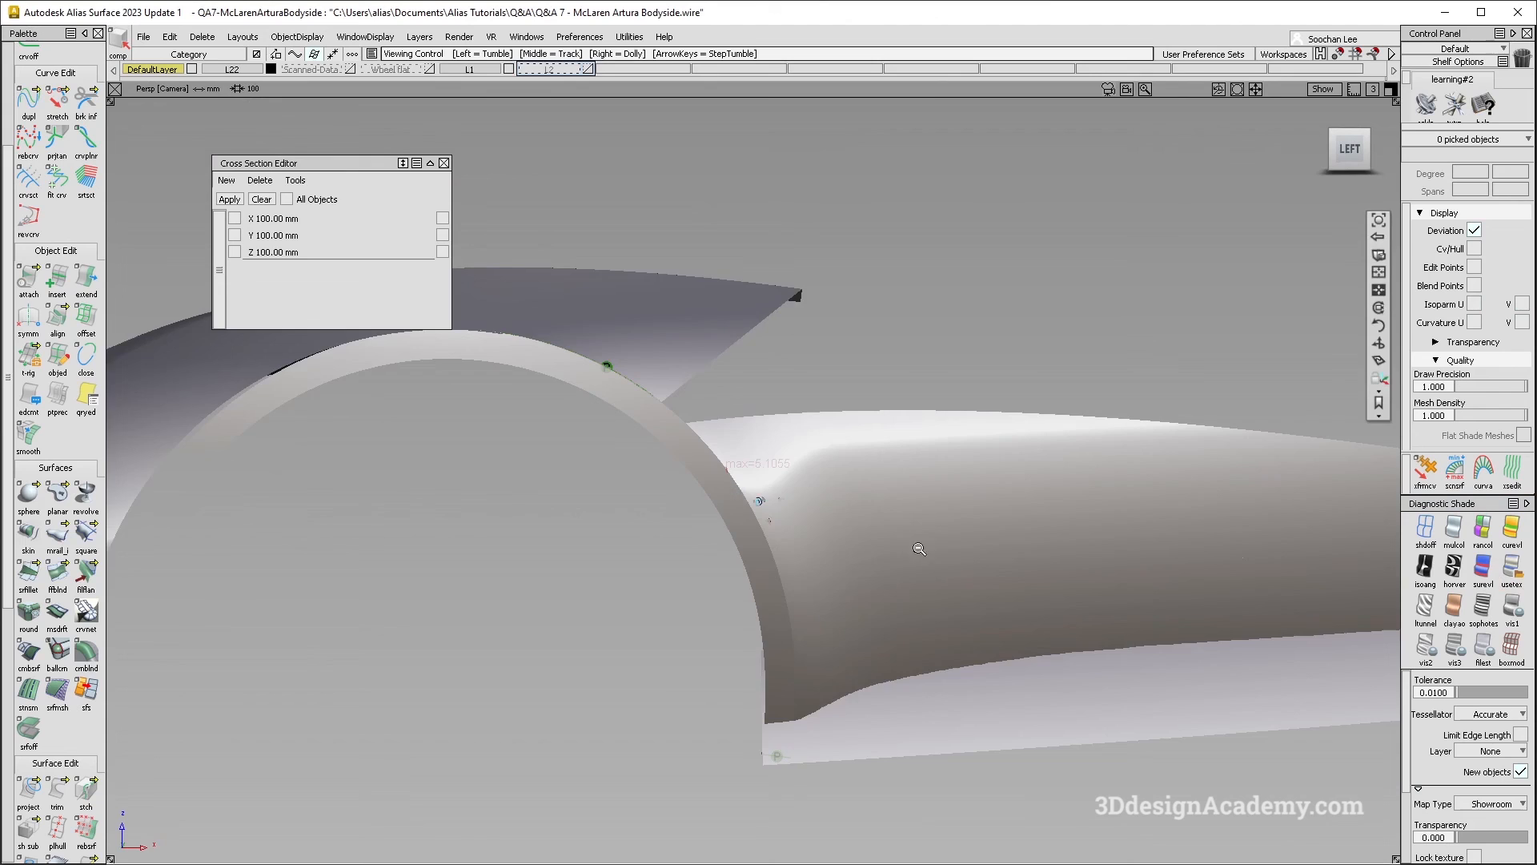
right_click_drag(930, 549, 851, 505, "alt+shift")
left_click_drag(851, 505, 982, 560, "alt+shift")
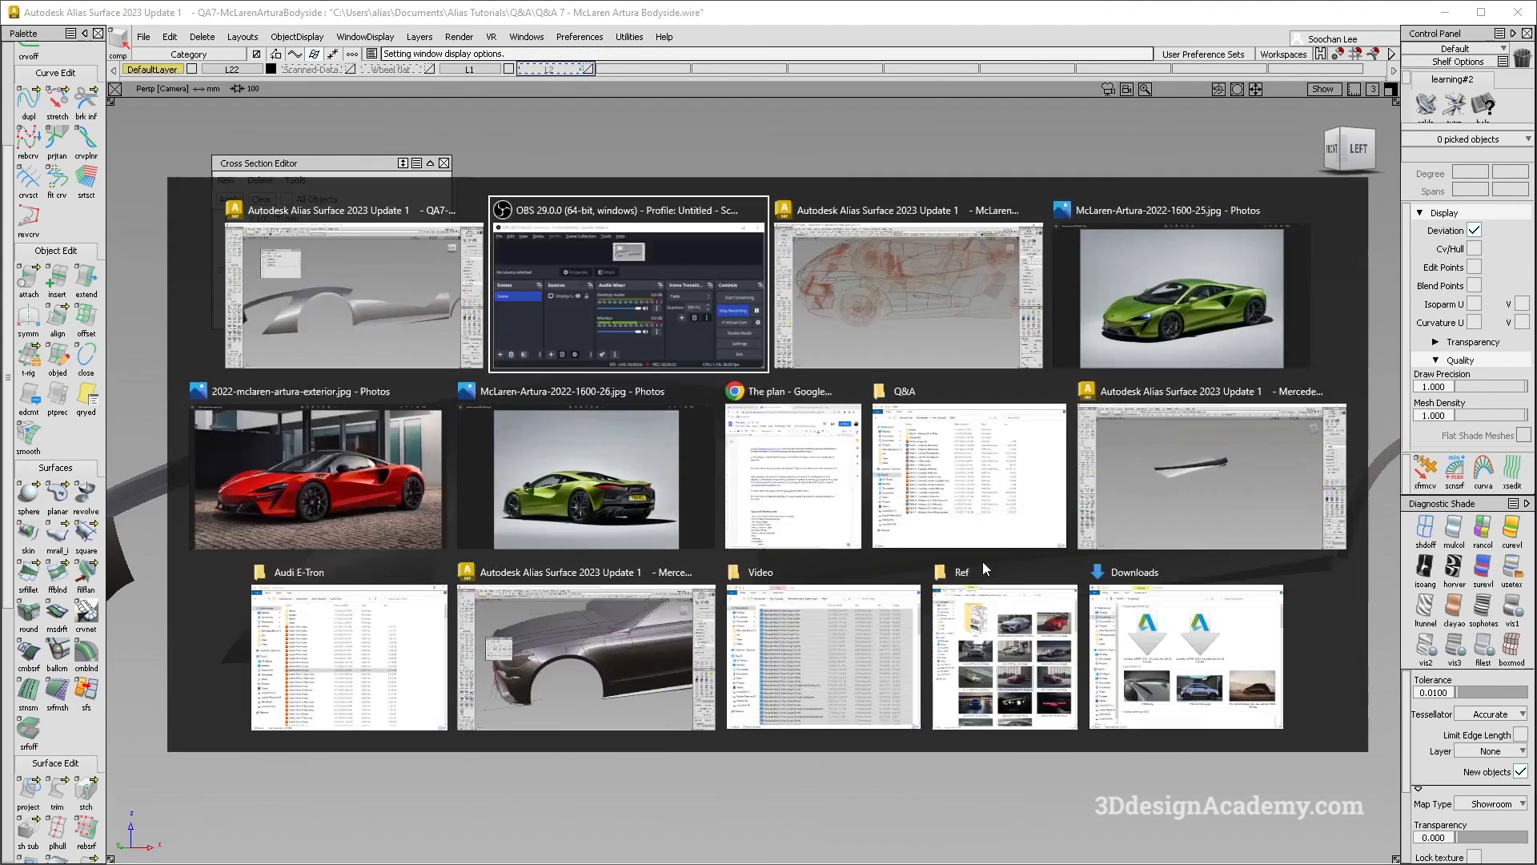
Step: Compare the arch-to-body-side blend with the reference photos of the McLaren Artura from several viewing angles
scroll(805, 479, "up", 5)
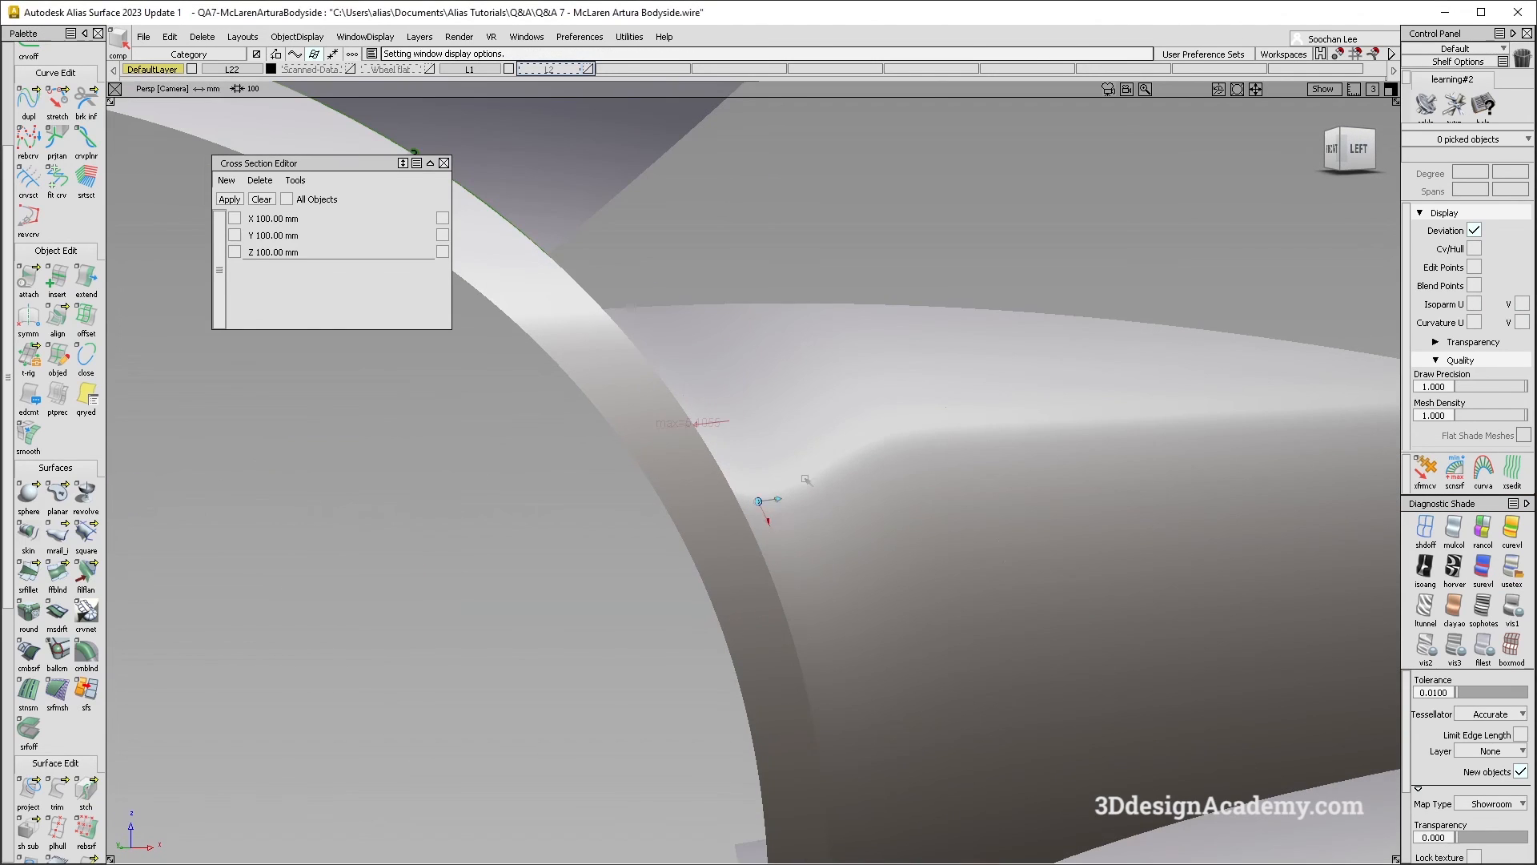
key("alt+m")
left_click_drag(817, 460, 701, 132, "alt+shift")
left_click(627, 479)
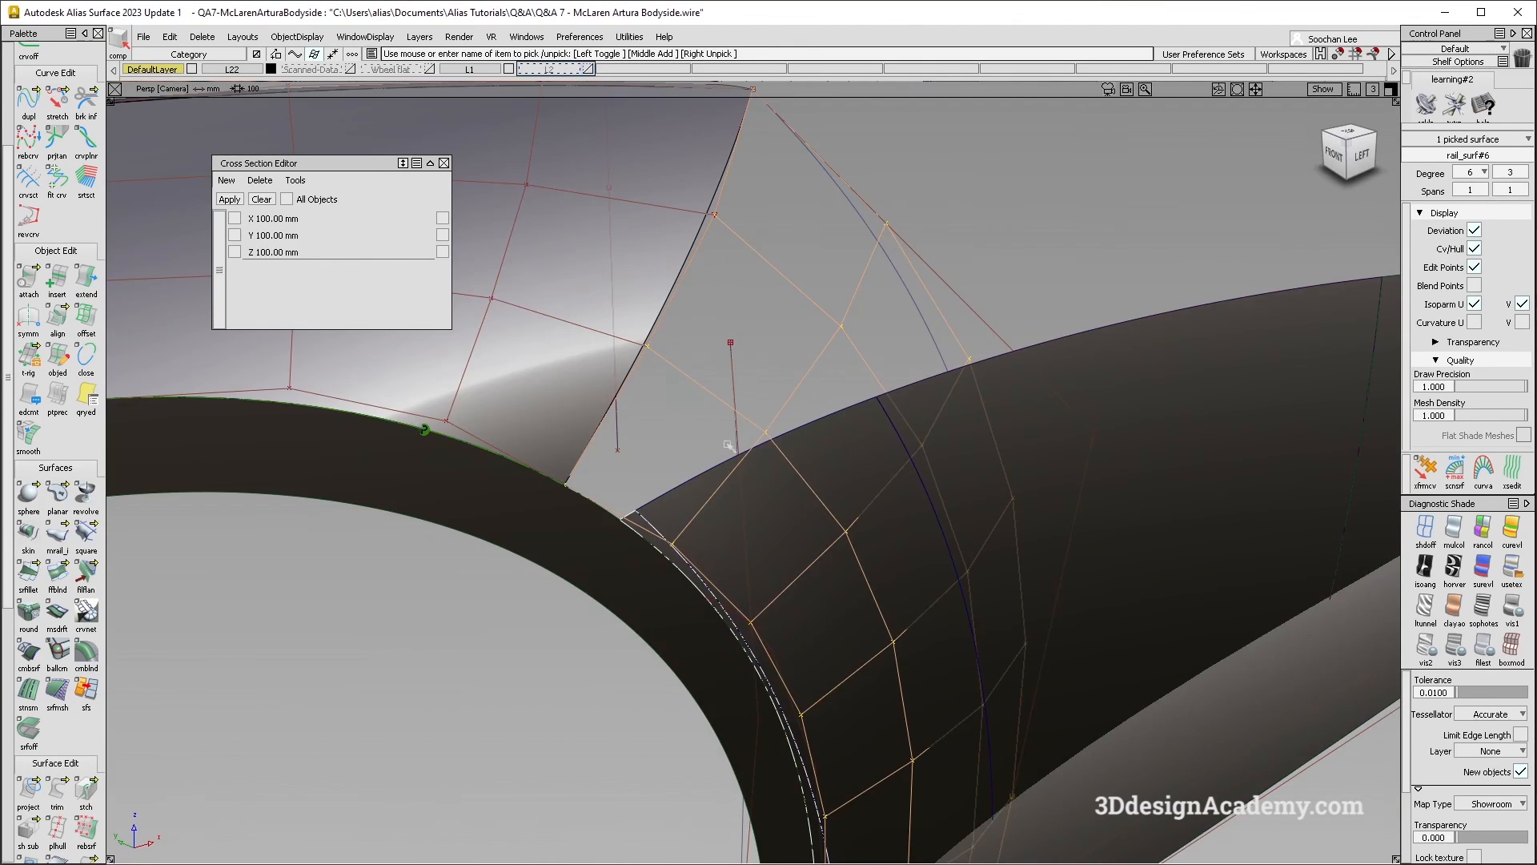
key("alt+Tab")
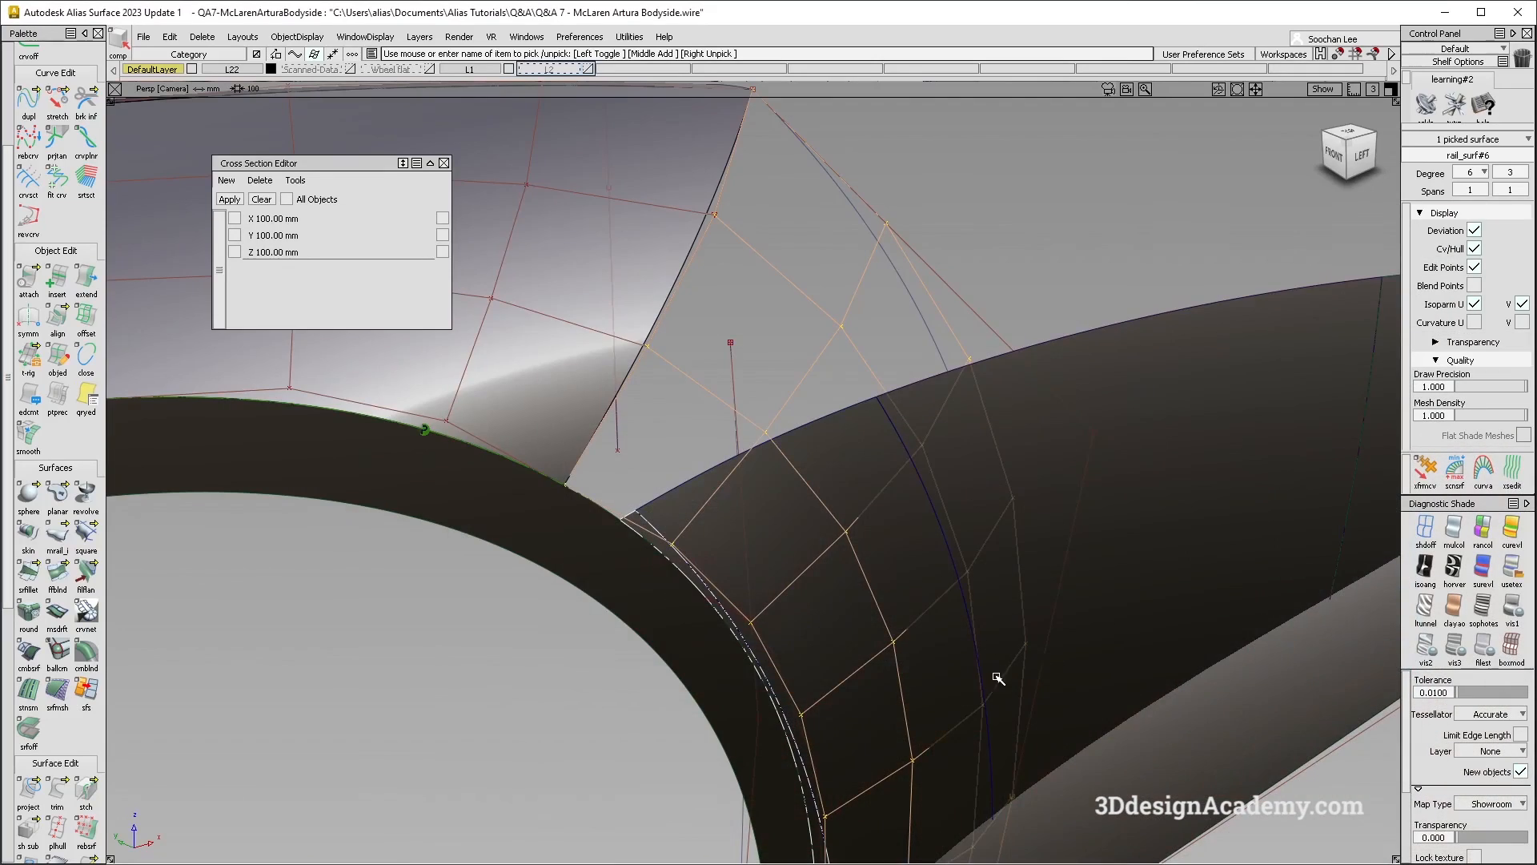
left_click_drag(995, 675, 849, 624, "alt+shift")
right_click_drag(849, 624, 792, 573, "alt+shift")
left_click_drag(793, 573, 900, 727, "alt+shift")
left_click(1325, 600)
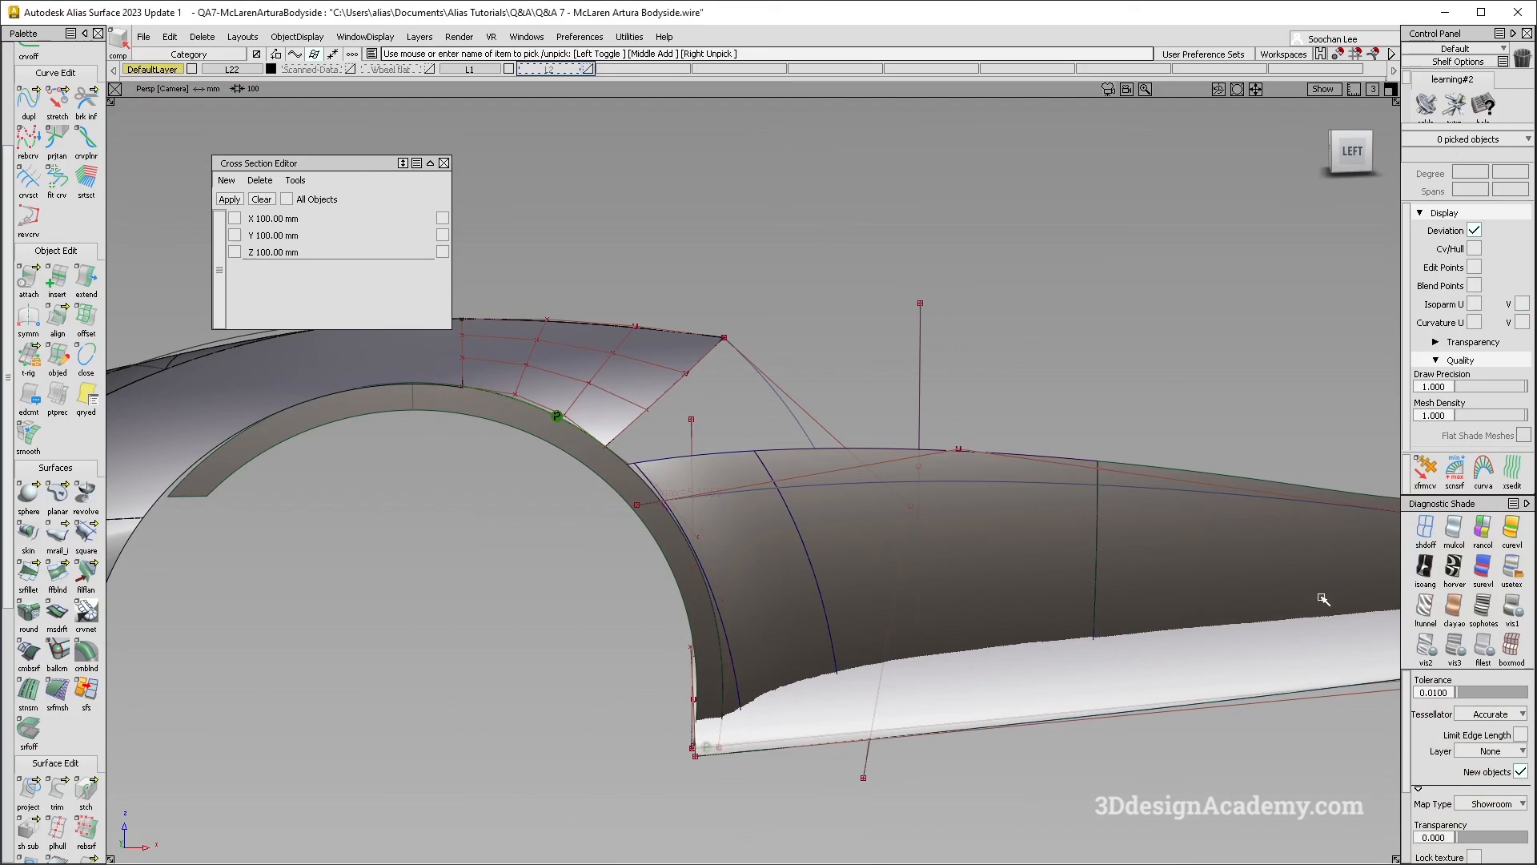
right_click_drag(954, 632, 977, 632, "alt+shift")
middle_click_drag(977, 633, 970, 580, "alt+shift")
right_click_drag(964, 645, 964, 608, "ctrl+shift")
left_click_drag(964, 609, 1005, 610, "alt+shift")
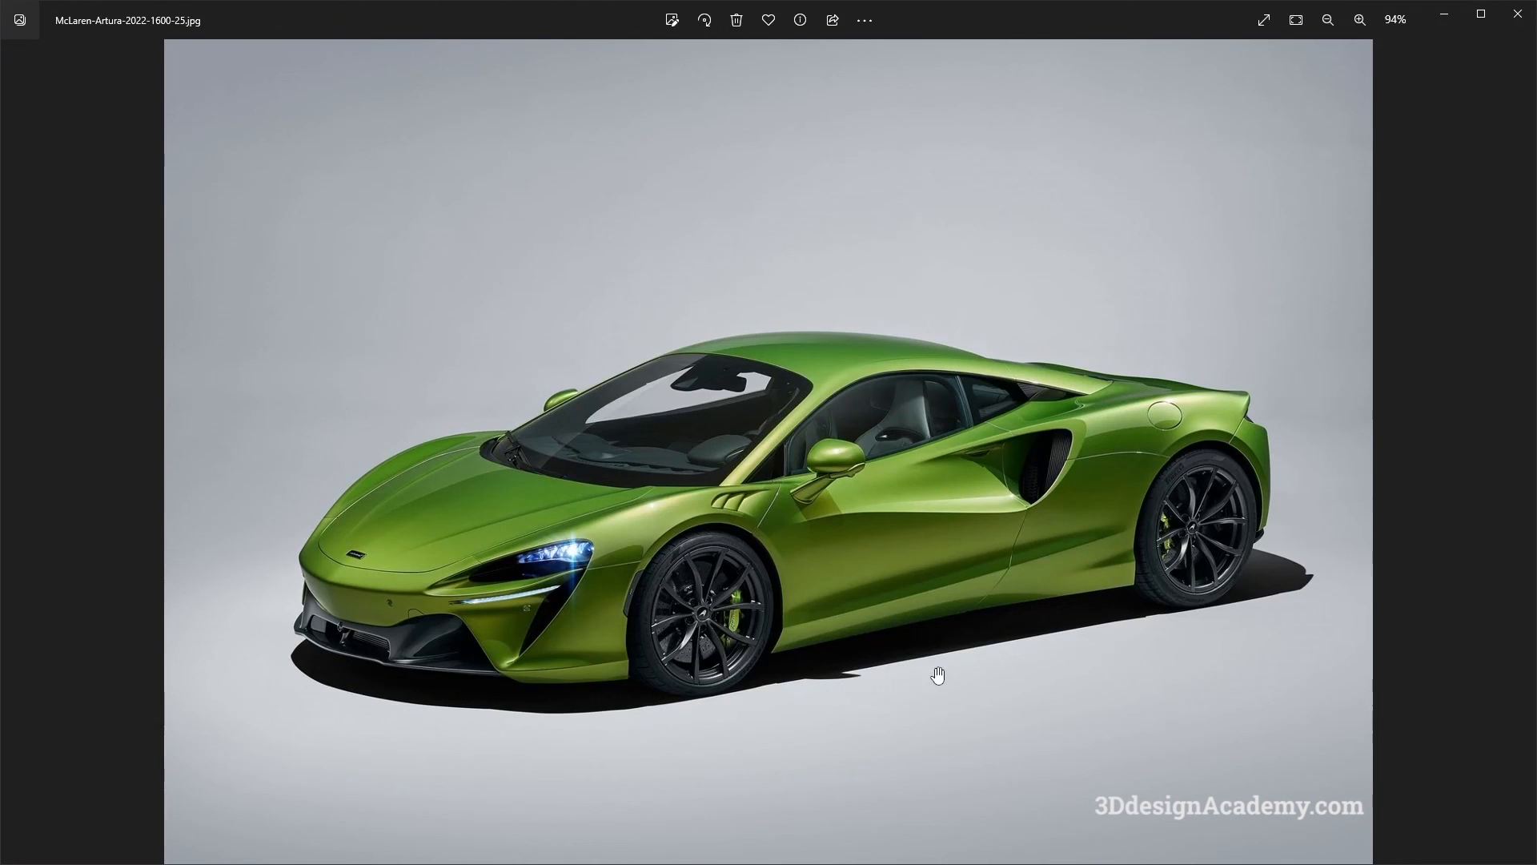
key("alt+Tab")
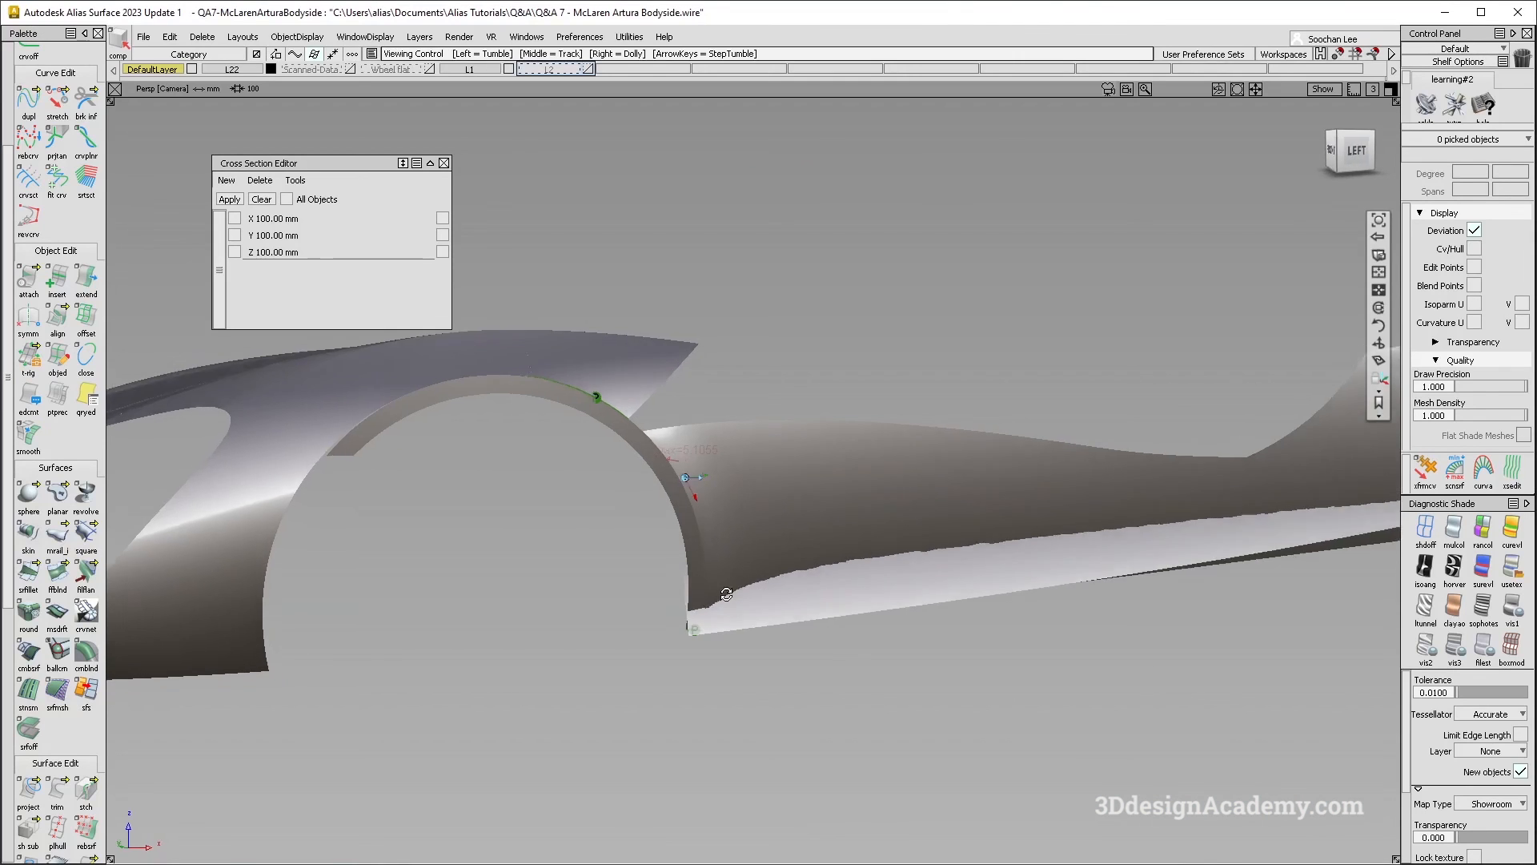
Step: Extend the lower body side surface forward past the wheel arch's rear edge in the left view
right_click_drag(752, 637, 591, 620, "alt+shift")
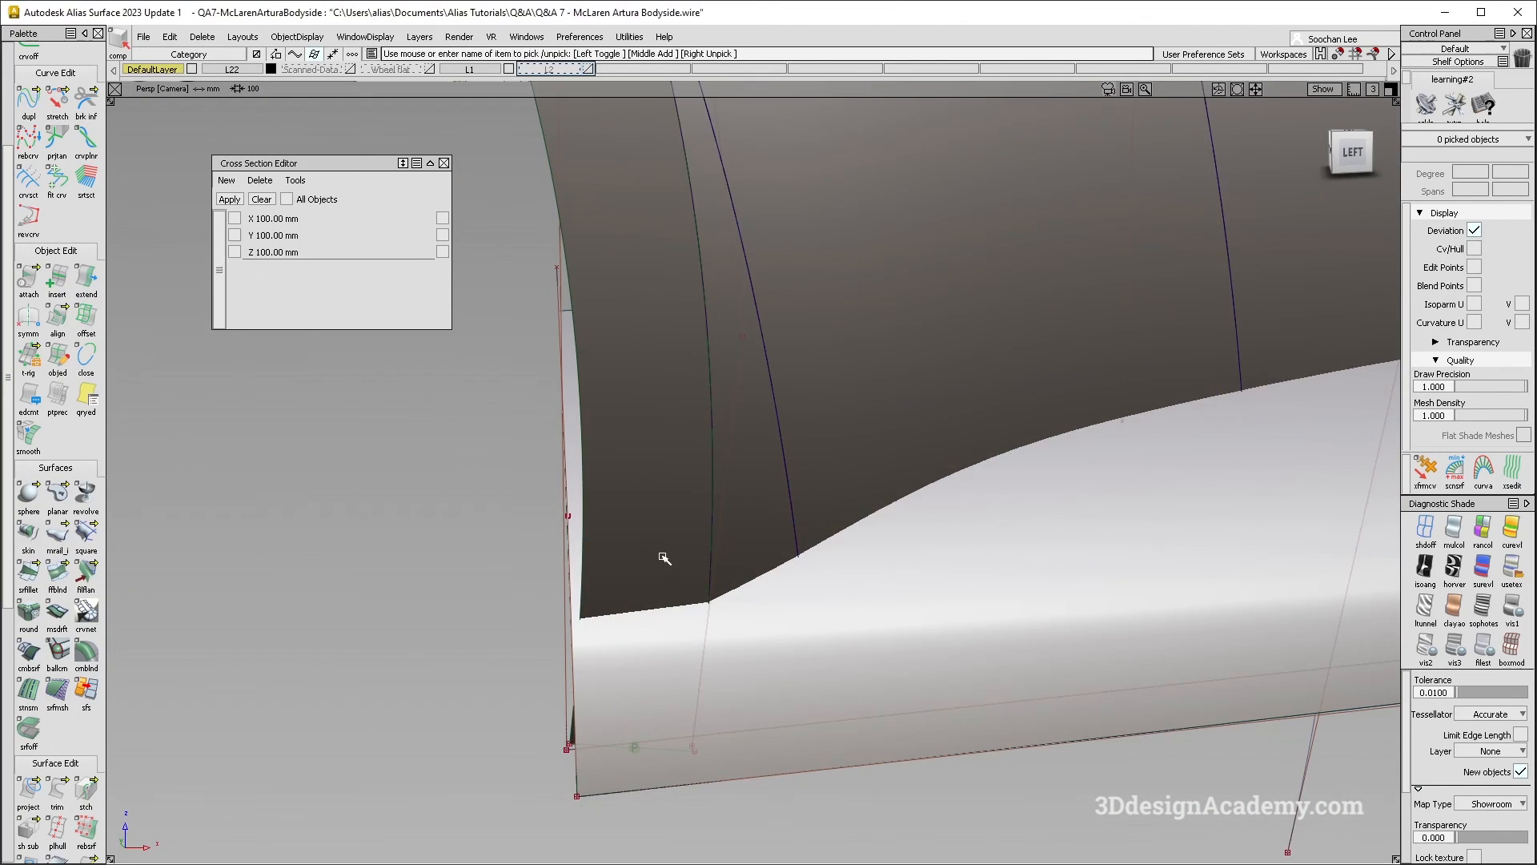
key("F6")
scroll(725, 720, "up", 5)
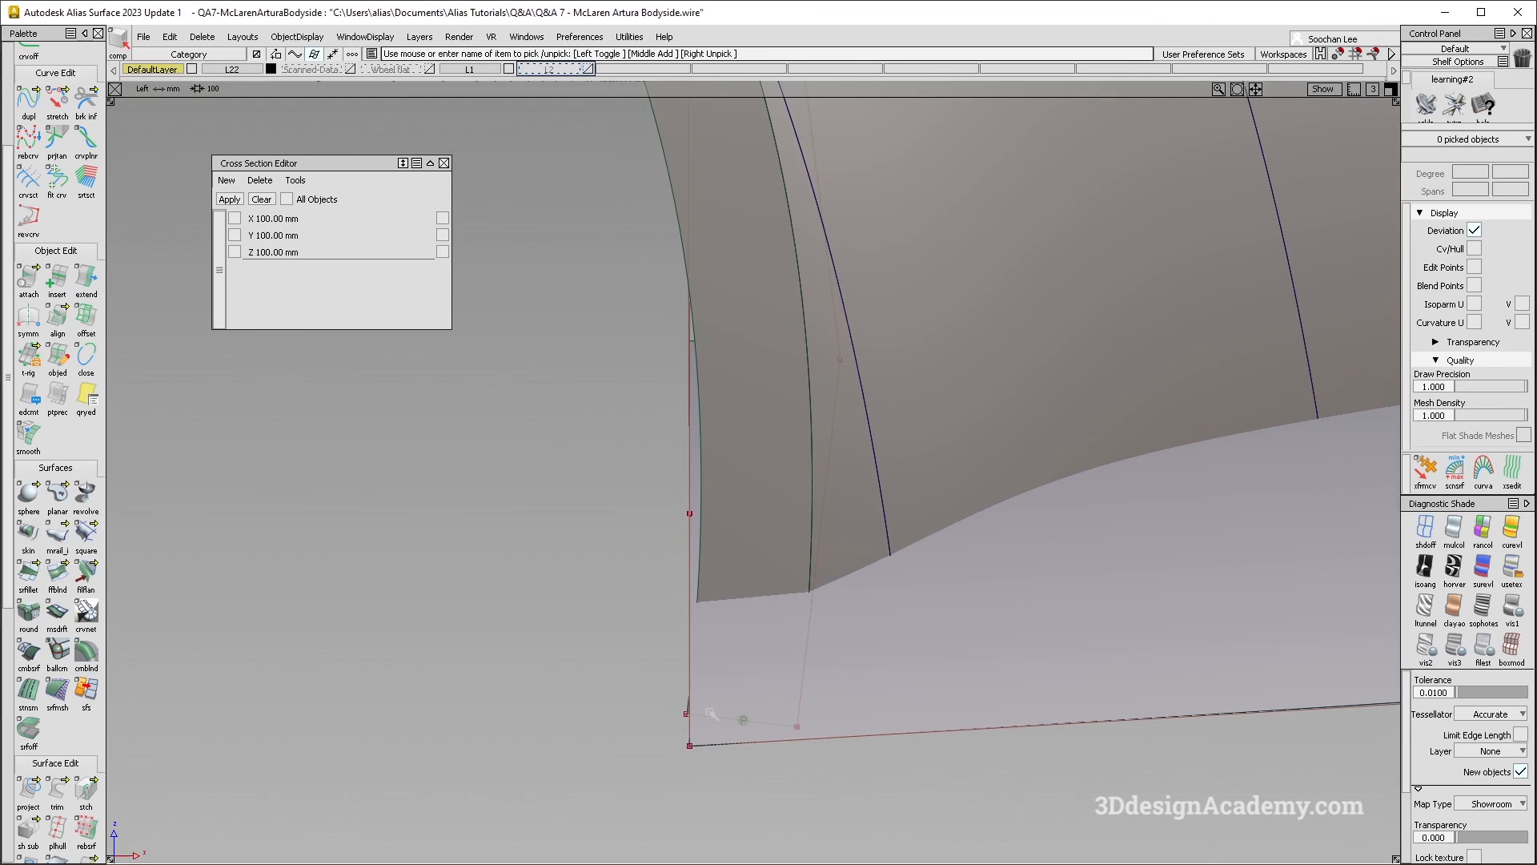
left_click(691, 731)
left_click(753, 763)
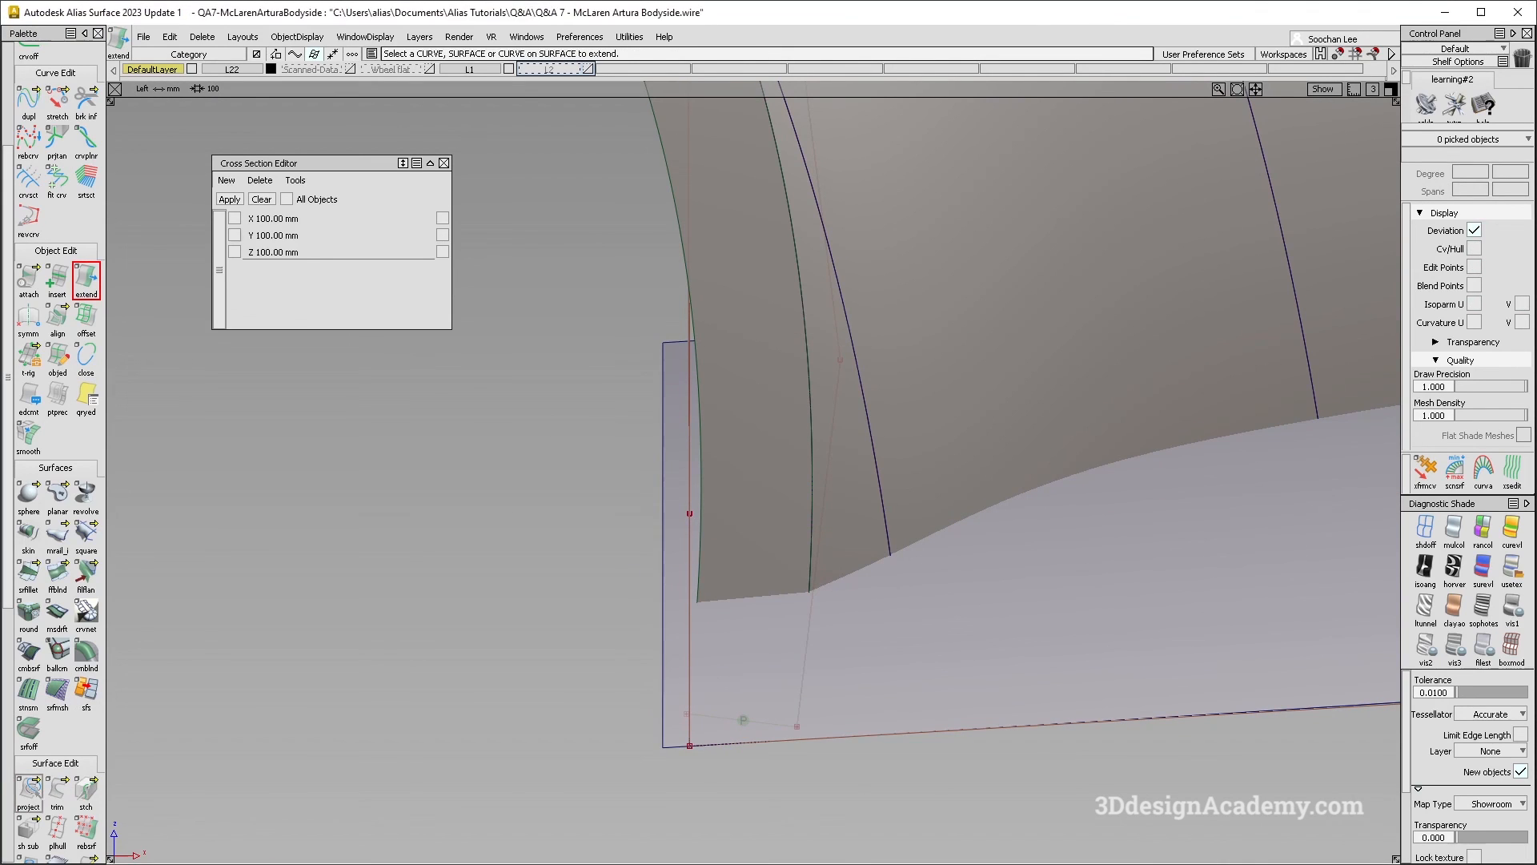
Step: Project the wheel arch flange's edges onto the extended lower body side surface as curves on surface along Y
left_click(32, 792)
left_click(679, 600)
key("space")
left_click(699, 576)
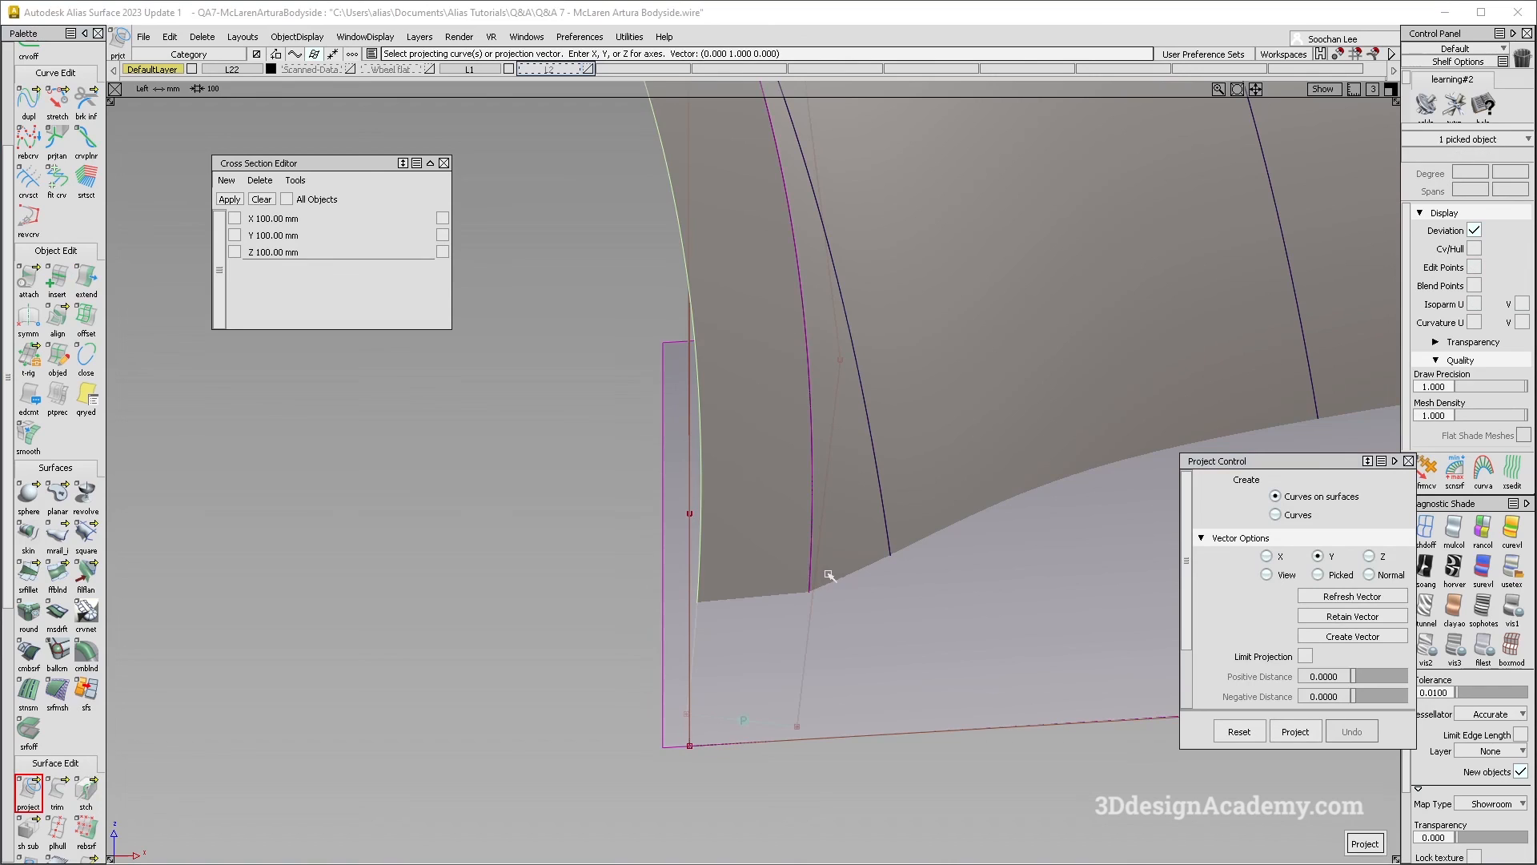
left_click(827, 578)
left_click(830, 589)
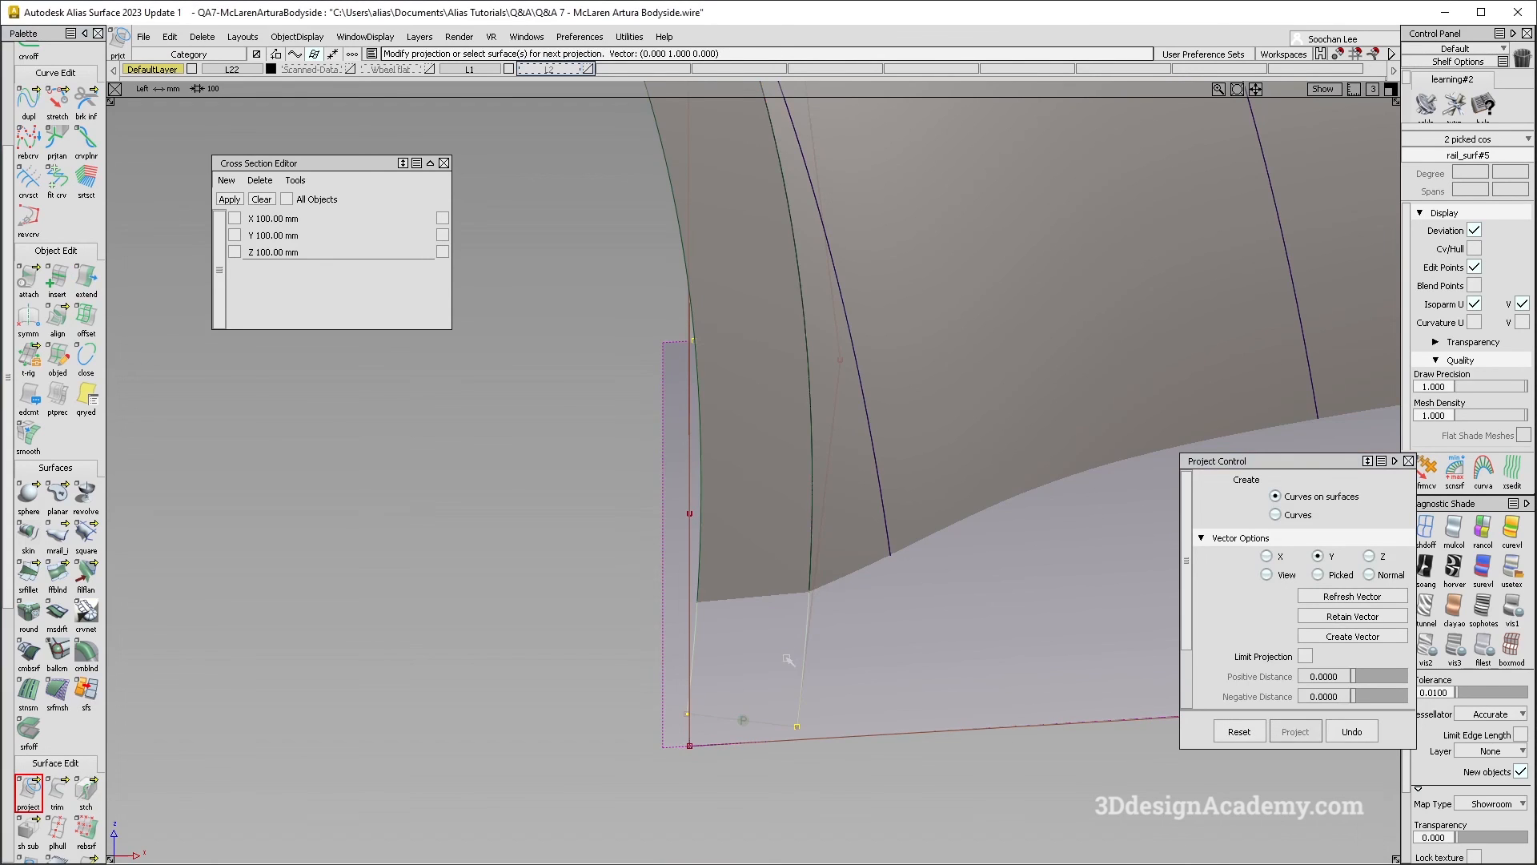
middle_click_drag(722, 684, 724, 610, "alt+shift")
key("space")
Step: Divide the lower body side surface along the projected arch curves, accepting the removal of construction history
left_click(58, 792)
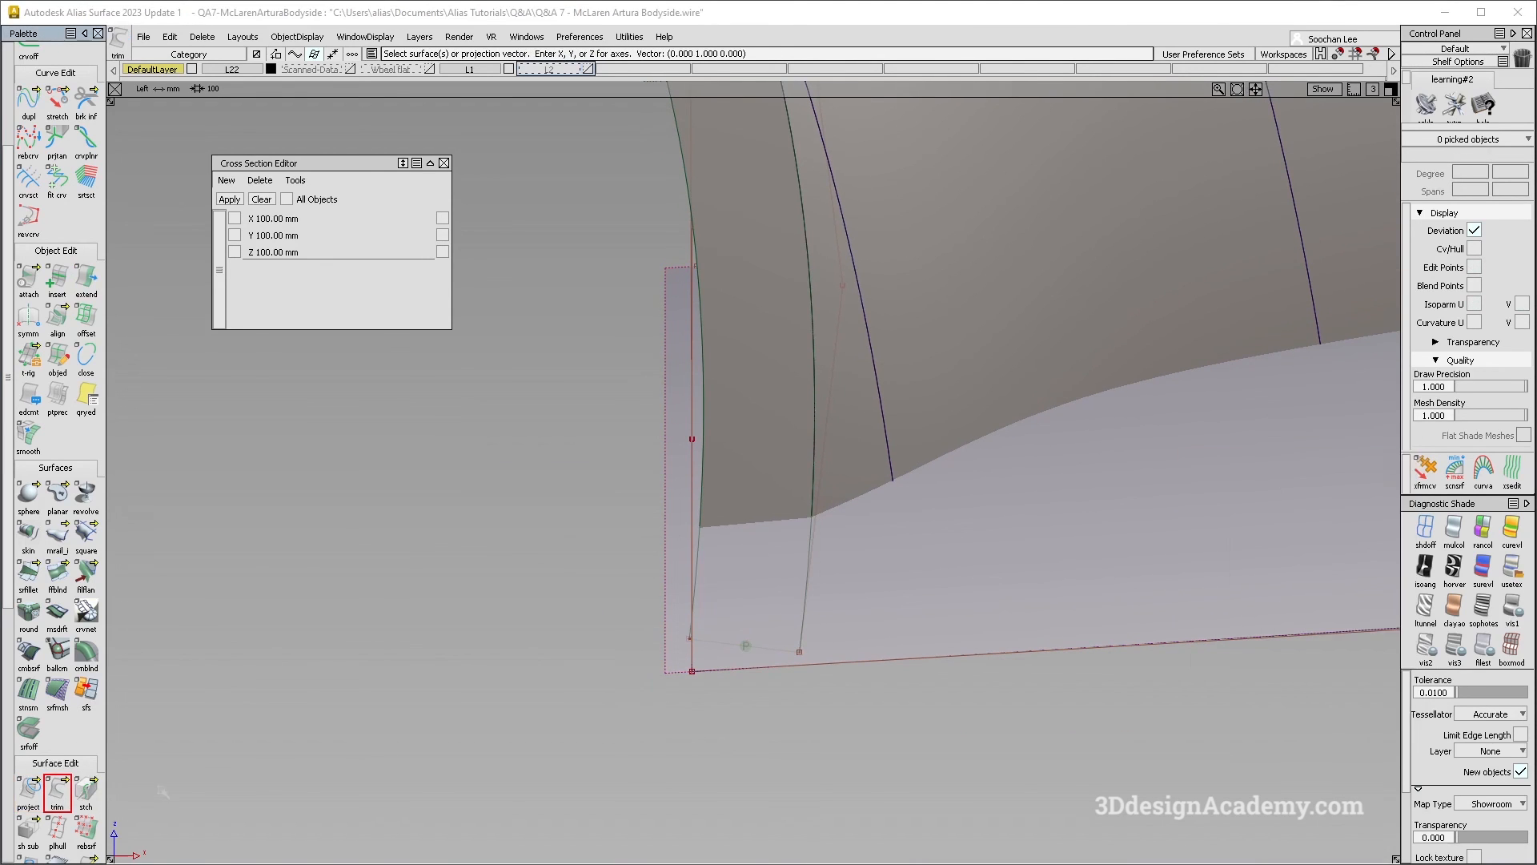
left_click(747, 613)
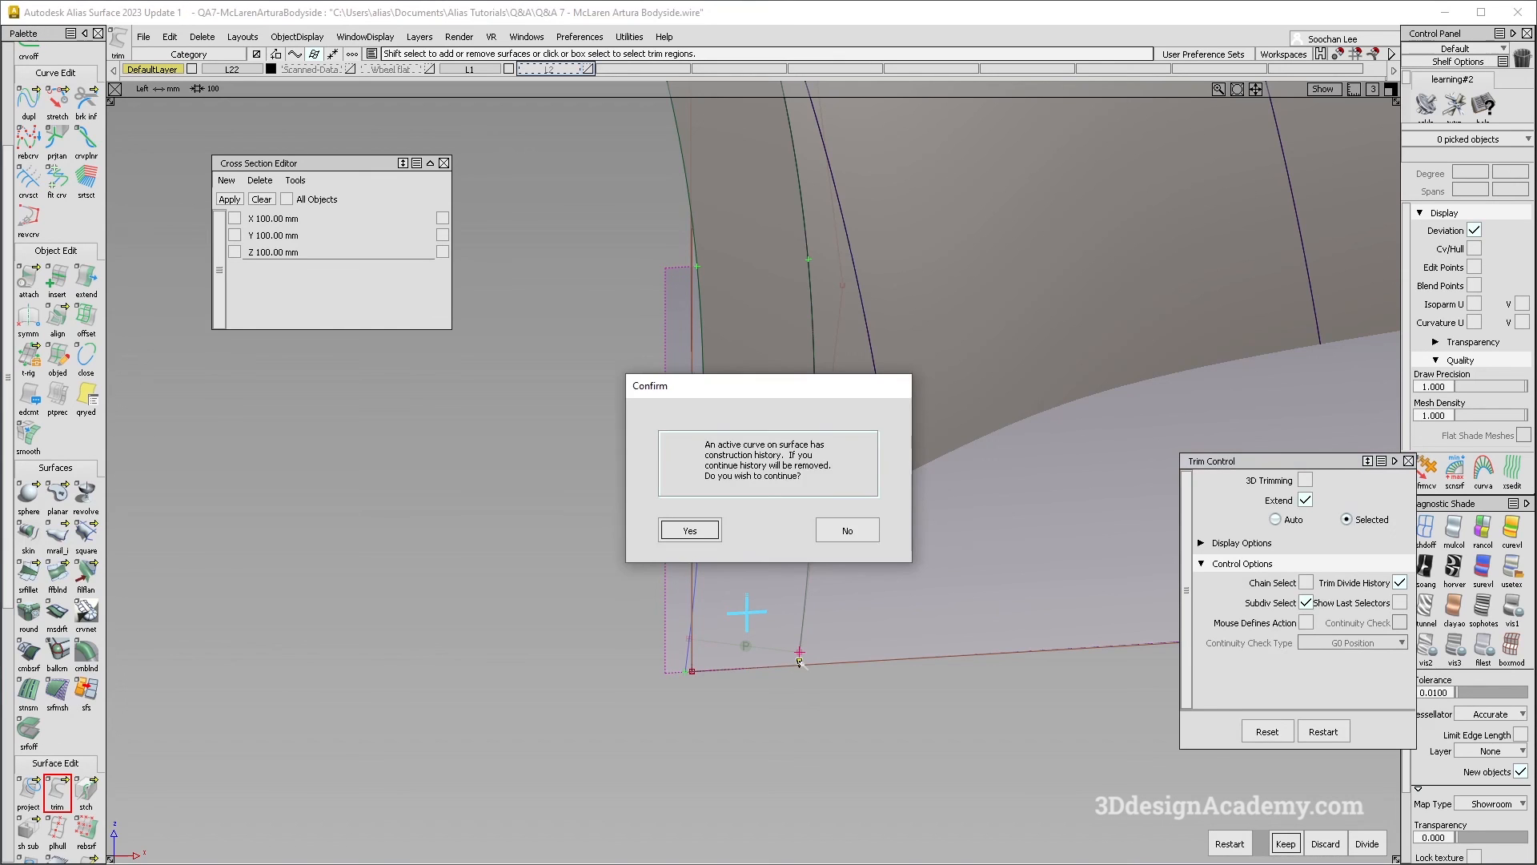
key("Return")
left_click(766, 573)
right_click_drag(943, 603, 1081, 541, "alt+shift")
middle_click_drag(1081, 541, 704, 554, "alt+shift")
left_click(1368, 843)
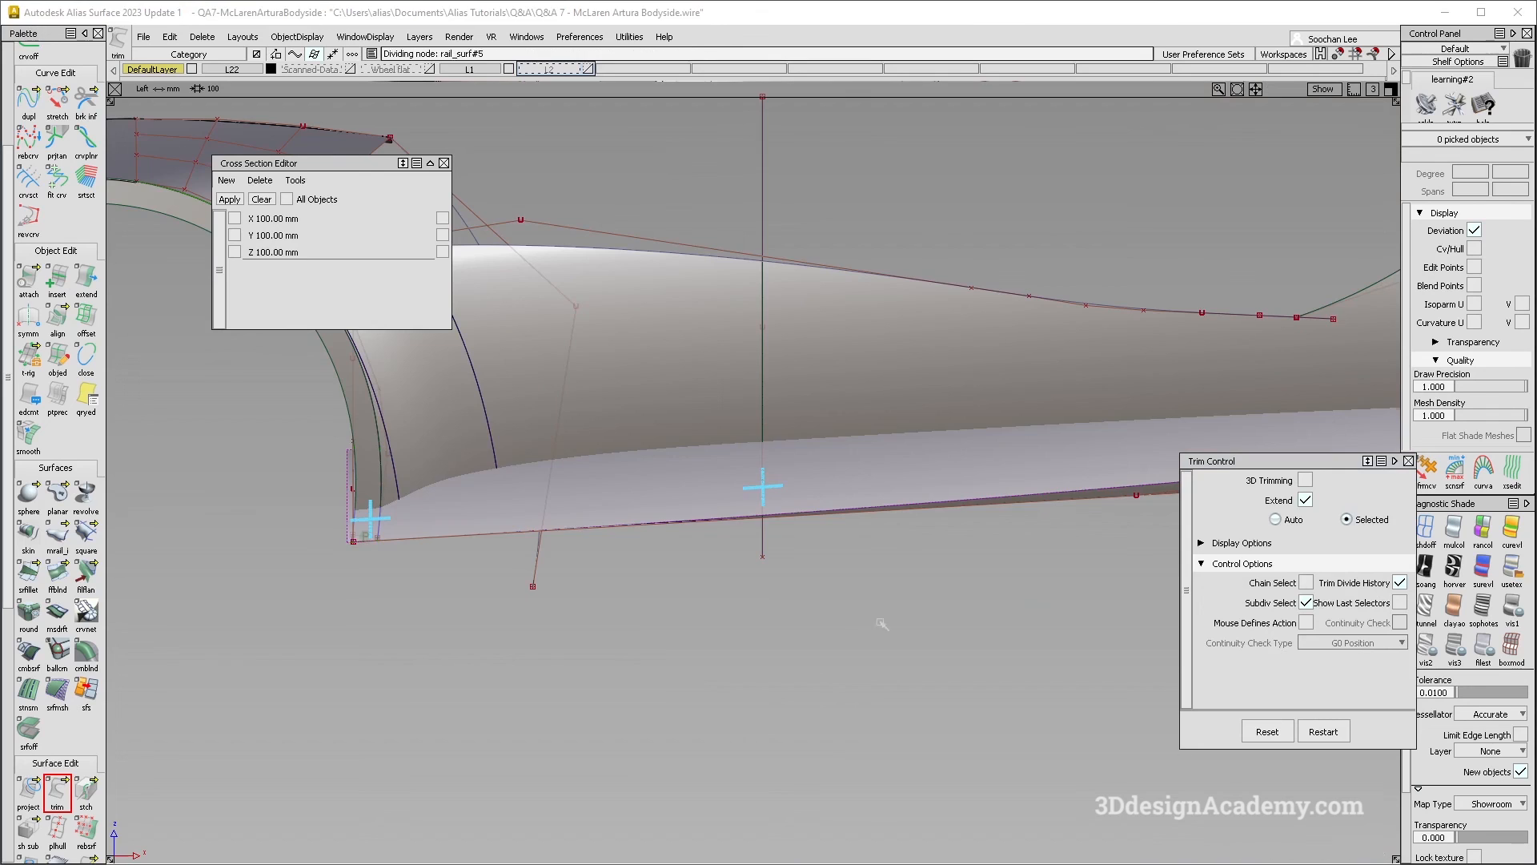
Step: Delete the leftover strip of the lower surface in front of the arch edge and shade the model in multi-color
middle_click_drag(353, 467, 558, 515, "alt+shift")
right_click_drag(568, 518, 583, 416, "alt+shift")
left_click_drag(583, 416, 543, 479, "ctrl+shift")
left_click(540, 482)
key("Delete")
key("Return")
left_click(1459, 537)
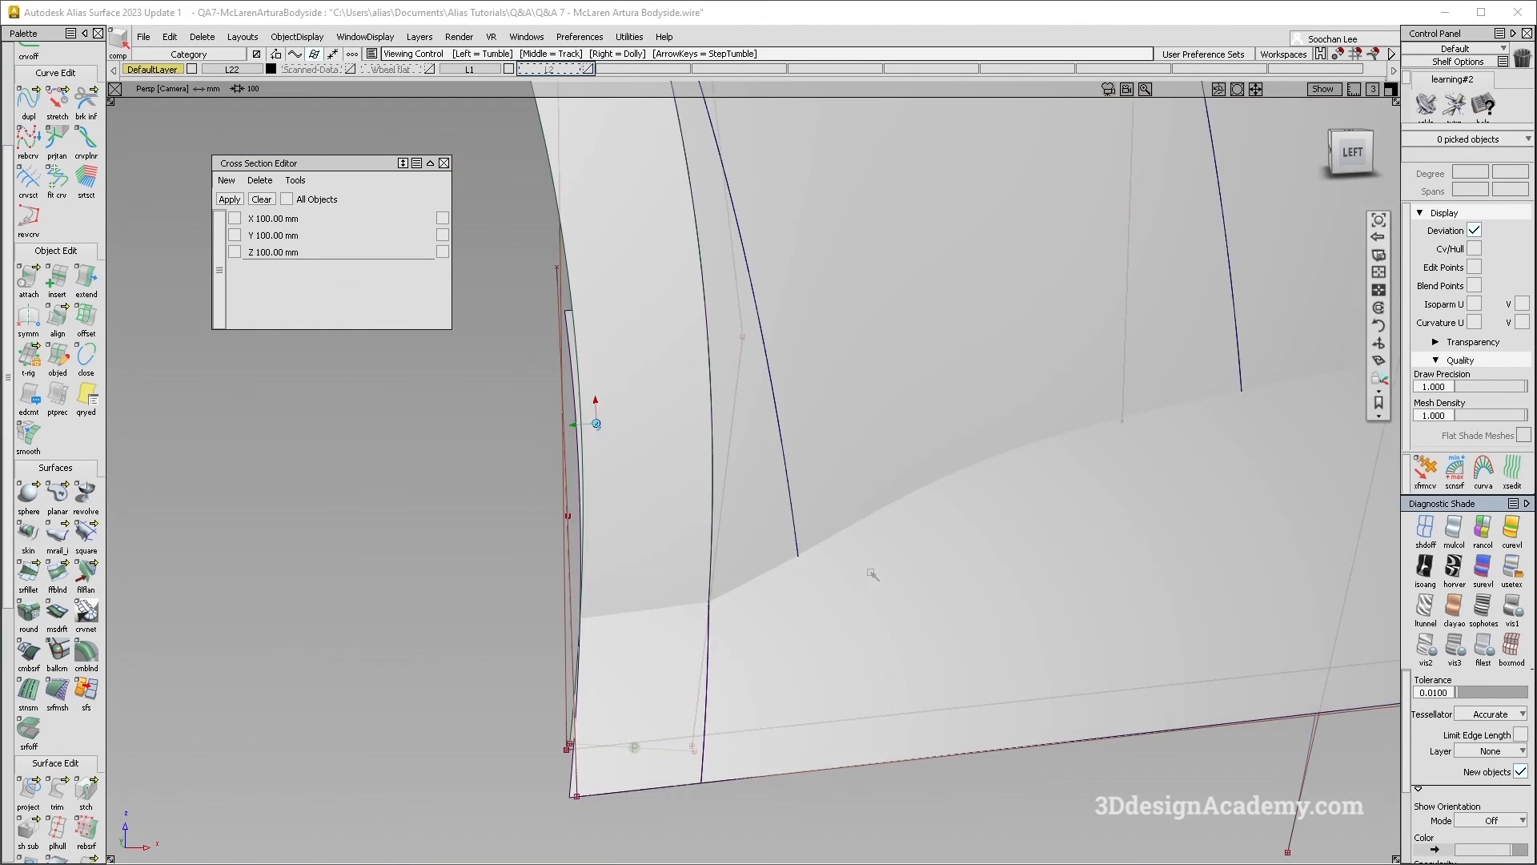
Step: Create a G2 Curvature surface fillet with a chordal length of 50 between the upper and lower body side surfaces
right_click_drag(872, 573, 833, 588, "alt+shift")
mouse_move(832, 589)
left_mouse_down("alt+shift")
mouse_move(910, 639)
mouse_move(910, 607)
left_mouse_up("alt+shift")
right_click_drag(913, 606, 904, 552, "alt+shift")
left_click_drag(905, 552, 825, 565, "alt+shift")
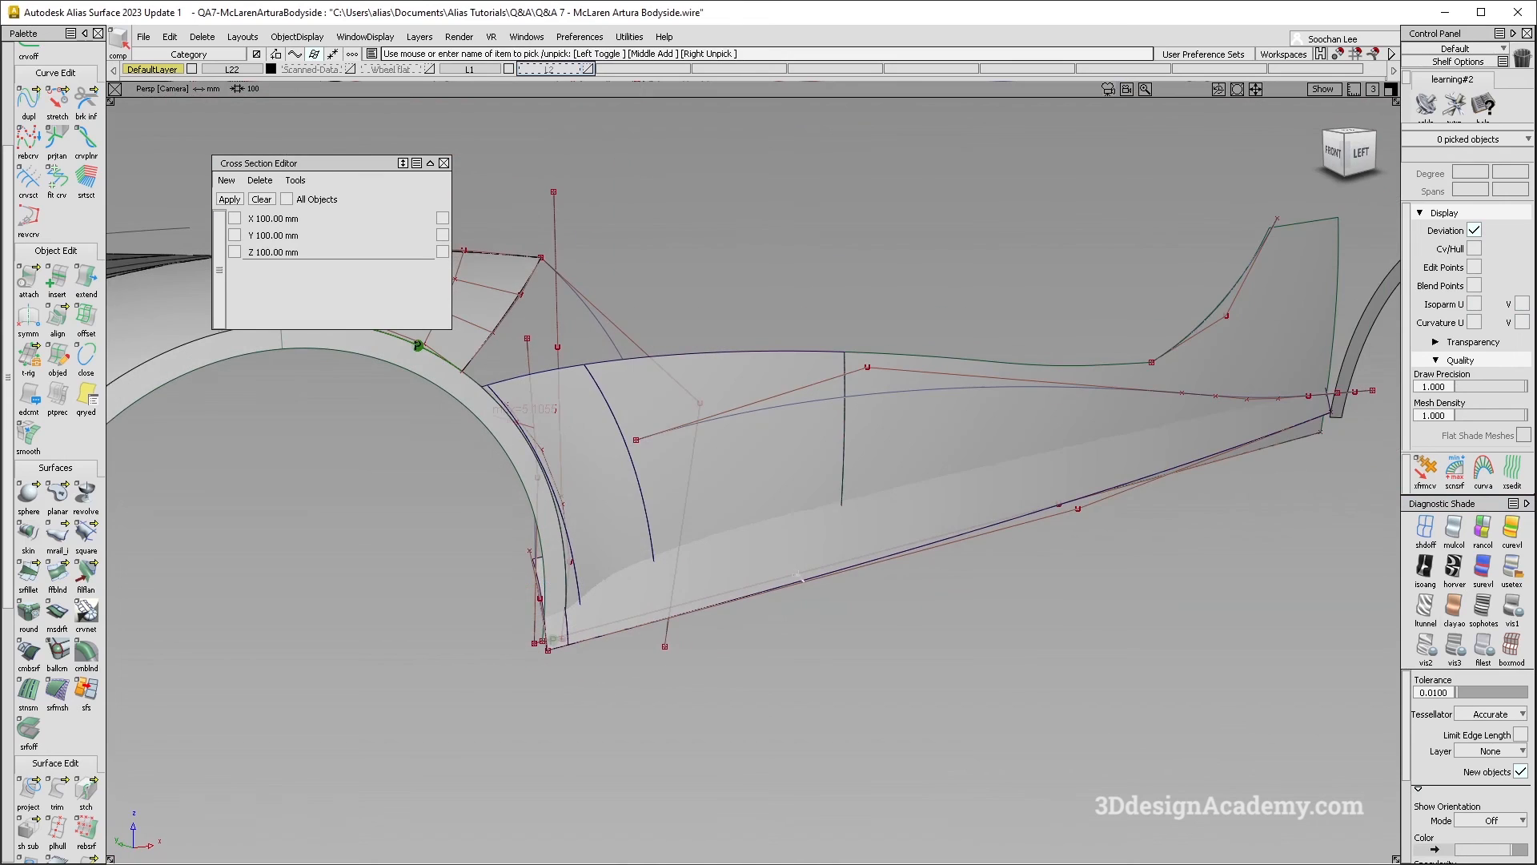
left_click(28, 574)
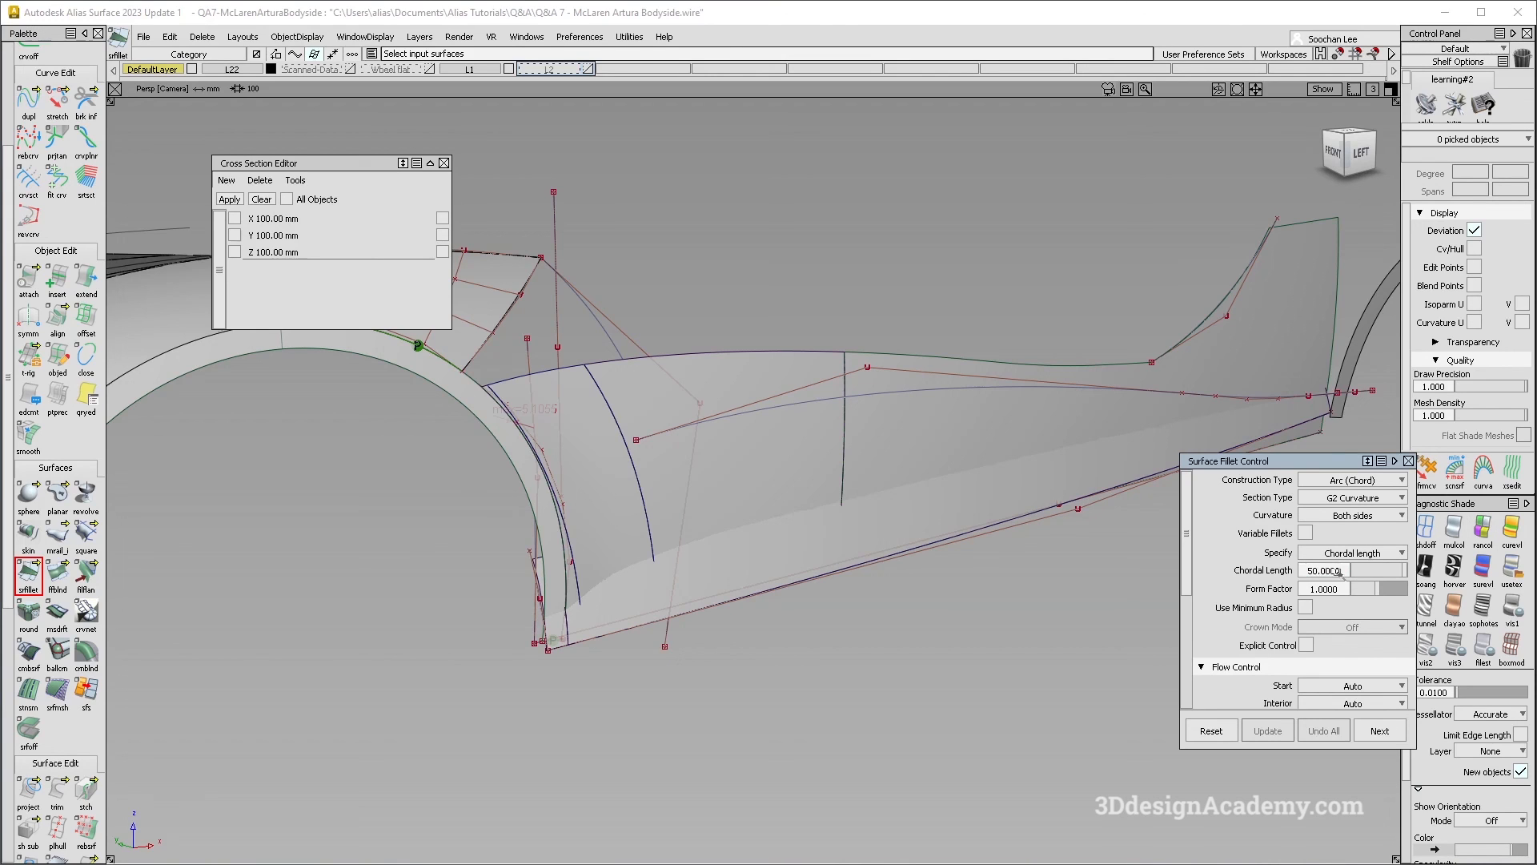
left_click_drag(786, 503, 772, 510, "alt+shift")
left_click(616, 550)
left_click_drag(801, 452, 752, 489, "alt+shift")
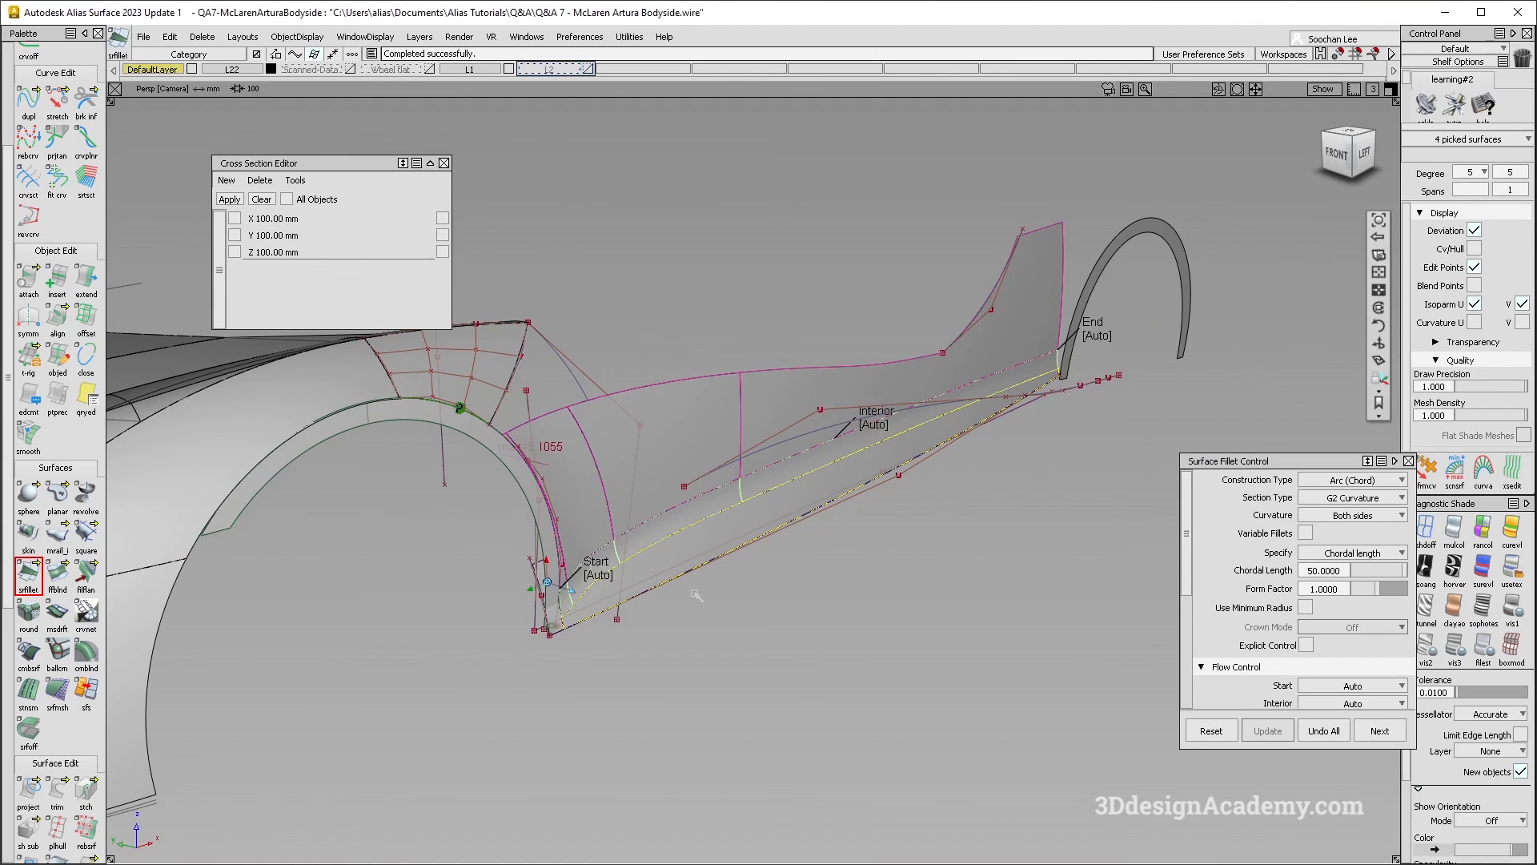
Step: Set the fillet's start and end flow control to Edge Align
scroll(696, 595, "up", 5)
left_click_drag(696, 595, 725, 569, "alt+shift")
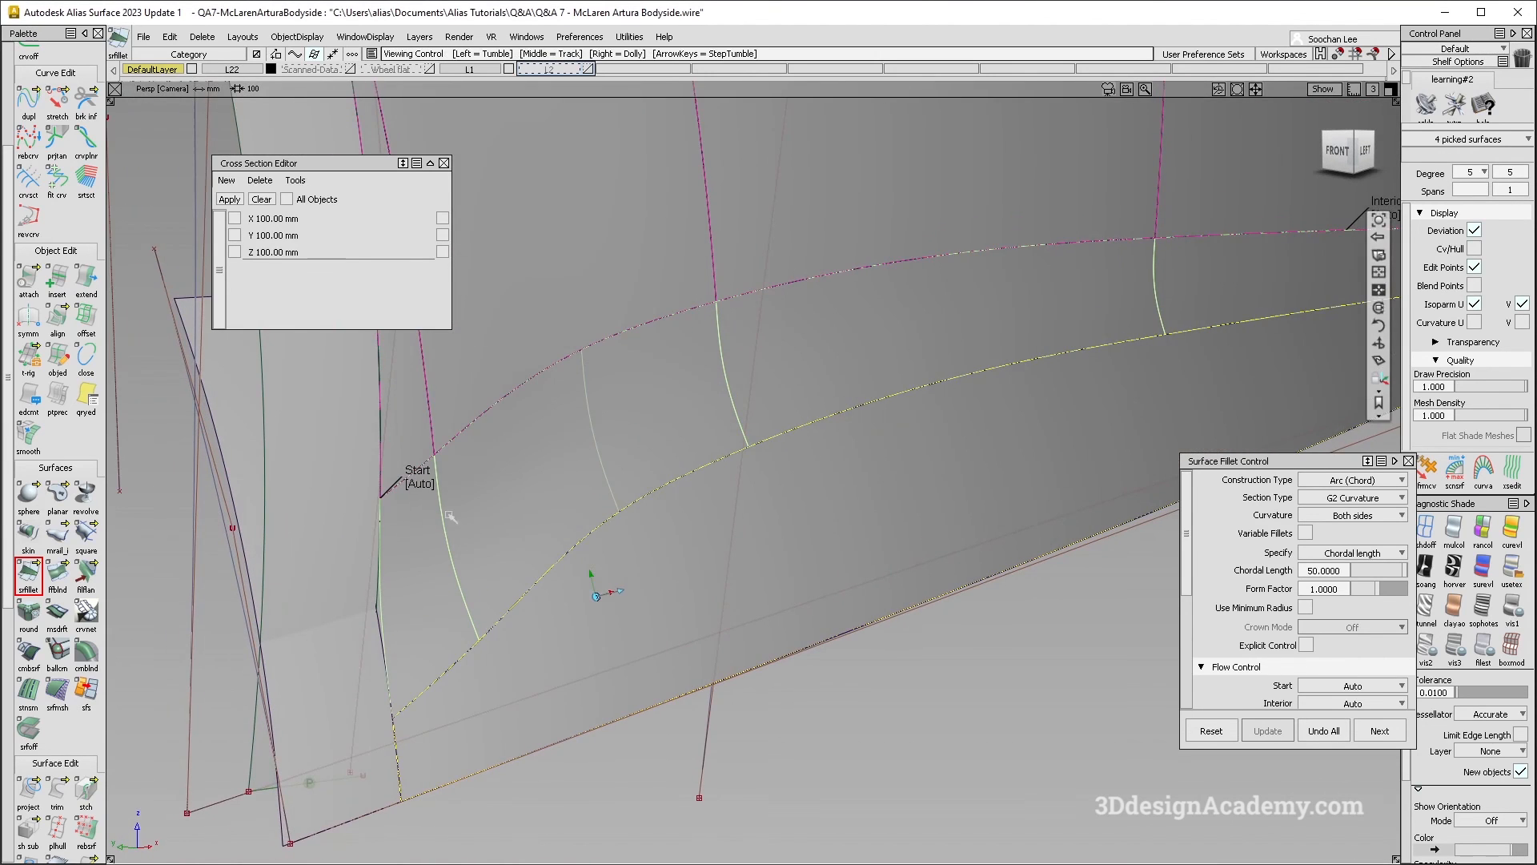
left_click(425, 485)
left_click(425, 485)
scroll(731, 478, "down", 1)
left_click(496, 522)
scroll(1064, 401, "down", 5)
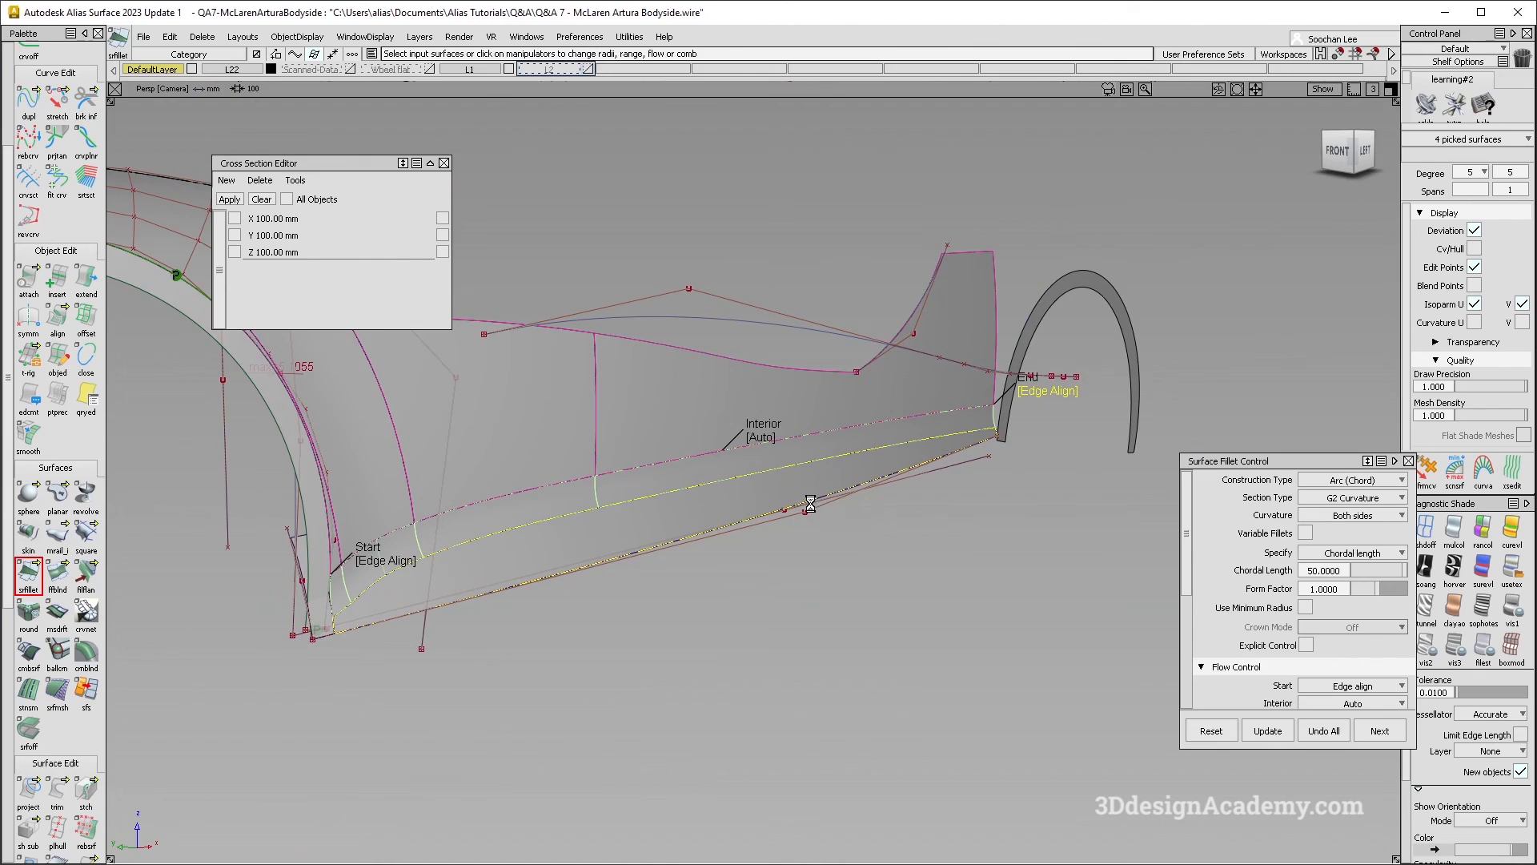
Step: Return to the Showroom shading, check the fillet's highlight, and set its chordal length to 100
mouse_move(673, 510)
left_mouse_down("alt+shift")
mouse_move(989, 498)
mouse_move(776, 483)
mouse_move(782, 525)
mouse_move(871, 503)
left_mouse_up("alt+shift")
key("ctrl+b")
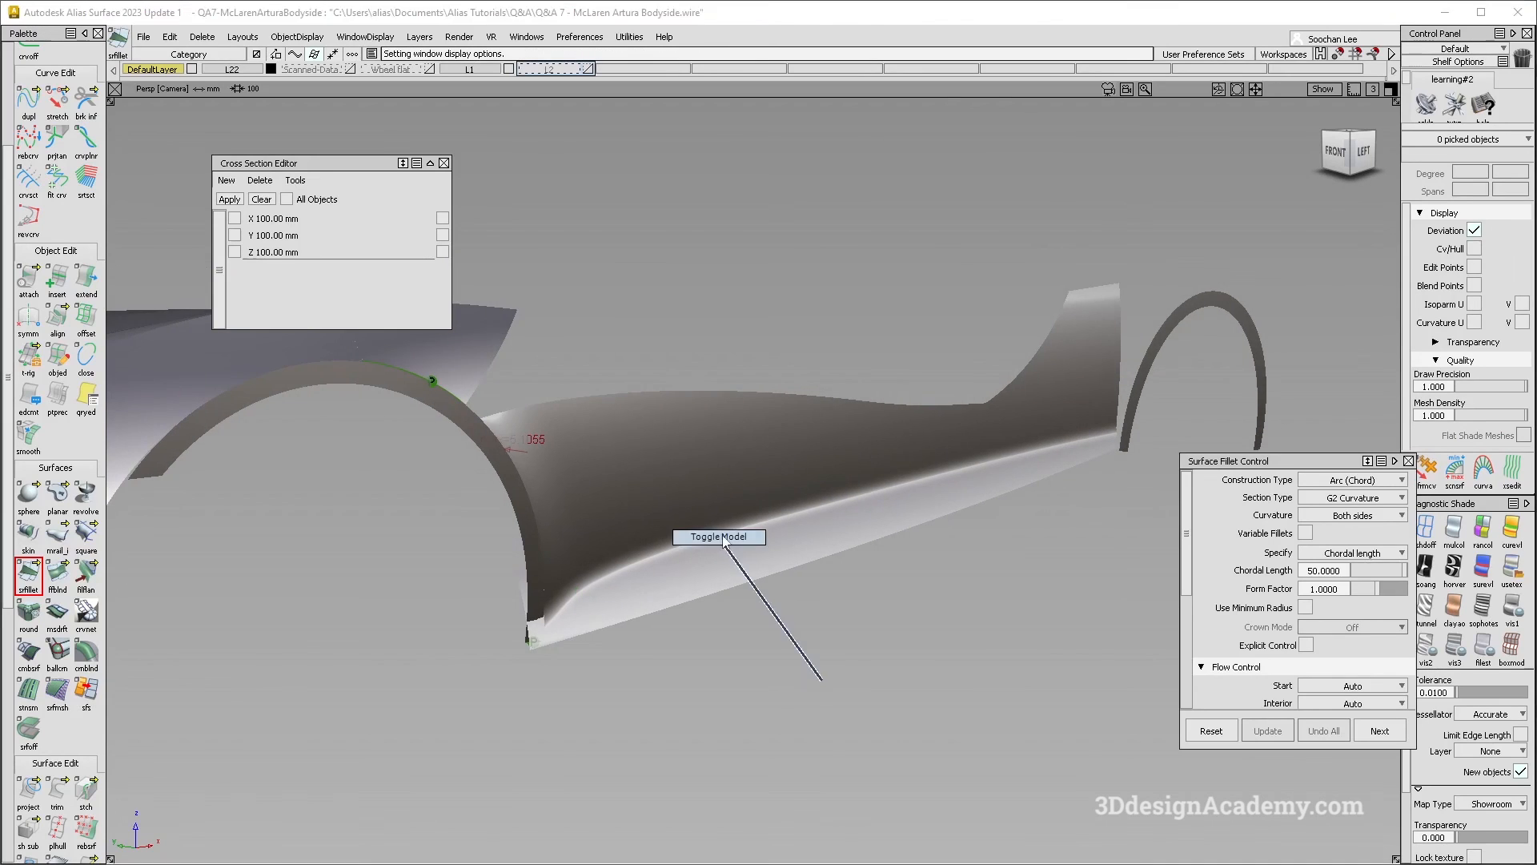
left_click(831, 543)
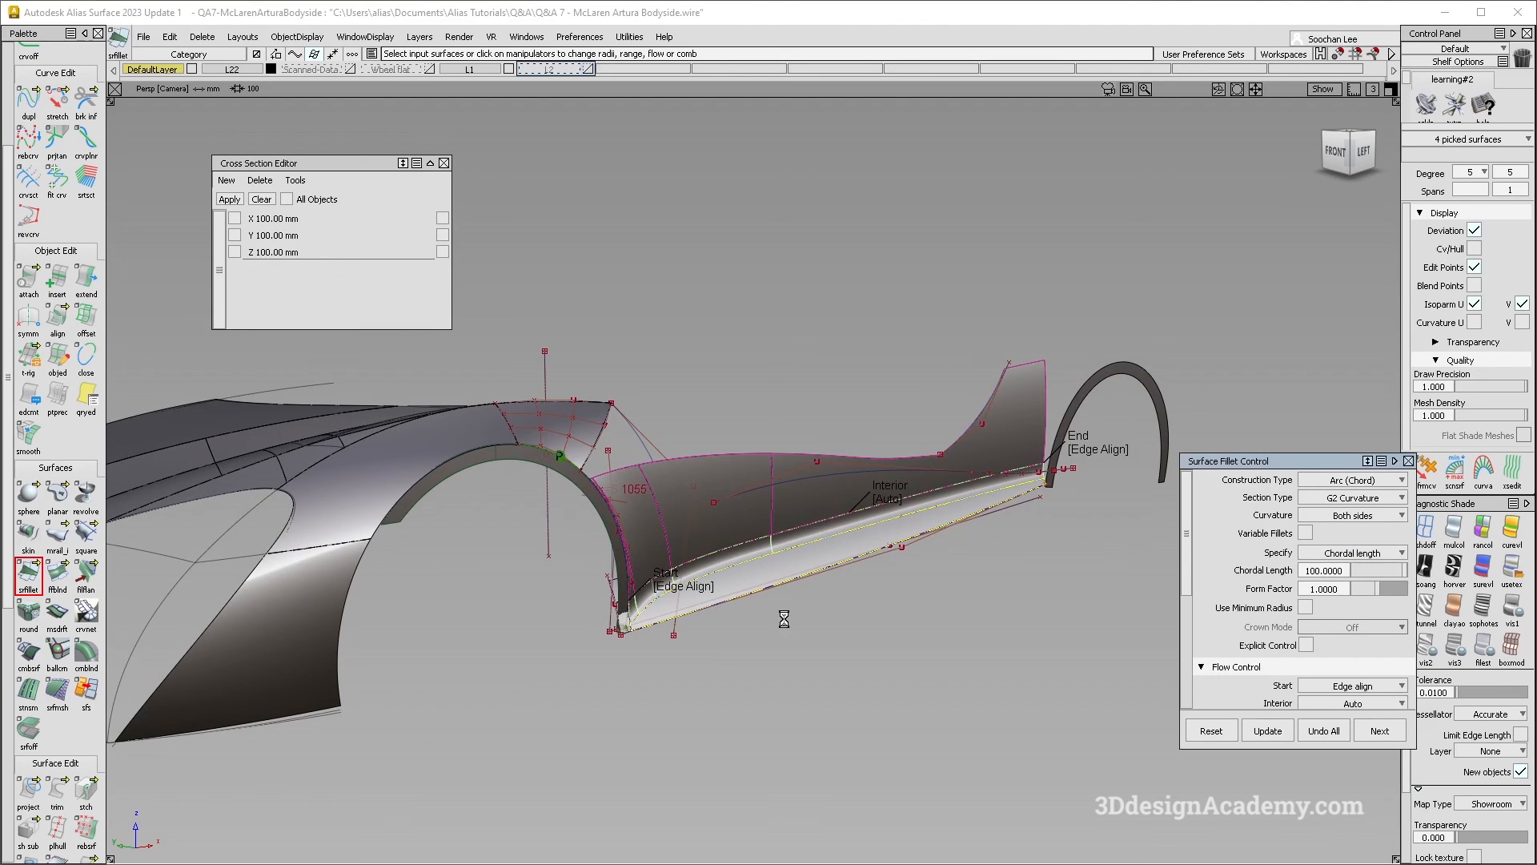
scroll(675, 618, "up", 3)
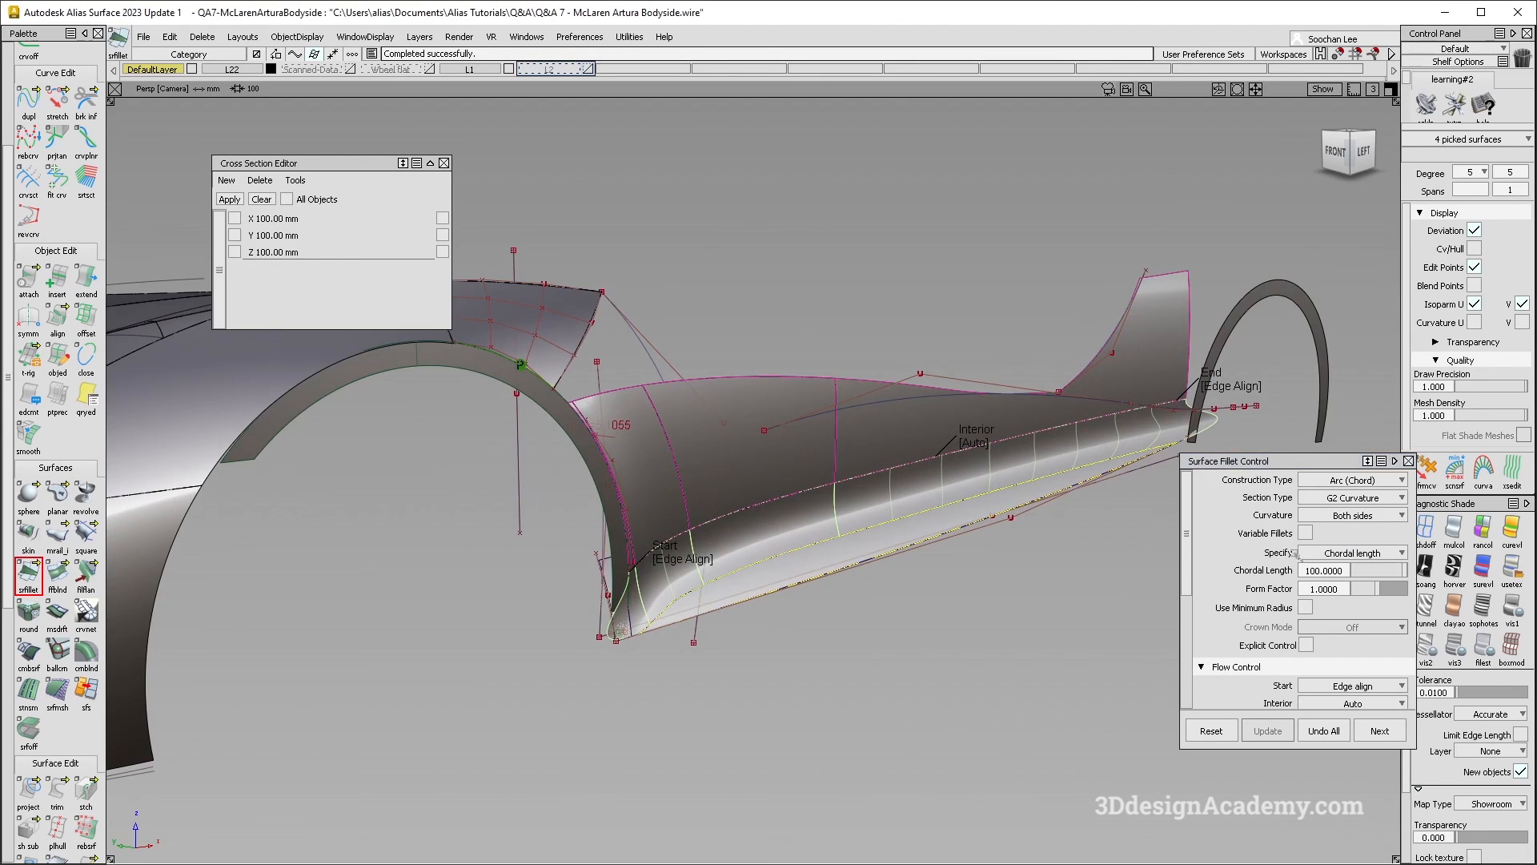
Step: Set the fillet's chordal length to 90 and inspect its shape along the lower body side
left_click(1345, 570)
key("Return")
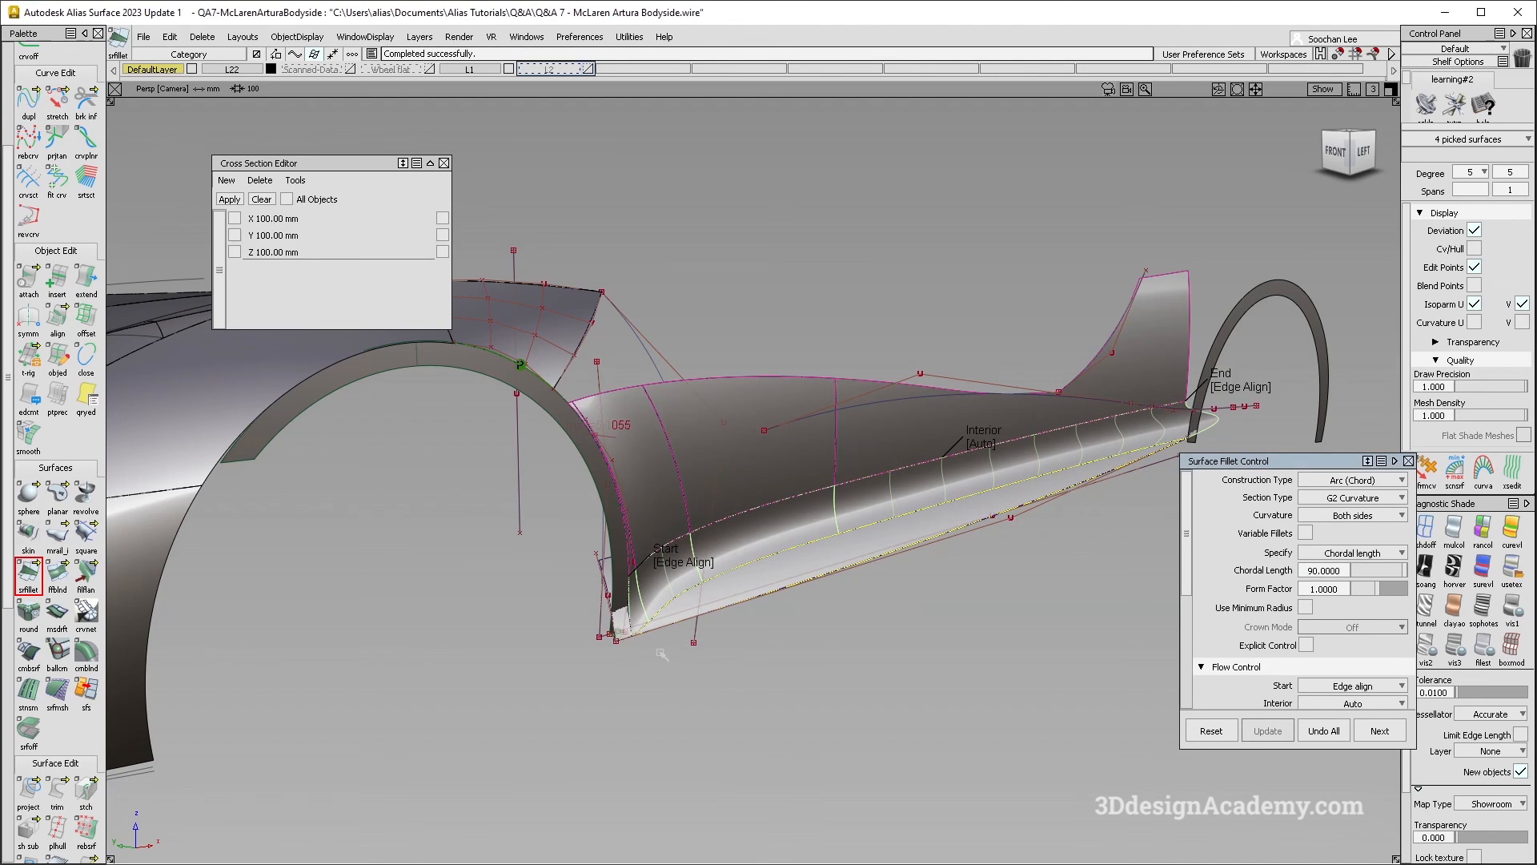
right_click_drag(641, 626, 1287, 416, "alt+shift")
right_click_drag(657, 613, 617, 613, "alt+shift")
middle_click_drag(909, 481, 727, 505, "alt+shift")
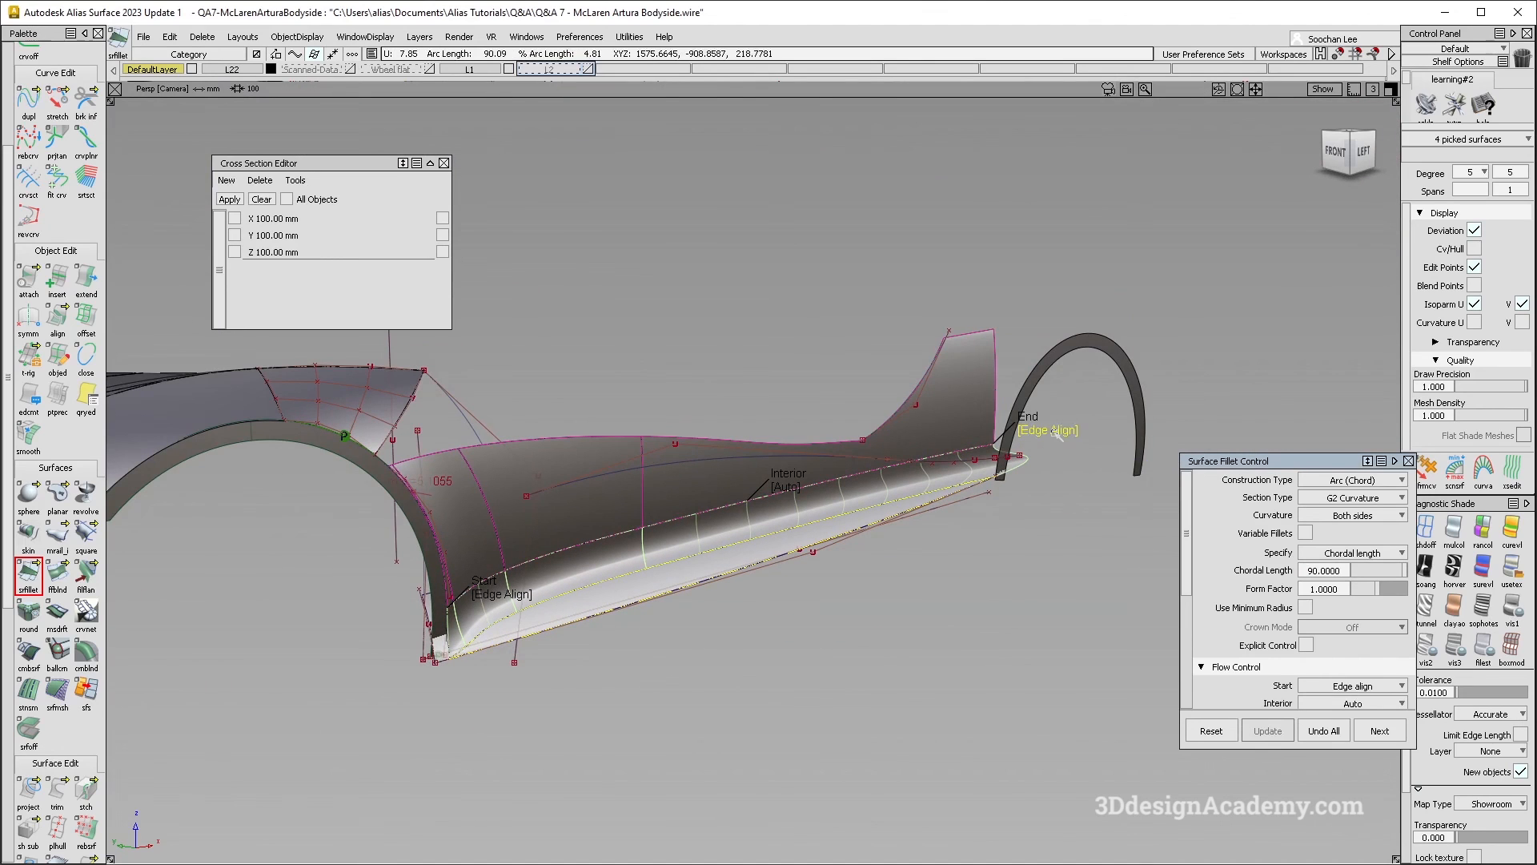
Step: Set the fillet's chordal length to 85, keeping the end flow control at Edge Align
left_click(1056, 433)
left_click(1056, 433)
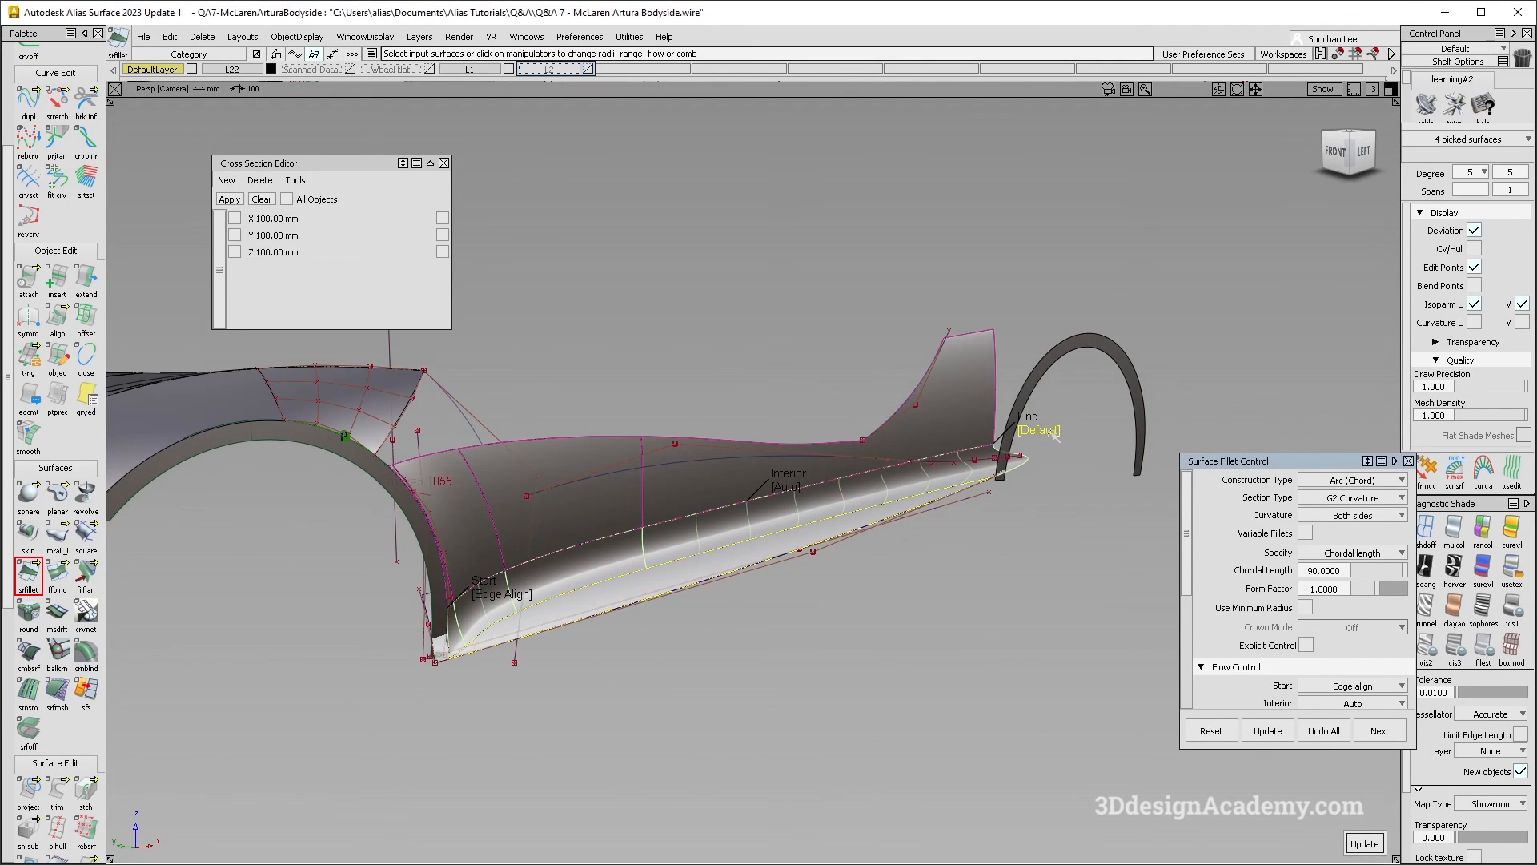
left_click(1053, 433)
left_click(1311, 570)
type("85")
key("Return")
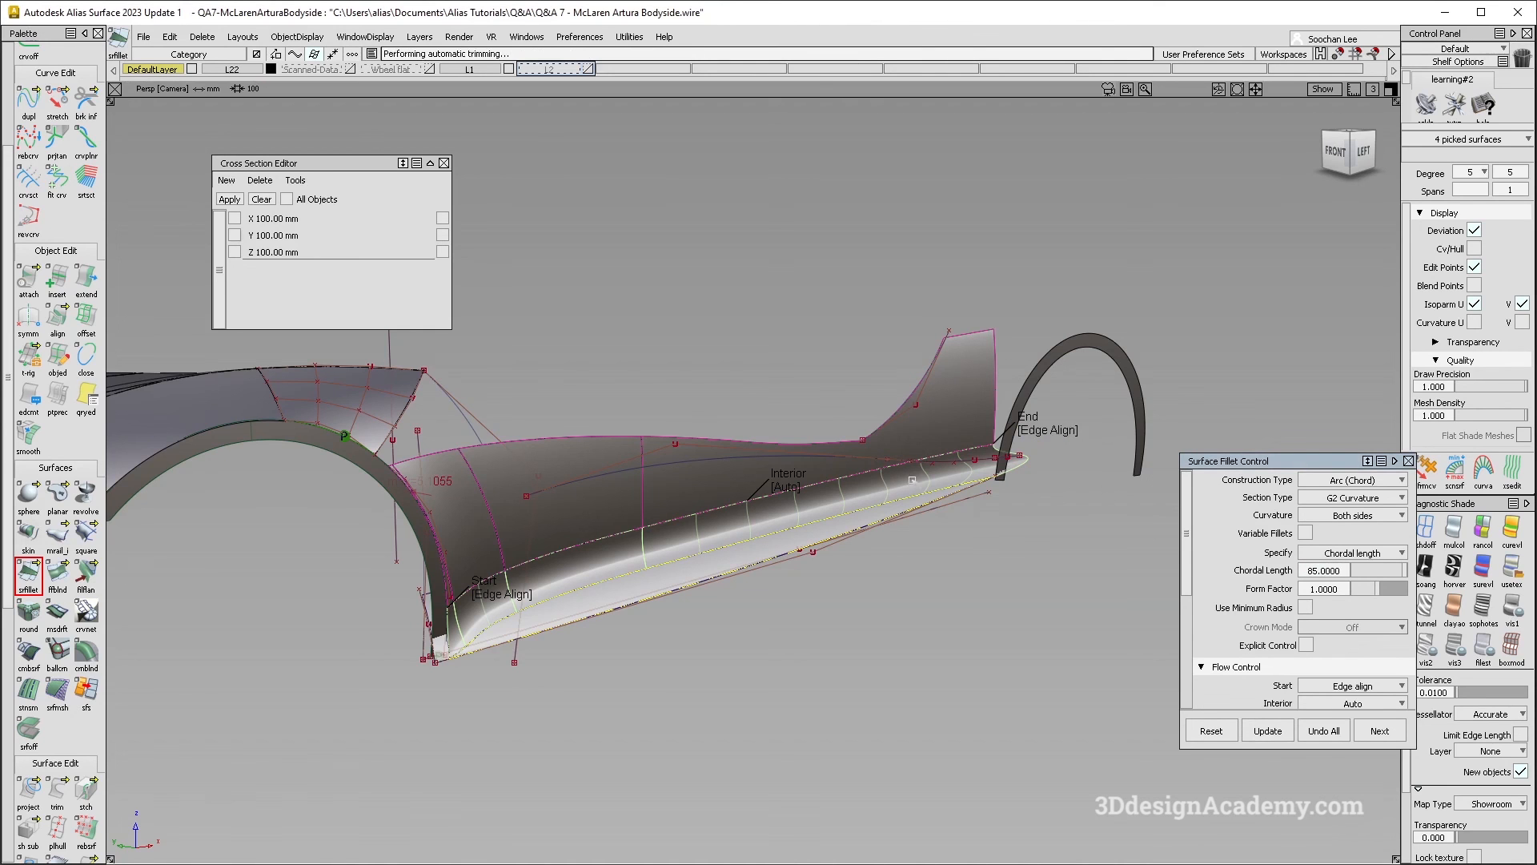
Step: Compare the lower body side fillet's highlight with the red McLaren Artura exterior photo
left_click_drag(912, 479, 917, 557, "alt+shift")
key("alt+Tab")
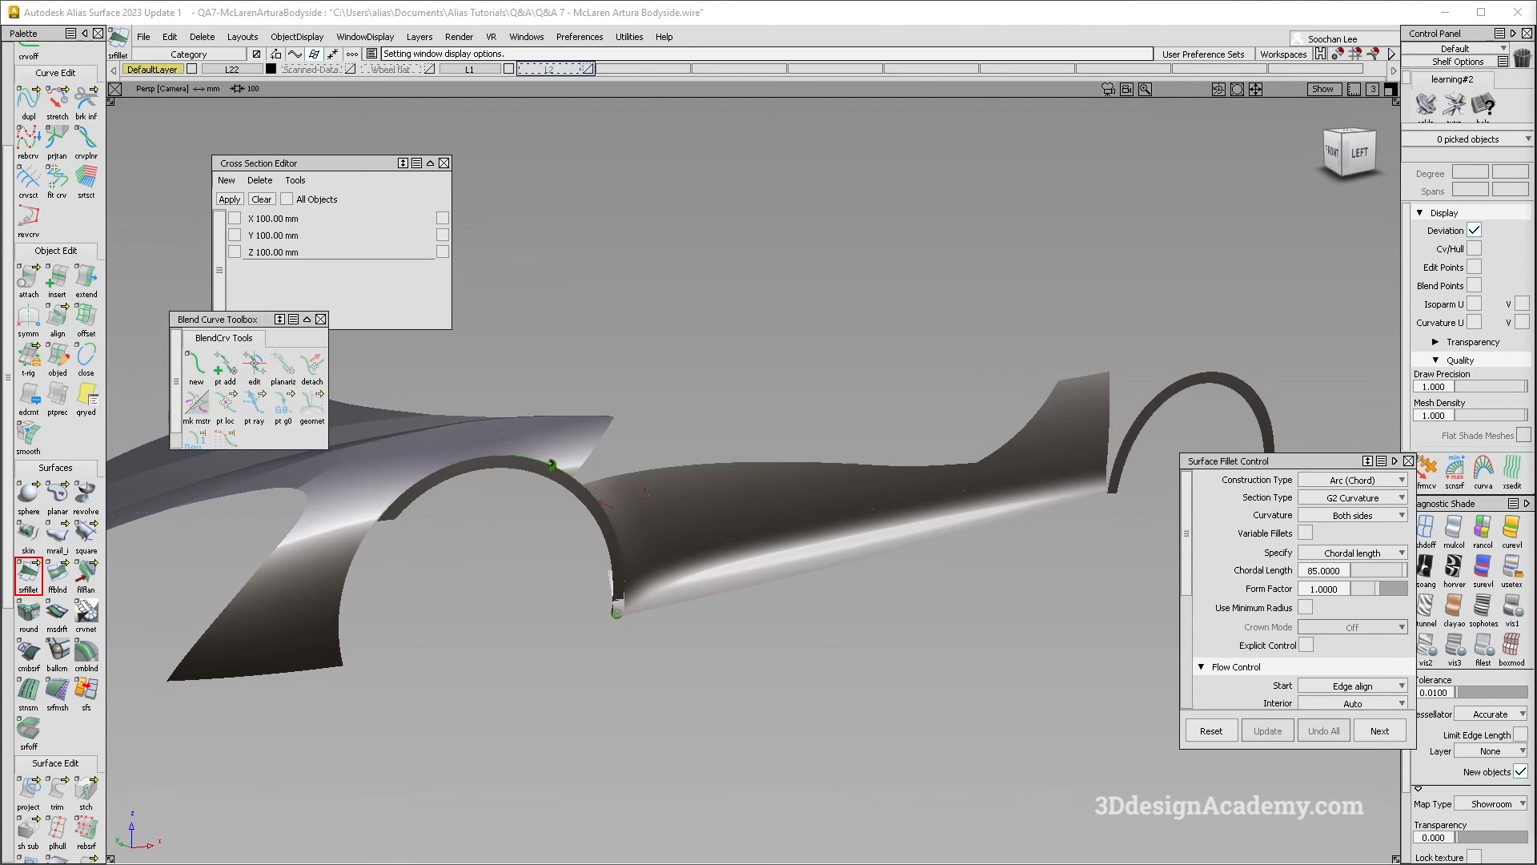
key("alt+Tab")
key("alt+Tab")
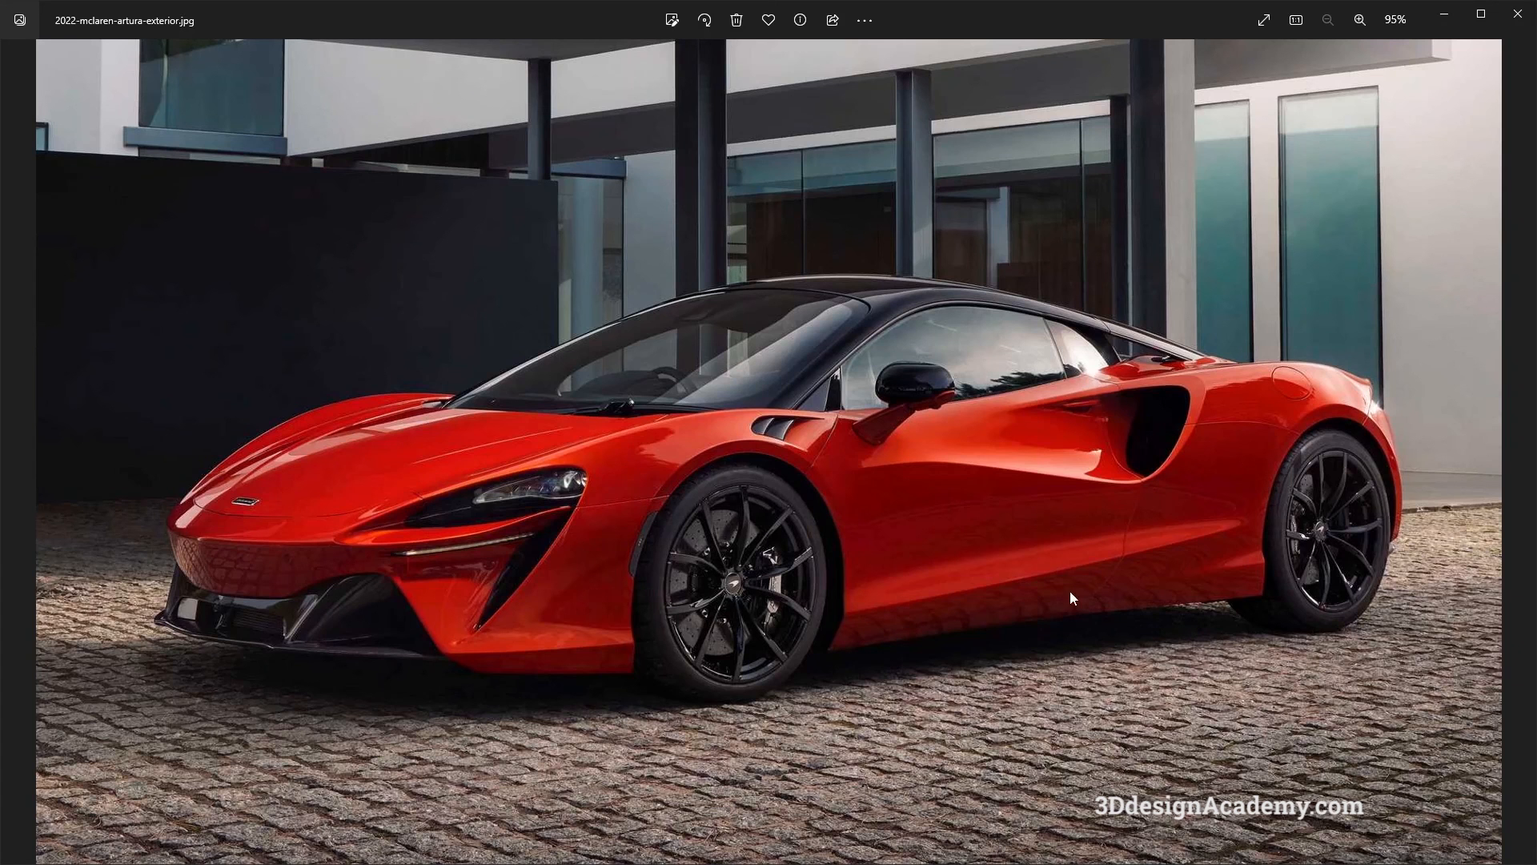
key("alt+Tab")
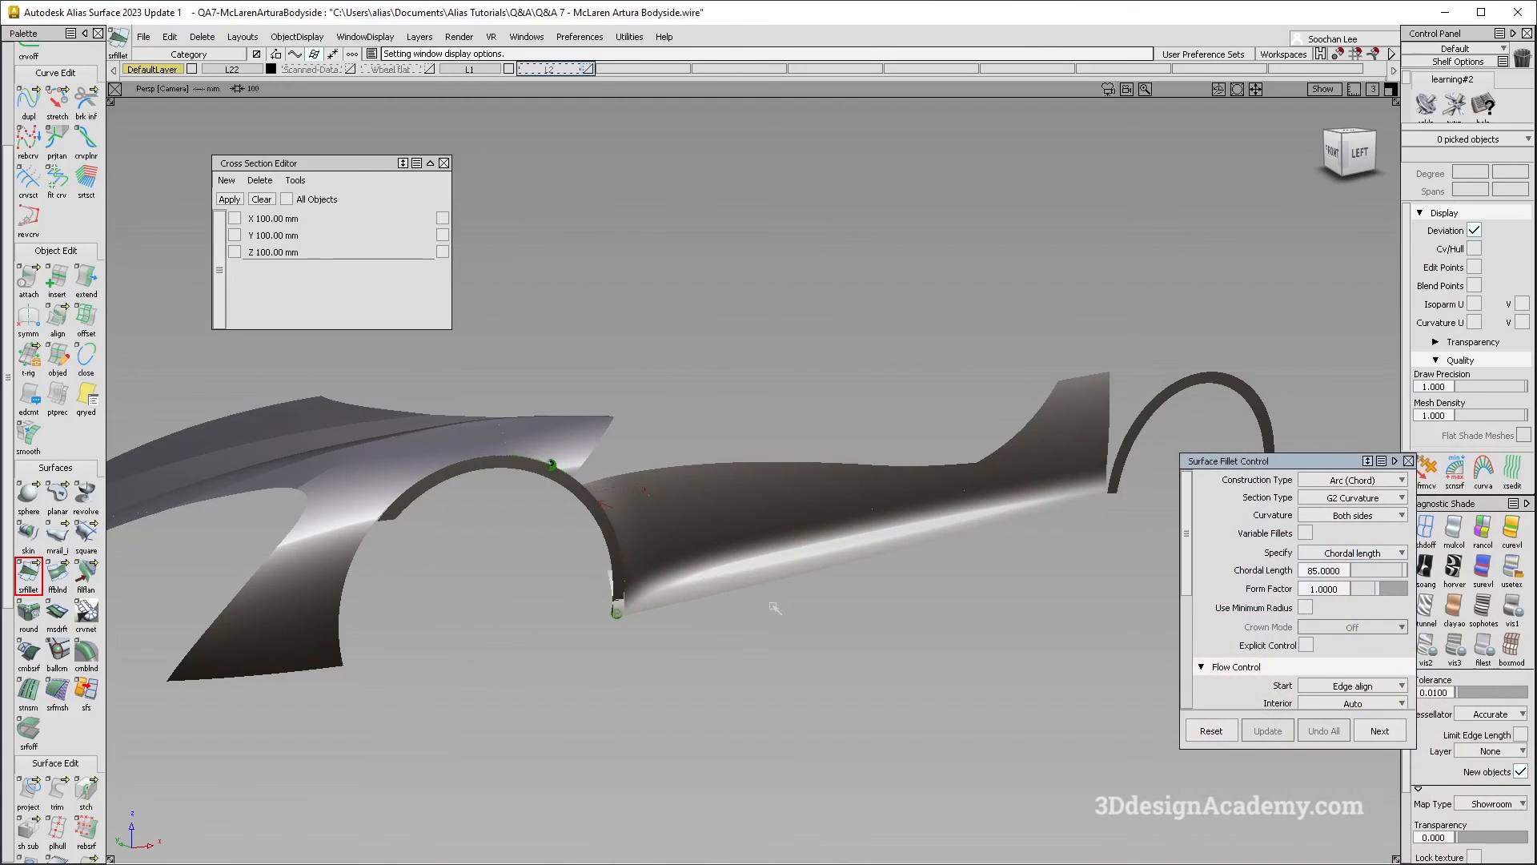
Step: Intersect the wheel arch flange surface with the lower body side surface at the arch's lower rear corner
scroll(653, 595, "up", 5)
left_click_drag(653, 595, 703, 439, "alt+shift")
key("F6")
scroll(541, 556, "up", 3)
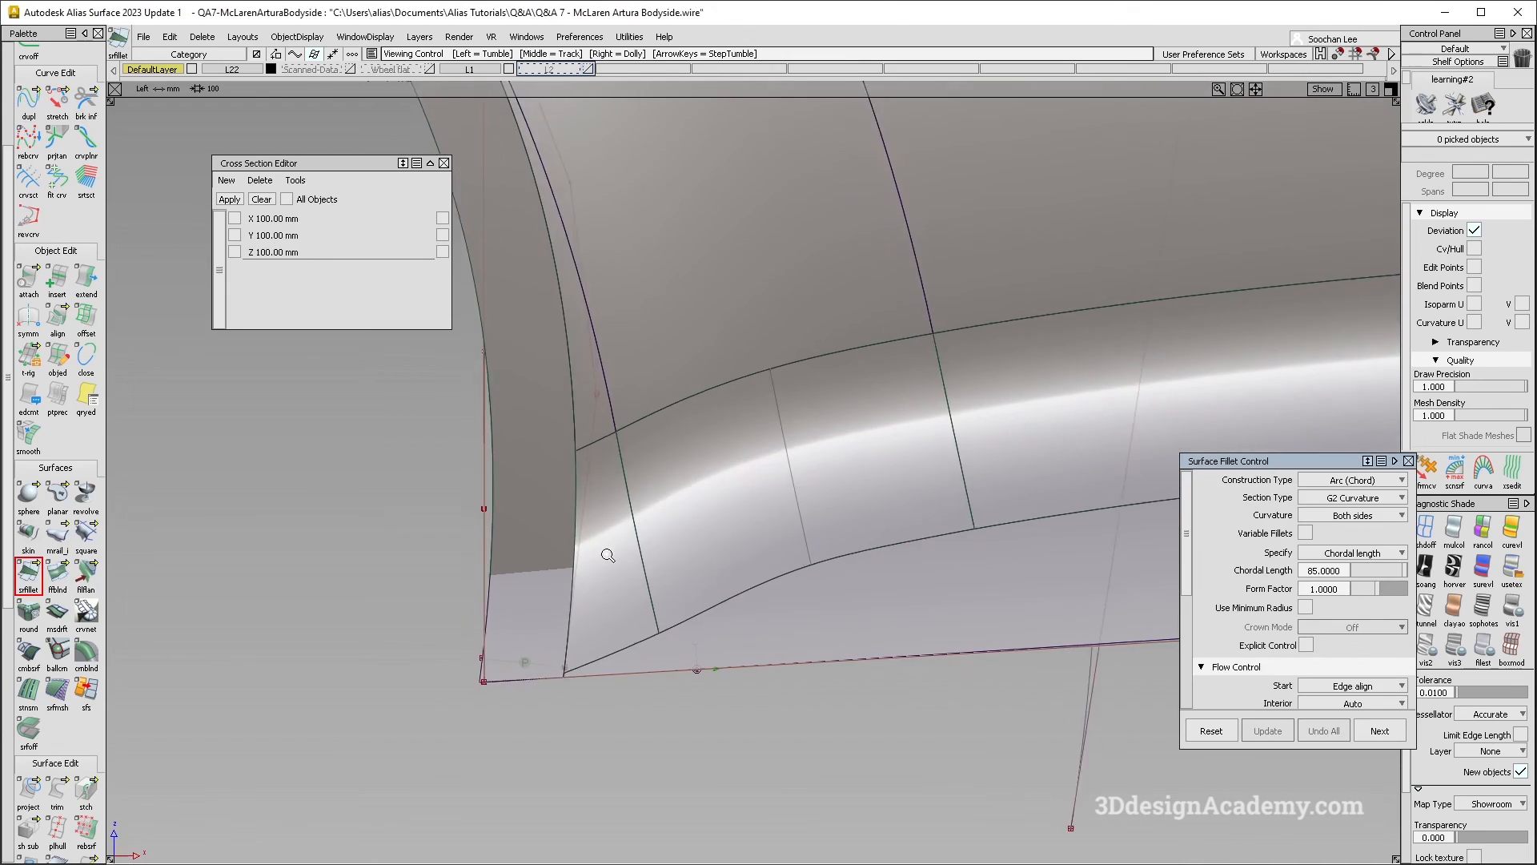
left_click(28, 789)
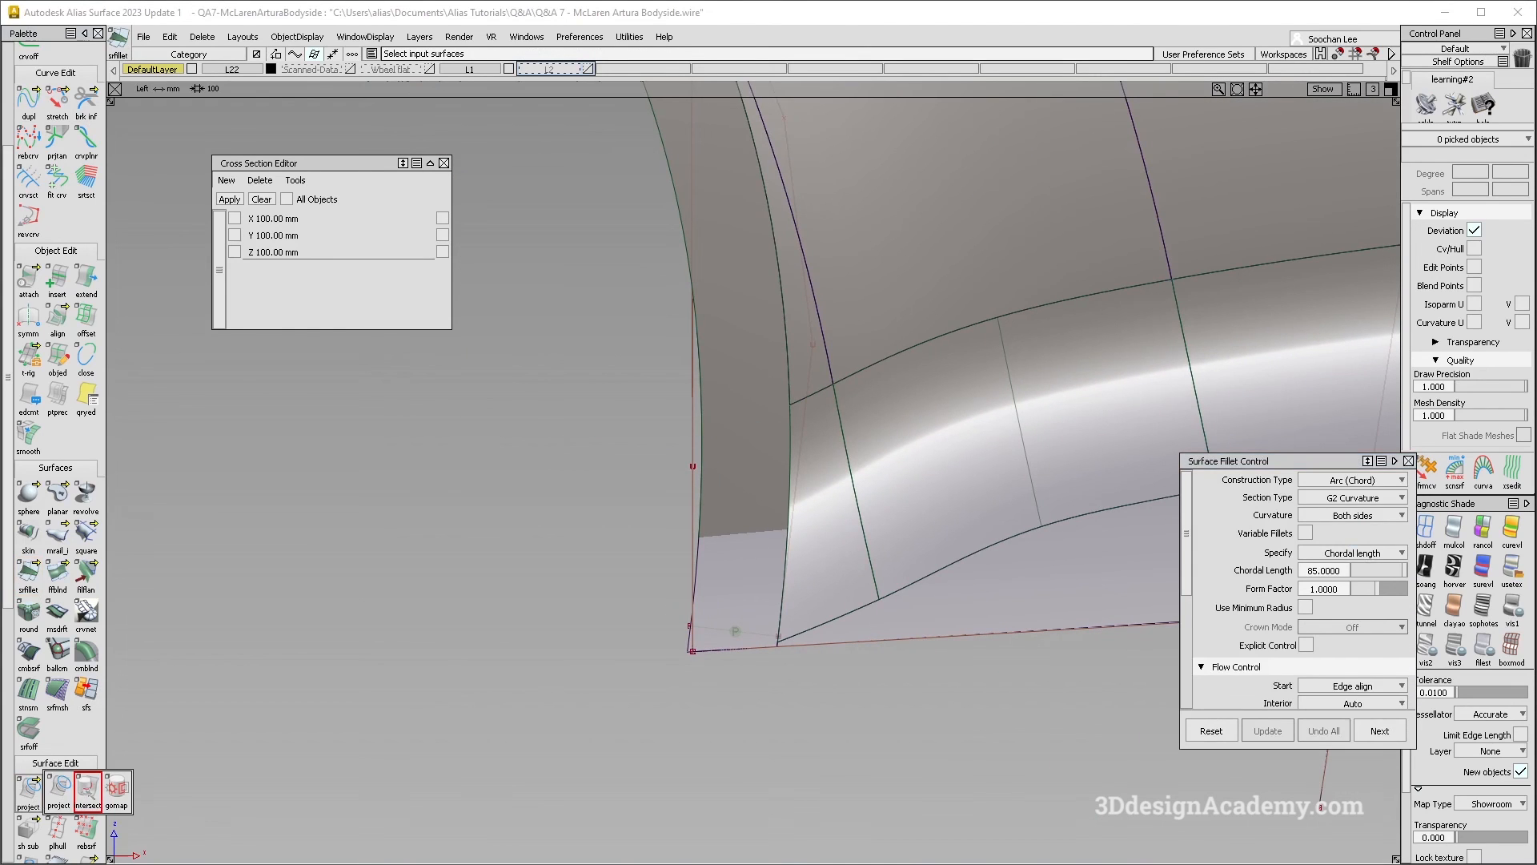
scroll(697, 508, "down", 5)
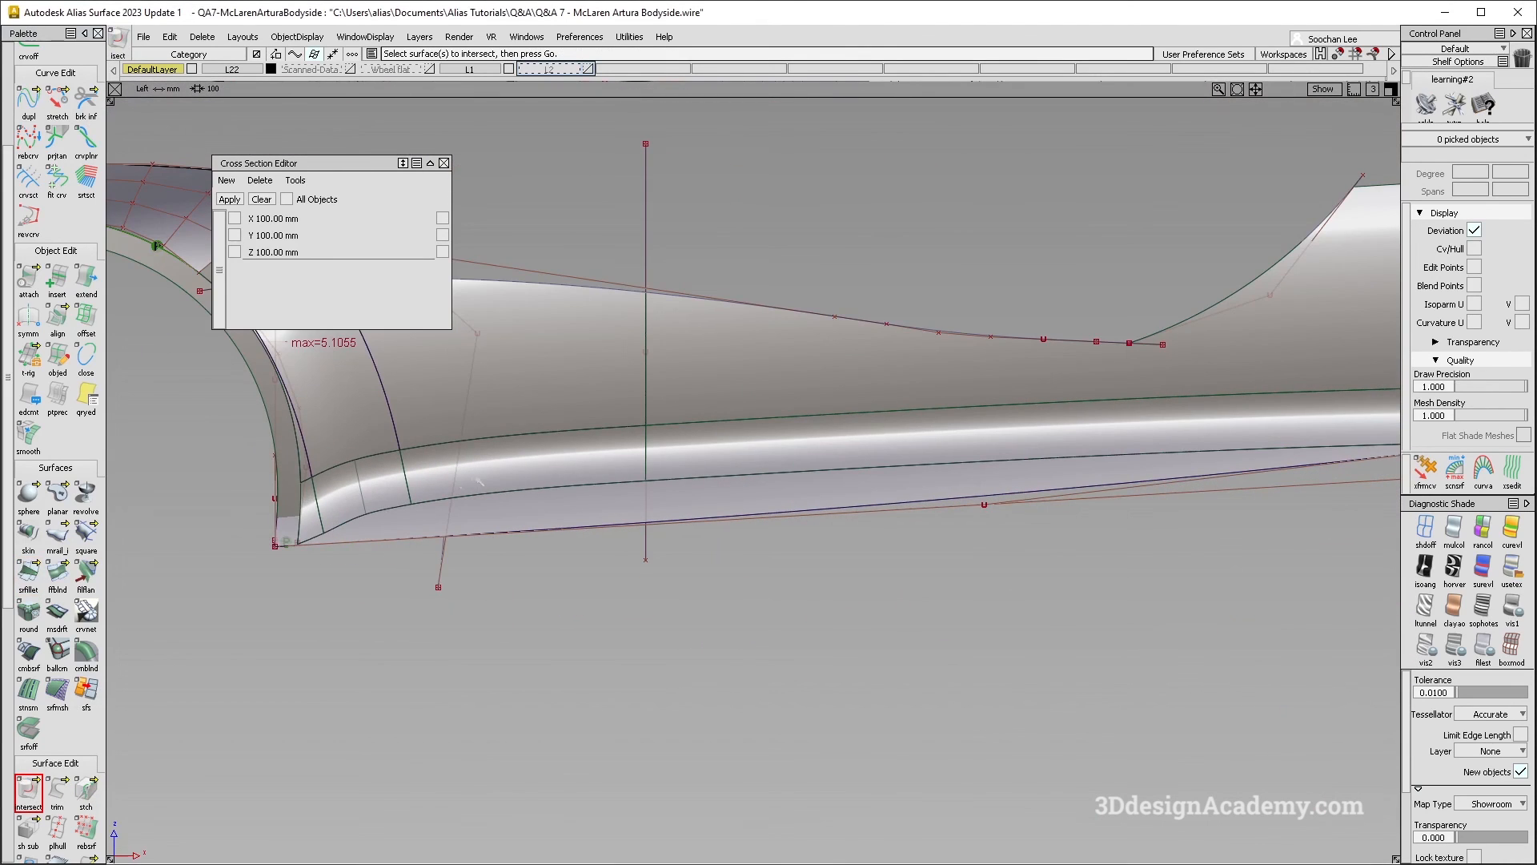
scroll(720, 484, "up", 2)
scroll(621, 500, "up", 3)
left_click(626, 505)
left_click(626, 505)
scroll(632, 449, "up", 3)
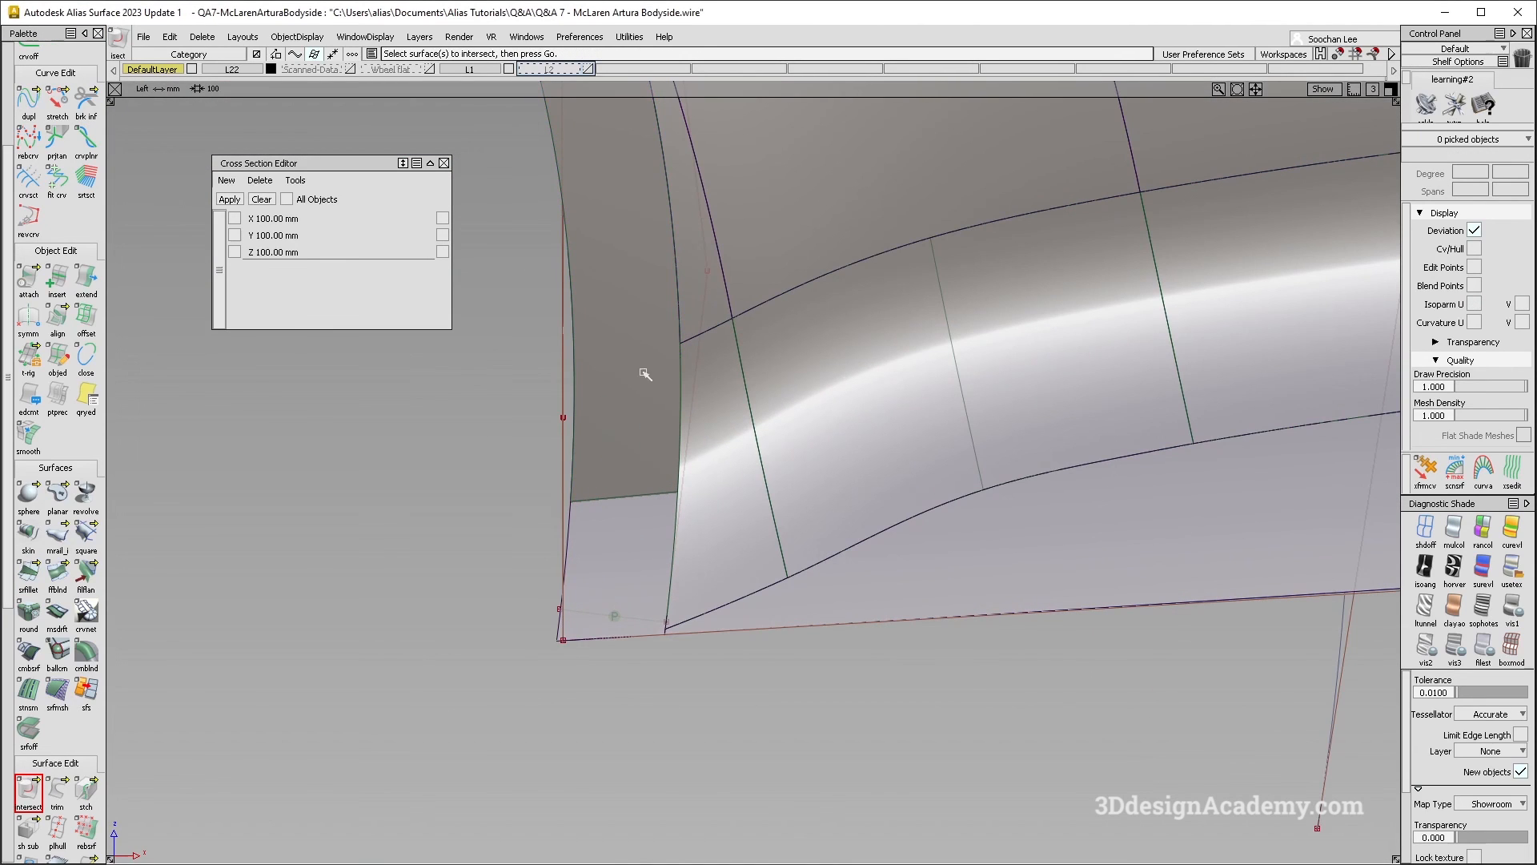
middle_click_drag(1009, 393, 861, 480, "alt+shift")
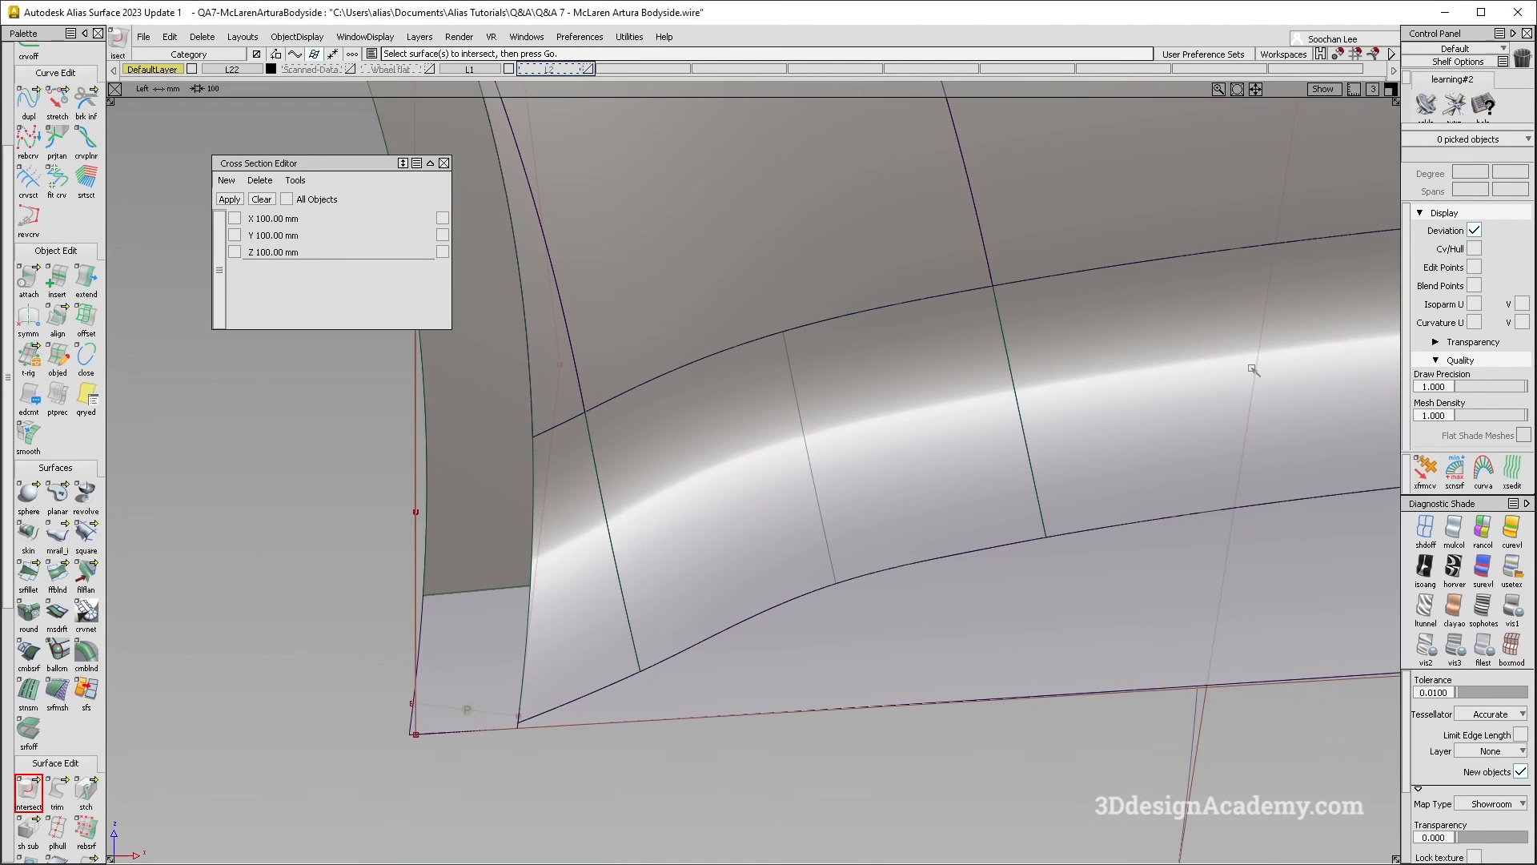
Step: Create two short curves across the wheel arch flange, one level with the fillet's upper corner and one along the bottom edge
middle_click_drag(274, 662, 553, 628, "alt+shift")
scroll(56, 108, "up", 4)
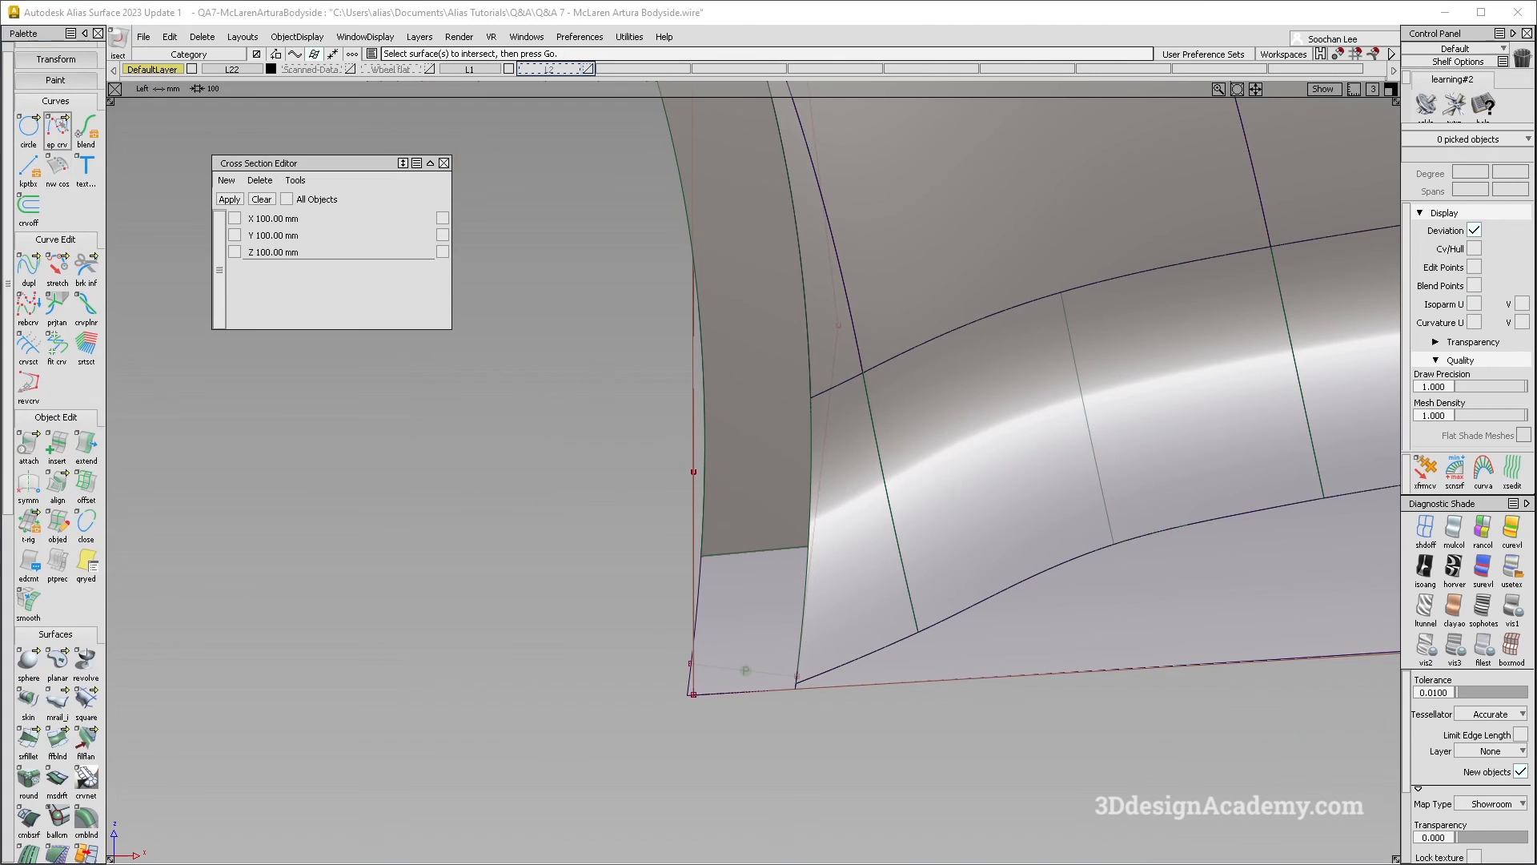
left_click(779, 549)
left_click_drag(750, 510, 768, 544, "ctrl+shift")
left_click(784, 548)
middle_click_drag(799, 532, 799, 446, "ctrl+shift")
left_click_drag(824, 391, 751, 439, "ctrl+alt")
key("ctrl+c")
key("ctrl+v")
left_click_drag(728, 406, 767, 459, "ctrl+shift")
left_click_drag(742, 384, 767, 425)
middle_click_drag(751, 470, 778, 514, "ctrl+shift")
middle_click_drag(732, 494, 783, 498, "ctrl+shift")
left_click_drag(757, 498, 770, 498)
right_click_drag(771, 498, 599, 363, "ctrl+shift")
scroll(56, 400, "down", 4)
Step: Project the short cross curves onto the flange and lower body side surfaces along the Y vector as curves on surface
mouse_move(28, 798)
left_mouse_down()
mouse_move(56, 801)
mouse_move(28, 798)
left_mouse_up()
left_click(757, 689)
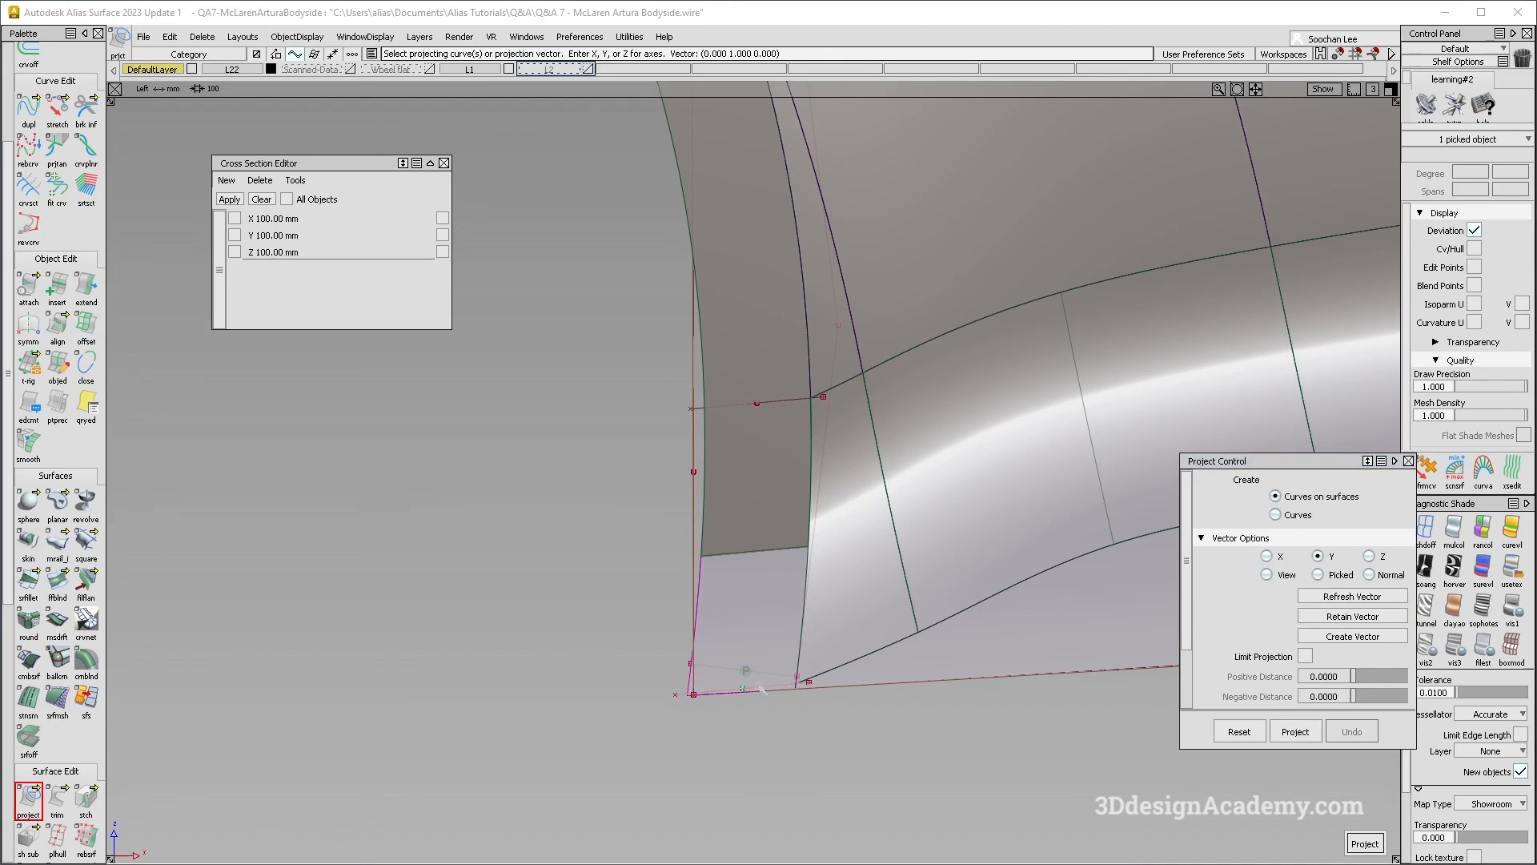
key("space")
left_click(765, 461)
key("space")
left_click(755, 404)
key("space")
left_click_drag(721, 336, 767, 383, "ctrl+shift")
left_click(809, 686)
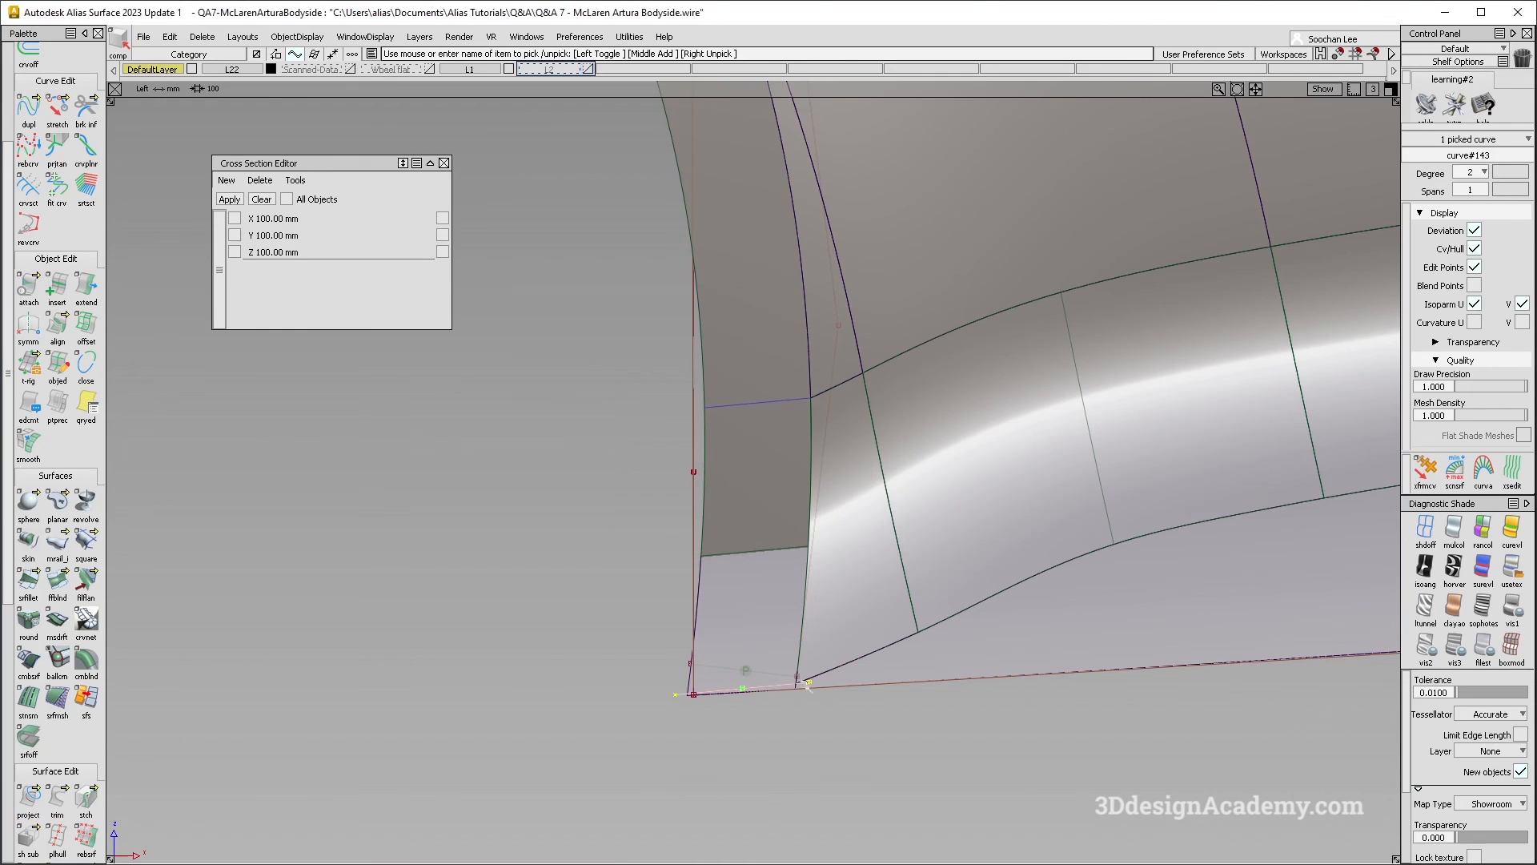
Step: Trim away the wheel arch flange below the projected curve at the fillet's upper corner
left_click(57, 798)
left_click(740, 358)
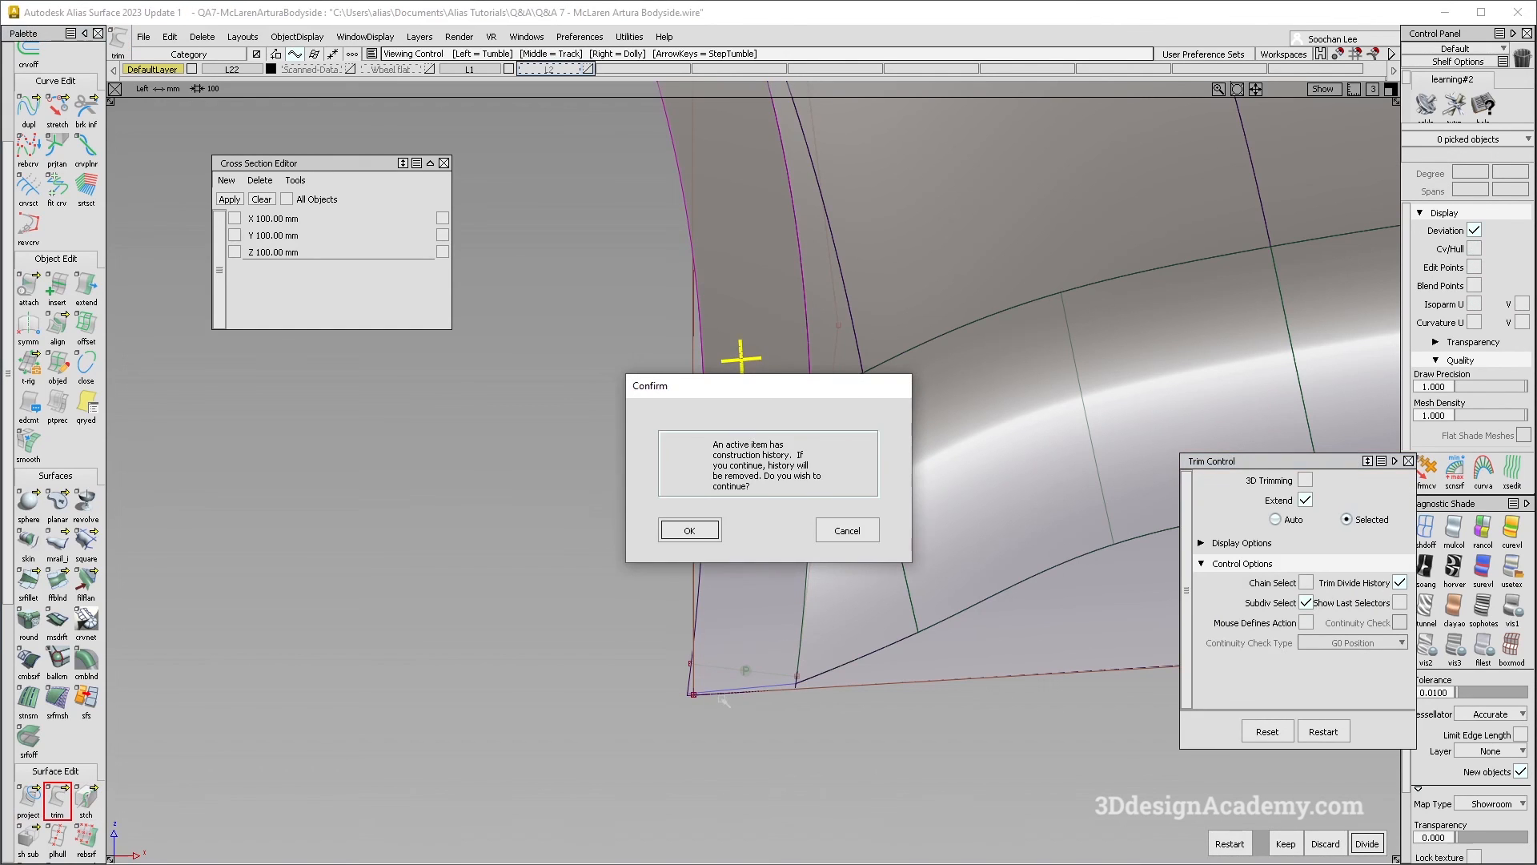
left_click(851, 534)
right_click_drag(731, 521, 711, 724, "alt+shift")
left_click(837, 712)
key("space")
key("F8")
left_click_drag(937, 286, 576, 190)
left_click(212, 36)
left_click(207, 74)
Step: Fill the flange gap with a one-generation Birail from the fillet's end edge, using the trimmed flange and lower body side edges as rails
left_click_drag(315, 233, 351, 381, "ctrl+shift")
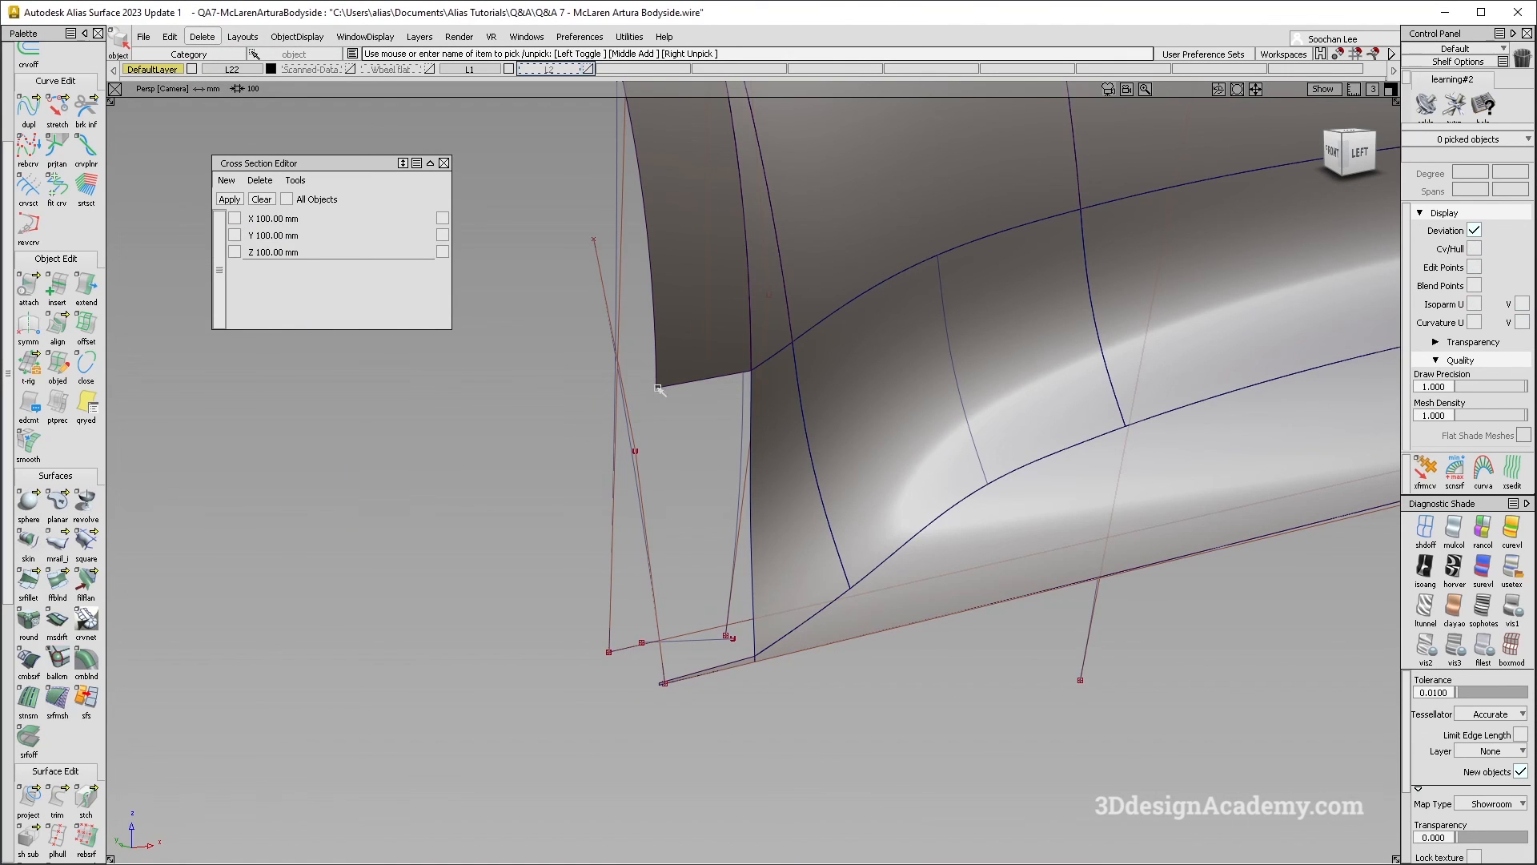
right_click_drag(641, 631, 336, 384, "alt+shift")
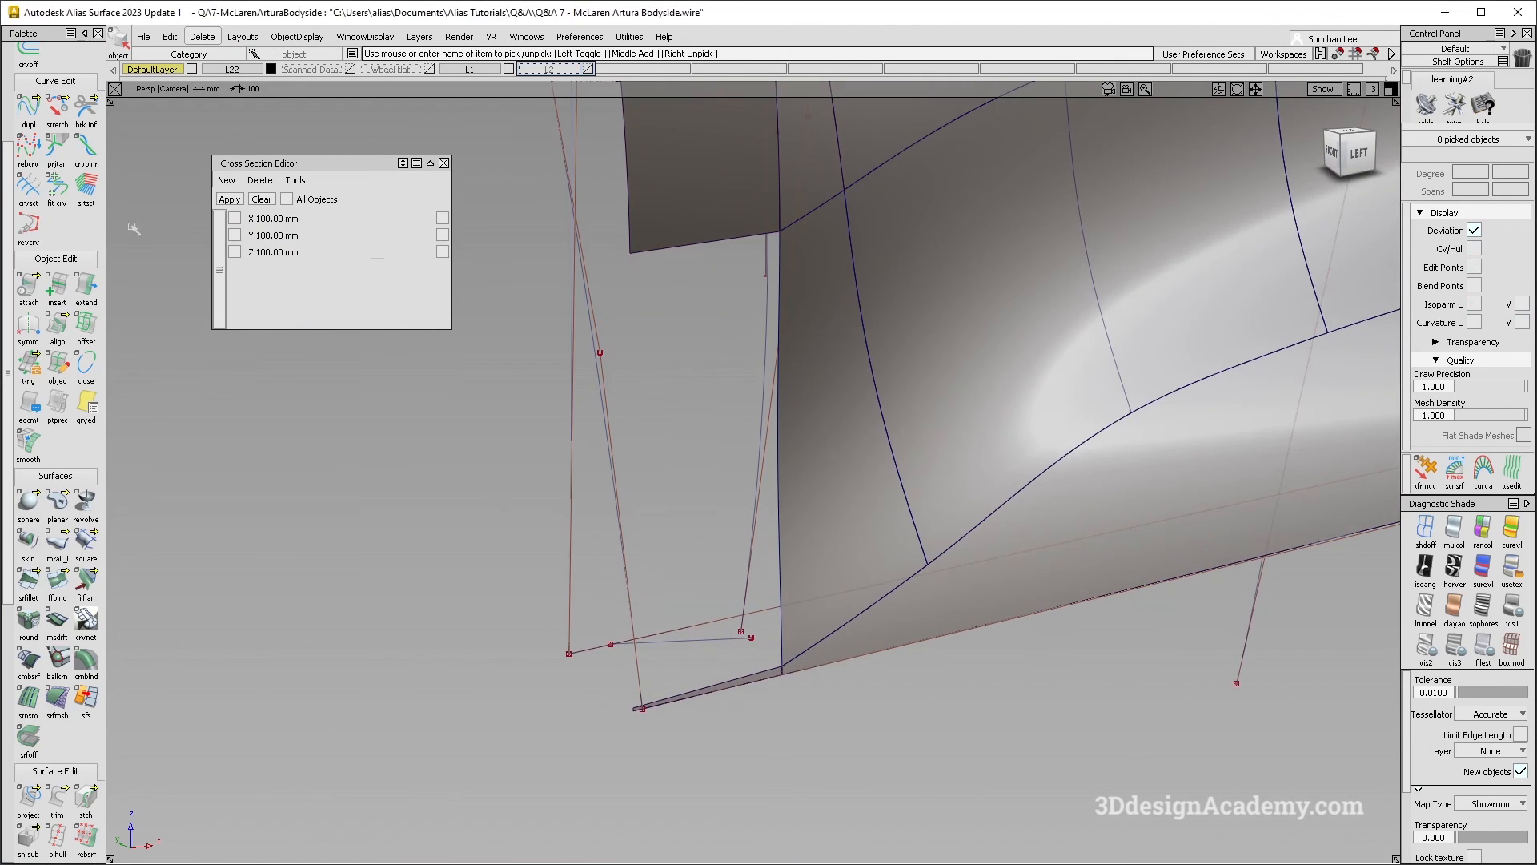
scroll(71, 471, "up", 3)
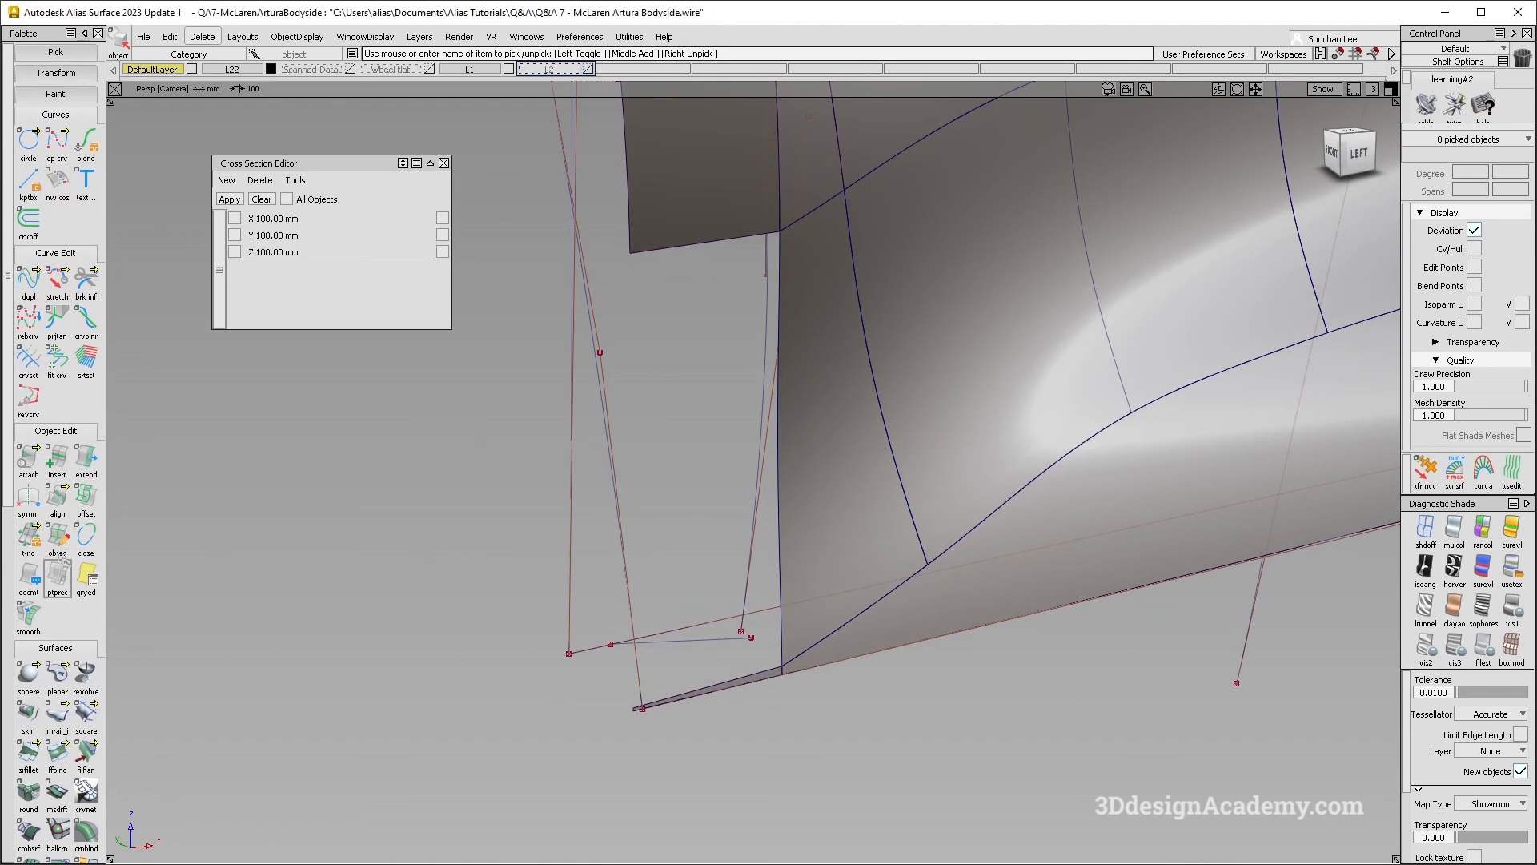
left_click(71, 725)
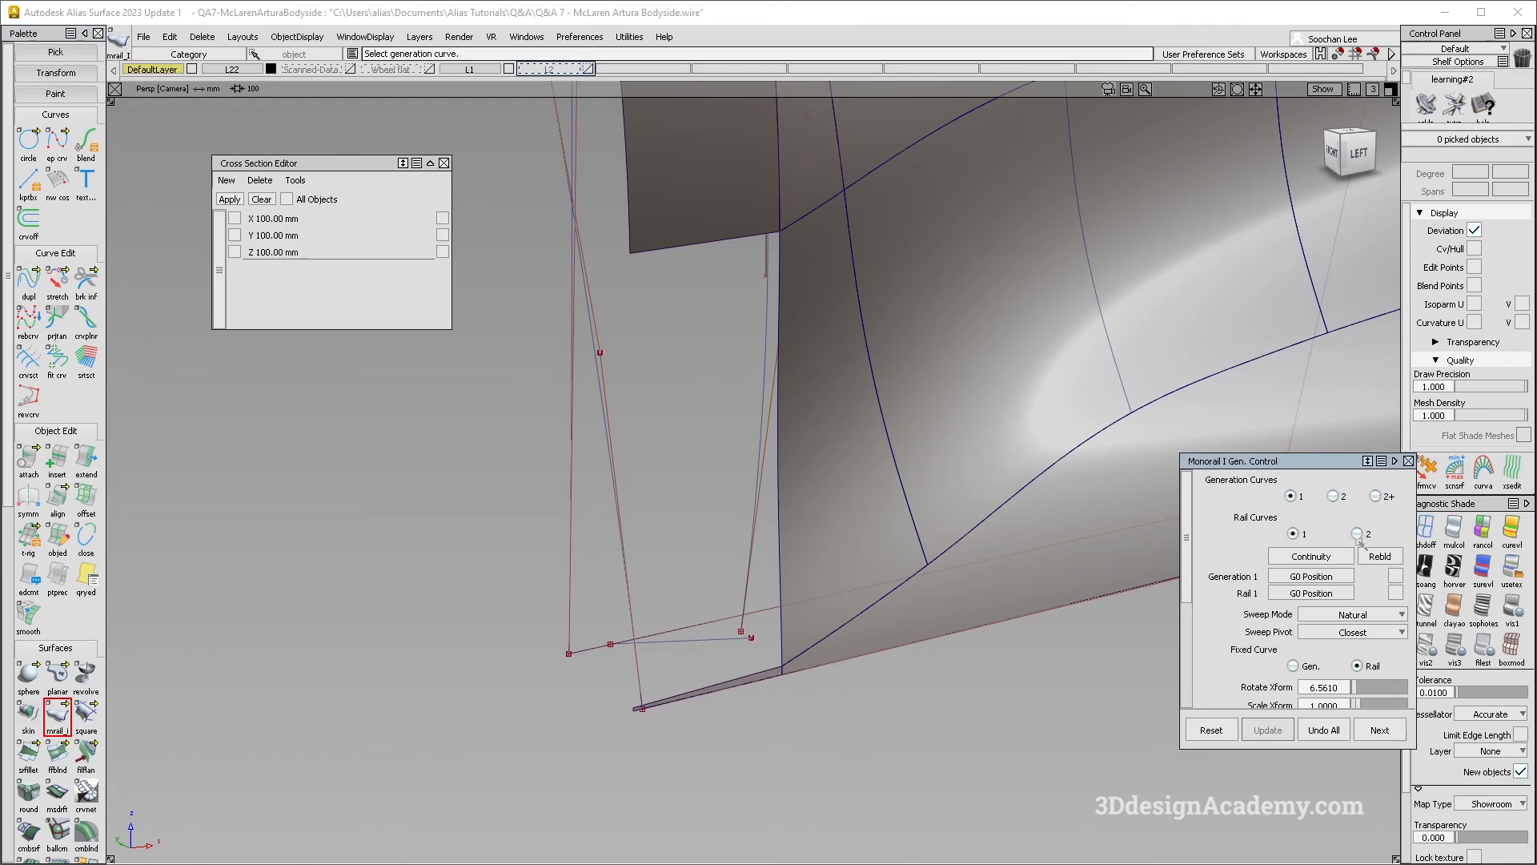
left_click_drag(1041, 480, 843, 408, "alt+shift")
left_click(1358, 535)
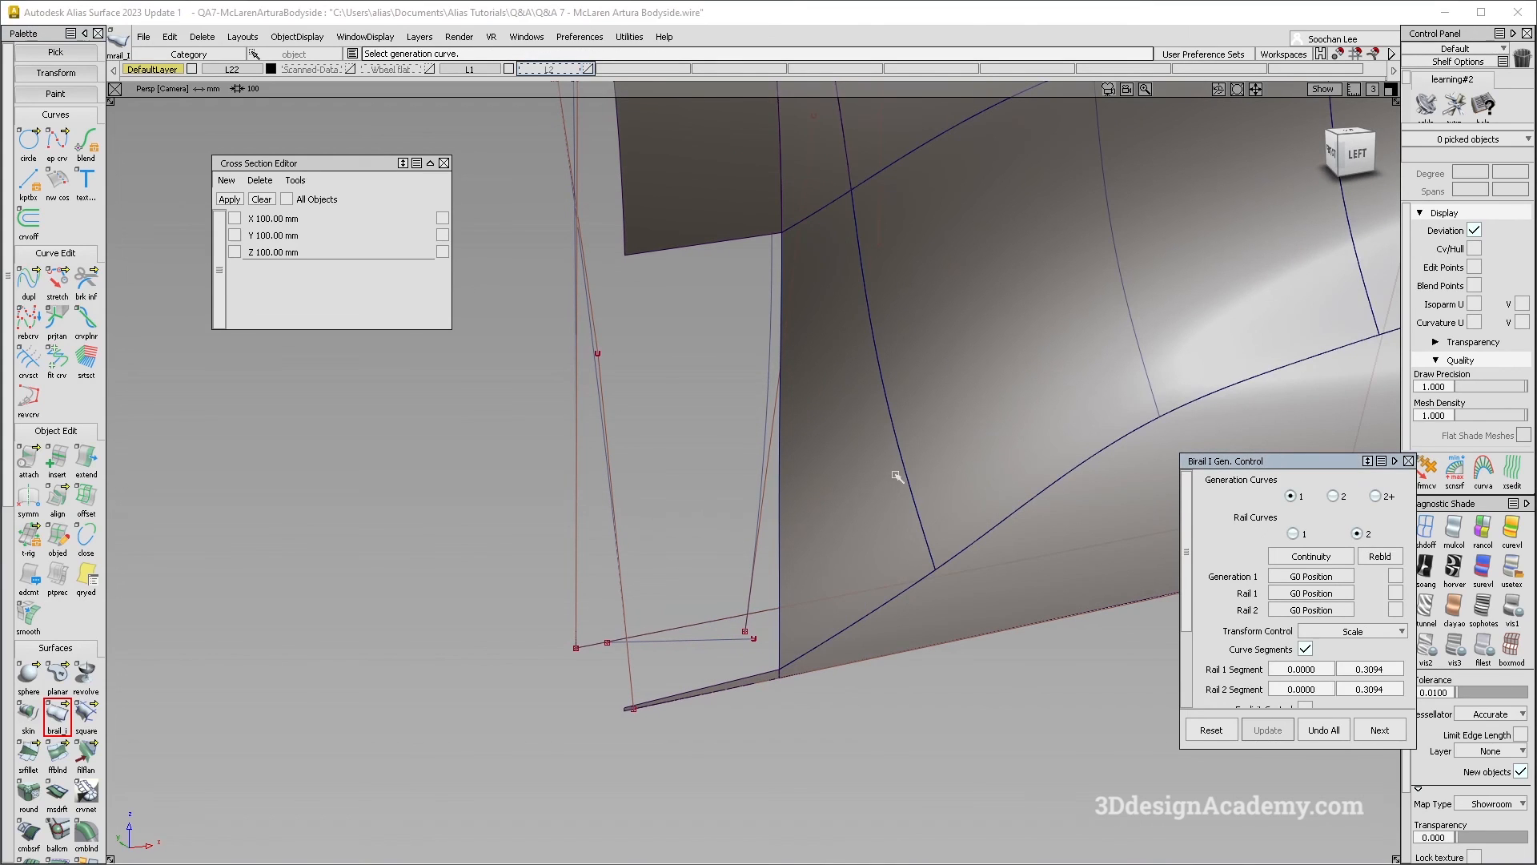
left_click(783, 461)
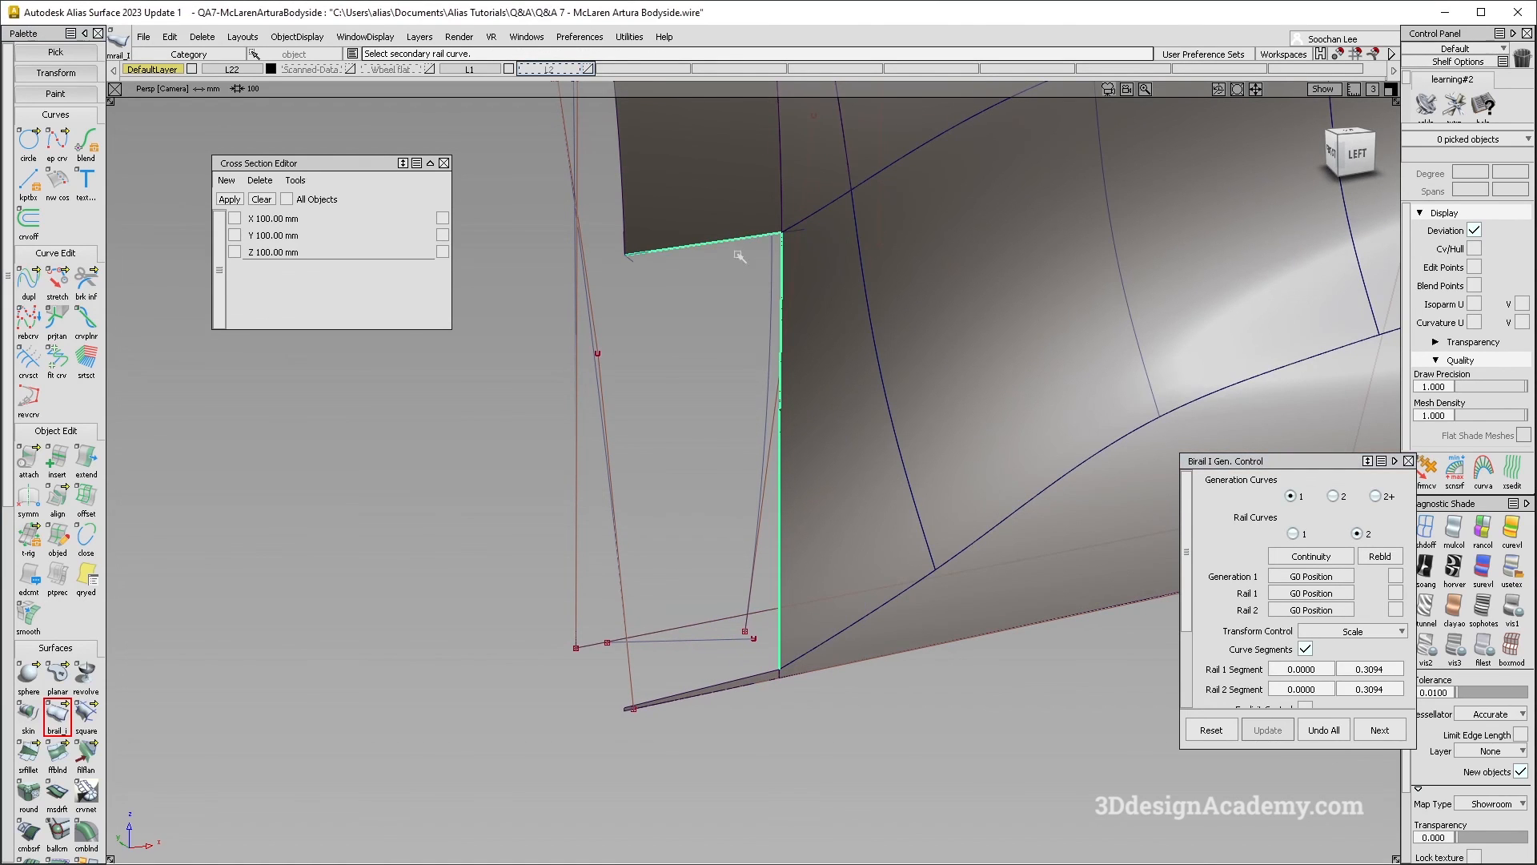
left_click(759, 687)
left_click(762, 680)
right_click_drag(628, 435, 741, 522, "ctrl+shift")
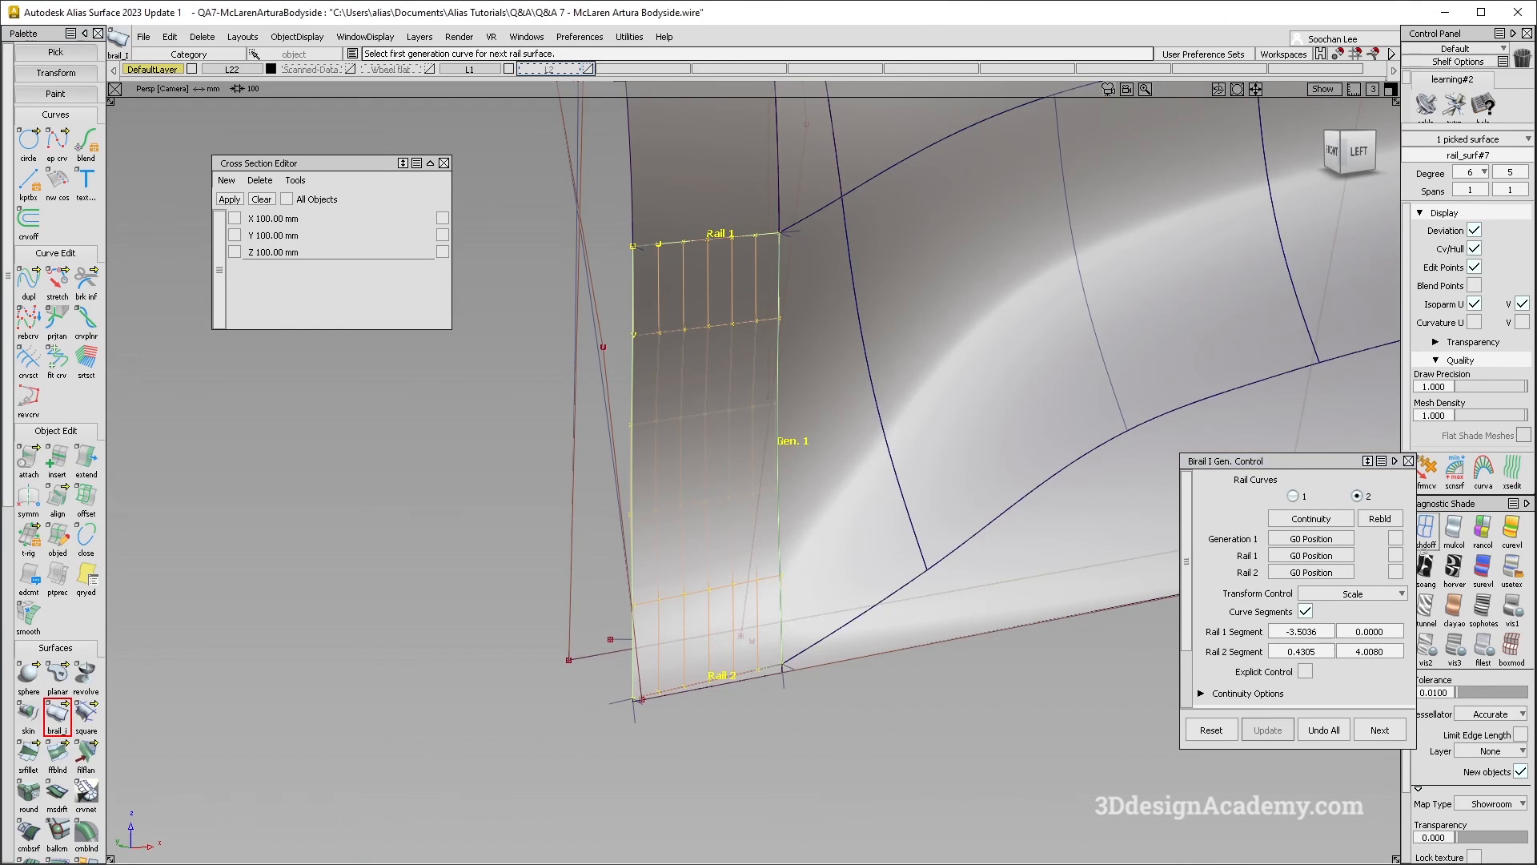
Step: Enable explicit control for the Birail surface and set its rail degree to 2
left_click_drag(771, 354, 760, 350, "alt+shift")
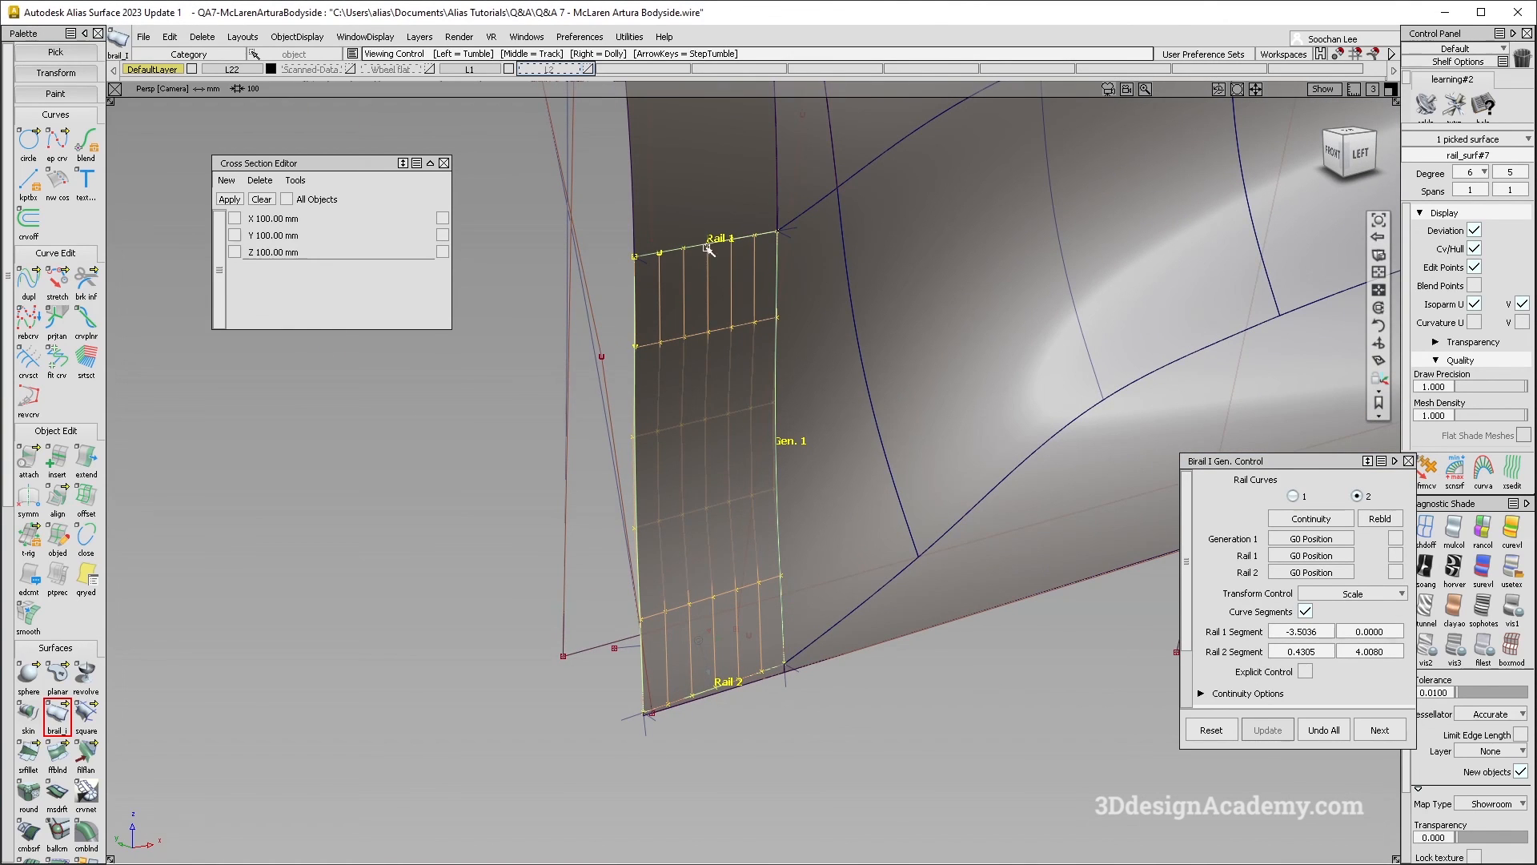
scroll(1356, 638, "down", 2)
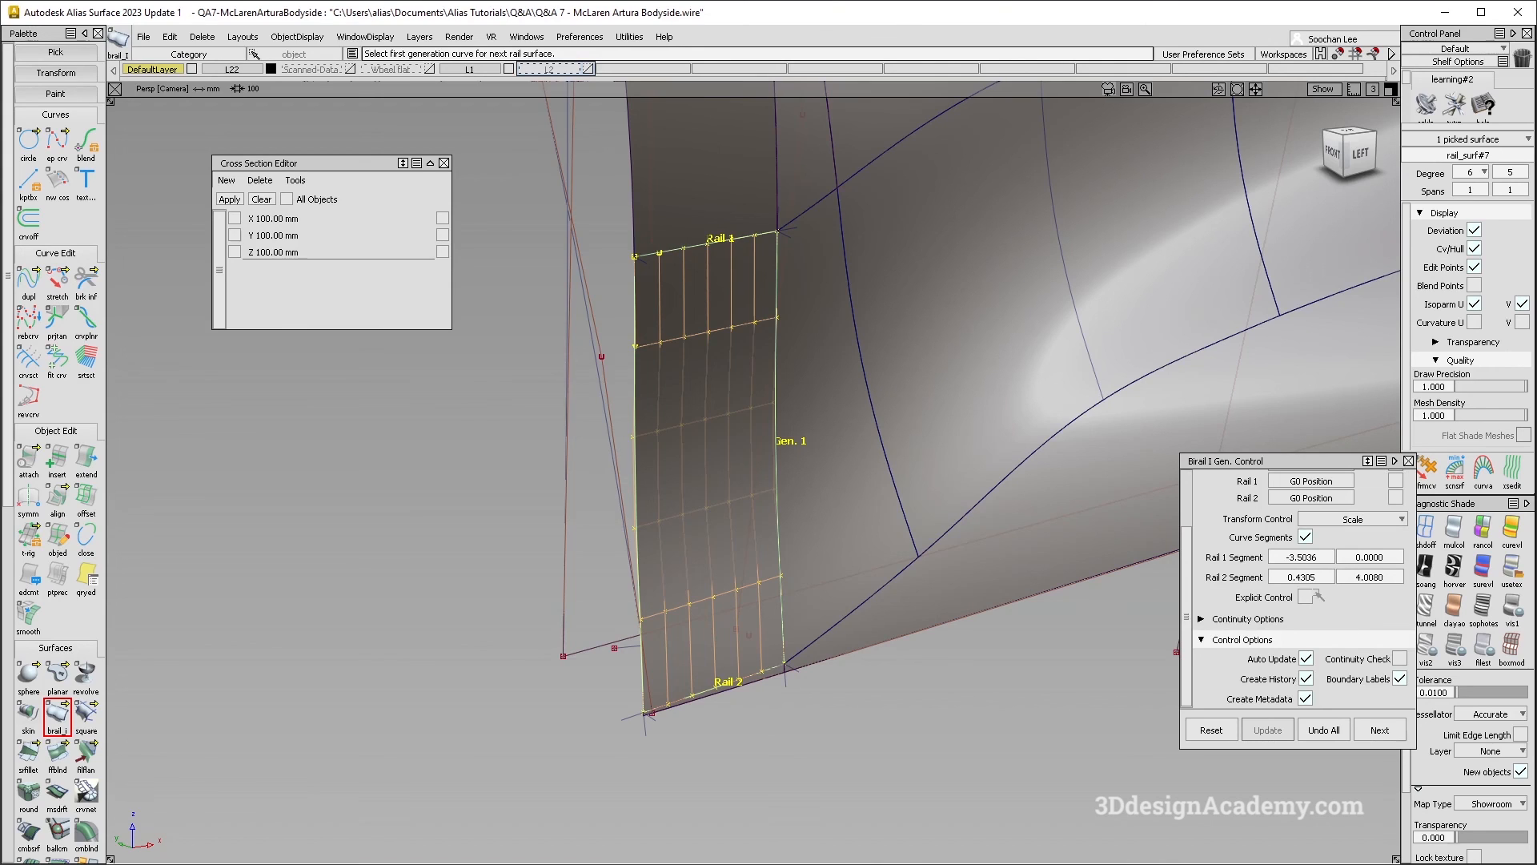
left_click(1316, 597)
left_click_drag(1362, 637, 1378, 657)
left_click_drag(768, 481, 732, 464, "alt+shift")
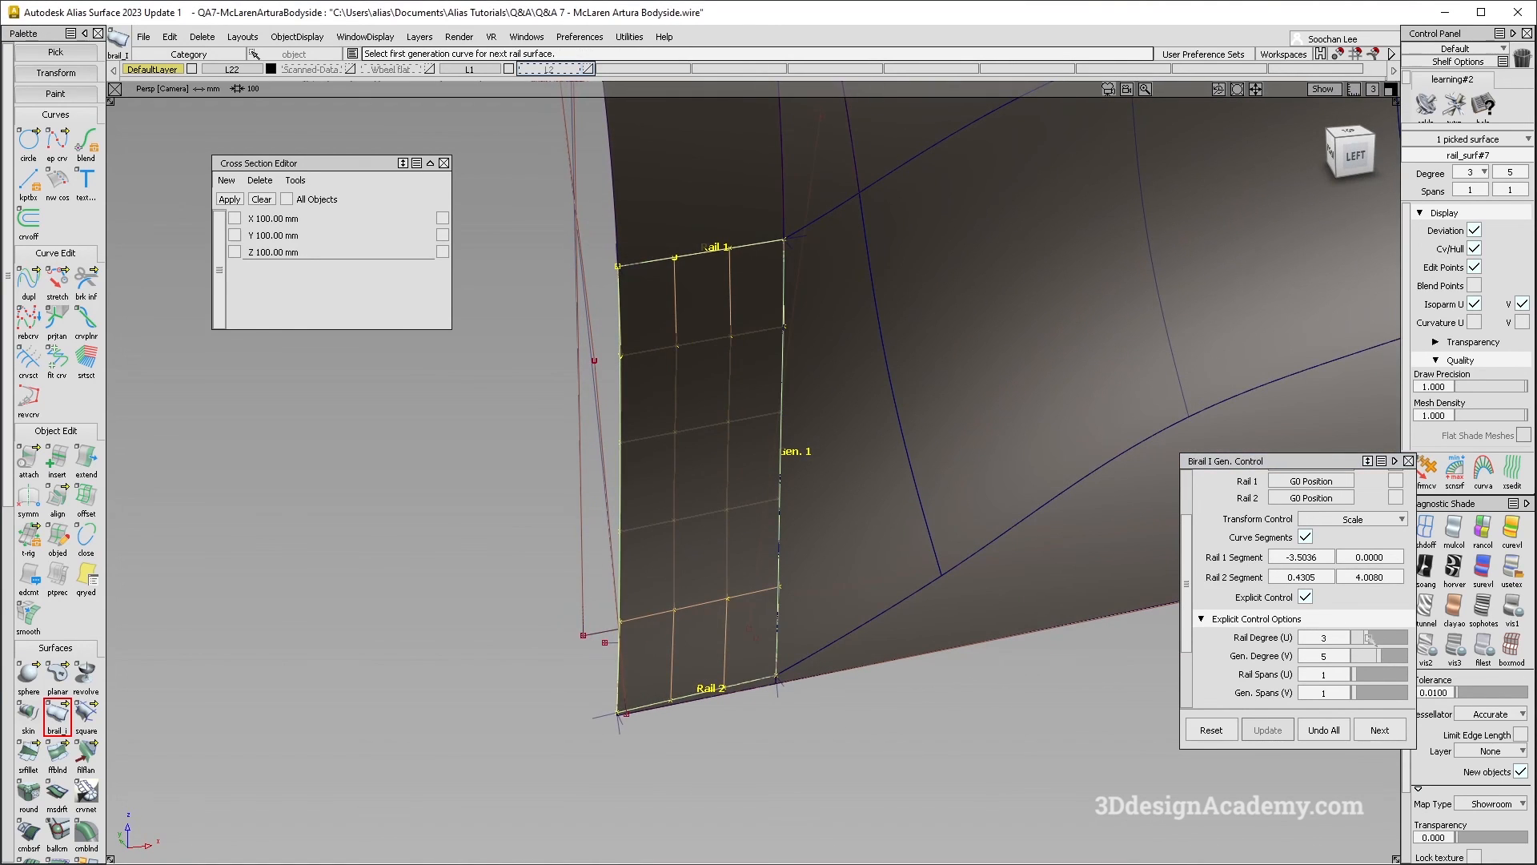
left_click_drag(1365, 638, 1360, 638)
left_click_drag(660, 399, 672, 394, "alt+shift")
left_click(57, 714)
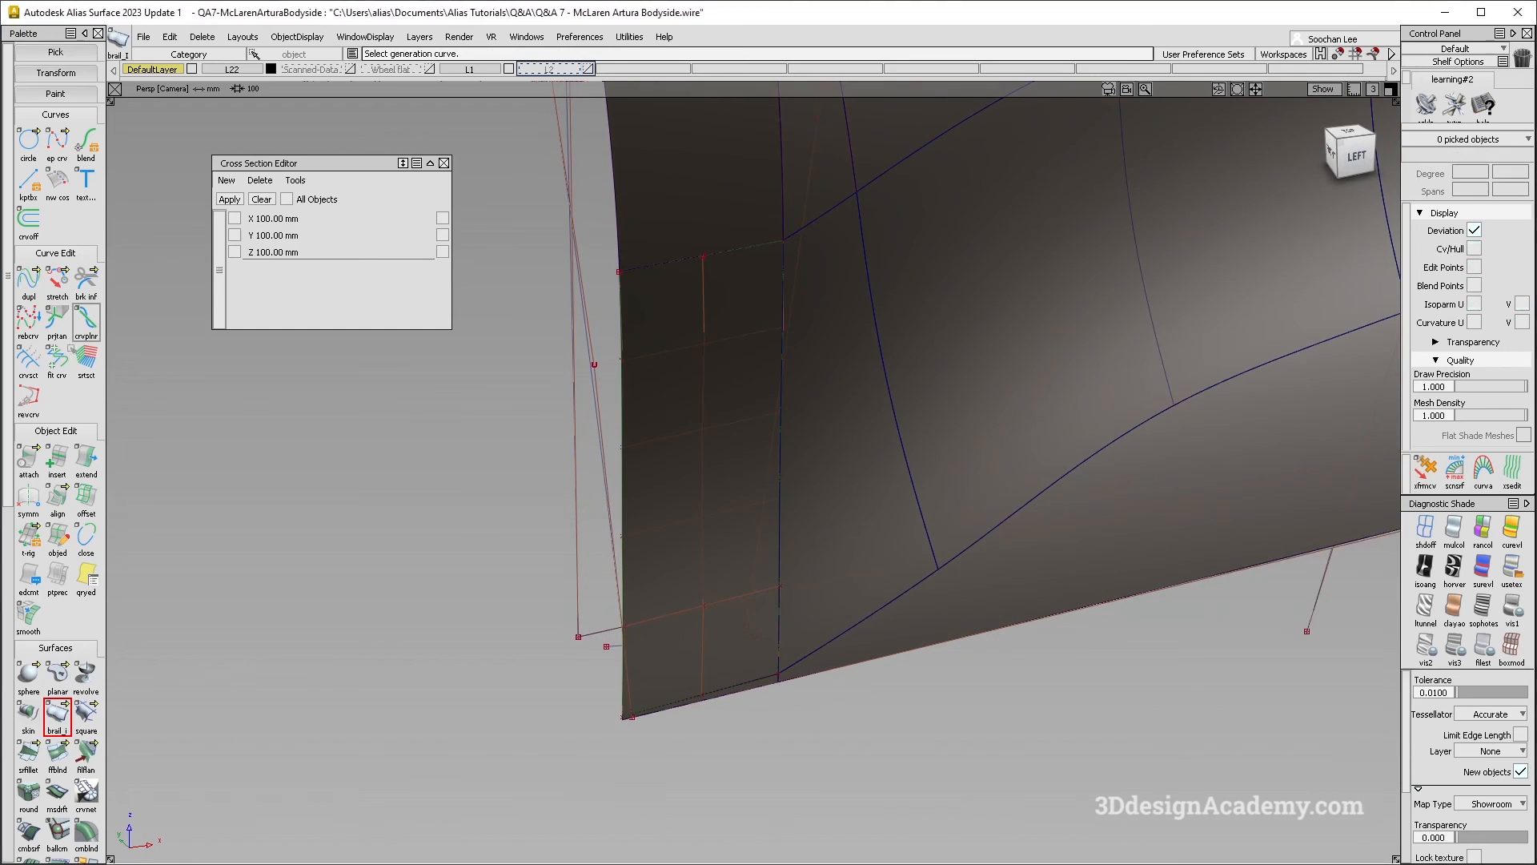
Step: Align the new patch's upper edge to the wheel arch flange with G2 continuity, setting the start flow to Edge
left_click(57, 500)
left_click(728, 251)
key("Return")
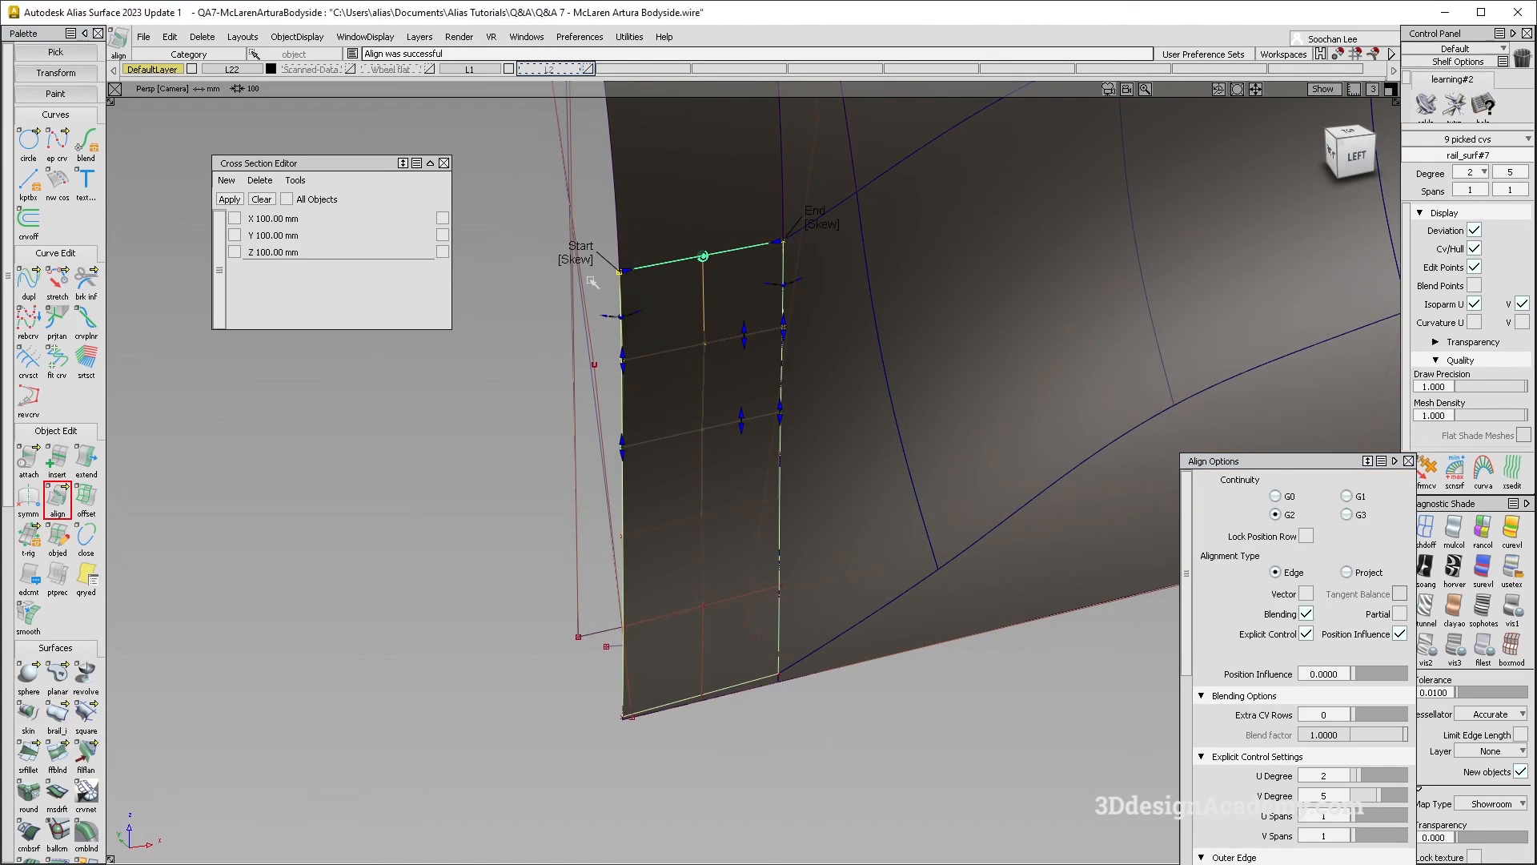
left_click_drag(578, 261, 629, 344, "alt+shift")
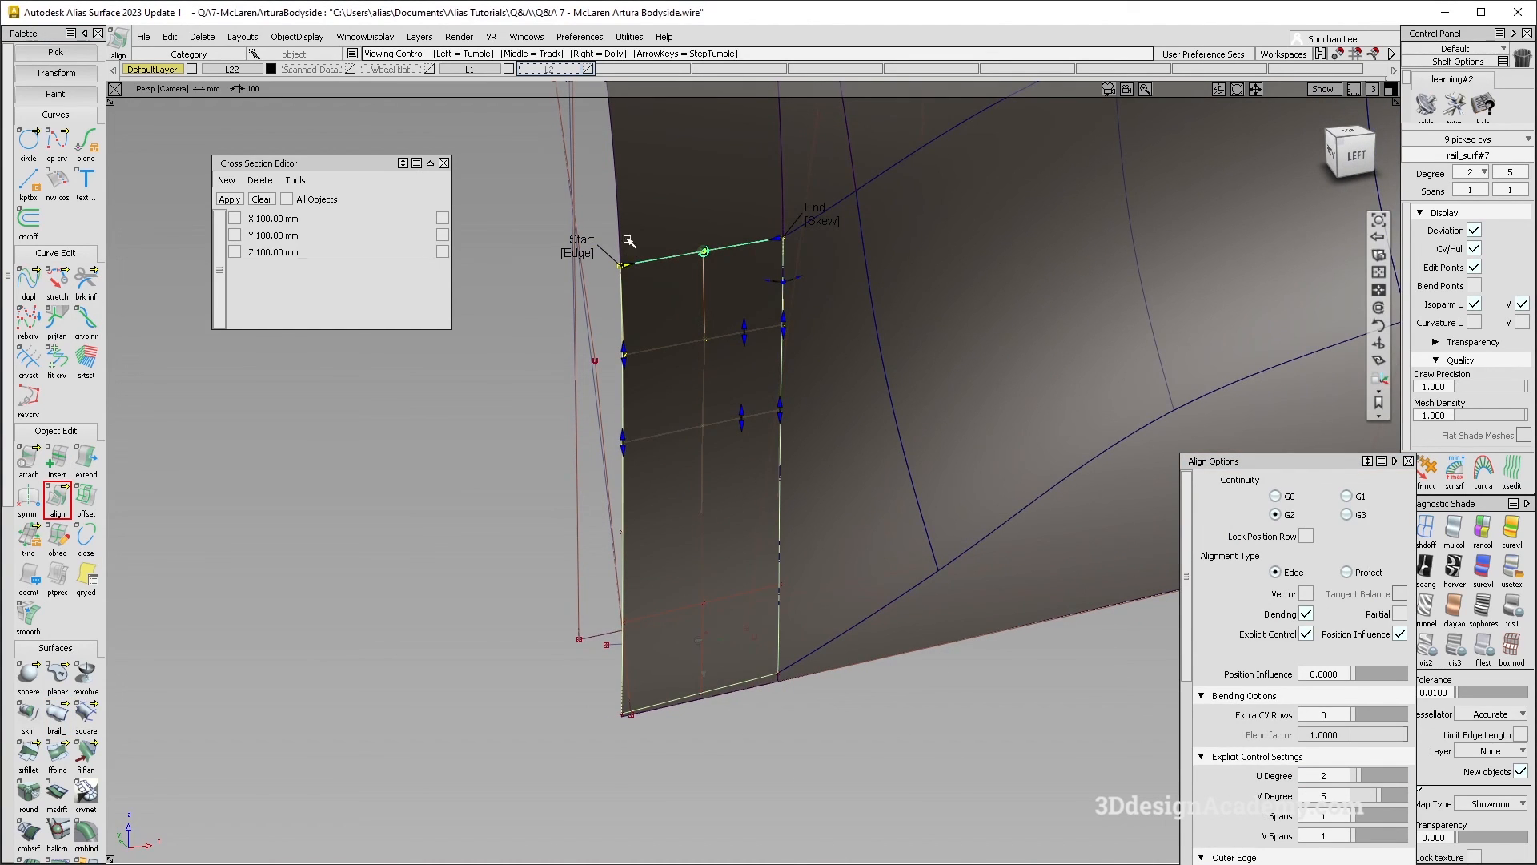
left_click_drag(590, 263, 593, 254, "alt+shift")
Step: Examine the aligned patch's bottom corner and the flow of the flange up along the wheel arch
middle_click_drag(700, 542, 728, 422, "alt+shift")
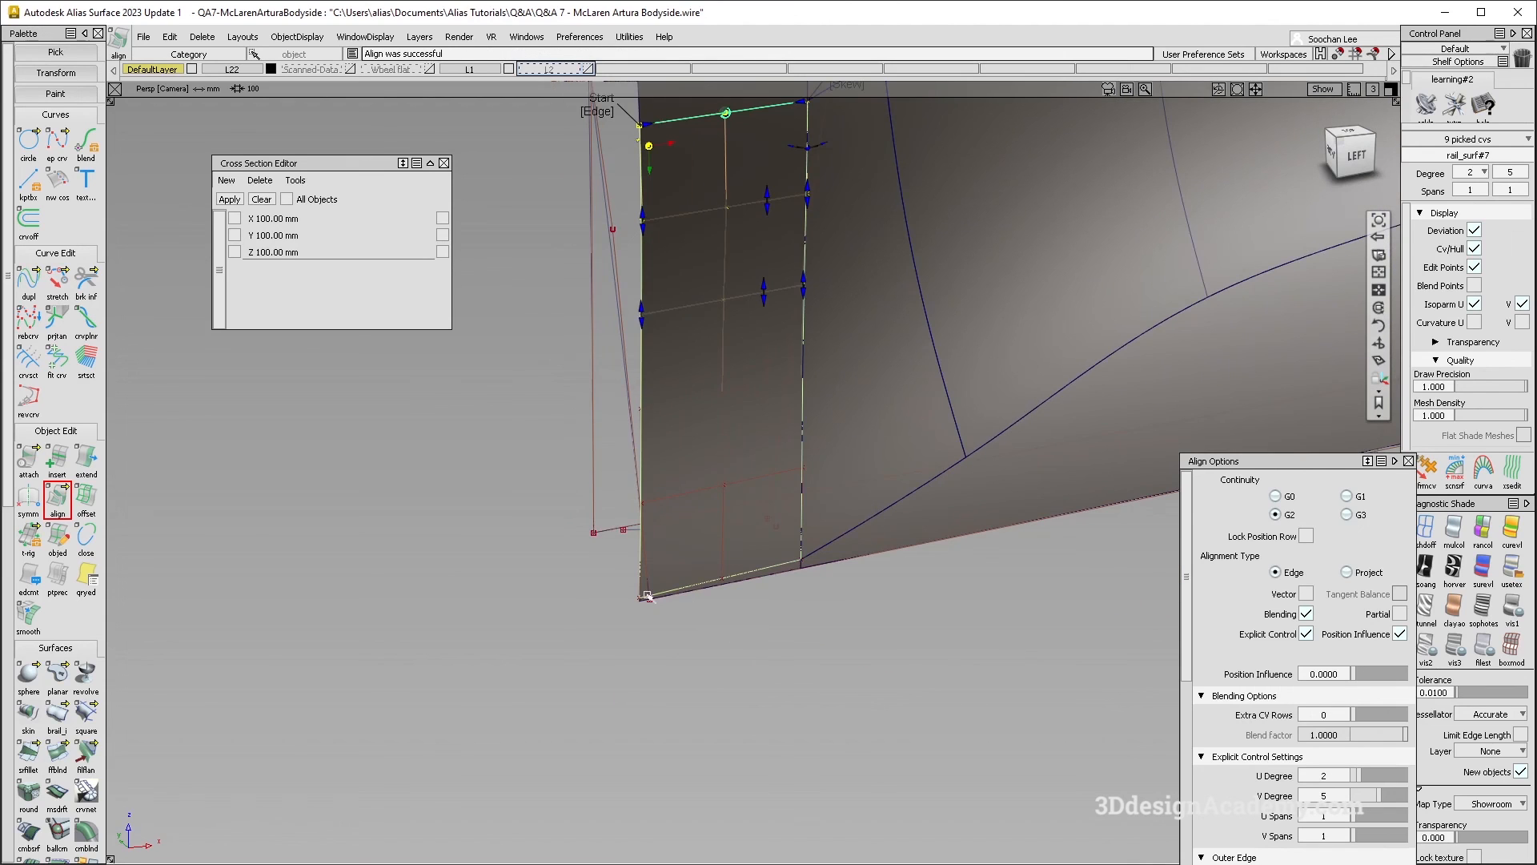
right_click_drag(651, 594, 728, 590, "alt+shift")
key("space")
left_click(723, 581)
left_click(699, 585)
right_click_drag(945, 436, 789, 445, "alt+shift")
left_click_drag(726, 581, 747, 433, "ctrl+shift")
left_click_drag(741, 534, 750, 480, "alt+shift")
key("alt+m")
right_click_drag(749, 481, 609, 480, "alt+shift")
left_click_drag(621, 500, 633, 566, "alt+shift")
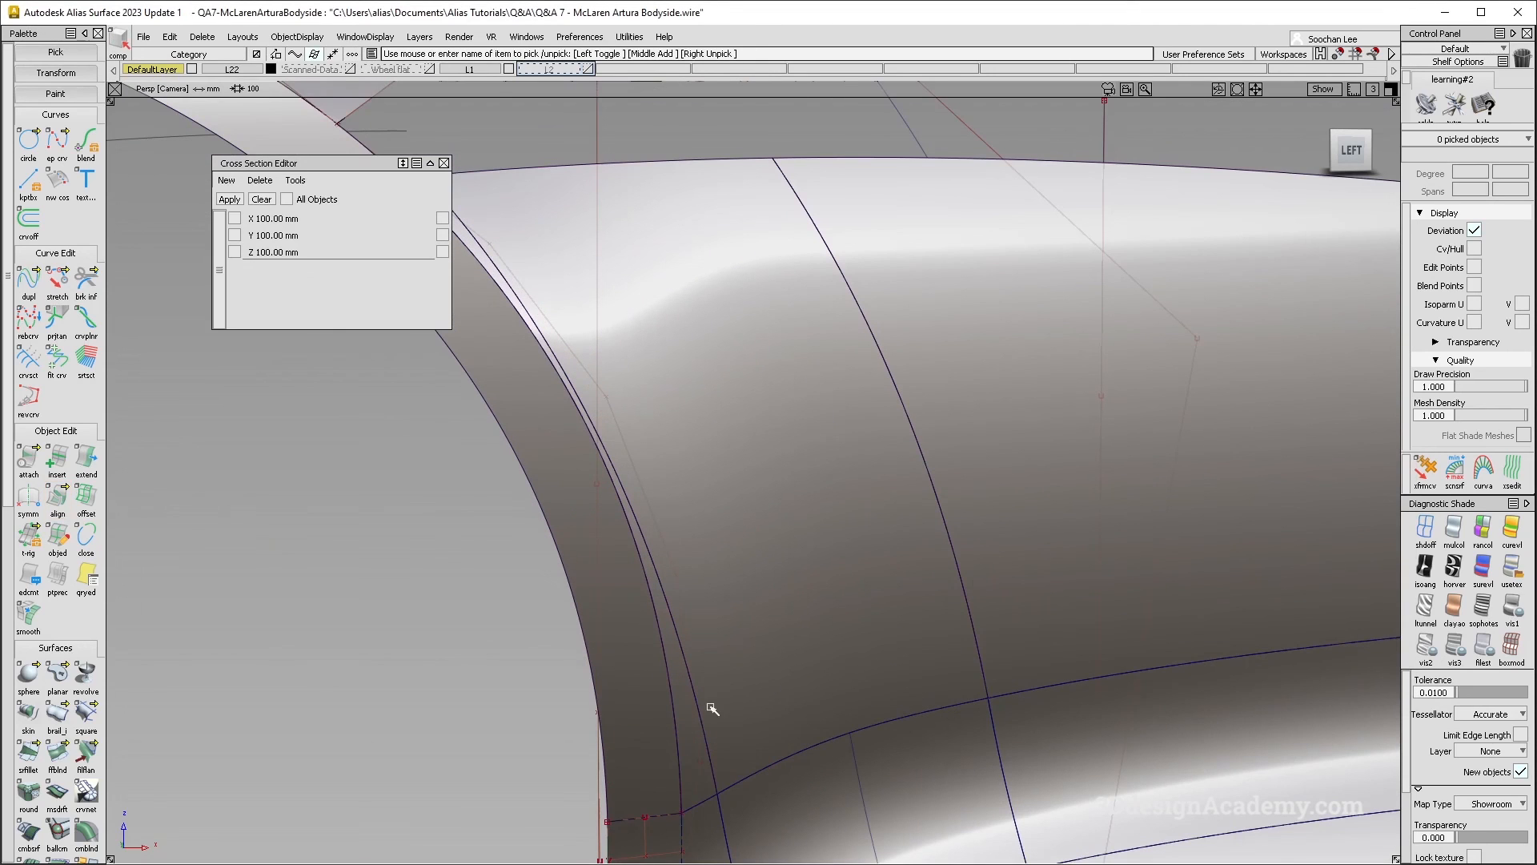
Step: Turn off the CV and hull display on the arch transition surface and the fender surface above the wheel arch
left_click(695, 738)
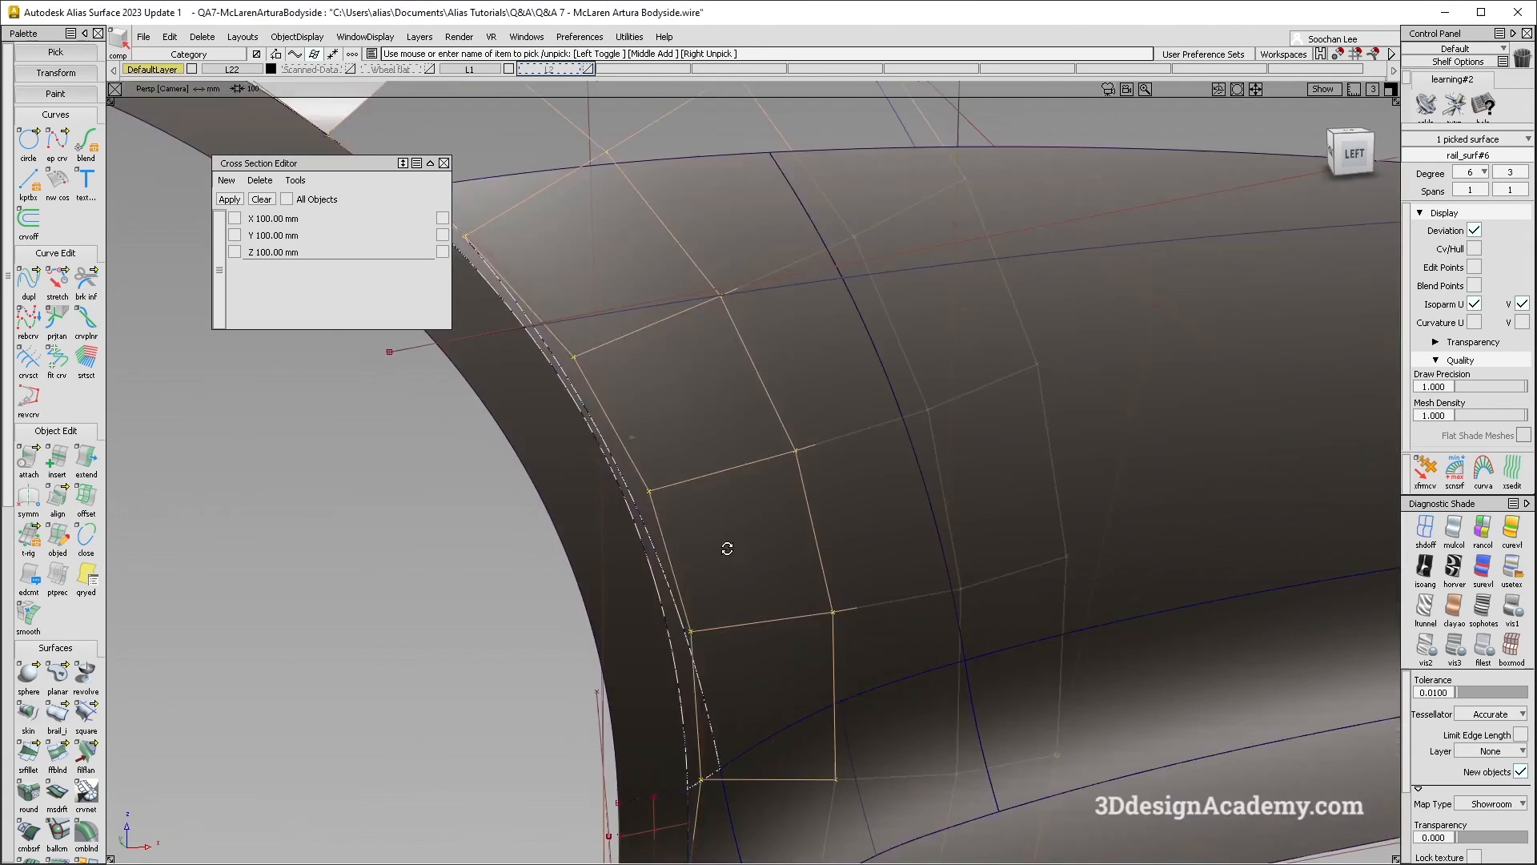
left_click_drag(727, 549, 656, 460, "alt+shift")
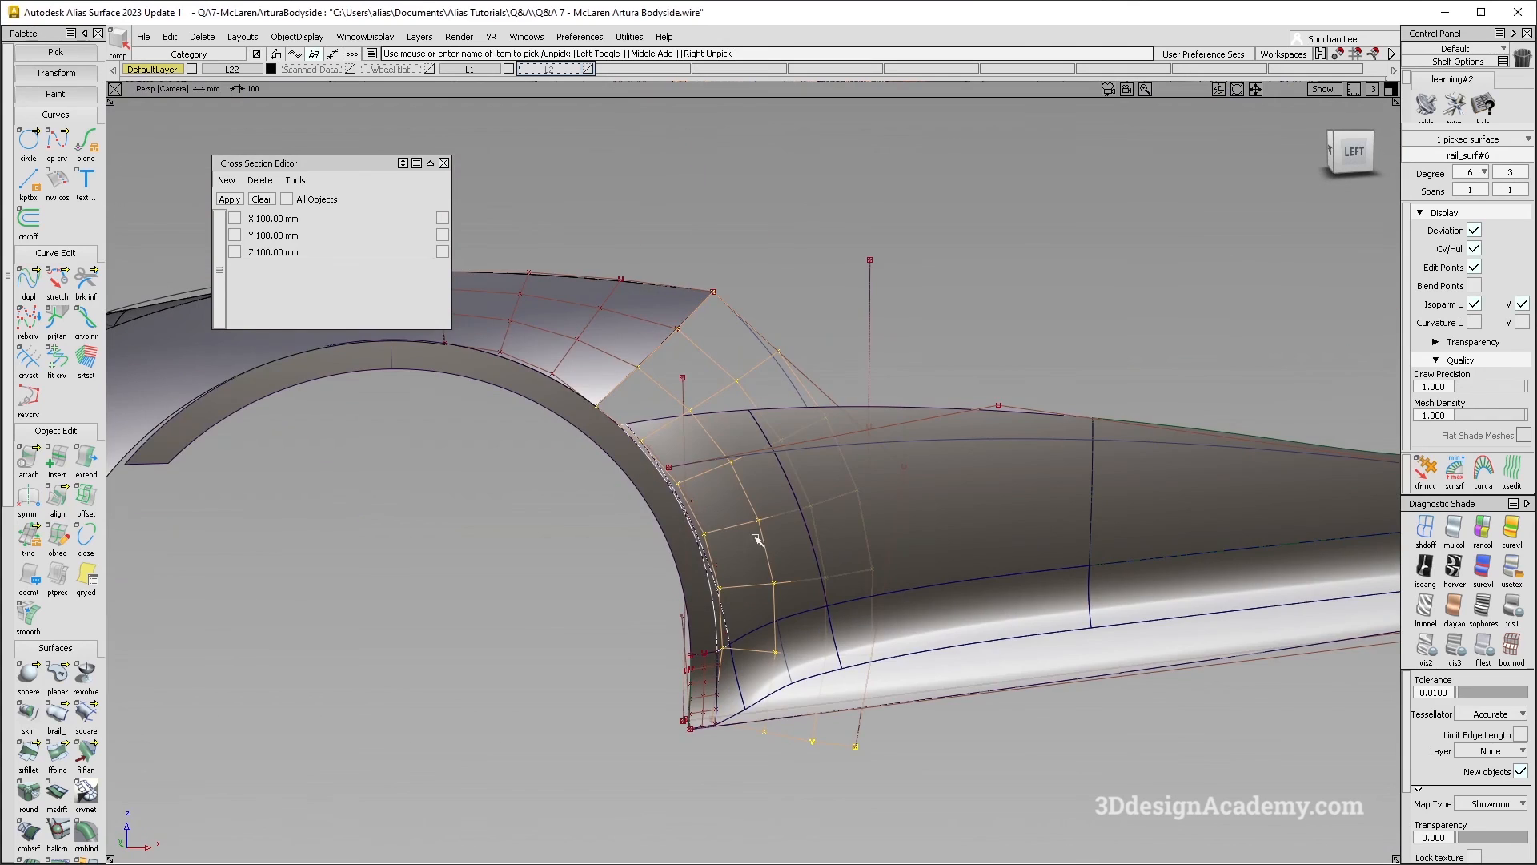
left_click_drag(704, 512, 826, 435, "alt+shift")
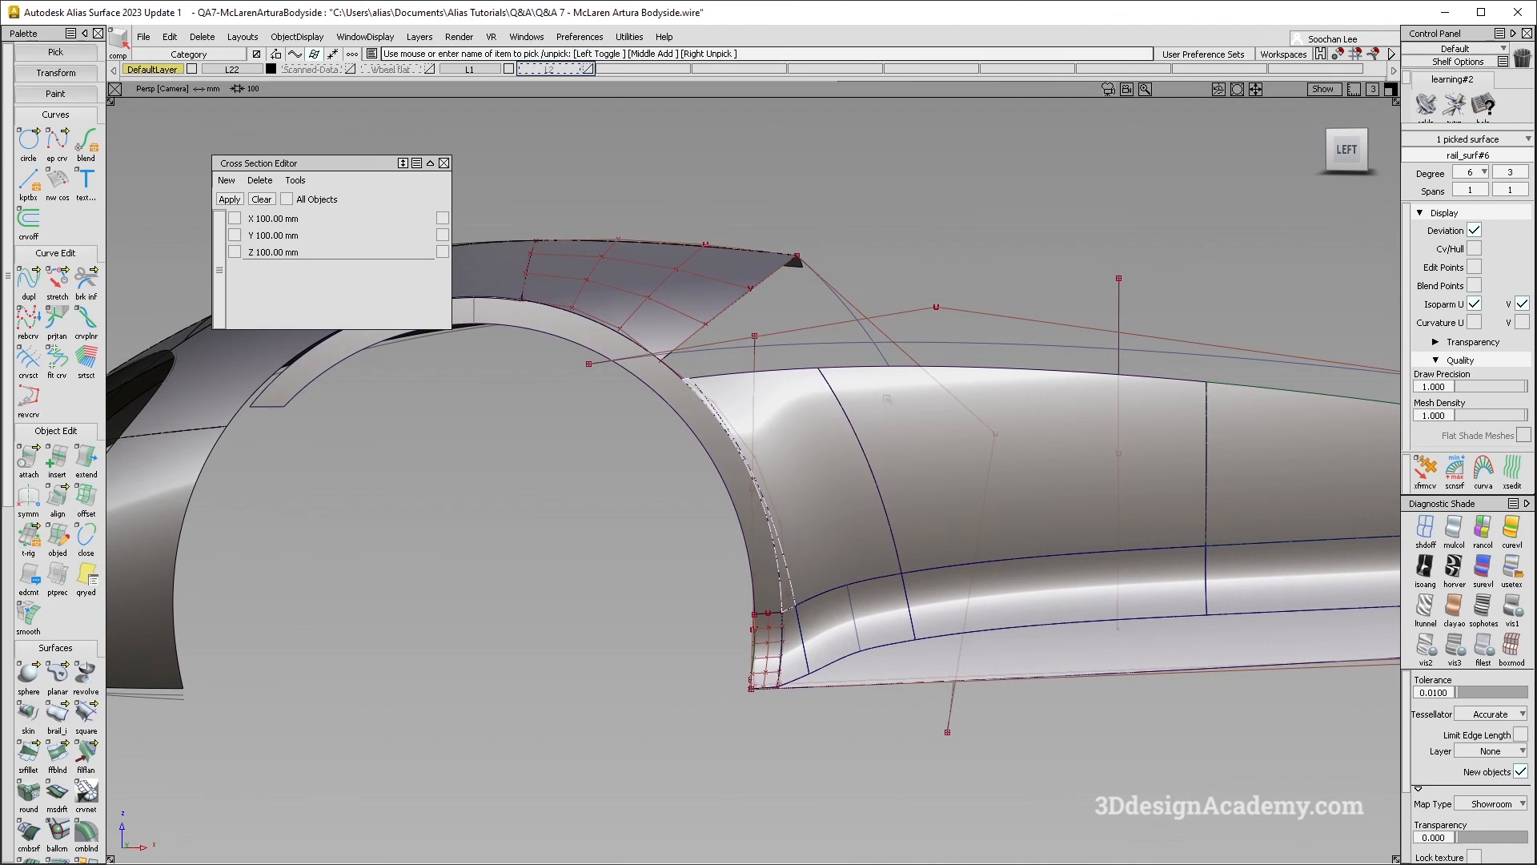
middle_click_drag(761, 429, 831, 489, "alt+shift")
left_click(824, 315)
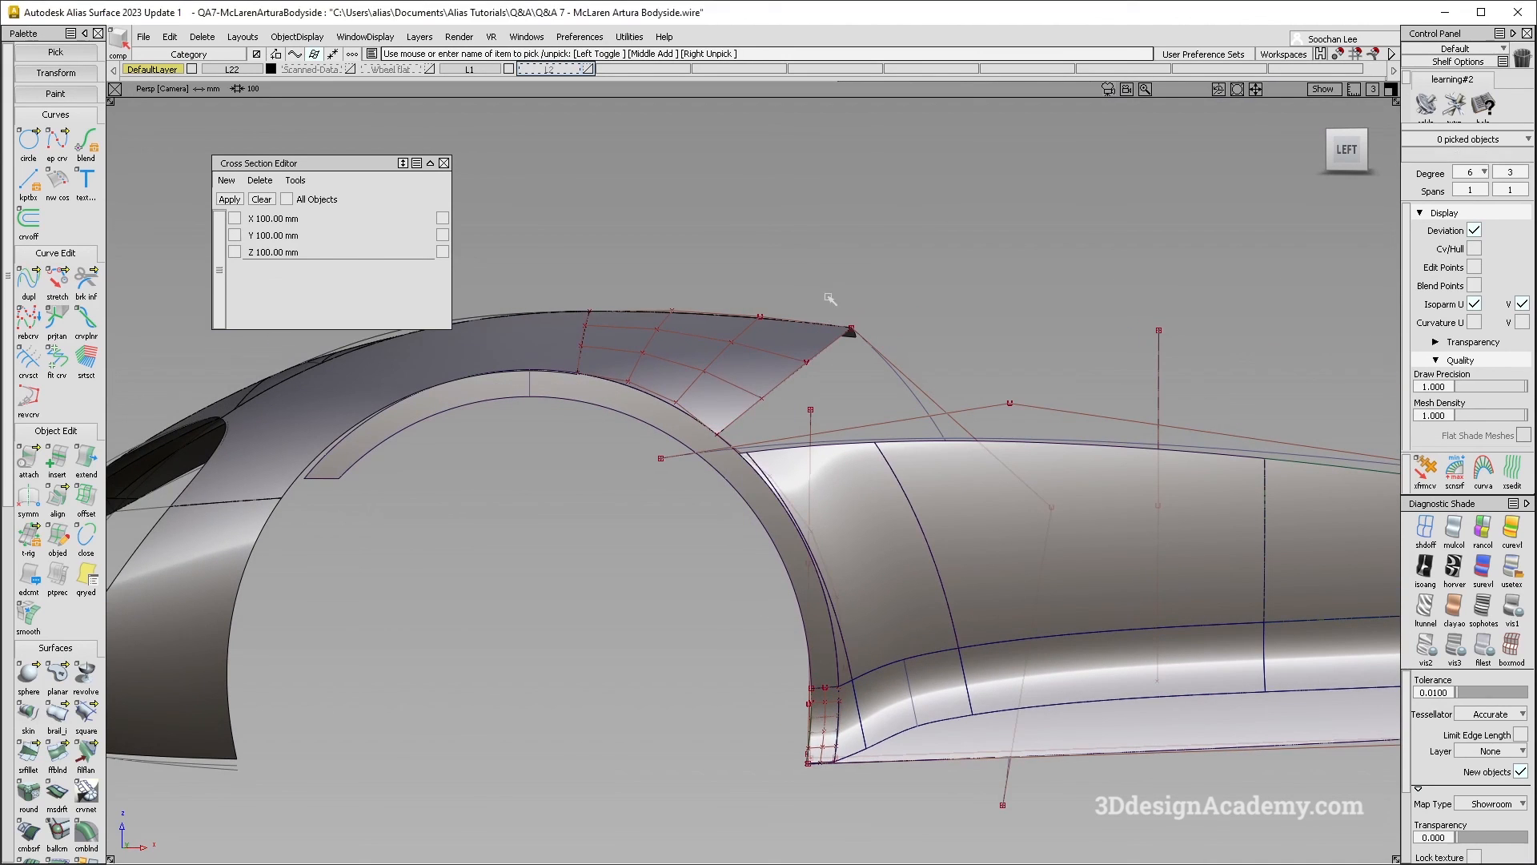
left_click(793, 312)
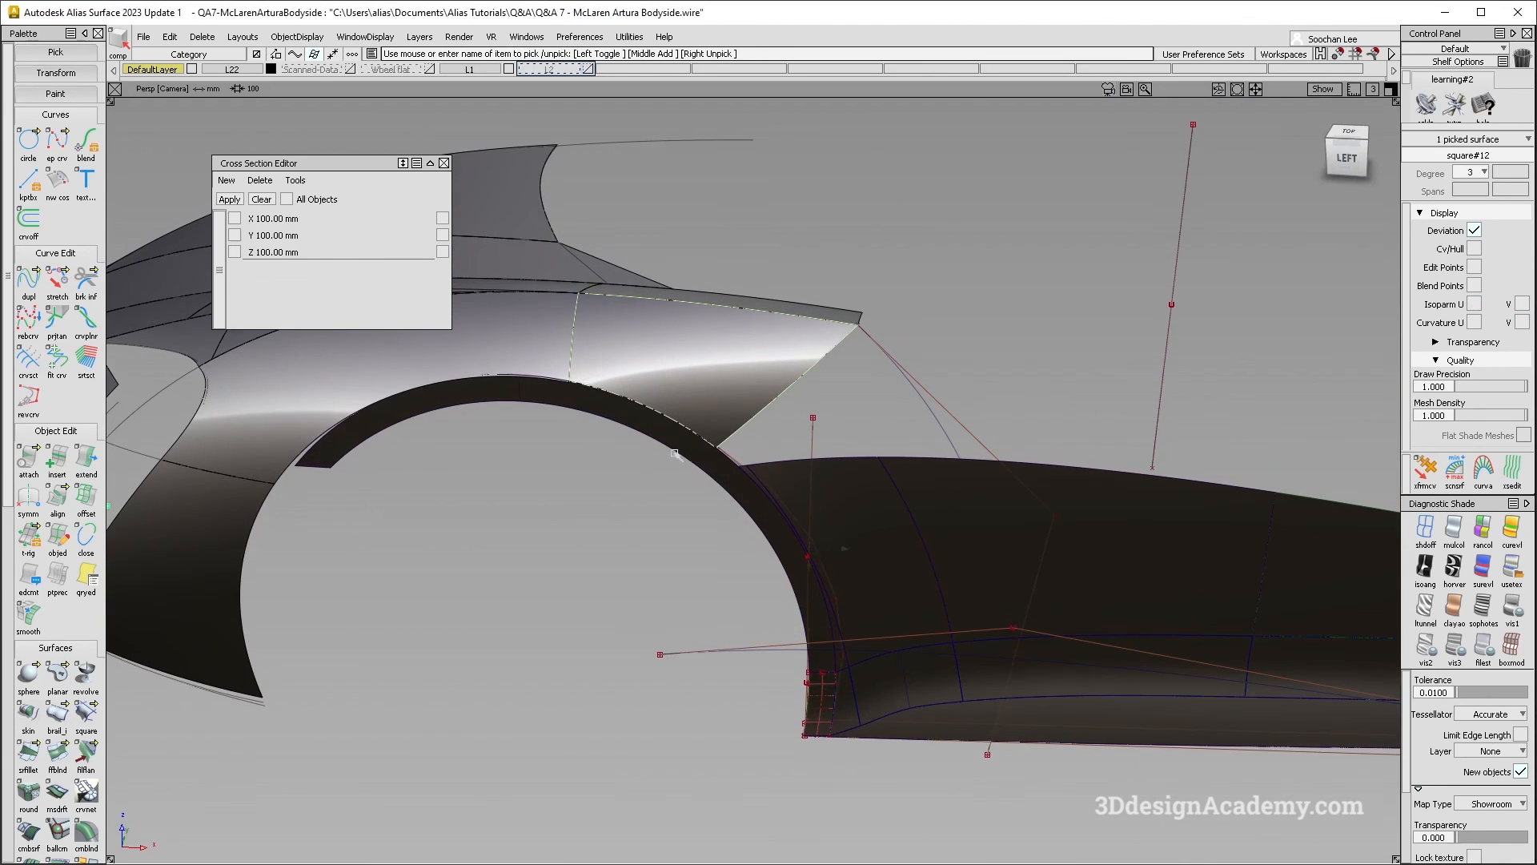
left_click(675, 454)
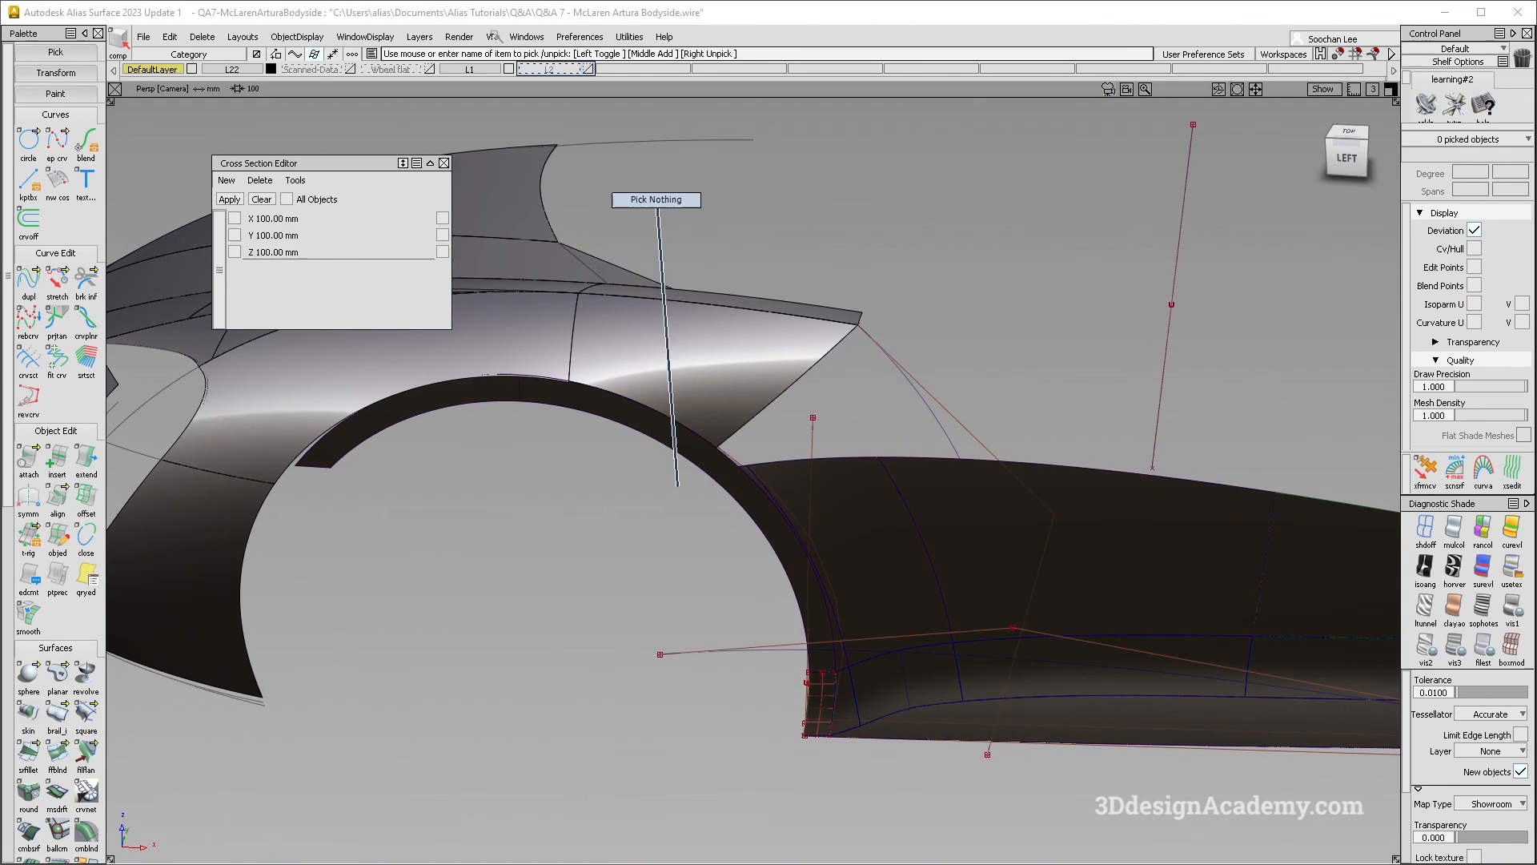
Step: Compare the body side with the Scanned-Data layer, hiding layer L22 and the scan
left_click(350, 69)
left_click_drag(891, 459, 833, 525, "alt+shift")
left_click(271, 69)
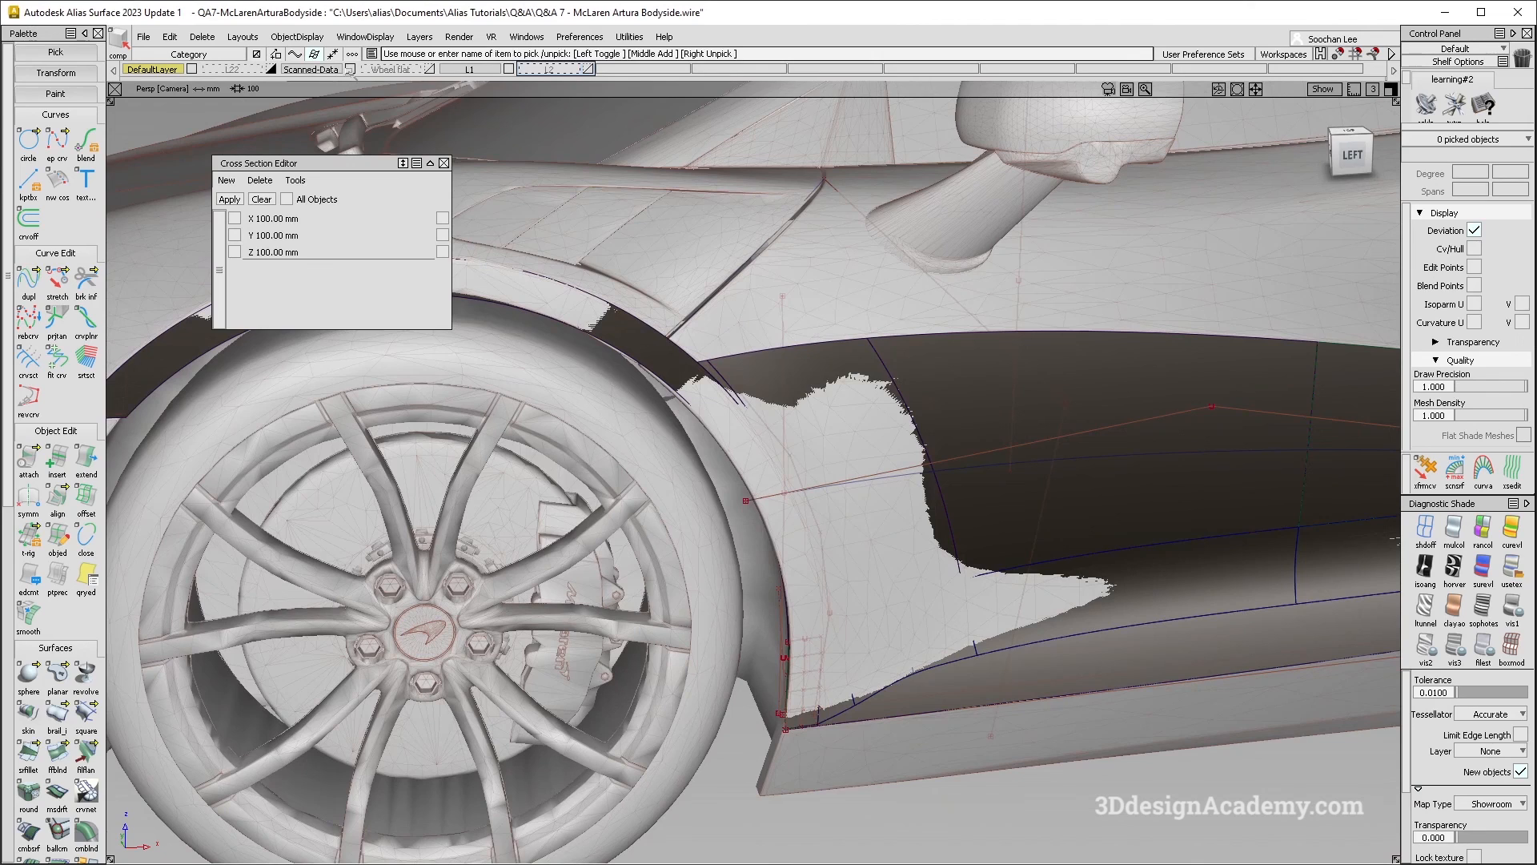
left_click(350, 69)
Step: Hide the model's curves and wireframe lines to review the shaded body side and wheel arch flange
left_click_drag(1036, 549, 1012, 577, "alt+shift")
mouse_move(1012, 577)
right_mouse_down("alt+shift")
mouse_move(1077, 560)
mouse_move(952, 577)
mouse_move(968, 570)
right_mouse_up("alt+shift")
key("ctrl+m")
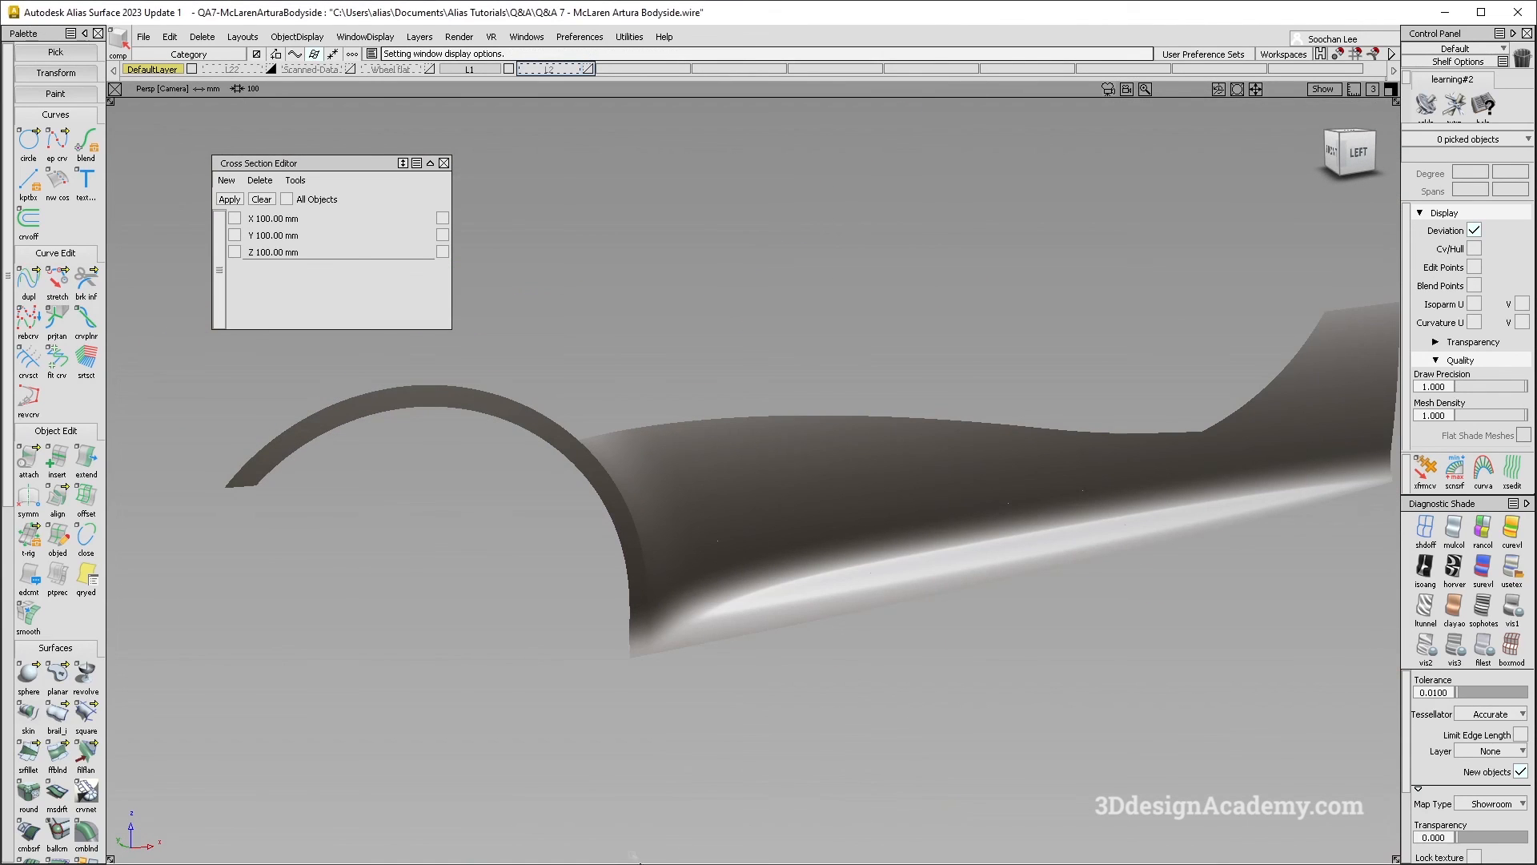